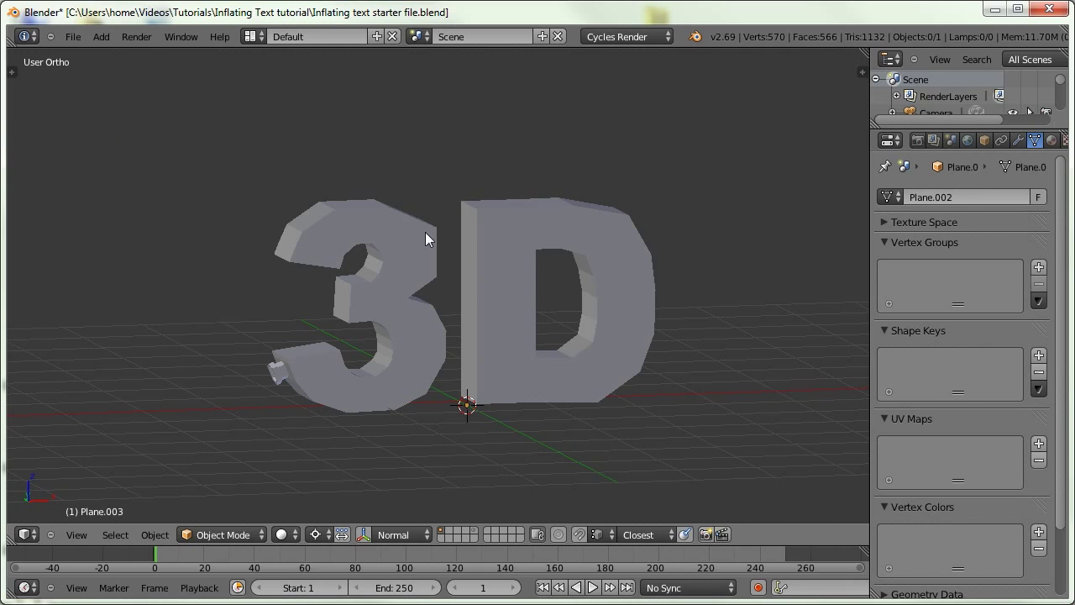
# Open the 3D text mesh in Edit Mode and inspect its topology from several angles.
pyautogui.rightClick(401, 245)
pyautogui.press('Tab')
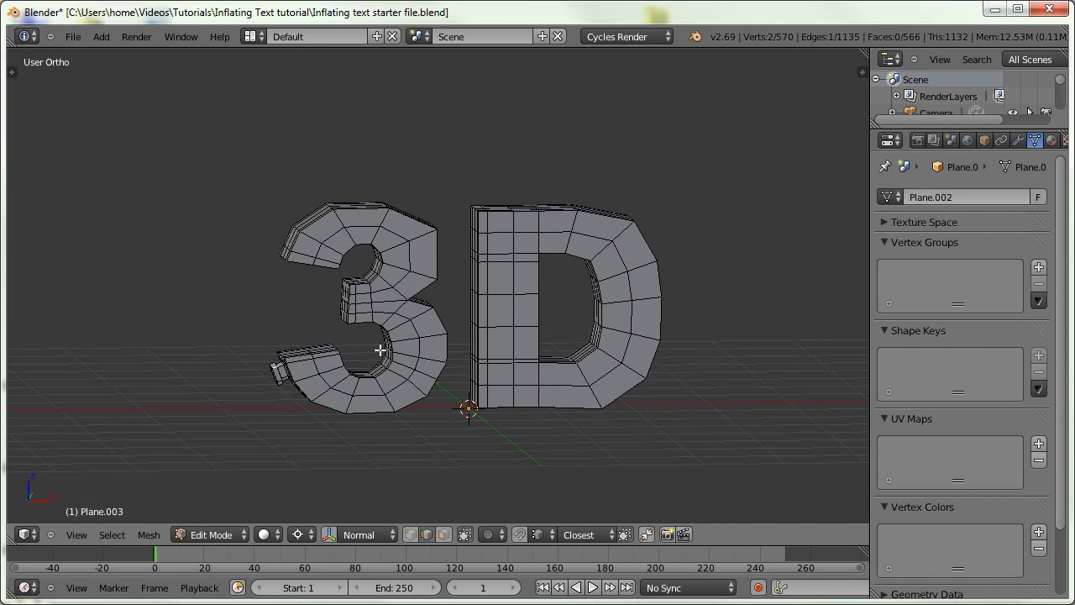
pyautogui.moveTo(255, 401); pyautogui.dragTo(273, 419, button='middle')
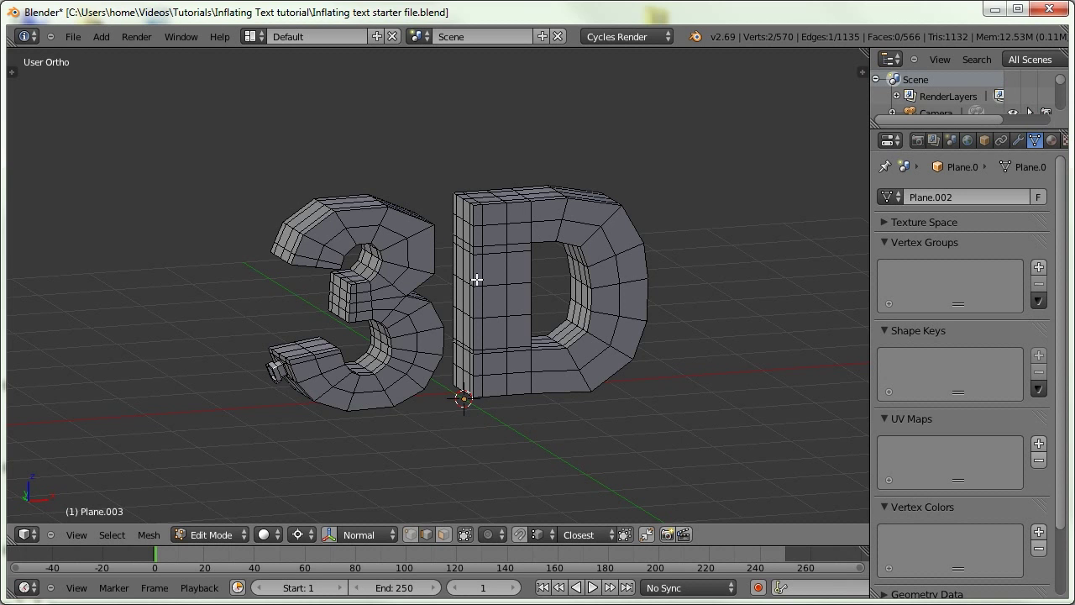
pyautogui.moveTo(477, 280); pyautogui.dragTo(432, 269, button='middle')
pyautogui.moveTo(437, 364)
pyautogui.mouseDown(button='middle')
pyautogui.moveTo(461, 376)
pyautogui.moveTo(454, 353)
pyautogui.mouseUp(button='middle')
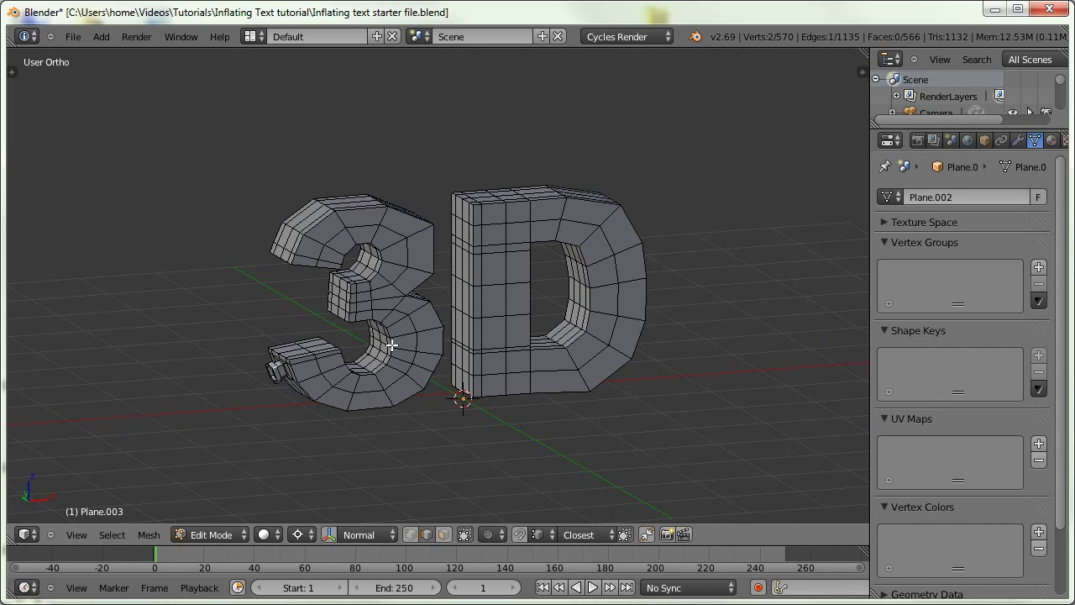
pyautogui.moveTo(413, 273); pyautogui.dragTo(408, 349, button='middle')
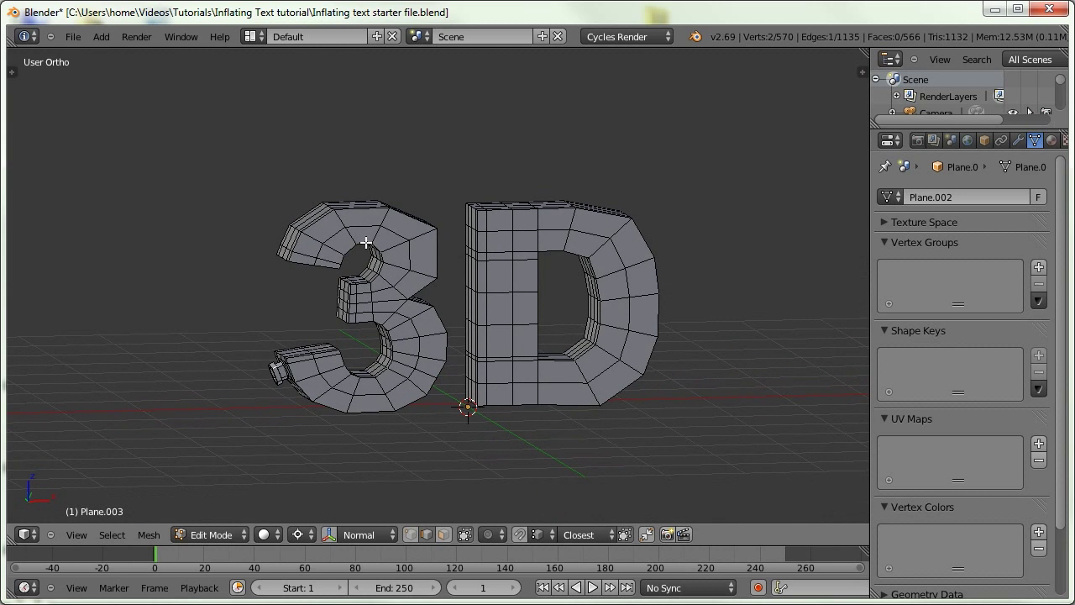
pyautogui.moveTo(260, 364); pyautogui.dragTo(324, 370, button='middle')
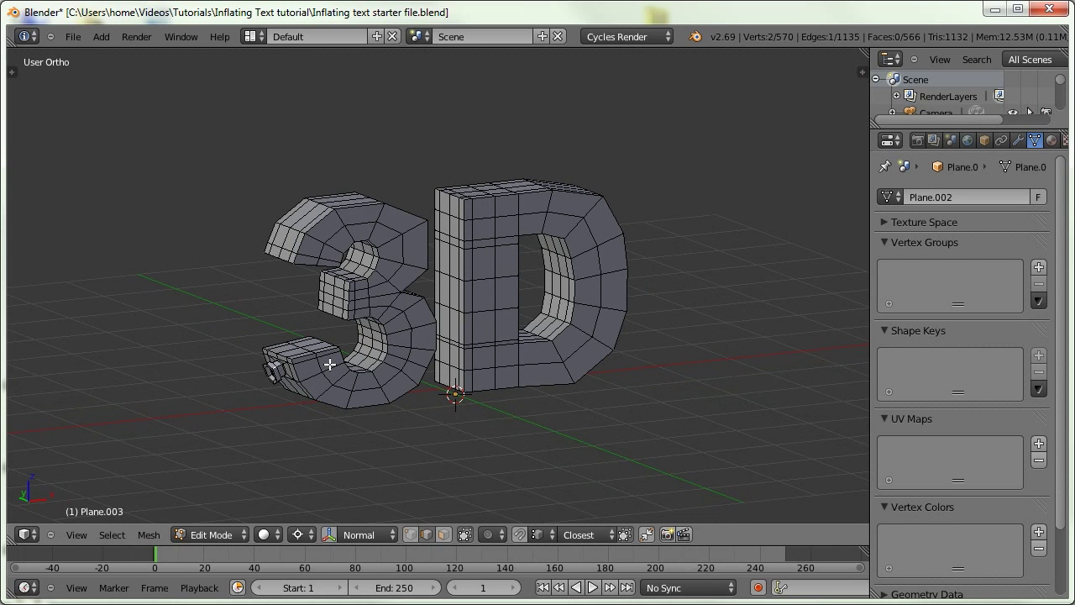
pyautogui.scroll(4, 384, 247)
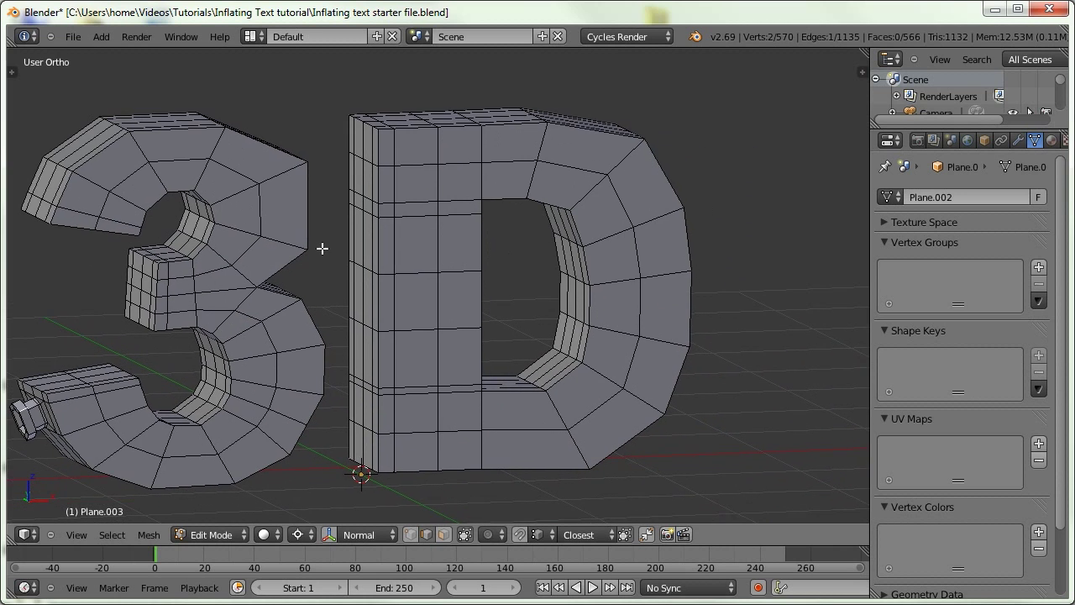
# Check the D's edge flow by selecting the edge loop around its front face, and clear the selection.
pyautogui.hotkey('ctrl', 'Tab')
pyautogui.click(412, 179)
pyautogui.keyDown('alt'); pyautogui.click(420, 164); pyautogui.keyUp('alt')
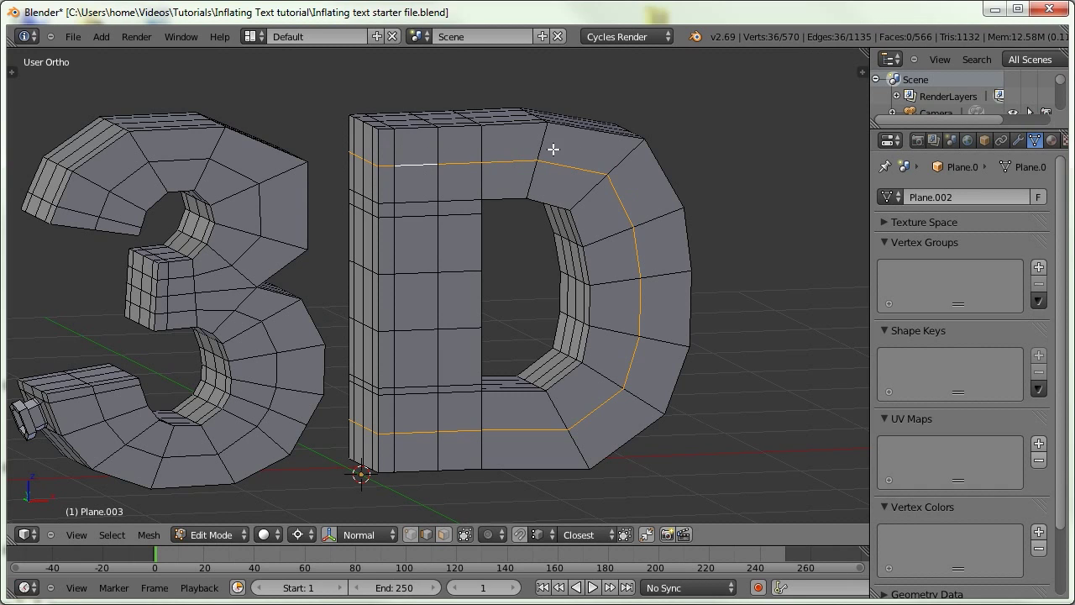
pyautogui.press('a')
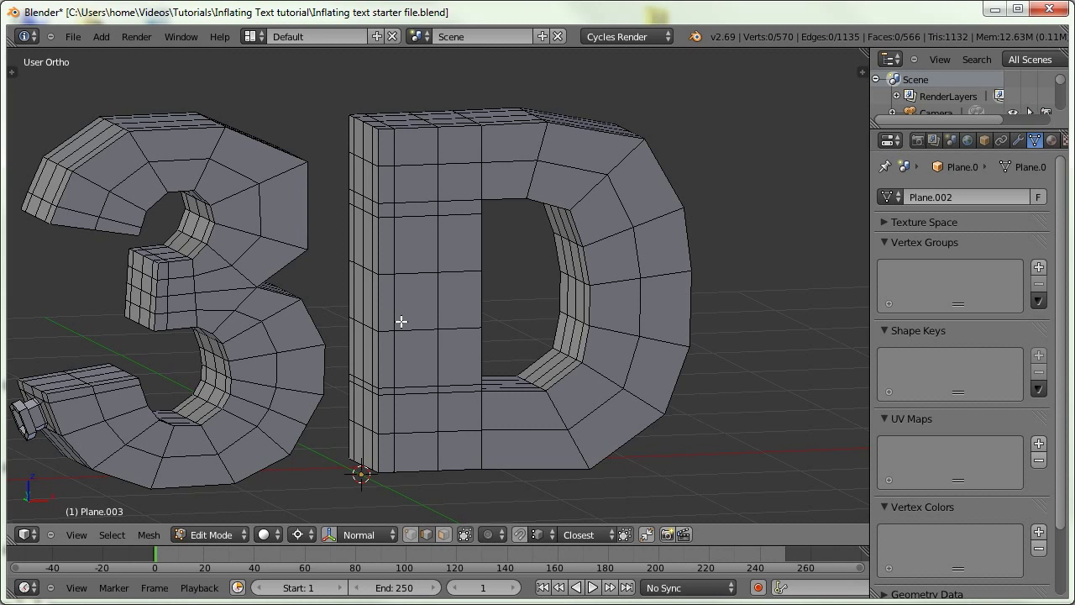
# Inspect the valve at the 3's lower end and the front and back of both characters.
pyautogui.scroll(-2, 367, 260)
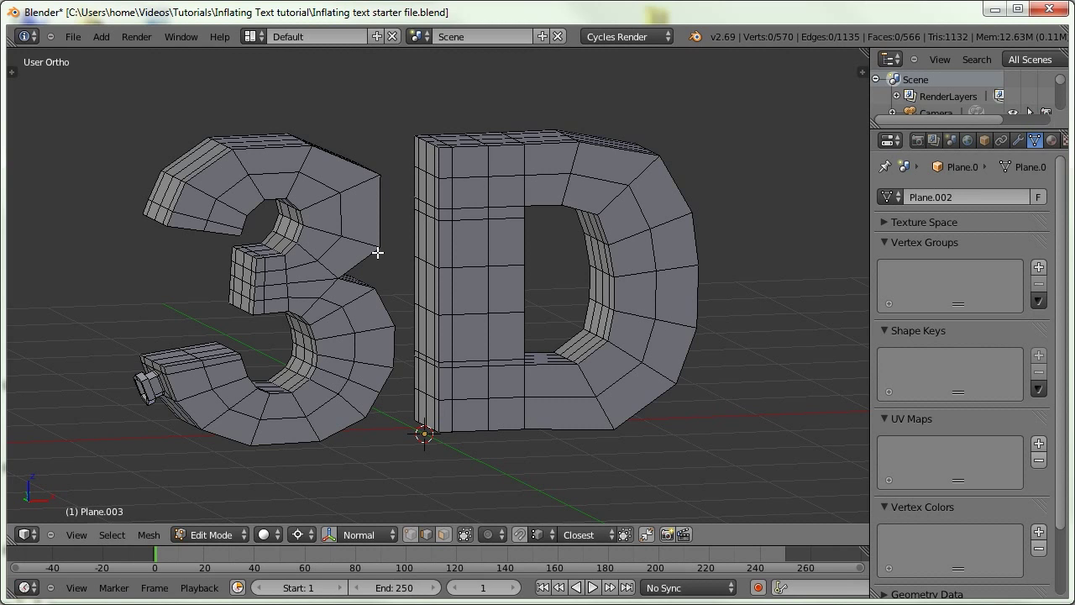
pyautogui.moveTo(378, 252); pyautogui.dragTo(224, 355, button='middle')
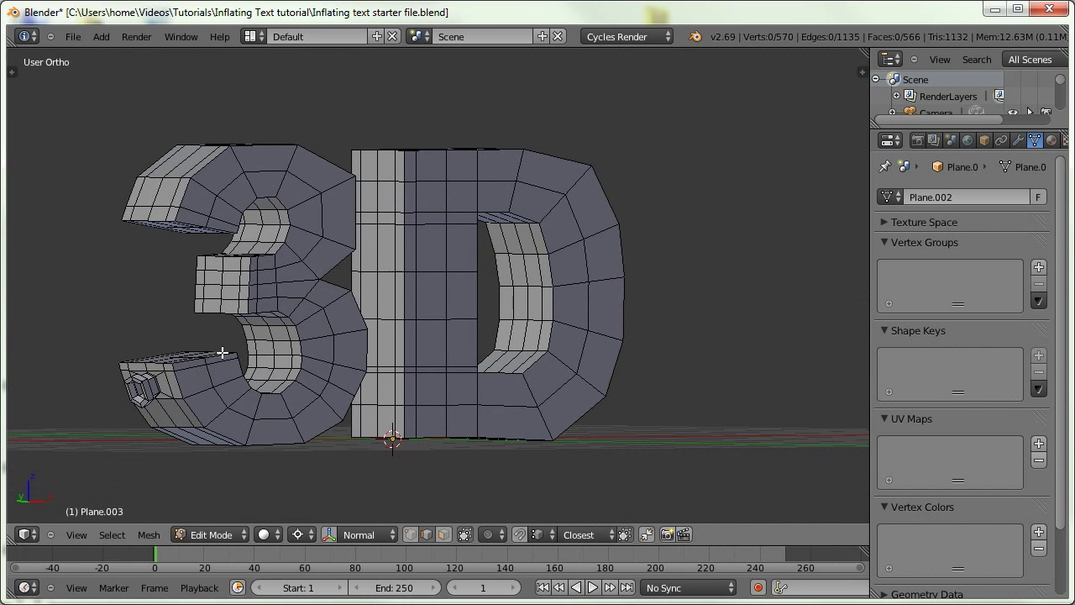
pyautogui.scroll(8, 133, 395)
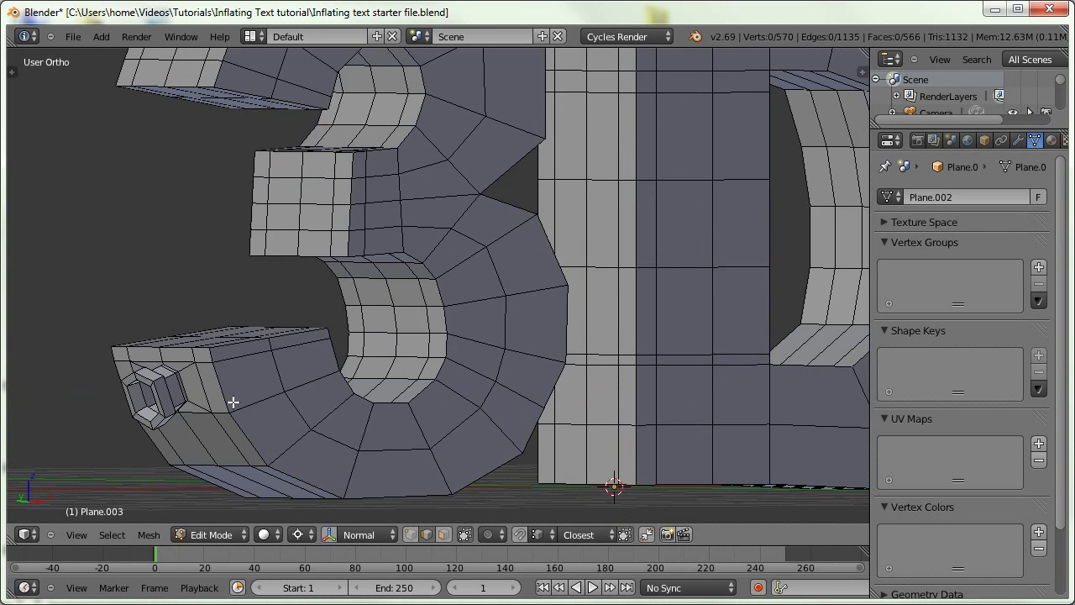
pyautogui.moveTo(338, 241); pyautogui.dragTo(168, 300, button='middle')
pyautogui.scroll(-2, 300, 319)
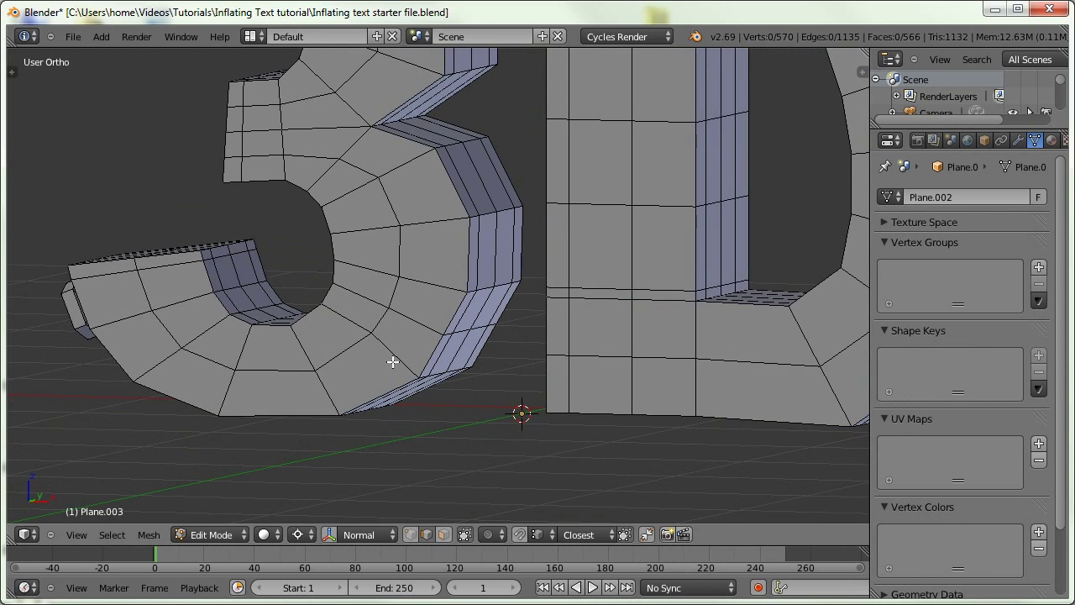
pyautogui.scroll(-4, 353, 312)
pyautogui.moveTo(431, 391); pyautogui.dragTo(386, 303, button='middle')
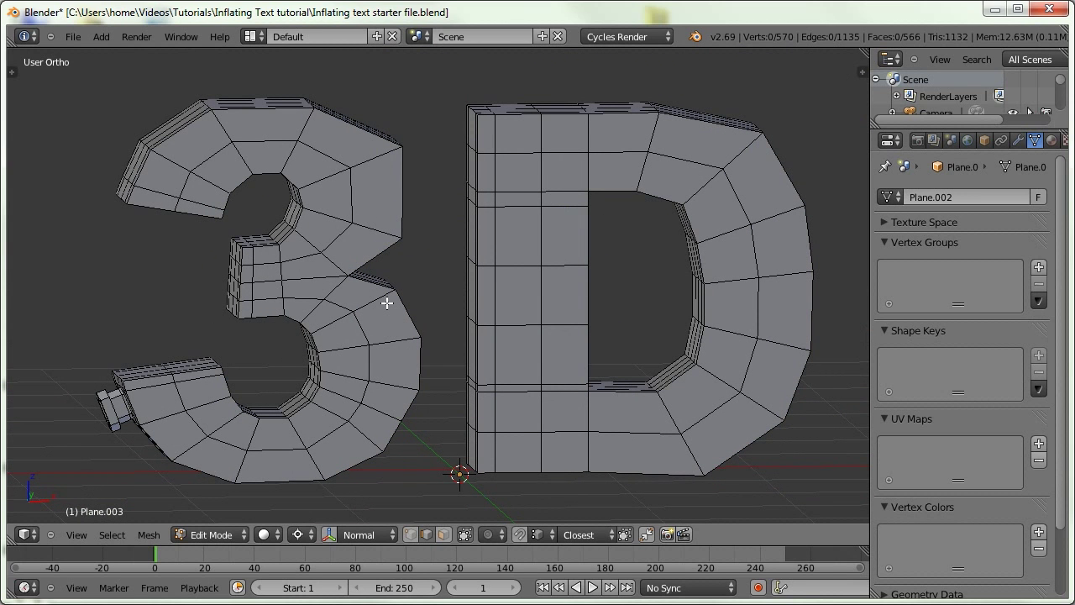
# Extrude the four middle faces near the base of the D's side facing the 3 in place, and scale them to about half size.
pyautogui.scroll(6, 434, 403)
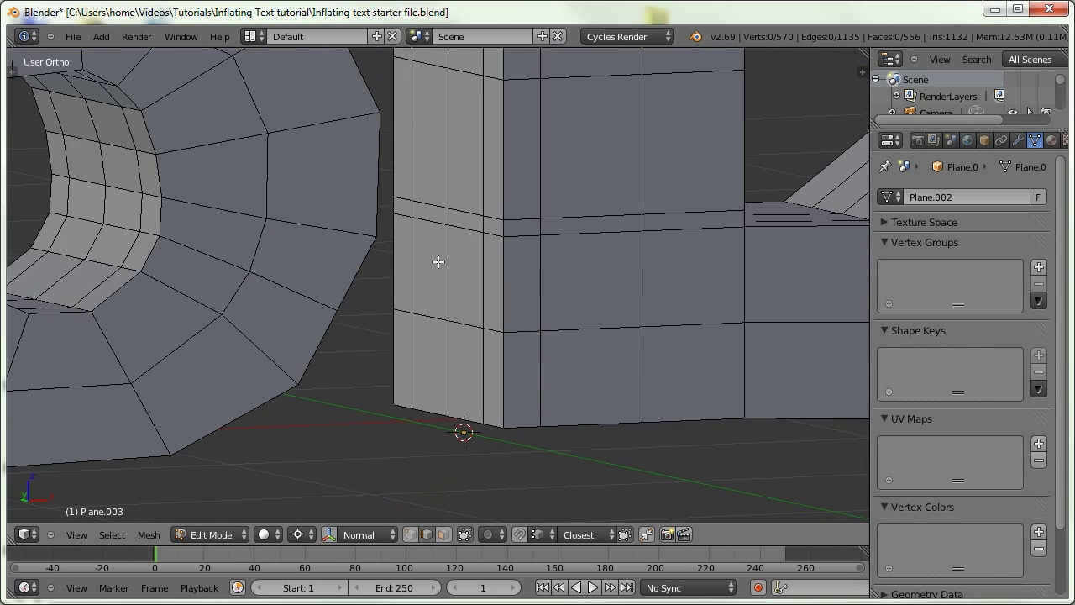
pyautogui.hotkey('ctrl', 'Tab')
pyautogui.click(352, 263)
pyautogui.click(324, 252)
pyautogui.keyDown('shift'); pyautogui.click(367, 252); pyautogui.keyUp('shift')
pyautogui.keyDown('shift'); pyautogui.click(364, 331); pyautogui.keyUp('shift')
pyautogui.keyDown('shift'); pyautogui.rightClick(308, 324); pyautogui.keyUp('shift')
pyautogui.moveTo(390, 310); pyautogui.dragTo(317, 310, button='middle')
pyautogui.moveTo(303, 348); pyautogui.dragTo(377, 347, button='middle')
pyautogui.press('e')
pyautogui.rightClick(579, 403)
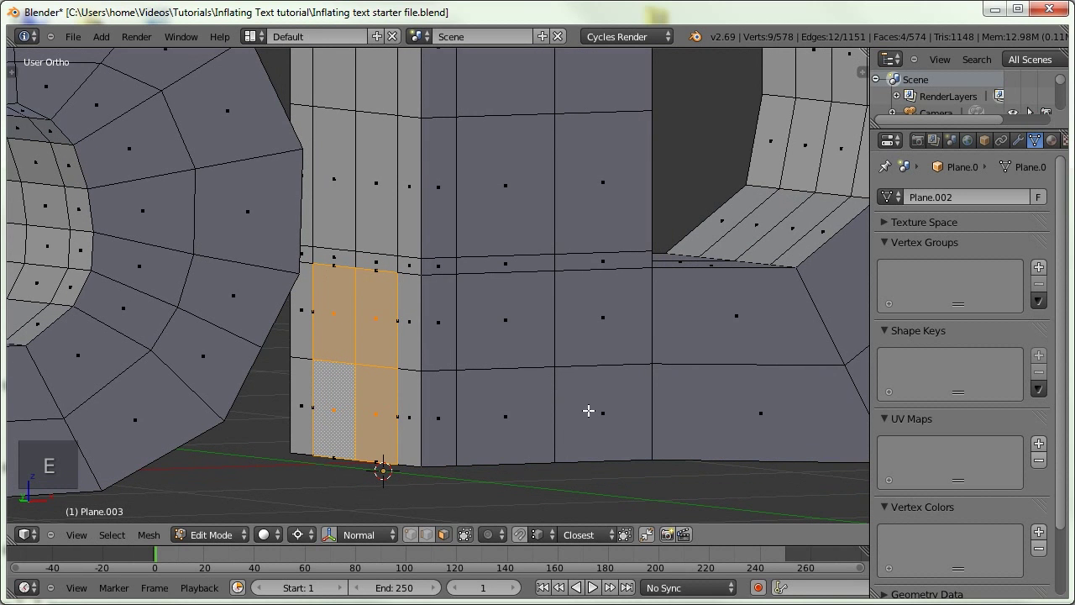
pyautogui.press('s')
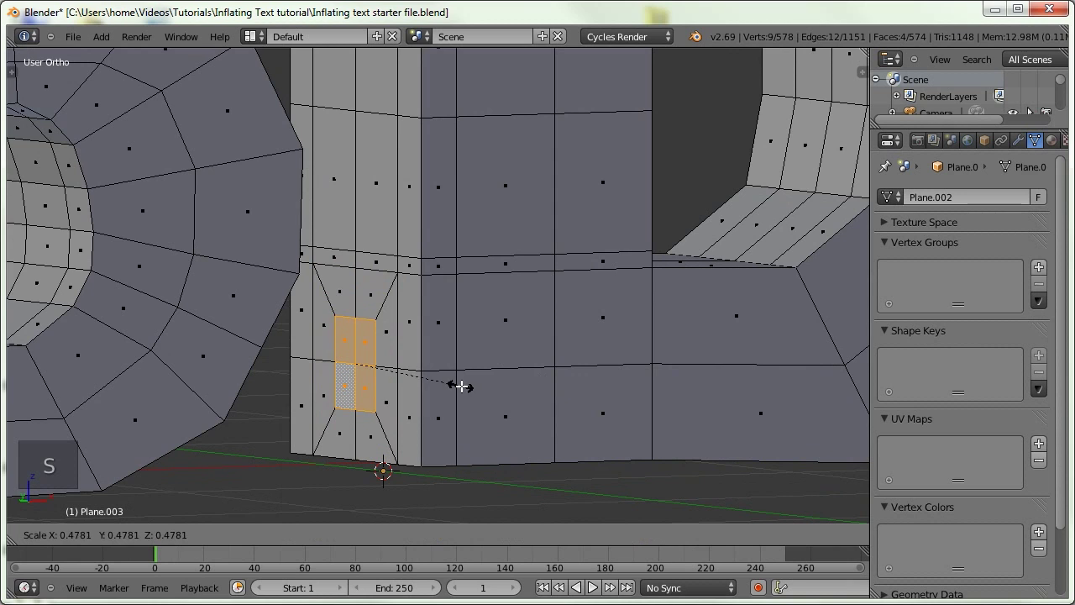
pyautogui.click(480, 401)
# Delete the four shrunken faces on the D's side and select the edge loop around the resulting hole.
pyautogui.moveTo(479, 401); pyautogui.dragTo(345, 303, button='middle')
pyautogui.press('Delete')
pyautogui.click(454, 413)
pyautogui.press('a')
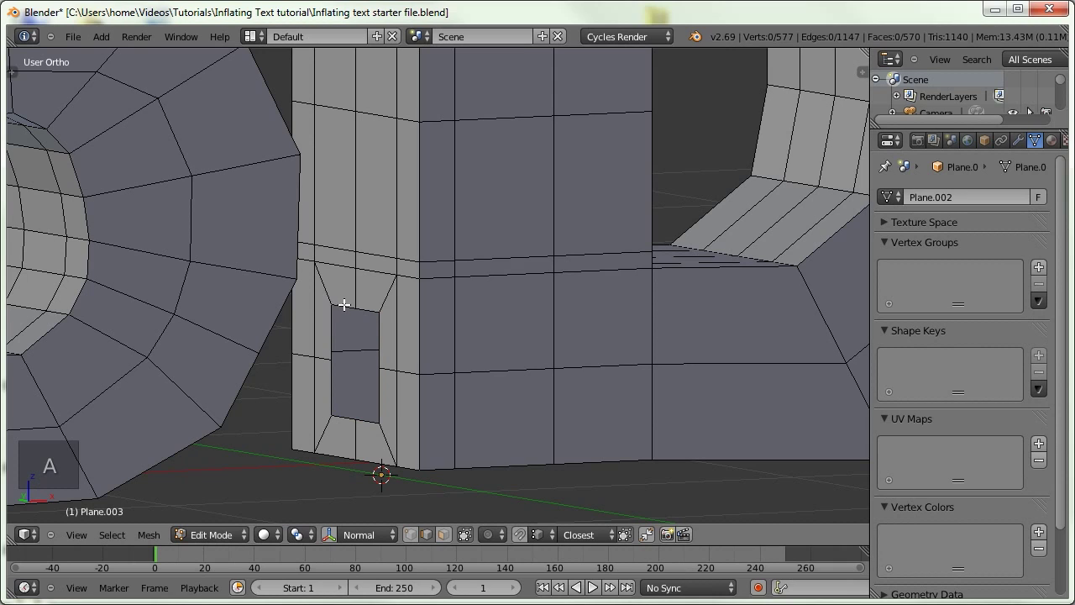
pyautogui.keyDown('alt'); pyautogui.rightClick(345, 306); pyautogui.keyUp('alt')
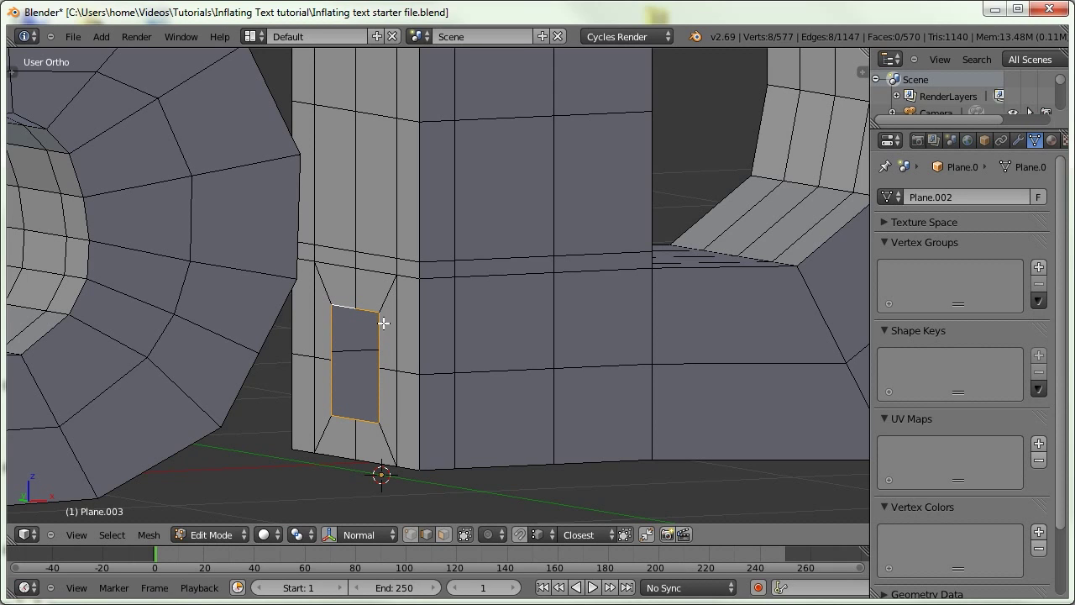
# View the add-ons list in the user preferences and close it.
pyautogui.click(73, 37)
pyautogui.click(100, 199)
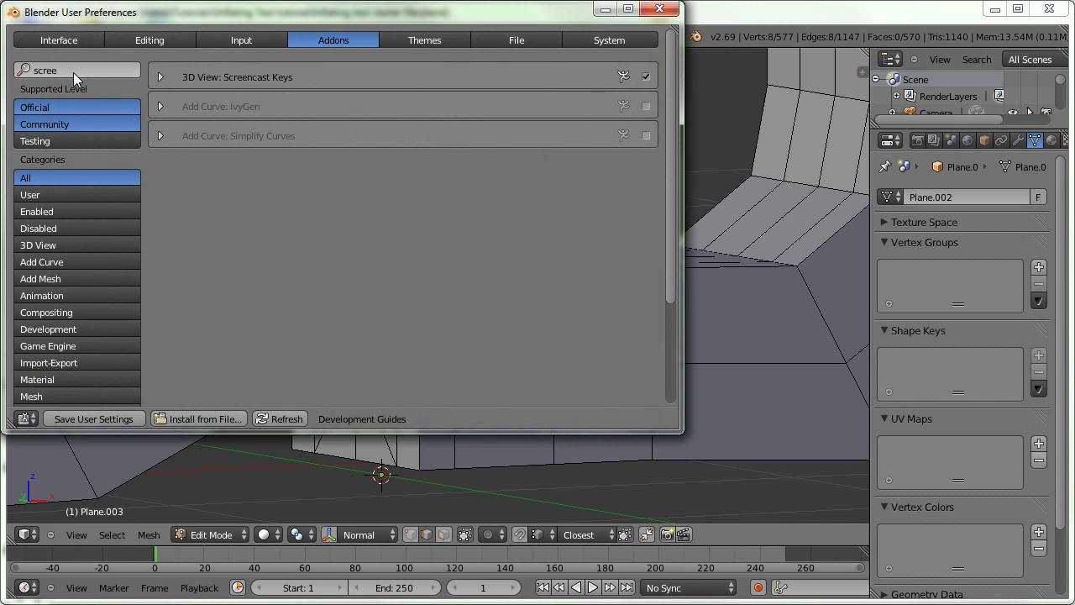
pyautogui.click(660, 9)
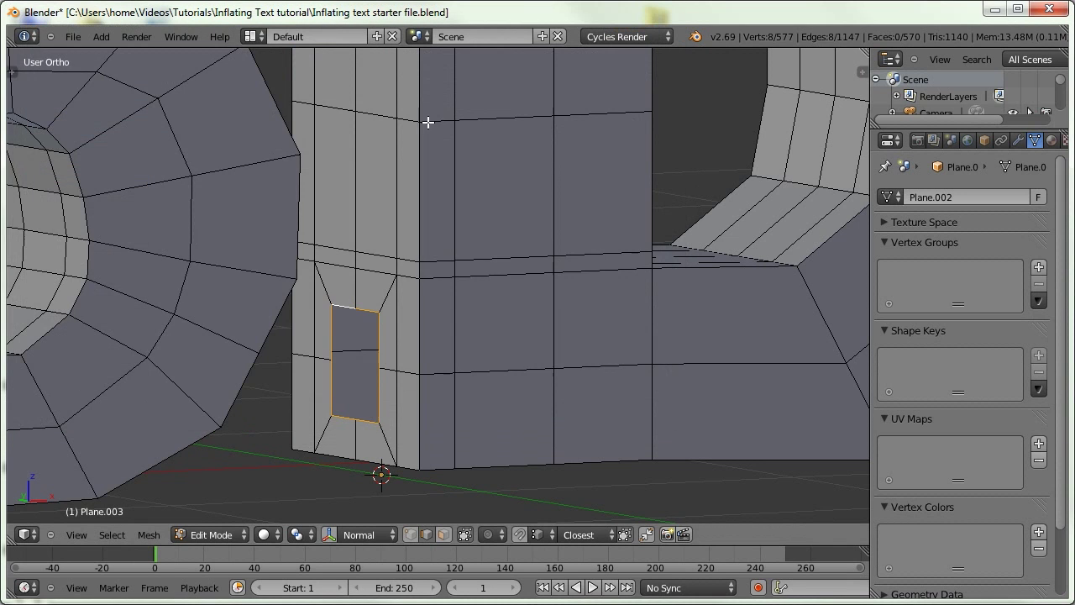
# Round the edge loop of the D's hole with the LoopTools Circle operation.
pyautogui.moveTo(349, 324); pyautogui.dragTo(372, 334, button='middle')
pyautogui.press('w')
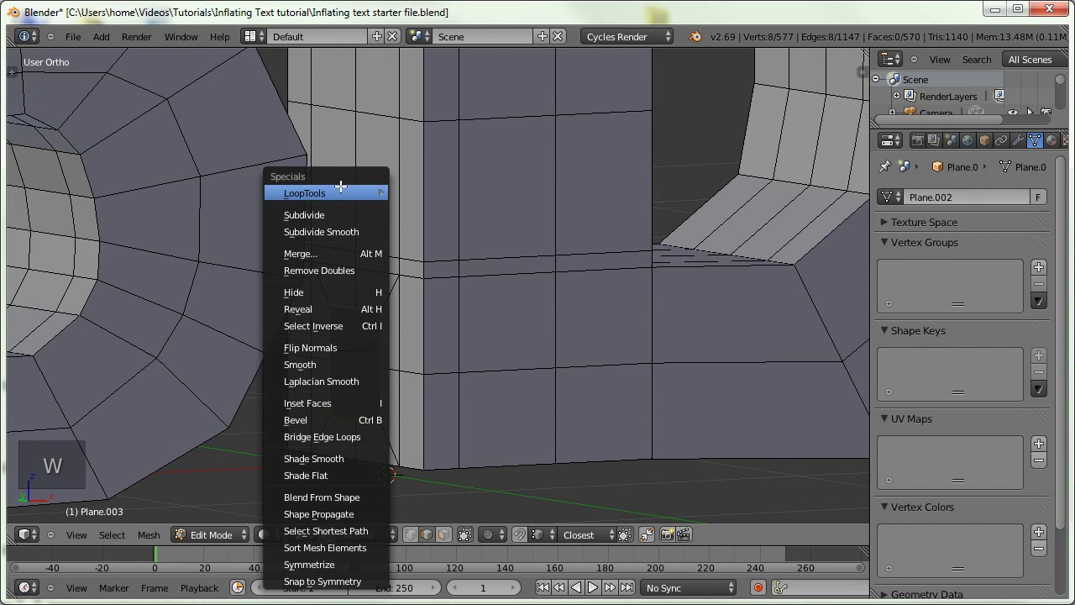
pyautogui.moveTo(321, 193)
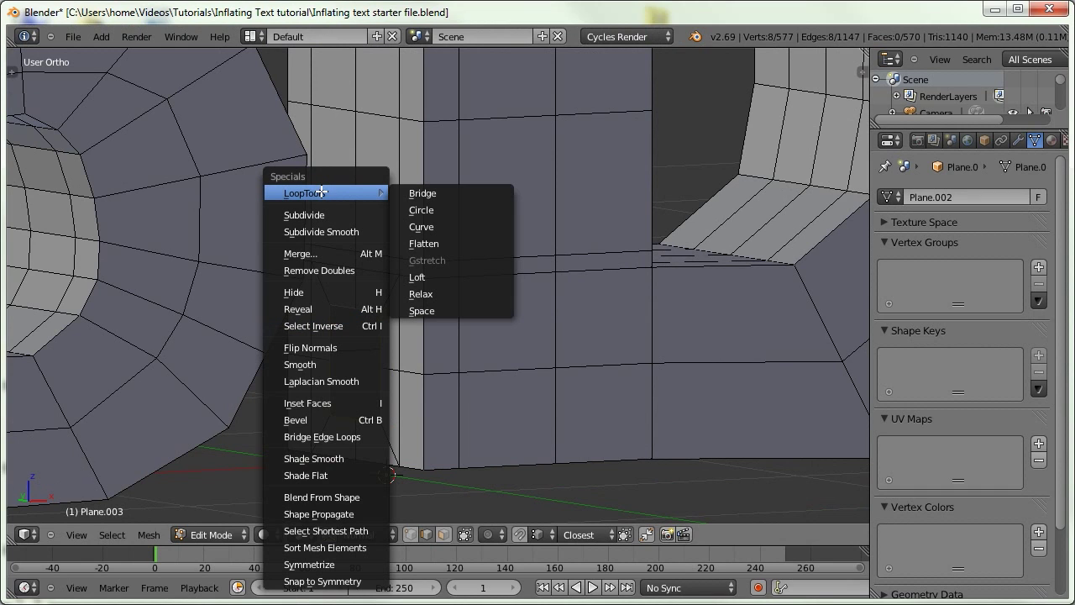
pyautogui.click(440, 210)
# Extrude four faces on the 3's lower outer side facing the D in place, and scale them down.
pyautogui.moveTo(365, 347); pyautogui.dragTo(257, 267, button='middle')
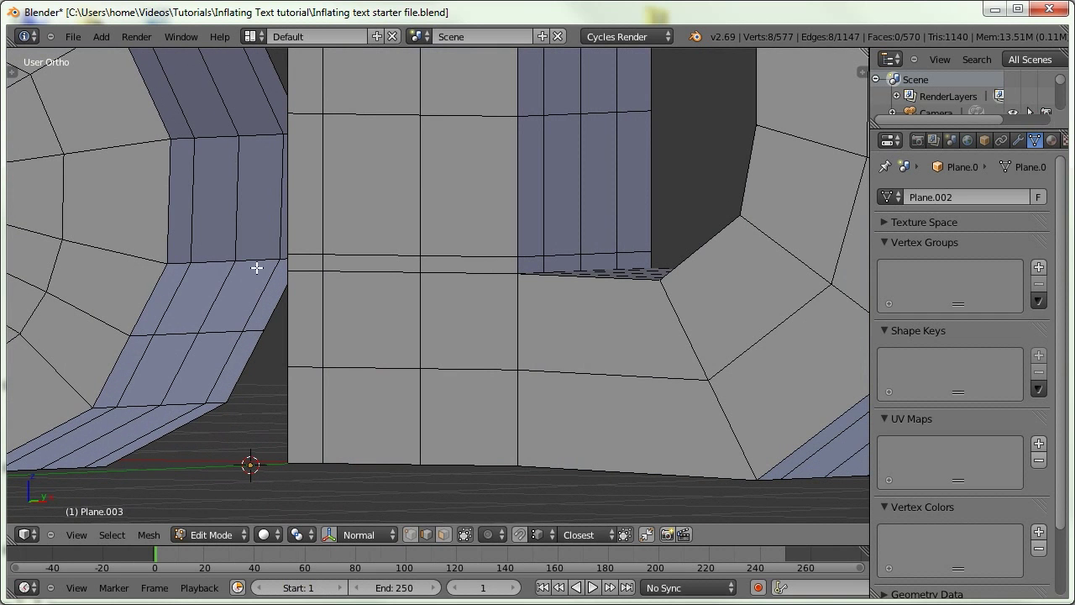
pyautogui.hotkey('ctrl', 'Tab')
pyautogui.click(186, 326)
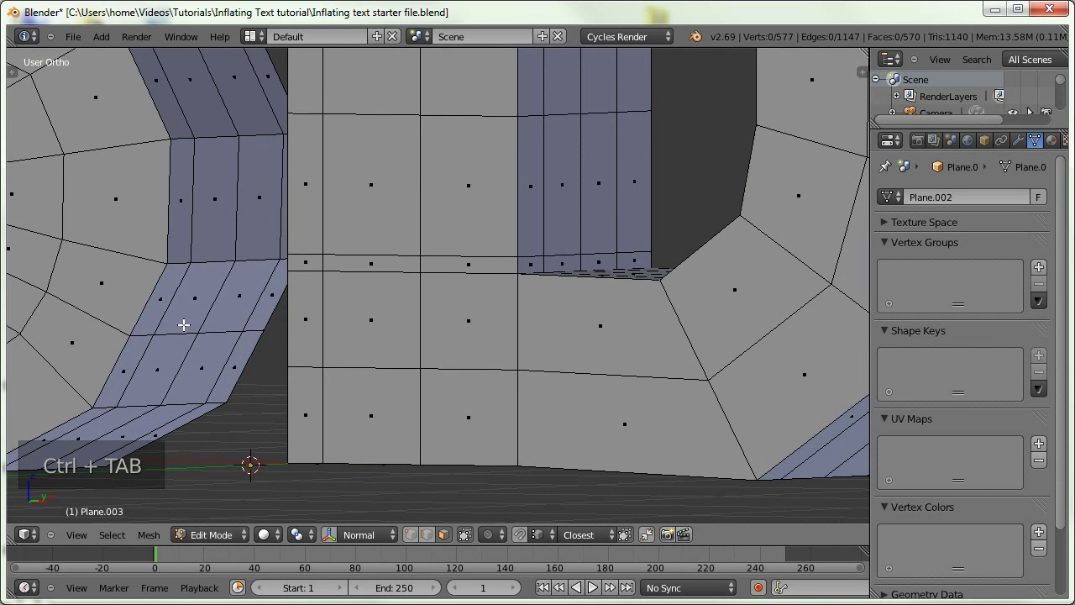
pyautogui.rightClick(211, 314)
pyautogui.keyDown('shift'); pyautogui.rightClick(229, 304); pyautogui.keyUp('shift')
pyautogui.keyDown('shift'); pyautogui.rightClick(207, 353); pyautogui.keyUp('shift')
pyautogui.keyDown('shift'); pyautogui.rightClick(173, 361); pyautogui.keyUp('shift')
pyautogui.moveTo(173, 361); pyautogui.dragTo(307, 328, button='middle')
pyautogui.press('e')
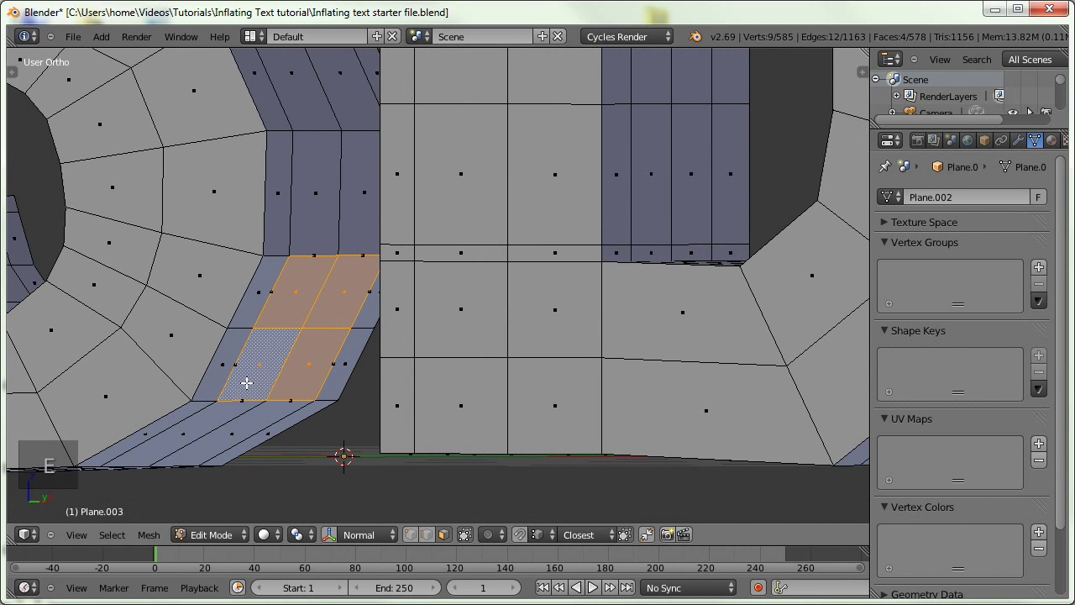
pyautogui.press('s')
pyautogui.press('Return')
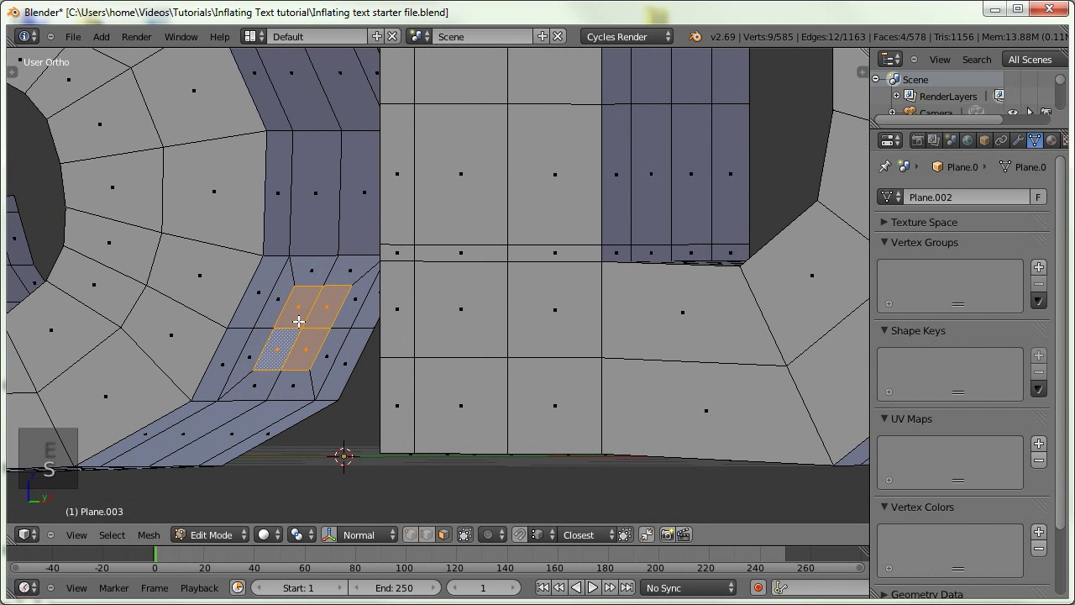
# Delete the four shrunken faces on the 3 and round the hole's edge loop with LoopTools Circle.
pyautogui.press('Delete')
pyautogui.click(276, 319)
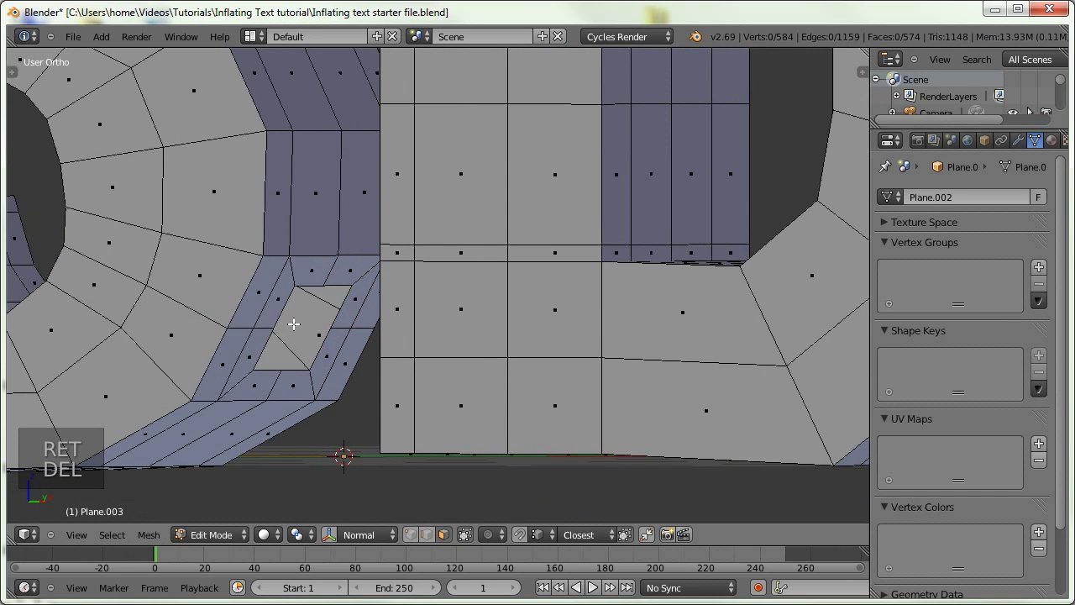
pyautogui.hotkey('ctrl', 'Tab')
pyautogui.click(262, 305)
pyautogui.keyDown('alt'); pyautogui.rightClick(309, 286); pyautogui.keyUp('alt')
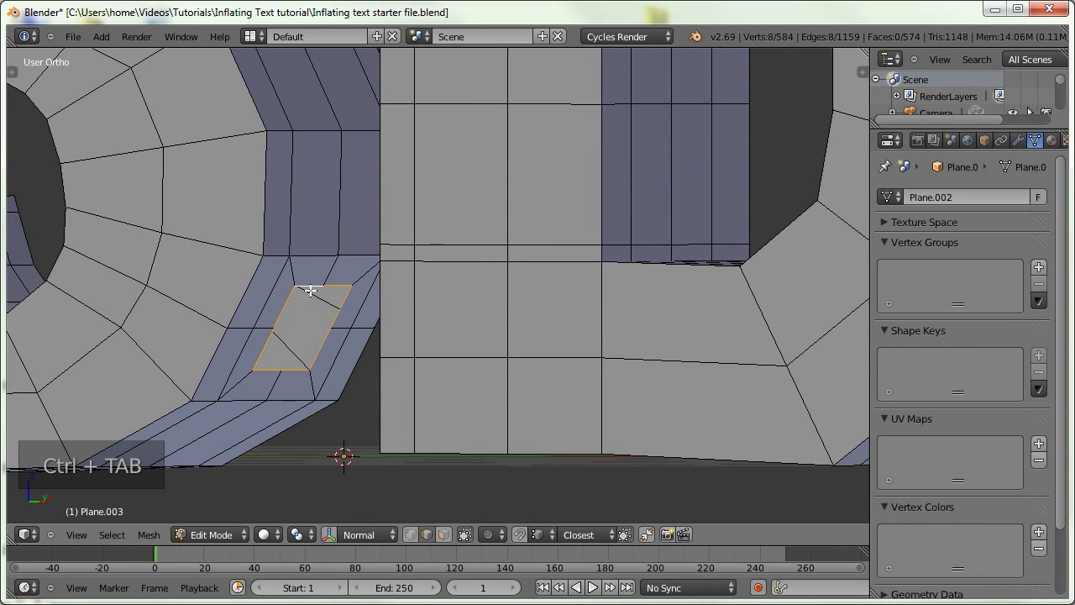
pyautogui.press('w')
pyautogui.moveTo(296, 193)
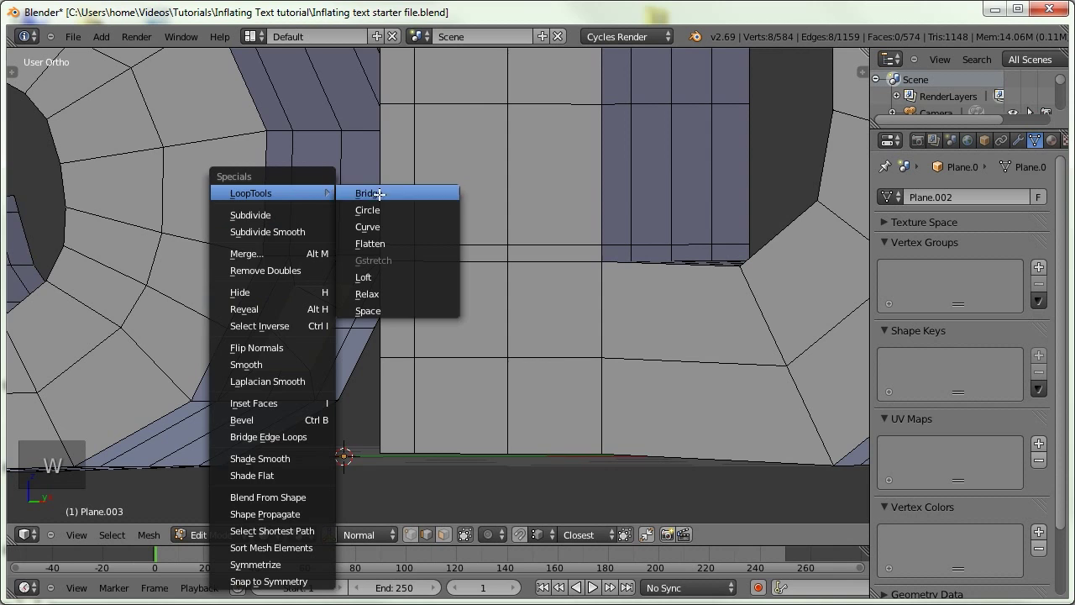
pyautogui.click(374, 211)
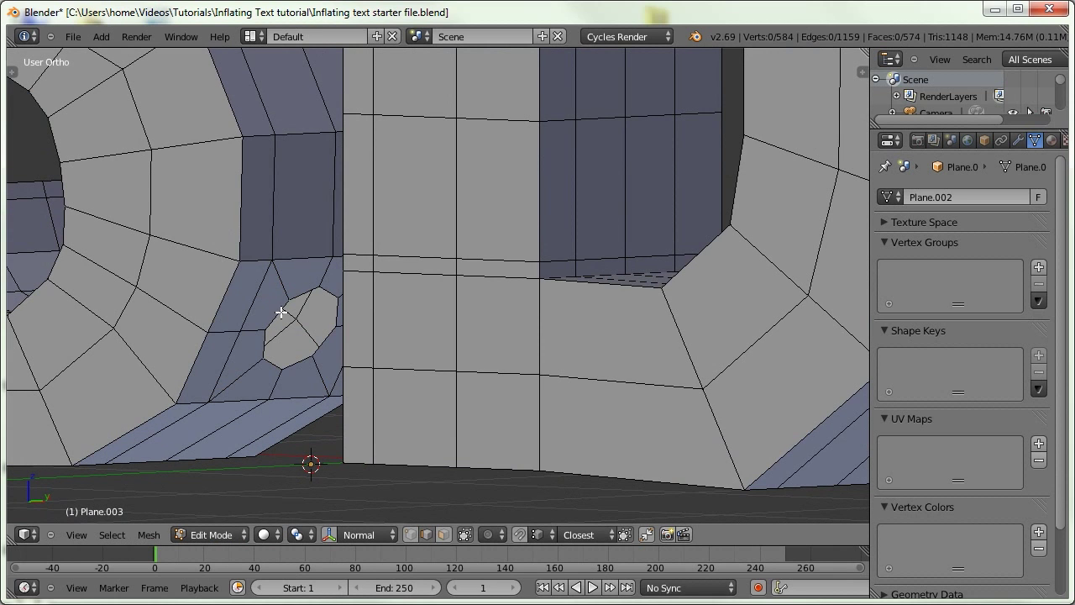
# Connect the round holes of the 3 and the D with a tube using Bridge Edge Loops.
pyautogui.keyDown('alt'); pyautogui.rightClick(280, 311); pyautogui.keyUp('alt')
pyautogui.moveTo(254, 308); pyautogui.dragTo(395, 307, button='middle')
pyautogui.keyDown('alt'); pyautogui.keyDown('shift'); pyautogui.rightClick(489, 315); pyautogui.keyUp('shift'); pyautogui.keyUp('alt')
pyautogui.moveTo(438, 338); pyautogui.dragTo(391, 328, button='middle')
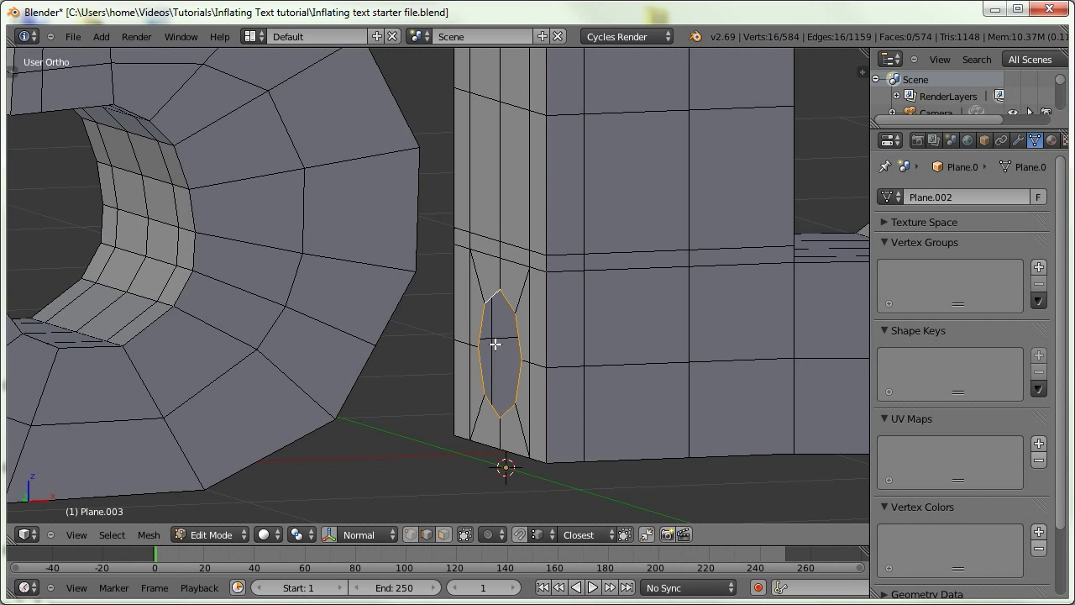
pyautogui.press('w')
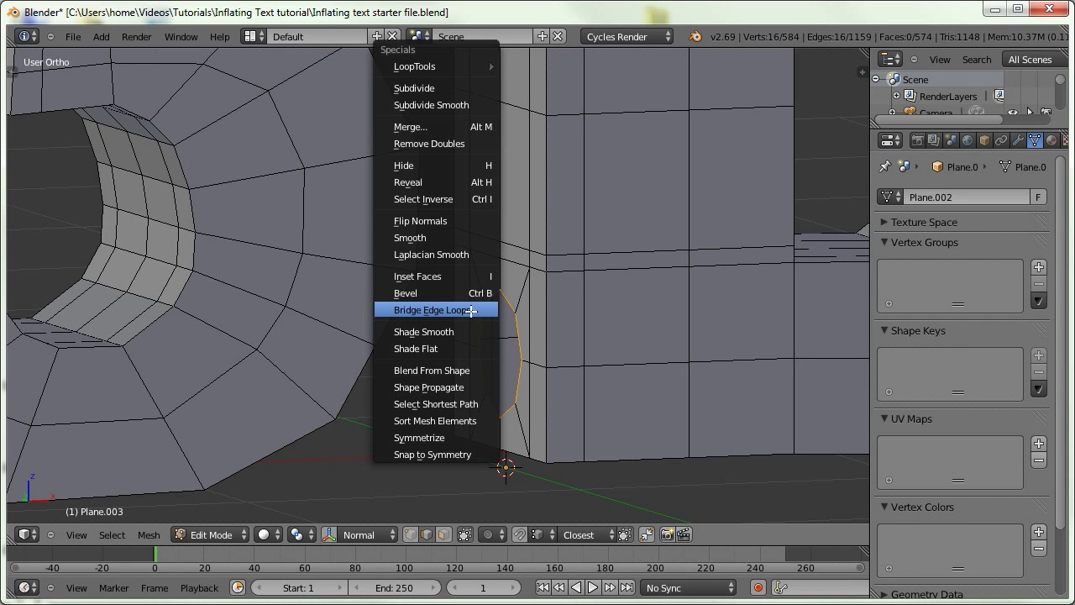
pyautogui.click(450, 309)
pyautogui.moveTo(427, 307); pyautogui.dragTo(328, 249, button='middle')
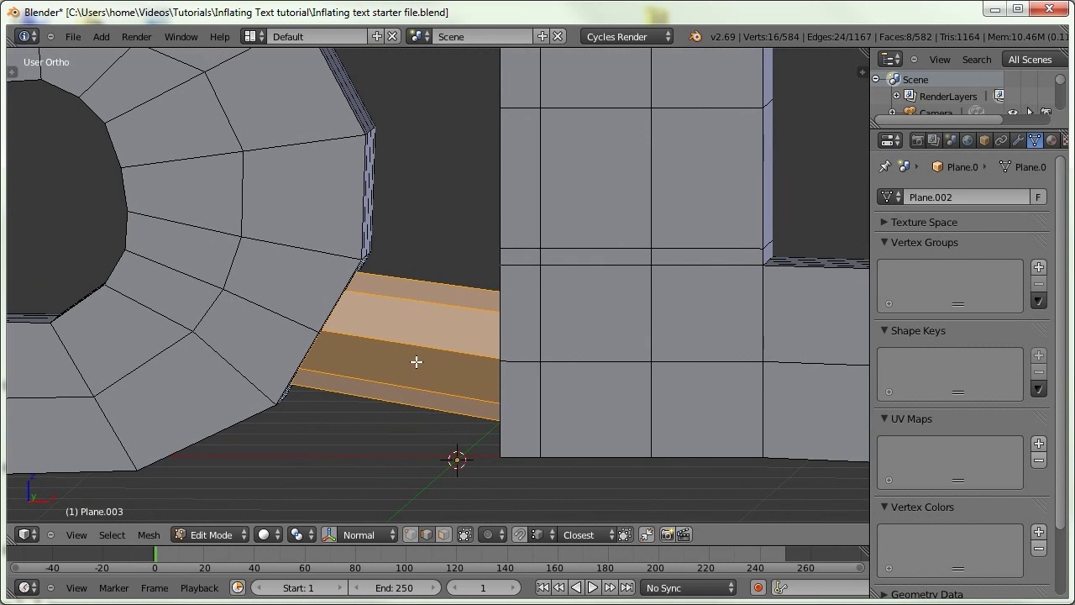
# Set the bridge's Number of Cuts to 2 so the connecting tube curves.
pyautogui.press('F6')
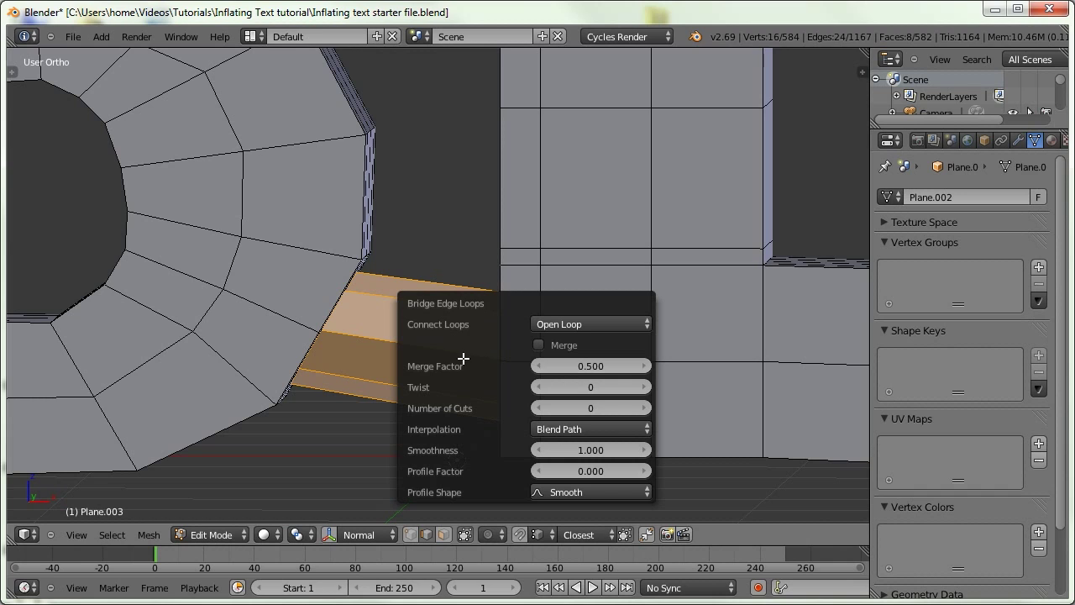
pyautogui.click(642, 407)
pyautogui.click(643, 407)
pyautogui.scroll(-7, 570, 327)
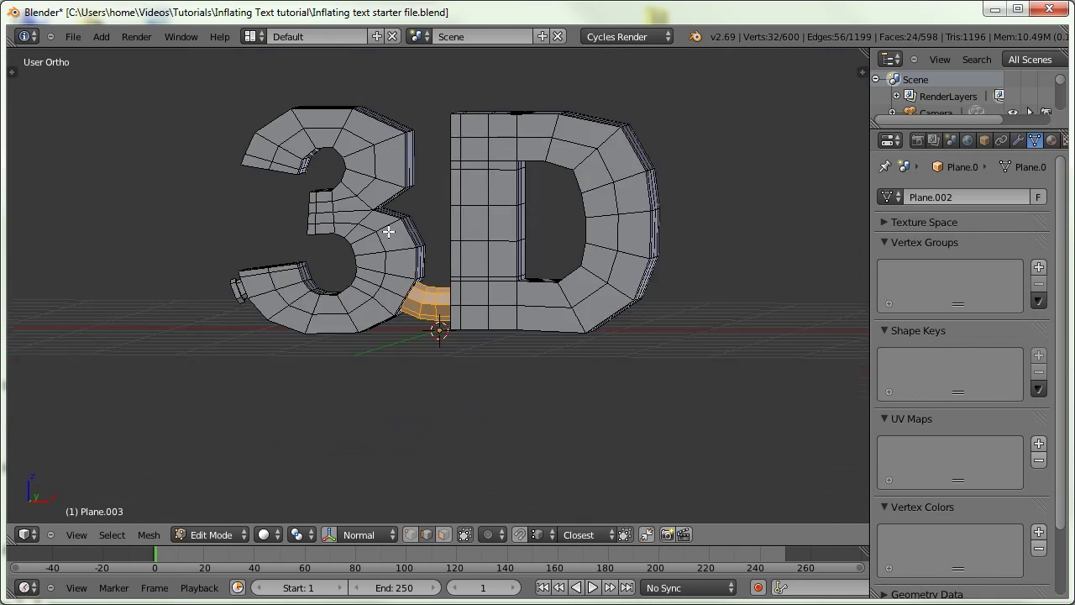
# Examine the mesh topology of the 3 by selecting an edge loop along its outer side.
pyautogui.press('Tab')
pyautogui.moveTo(419, 327); pyautogui.dragTo(362, 237, button='middle')
pyautogui.press('Tab')
pyautogui.scroll(5, 365, 322)
pyautogui.moveTo(237, 238); pyautogui.dragTo(316, 307, button='middle')
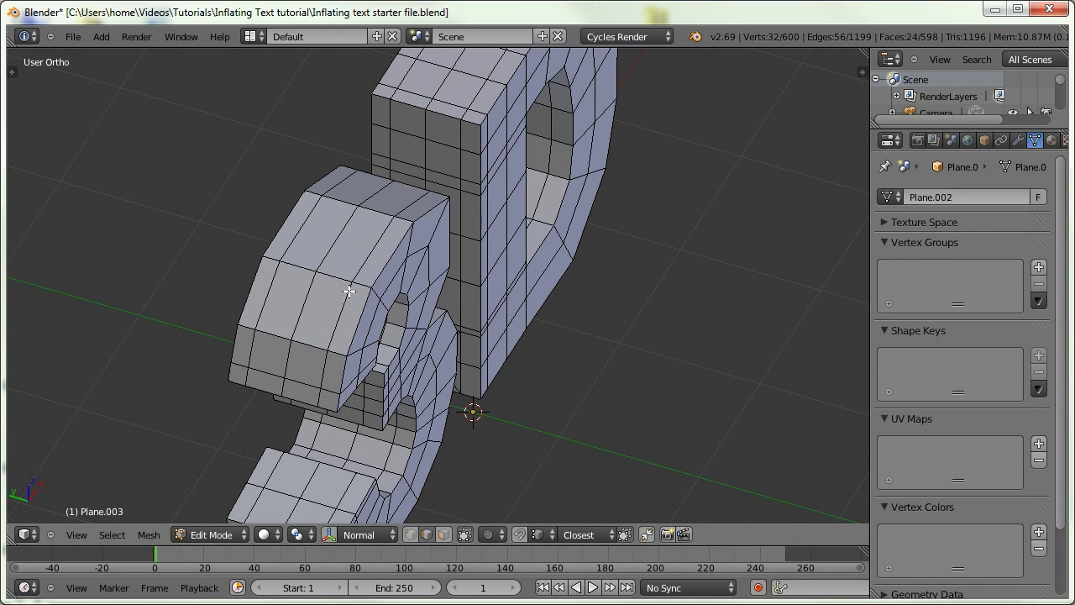
pyautogui.hotkey('ctrl', 'Tab')
pyautogui.click(311, 299)
pyautogui.keyDown('alt'); pyautogui.rightClick(369, 250); pyautogui.keyUp('alt')
pyautogui.moveTo(369, 250); pyautogui.dragTo(408, 240, button='middle')
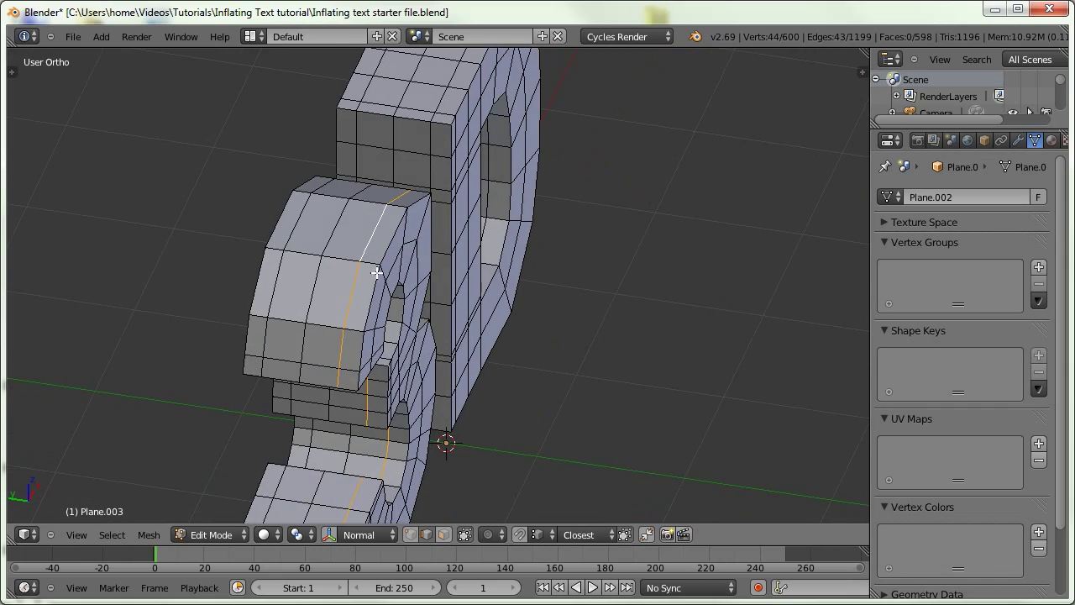
pyautogui.hotkey('ctrl', 'r')
pyautogui.press('Escape')
pyautogui.moveTo(360, 204); pyautogui.dragTo(343, 271, button='middle')
pyautogui.press('Tab')
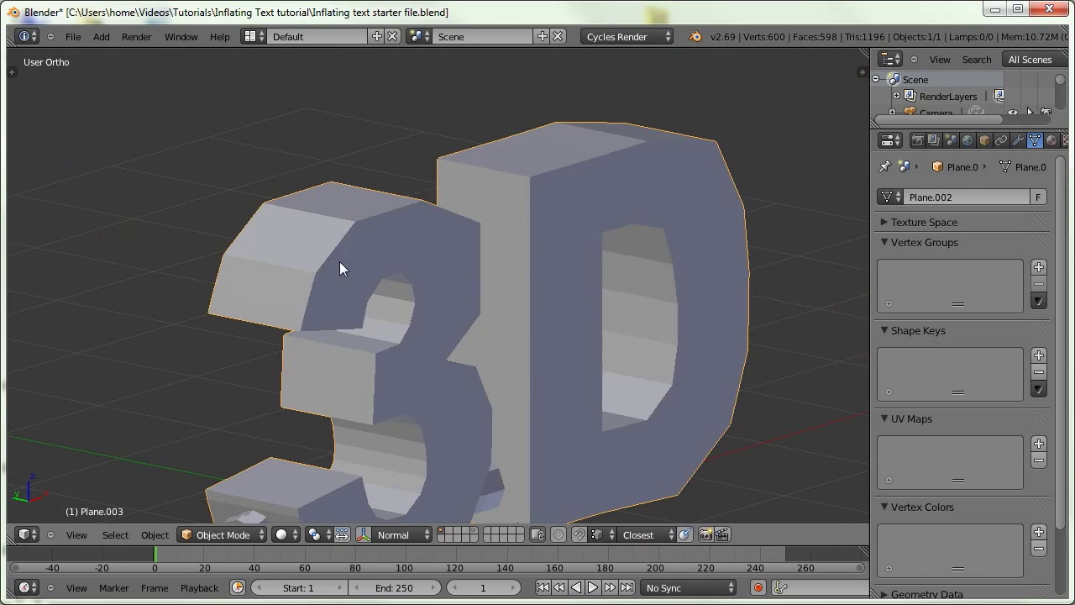
# Add a Subdivision Surface modifier to the joined 3D text.
pyautogui.scroll(2, 319, 265)
pyautogui.click(1020, 140)
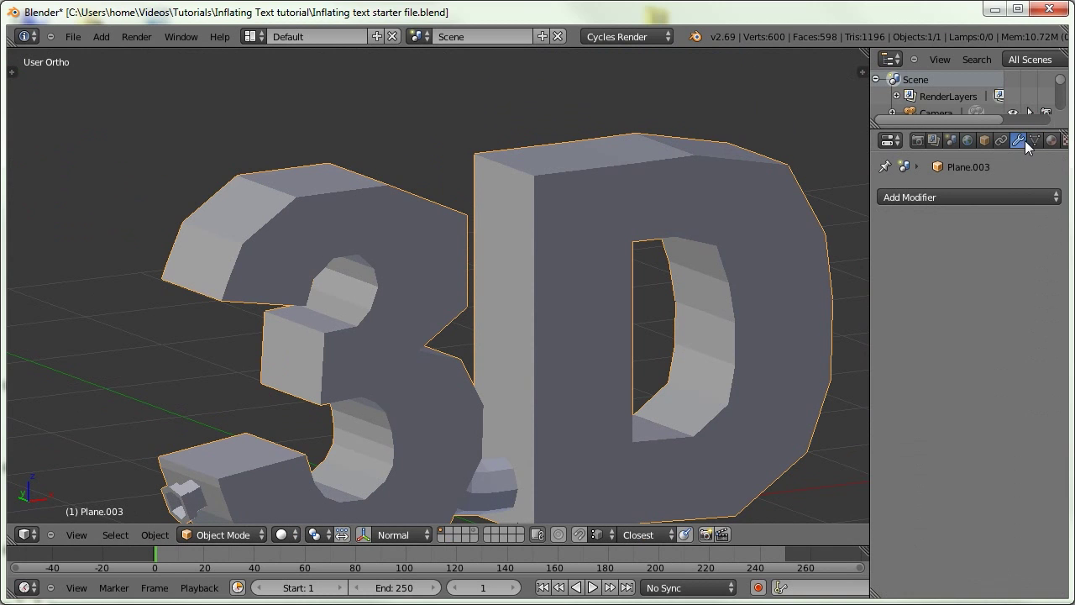
pyautogui.click(959, 199)
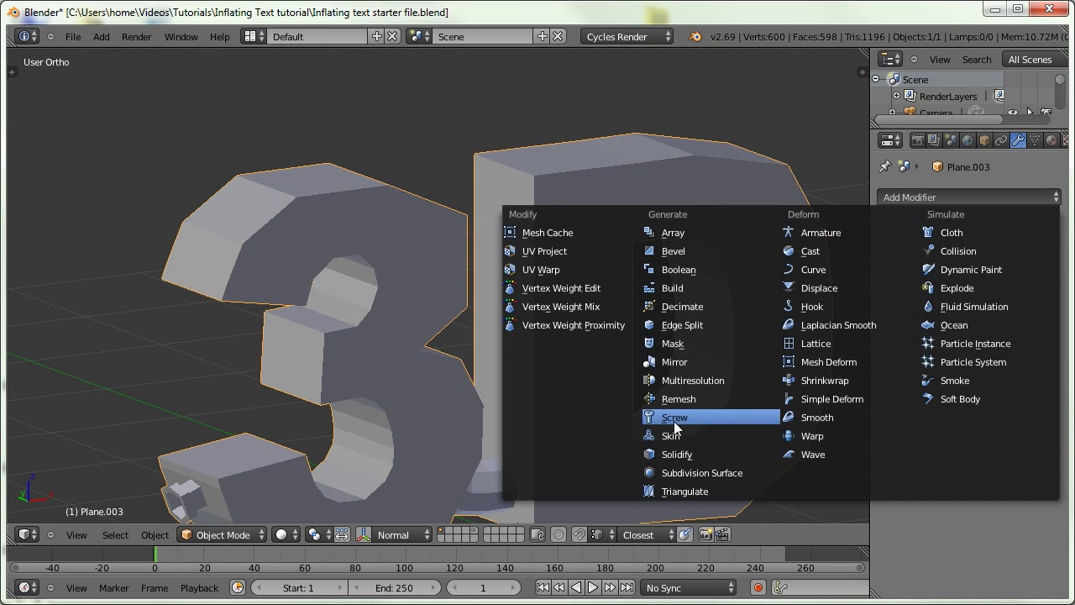
pyautogui.click(691, 469)
pyautogui.moveTo(691, 465); pyautogui.dragTo(416, 267, button='middle')
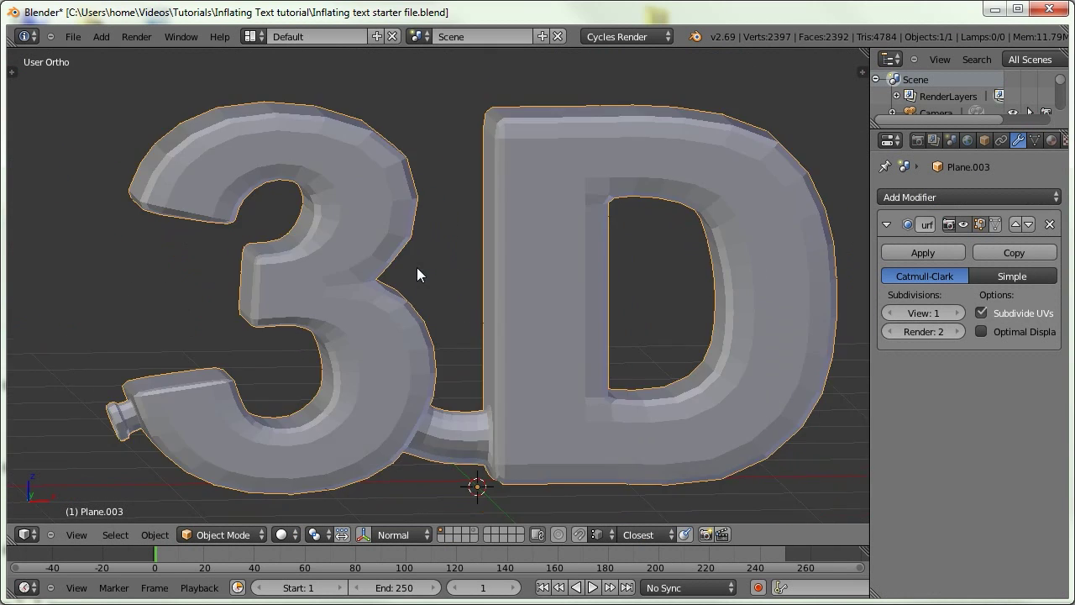
# Set the text object's shading to Smooth.
pyautogui.press('t')
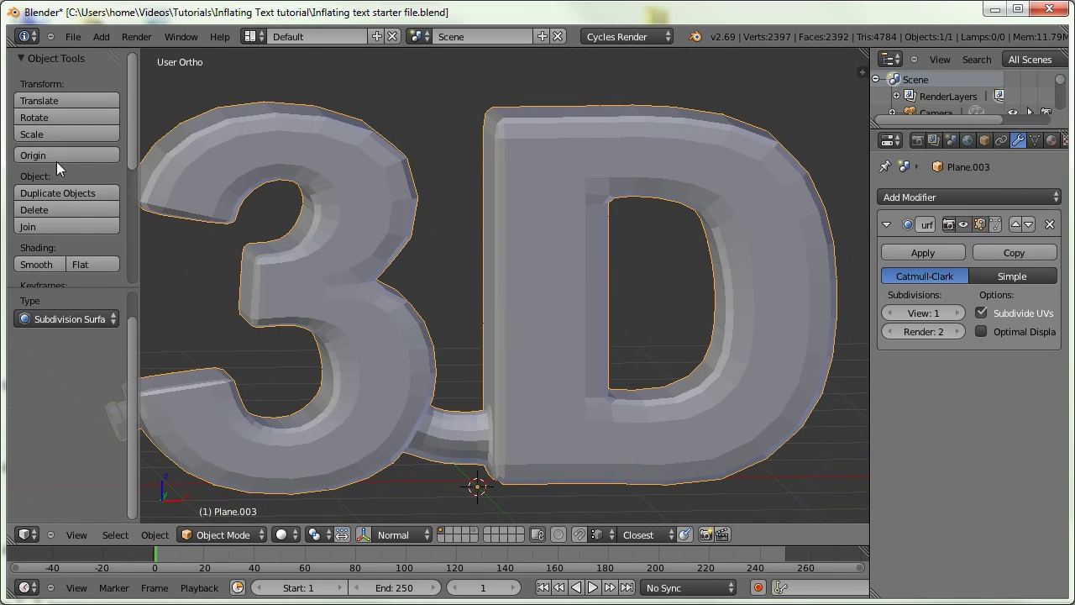
pyautogui.click(34, 265)
pyautogui.press('t')
# Set the Subdivision Surface modifier's View level to 2 and examine the smoothed text.
pyautogui.click(958, 313)
pyautogui.moveTo(428, 302); pyautogui.dragTo(488, 312, button='middle')
pyautogui.press('Tab')
pyautogui.moveTo(423, 293); pyautogui.dragTo(342, 278, button='middle')
pyautogui.scroll(6, 377, 272)
pyautogui.press('Tab')
pyautogui.scroll(-5, 364, 253)
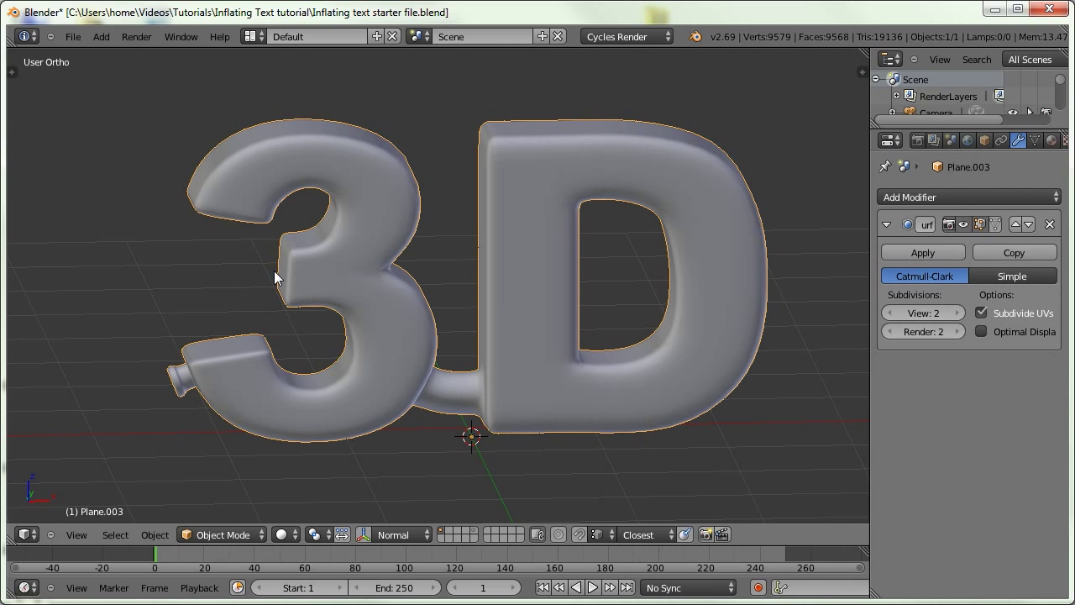
# Enable Cloth physics on the text object.
pyautogui.scroll(-3, 998, 141)
pyautogui.click(1009, 142)
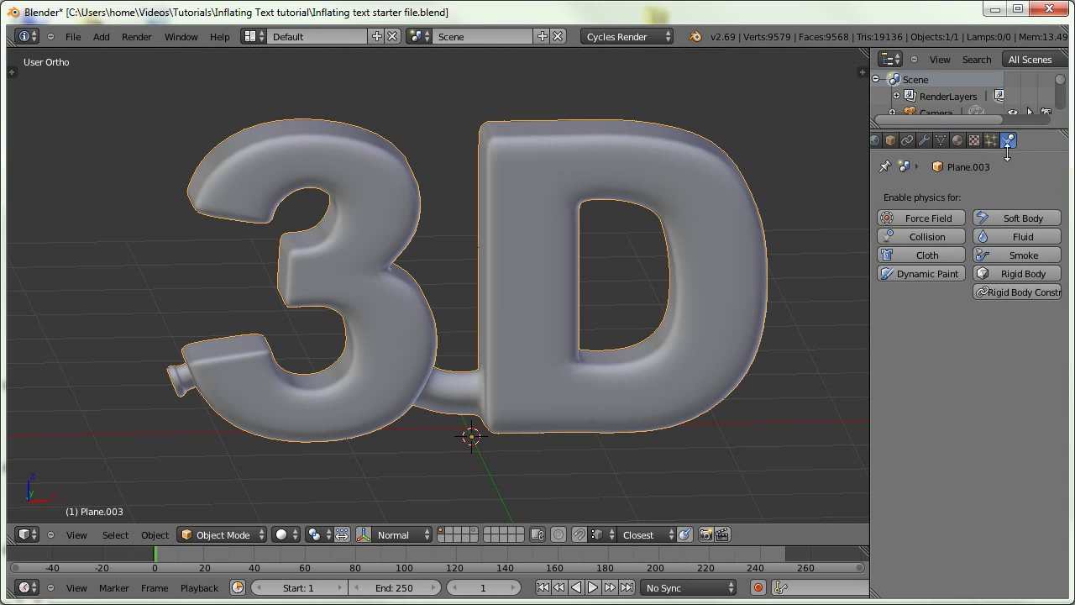
pyautogui.click(918, 255)
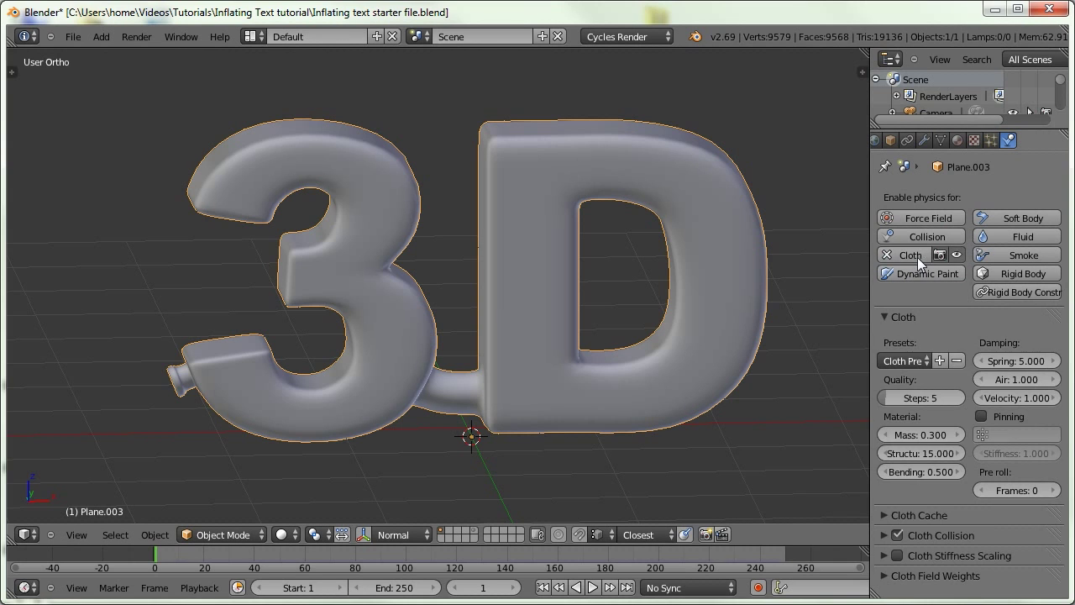
# Set the Subdivision Surface modifier's View and Render levels to 1.
pyautogui.click(924, 141)
pyautogui.click(888, 312)
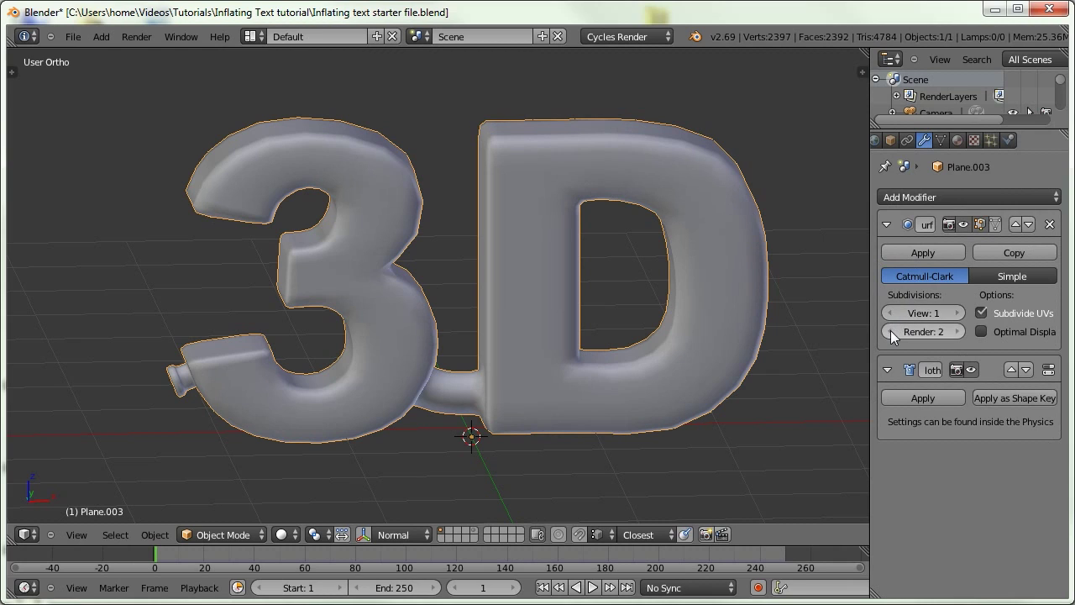
pyautogui.click(889, 331)
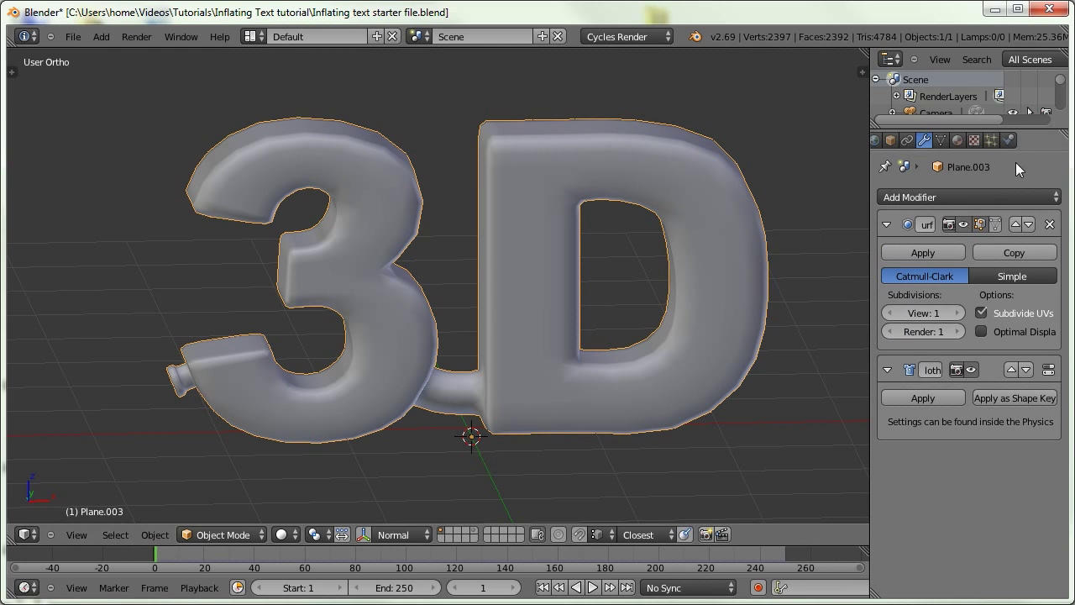
# Enable Self Collision in the text's Cloth Collision settings.
pyautogui.click(1009, 141)
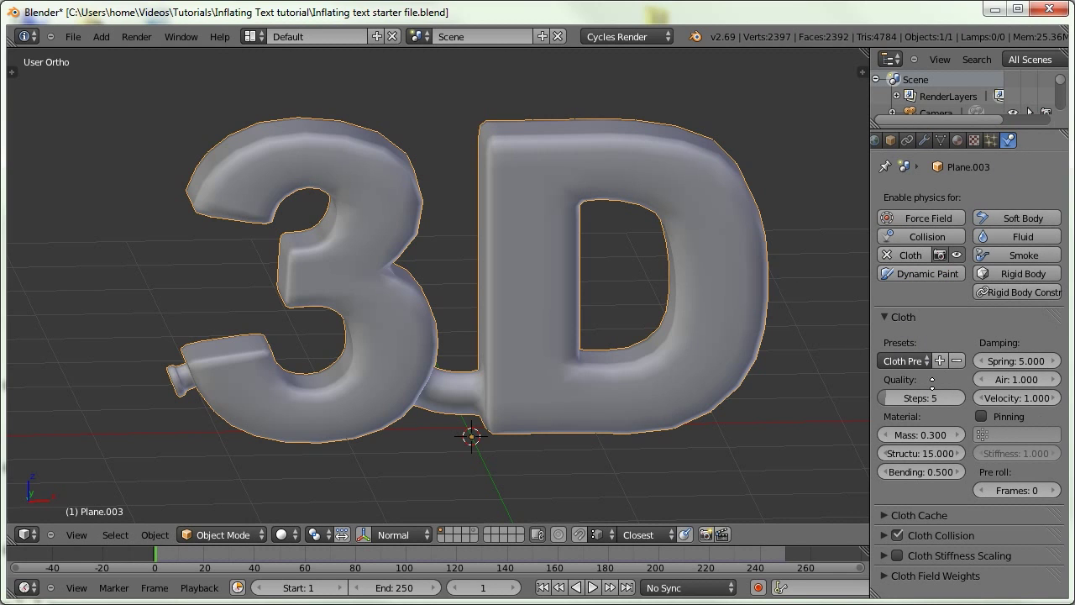
pyautogui.click(882, 534)
pyautogui.moveTo(882, 534); pyautogui.dragTo(890, 422, button='middle')
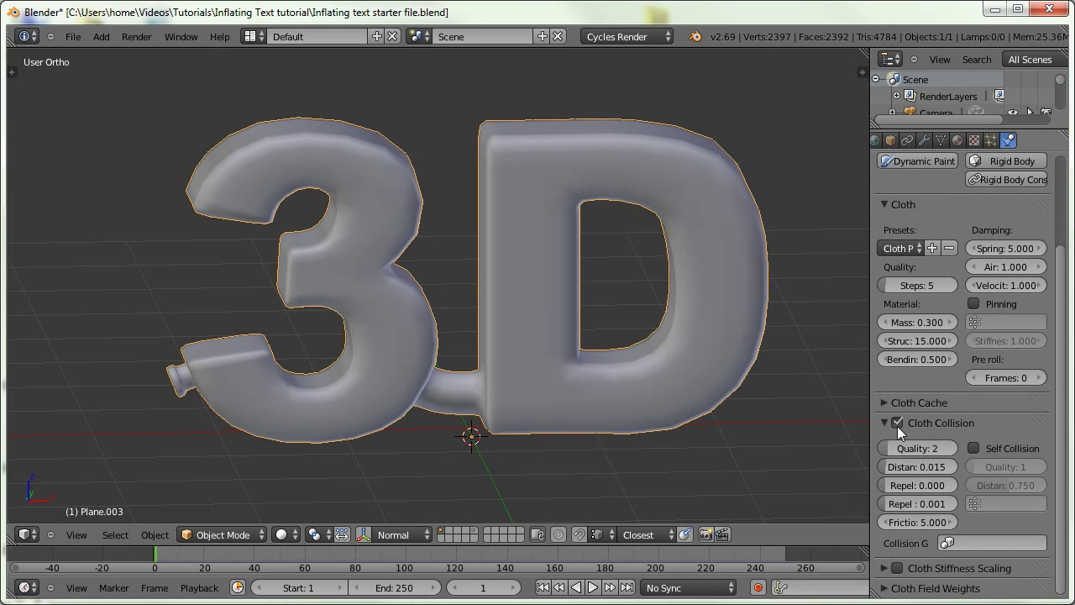
pyautogui.click(973, 448)
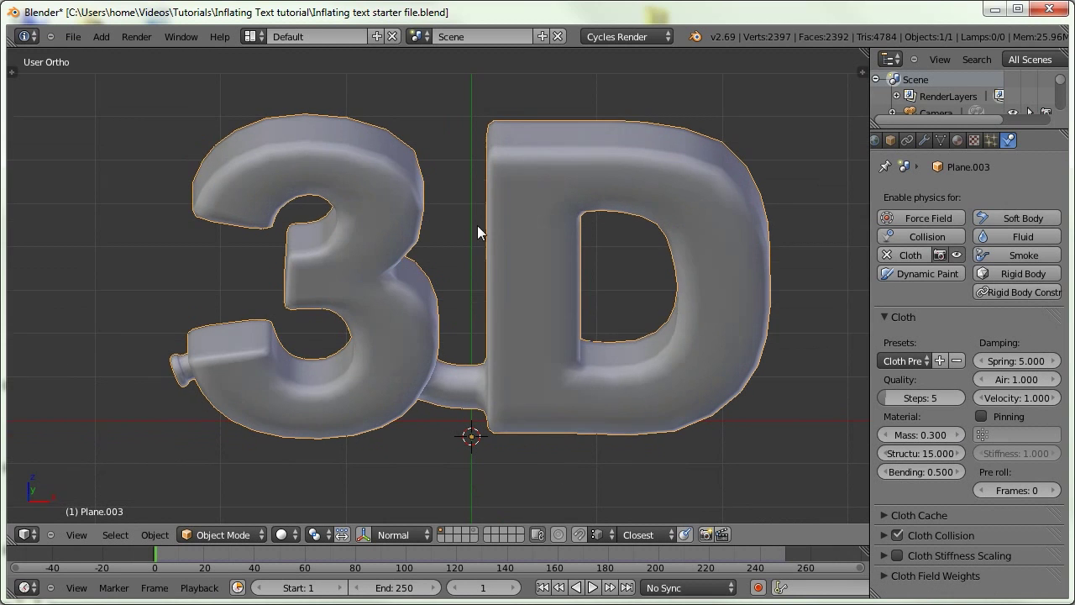
# Add a mesh plane in top view and scale it up well beyond the text on all sides.
pyautogui.moveTo(479, 232); pyautogui.dragTo(501, 286, button='middle')
pyautogui.press('KP_7')
pyautogui.press('KP_Decimal')
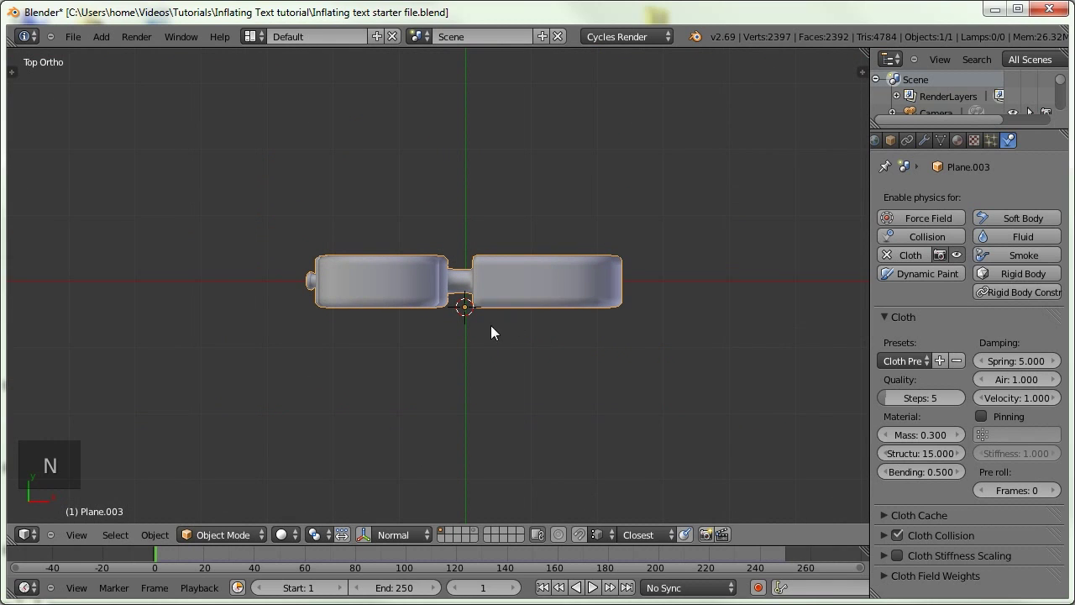
pyautogui.hotkey('shift', 'a')
pyautogui.moveTo(425, 336)
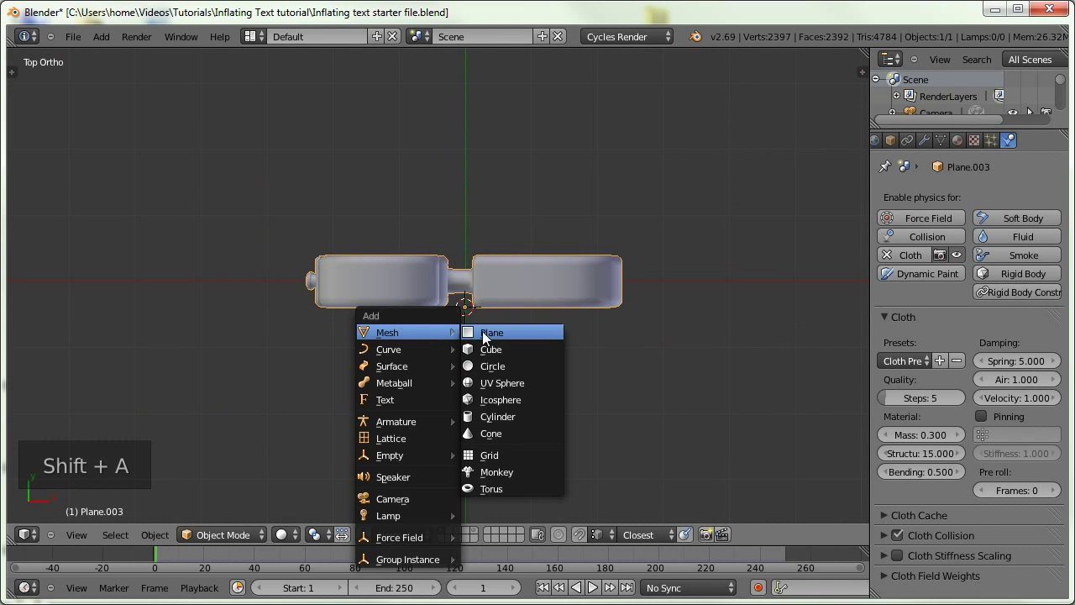
pyautogui.click(483, 333)
pyautogui.press('s')
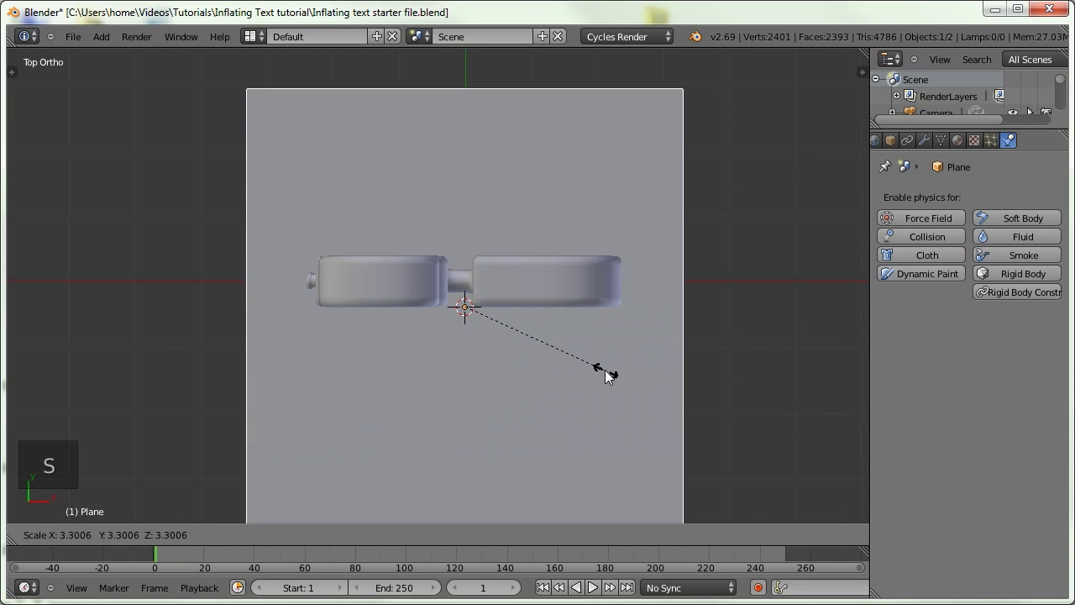
pyautogui.click(617, 377)
# Reposition the plane as a floor beneath the text and enable Collision physics on it.
pyautogui.press('g')
pyautogui.click(597, 340)
pyautogui.moveTo(574, 298); pyautogui.dragTo(541, 242, button='middle')
pyautogui.press('g')
pyautogui.click(571, 137)
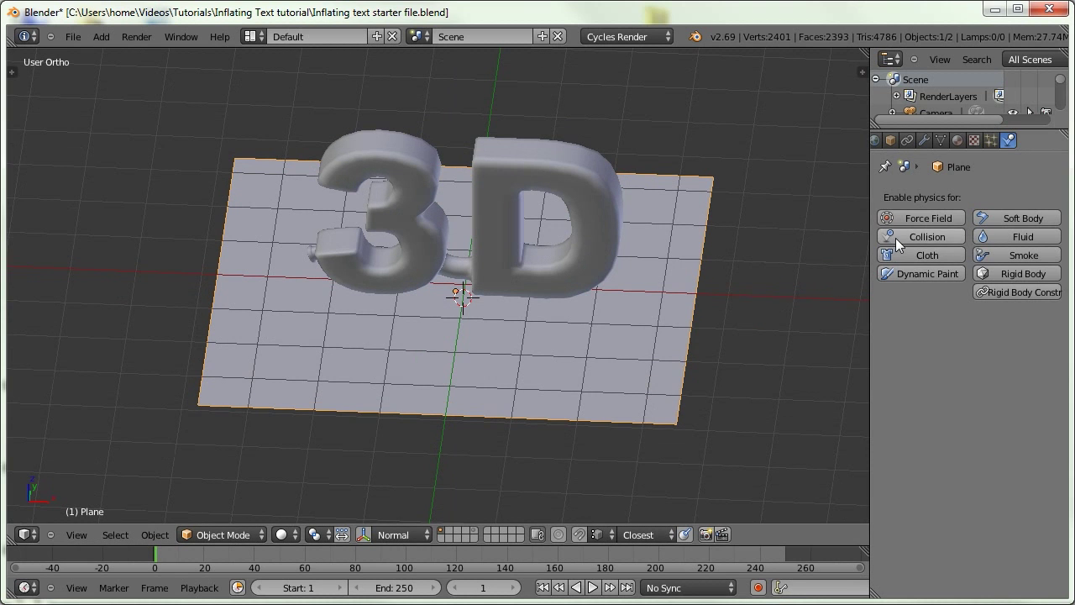
pyautogui.click(922, 237)
# Select the text, play its cloth simulation, and go back to frame 17 to examine the collapsing letters.
pyautogui.moveTo(555, 348); pyautogui.dragTo(504, 226, button='middle')
pyautogui.rightClick(497, 178)
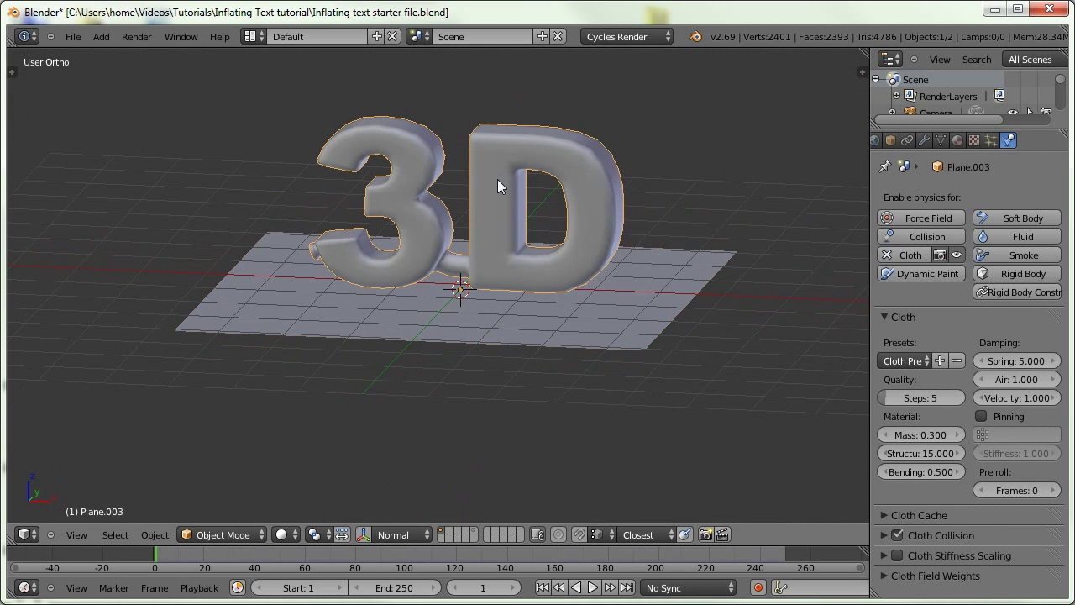
pyautogui.moveTo(497, 179); pyautogui.dragTo(489, 217, button='middle')
pyautogui.keyDown('shift'); pyautogui.moveTo(440, 252); pyautogui.dragTo(460, 316, button='middle'); pyautogui.keyUp('shift')
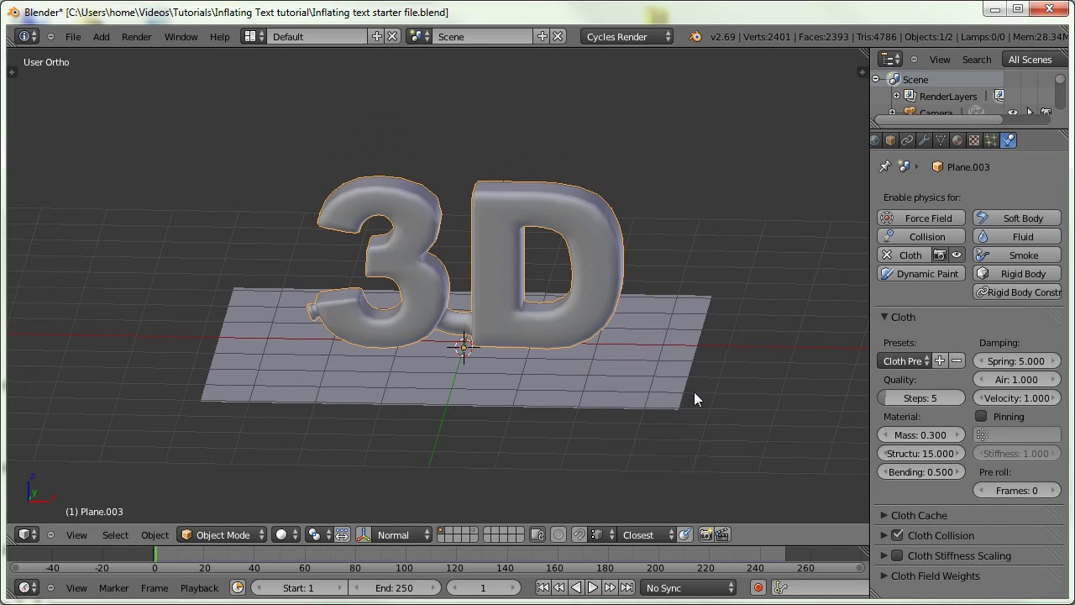
pyautogui.hotkey('alt', 'a')
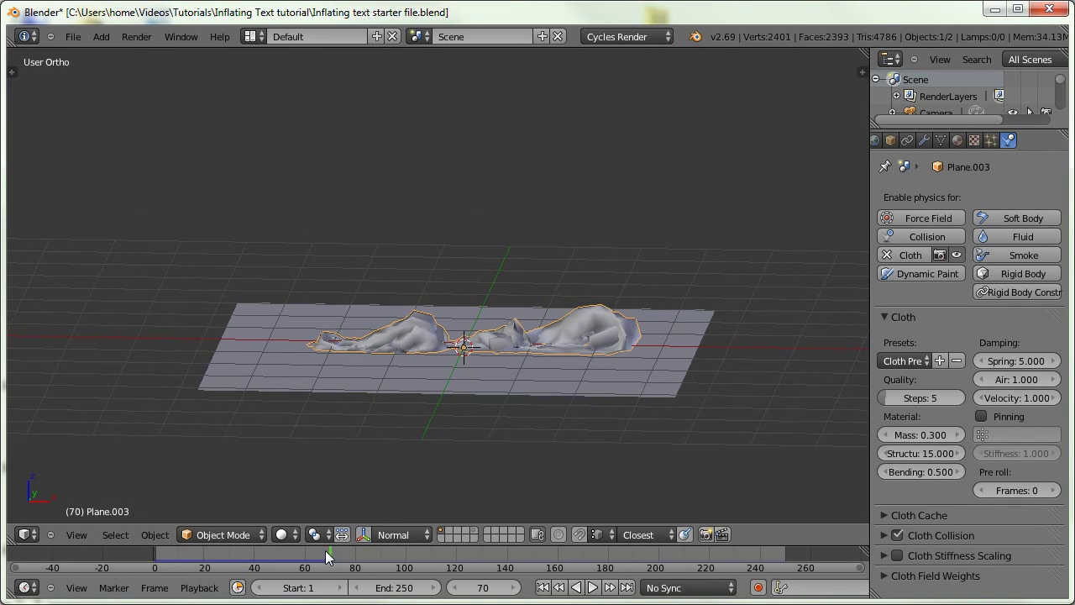
pyautogui.moveTo(326, 559); pyautogui.dragTo(195, 552)
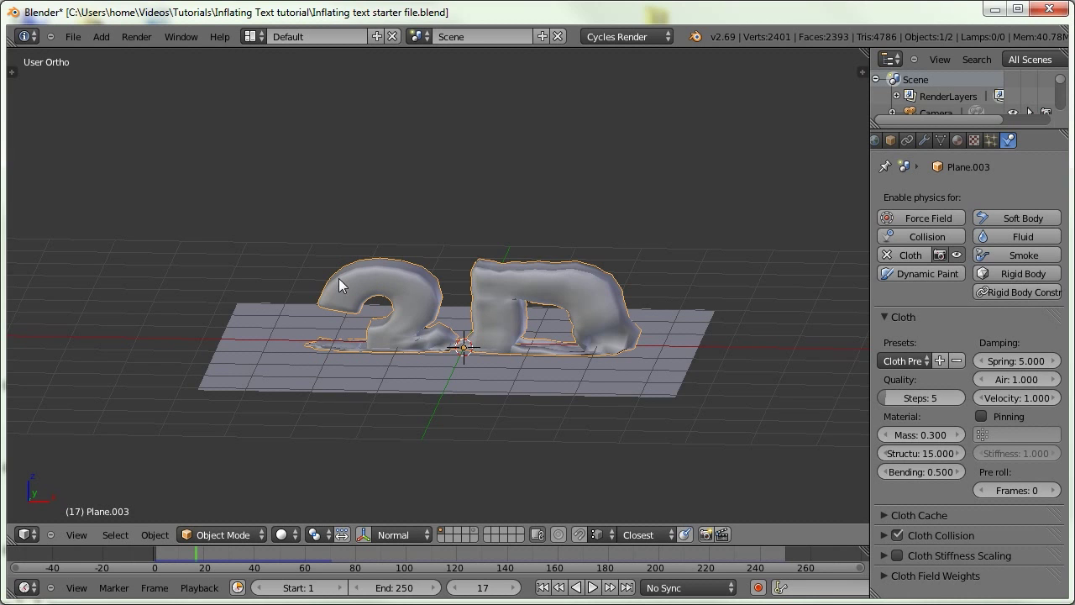
pyautogui.moveTo(355, 285); pyautogui.dragTo(388, 279, button='middle')
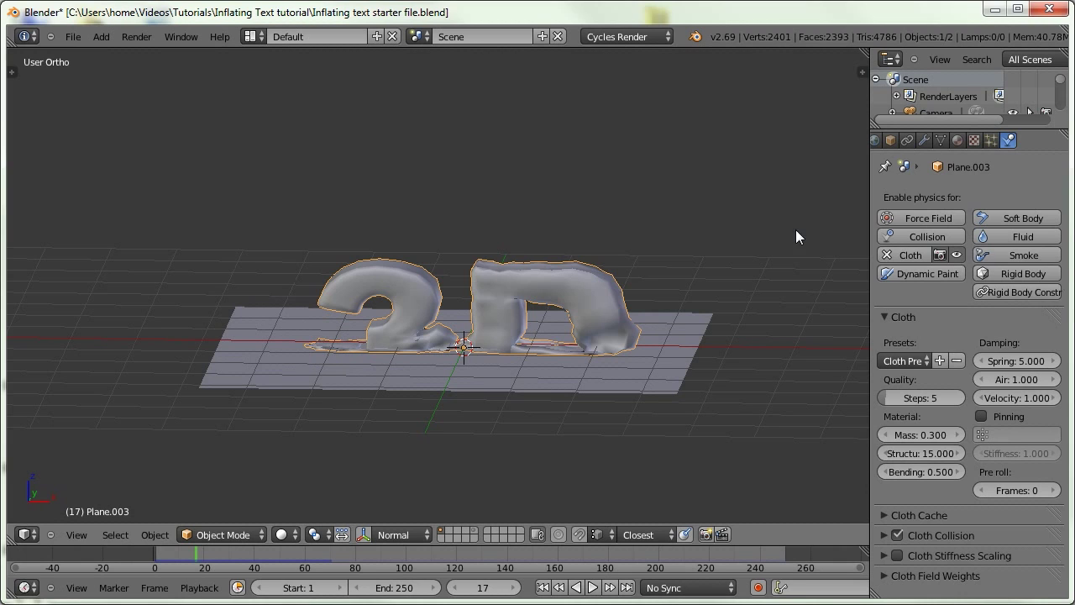
# Enable Cloth Stiffness Scaling for the text and expand its settings.
pyautogui.scroll(-3, 958, 445)
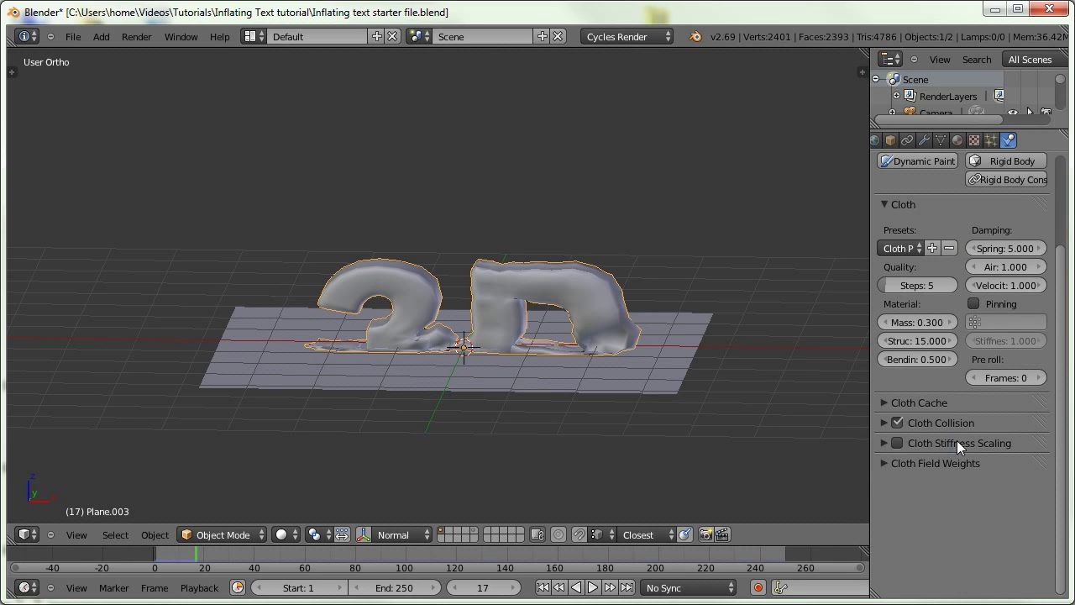
pyautogui.click(897, 443)
pyautogui.click(882, 443)
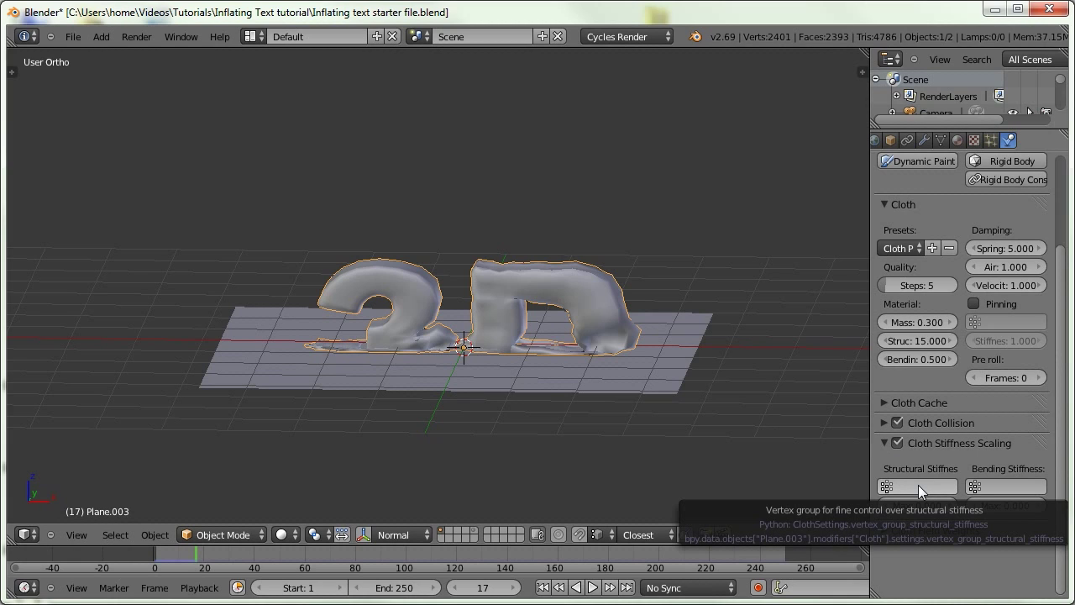
# Add a mesh cube at the 3D cursor in top view.
pyautogui.press('KP_7')
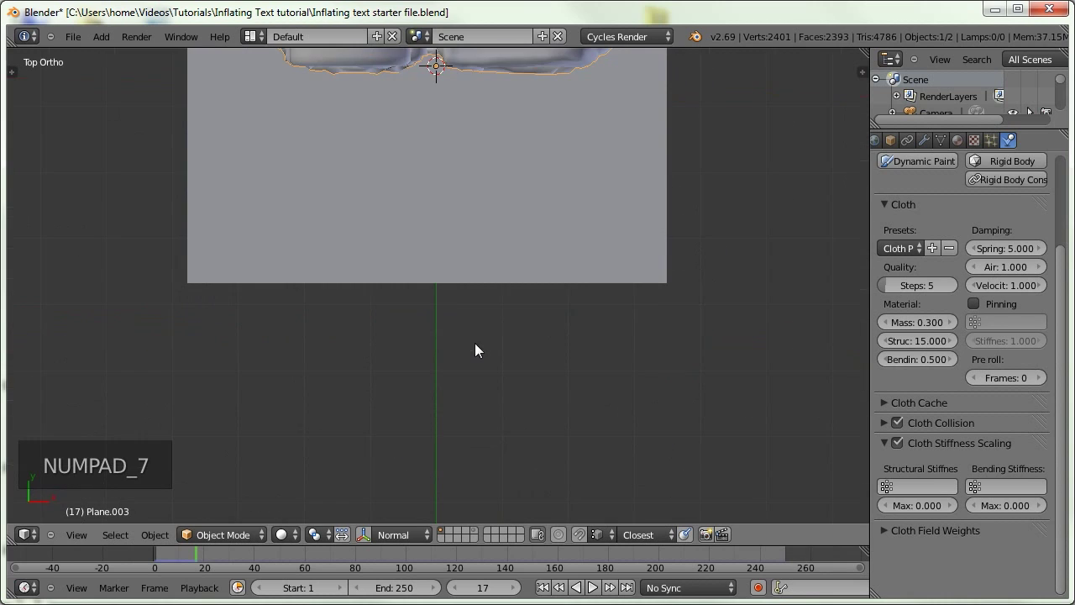
pyautogui.hotkey('shift', 'a')
pyautogui.moveTo(392, 354)
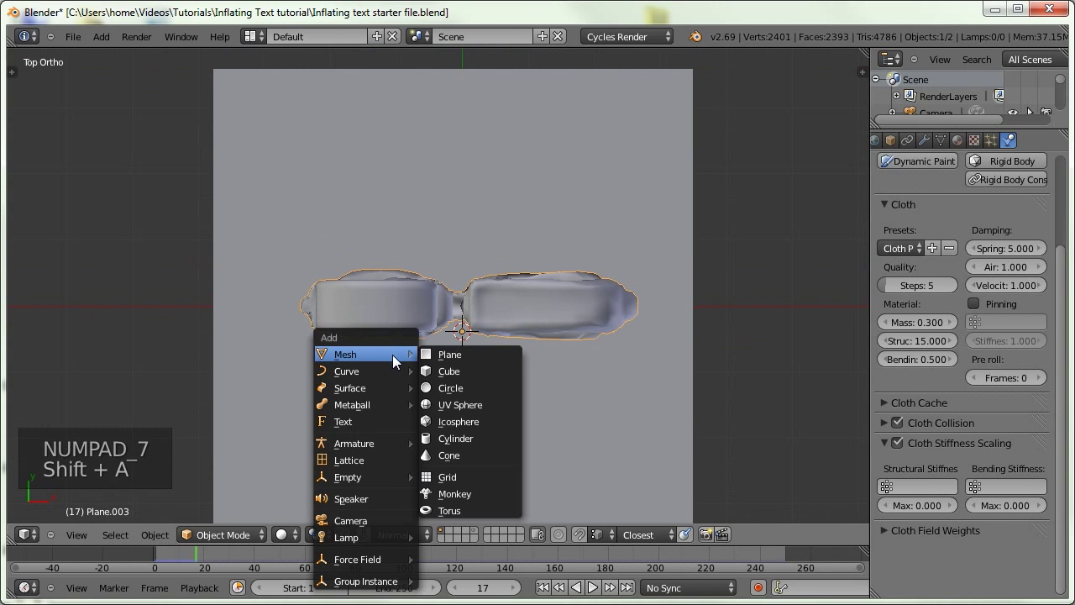
pyautogui.click(450, 370)
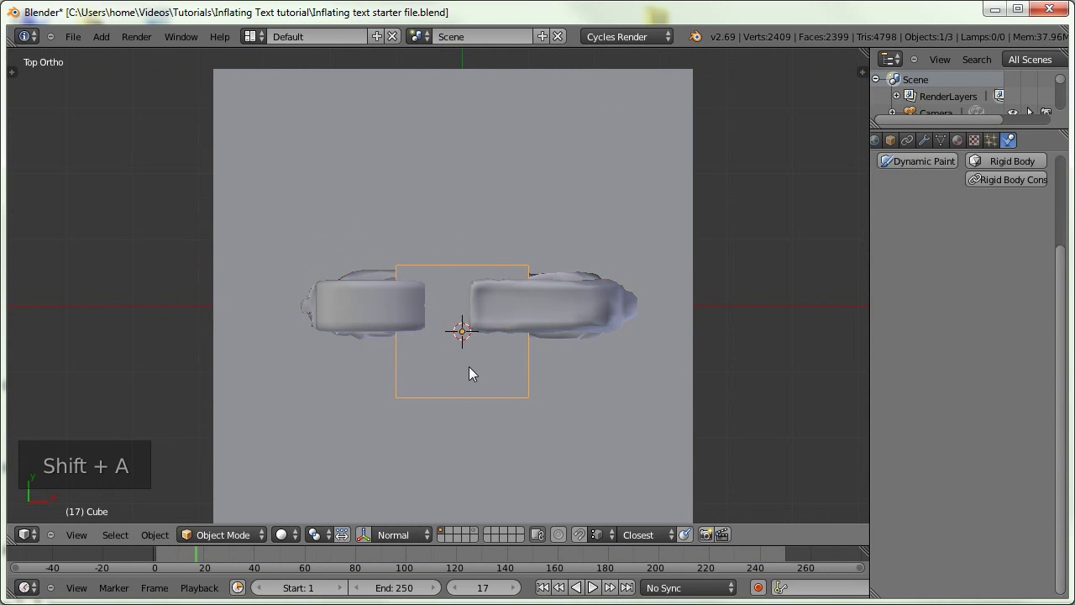
# Set the cube's maximum draw type to Wire in its Display settings.
pyautogui.scroll(3, 948, 143)
pyautogui.click(974, 141)
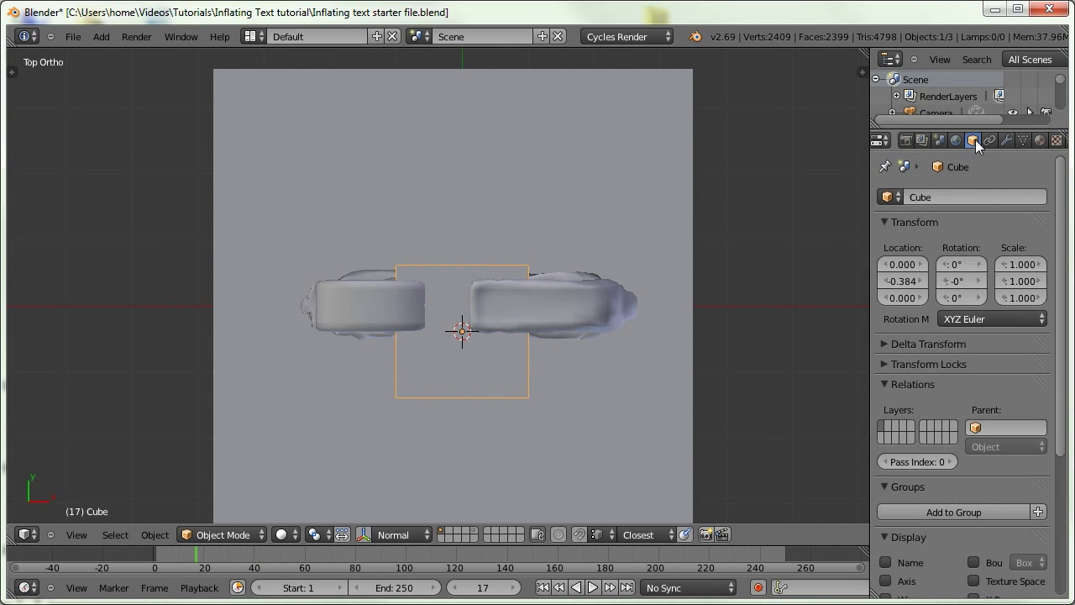
pyautogui.scroll(-5, 880, 386)
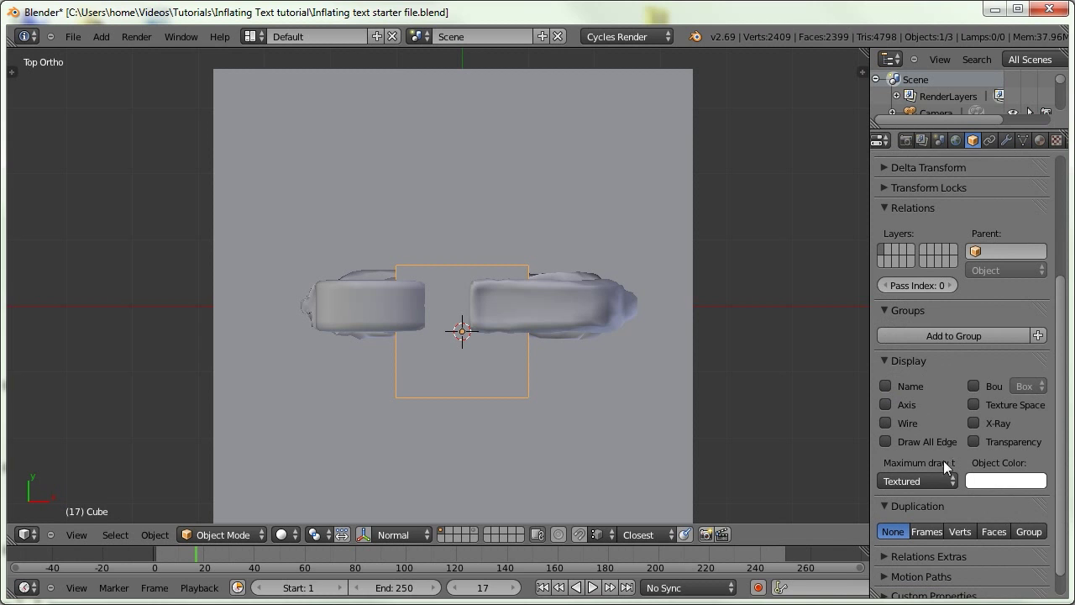
pyautogui.click(926, 479)
pyautogui.click(901, 447)
pyautogui.moveTo(504, 344)
pyautogui.mouseDown(button='middle')
pyautogui.moveTo(452, 279)
pyautogui.moveTo(456, 264)
pyautogui.moveTo(443, 347)
pyautogui.moveTo(459, 348)
pyautogui.mouseUp(button='middle')
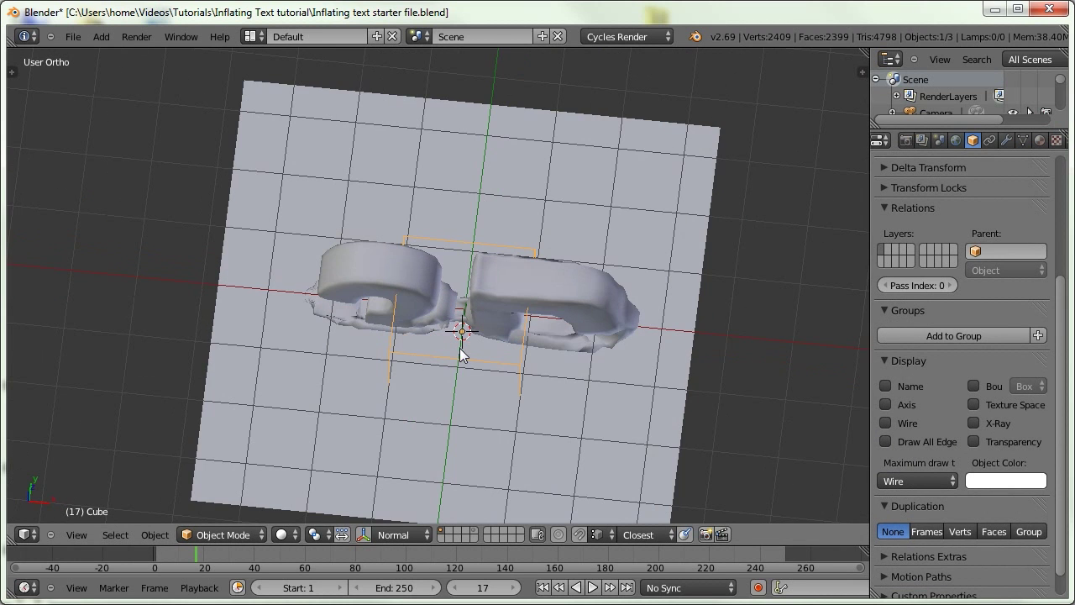
# In top view, centre the cube over the letters, stretch it about 2.8 times along X, and shift it slightly along X to span both letters.
pyautogui.press('KP_7')
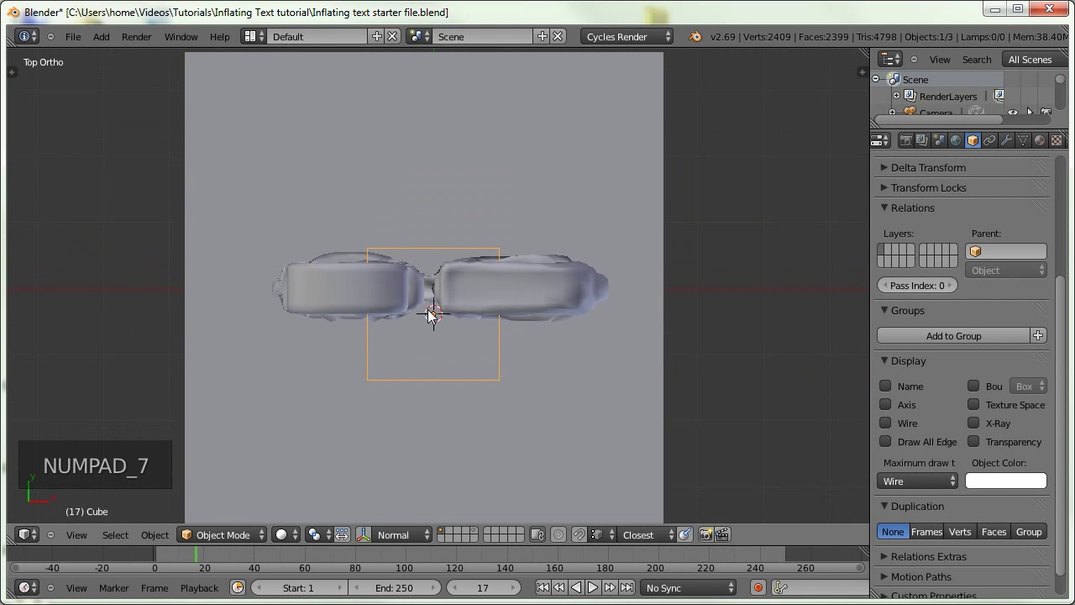
pyautogui.press('g')
pyautogui.click(492, 306)
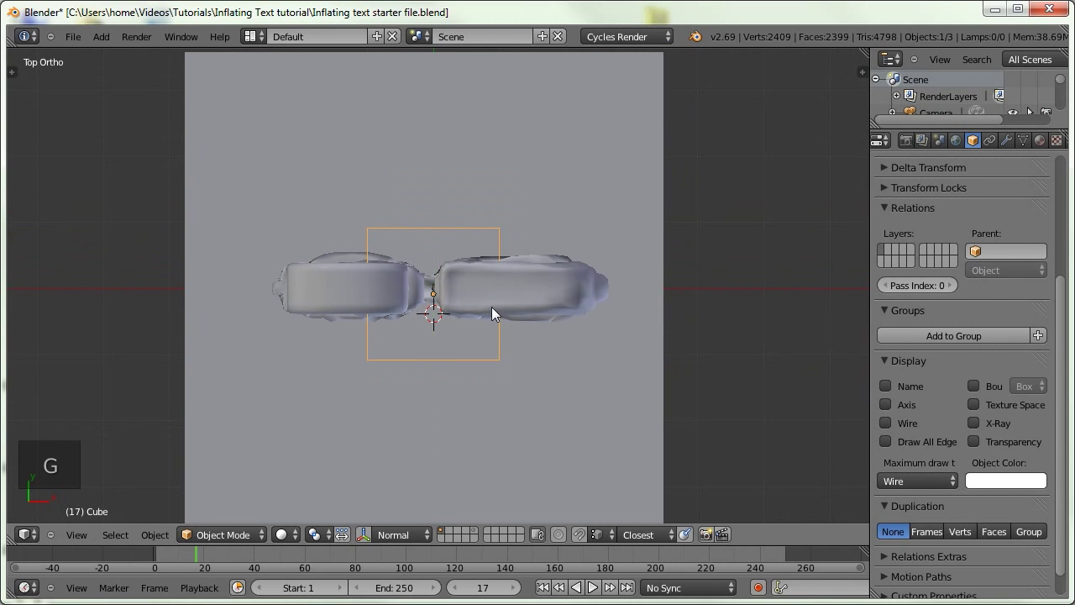
pyautogui.press('s')
pyautogui.press('x')
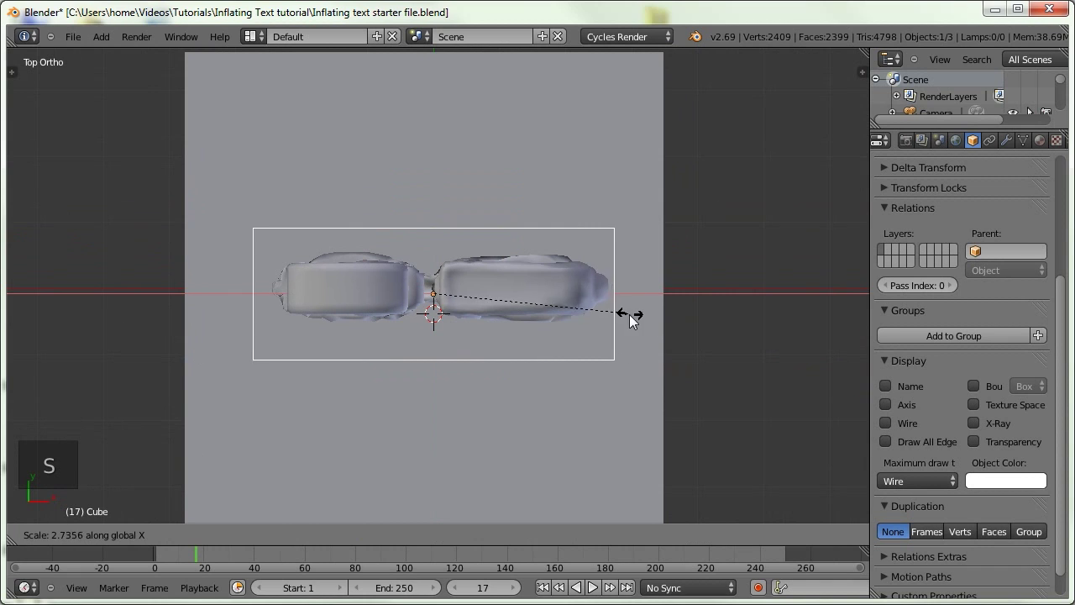
pyautogui.click(634, 320)
pyautogui.press('g')
pyautogui.press('x')
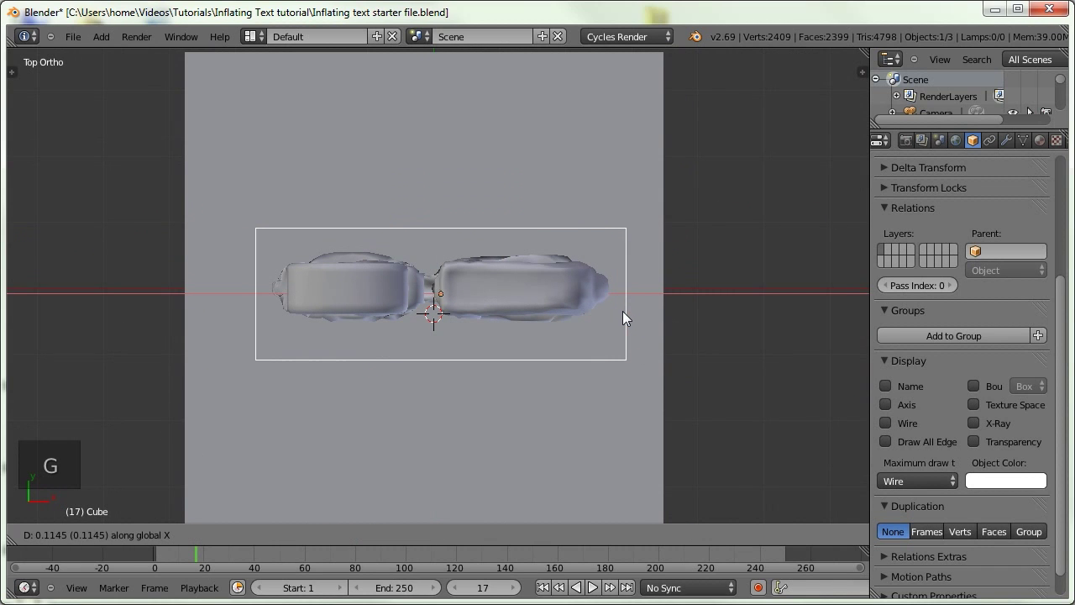
pyautogui.click(624, 313)
# Return to frame 1 and lower the cube slightly along Z in front view, keeping its upper part around the letters' base.
pyautogui.press('KP_1')
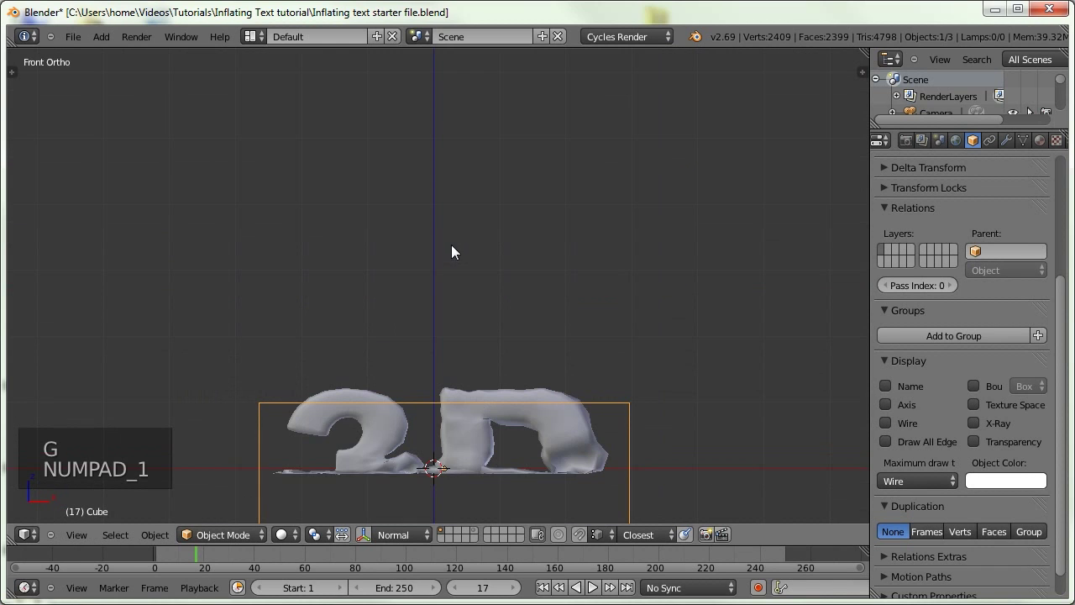
pyautogui.click(543, 587)
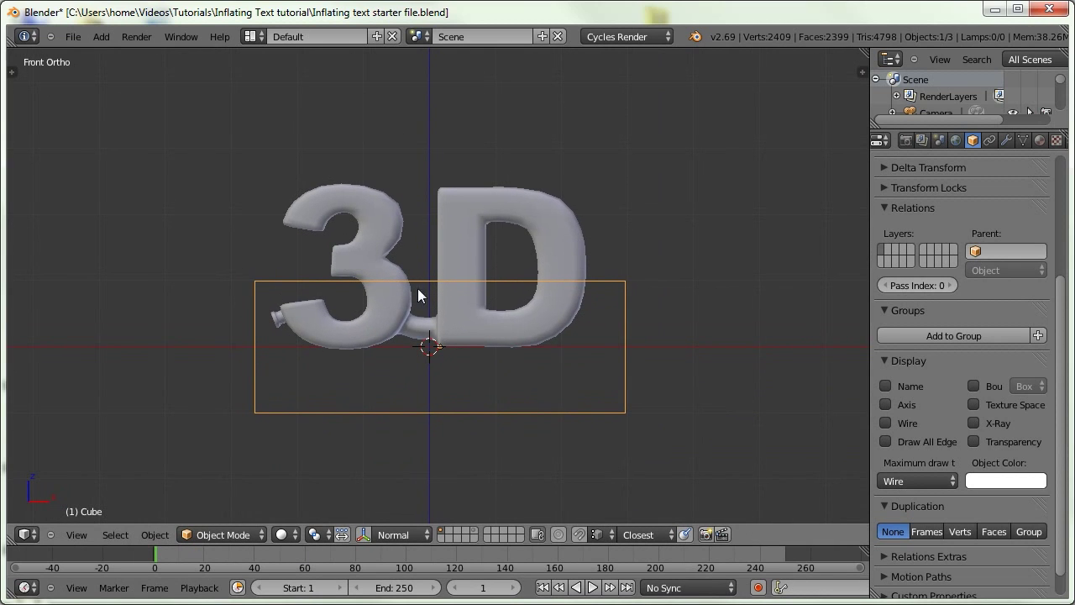
pyautogui.press('g')
pyautogui.press('z')
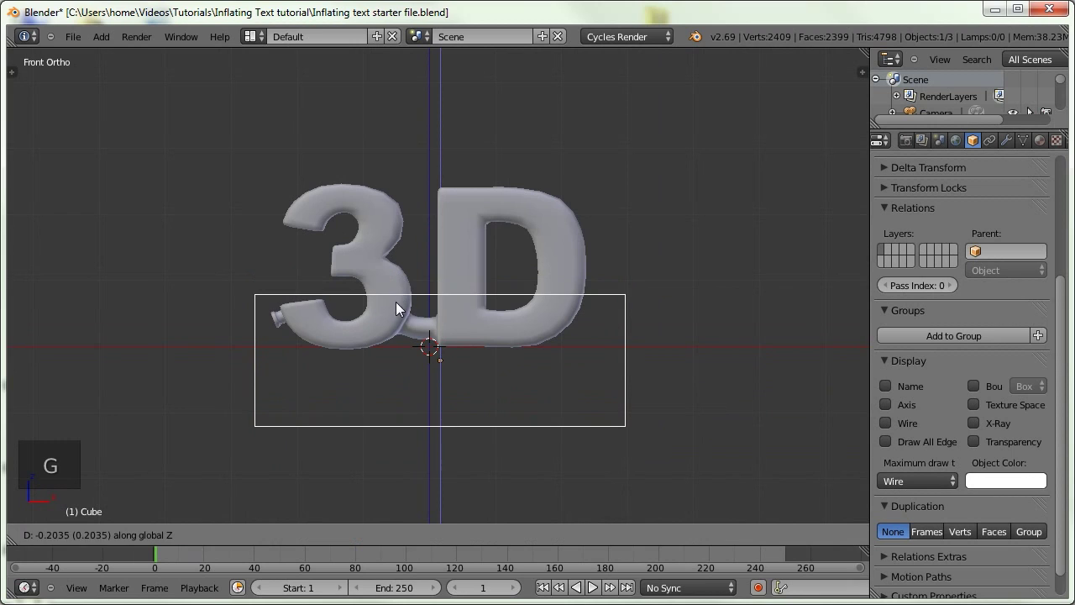
pyautogui.click(395, 301)
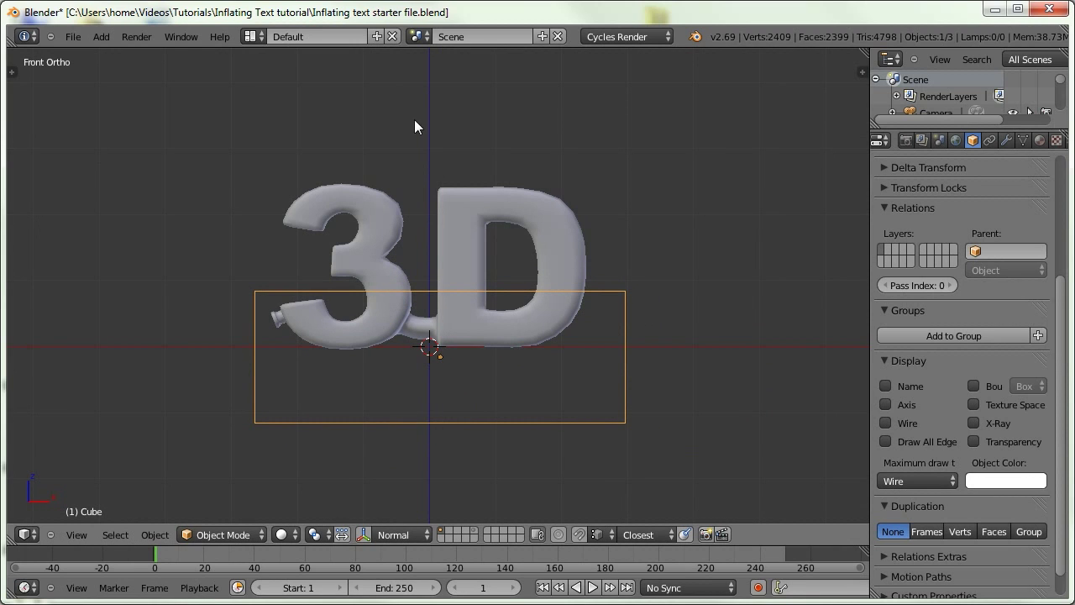
# Make the cube a Dynamic Paint brush with Mesh Volume + Proximity as its paint source.
pyautogui.scroll(-4, 979, 142)
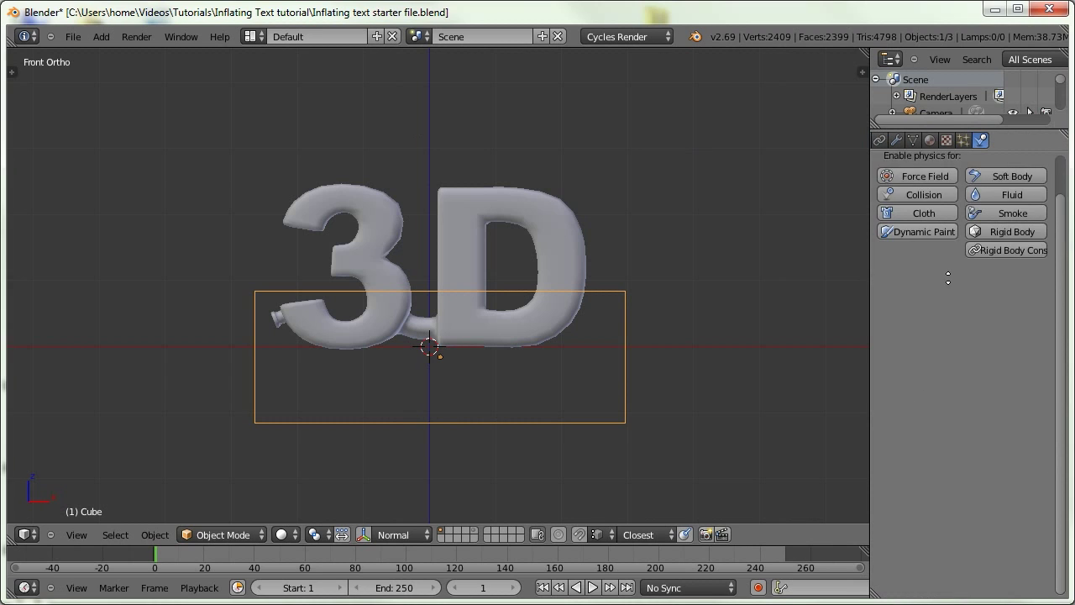
pyautogui.click(905, 278)
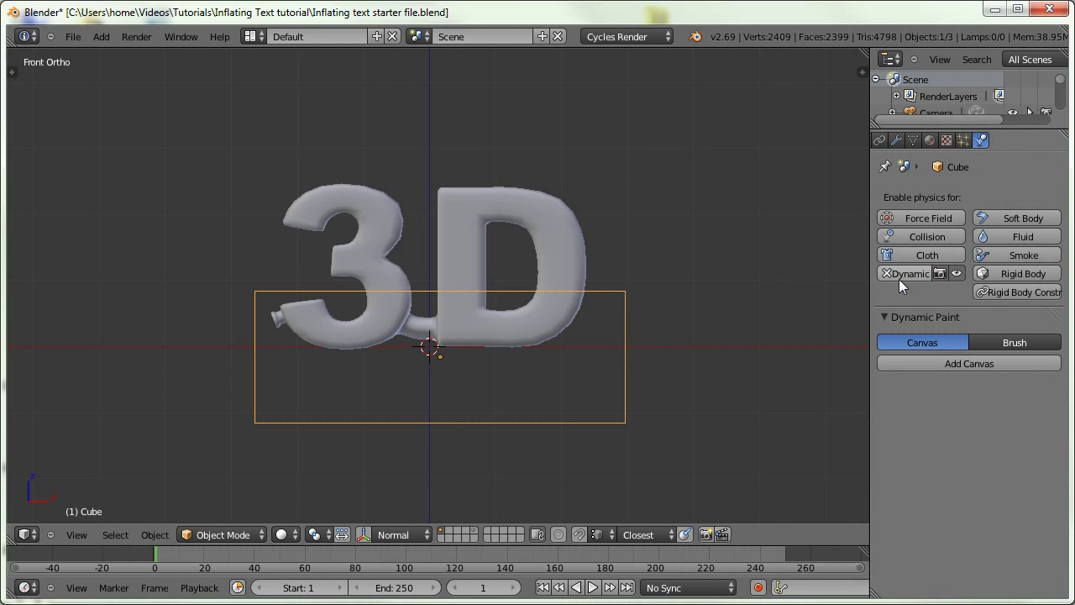
pyautogui.click(992, 342)
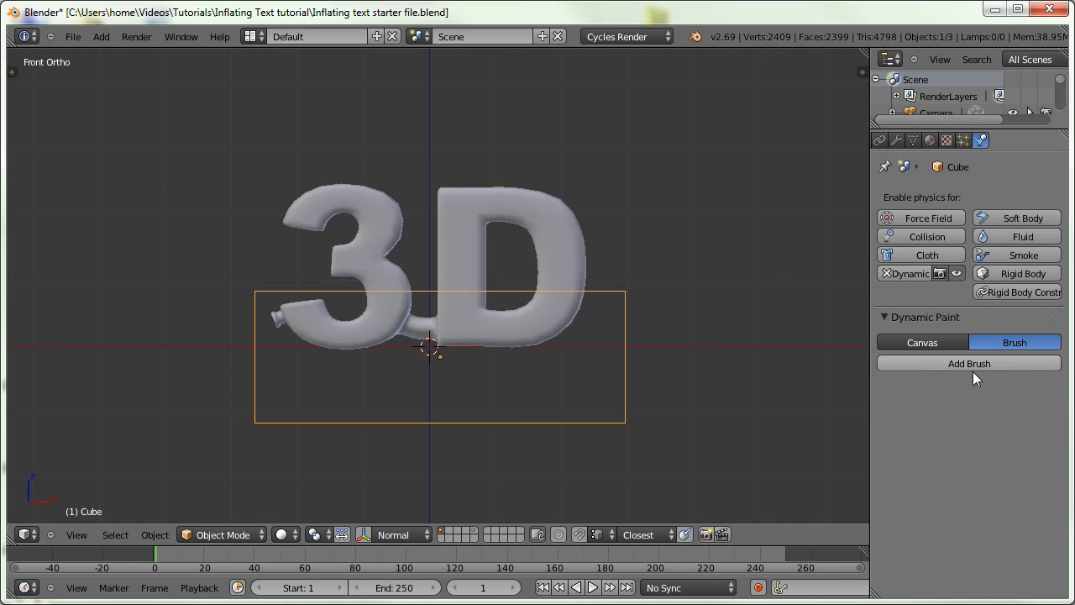
pyautogui.click(970, 366)
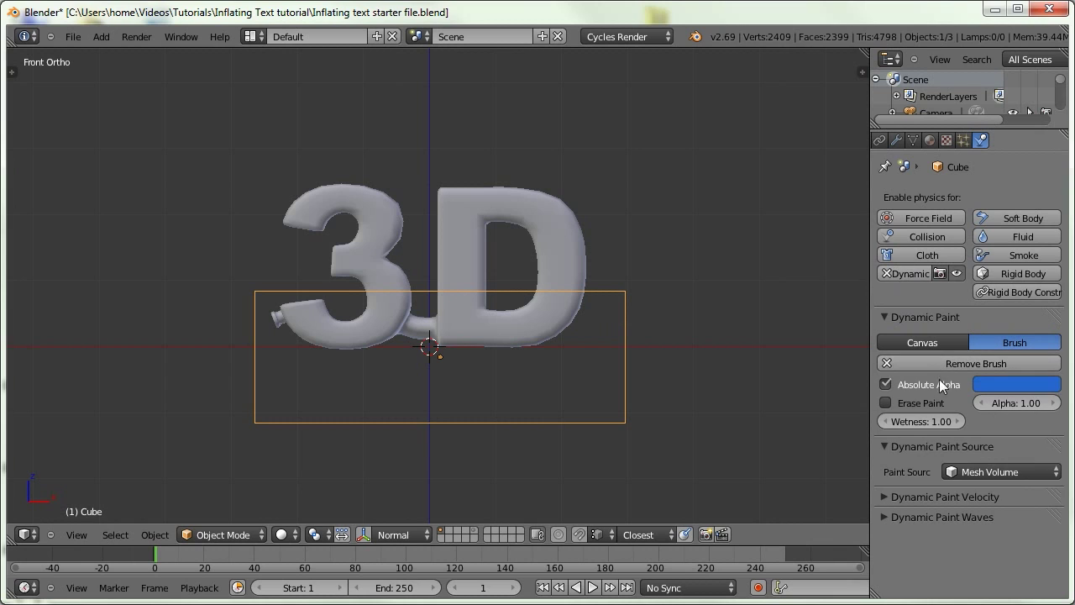
pyautogui.click(975, 470)
pyautogui.click(984, 401)
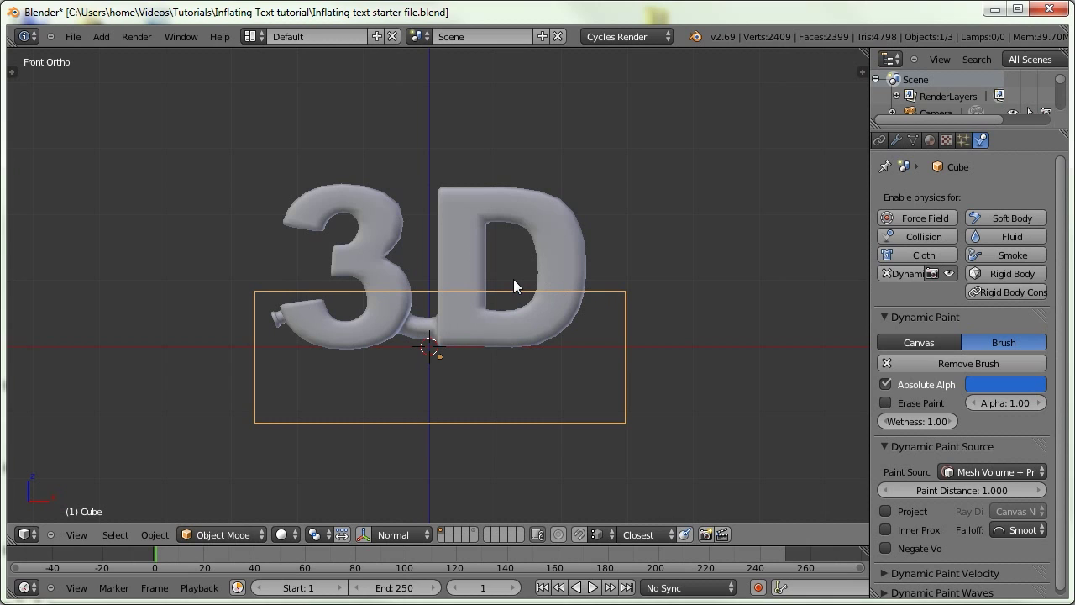
# Select the 3D text, collapse its cloth settings, and add a Dynamic Paint canvas to it.
pyautogui.rightClick(487, 201)
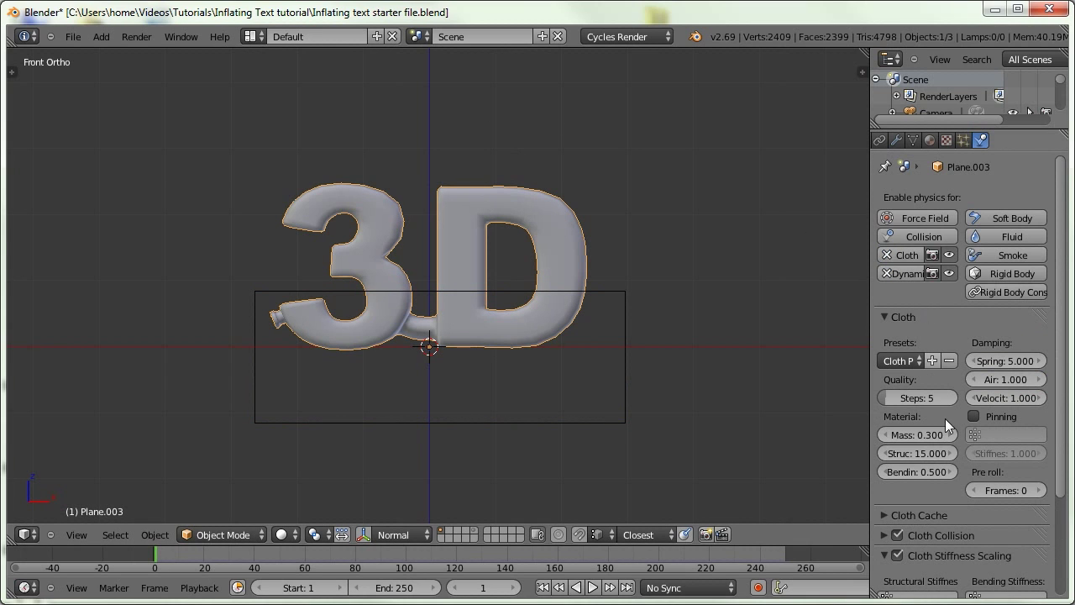
pyautogui.scroll(-4, 945, 418)
pyautogui.click(880, 429)
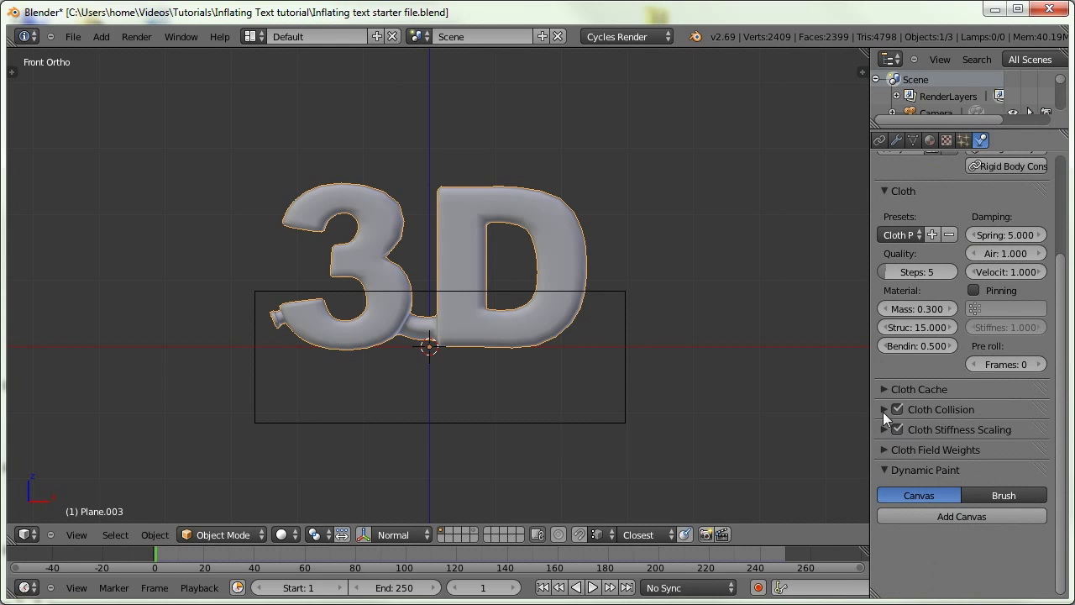
pyautogui.click(888, 259)
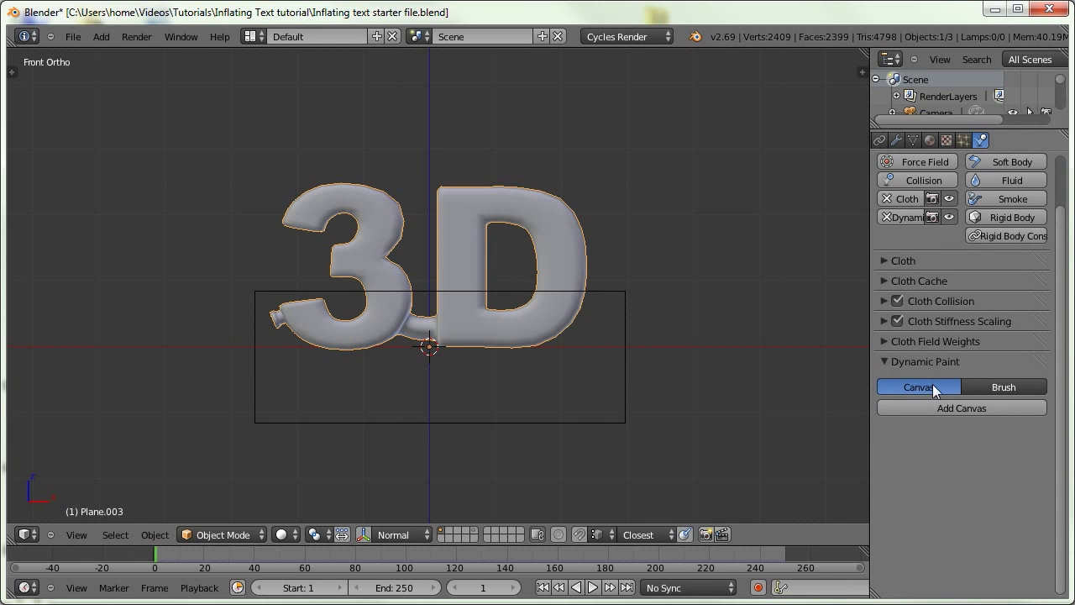
pyautogui.click(929, 406)
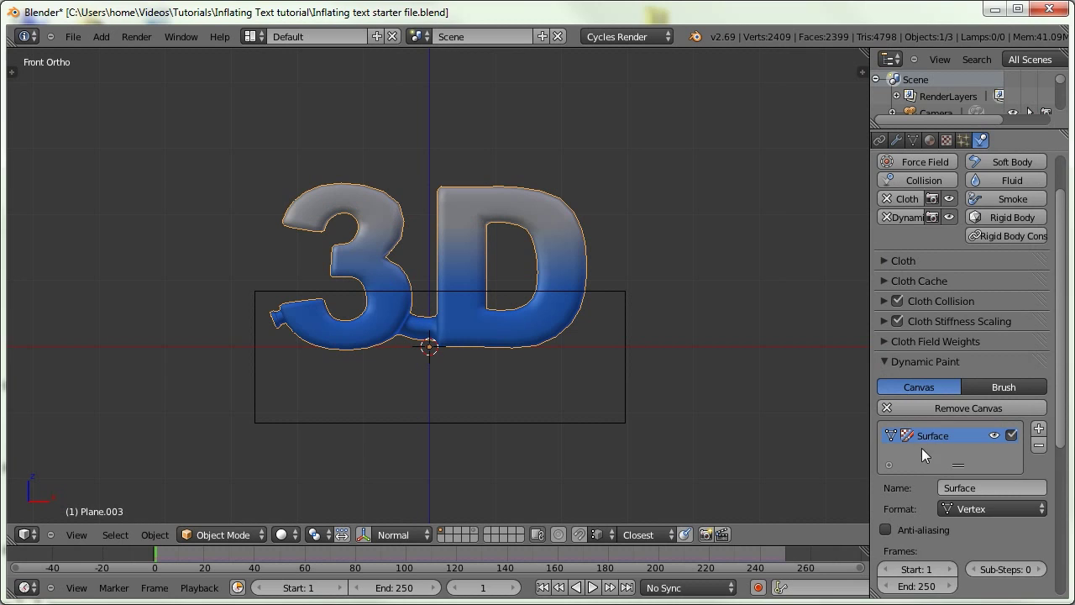
# Set the text canvas's surface type to Weight and create its dp_weight output vertex group.
pyautogui.scroll(-2, 921, 448)
pyautogui.scroll(-1, 921, 447)
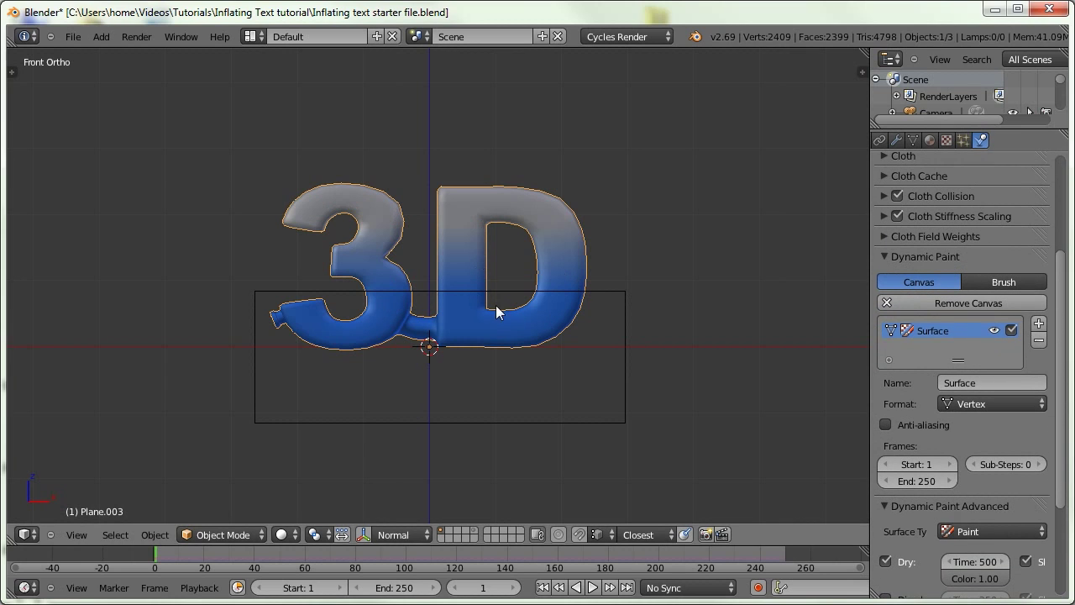
pyautogui.scroll(-3, 899, 397)
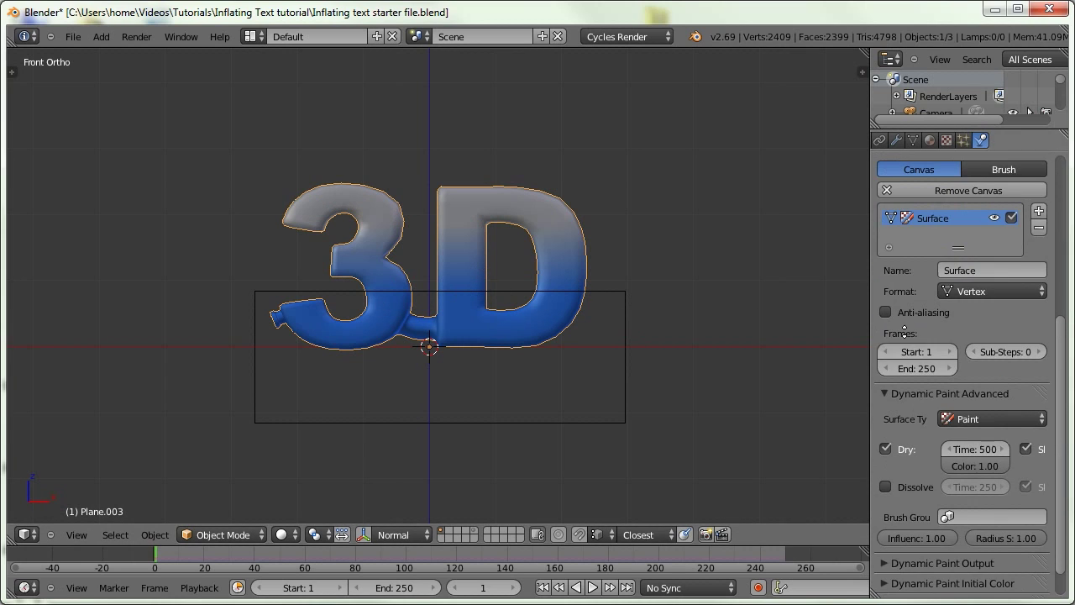
pyautogui.click(964, 418)
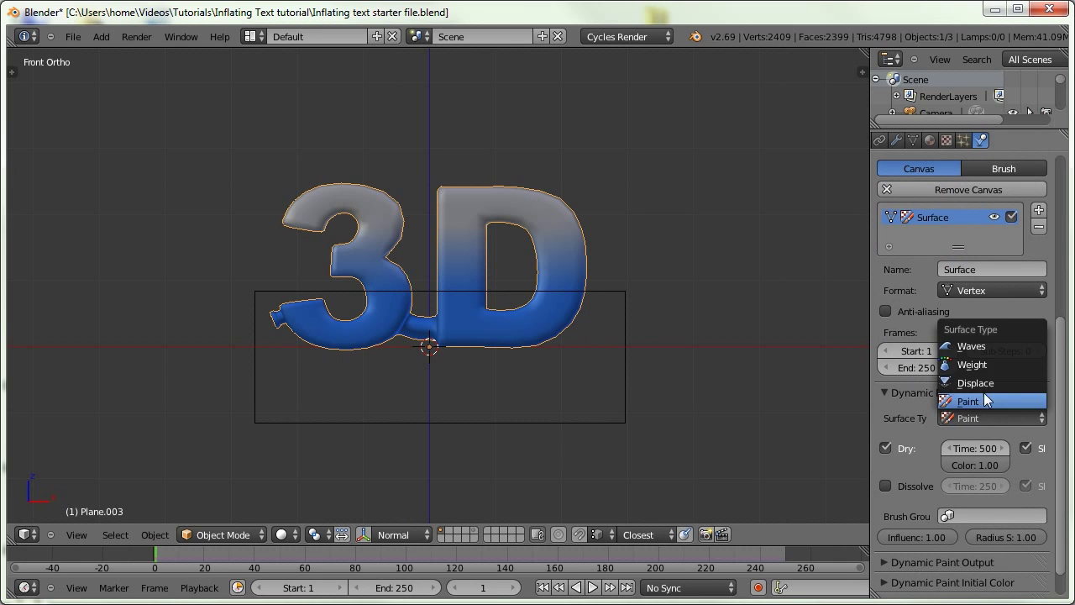
pyautogui.click(969, 363)
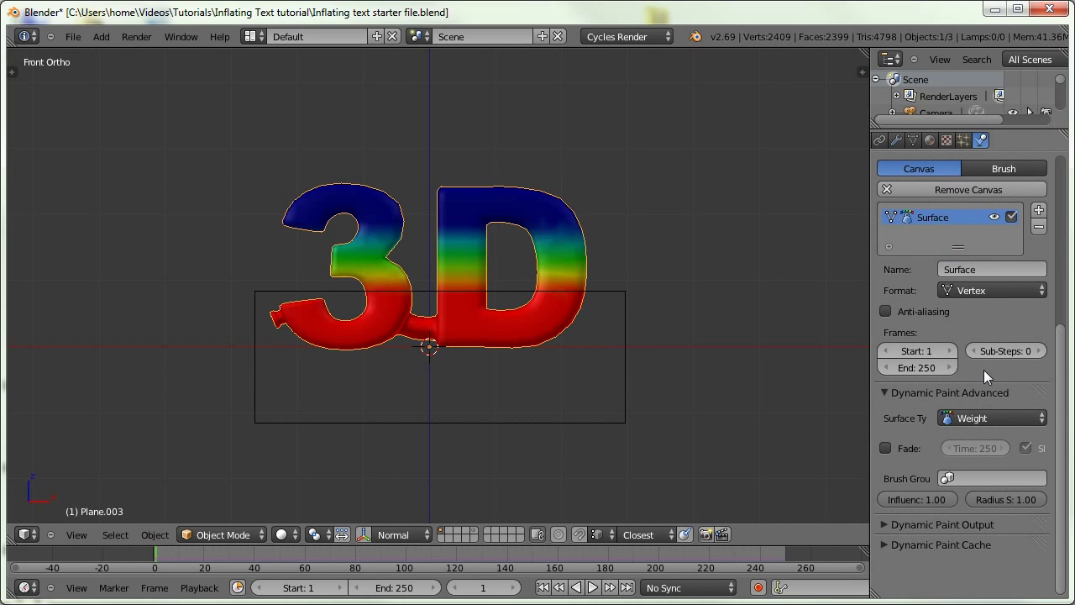
pyautogui.click(885, 524)
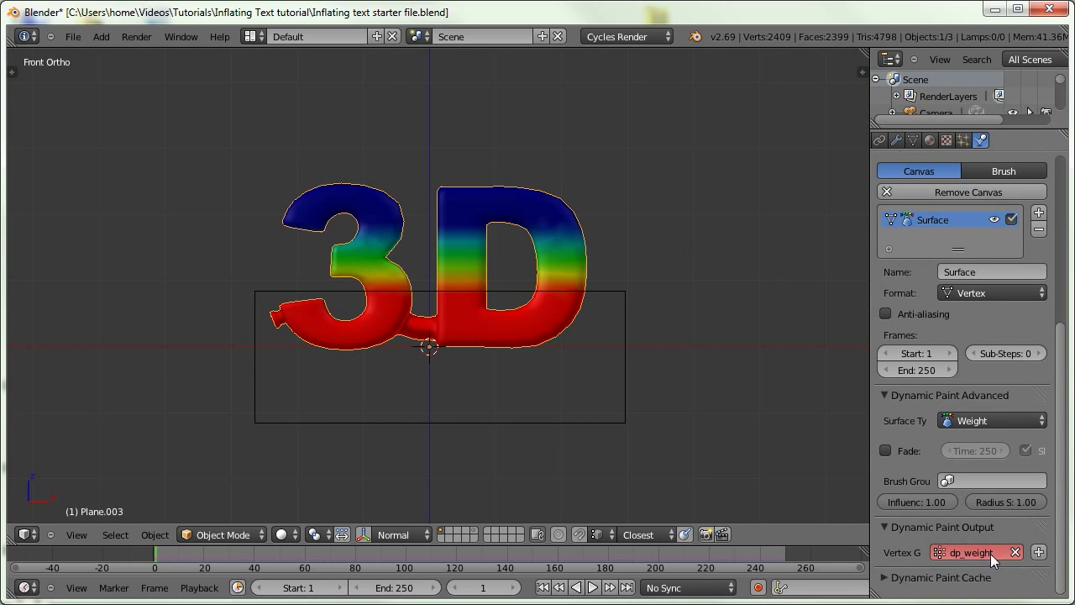
pyautogui.click(1038, 551)
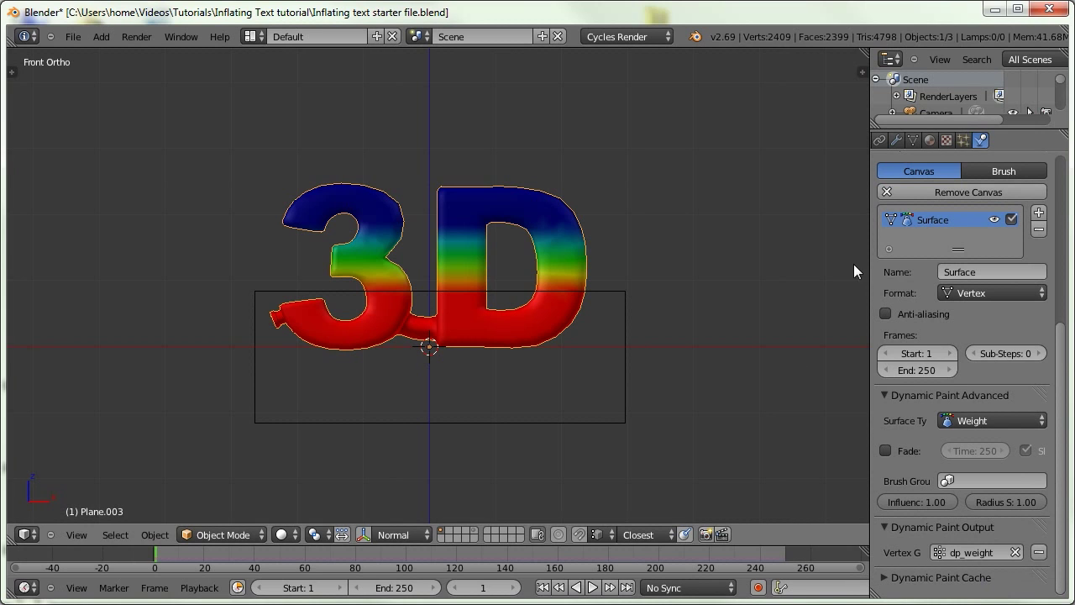
# Assign dp_weight as the Structural Stiffness vertex group in the text's Cloth Stiffness Scaling settings.
pyautogui.scroll(1, 895, 269)
pyautogui.scroll(4, 887, 287)
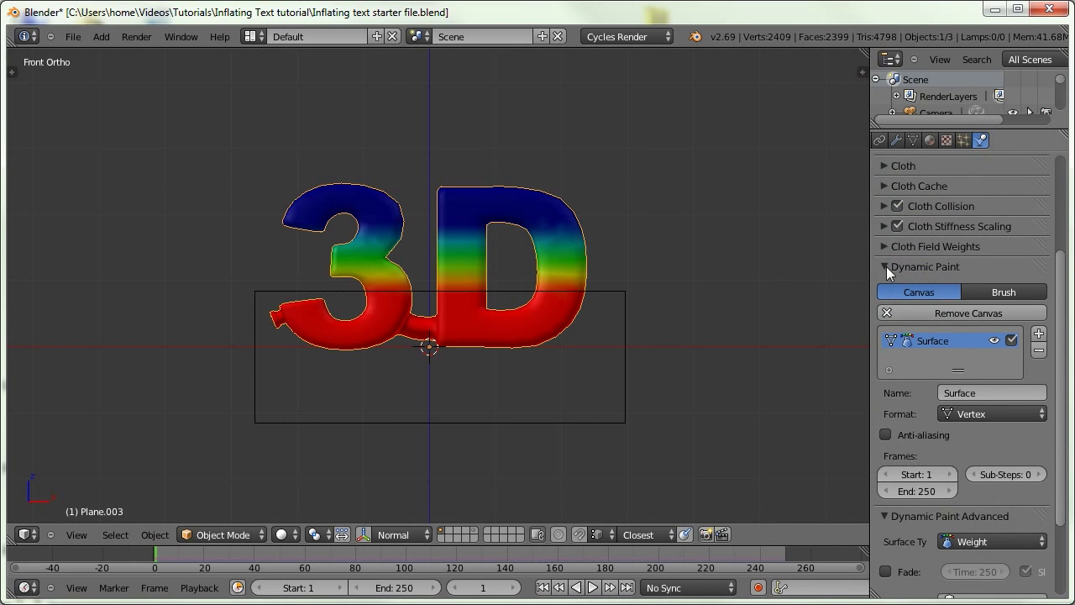
pyautogui.click(885, 266)
pyautogui.click(885, 287)
pyautogui.scroll(4, 895, 303)
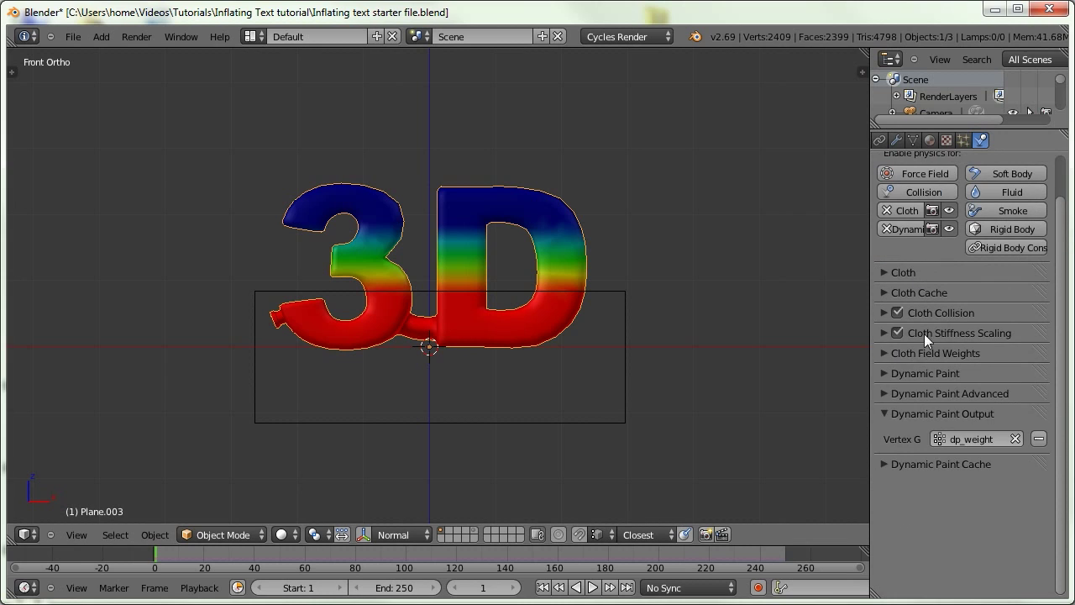
pyautogui.click(923, 333)
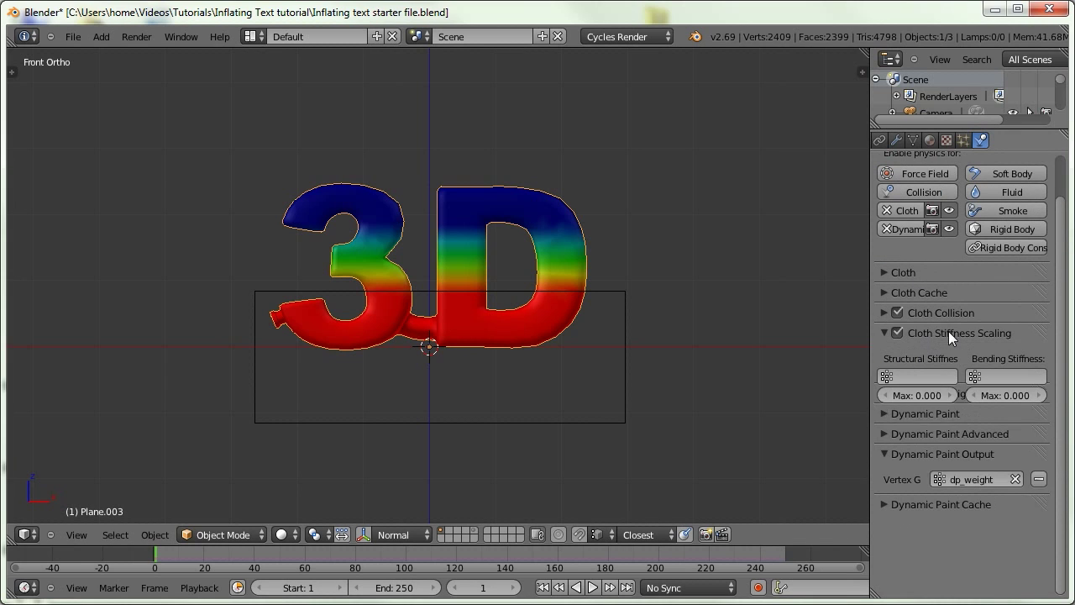
pyautogui.click(915, 375)
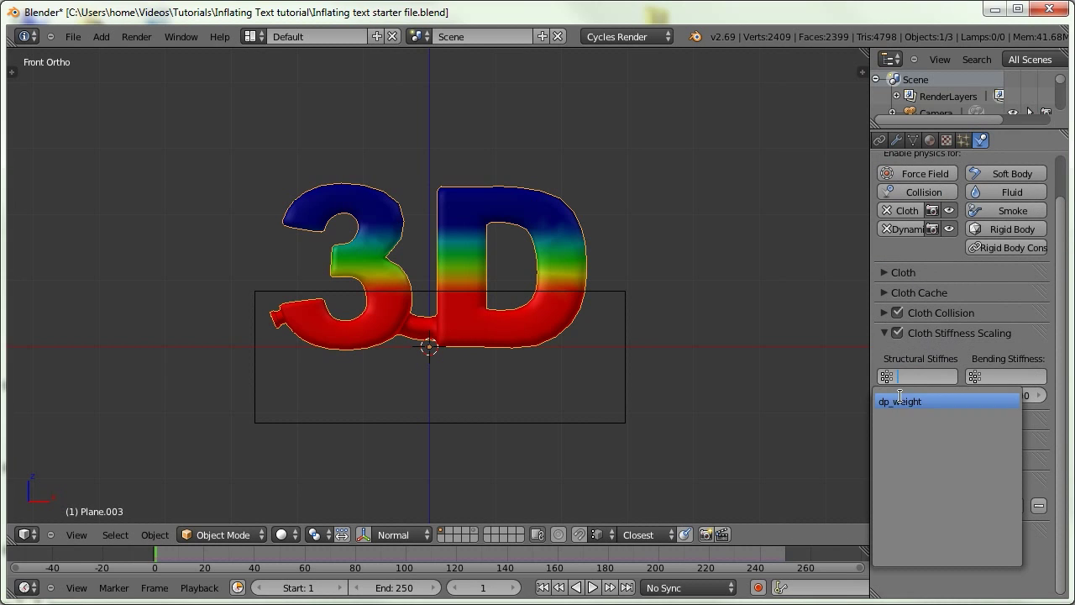
pyautogui.click(922, 401)
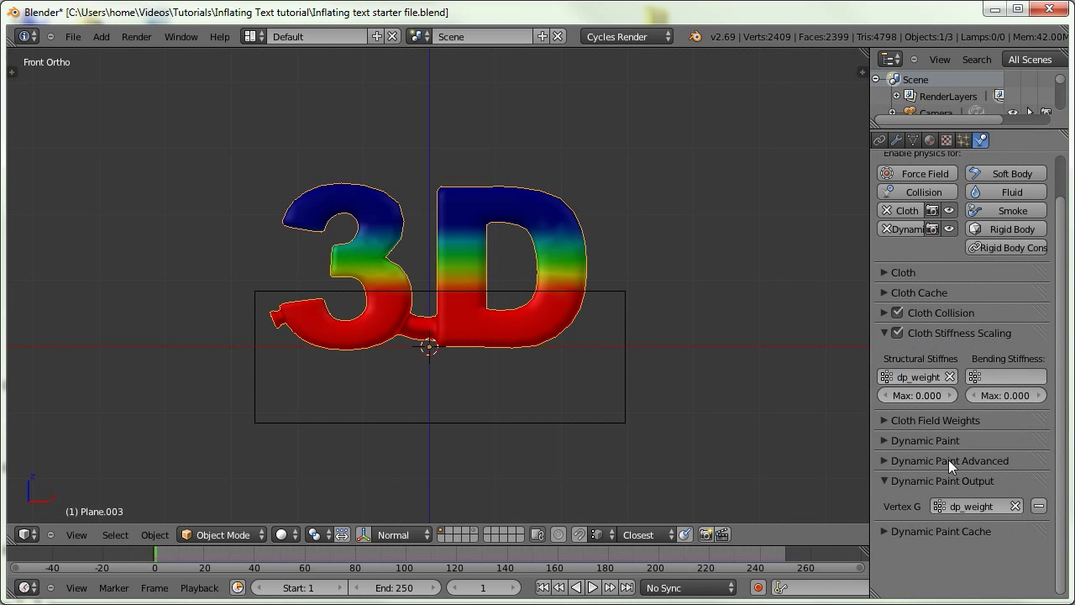
# Move the text's Dynamic Paint modifier to the top of the stack, above the Subdivision Surface and Cloth modifiers.
pyautogui.scroll(2, 943, 454)
pyautogui.moveTo(629, 221); pyautogui.dragTo(602, 234, button='middle')
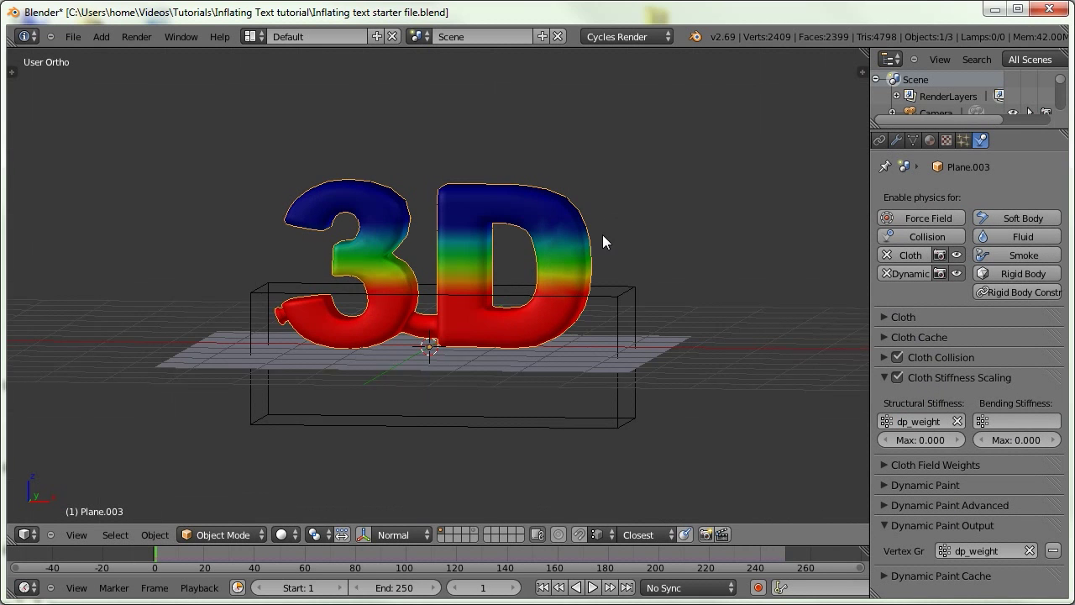
pyautogui.scroll(3, 1002, 160)
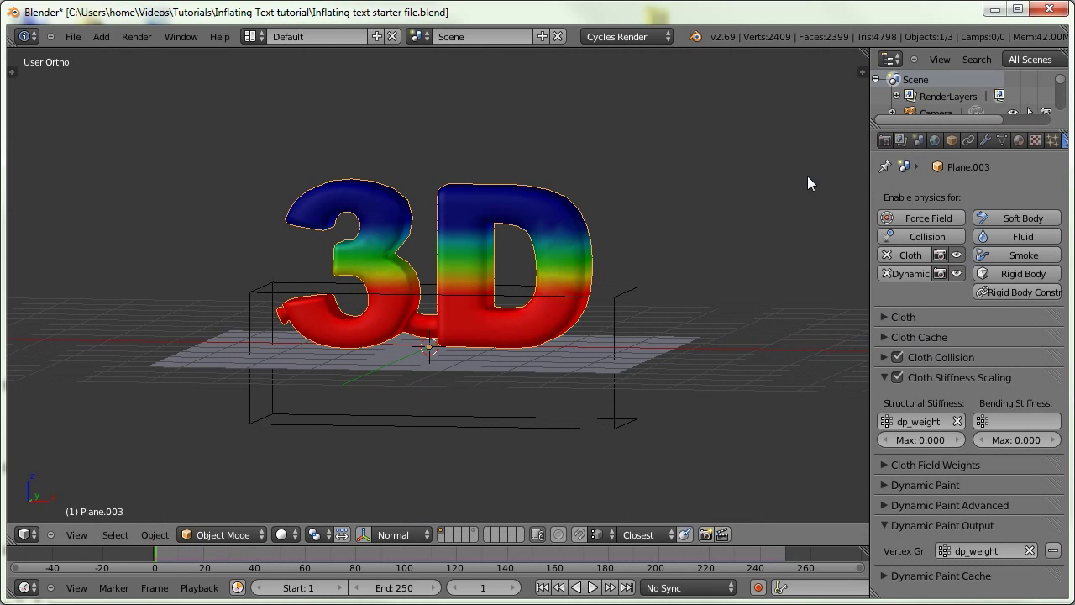
pyautogui.click(985, 140)
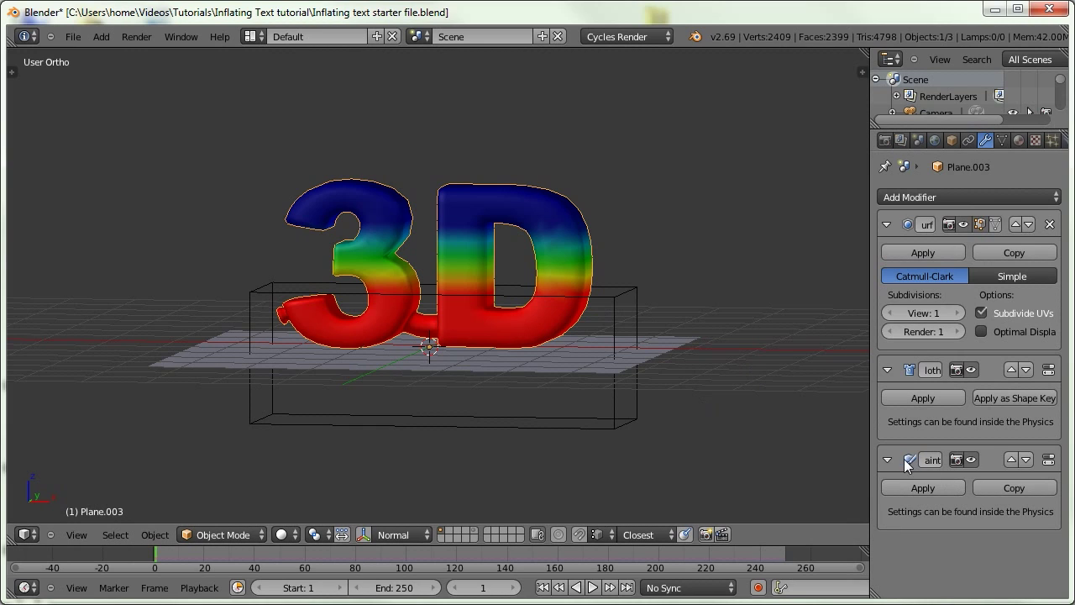
pyautogui.click(925, 371)
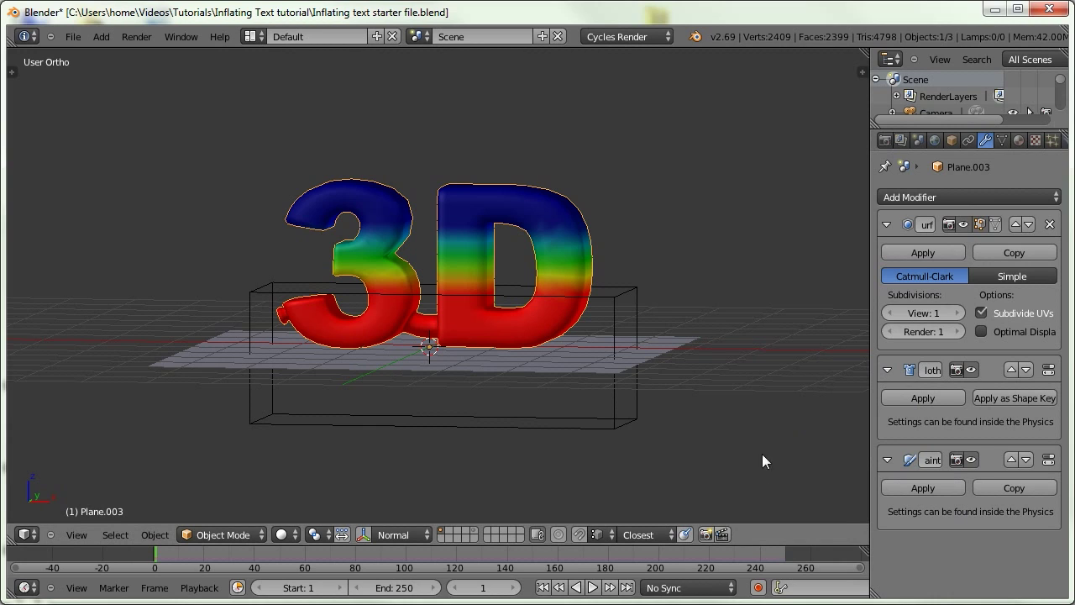
pyautogui.click(1012, 461)
pyautogui.click(1011, 370)
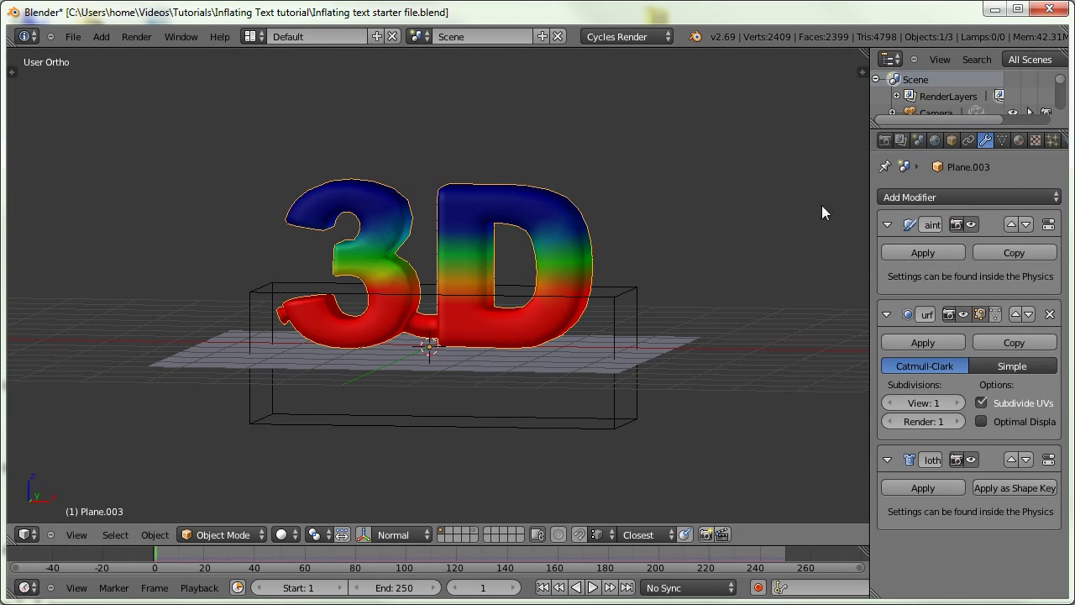
# Lower the wireframe brush cube slightly along the Z axis so that it overlaps less of the 3D text.
pyautogui.rightClick(599, 297)
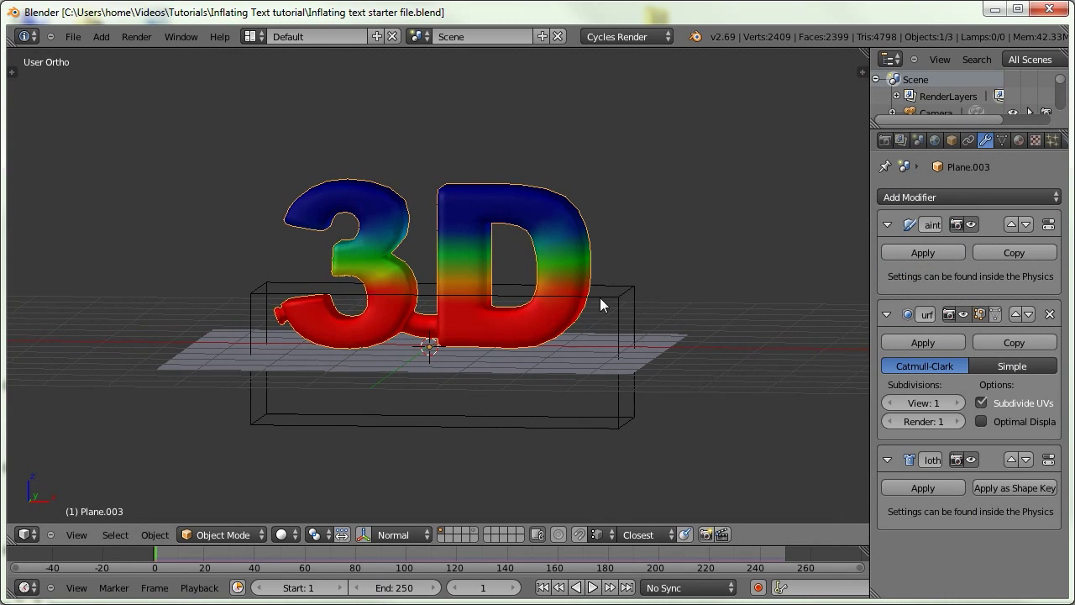
pyautogui.press('KP_8')
pyautogui.press('KP_8')
pyautogui.press('g')
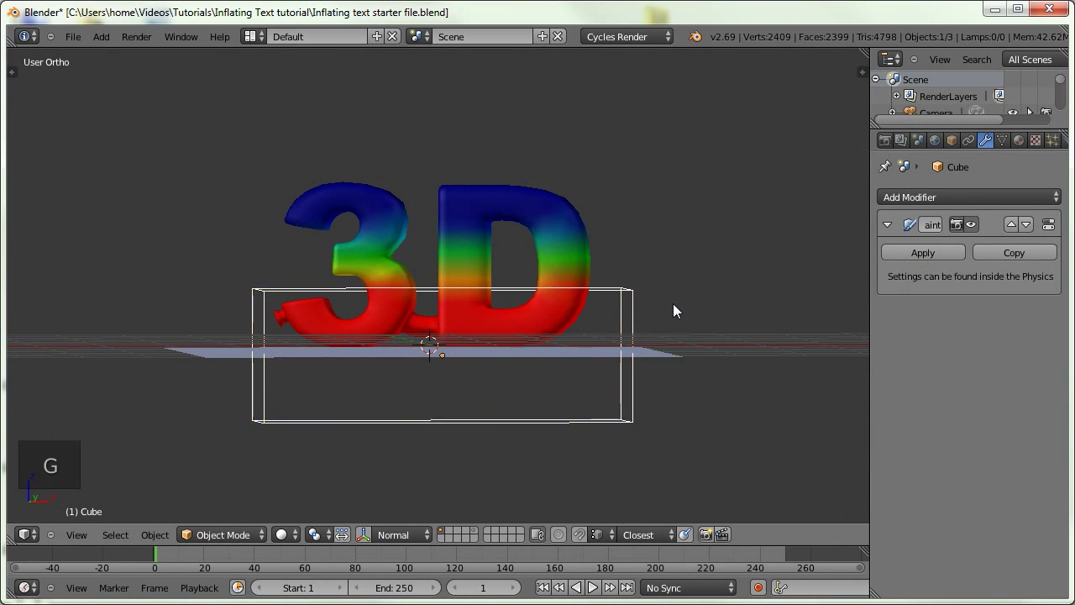
pyautogui.press('z')
pyautogui.click(668, 315)
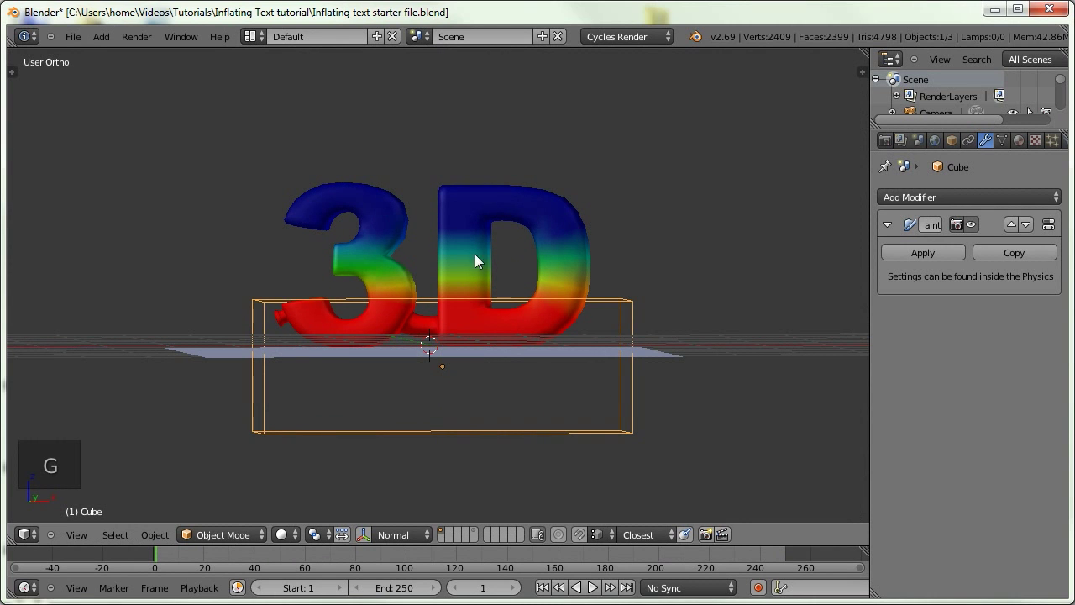
# Set the maximum structural stiffness to 15 in the 3D text's Cloth Stiffness Scaling settings.
pyautogui.moveTo(421, 267); pyautogui.dragTo(421, 276, button='middle')
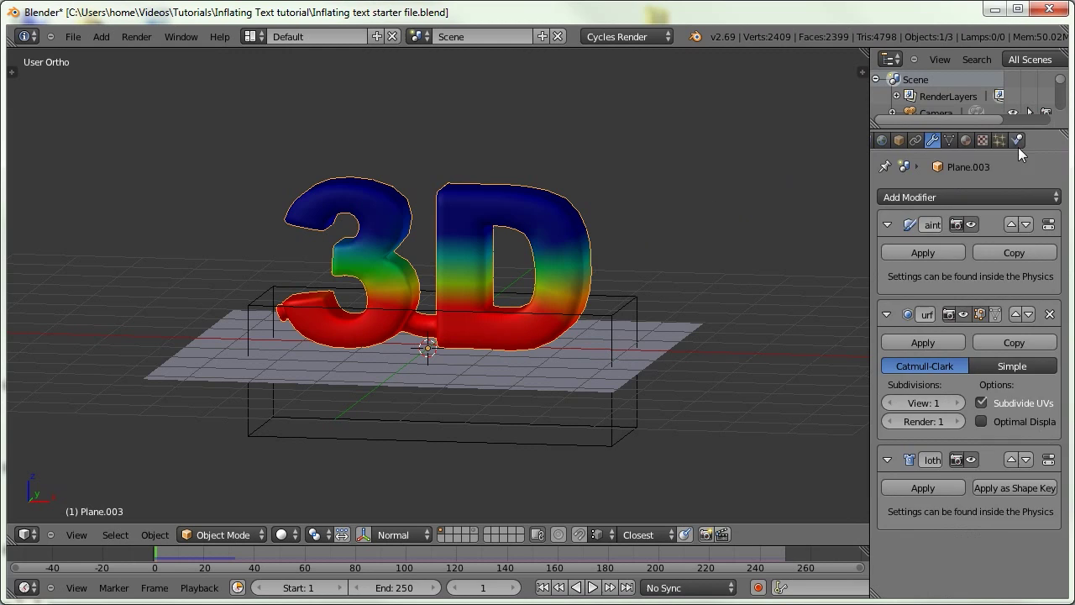
pyautogui.click(1017, 141)
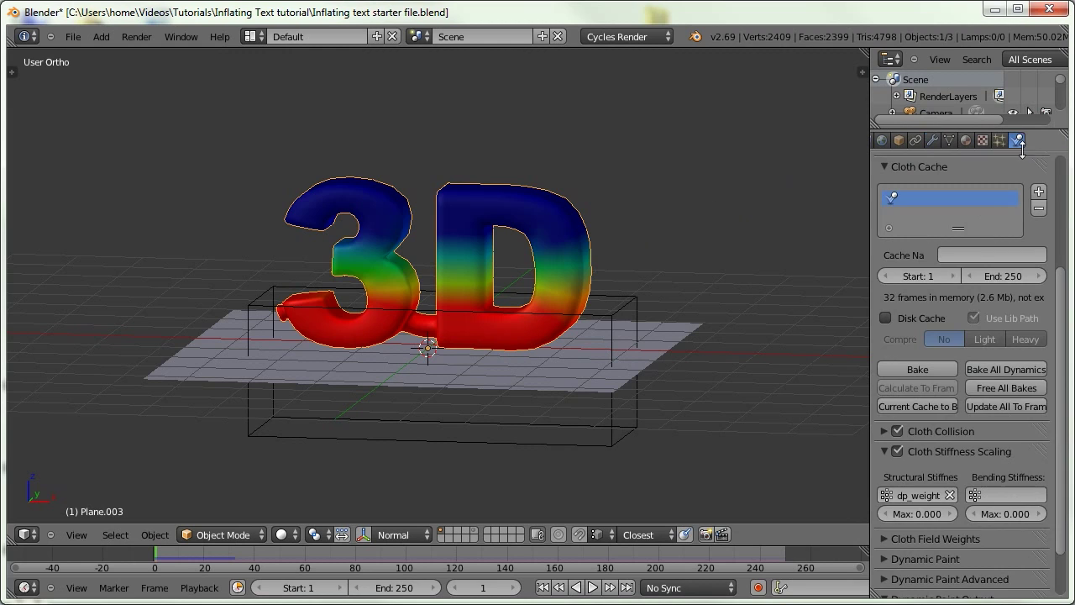
pyautogui.click(916, 515)
pyautogui.write('15')
pyautogui.press('Return')
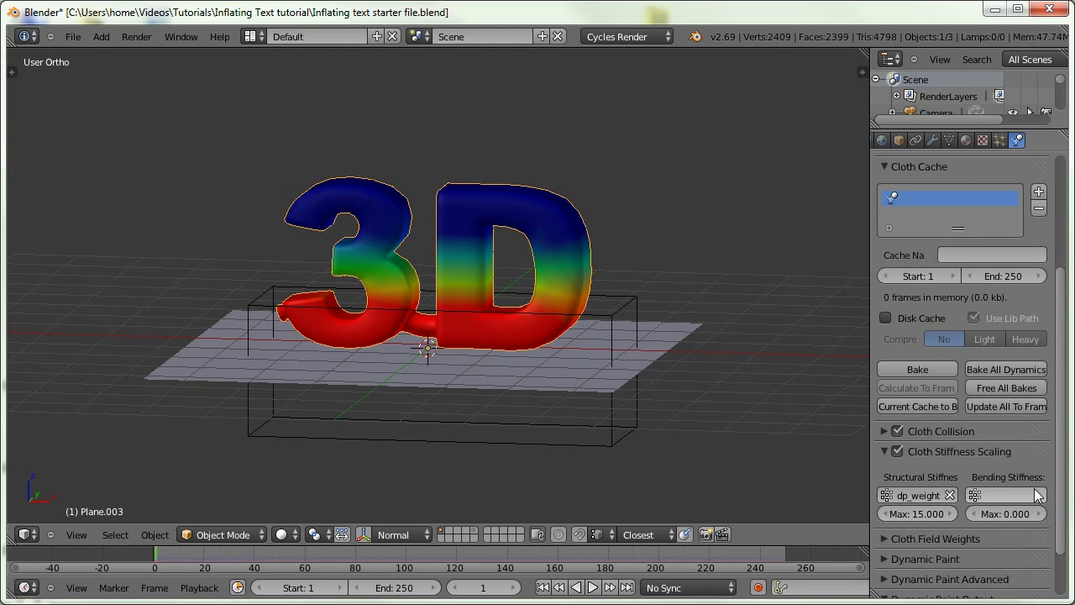
# Assign dp_weight as the text's Bending Stiffness vertex group and set its maximum to 15.
pyautogui.click(1006, 495)
pyautogui.click(952, 326)
pyautogui.click(1010, 516)
pyautogui.write('15')
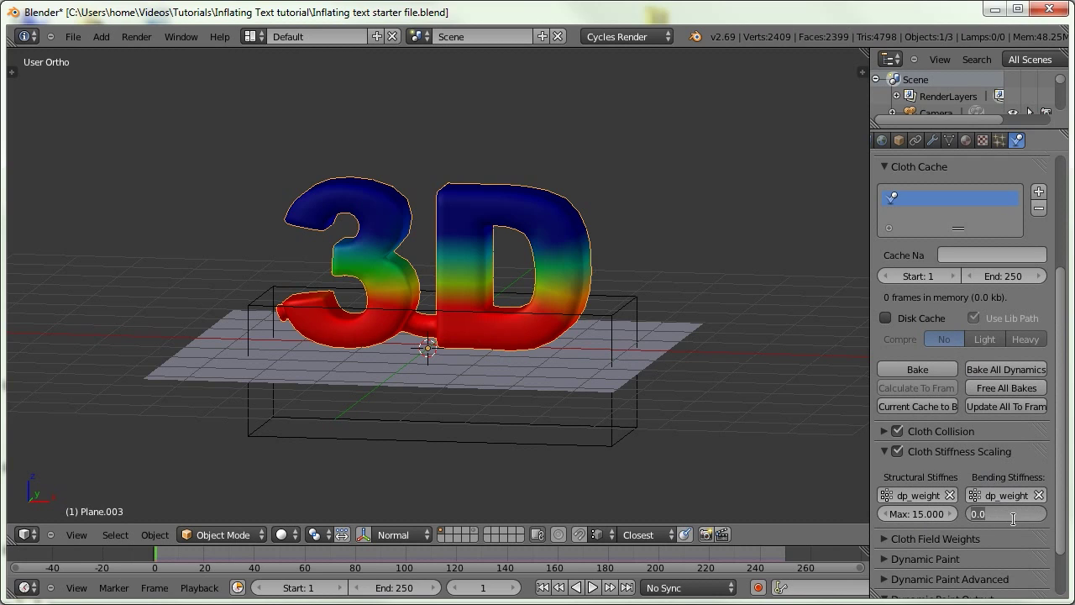
pyautogui.press('Return')
# Play the cloth simulation from the first frame, then scrub to frame 20 to check the text's deformation from the front.
pyautogui.moveTo(499, 282); pyautogui.dragTo(523, 309, button='middle')
pyautogui.click(543, 587)
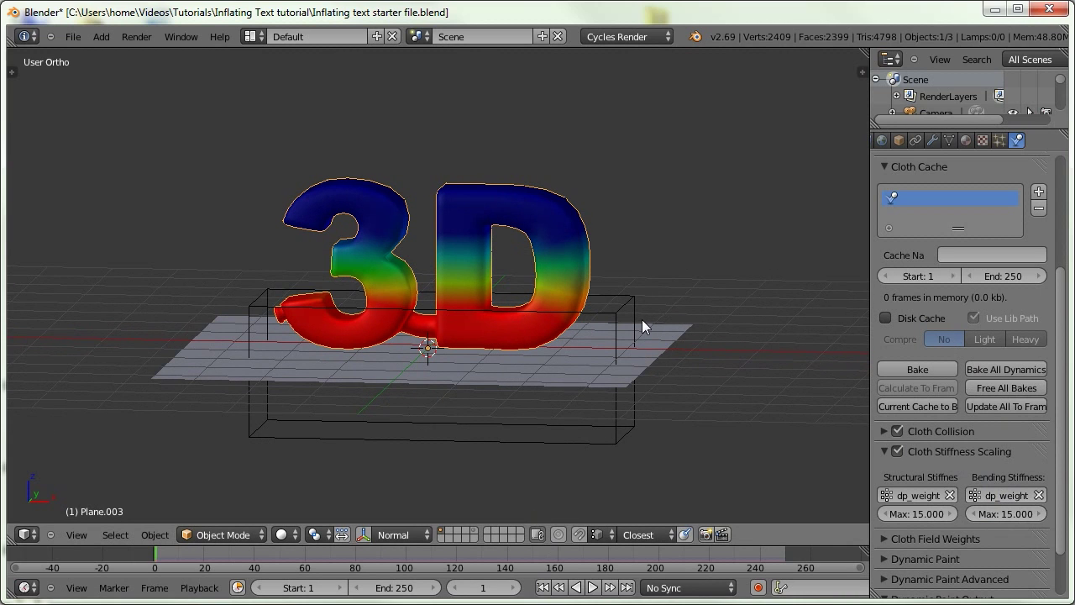
pyautogui.hotkey('alt', 'a')
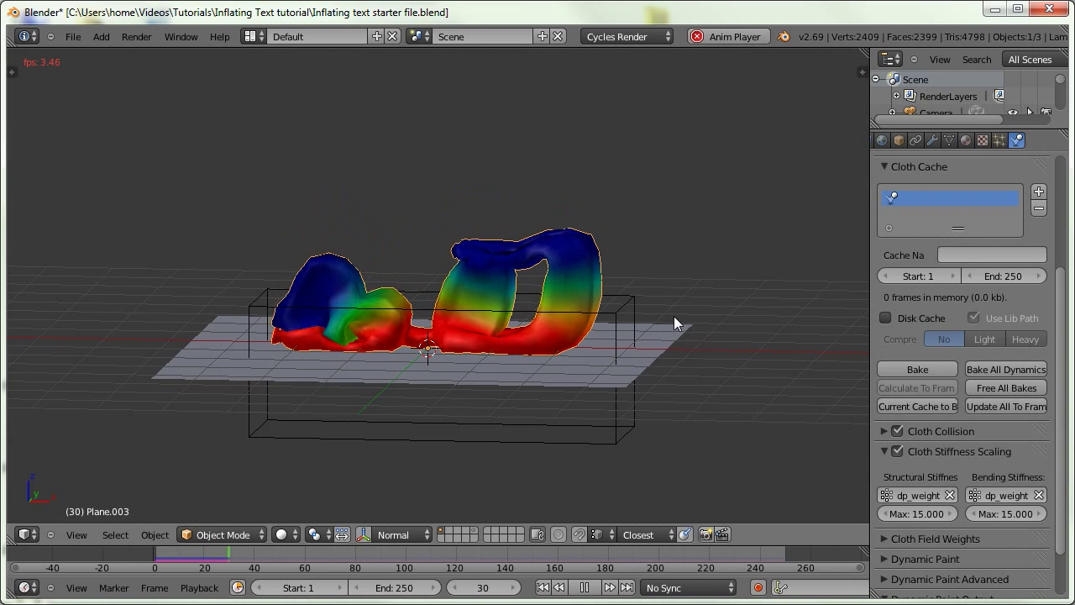
pyautogui.press('KP_1')
pyautogui.press('KP_5')
pyautogui.press('Escape')
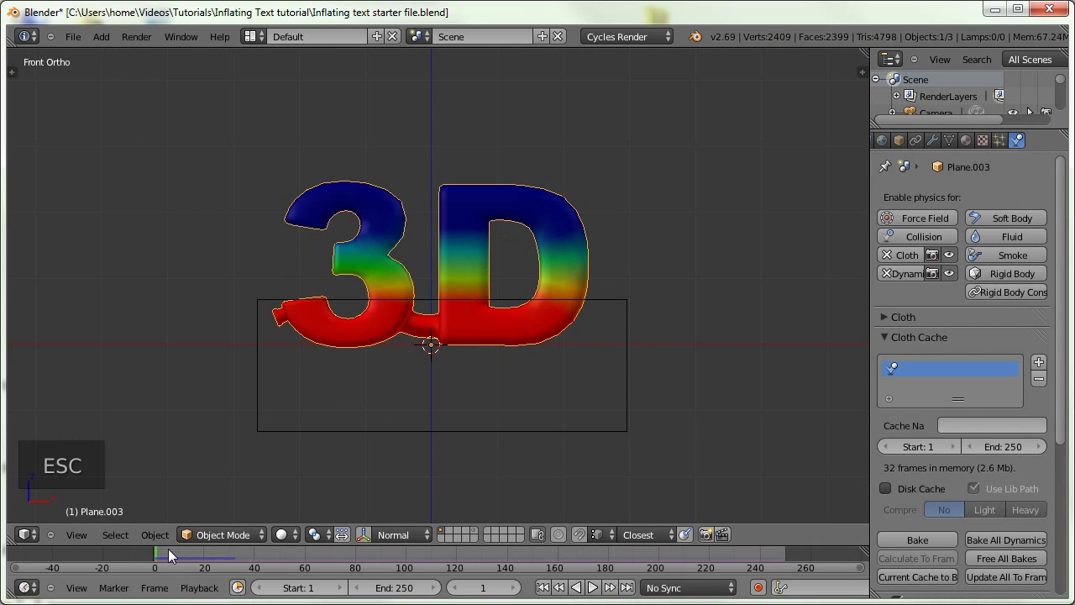
pyautogui.moveTo(159, 552); pyautogui.dragTo(203, 550)
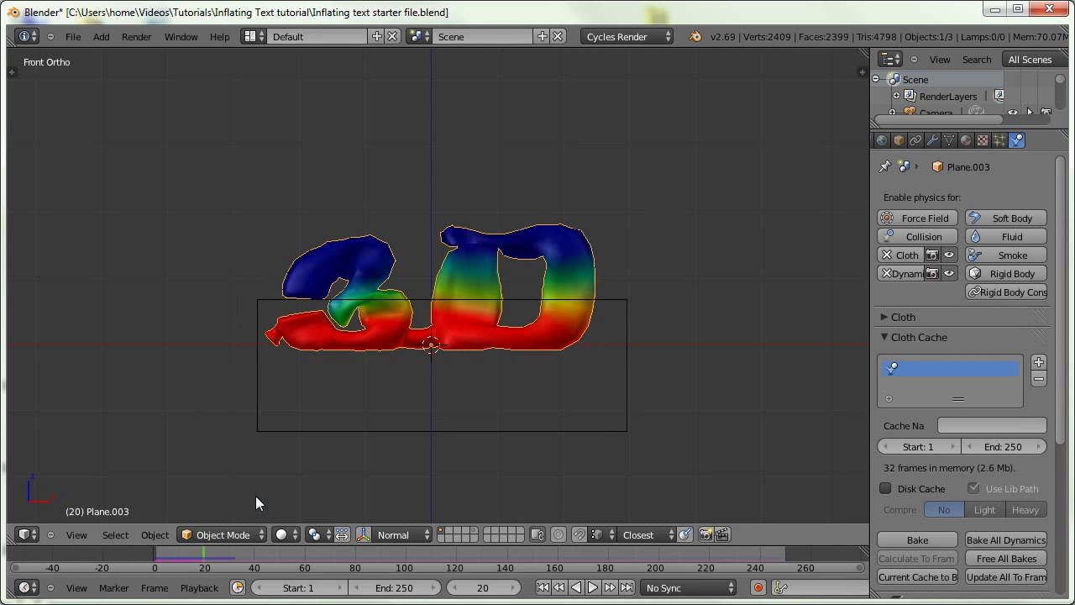
# Review the brush cube's Dynamic Paint Source settings.
pyautogui.rightClick(412, 252)
pyautogui.click(885, 335)
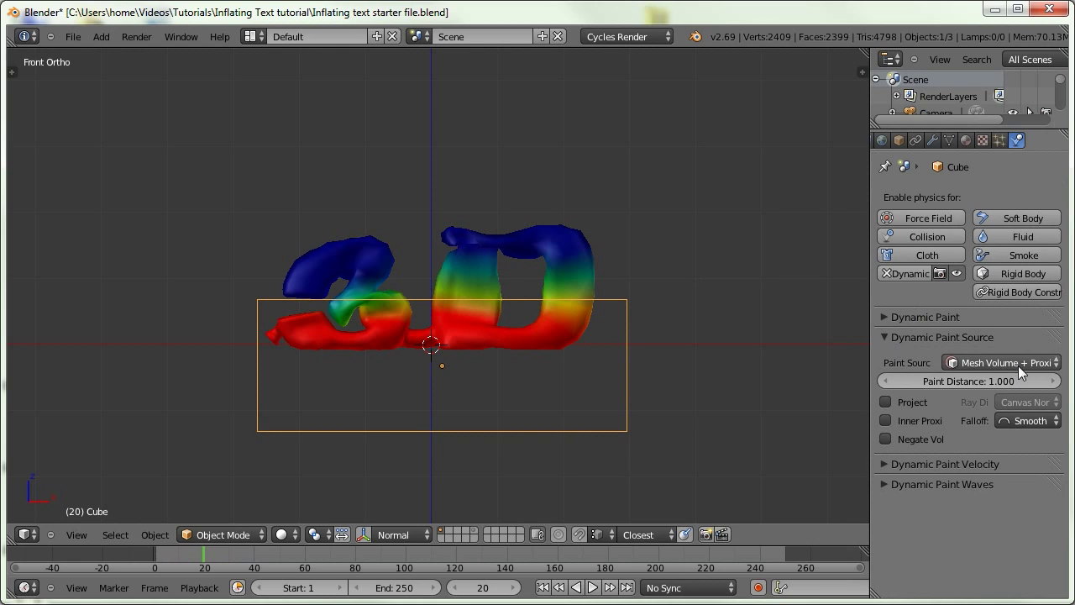
pyautogui.click(887, 337)
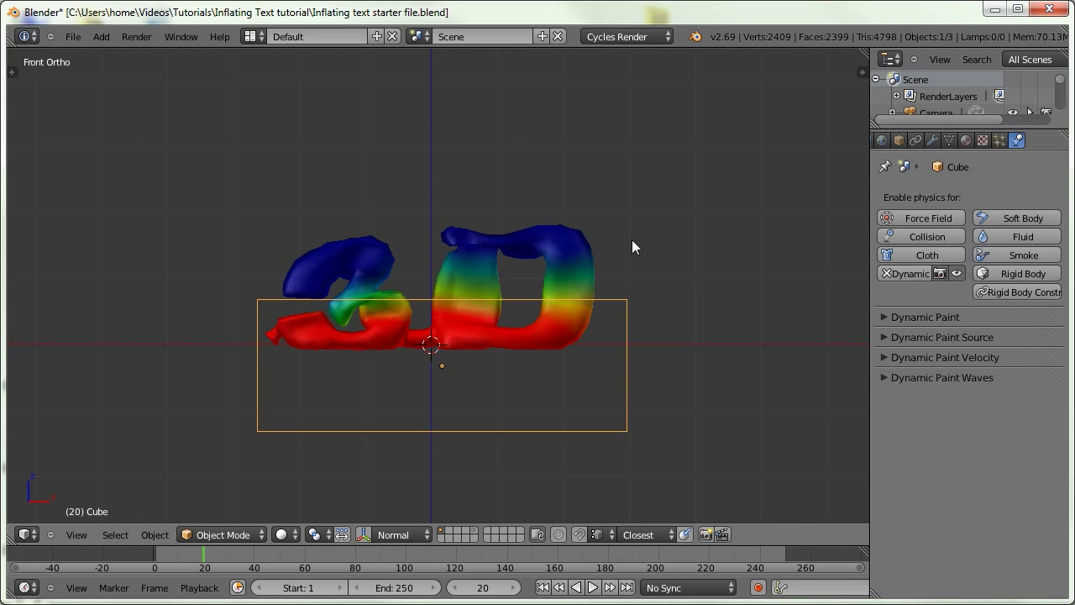
# Duplicate the brush cube and move the copy straight up along Z to above the 3D text.
pyautogui.moveTo(422, 309); pyautogui.dragTo(492, 324, button='middle')
pyautogui.press('KP_1')
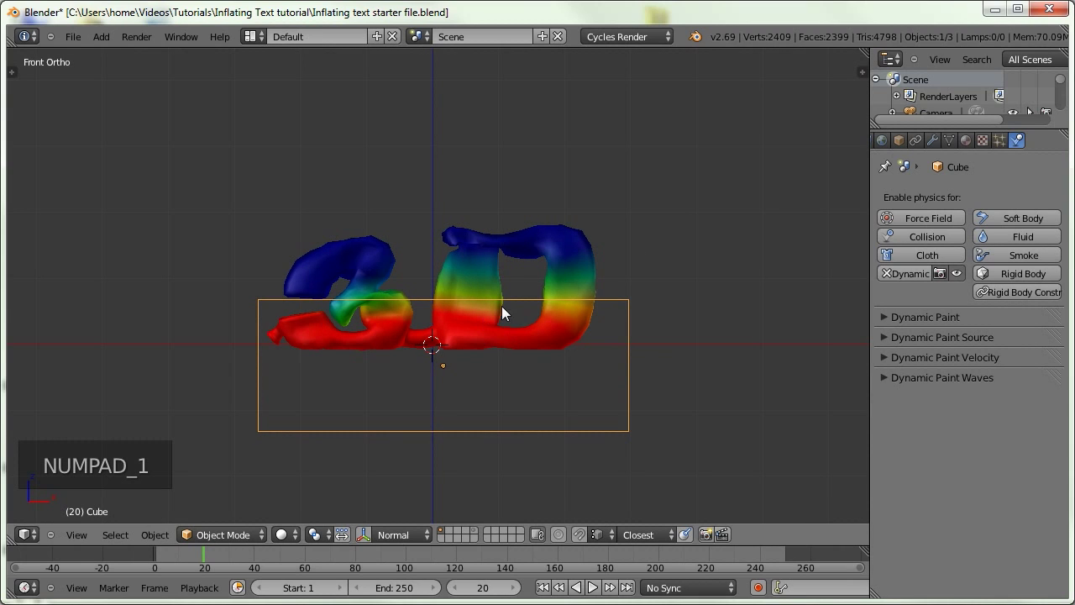
pyautogui.hotkey('shift', 'd')
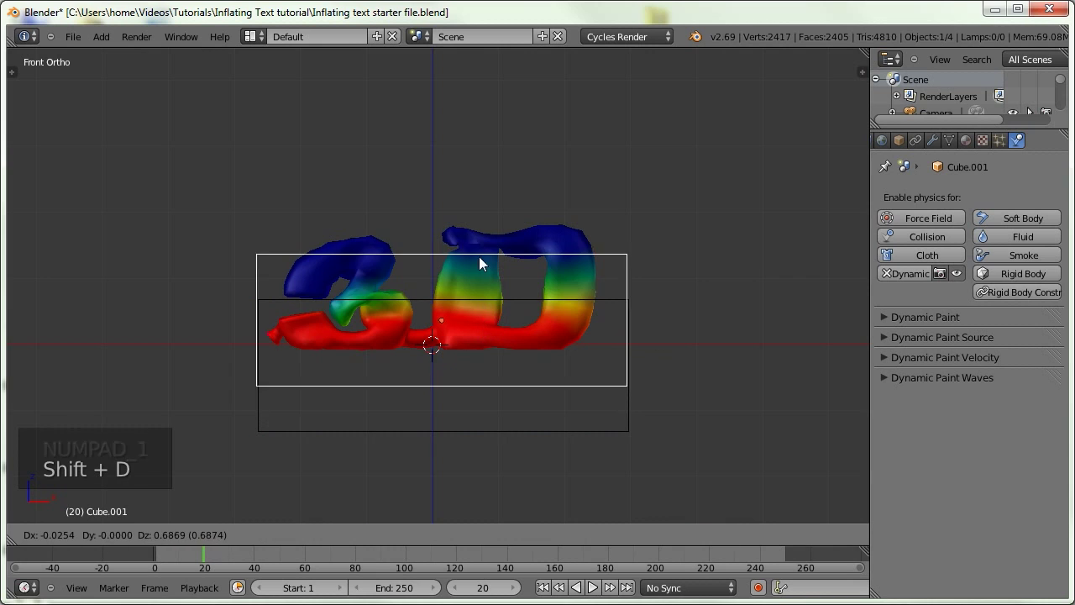
pyautogui.press('z')
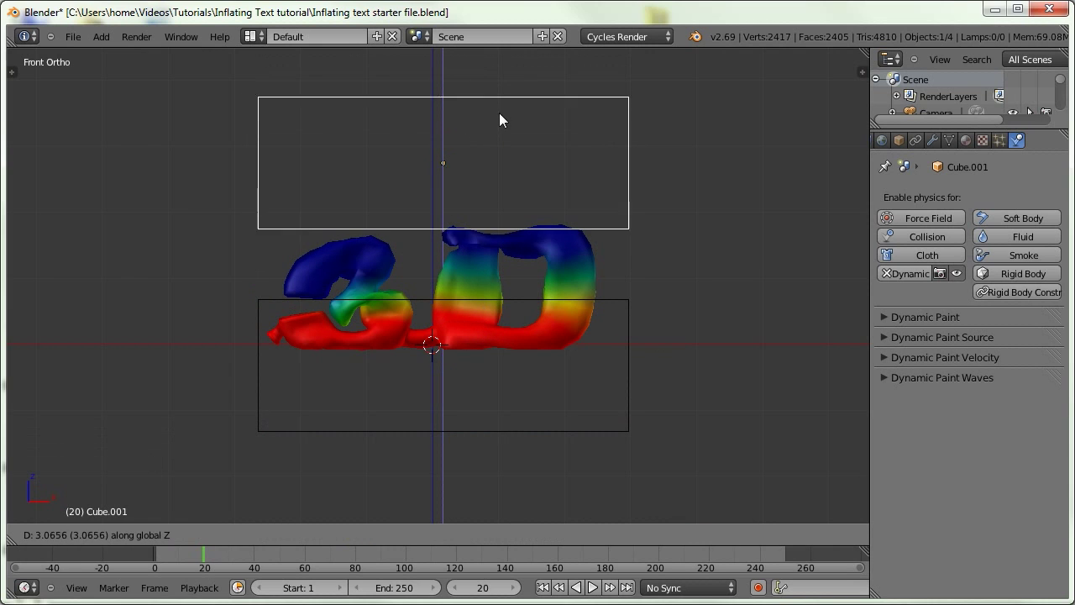
pyautogui.click(461, 76)
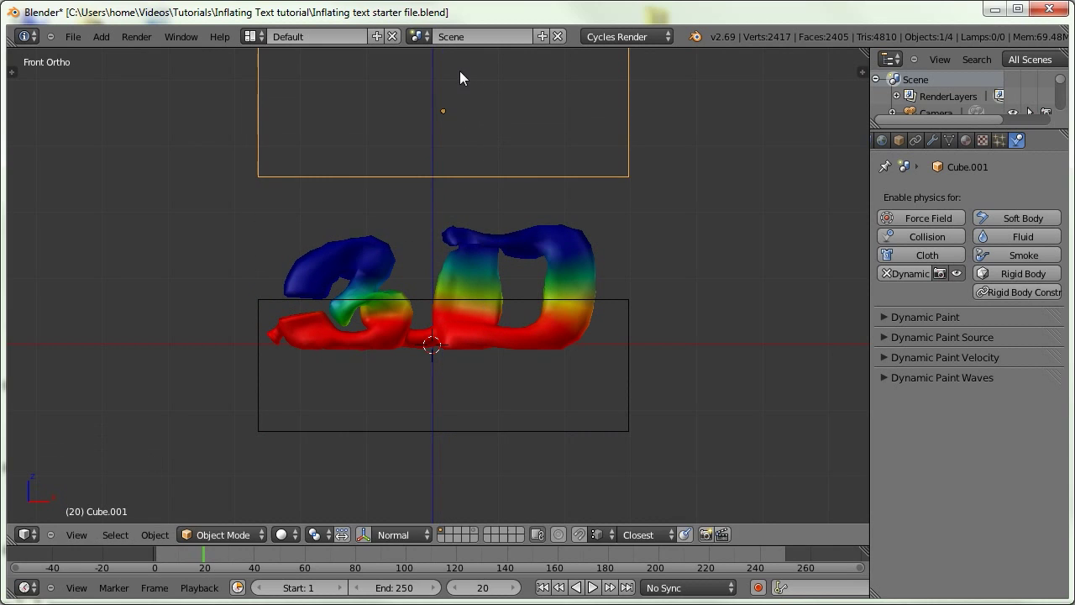
# Return to frame 1 and raise the duplicated cube about 0.45 units further along Z.
pyautogui.click(543, 587)
pyautogui.press('g')
pyautogui.press('z')
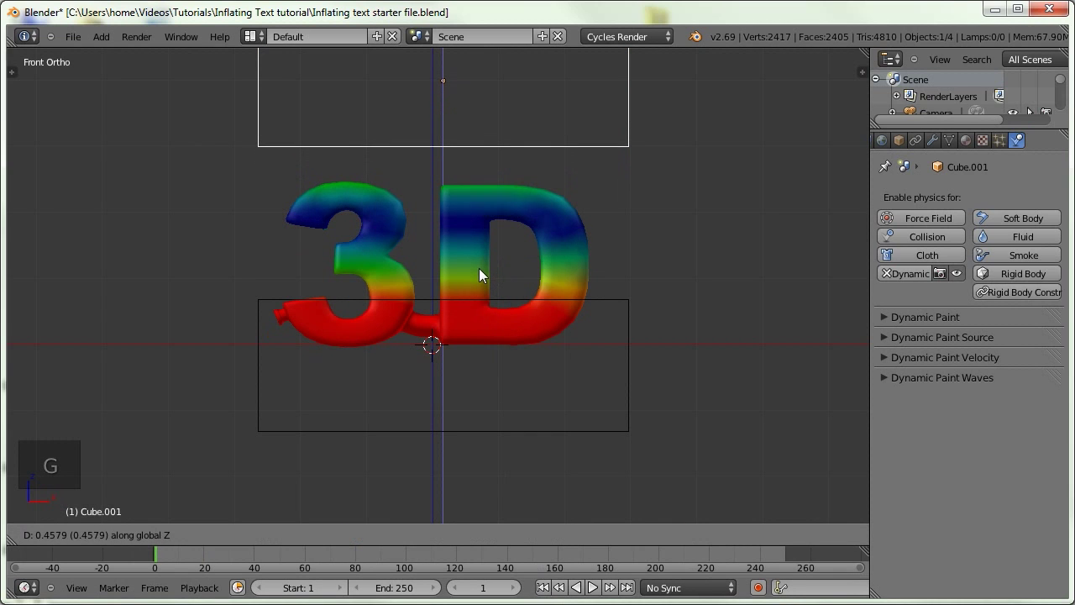
pyautogui.click(478, 268)
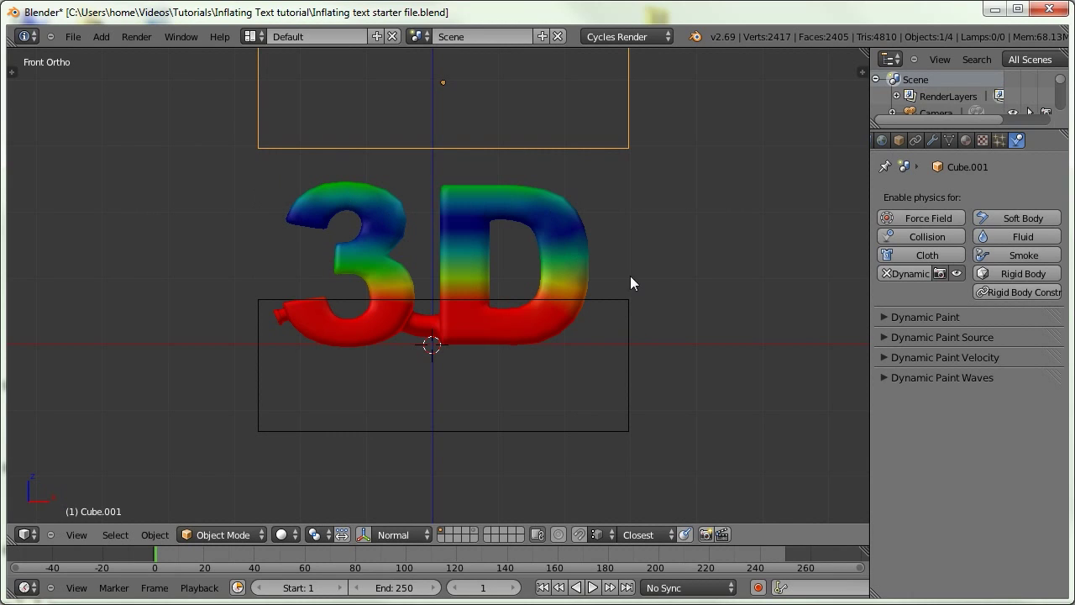
# Enable Erase Paint on the upper cube's Dynamic Paint brush and keyframe the cube's location at frame 1.
pyautogui.click(880, 317)
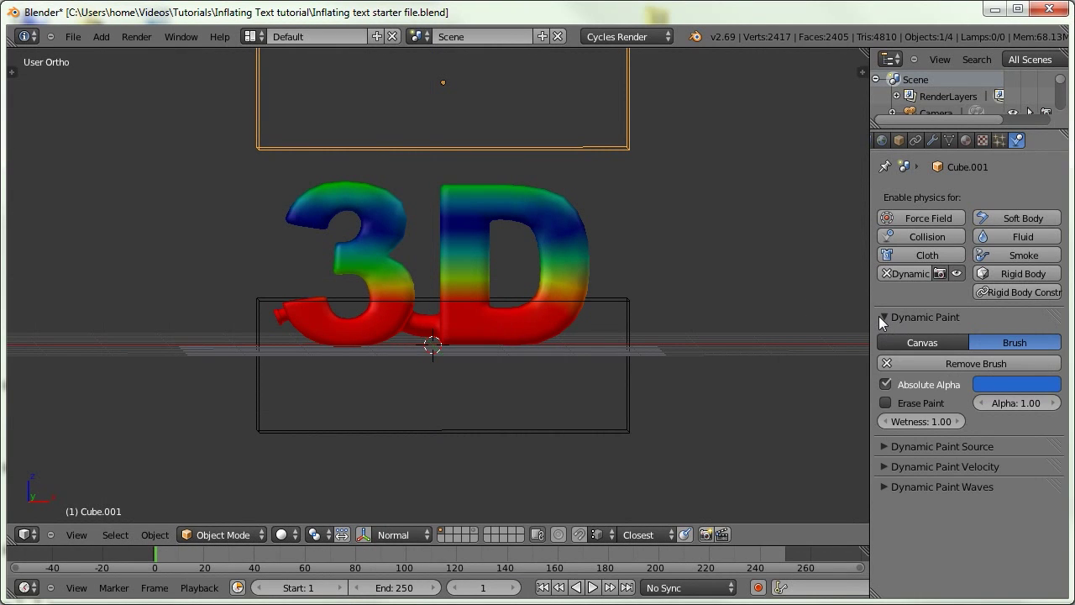
pyautogui.click(881, 403)
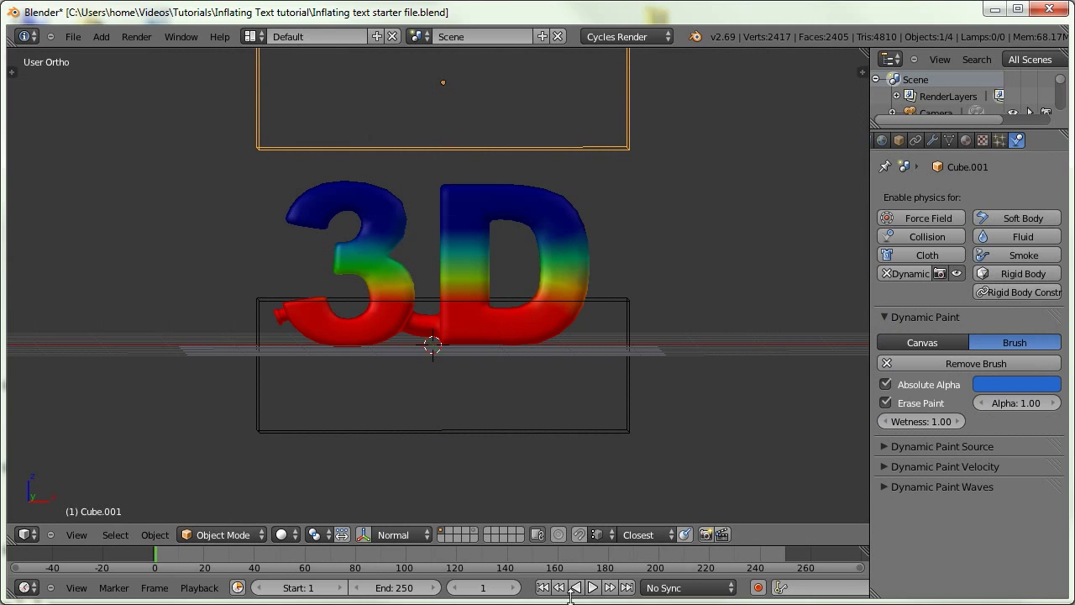
pyautogui.press('KP_1')
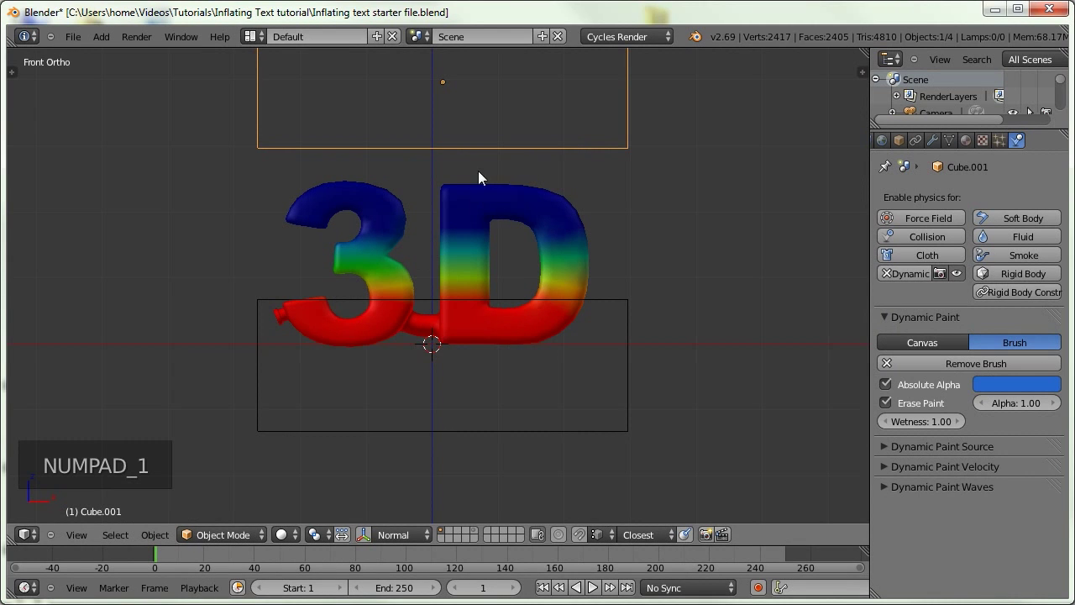
pyautogui.press('i')
pyautogui.click(429, 244)
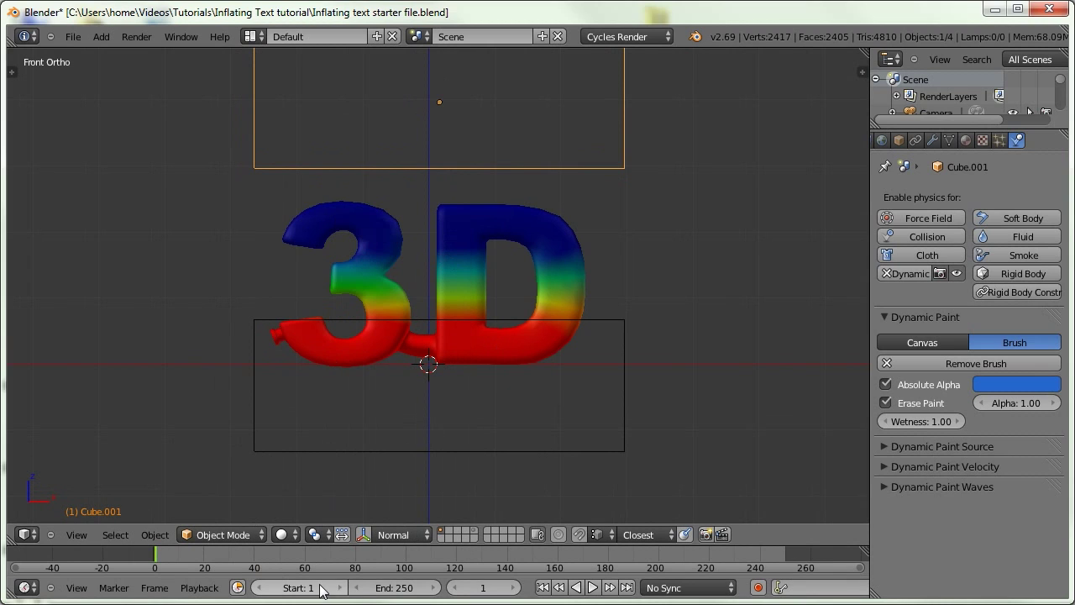
# At frame 45, lower the eraser cube about 3.1 units along Z over the text and insert a Location keyframe.
pyautogui.click(480, 587)
pyautogui.write('45')
pyautogui.press('Return')
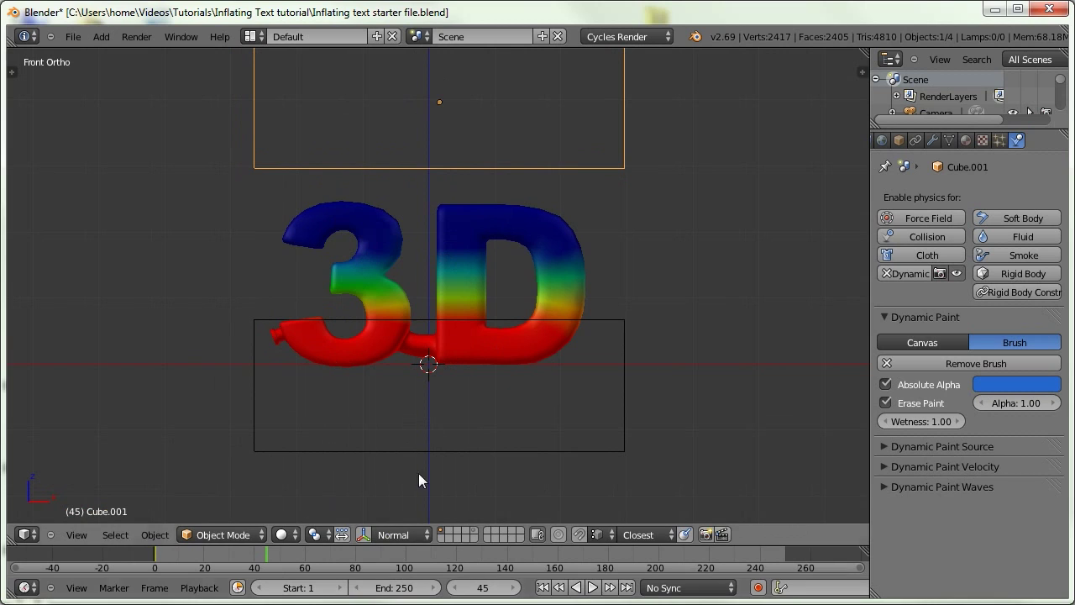
pyautogui.press('g')
pyautogui.press('z')
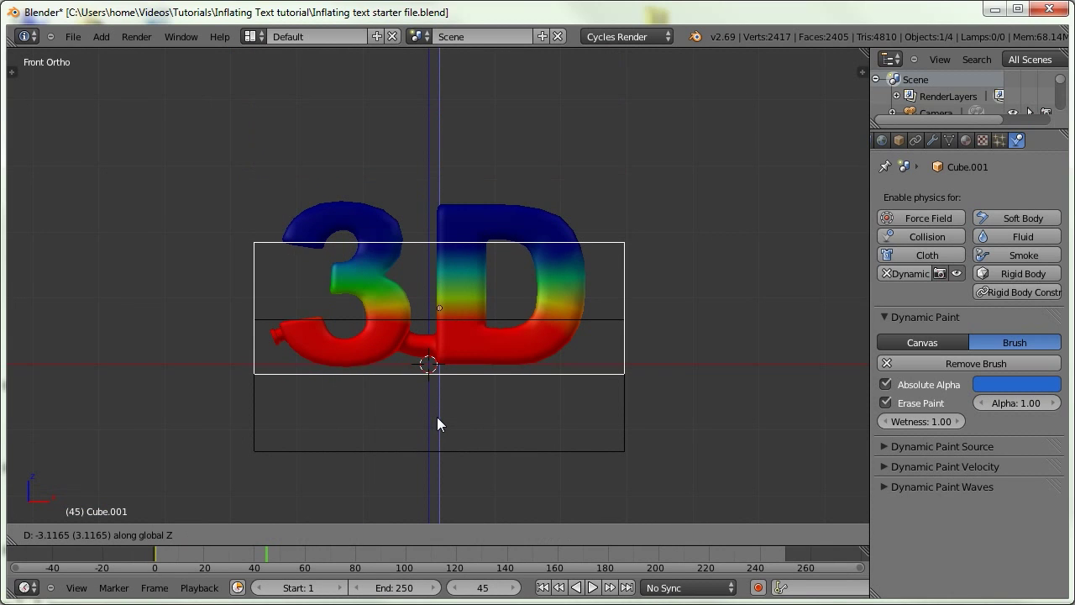
pyautogui.click(434, 417)
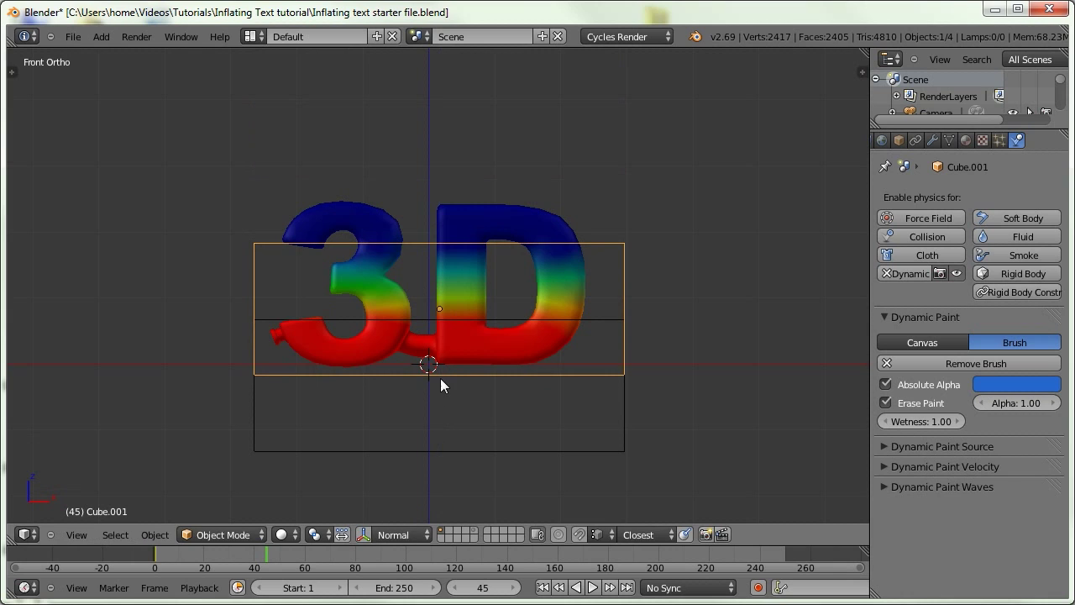
pyautogui.press('i')
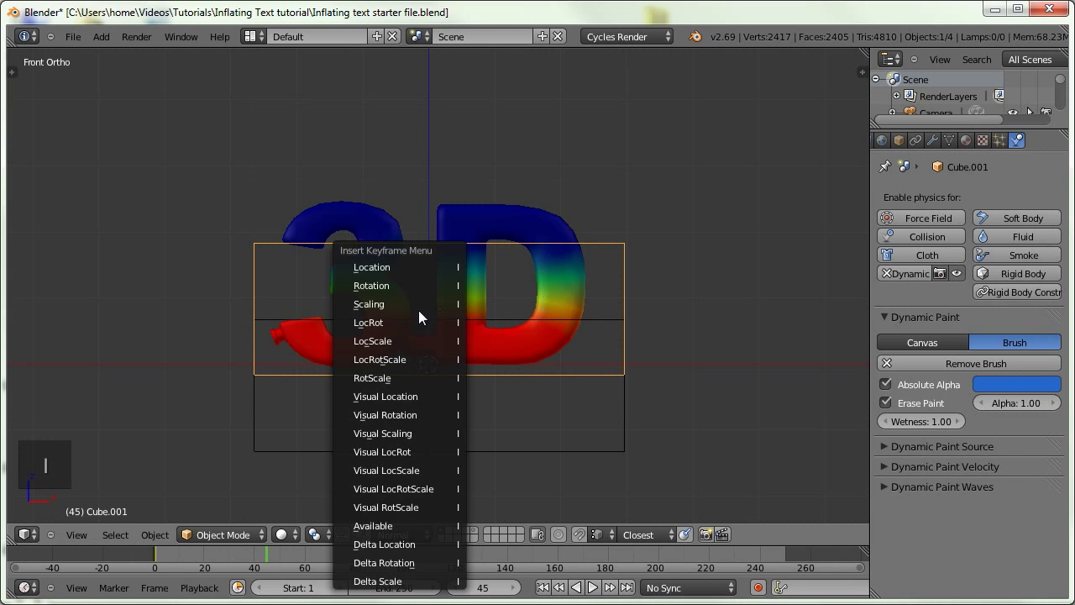
pyautogui.click(418, 271)
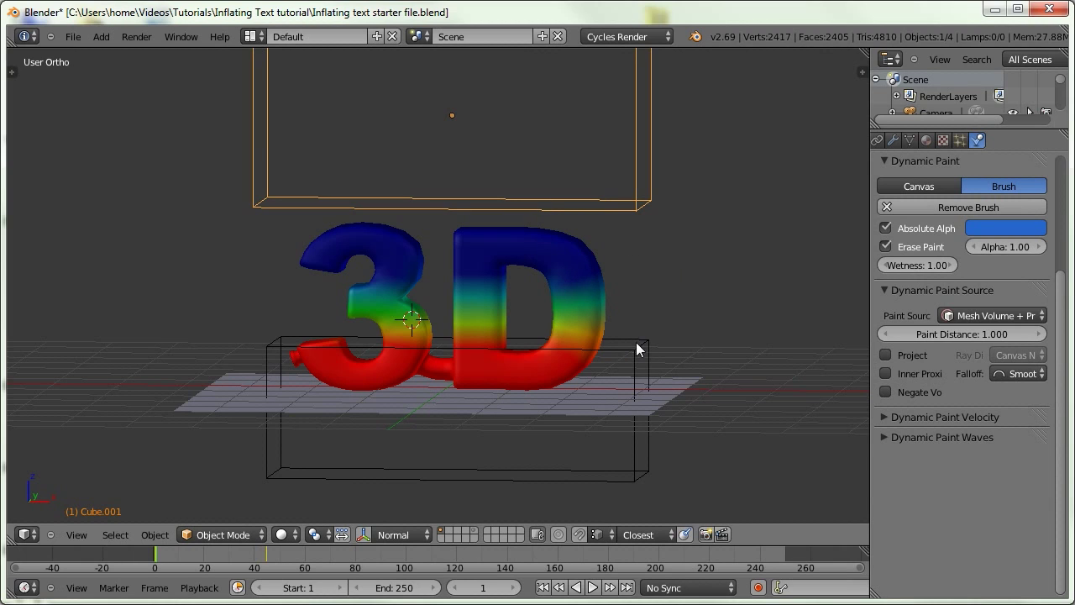
# Parent the lower brush cube to the animated upper eraser cube, leaving only the upper cube selected.
pyautogui.rightClick(636, 342)
pyautogui.keyDown('shift'); pyautogui.rightClick(641, 172); pyautogui.keyUp('shift')
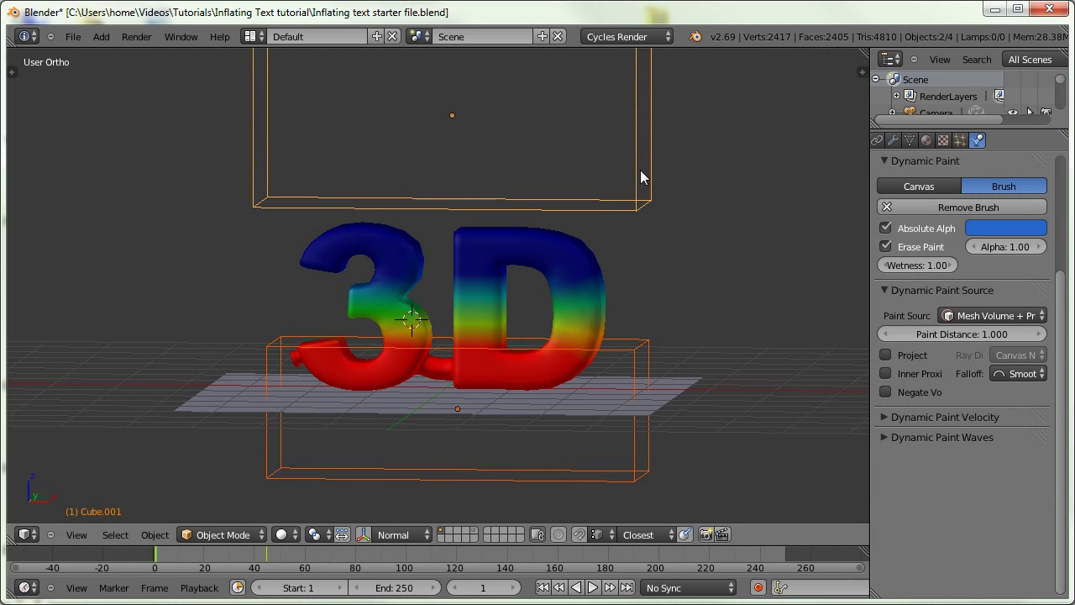
pyautogui.hotkey('ctrl', 'p')
pyautogui.click(670, 253)
pyautogui.rightClick(626, 208)
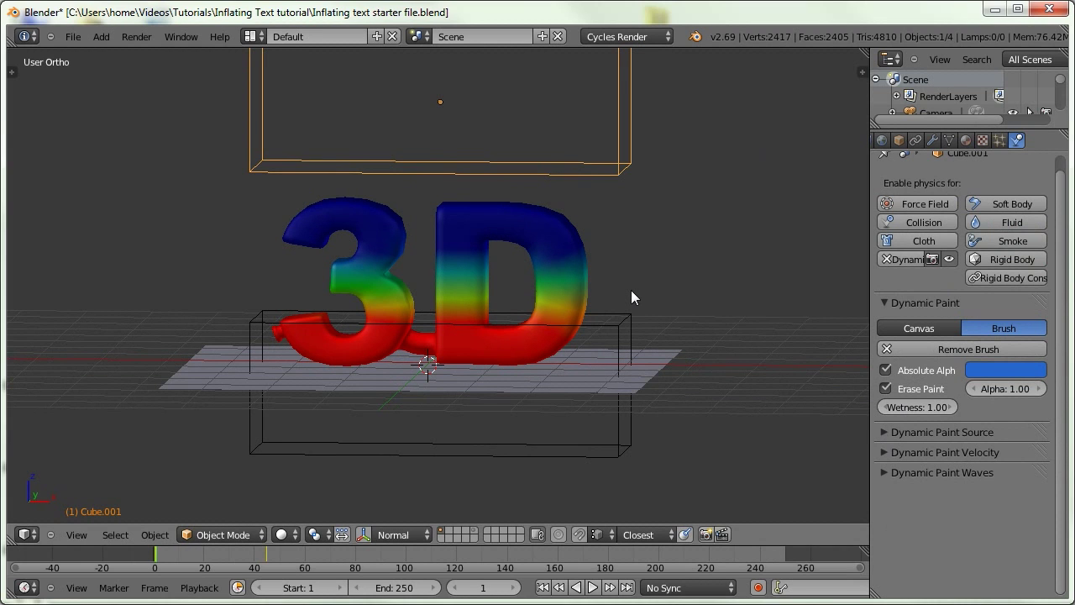
# Select the 3D text, expand its Cloth settings, and set the material mass to 0.150.
pyautogui.rightClick(521, 231)
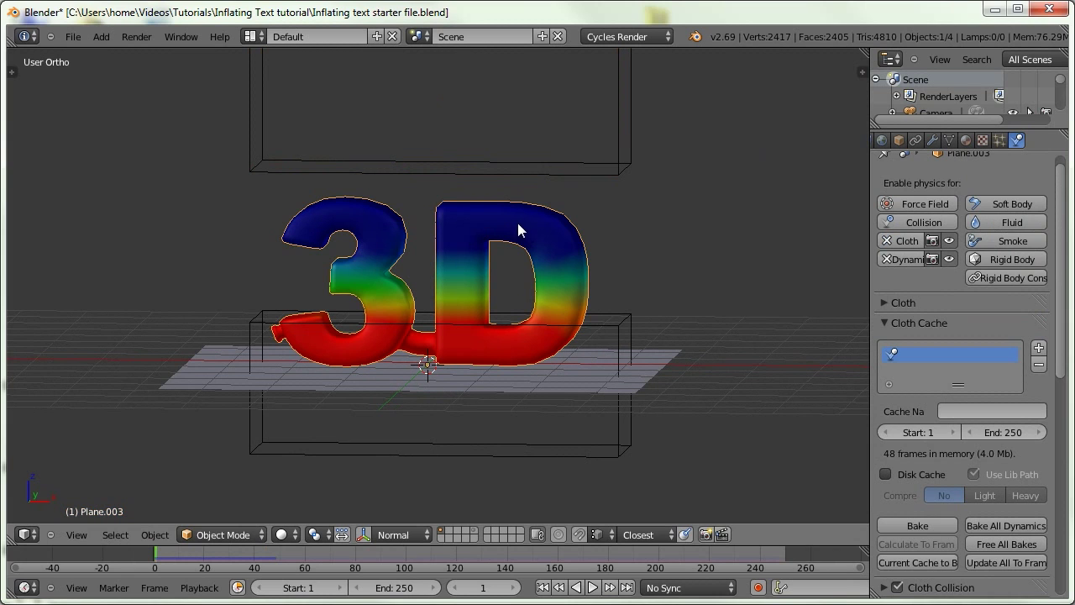
pyautogui.scroll(-4, 972, 418)
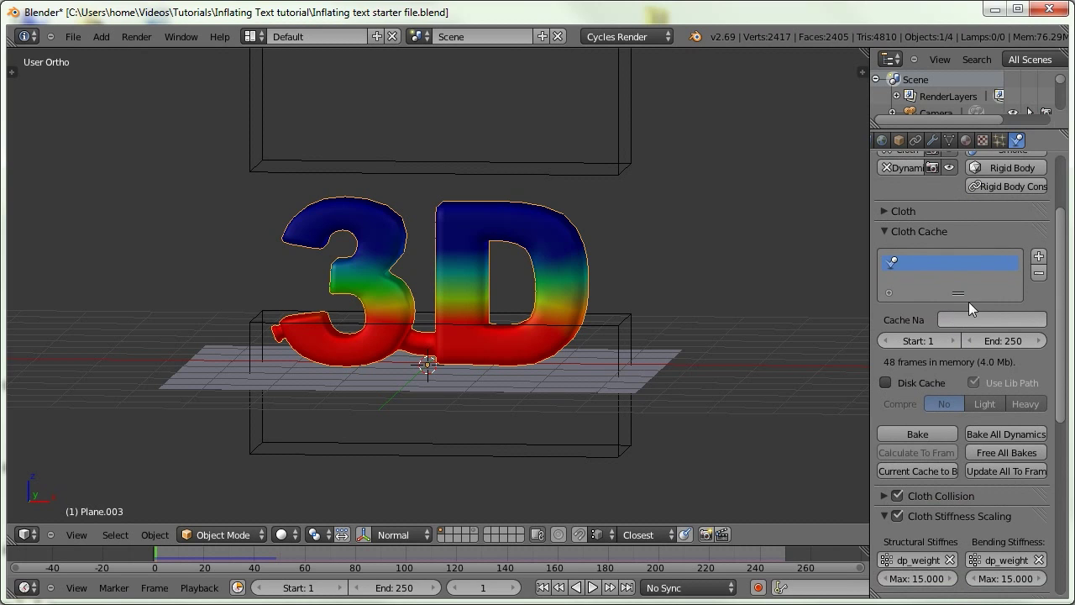
pyautogui.scroll(4, 905, 454)
pyautogui.click(882, 263)
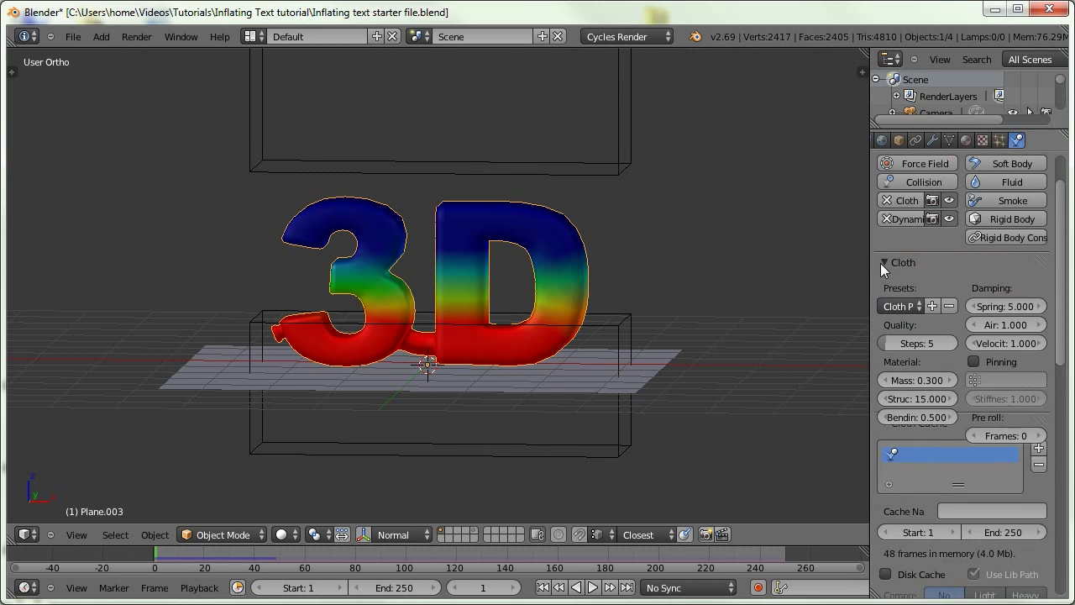
pyautogui.click(925, 379)
pyautogui.write('0.150')
pyautogui.press('Return')
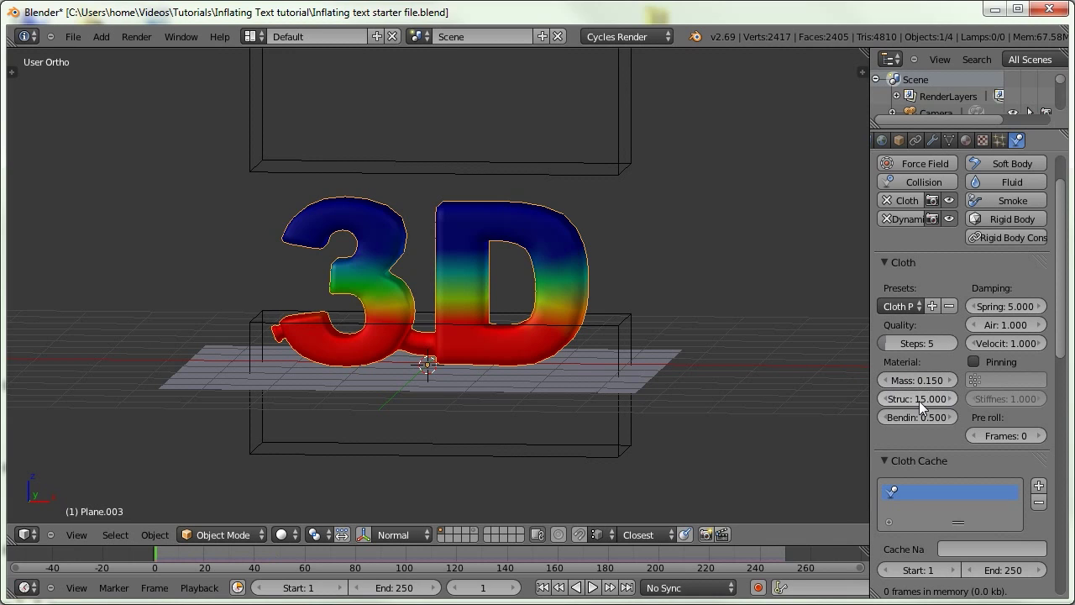
# Set the structural stiffness of the text's cloth material to 1.
pyautogui.click(948, 399)
pyautogui.write('1')
pyautogui.press('Return')
pyautogui.hotkey('ctrl', 'z')
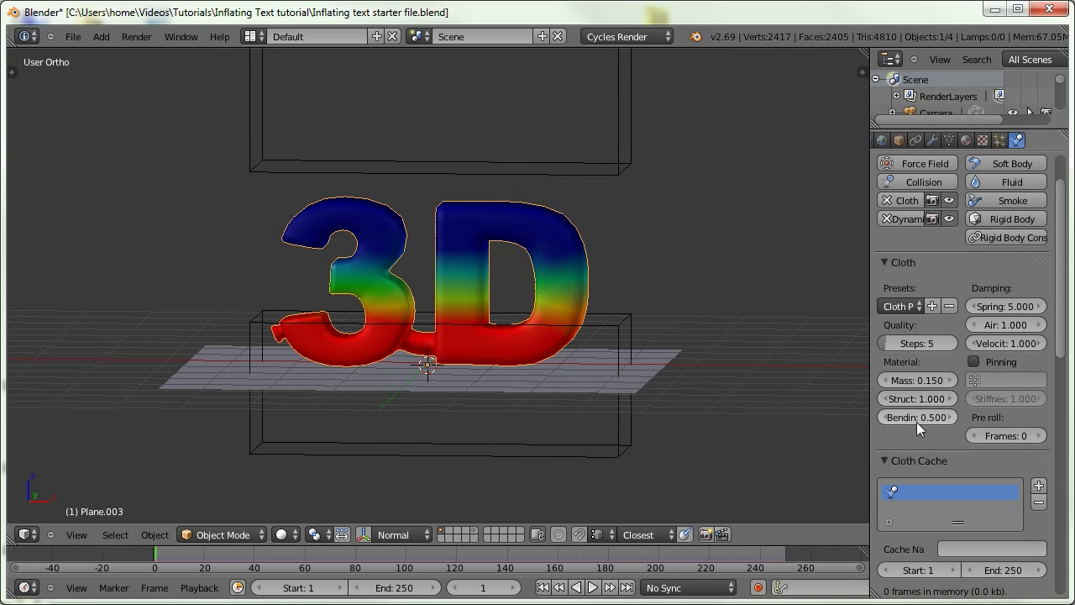
# Set the text's cloth bending stiffness to 0.05 and its spring damping to 0.
pyautogui.click(918, 417)
pyautogui.write('0.05')
pyautogui.press('Return')
pyautogui.click(1009, 307)
pyautogui.write('0')
pyautogui.press('Return')
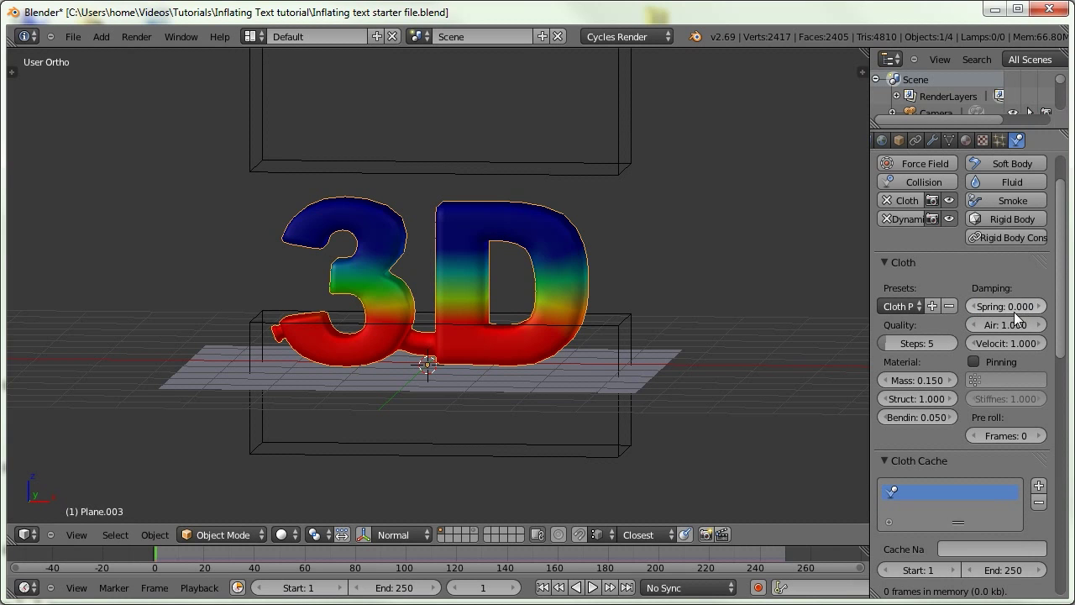
# Bake all dynamics in the scene over frames 1 to 250.
pyautogui.scroll(-7, 900, 351)
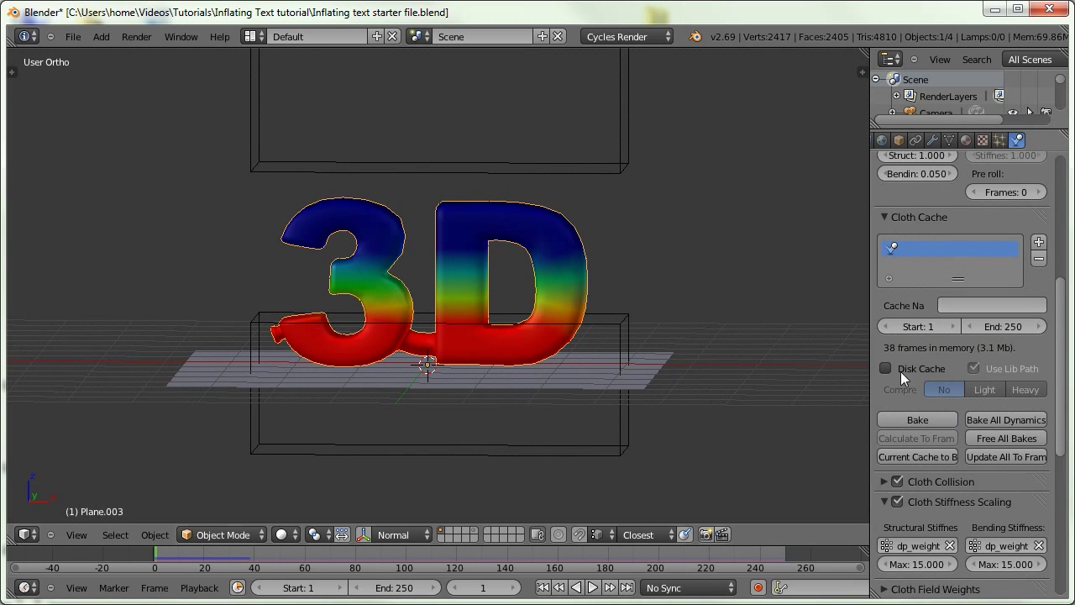
pyautogui.scroll(1, 961, 367)
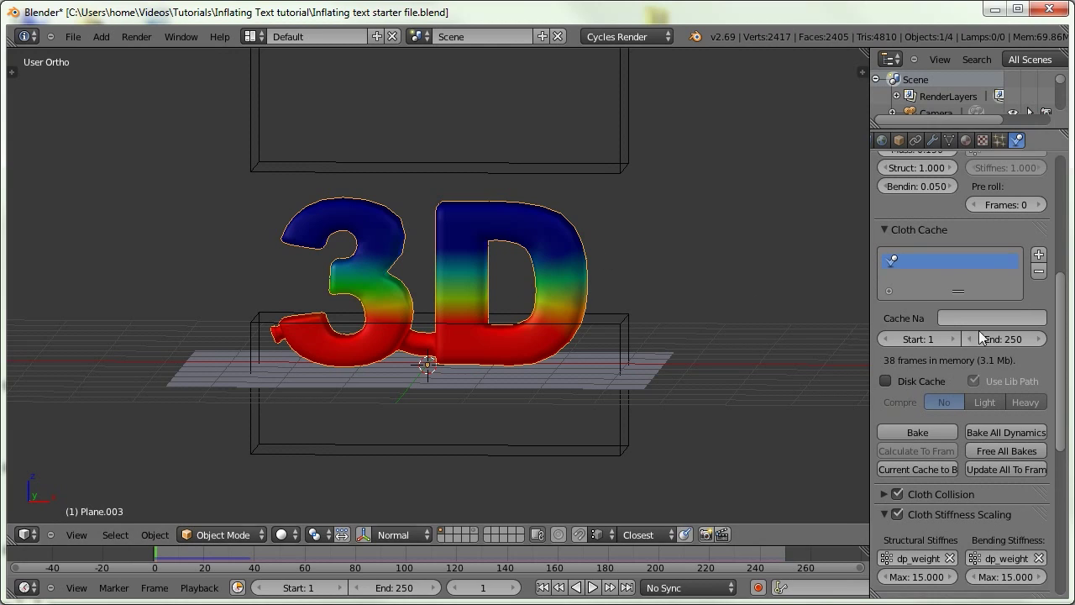
pyautogui.scroll(-1, 980, 336)
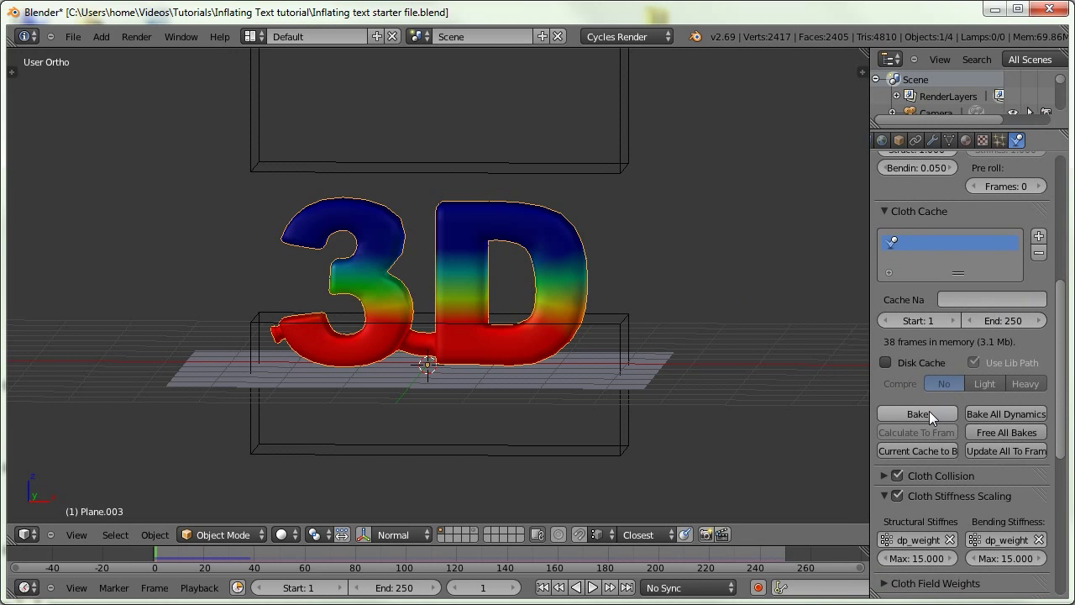
pyautogui.scroll(1, 945, 403)
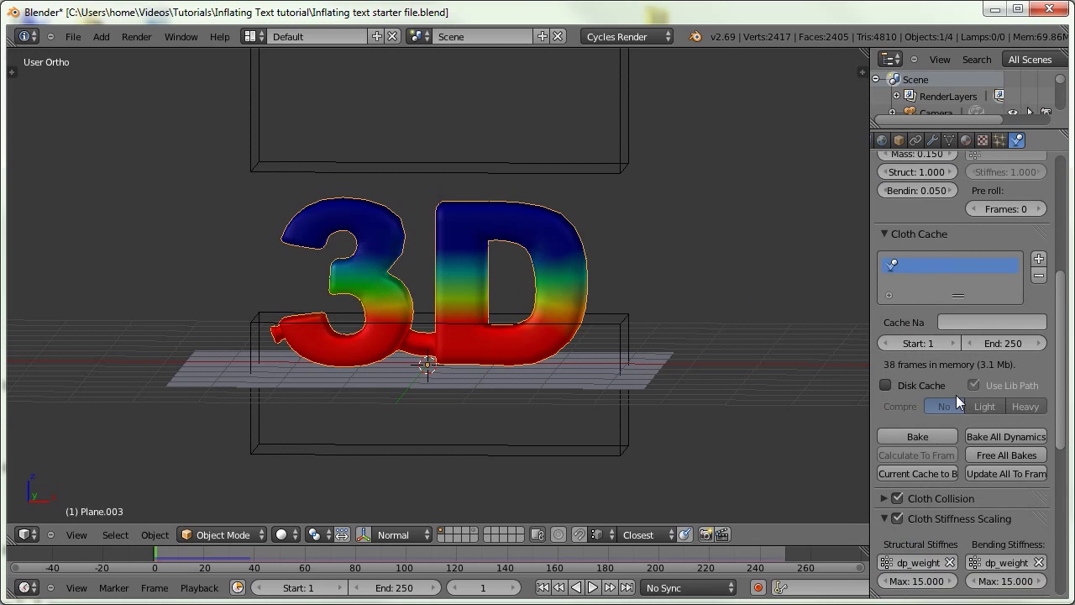
pyautogui.click(990, 435)
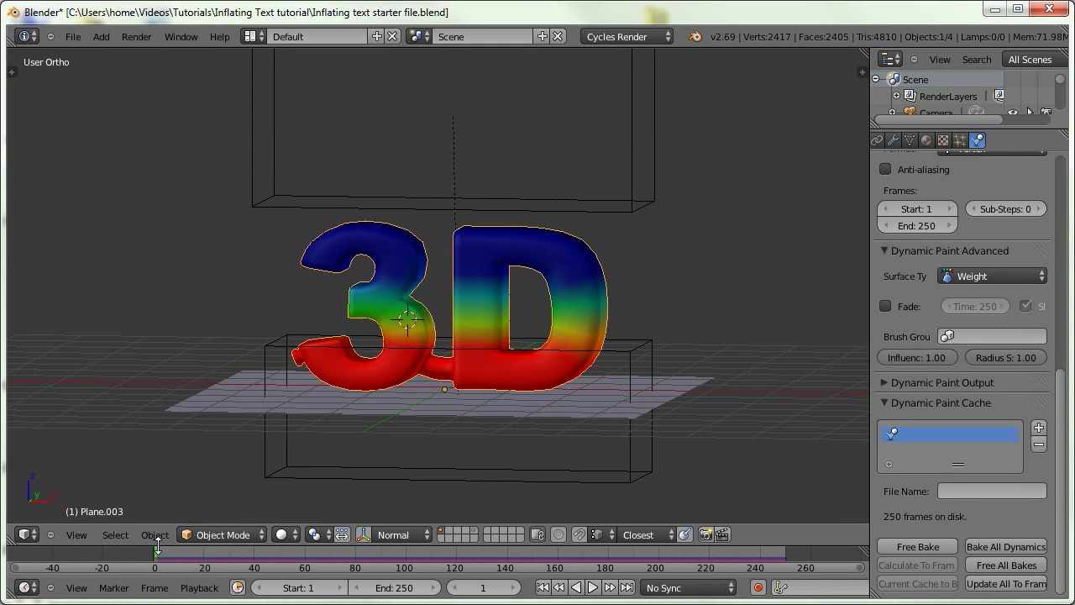
# Scrub the baked simulation to frame 32 and examine the valve at the lower end of the 3.
pyautogui.moveTo(160, 552); pyautogui.dragTo(238, 534)
pyautogui.moveTo(368, 352); pyautogui.dragTo(516, 287, button='middle')
pyautogui.scroll(5, 516, 287)
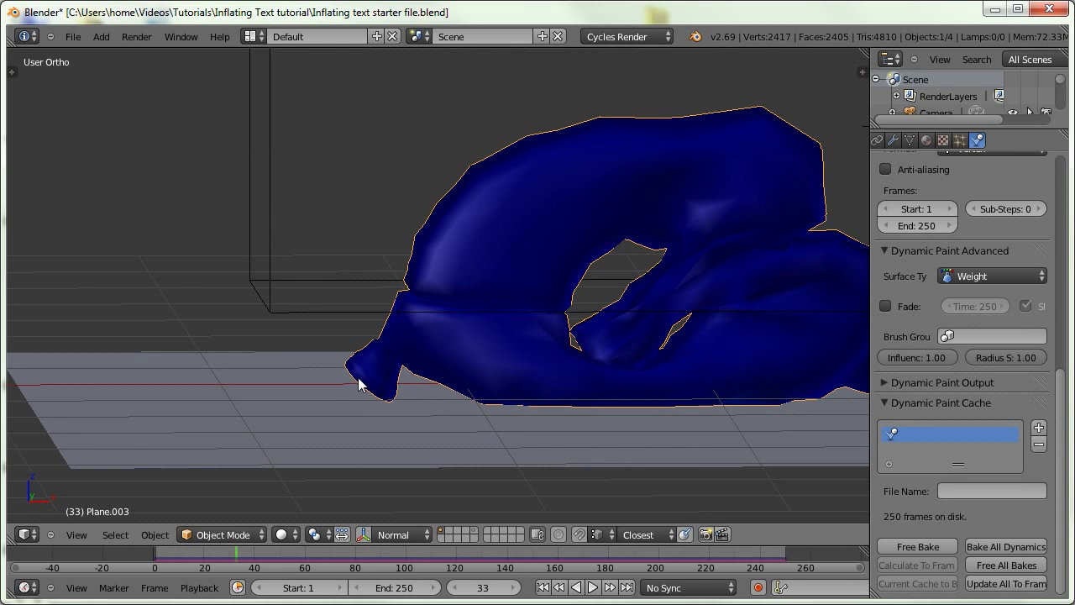
pyautogui.click(260, 558)
pyautogui.moveTo(259, 558); pyautogui.dragTo(235, 558)
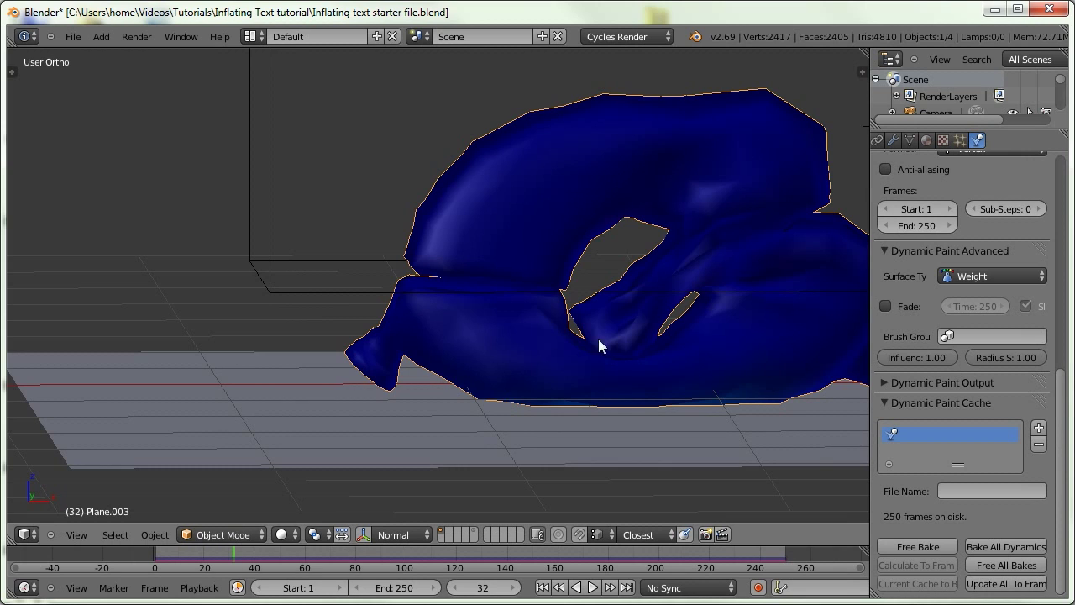
pyautogui.scroll(-2, 600, 343)
pyautogui.keyDown('shift'); pyautogui.moveTo(571, 276); pyautogui.dragTo(384, 328, button='middle'); pyautogui.keyUp('shift')
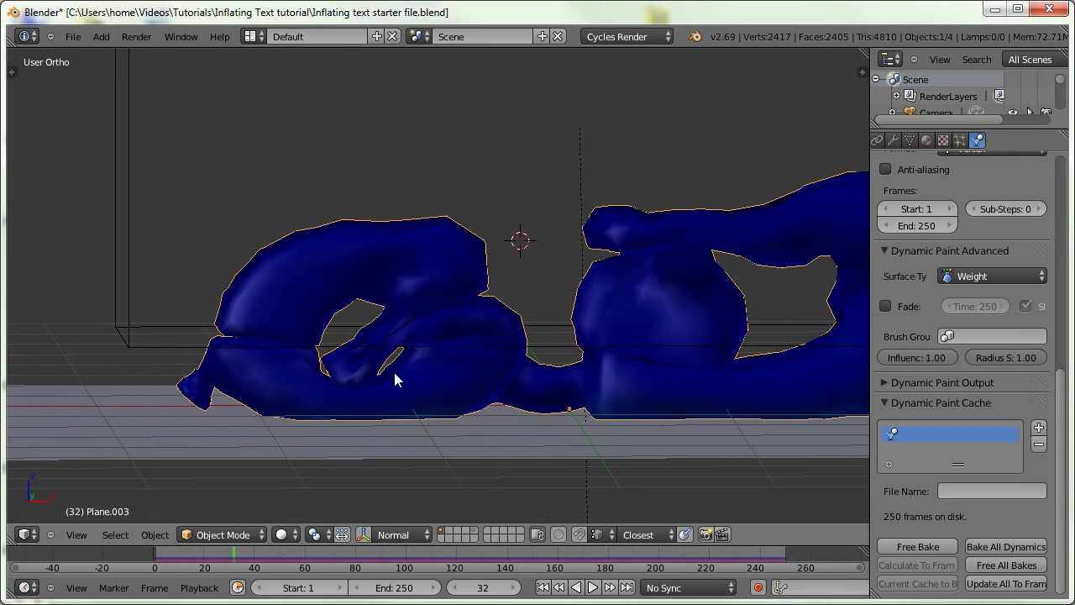
# Edit the text mesh in face select mode and select all the face loops of the valve on the 3.
pyautogui.press('Tab')
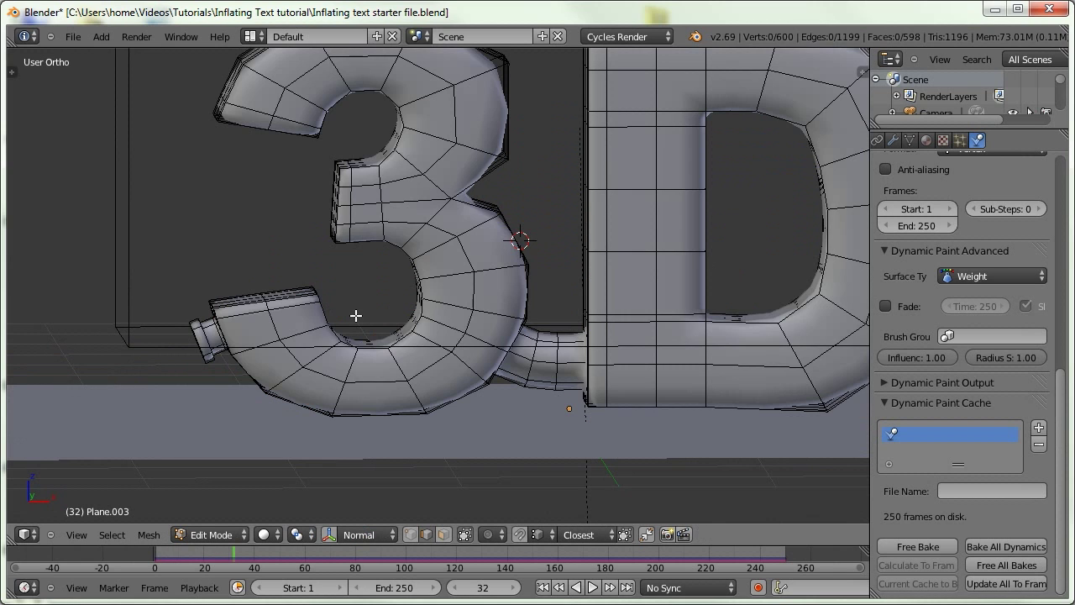
pyautogui.scroll(1, 345, 325)
pyautogui.scroll(8, 344, 325)
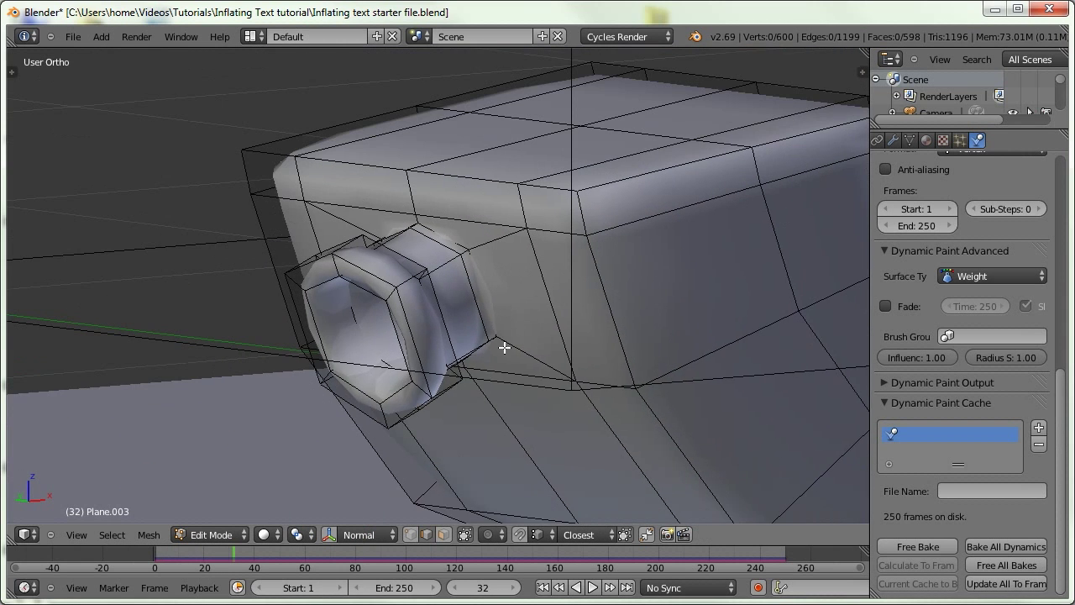
pyautogui.scroll(-5, 432, 286)
pyautogui.hotkey('ctrl', 'Tab')
pyautogui.click(412, 314)
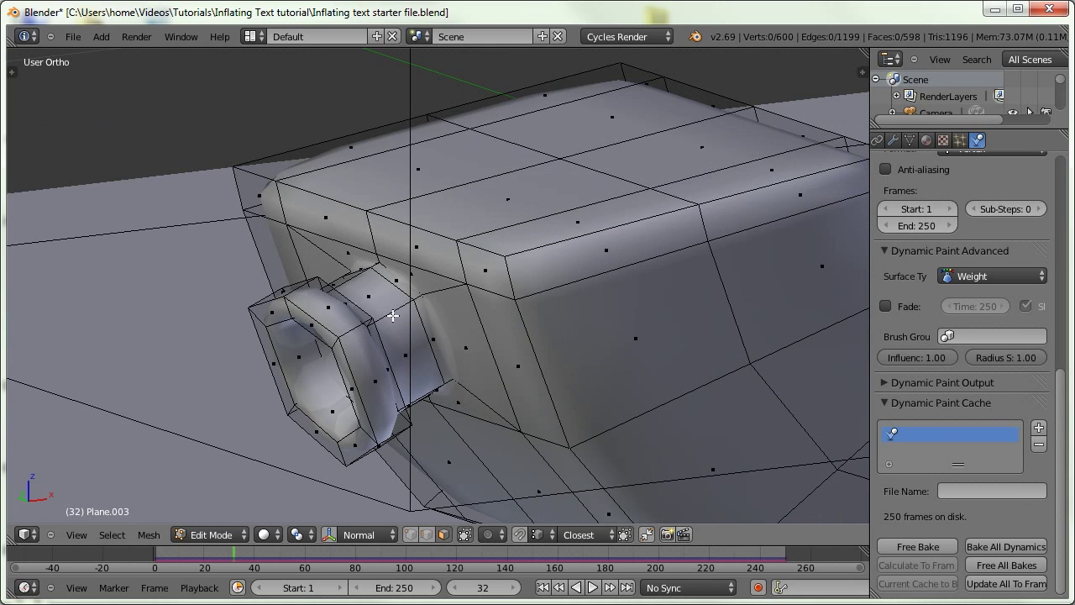
pyautogui.keyDown('alt'); pyautogui.rightClick(352, 331); pyautogui.keyUp('alt')
pyautogui.keyDown('alt'); pyautogui.keyDown('shift'); pyautogui.rightClick(331, 341); pyautogui.keyUp('shift'); pyautogui.keyUp('alt')
pyautogui.keyDown('alt'); pyautogui.keyDown('shift'); pyautogui.rightClick(315, 398); pyautogui.keyUp('shift'); pyautogui.keyUp('alt')
pyautogui.moveTo(352, 368); pyautogui.dragTo(395, 287, button='middle')
pyautogui.keyDown('alt'); pyautogui.keyDown('shift'); pyautogui.rightClick(383, 324); pyautogui.keyUp('shift'); pyautogui.keyUp('alt')
pyautogui.keyDown('alt'); pyautogui.keyDown('shift'); pyautogui.rightClick(412, 307); pyautogui.keyUp('shift'); pyautogui.keyUp('alt')
pyautogui.keyDown('alt'); pyautogui.keyDown('shift'); pyautogui.rightClick(322, 292); pyautogui.keyUp('shift'); pyautogui.keyUp('alt')
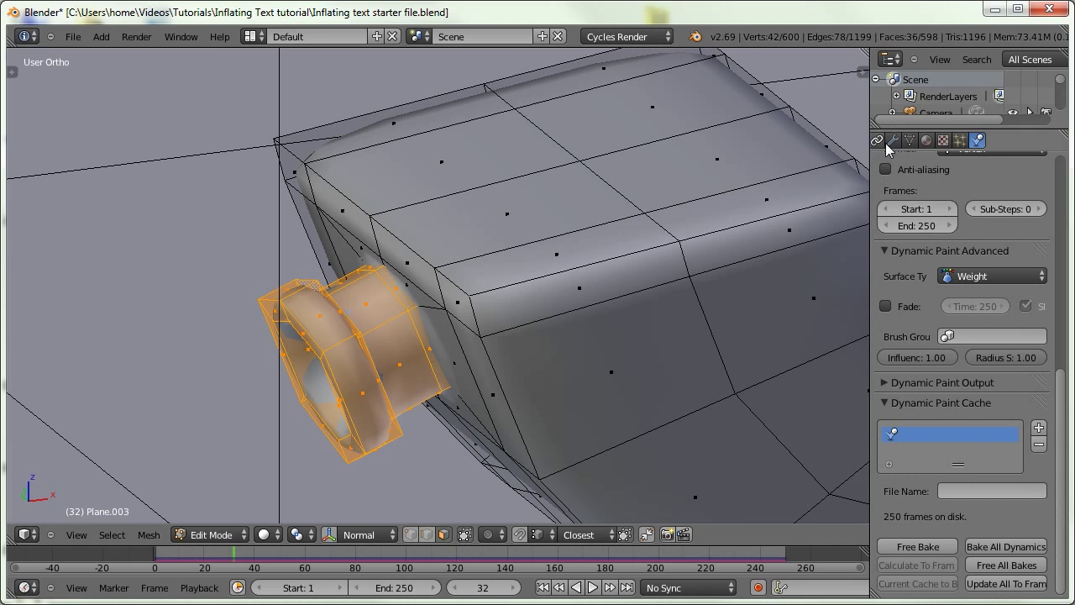
# Create a vertex group named Valve mask and assign the selected valve faces to it at weight 1.000.
pyautogui.scroll(2, 974, 150)
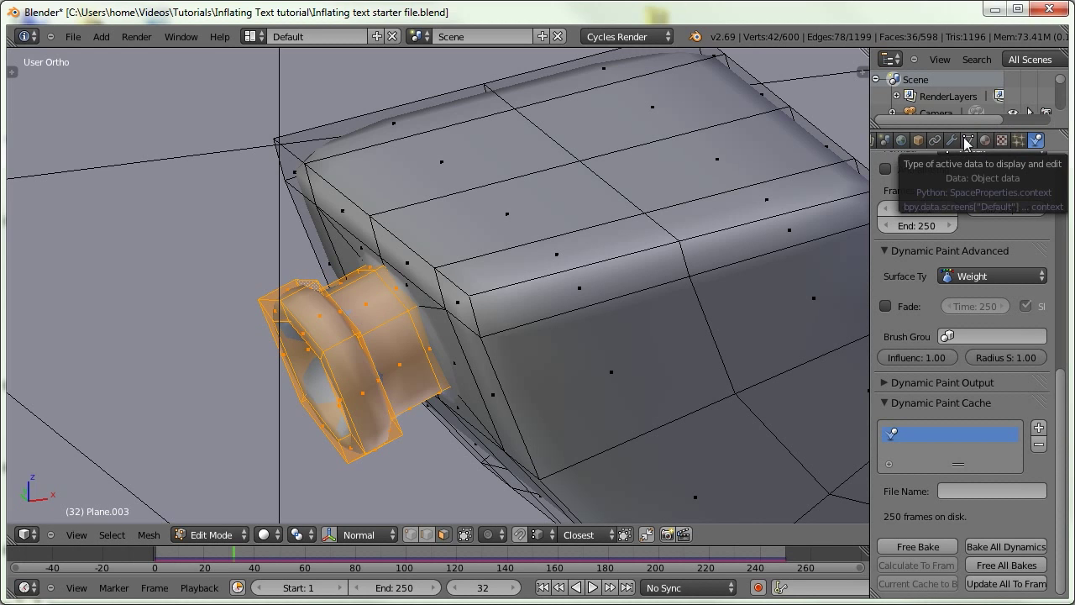
pyautogui.click(969, 143)
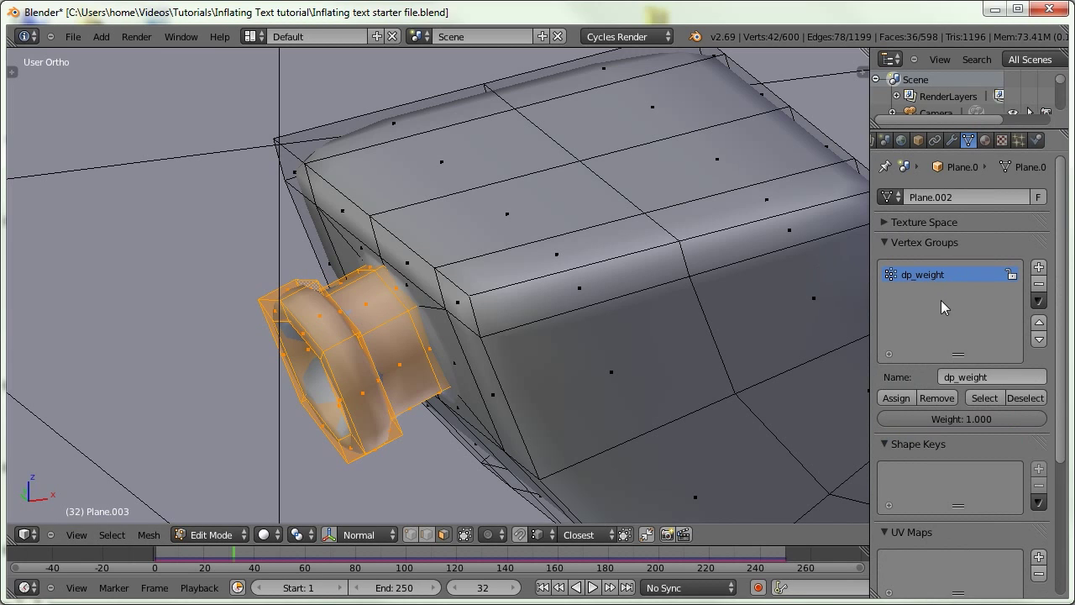
pyautogui.click(1040, 269)
pyautogui.click(966, 377)
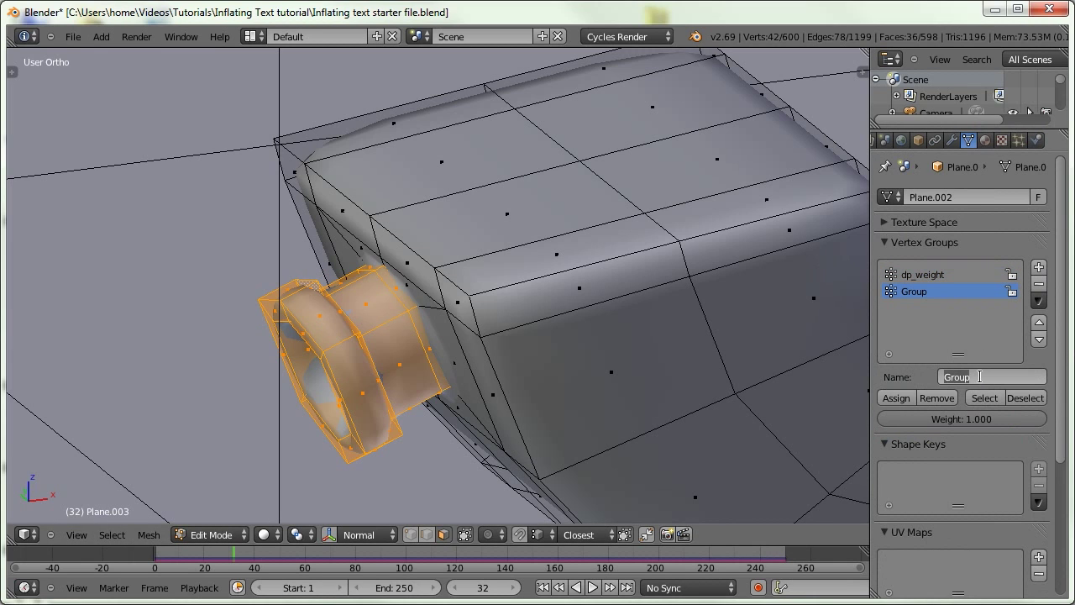
pyautogui.write('Valve mask')
pyautogui.press('Return')
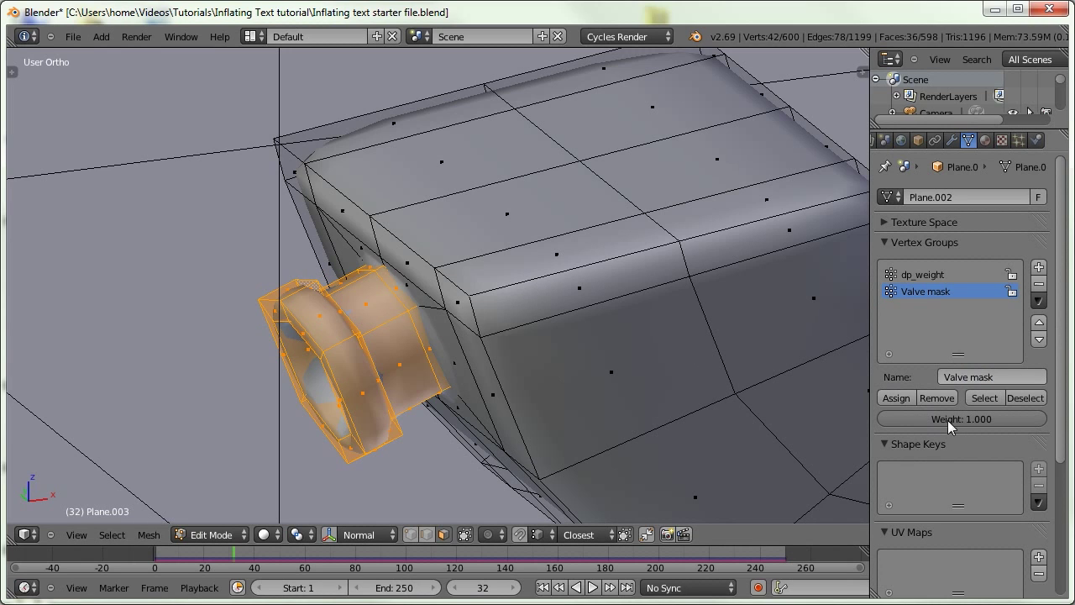
pyautogui.click(896, 397)
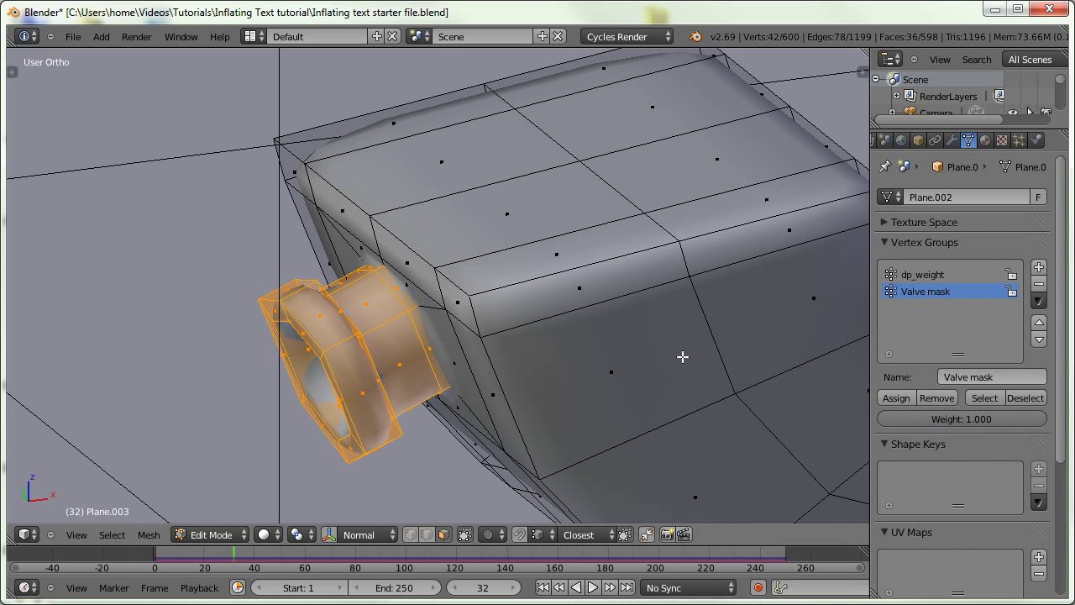
# Examine the Valve mask weights in Weight Paint mode while stepping the animation back to frame 20.
pyautogui.scroll(-3, 682, 356)
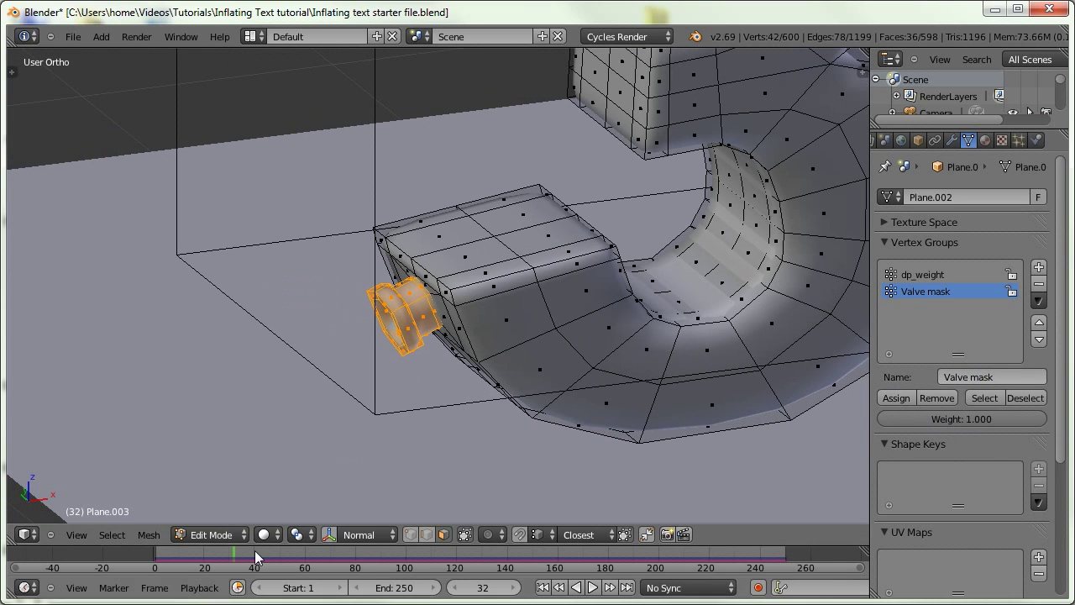
pyautogui.click(212, 534)
pyautogui.click(208, 443)
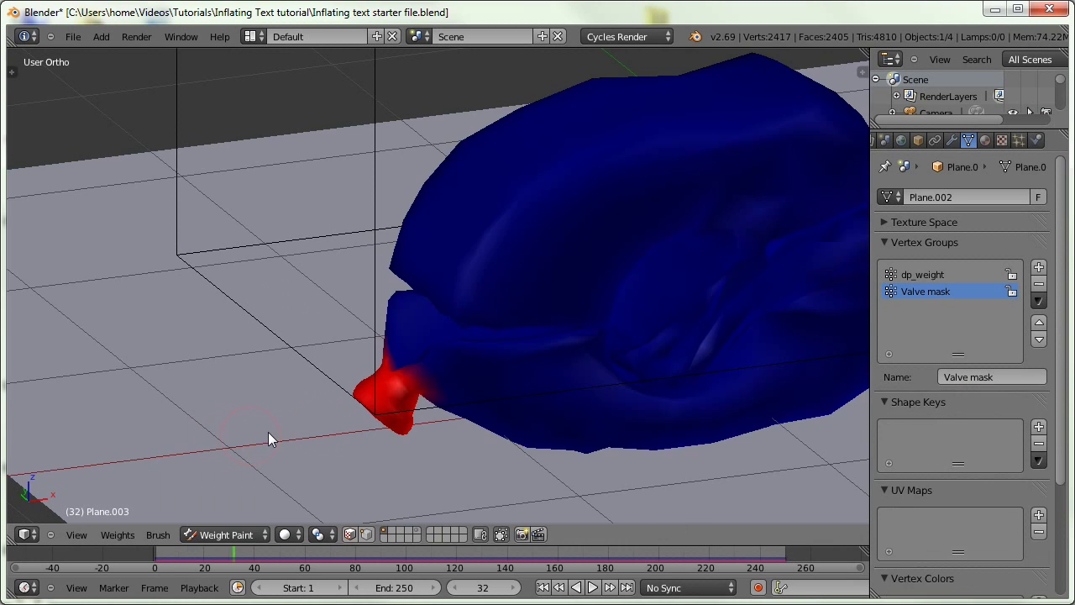
pyautogui.scroll(3, 273, 436)
pyautogui.press('Left')
pyautogui.press('Left')
pyautogui.press('Left')
pyautogui.press('Left')
pyautogui.press('Left')
pyautogui.press('Left')
pyautogui.press('Left')
pyautogui.press('Left')
pyautogui.press('Left')
pyautogui.press('Left')
pyautogui.press('Left')
pyautogui.press('Left')
pyautogui.press('Left')
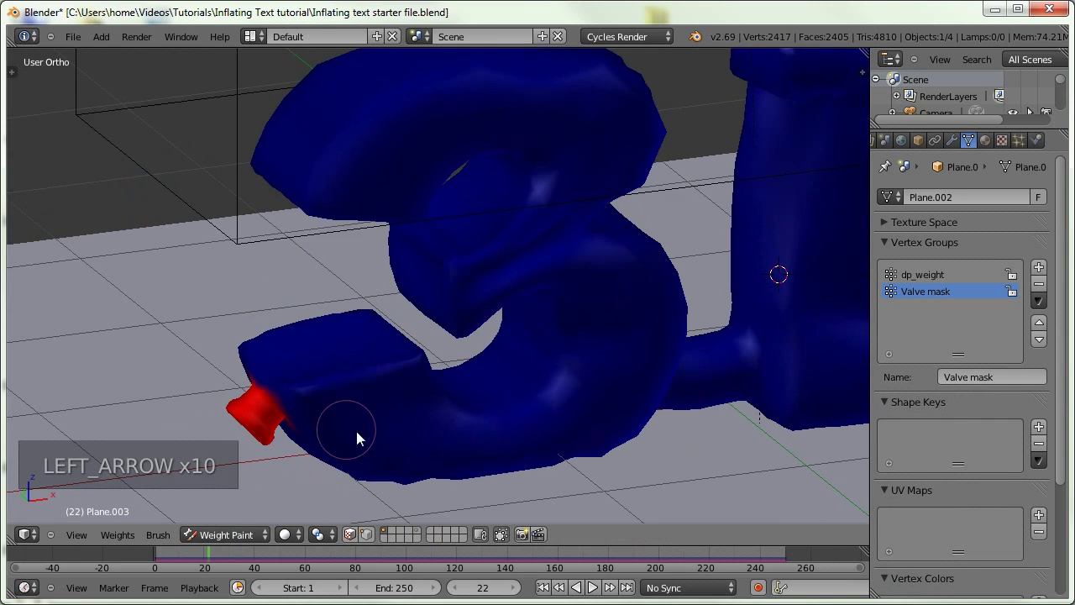
pyautogui.moveTo(318, 413); pyautogui.dragTo(368, 383, button='middle')
pyautogui.moveTo(469, 420); pyautogui.dragTo(396, 403, button='middle')
pyautogui.scroll(1, 285, 395)
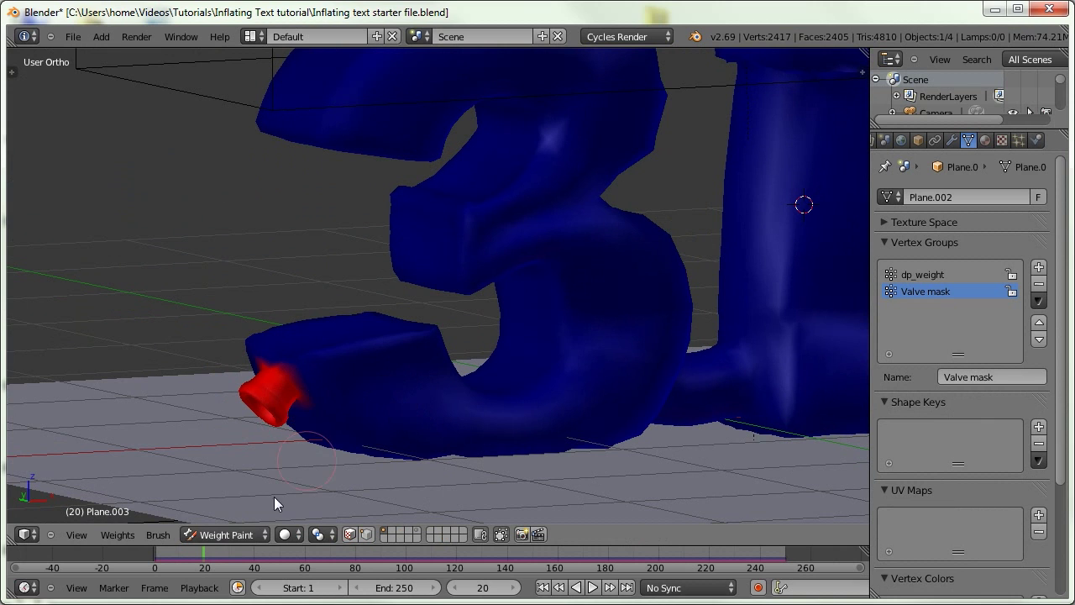
# Return the 3D text to Object Mode.
pyautogui.click(220, 534)
pyautogui.click(216, 516)
pyautogui.moveTo(364, 400); pyautogui.dragTo(381, 391, button='middle')
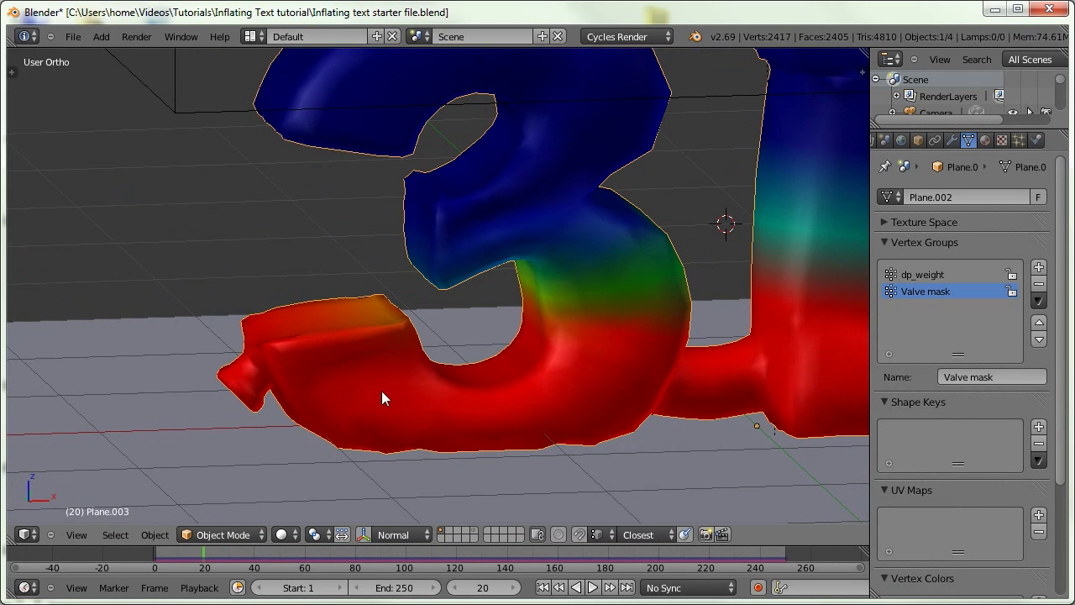
pyautogui.hotkey('ctrl', 's')
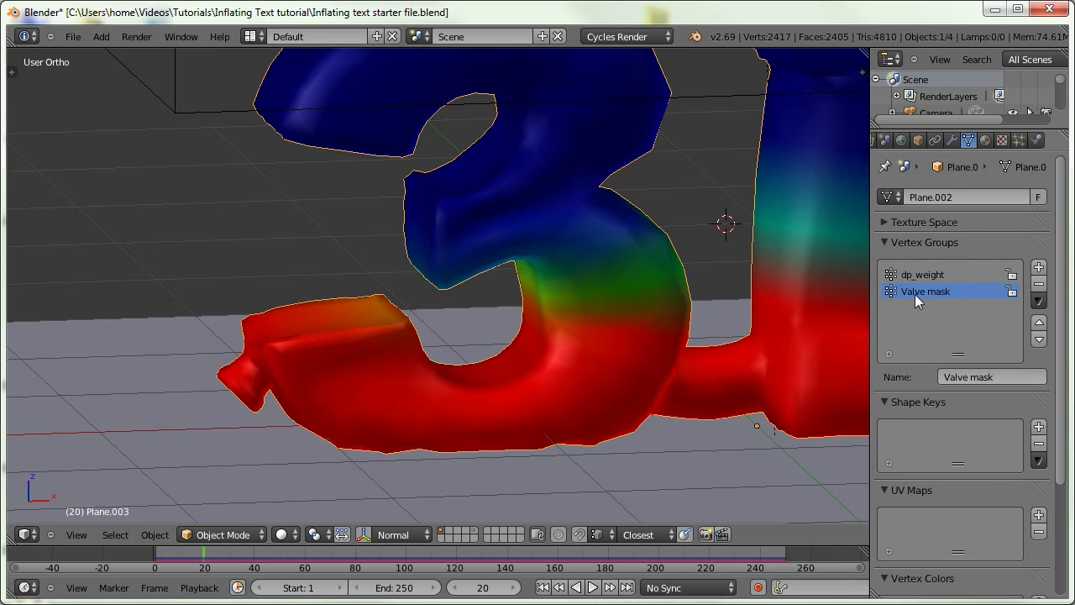
pyautogui.hotkey('ctrl', 's')
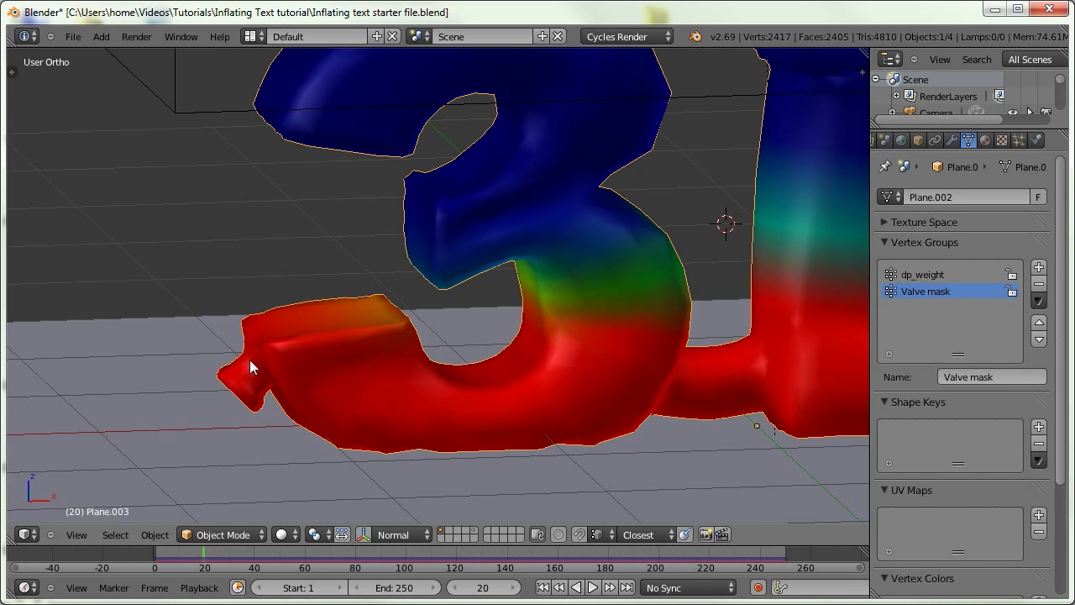
# Add a Vertex Weight Mix modifier to the text and move it directly below the Dynamic Paint modifier.
pyautogui.click(951, 140)
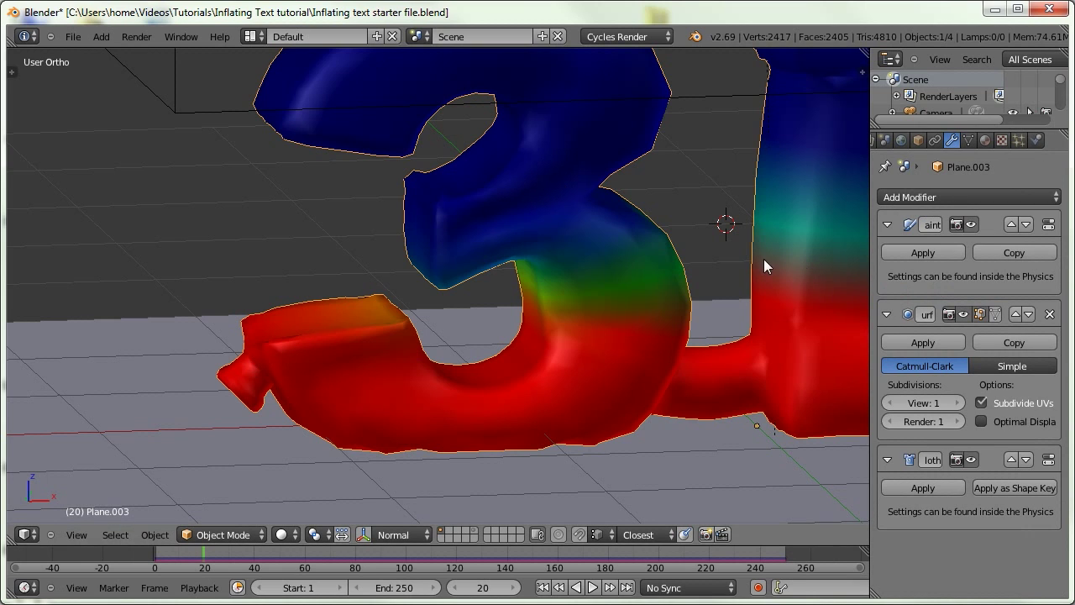
pyautogui.click(898, 197)
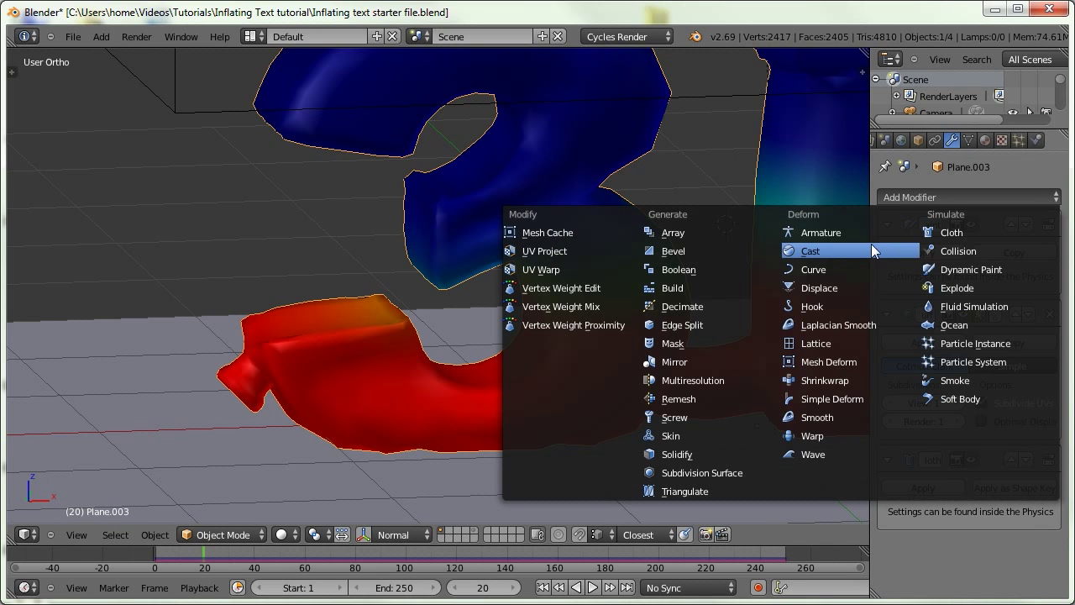
pyautogui.click(572, 306)
pyautogui.scroll(-3, 915, 409)
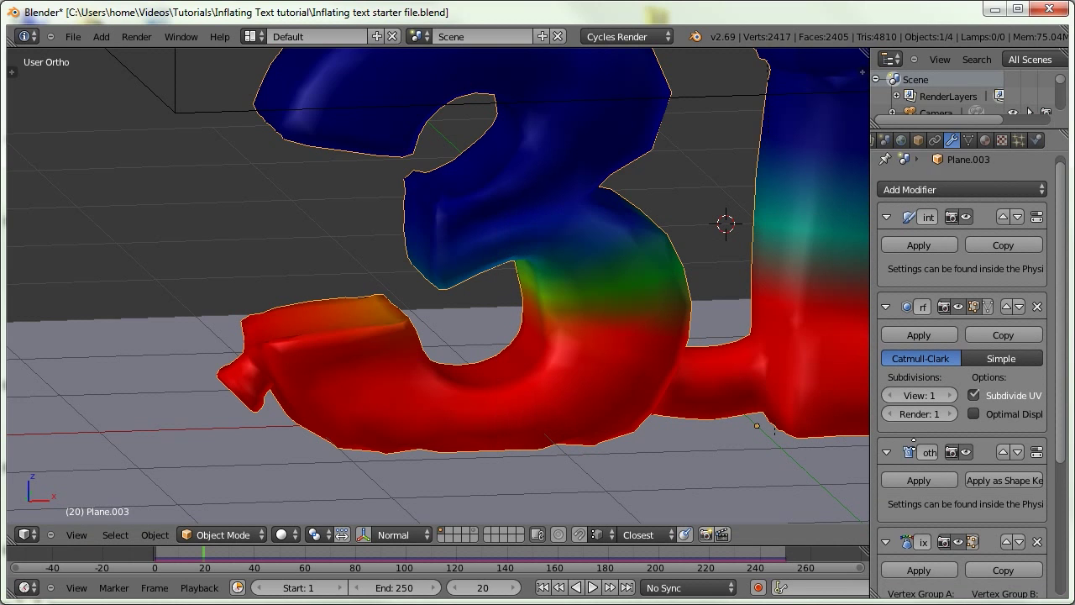
pyautogui.click(1006, 496)
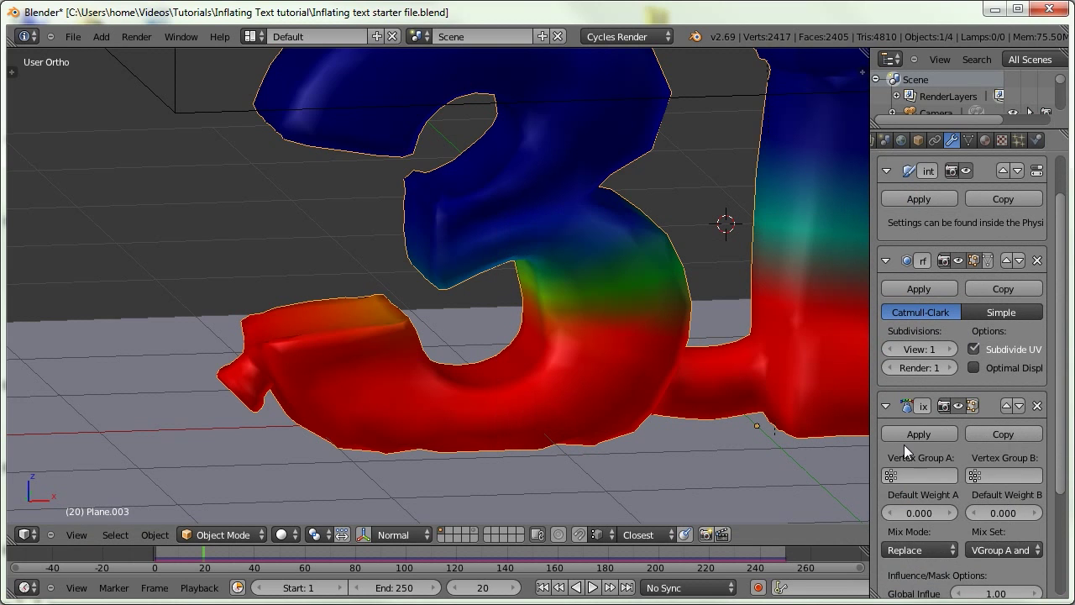
pyautogui.scroll(2, 932, 436)
pyautogui.click(1006, 459)
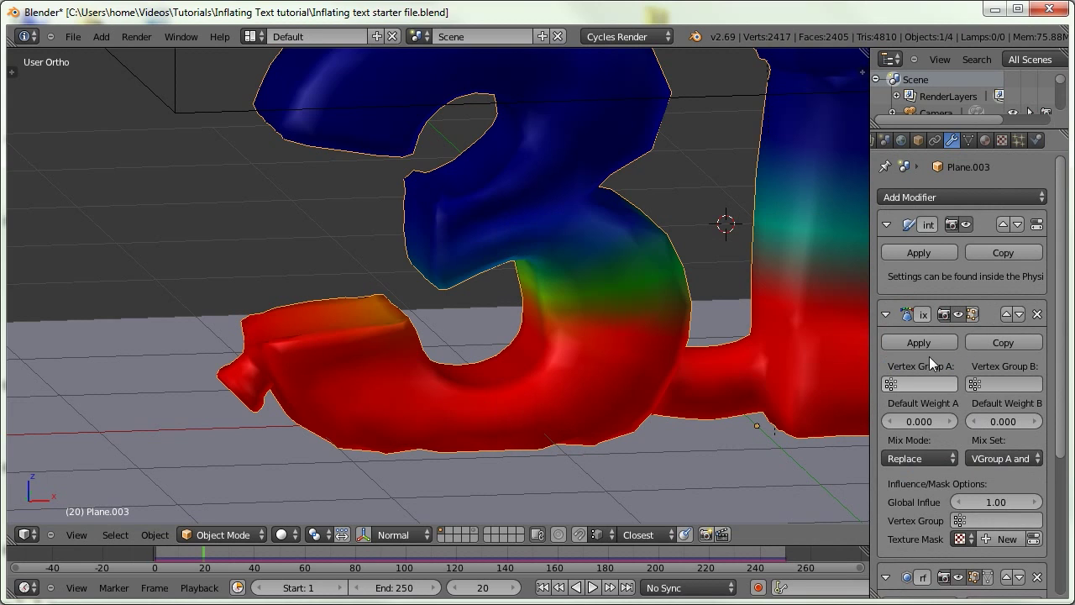
# Collapse the Dynamic Paint and Subdivision Surface modifiers, and set the weight mix's Vertex Group A to dp_weight and Vertex Group B to Valve mask.
pyautogui.click(885, 226)
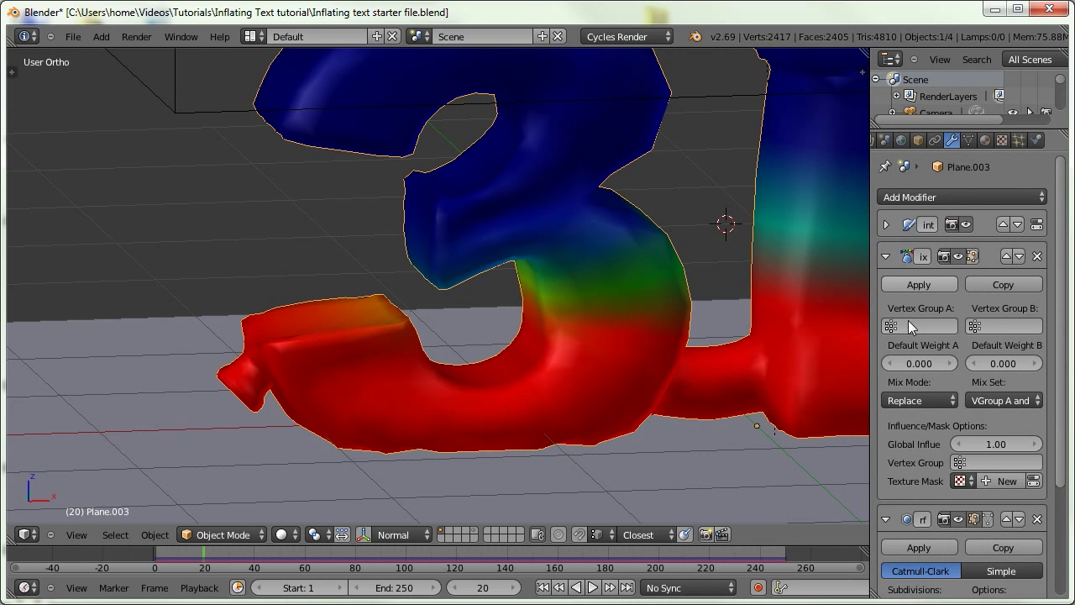
pyautogui.scroll(-1, 906, 395)
pyautogui.click(884, 485)
pyautogui.scroll(1, 889, 454)
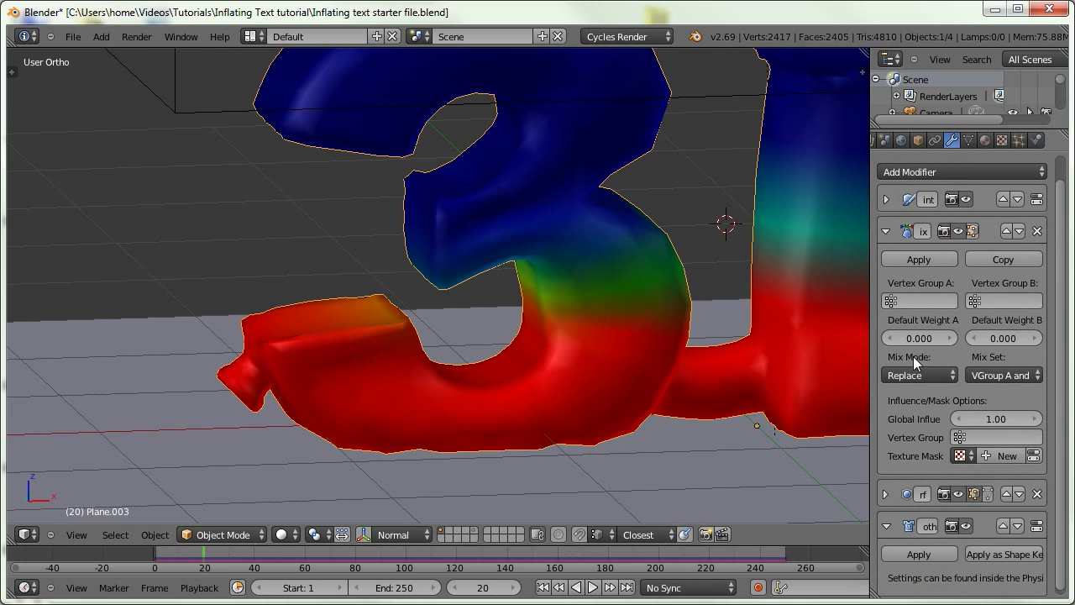
pyautogui.click(923, 300)
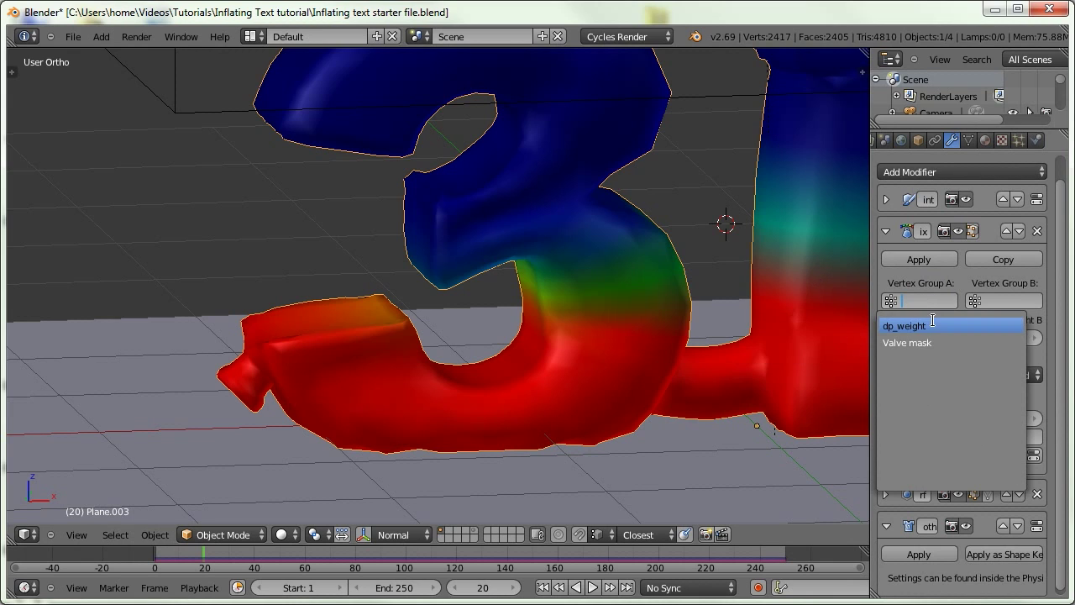
pyautogui.click(929, 327)
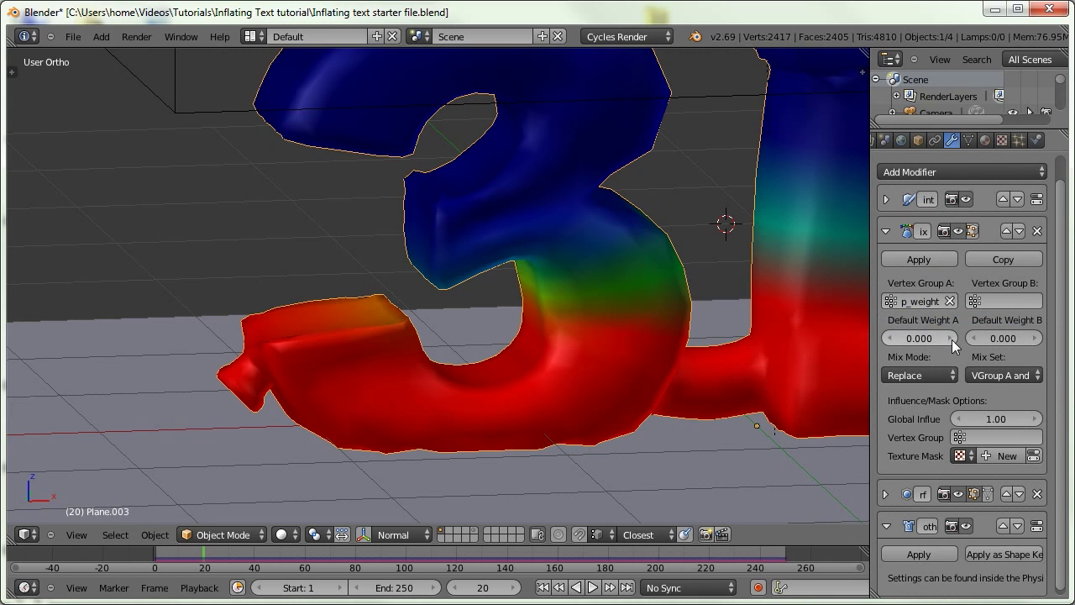
pyautogui.click(1002, 303)
pyautogui.click(953, 343)
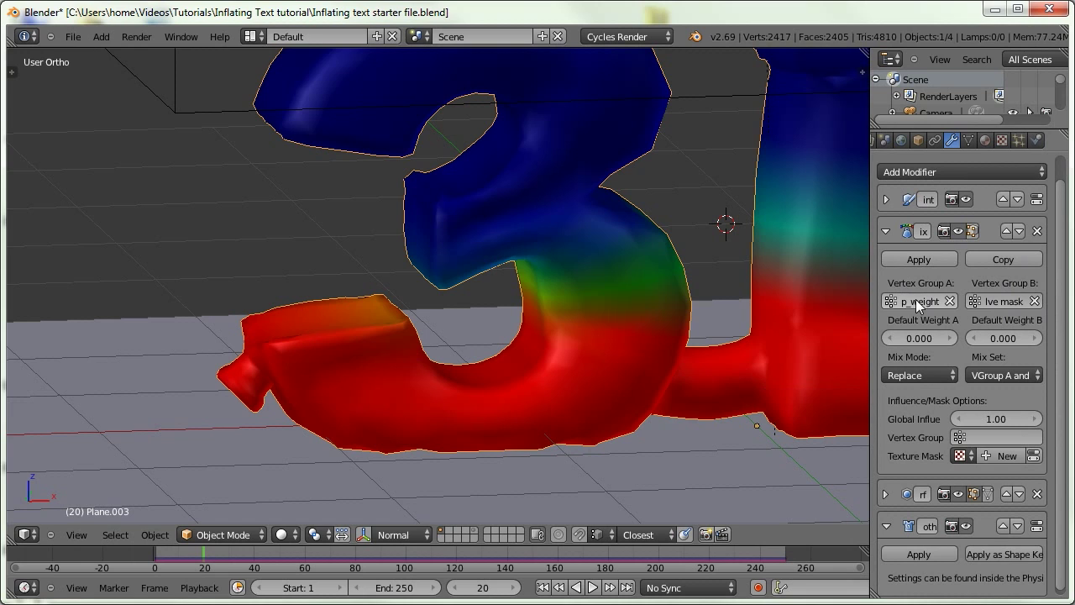
# Change the mix mode of the Vertex Weight Mix modifier, and free and rebake all dynamics for the 3D text.
pyautogui.click(918, 373)
pyautogui.click(905, 340)
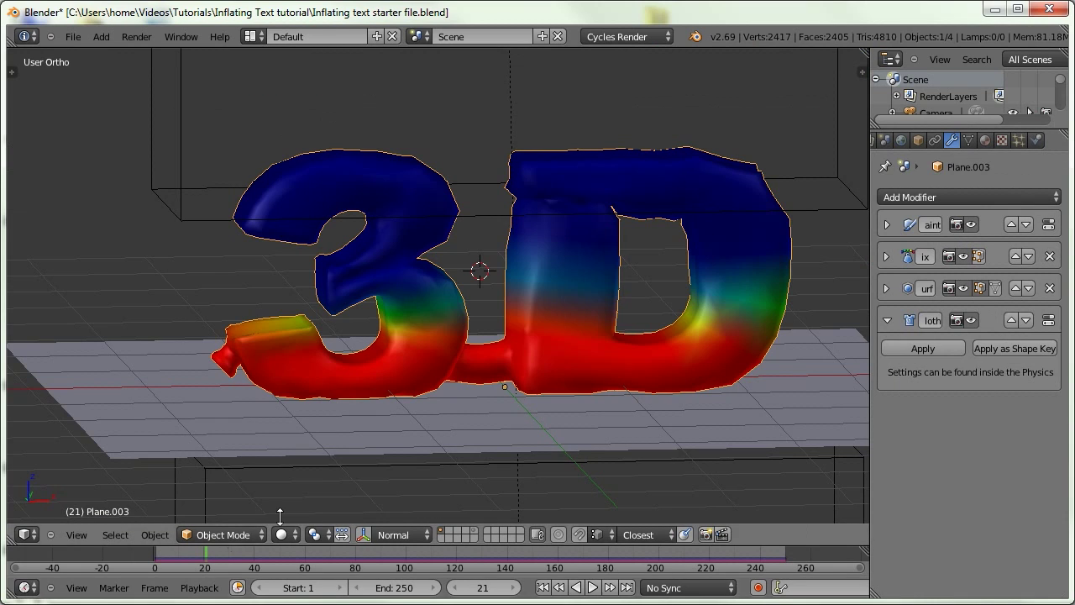
pyautogui.click(1035, 141)
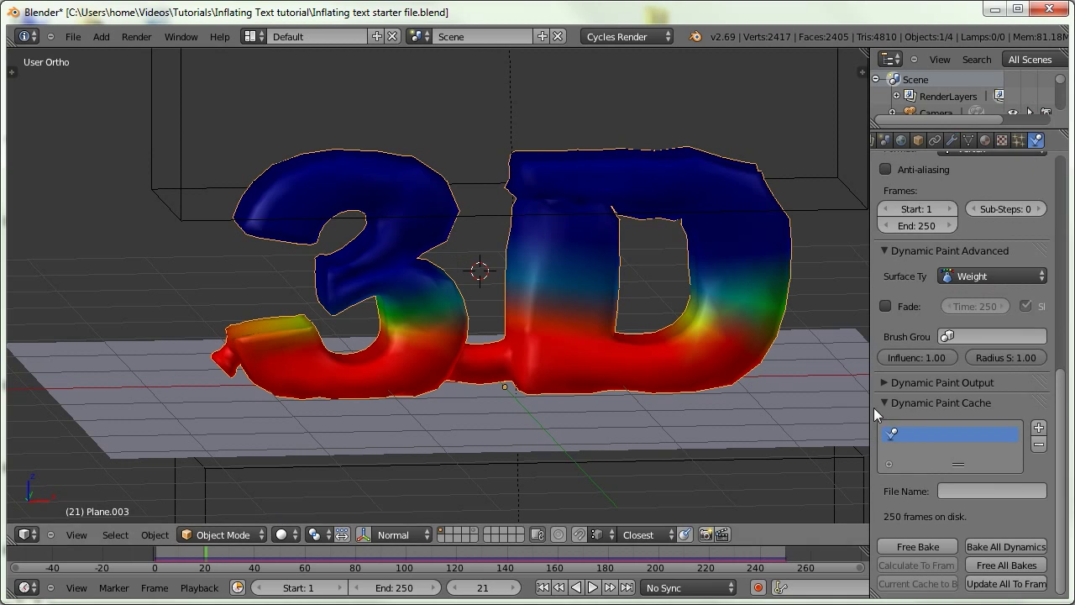
pyautogui.click(990, 568)
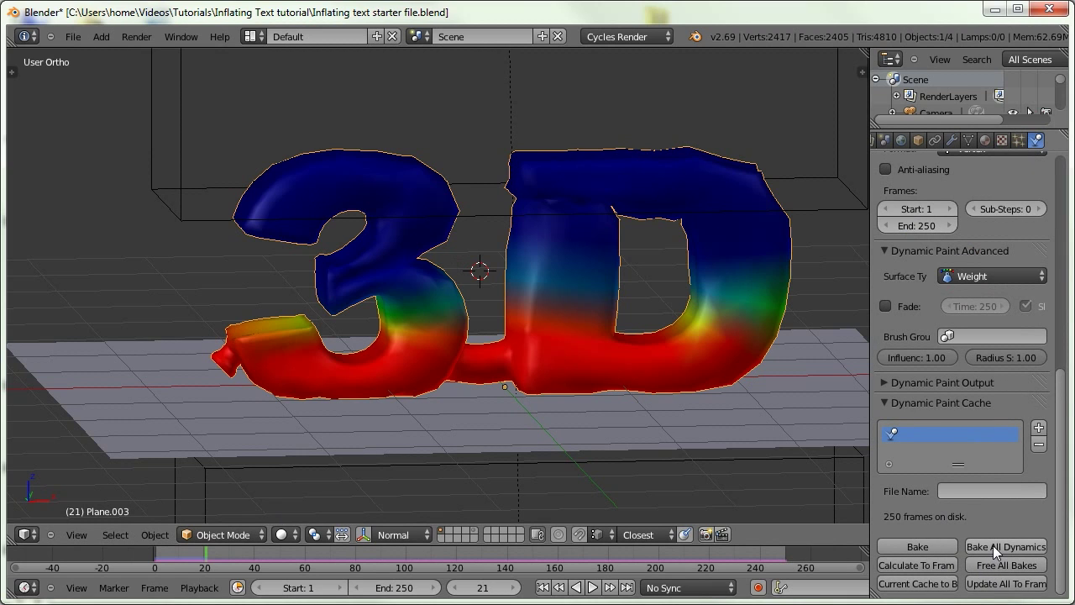
pyautogui.click(993, 545)
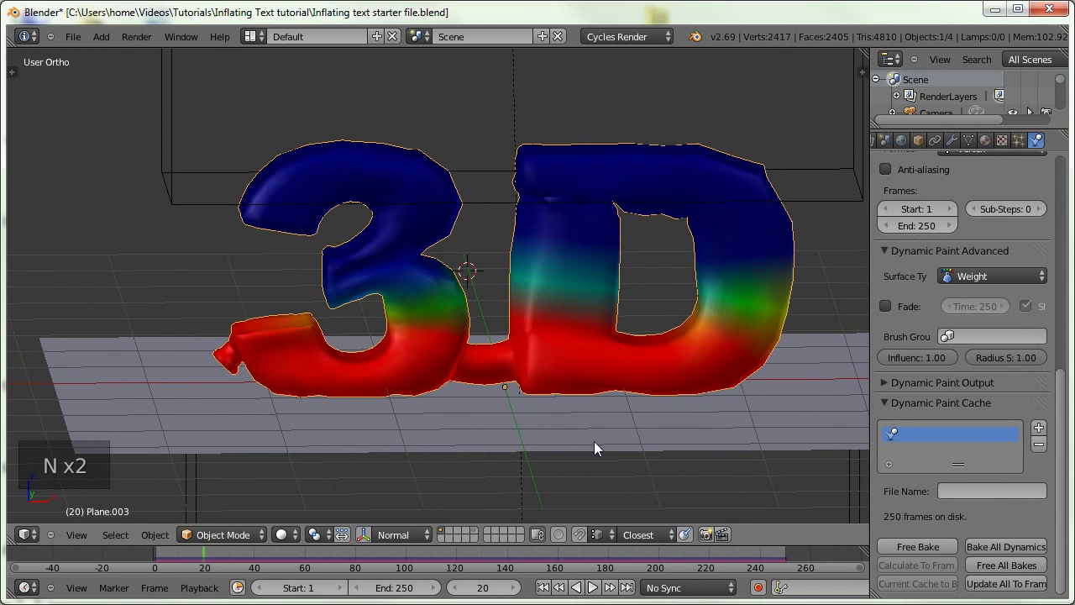
# Scrub through the baked simulation to check how the text and its valve deflate, ending at frame 172.
pyautogui.moveTo(158, 547); pyautogui.dragTo(241, 548)
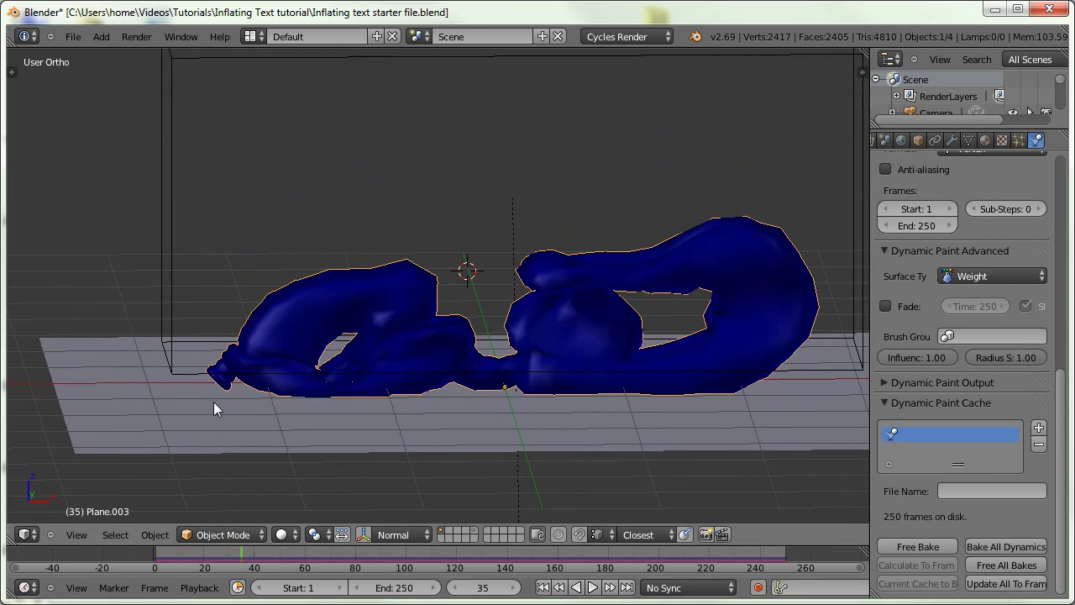
pyautogui.scroll(5, 258, 364)
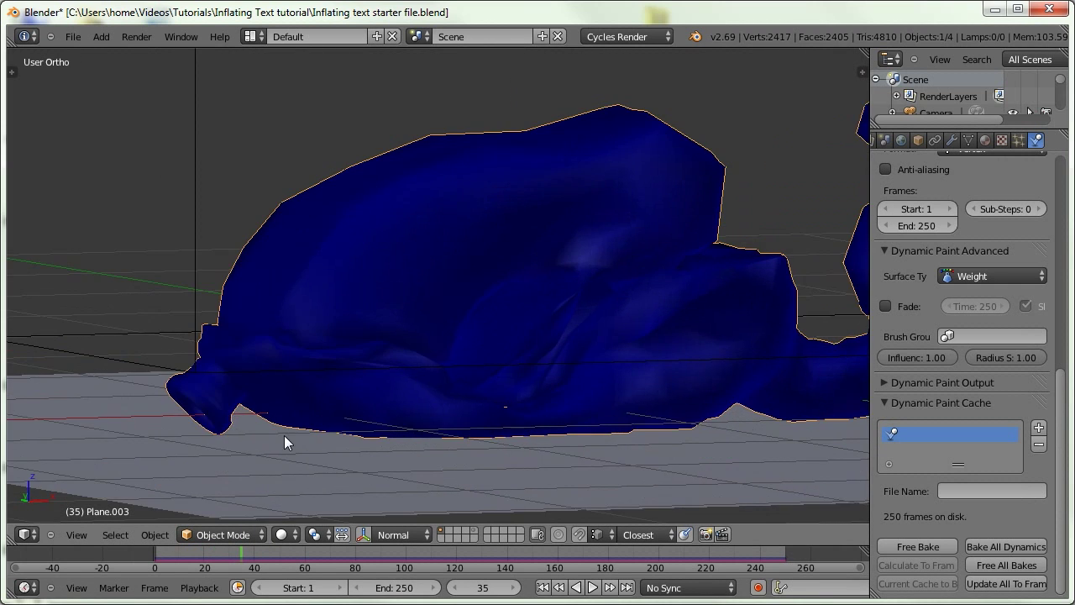
pyautogui.scroll(-2, 334, 351)
pyautogui.moveTo(250, 555); pyautogui.dragTo(231, 537)
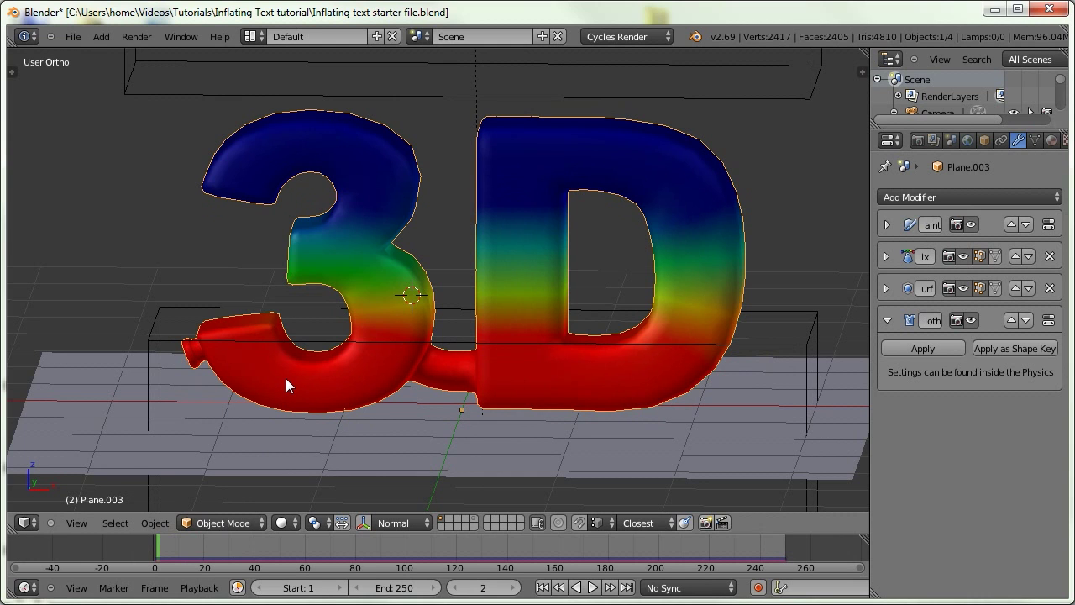
pyautogui.moveTo(169, 554); pyautogui.dragTo(587, 539)
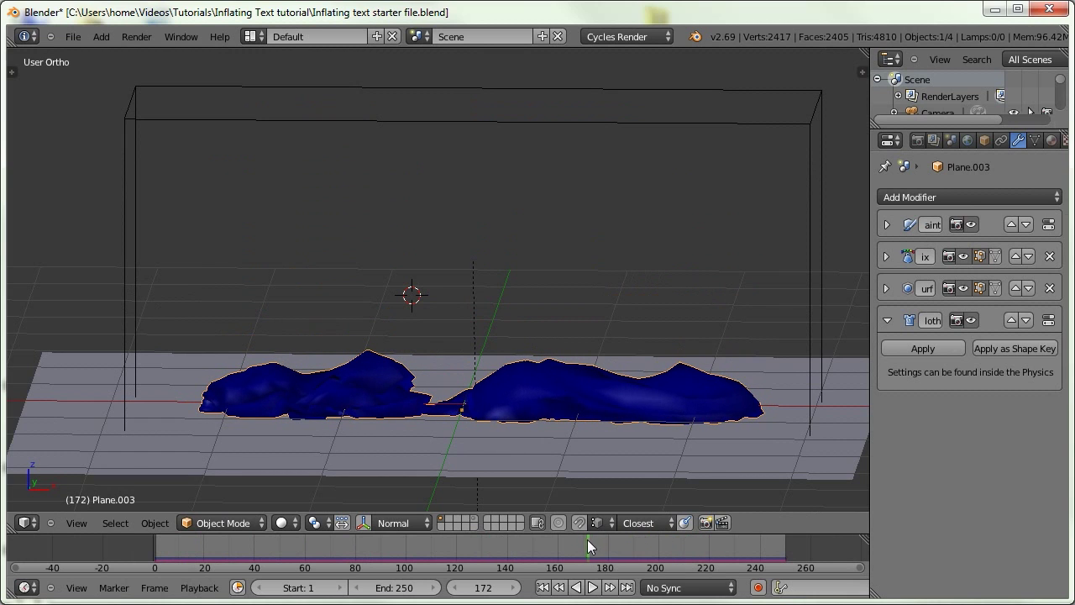
# Add a second Subdivision Surface modifier below the Cloth modifier, with View and Render subdivisions at 1.
pyautogui.click(923, 198)
pyautogui.click(698, 472)
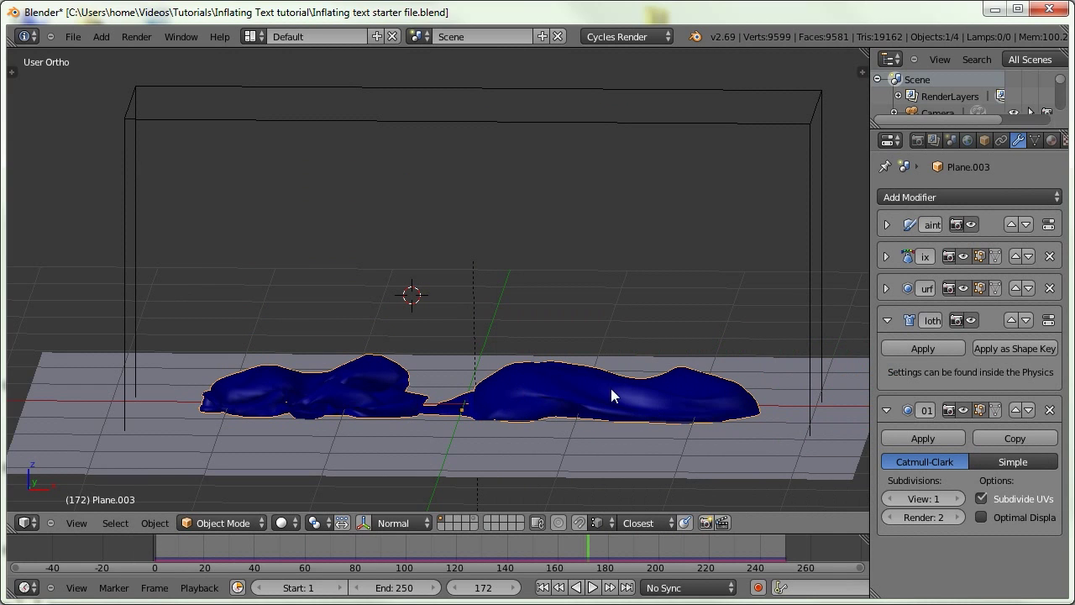
pyautogui.click(886, 516)
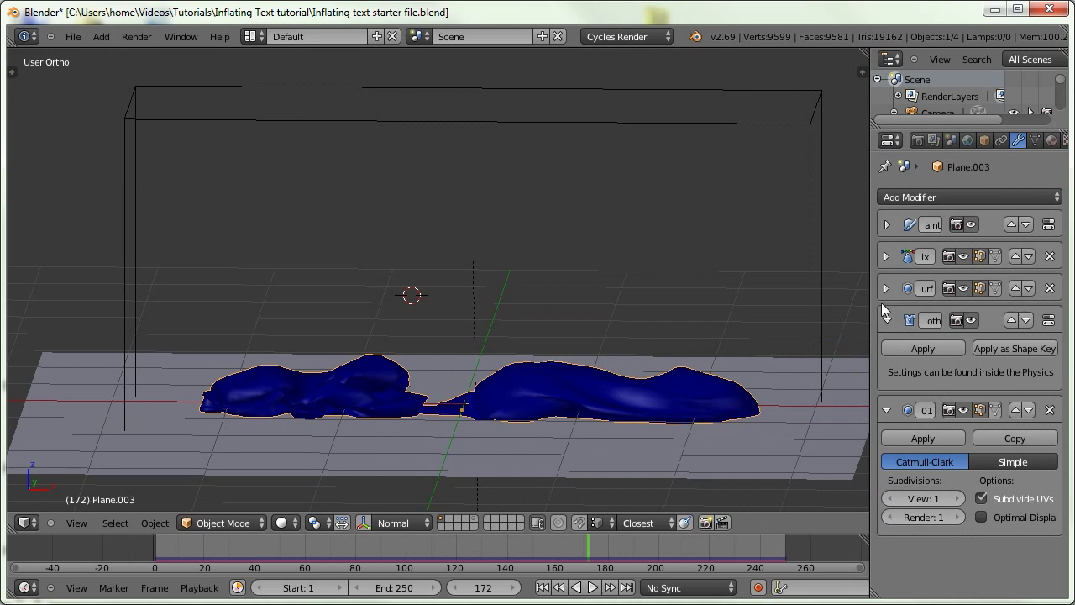
pyautogui.click(886, 288)
pyautogui.click(886, 288)
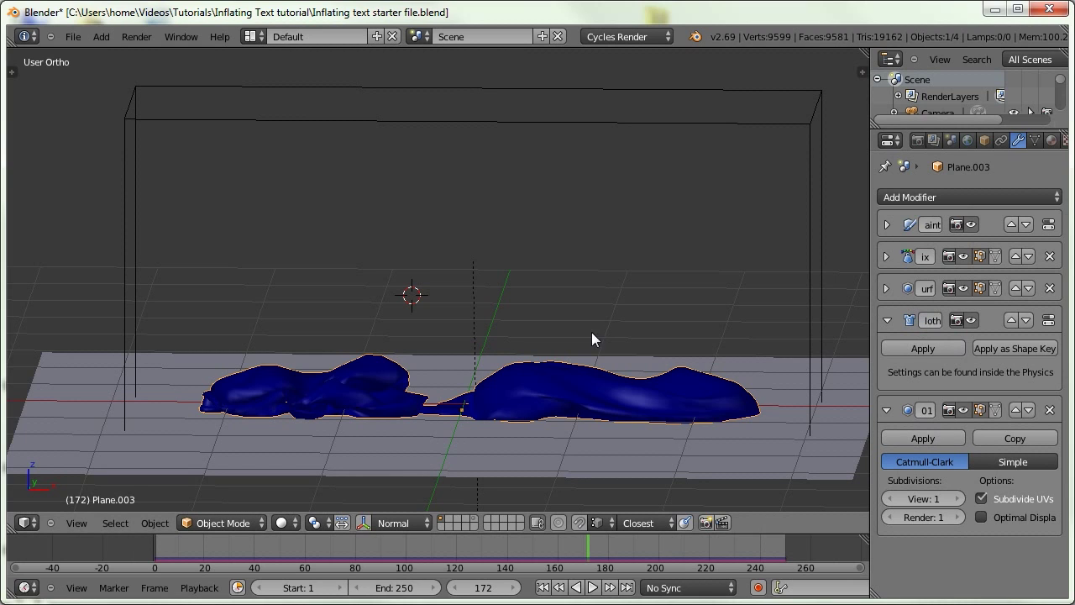
# Scrub the animation back to frame 3 to check the smoothed text at different stages of inflation.
pyautogui.moveTo(593, 547); pyautogui.dragTo(299, 507)
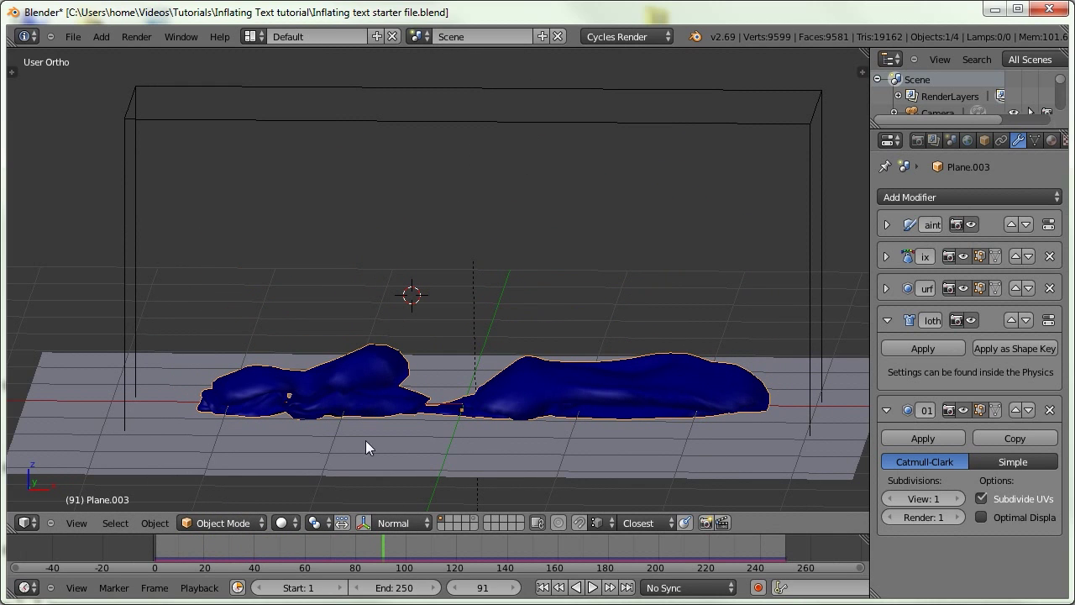
pyautogui.moveTo(373, 552); pyautogui.dragTo(235, 525)
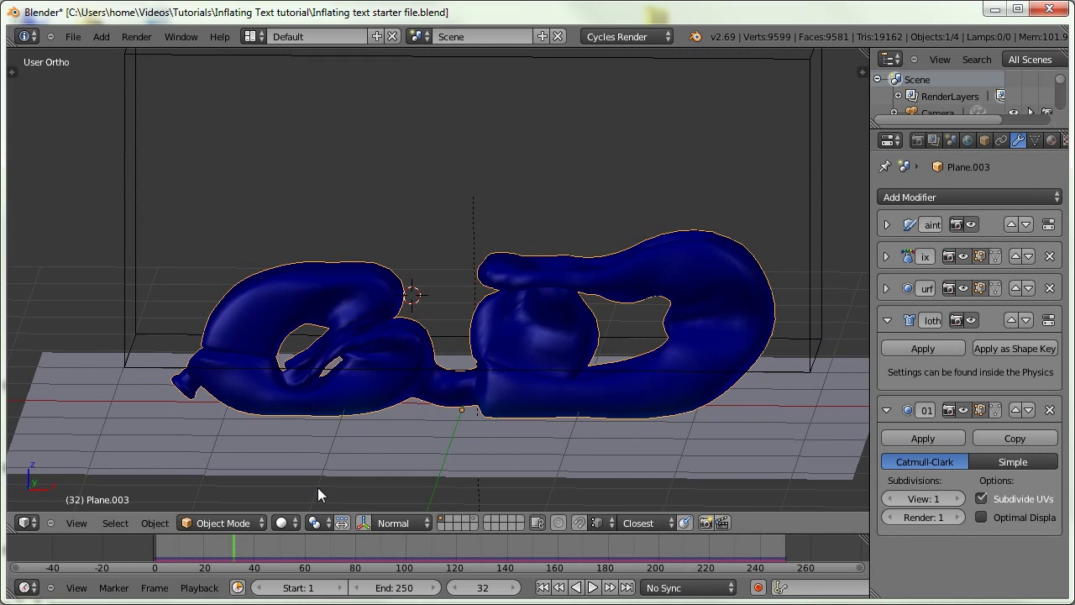
pyautogui.moveTo(244, 547); pyautogui.dragTo(225, 542)
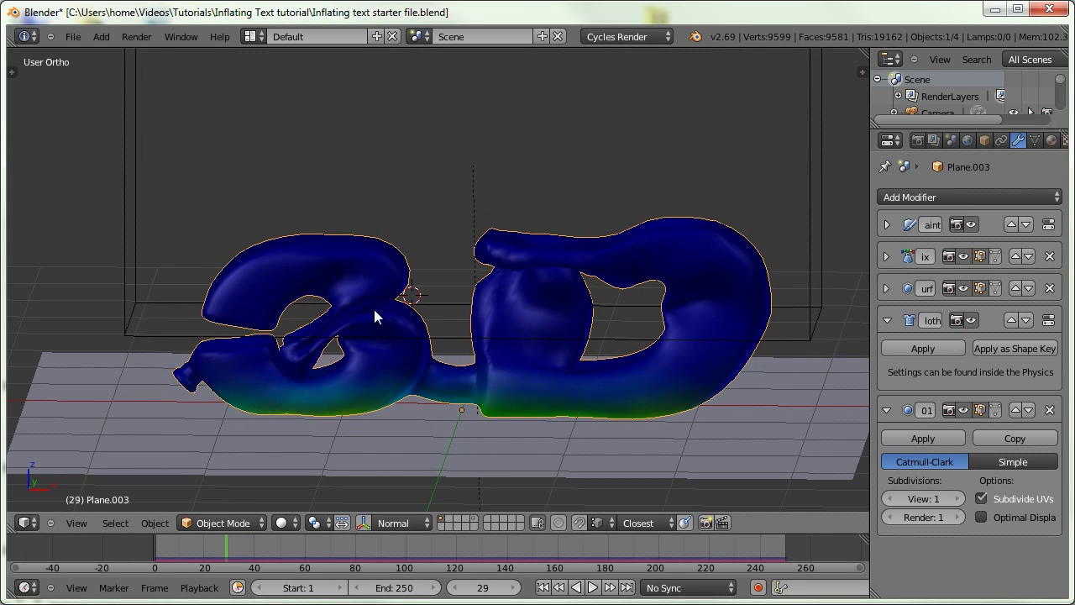
pyautogui.moveTo(201, 538)
pyautogui.mouseDown()
pyautogui.moveTo(236, 539)
pyautogui.moveTo(161, 529)
pyautogui.mouseUp()
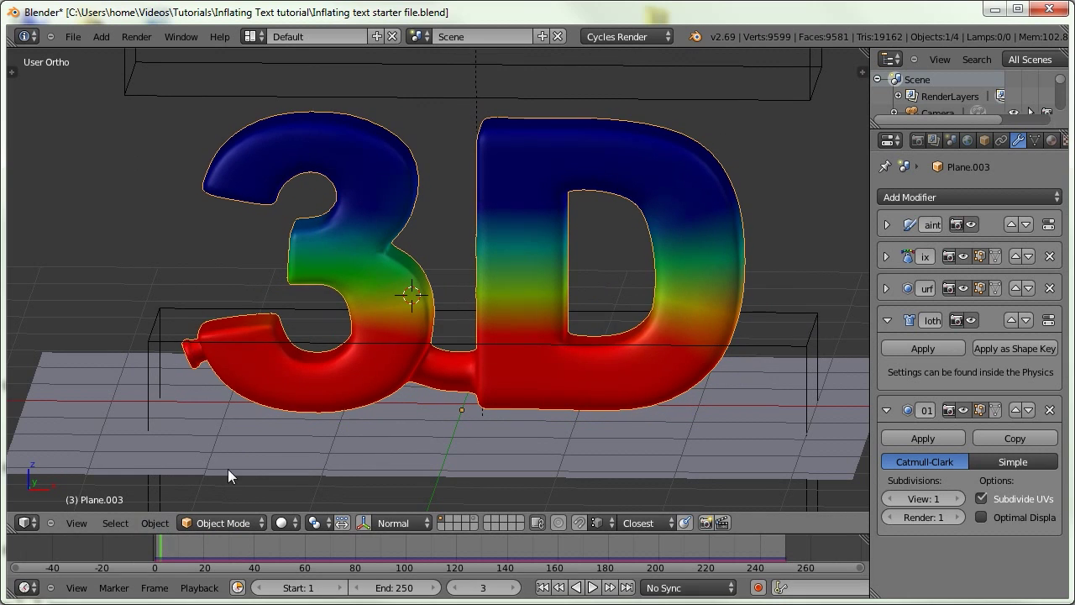
# Scrub forward through the deflated stages of the text and settle on frame 140.
pyautogui.moveTo(453, 275); pyautogui.dragTo(440, 259, button='middle')
pyautogui.scroll(-4, 440, 259)
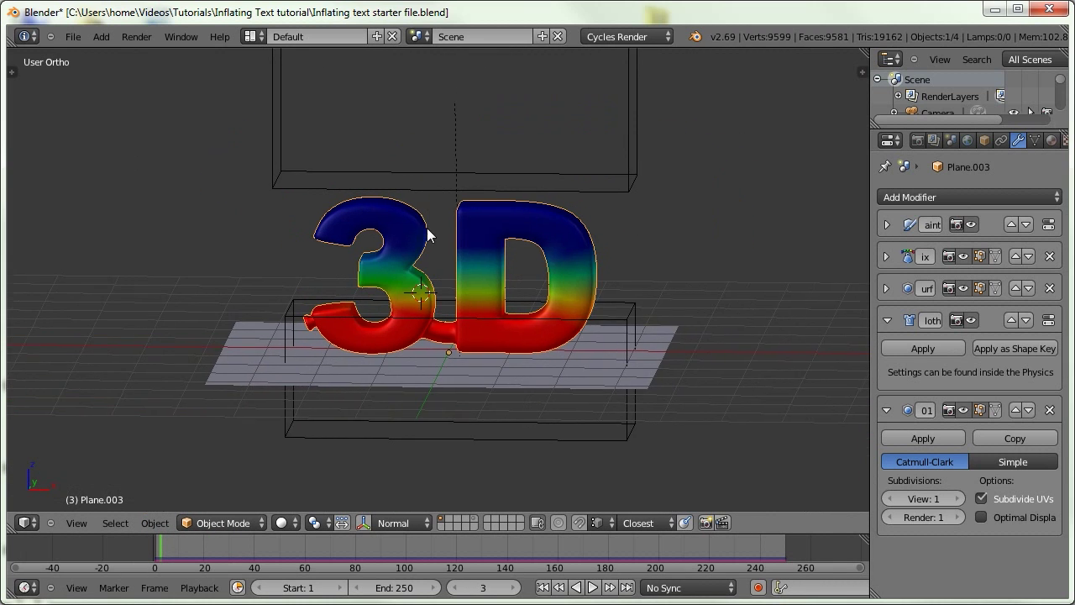
pyautogui.scroll(2, 422, 269)
pyautogui.click(171, 550)
pyautogui.moveTo(171, 550); pyautogui.dragTo(498, 535)
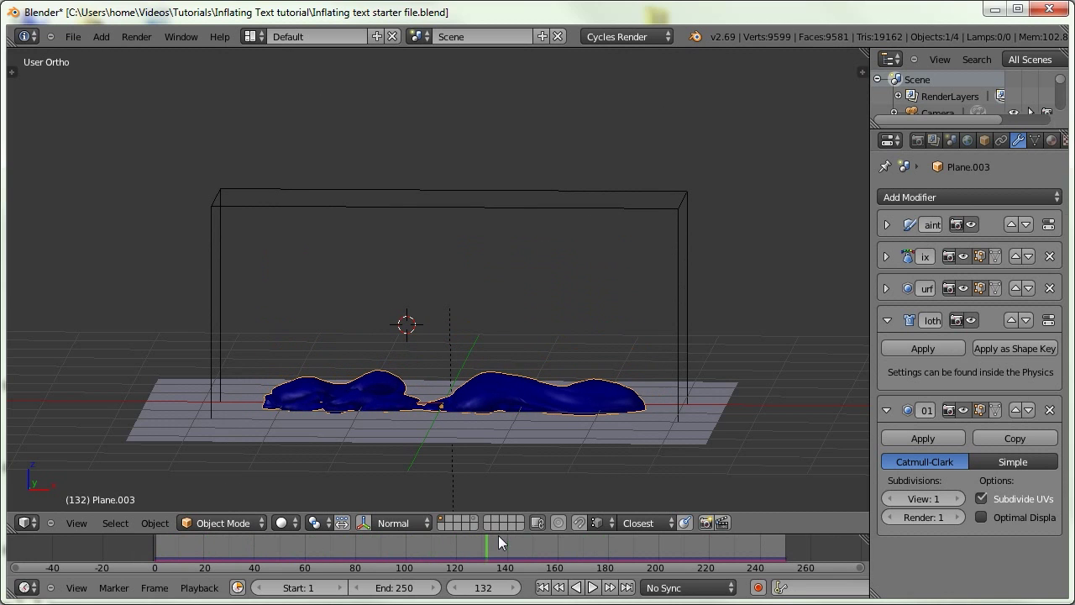
pyautogui.scroll(2, 381, 324)
pyautogui.moveTo(381, 324); pyautogui.dragTo(390, 336, button='middle')
pyautogui.moveTo(497, 549)
pyautogui.mouseDown()
pyautogui.moveTo(790, 542)
pyautogui.moveTo(502, 541)
pyautogui.mouseUp()
pyautogui.press('Left')
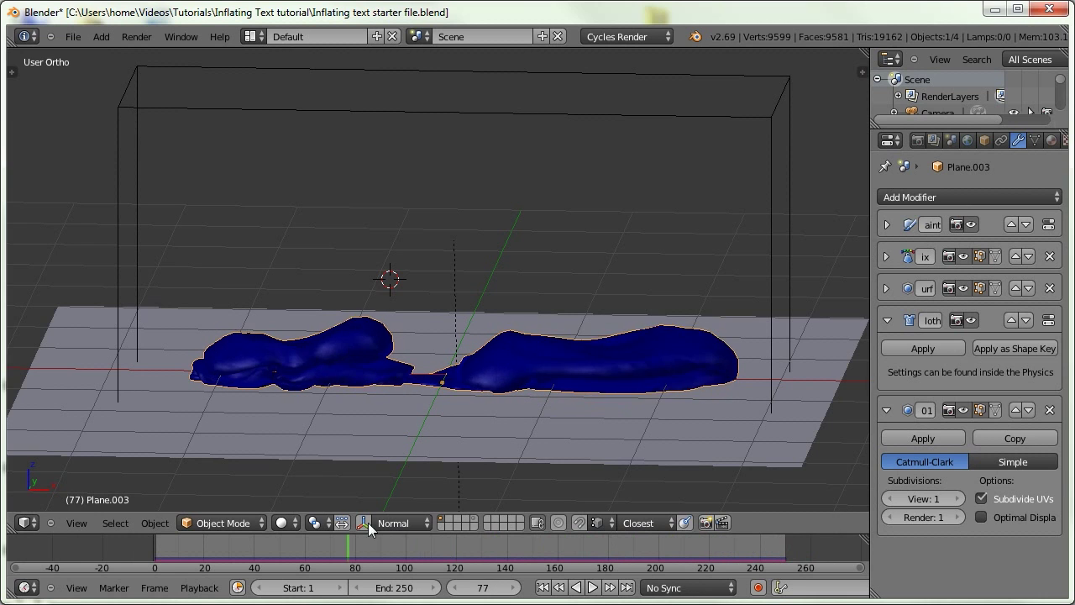
pyautogui.press('Right')
pyautogui.press('Right')
pyautogui.press('Right')
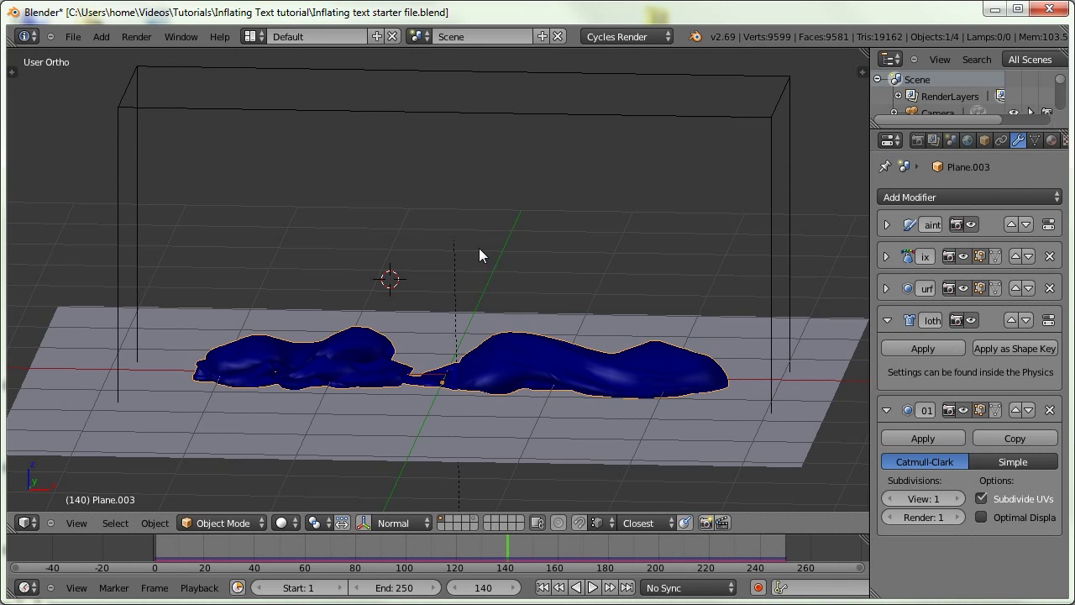
# Duplicate the 3D text in place and hide the duplicate.
pyautogui.hotkey('shift', 'd')
pyautogui.rightClick(440, 312)
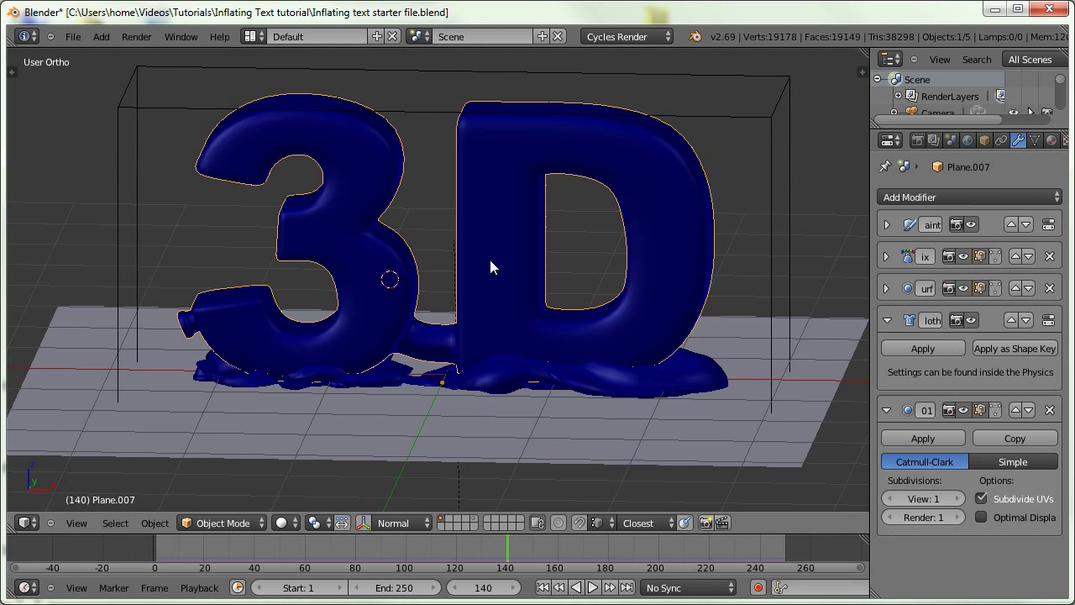
pyautogui.hotkey('ctrl', 'z')
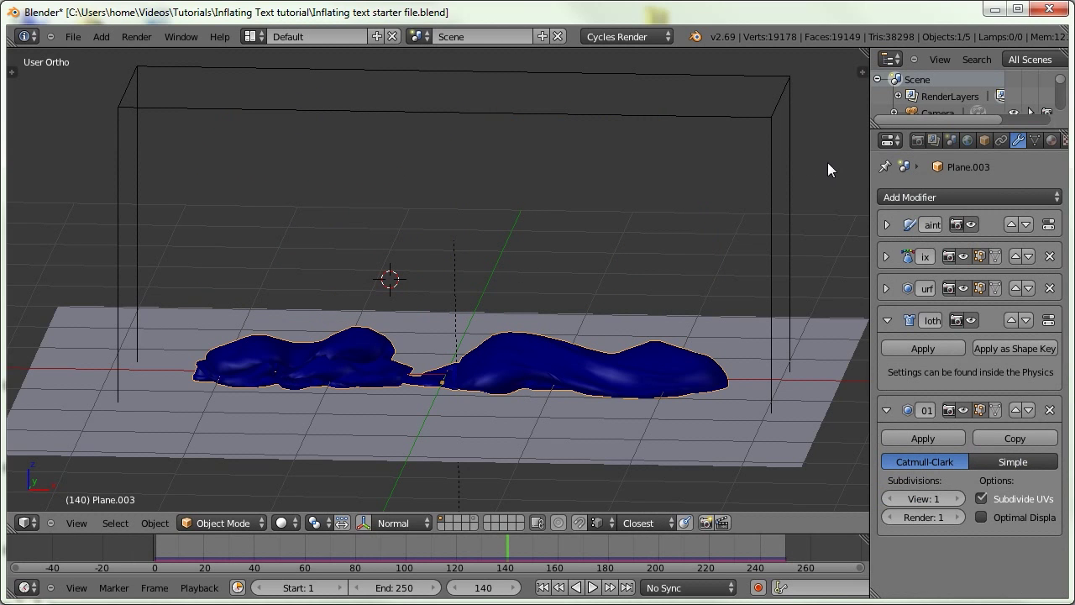
# Apply the first Subdivision Surface modifier and the Cloth modifier on the original deflated text.
pyautogui.click(886, 288)
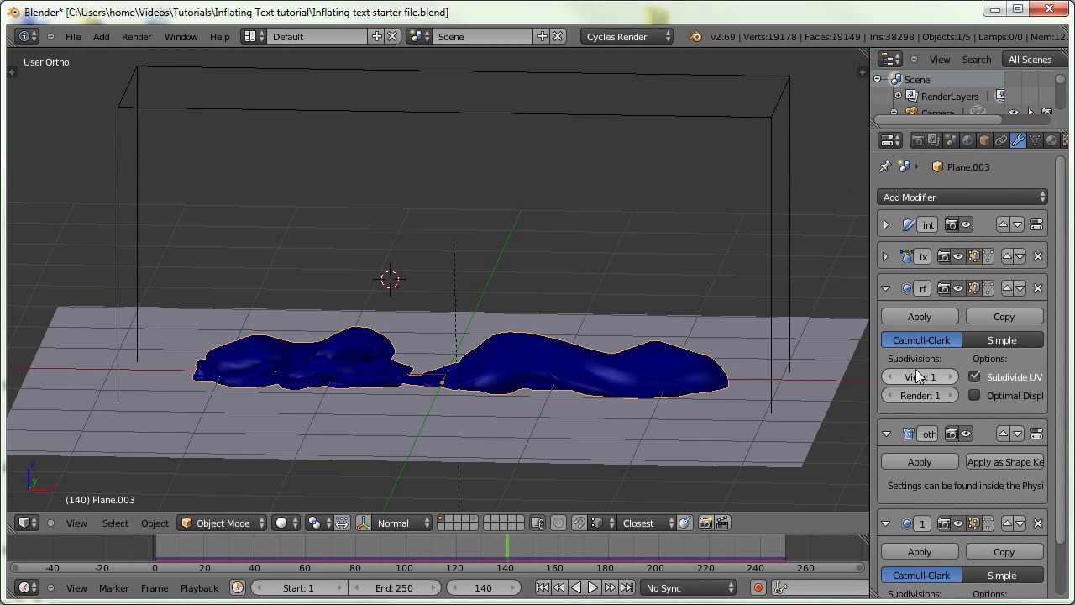
pyautogui.click(906, 314)
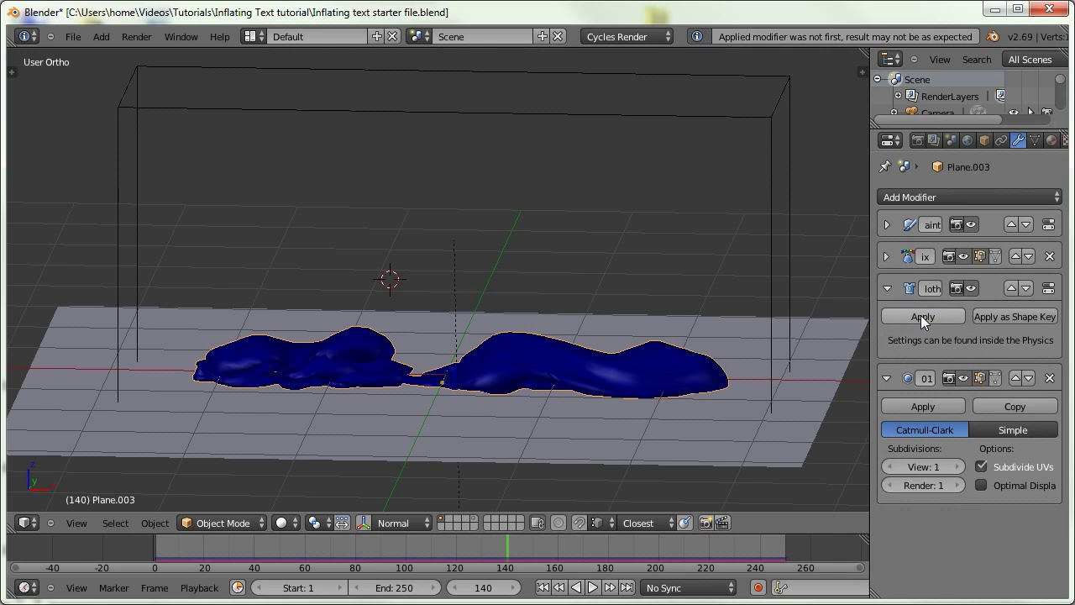
pyautogui.click(915, 316)
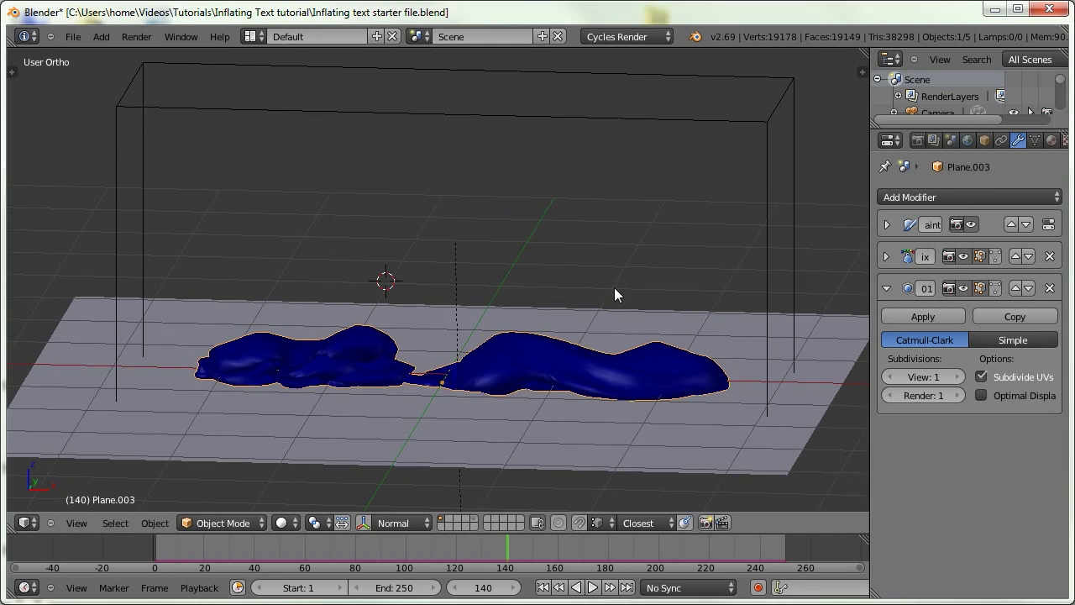
# Remove the Vertex Weight Mix modifier, the remaining Subdivision Surface modifier and the Dynamic Paint physics from the deflated text.
pyautogui.moveTo(616, 288); pyautogui.dragTo(619, 296, button='middle')
pyautogui.moveTo(475, 273)
pyautogui.mouseDown(button='middle')
pyautogui.moveTo(491, 266)
pyautogui.moveTo(475, 294)
pyautogui.mouseUp(button='middle')
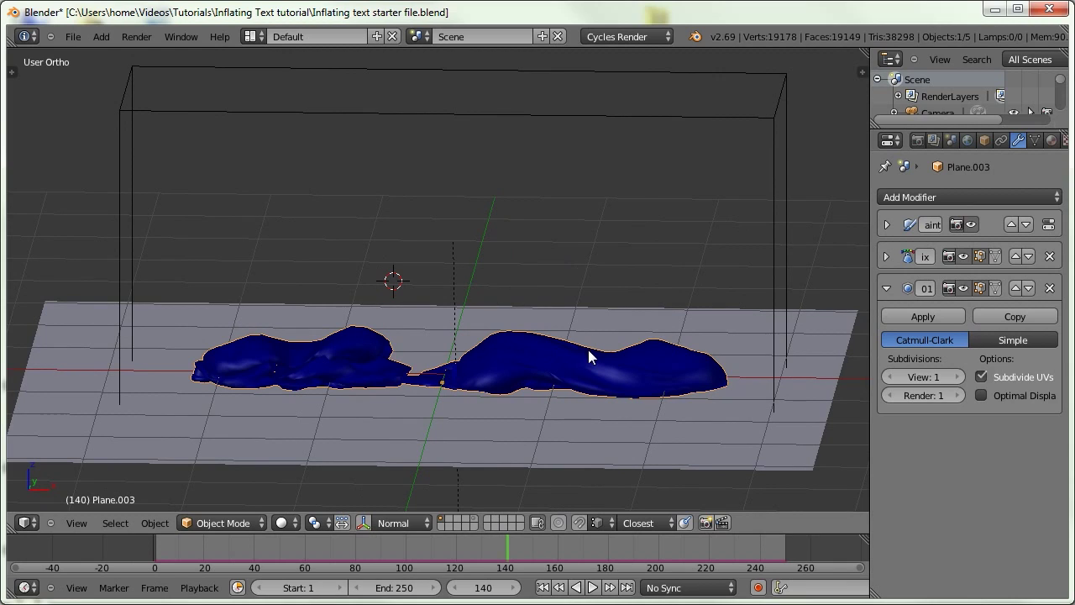
pyautogui.click(1050, 256)
pyautogui.click(1049, 256)
pyautogui.click(1048, 224)
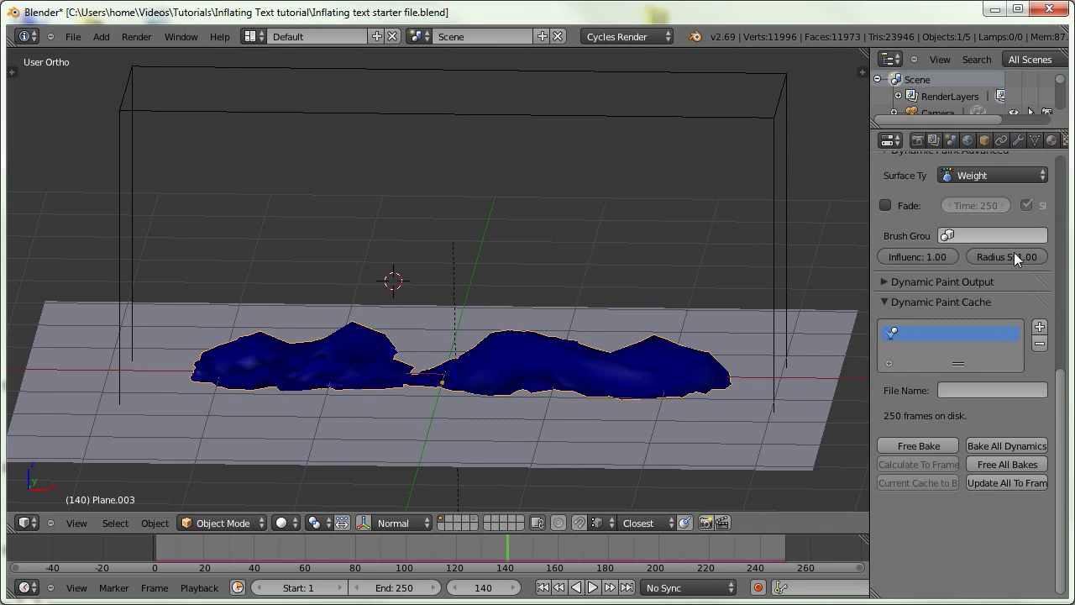
pyautogui.scroll(6, 966, 528)
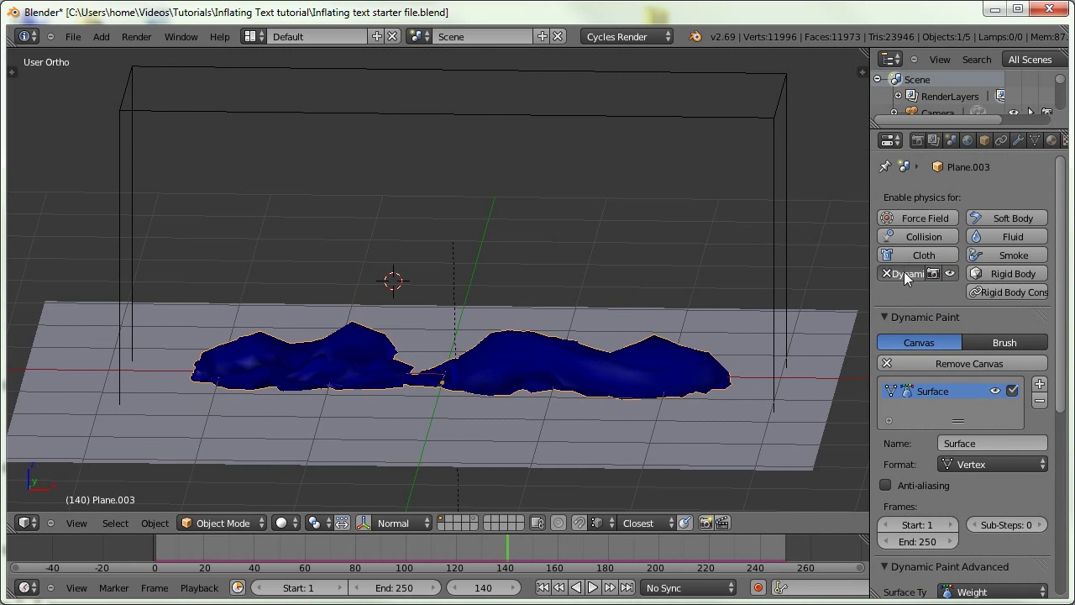
pyautogui.click(957, 273)
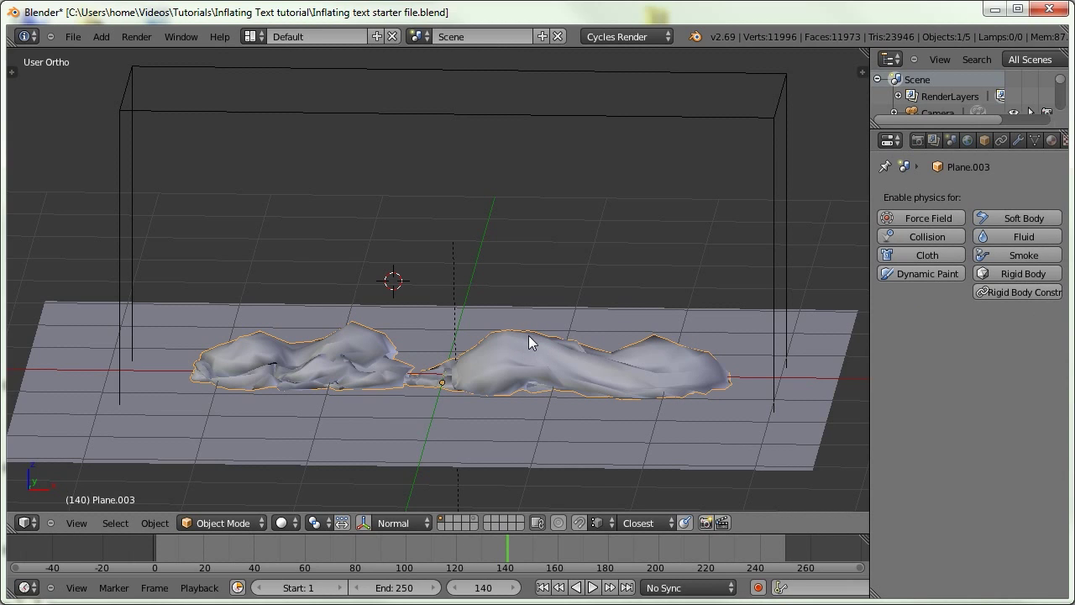
# Move the deflated text mesh to layer 2 and unhide the duplicated 3D text.
pyautogui.press('m')
pyautogui.press('2')
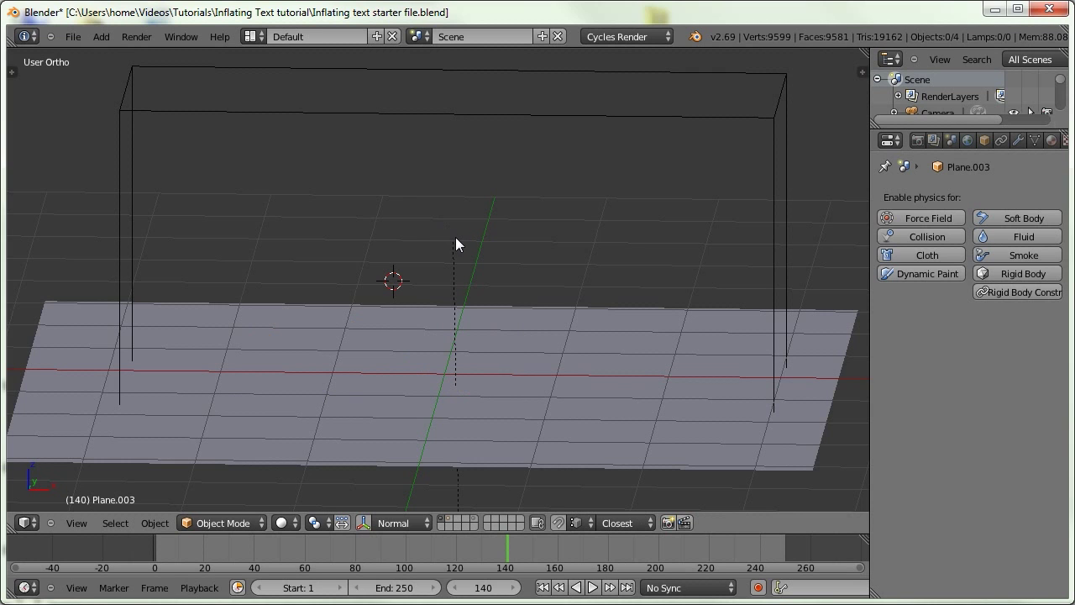
pyautogui.hotkey('ctrl', 'z')
pyautogui.hotkey('alt', 'h')
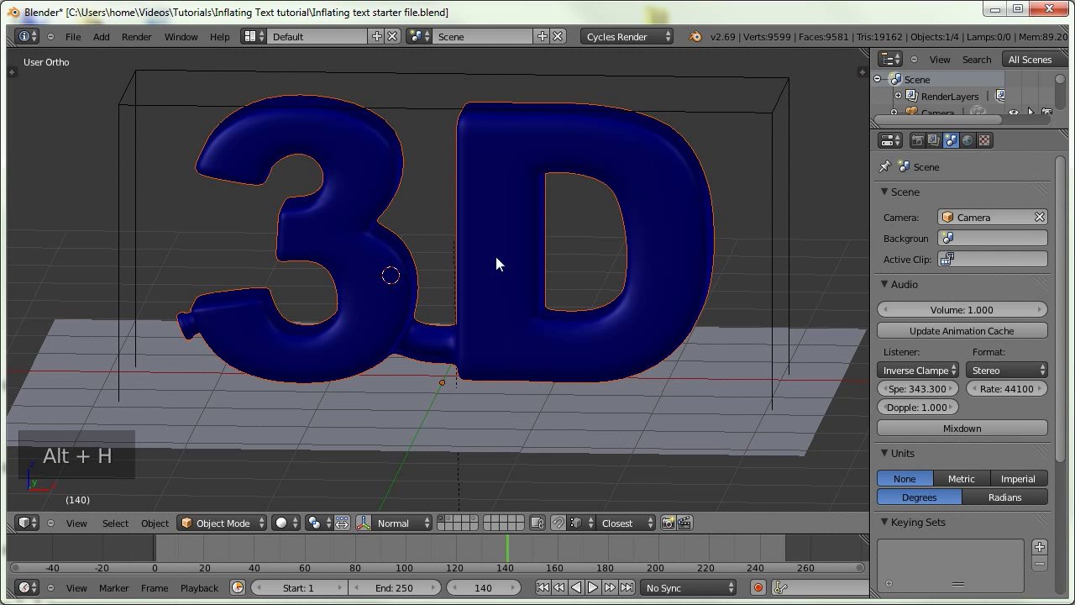
# Set the end frame of the duplicated text's Dynamic Paint surface to 140.
pyautogui.rightClick(500, 248)
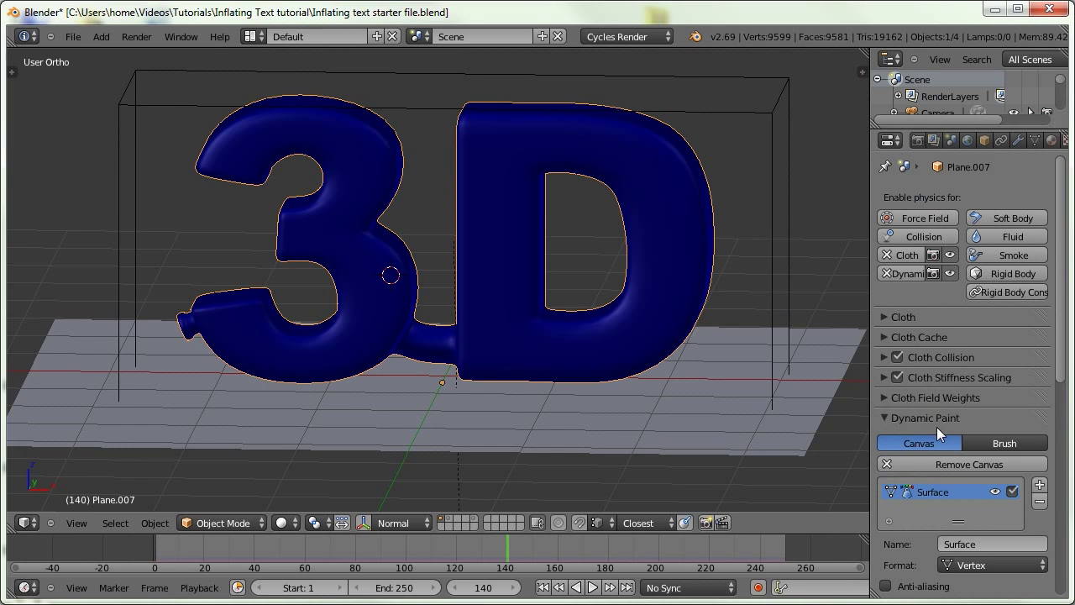
pyautogui.scroll(-7, 936, 428)
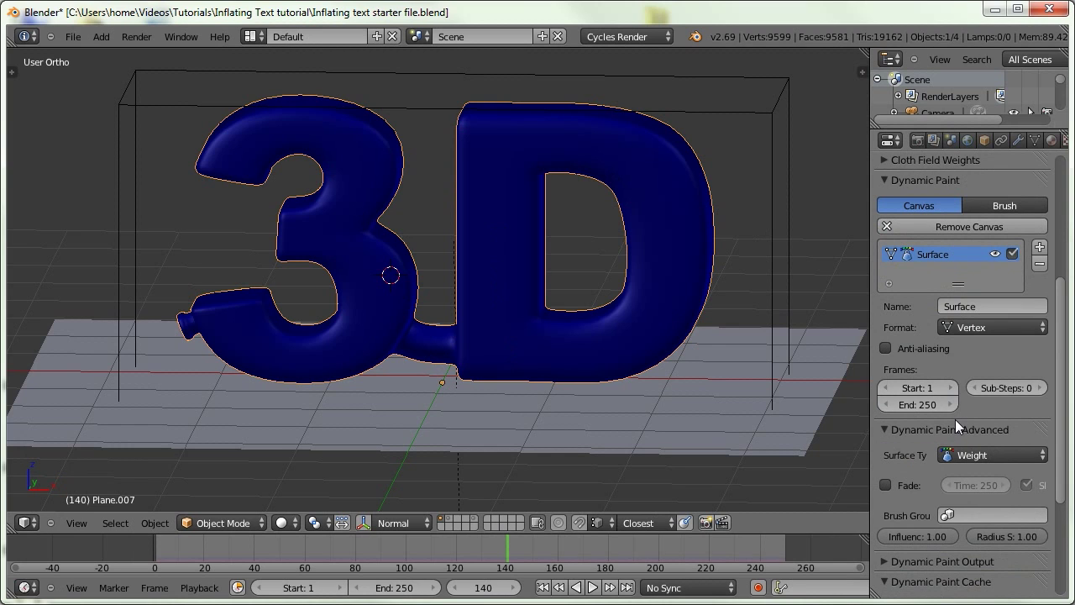
pyautogui.scroll(2, 955, 419)
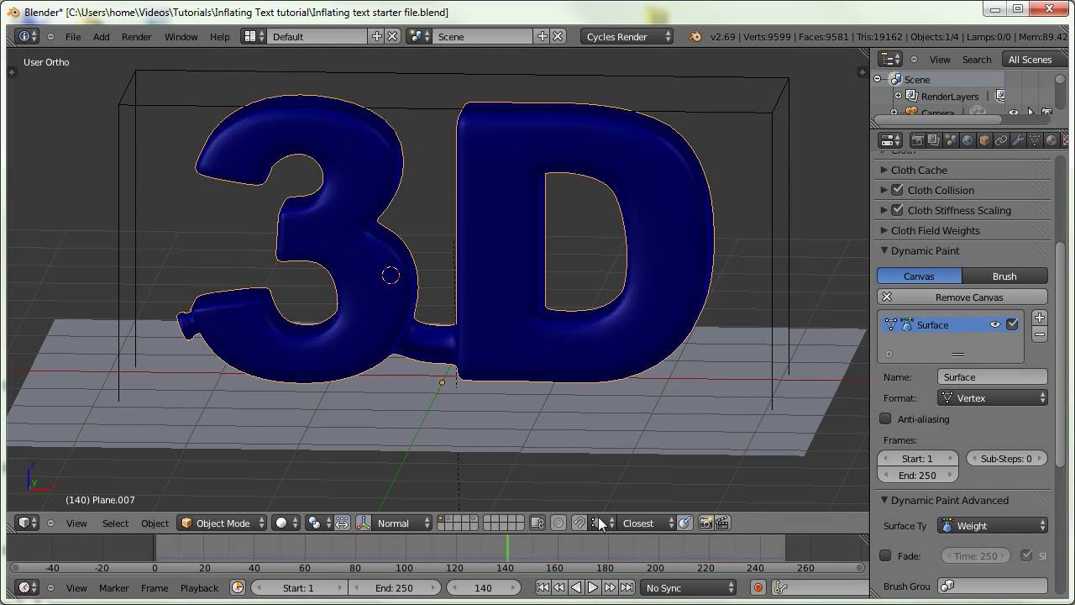
pyautogui.scroll(-4, 953, 457)
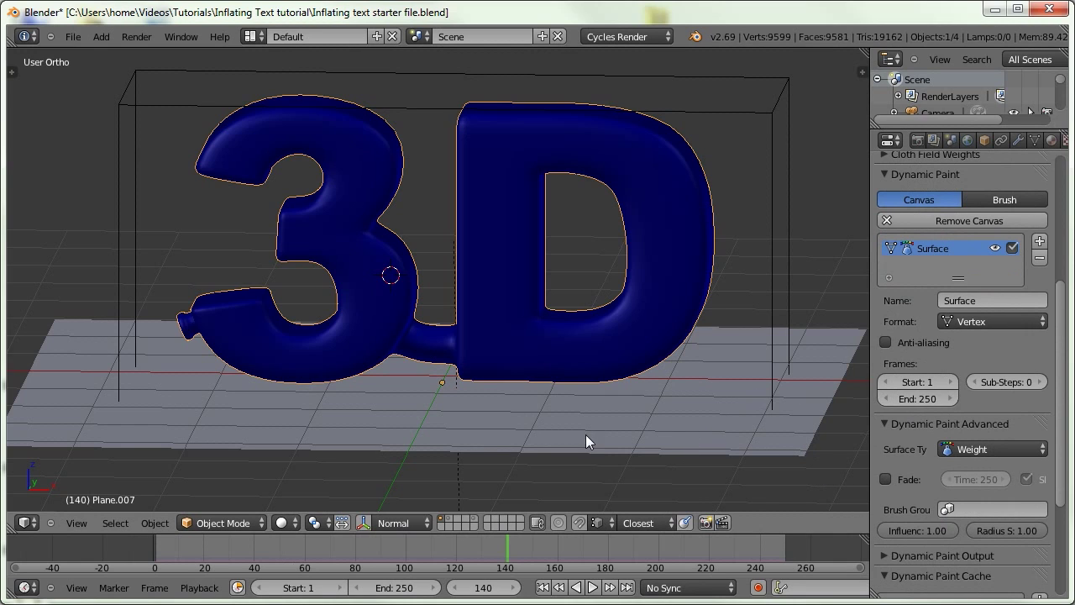
pyautogui.click(918, 399)
pyautogui.write('140')
pyautogui.press('Return')
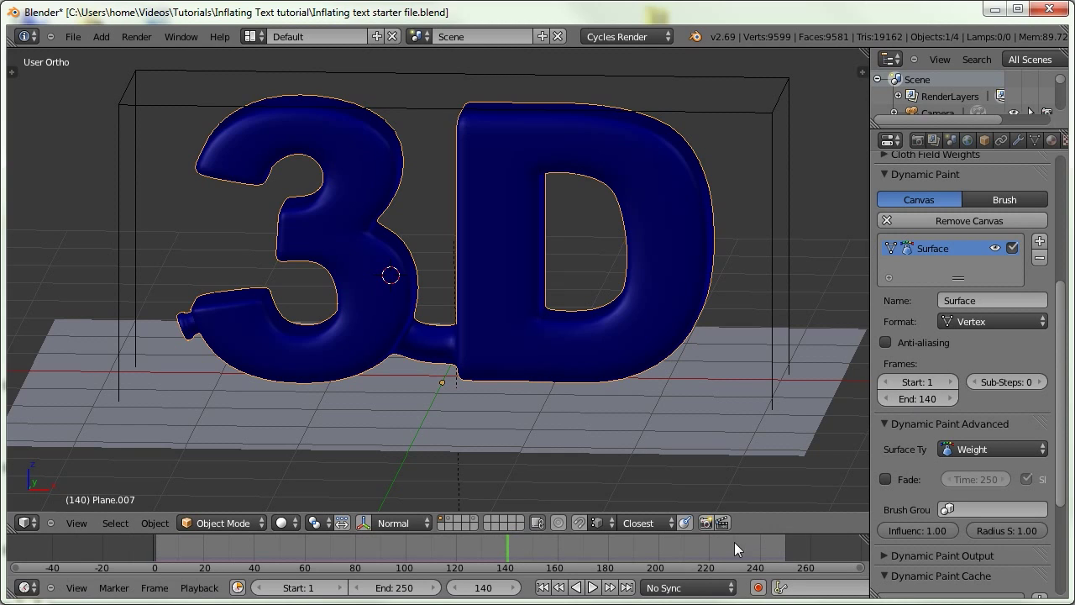
# Set the end frame of the text's Cloth cache to 140 and bake all dynamics.
pyautogui.scroll(5, 938, 477)
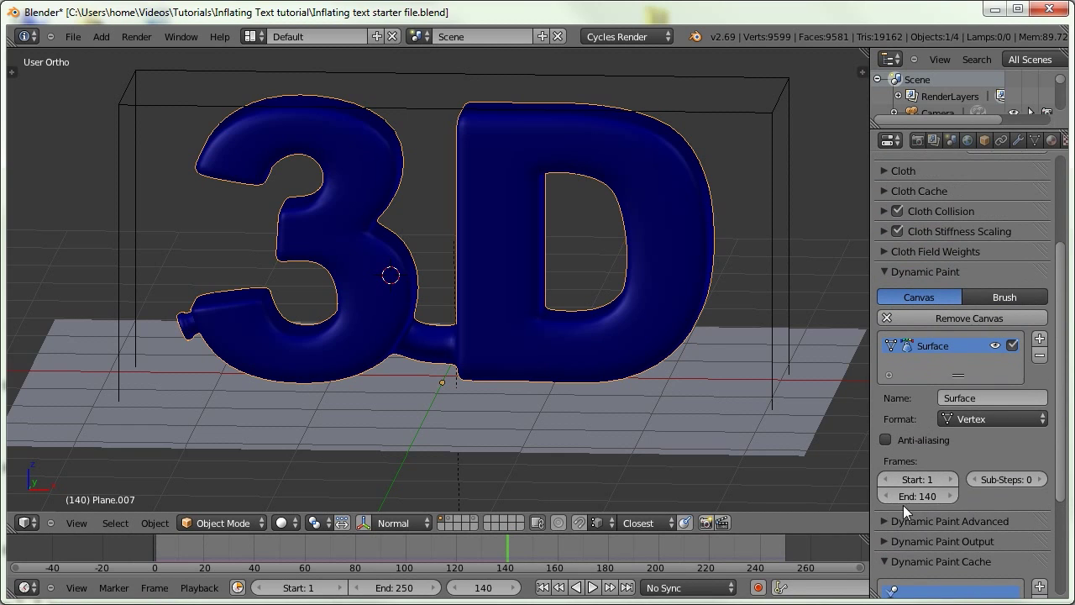
pyautogui.scroll(6, 910, 495)
pyautogui.click(899, 335)
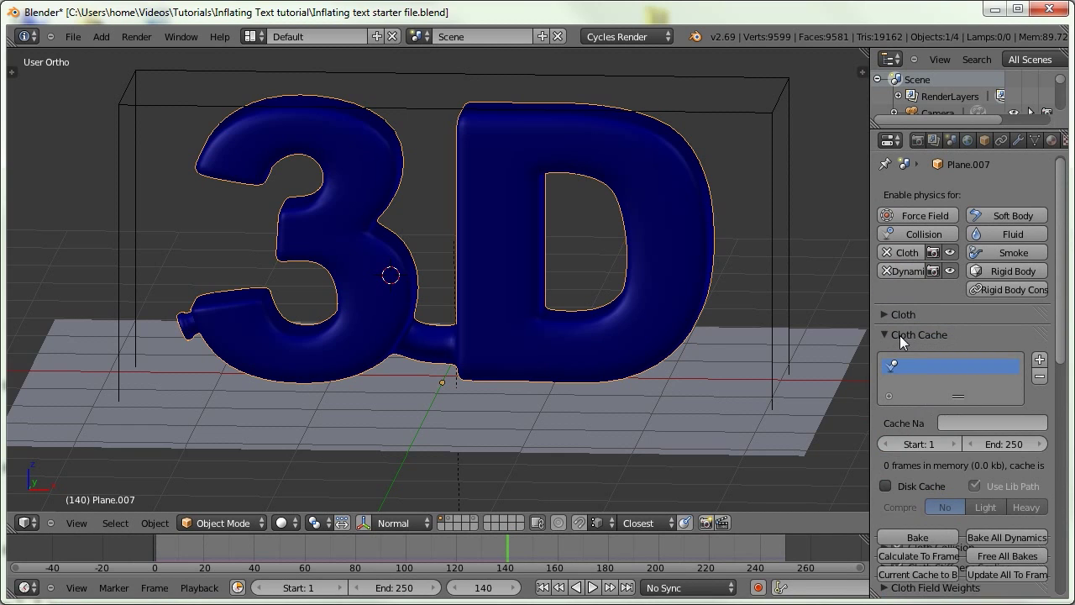
pyautogui.click(1011, 443)
pyautogui.write('140')
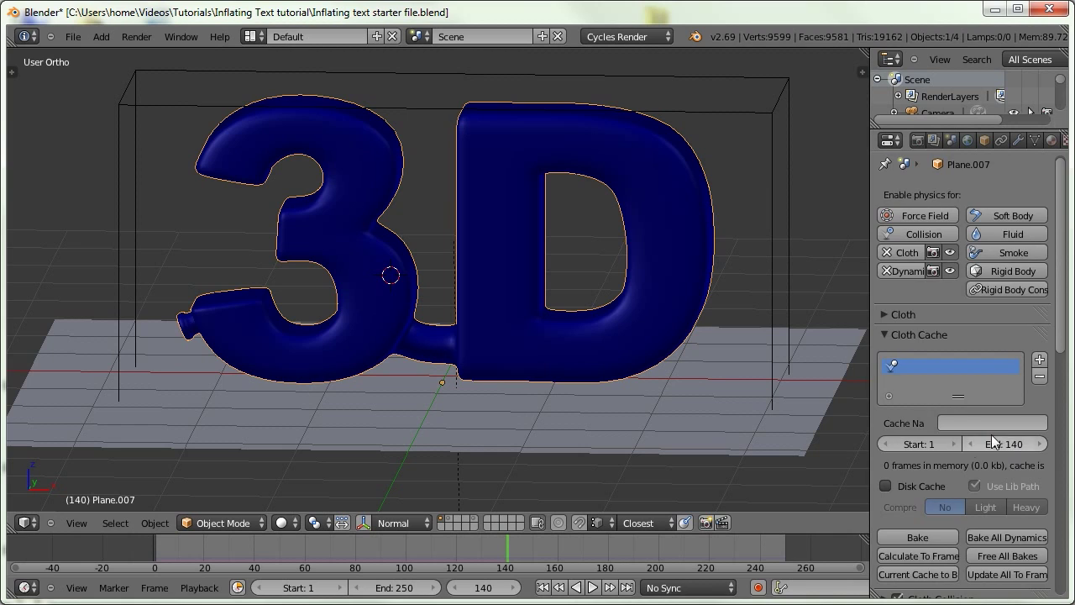
pyautogui.press('Return')
pyautogui.scroll(-5, 951, 360)
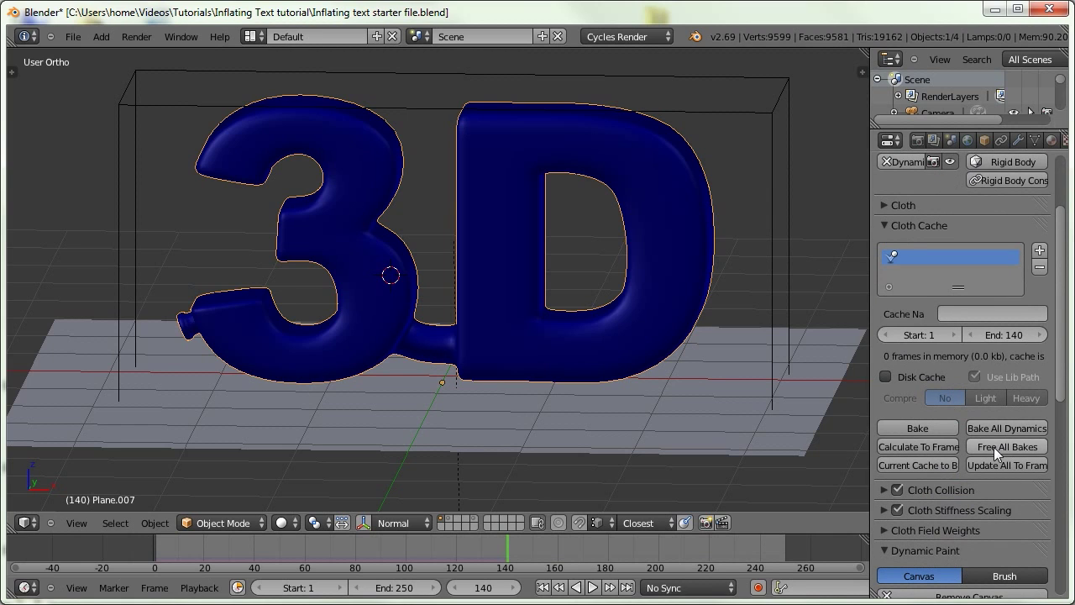
pyautogui.click(988, 428)
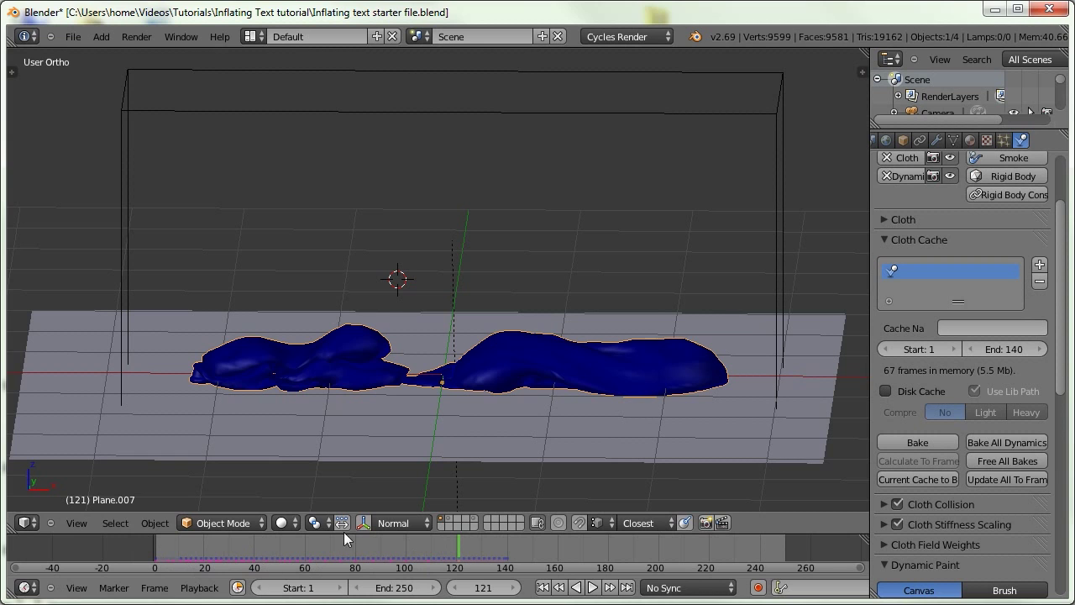
# Go to frame 120, duplicate the collapsed text in place, hide the duplicate and select the collapsed original.
pyautogui.click(212, 554)
pyautogui.moveTo(246, 552); pyautogui.dragTo(494, 552)
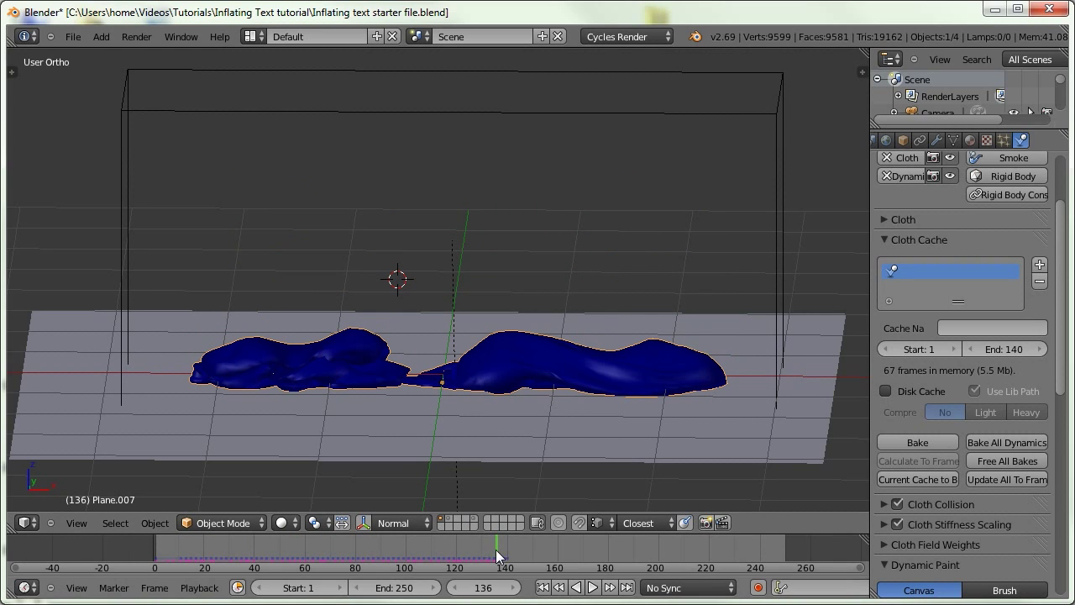
pyautogui.moveTo(501, 550); pyautogui.dragTo(347, 543)
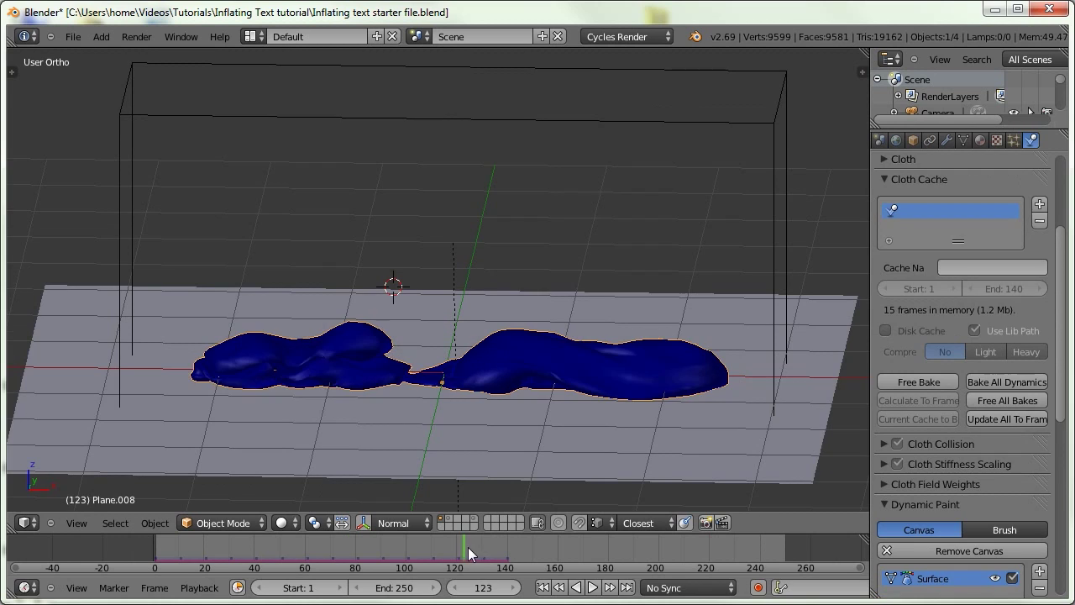
pyautogui.moveTo(468, 547)
pyautogui.mouseDown()
pyautogui.moveTo(484, 546)
pyautogui.moveTo(456, 546)
pyautogui.mouseUp()
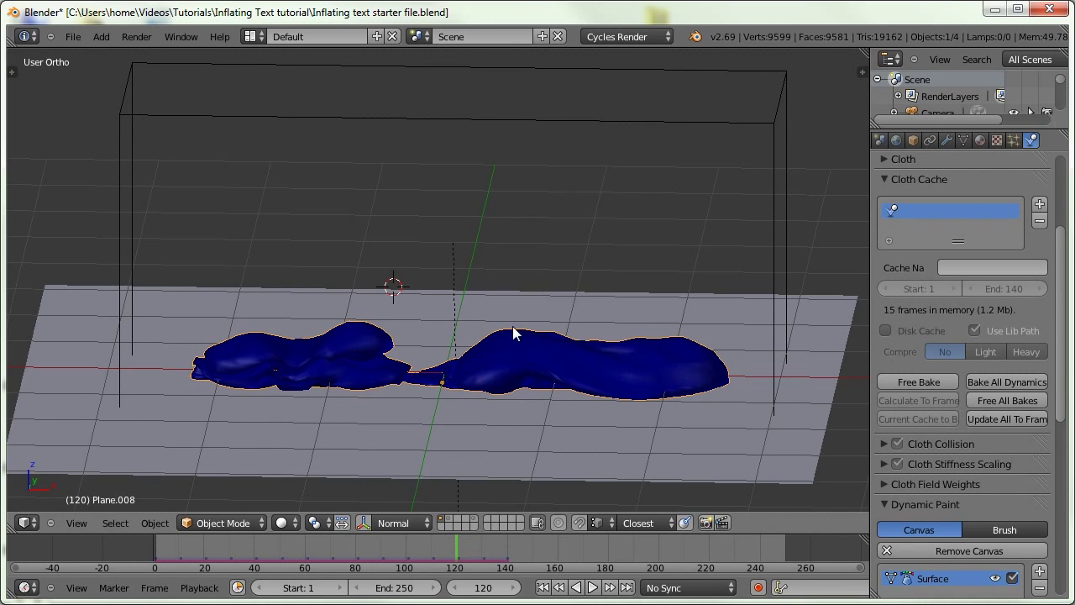
pyautogui.hotkey('shift', 'd')
pyautogui.rightClick(492, 361)
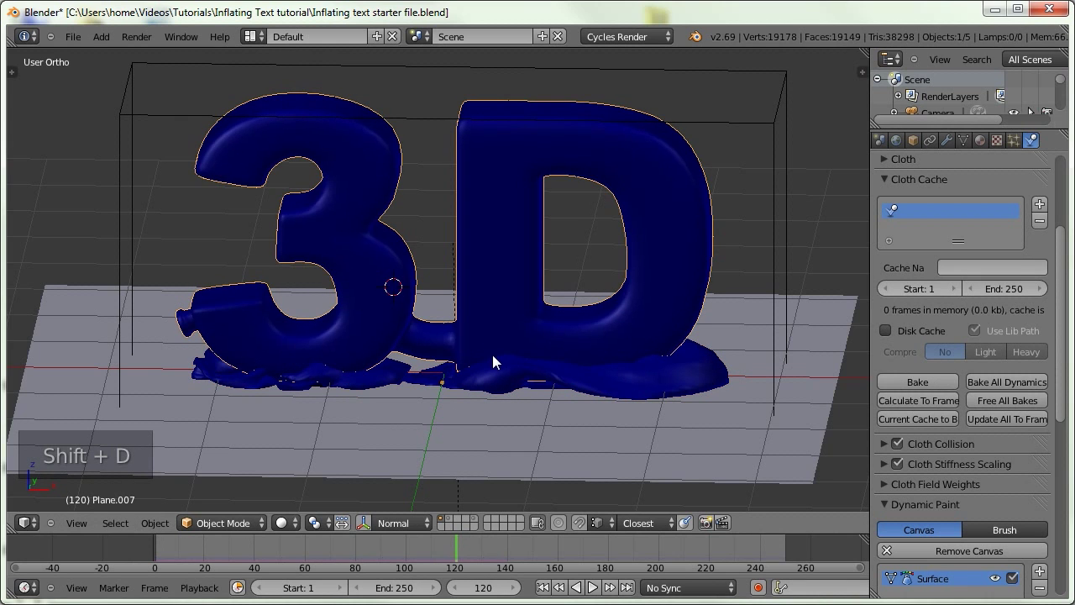
pyautogui.press('h')
pyautogui.rightClick(526, 352)
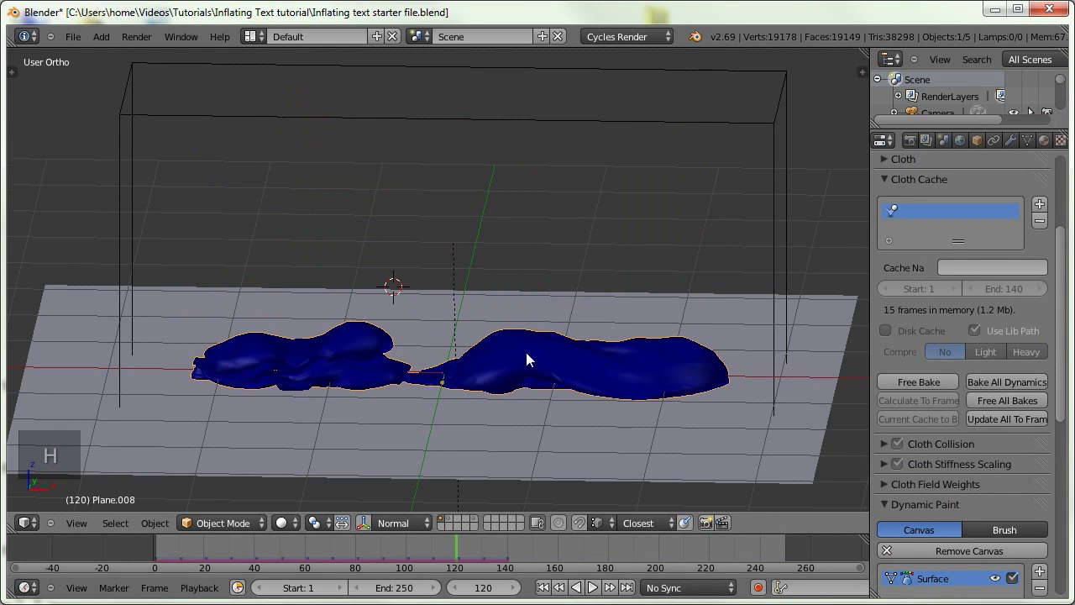
# Apply the first Subdivision Surface modifier and the Cloth modifier on the collapsed text at frame 120.
pyautogui.click(1010, 139)
pyautogui.click(885, 288)
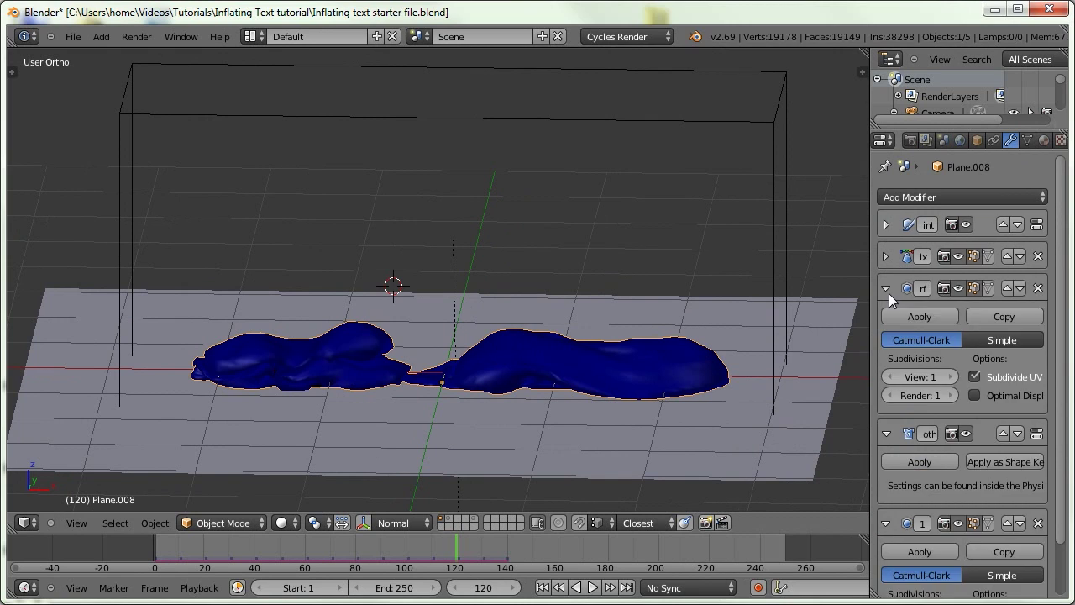
pyautogui.click(906, 316)
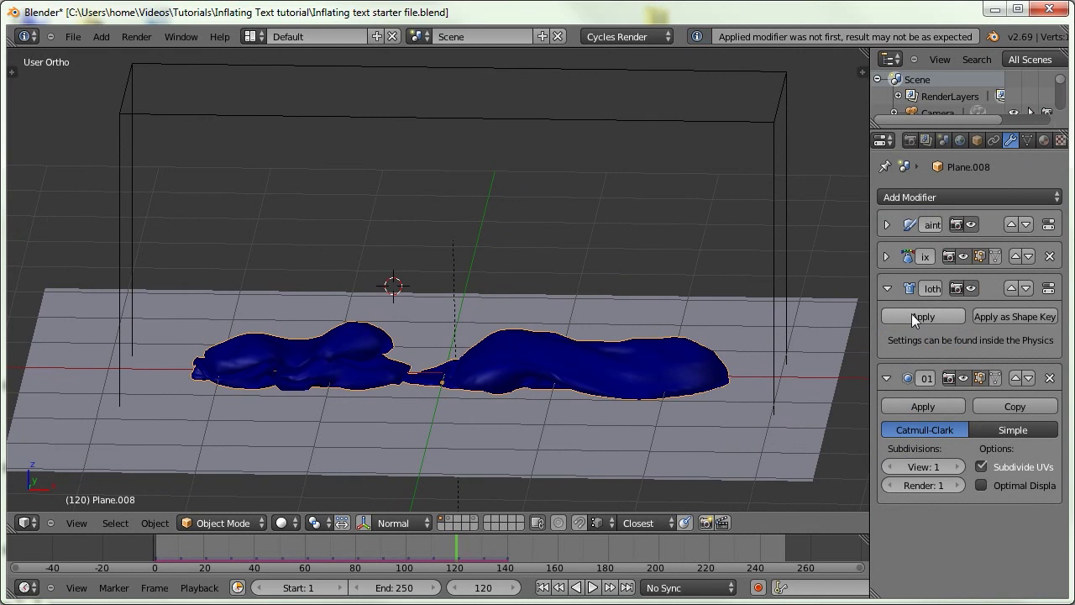
pyautogui.click(911, 313)
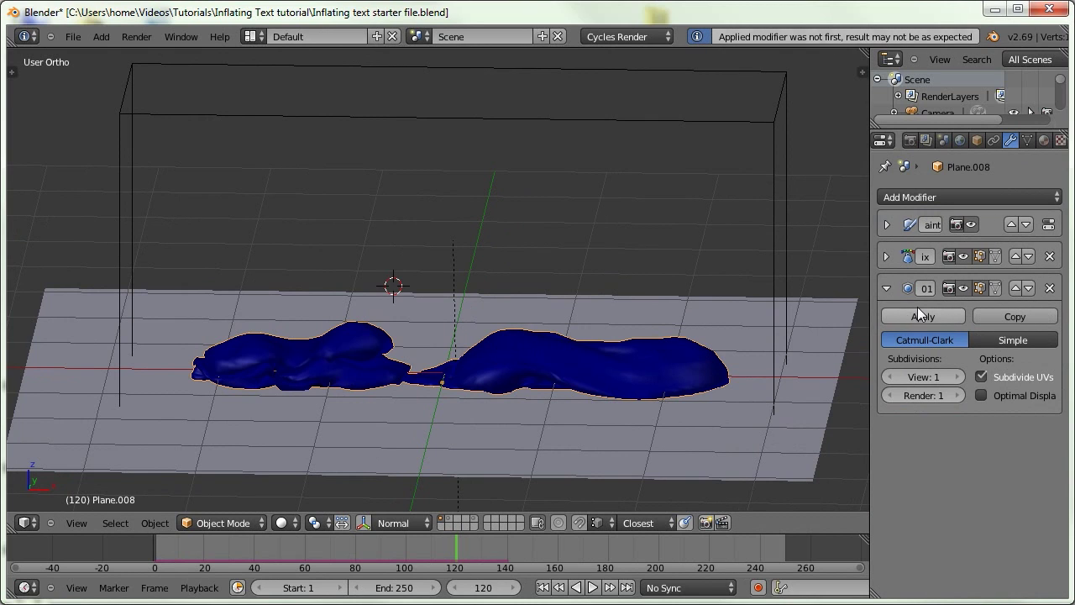
# Remove the Vertex Weight Mix modifier, the remaining Subdivision Surface modifier and the Dynamic Paint physics from the frame 120 text.
pyautogui.click(1052, 259)
pyautogui.click(1051, 260)
pyautogui.click(1048, 224)
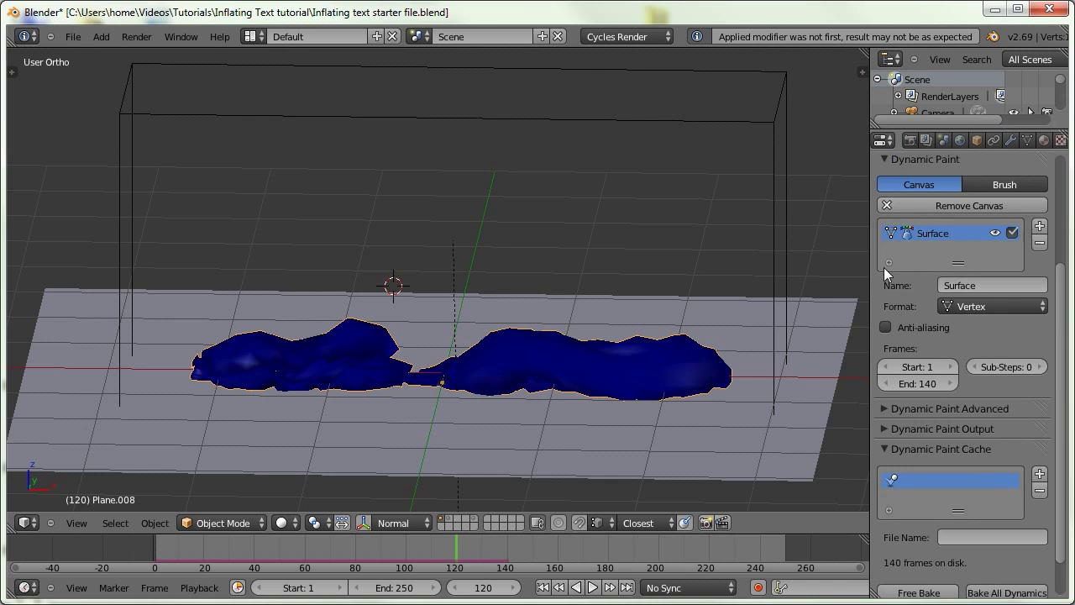
pyautogui.scroll(5, 909, 178)
pyautogui.click(890, 273)
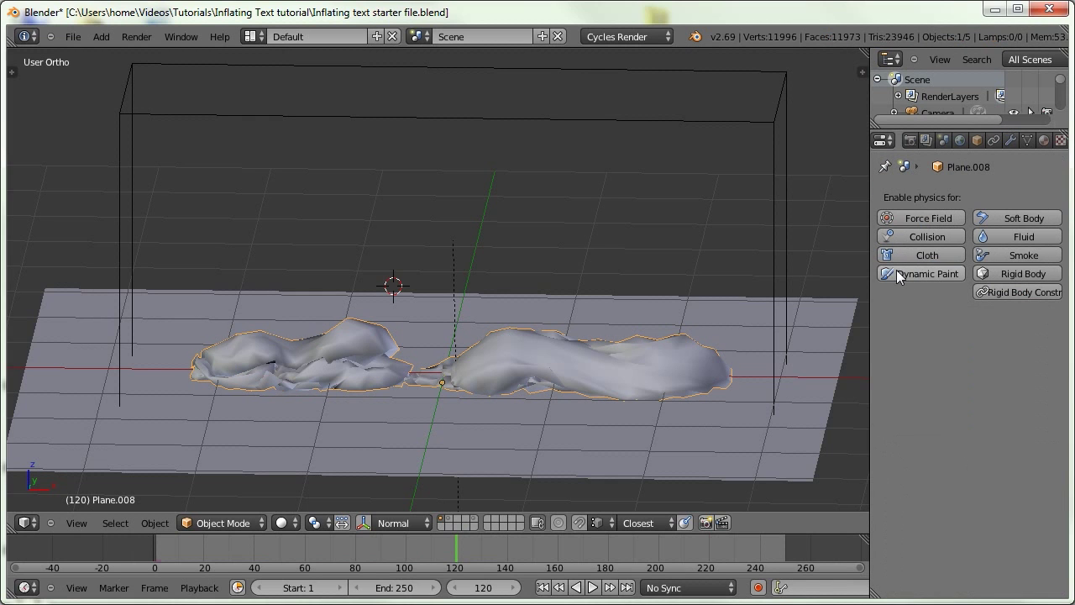
# Move the frame 120 text mesh to layer 2, then unhide and select the duplicated 3D text.
pyautogui.moveTo(440, 302); pyautogui.dragTo(442, 309, button='middle')
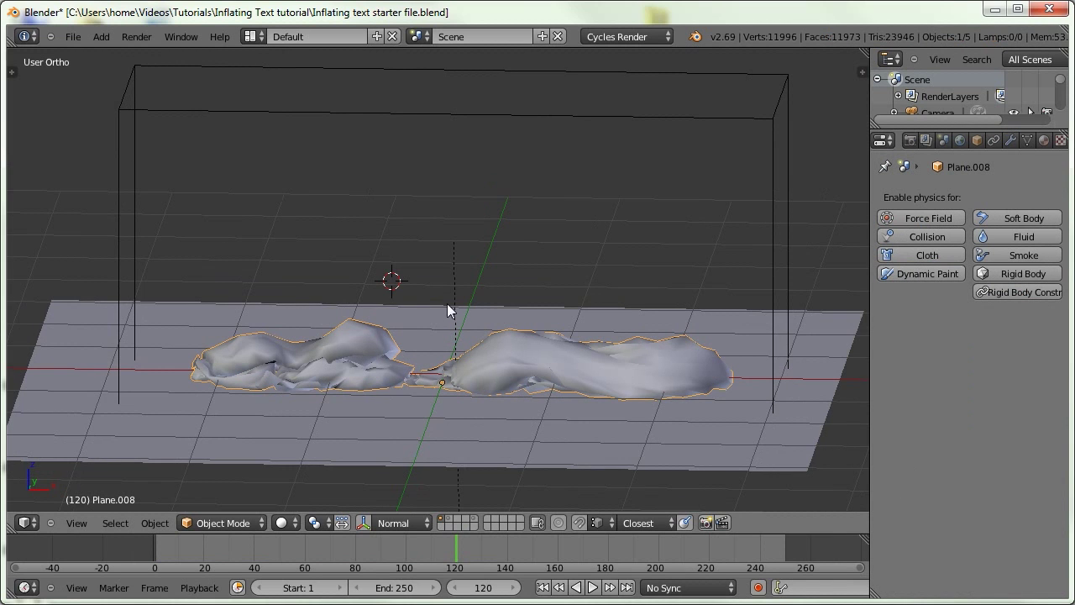
pyautogui.press('m')
pyautogui.press('2')
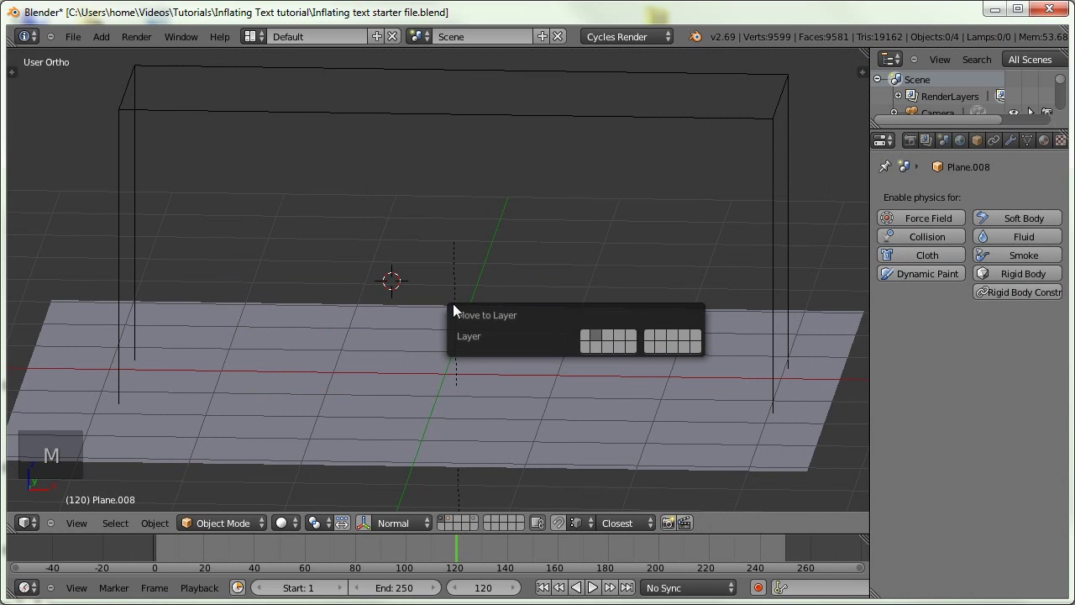
pyautogui.hotkey('alt', 'h')
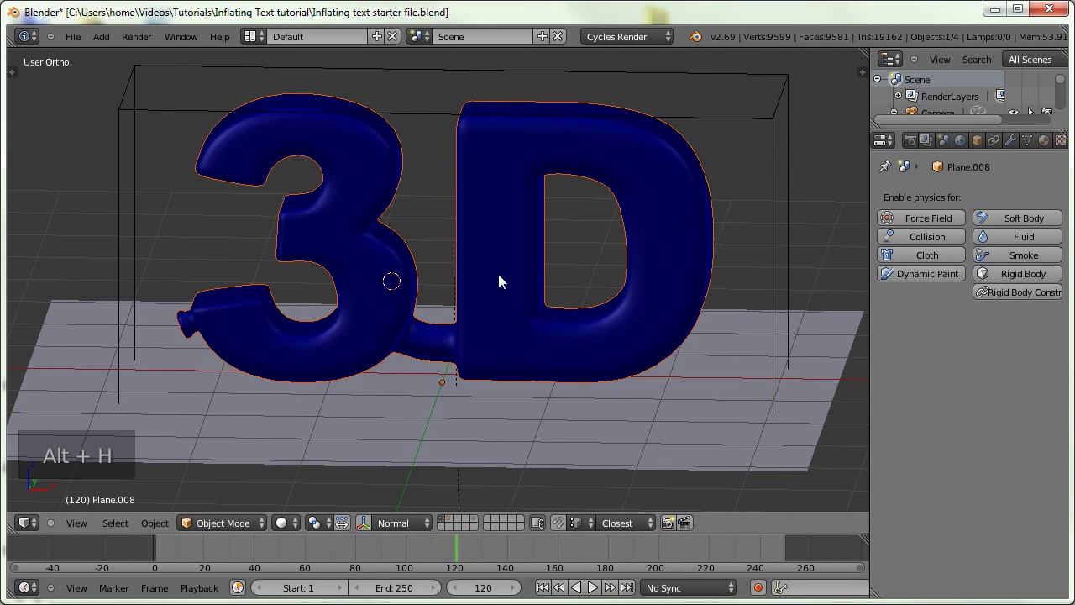
pyautogui.rightClick(500, 222)
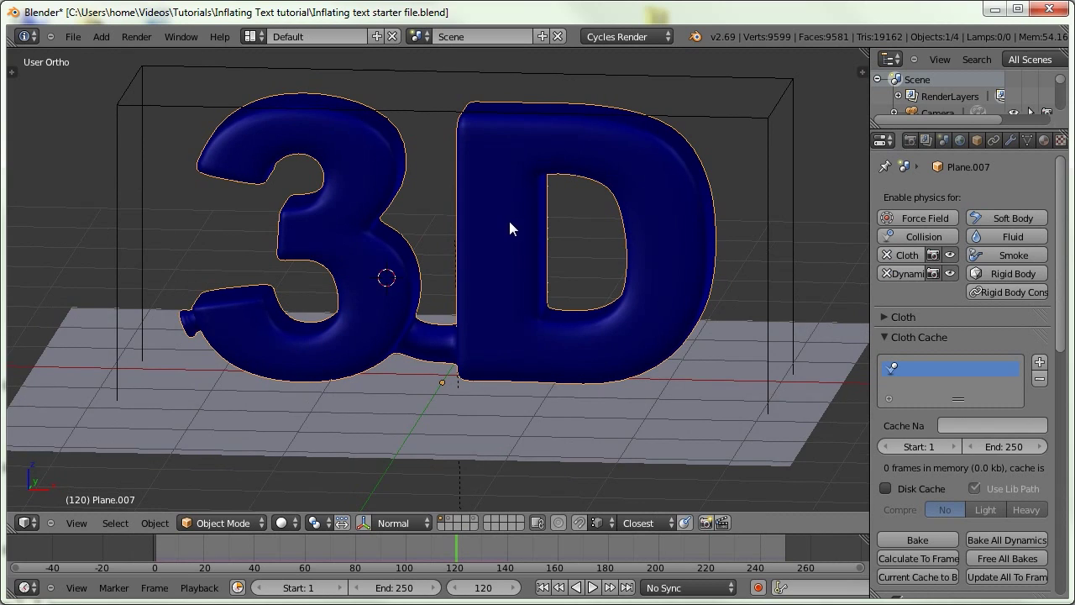
# Set the end frame of the duplicated text's Cloth cache to 120.
pyautogui.moveTo(508, 221); pyautogui.dragTo(515, 224, button='middle')
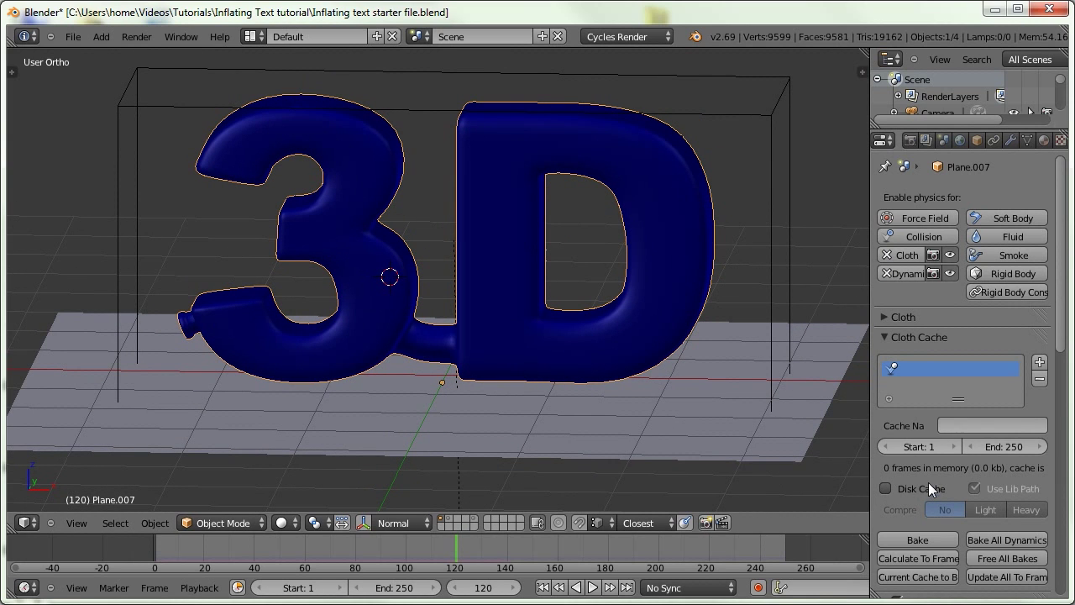
pyautogui.click(1008, 447)
pyautogui.write('12')
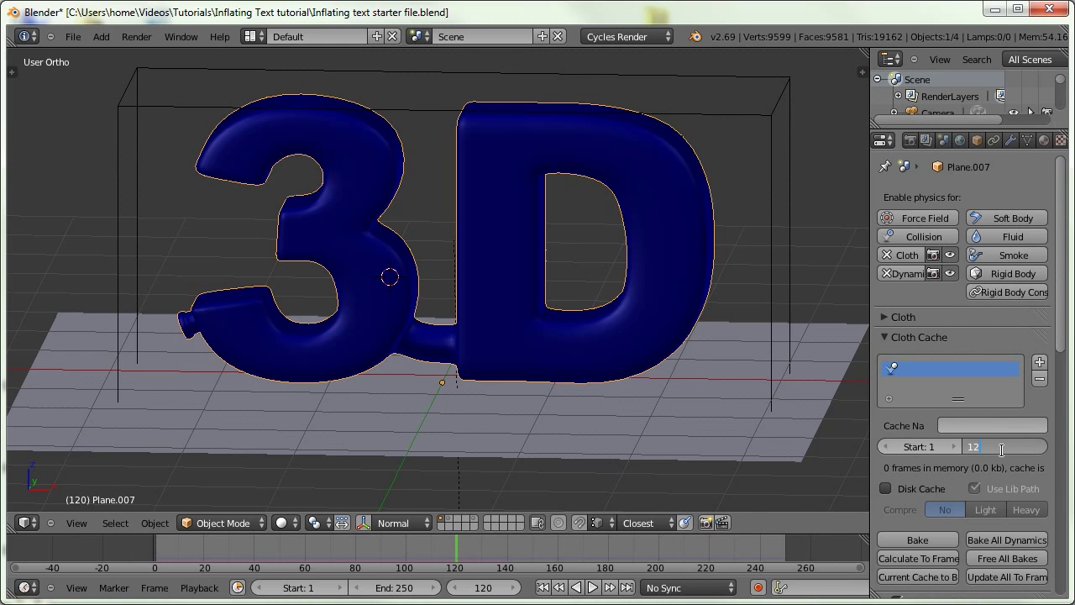
pyautogui.write('0')
pyautogui.press('Return')
# Set the end frame of the Dynamic Paint surface to 120 and bake all dynamics.
pyautogui.scroll(-10, 976, 505)
pyautogui.moveTo(916, 419)
pyautogui.mouseDown()
pyautogui.moveTo(898, 419)
pyautogui.moveTo(916, 419)
pyautogui.mouseUp()
pyautogui.scroll(3, 942, 361)
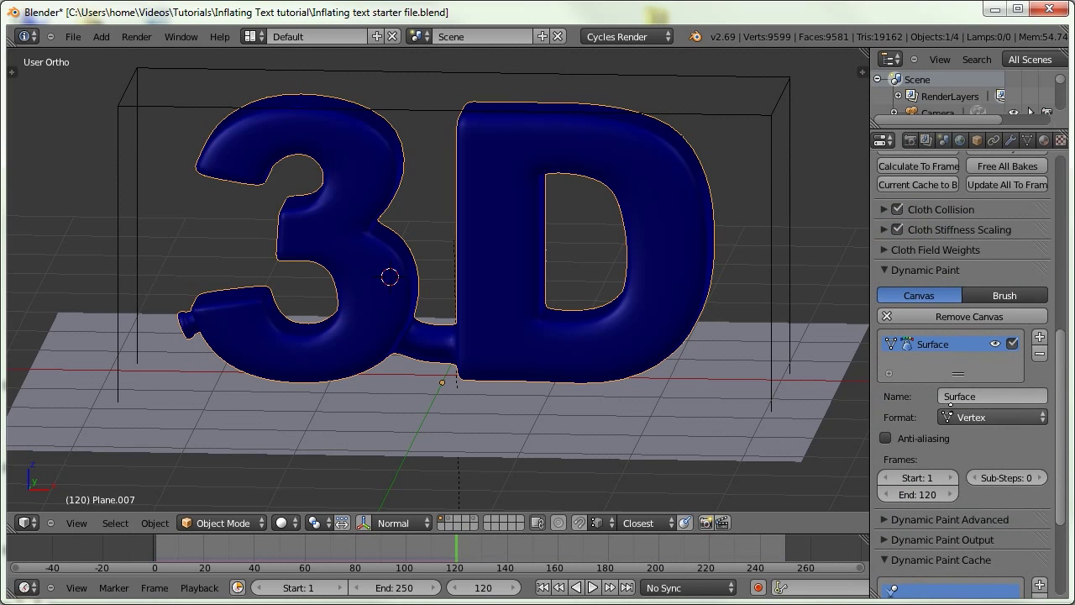
pyautogui.scroll(5, 932, 294)
pyautogui.scroll(-5, 937, 323)
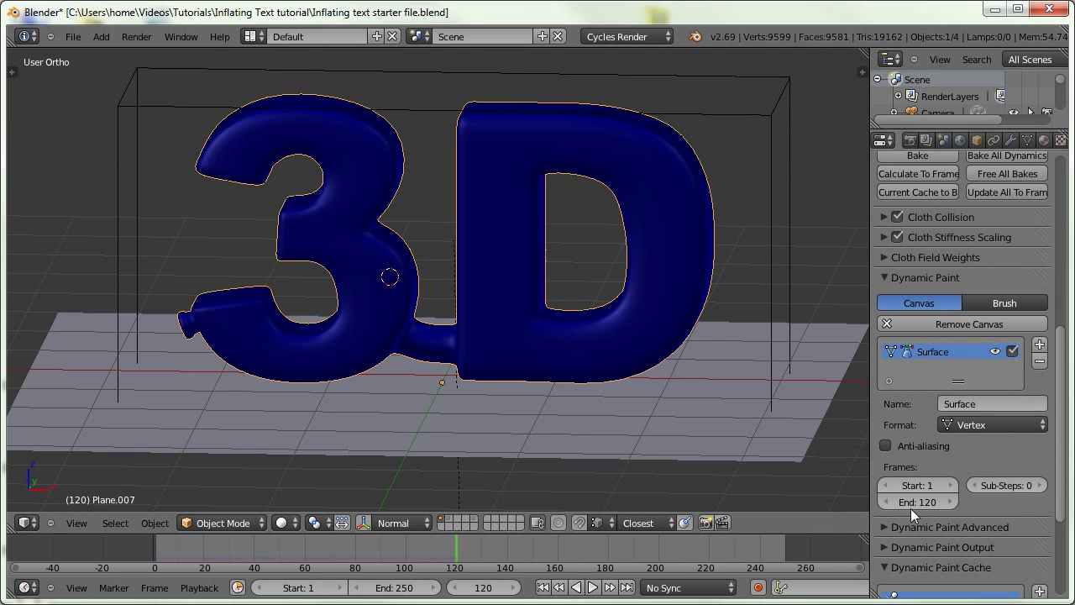
pyautogui.scroll(6, 928, 358)
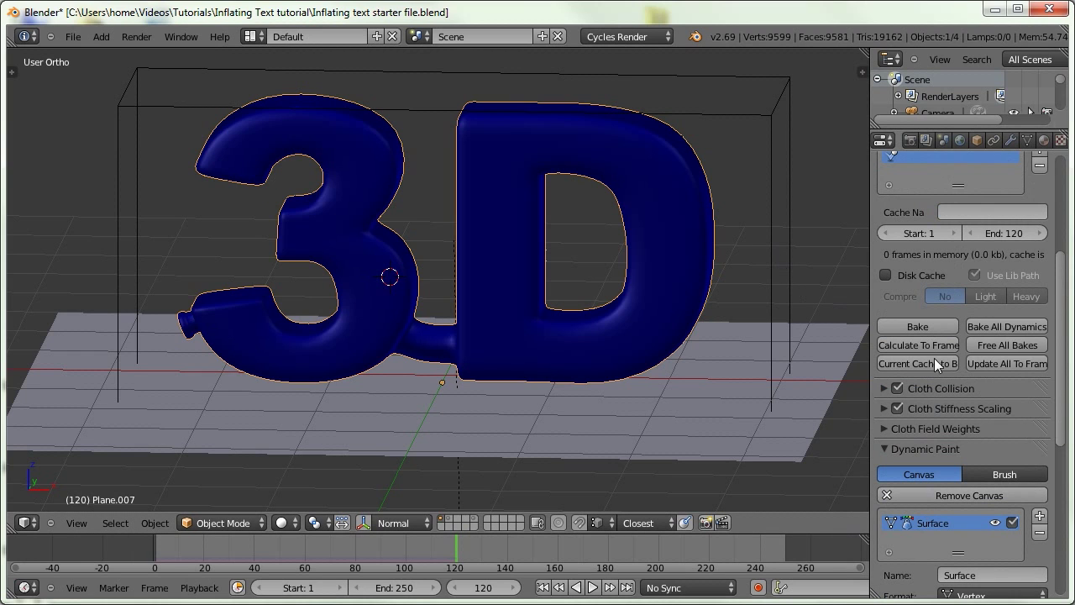
pyautogui.click(992, 326)
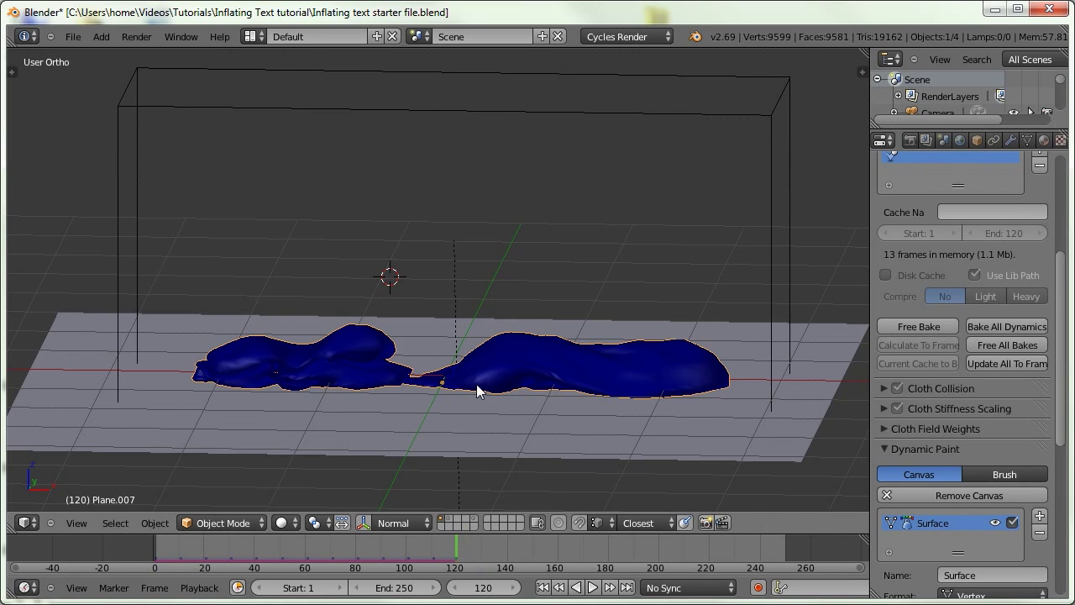
# Go to frame 60, duplicate the collapsed text in place and hide the duplicate.
pyautogui.moveTo(420, 551); pyautogui.dragTo(305, 543)
pyautogui.hotkey('shift', 'd')
pyautogui.press('h')
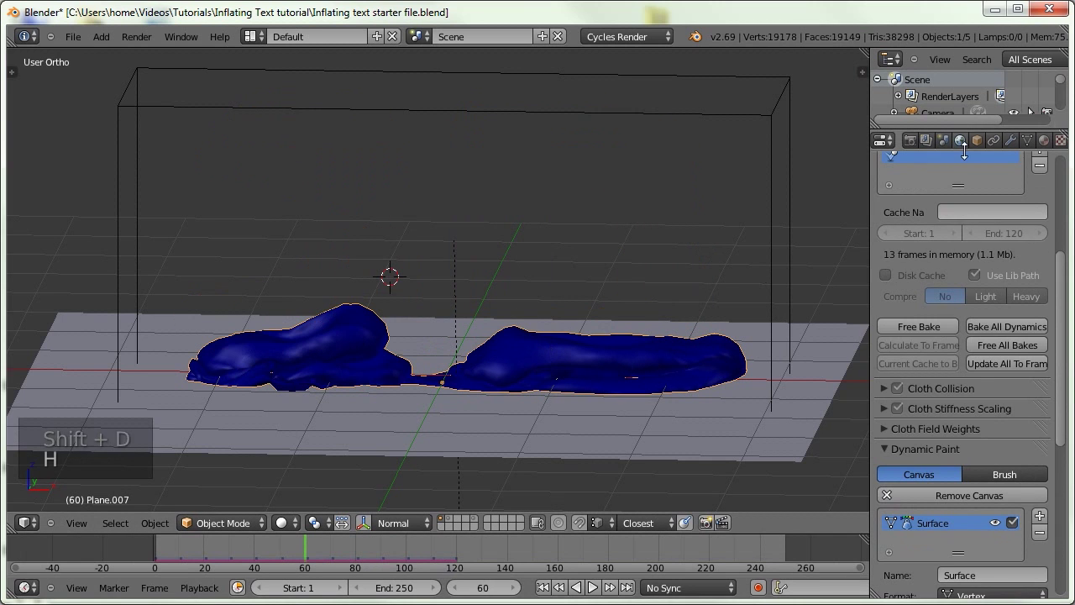
# Apply the first Subdivision Surface and Cloth modifiers on the frame 60 text, and remove its remaining modifiers and Dynamic Paint physics.
pyautogui.click(1010, 140)
pyautogui.click(923, 347)
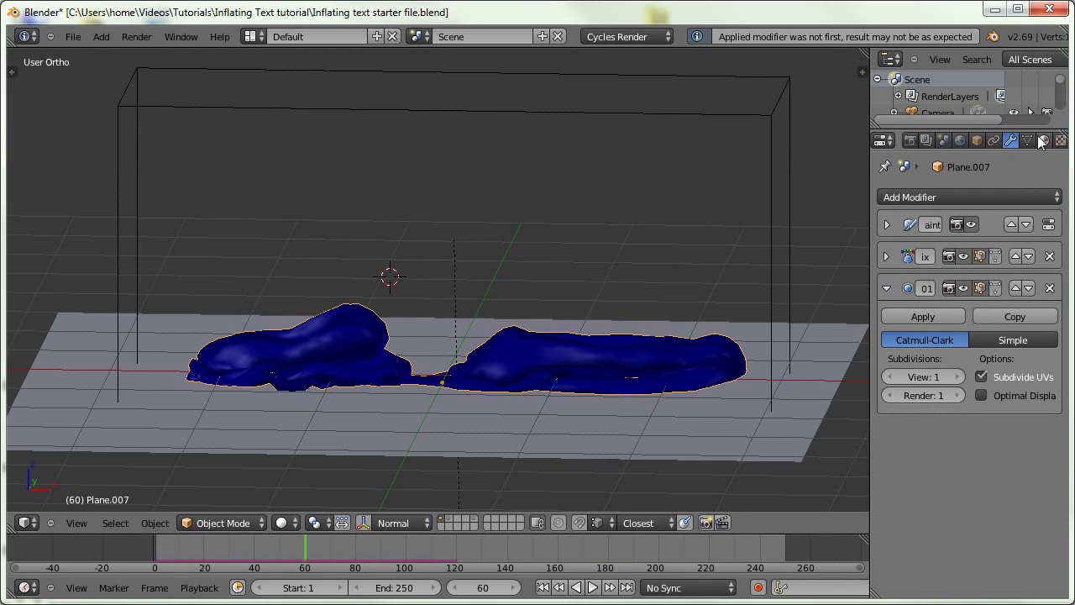
pyautogui.scroll(-2, 1041, 143)
pyautogui.click(1033, 140)
pyautogui.click(899, 269)
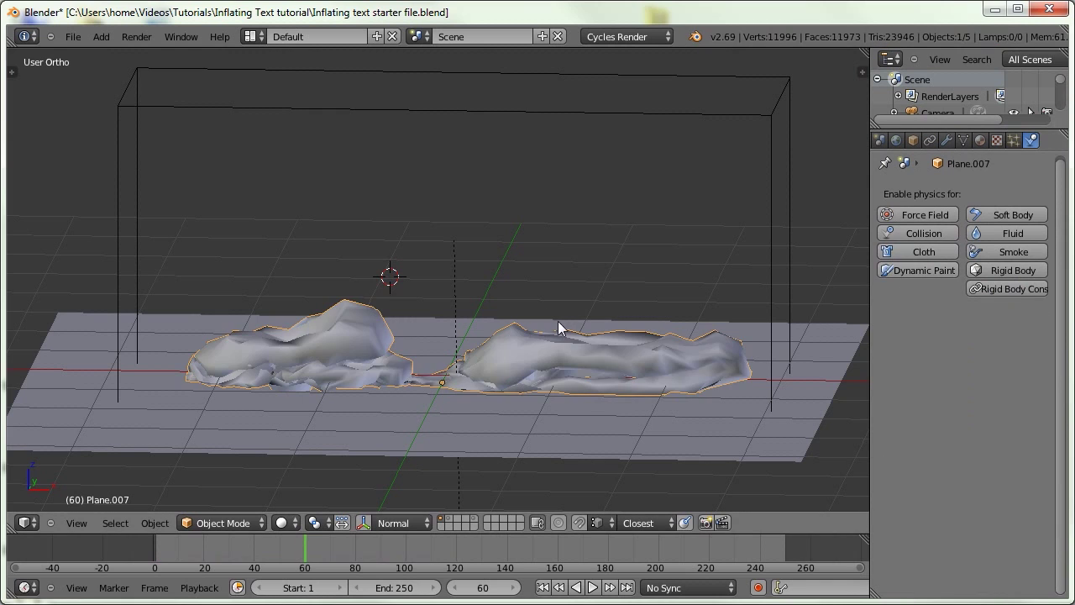
# Move the frame 60 text mesh to layer 2 and unhide the duplicated 3D text.
pyautogui.press('m')
pyautogui.press('2')
pyautogui.hotkey('alt', 'h')
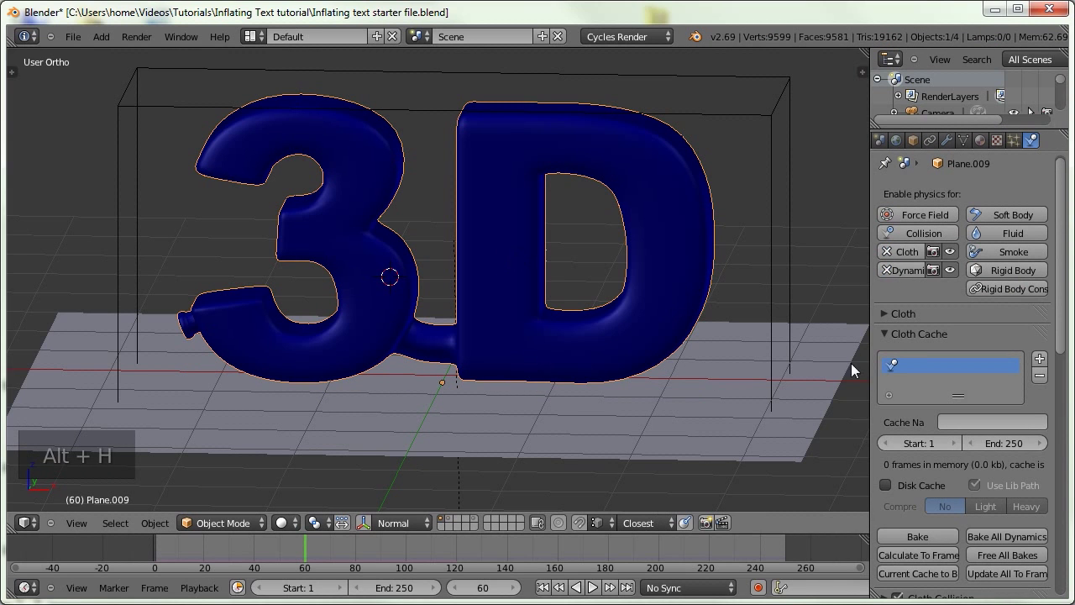
# Set the end frame of the new duplicate's Cloth cache to 60 and bake all dynamics.
pyautogui.scroll(-15, 968, 225)
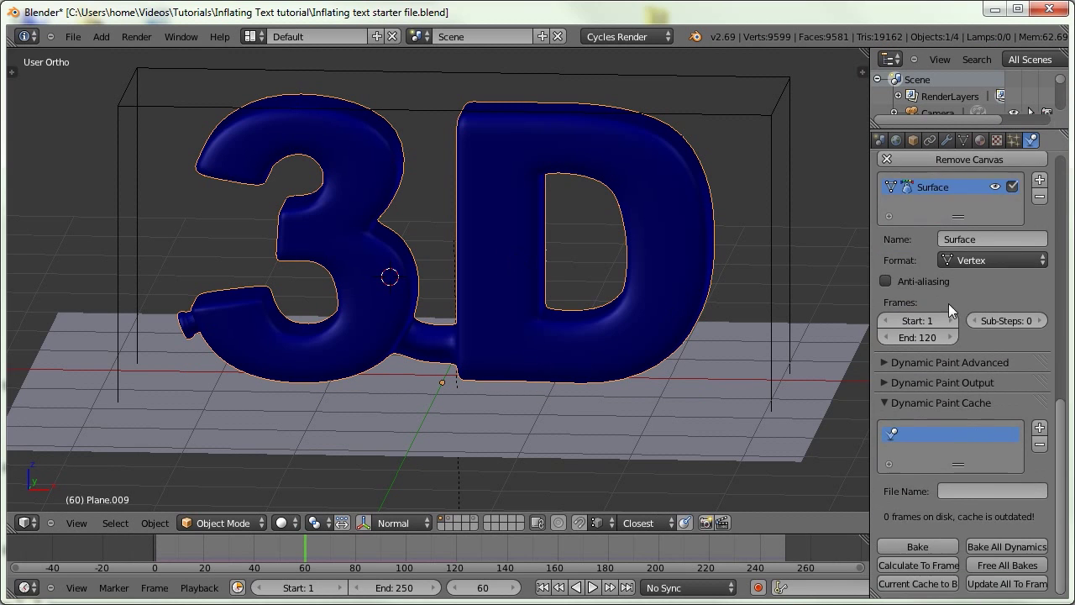
pyautogui.scroll(9, 924, 335)
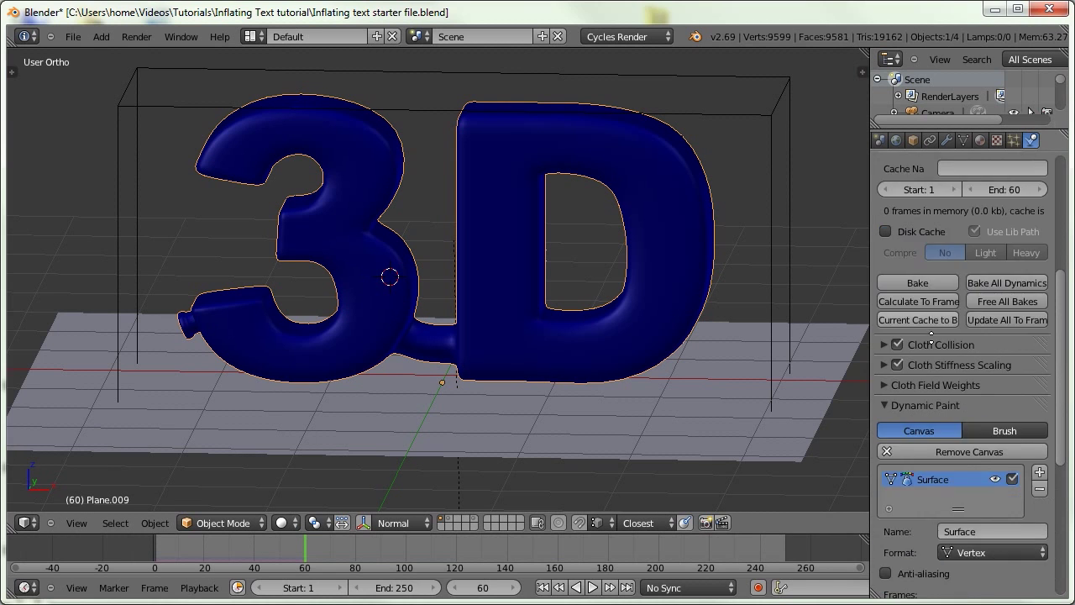
pyautogui.scroll(8, 930, 334)
# Go to frame 45, duplicate the collapsed text in place and hide the duplicate.
pyautogui.moveTo(278, 546); pyautogui.dragTo(265, 546)
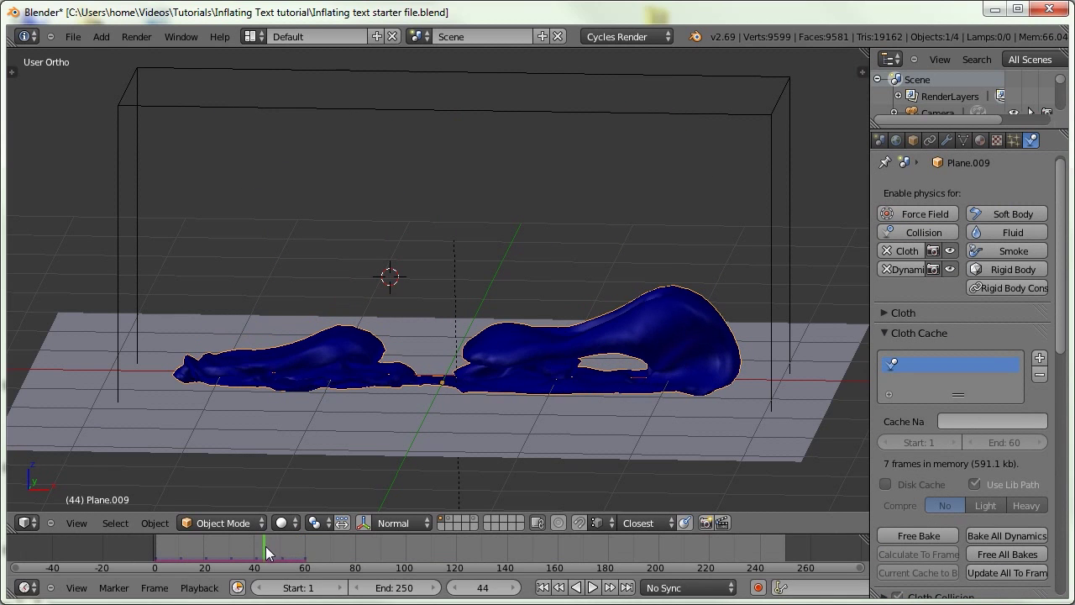
pyautogui.press('Right')
pyautogui.hotkey('shift', 'd')
pyautogui.press('h')
pyautogui.rightClick(554, 353)
# Apply the first Subdivision Surface and Cloth modifiers on the frame 45 text, and remove its remaining modifiers and Dynamic Paint physics.
pyautogui.click(904, 310)
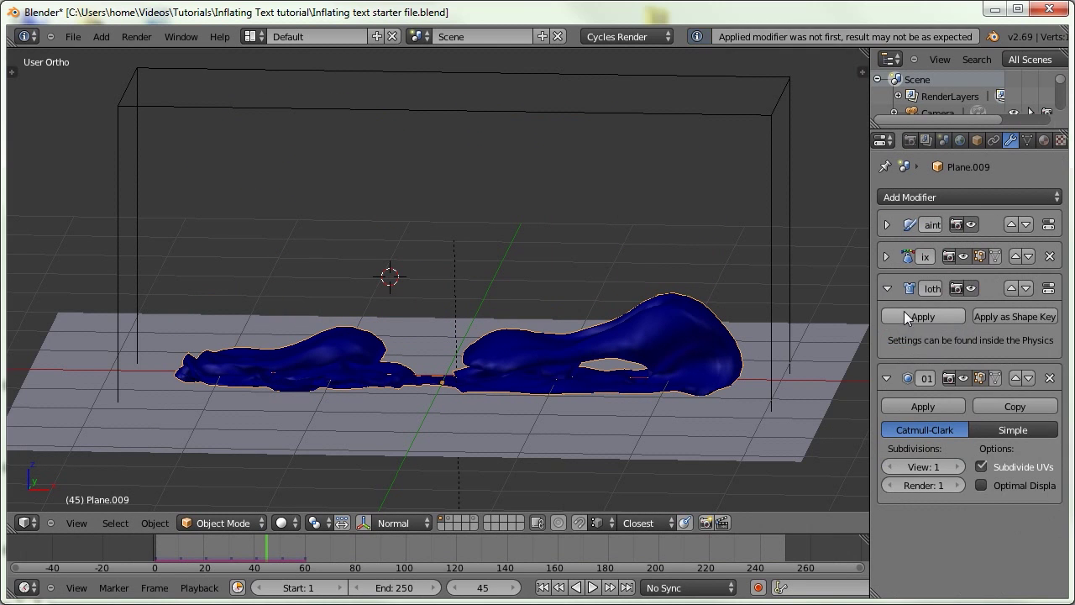
pyautogui.click(918, 252)
pyautogui.click(1060, 139)
pyautogui.click(923, 269)
# Move the frame 45 text mesh to layer 2 and unhide the duplicated 3D text.
pyautogui.press('m')
pyautogui.click(676, 349)
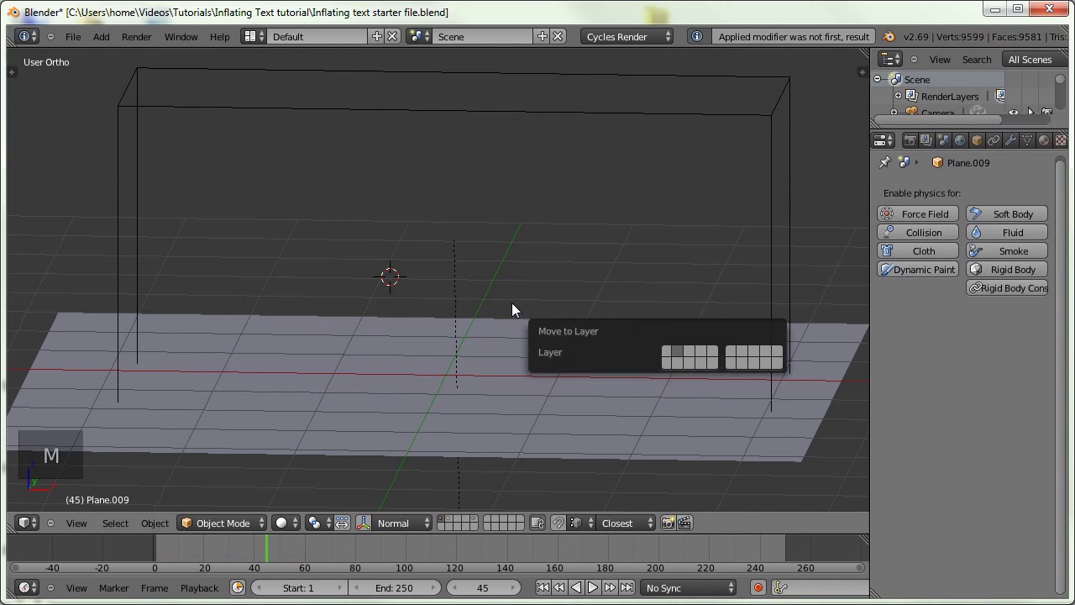
pyautogui.hotkey('alt', 'h')
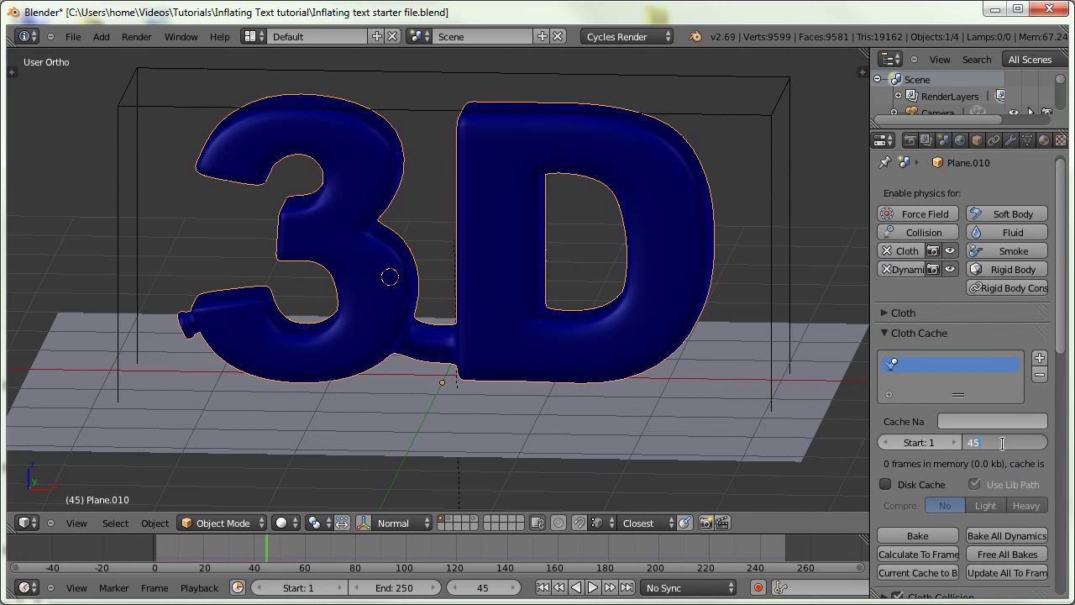
# Set the end frame of the duplicate's Cloth cache to 45 and bake all dynamics.
pyautogui.scroll(-12, 928, 433)
pyautogui.scroll(12, 930, 333)
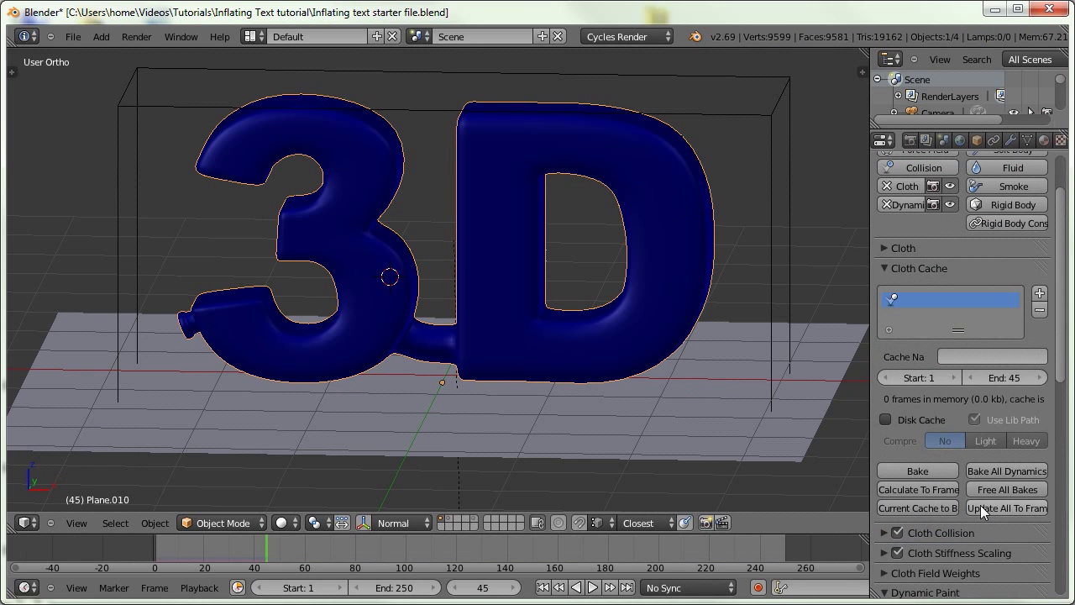
pyautogui.click(1004, 471)
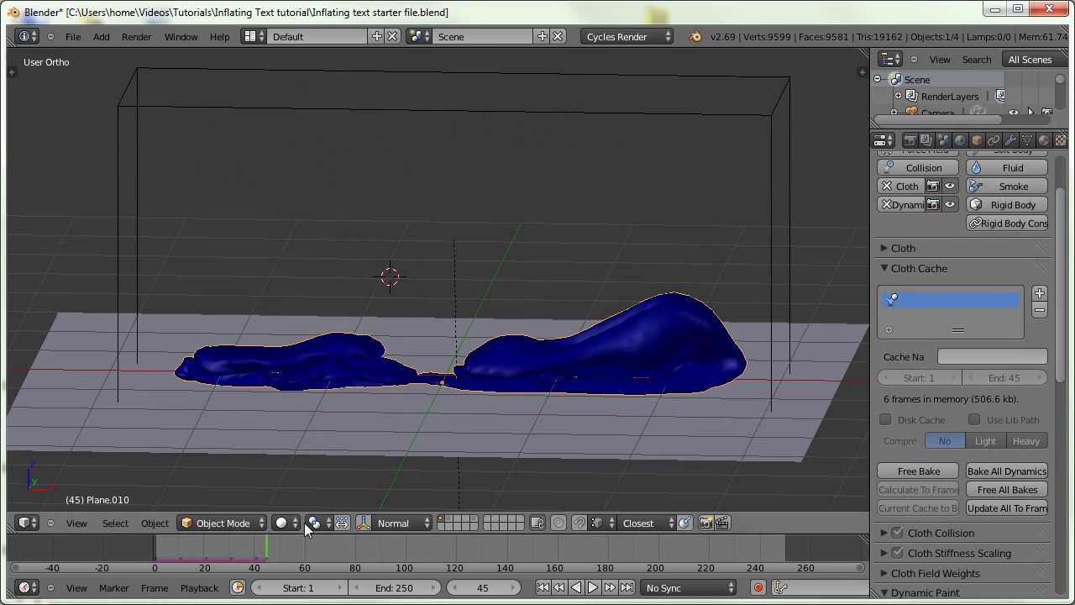
# Go to frame 36, duplicate the collapsed text in place and hide the duplicate.
pyautogui.click(256, 560)
pyautogui.press('Left')
pyautogui.press('Left')
pyautogui.press('Left')
pyautogui.press('Right')
pyautogui.press('Right')
pyautogui.press('Right')
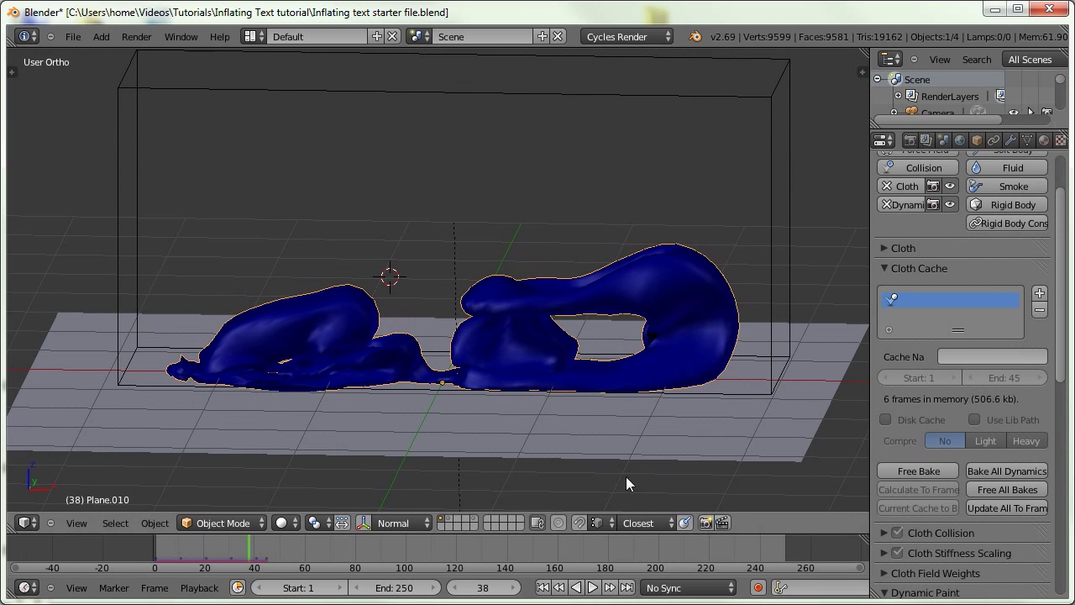
pyautogui.press('Left')
pyautogui.press('Left')
pyautogui.press('Left')
pyautogui.hotkey('shift', 'd')
pyautogui.press('h')
pyautogui.rightClick(532, 335)
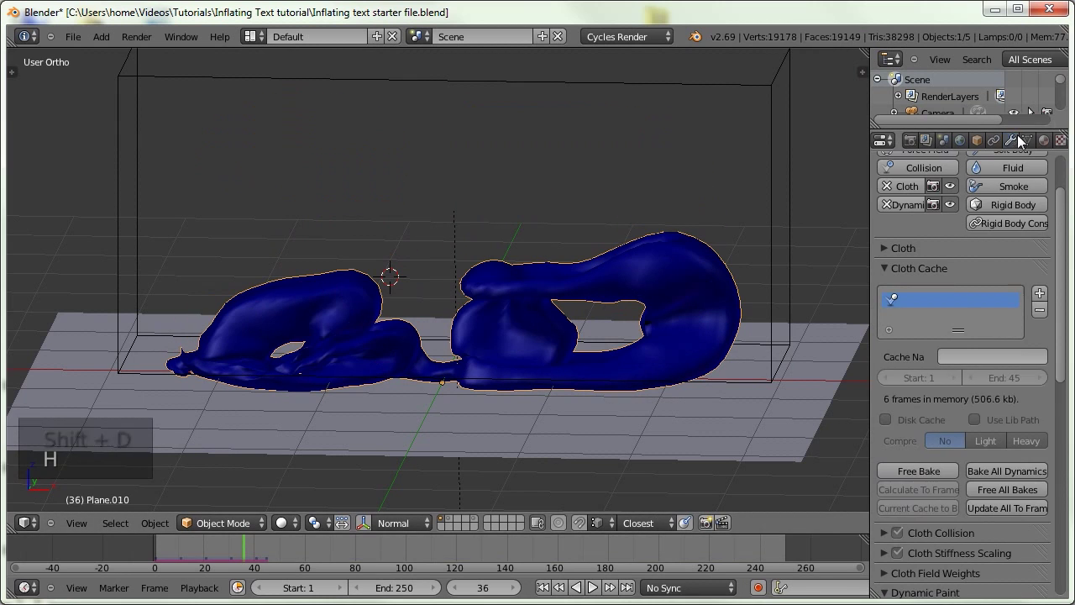
# Apply the first Subdivision Surface and Cloth modifiers on the frame 36 text, and remove its remaining modifiers and Dynamic Paint physics.
pyautogui.click(1010, 140)
pyautogui.click(921, 305)
pyautogui.click(887, 205)
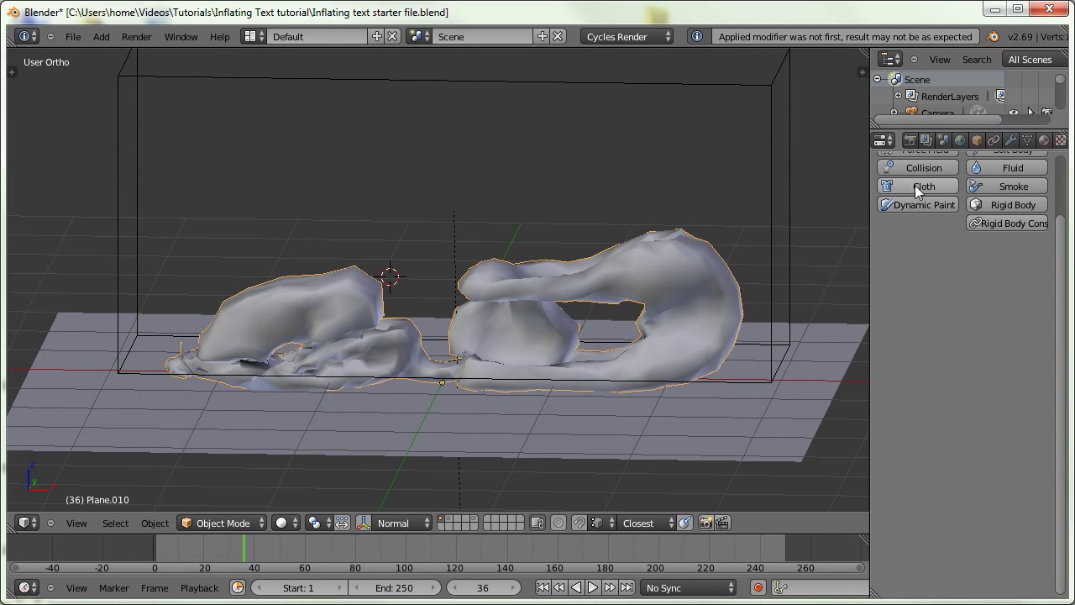
# Move the frame 36 text mesh to layer 2 and unhide the duplicated 3D text.
pyautogui.press('m')
pyautogui.click(580, 320)
pyautogui.hotkey('alt', 'h')
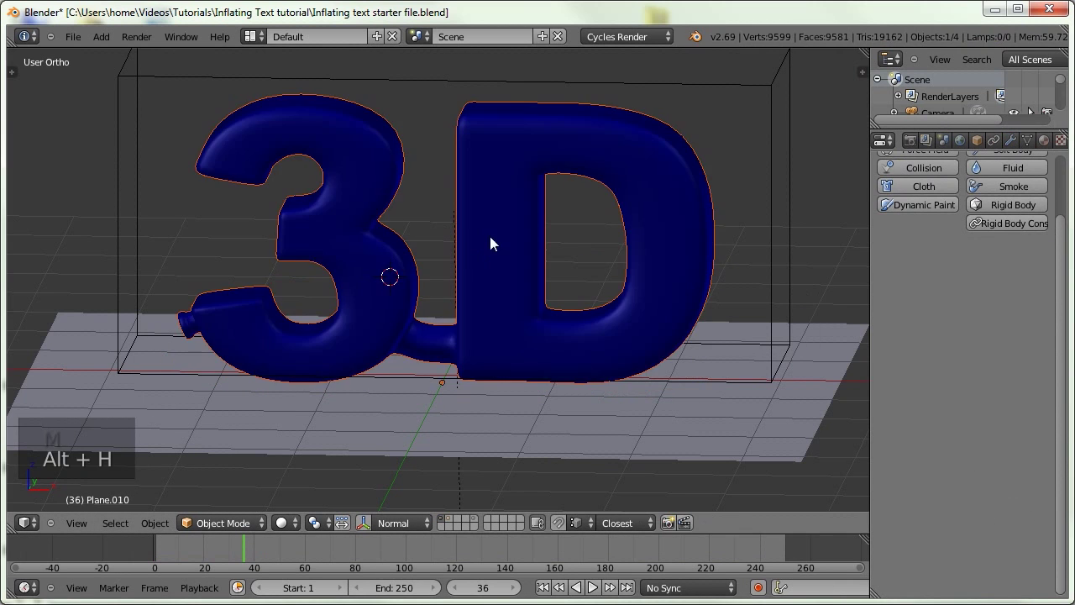
# Set the end frames of the unhidden duplicate's Dynamic Paint surface and Cloth cache to 36, and bake all dynamics.
pyautogui.rightClick(489, 233)
pyautogui.press('n')
pyautogui.press('n')
pyautogui.scroll(-5, 937, 351)
pyautogui.scroll(-5, 936, 351)
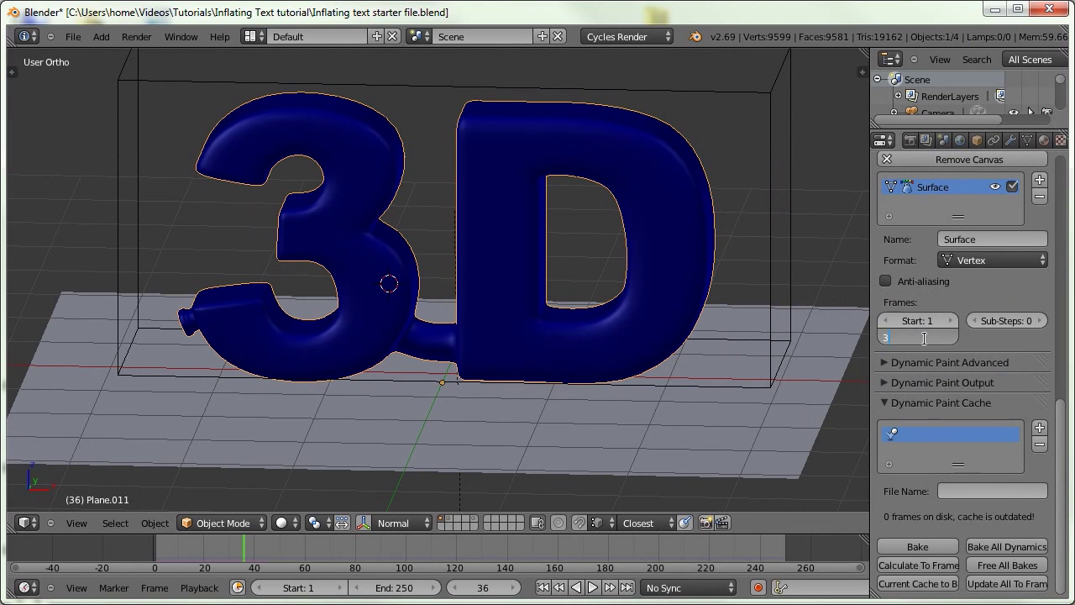
pyautogui.scroll(12, 976, 449)
pyautogui.click(976, 449)
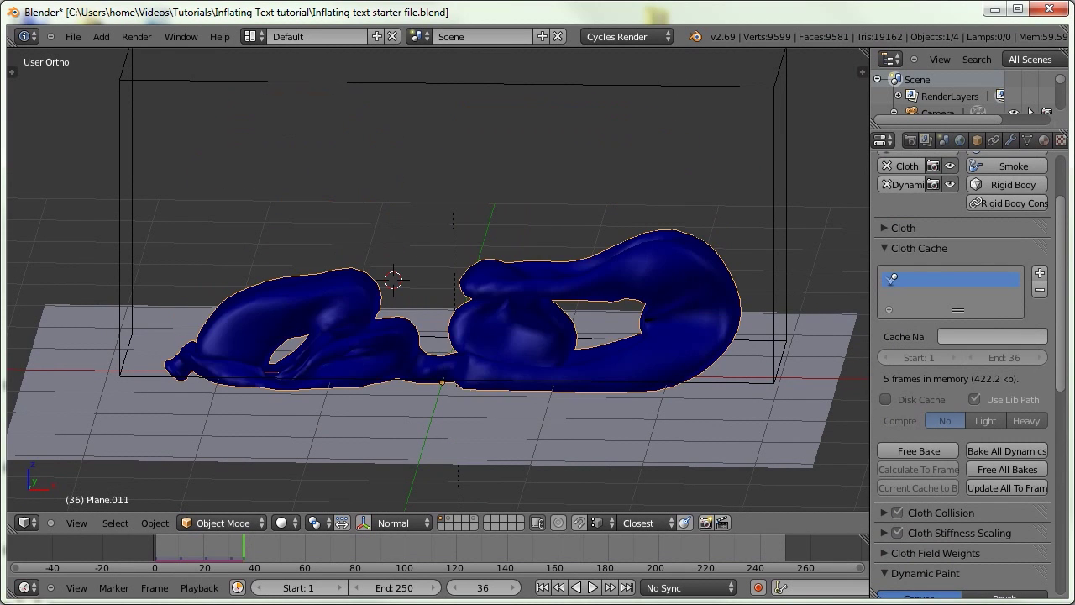
# Go to frame 26, duplicate the partly collapsed text in place and hide the duplicate.
pyautogui.moveTo(250, 554); pyautogui.dragTo(217, 559)
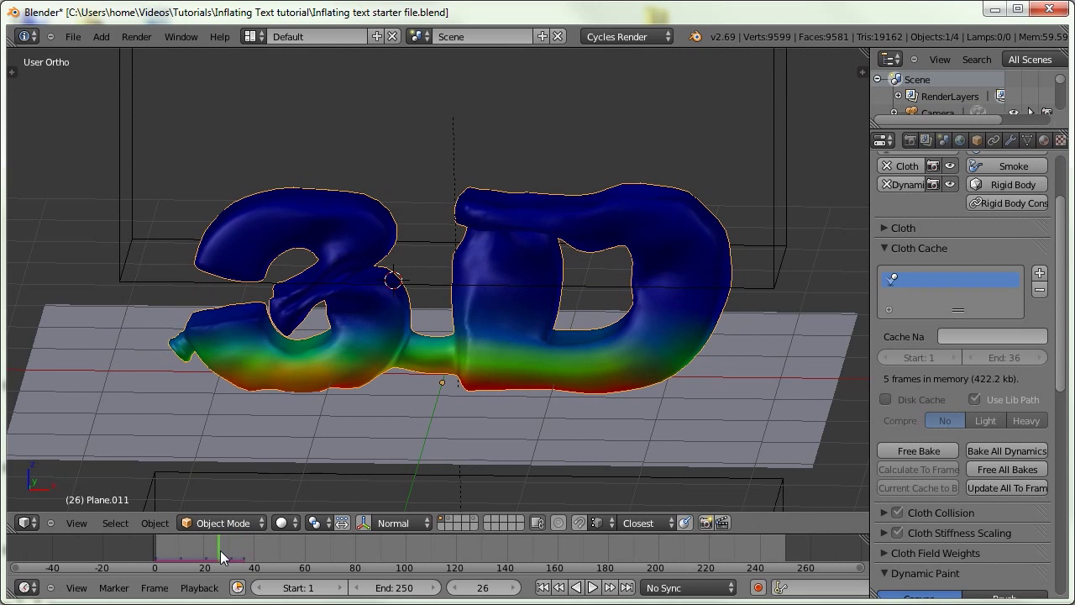
pyautogui.hotkey('shift', 'd')
pyautogui.rightClick(505, 313)
pyautogui.press('h')
# Apply the first Subdivision Surface and Cloth modifiers on the frame 26 text, and remove its remaining modifiers and Dynamic Paint physics.
pyautogui.click(1011, 139)
pyautogui.click(922, 316)
pyautogui.click(903, 318)
pyautogui.click(903, 317)
pyautogui.click(1050, 256)
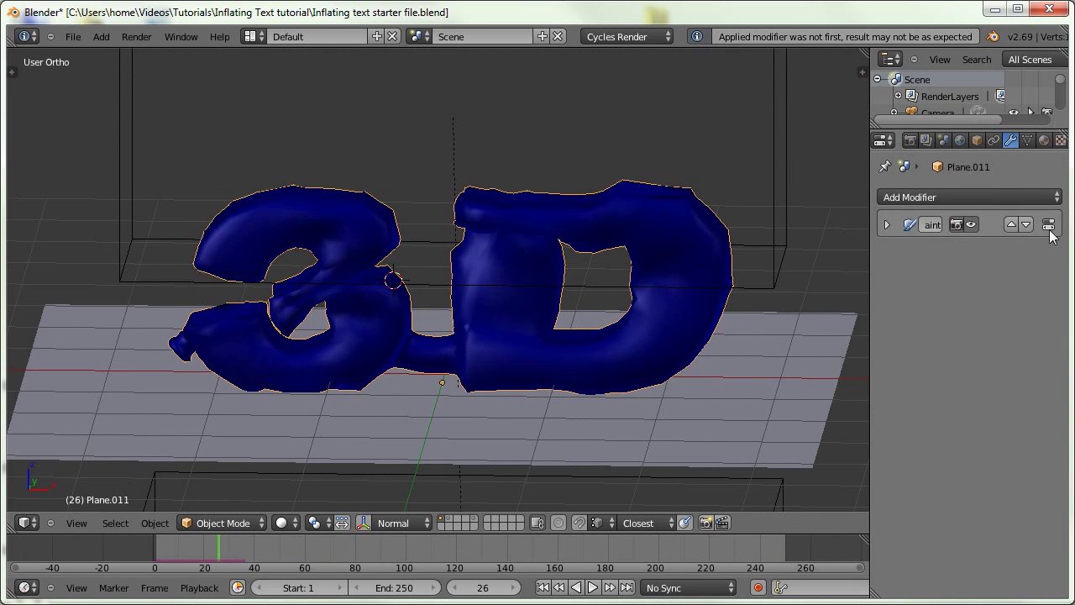
pyautogui.click(1048, 226)
pyautogui.click(899, 184)
# Move the frame 26 text mesh to layer 2 and unhide the duplicated 3D text.
pyautogui.press('m')
pyautogui.click(579, 323)
pyautogui.hotkey('alt', 'h')
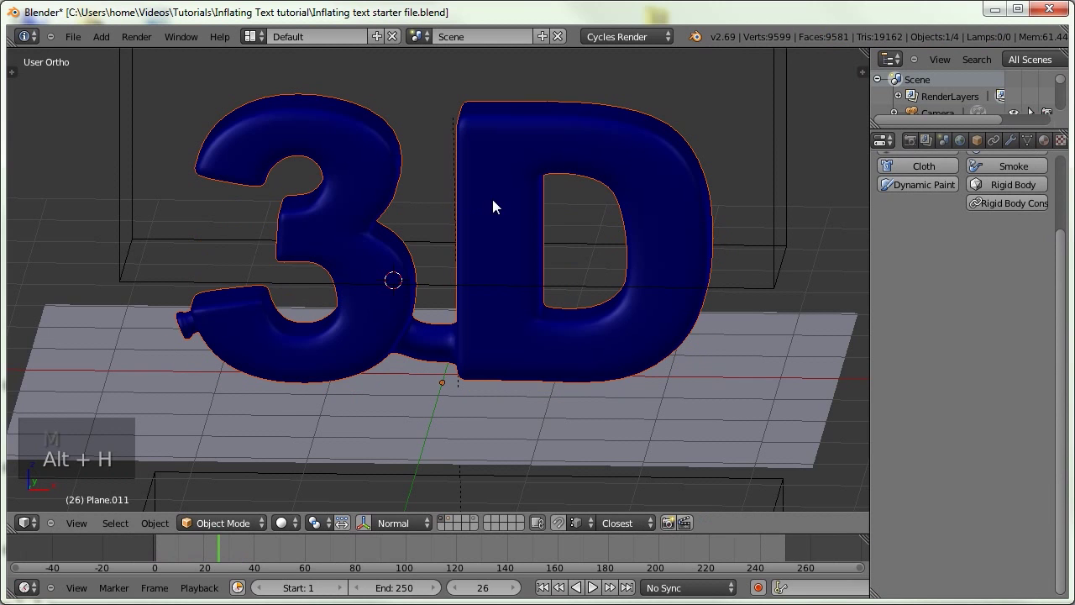
# Set the end frames of the unhidden duplicate's Dynamic Paint surface and Cloth cache to 26, and bake all dynamics.
pyautogui.scroll(-12, 924, 362)
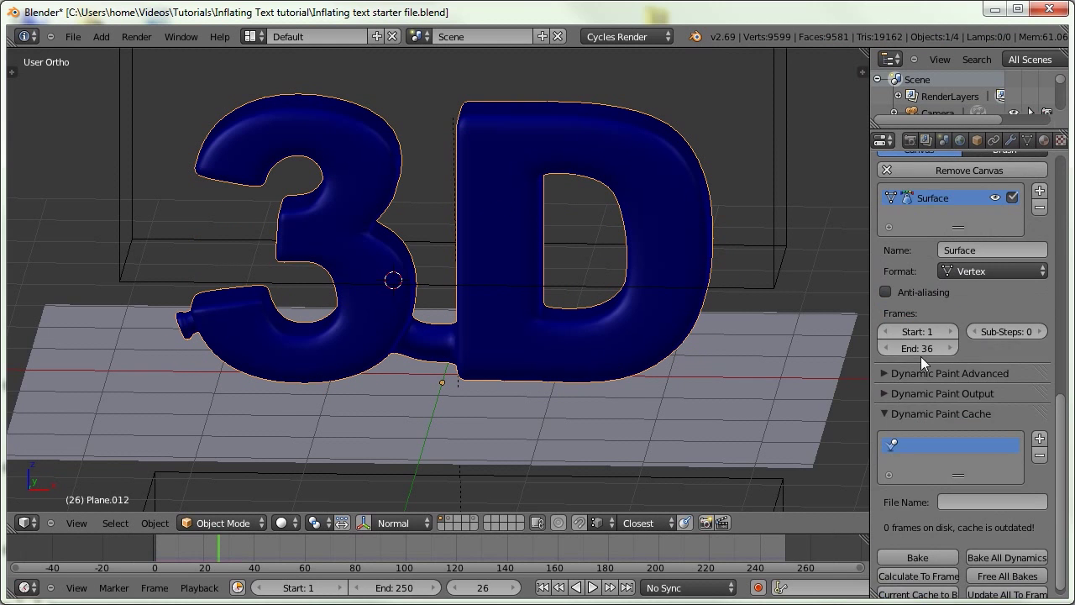
pyautogui.scroll(7, 962, 504)
pyautogui.click(1033, 250)
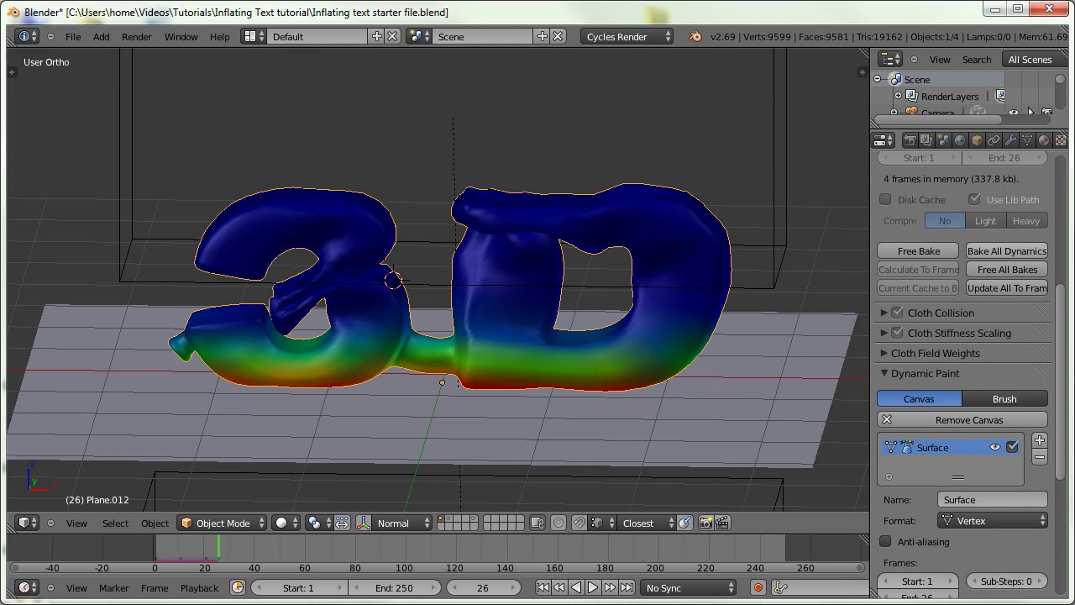
# Go to frame 13, duplicate the slightly deflated text in place and hide the duplicate.
pyautogui.click(187, 567)
pyautogui.scroll(-2, 987, 475)
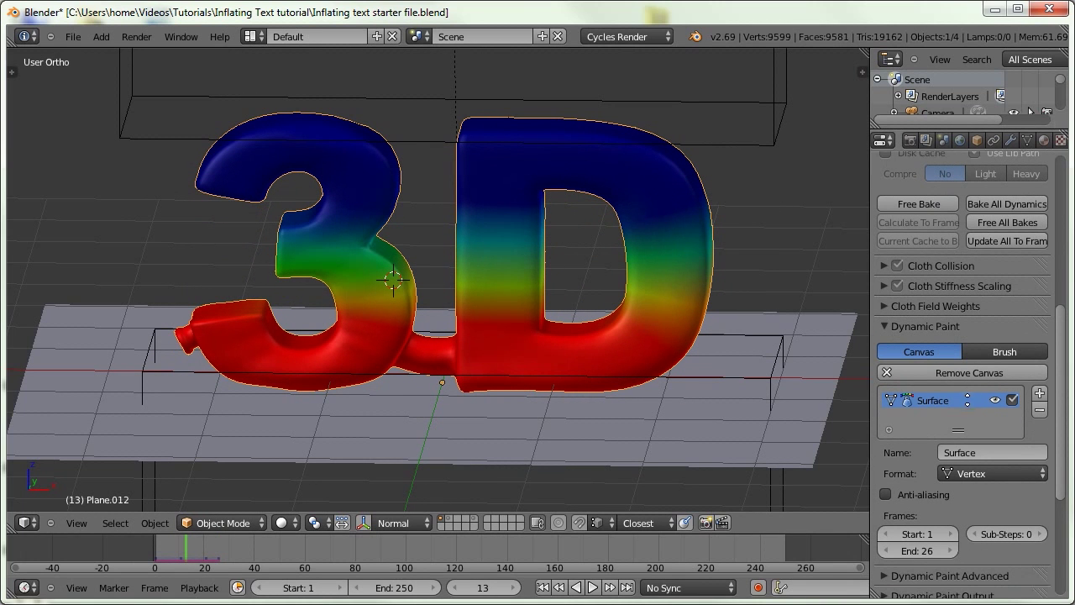
pyautogui.hotkey('shift', 'd')
pyautogui.rightClick(522, 358)
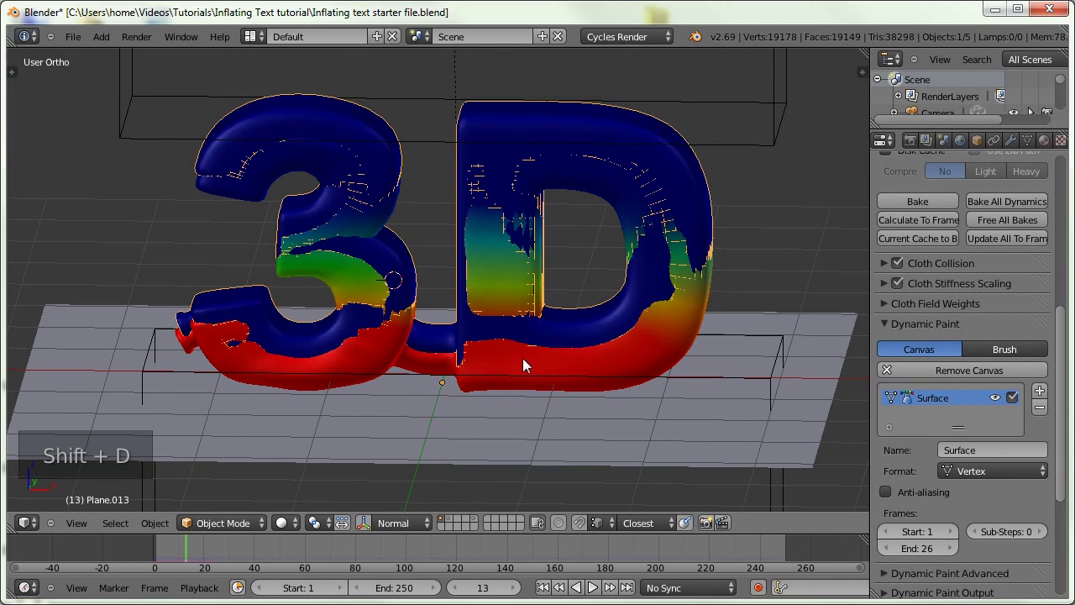
pyautogui.press('h')
# Apply the first Subdivision Surface and Cloth modifiers on the frame 13 text, and remove its remaining modifiers and Dynamic Paint physics.
pyautogui.click(1010, 140)
pyautogui.click(886, 288)
pyautogui.click(903, 313)
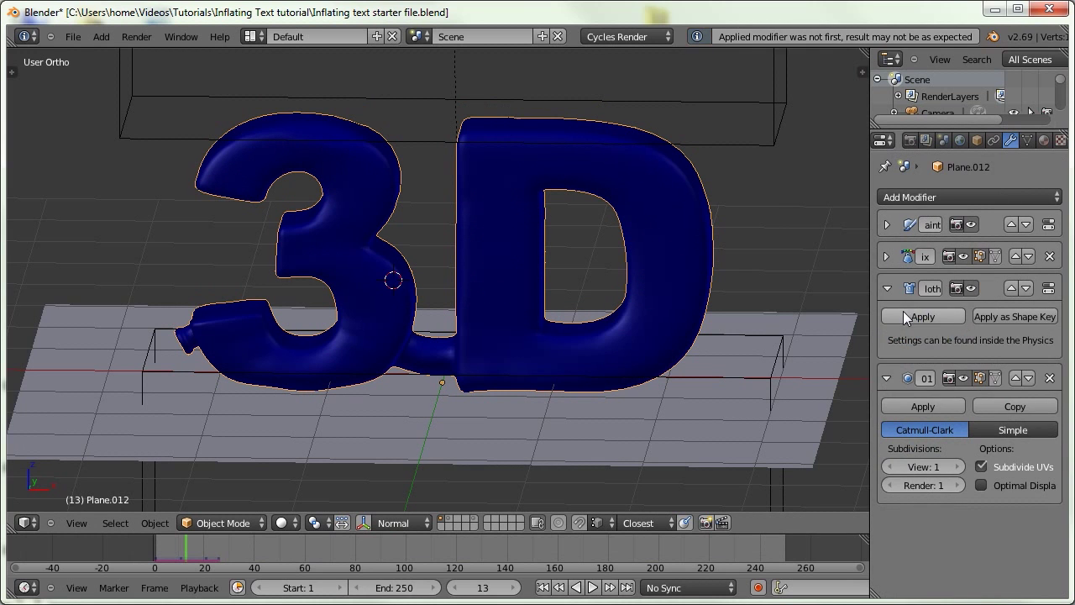
pyautogui.click(902, 314)
pyautogui.click(1049, 256)
pyautogui.click(1052, 140)
pyautogui.scroll(-6, 952, 416)
pyautogui.scroll(6, 952, 415)
pyautogui.click(898, 193)
# Move the frame 13 text mesh to layer 2 and unhide the duplicated 3D text.
pyautogui.press('m')
pyautogui.click(519, 181)
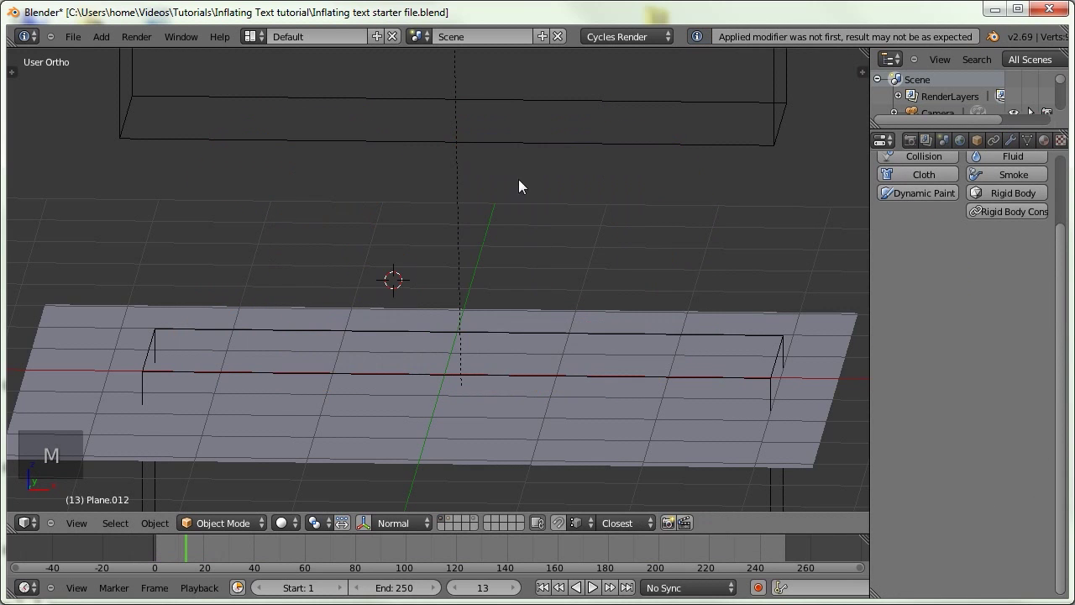
pyautogui.hotkey('alt', 'h')
# Set the end frames of the unhidden duplicate's Dynamic Paint surface and Cloth cache to 13, and bake all dynamics.
pyautogui.scroll(-10, 972, 466)
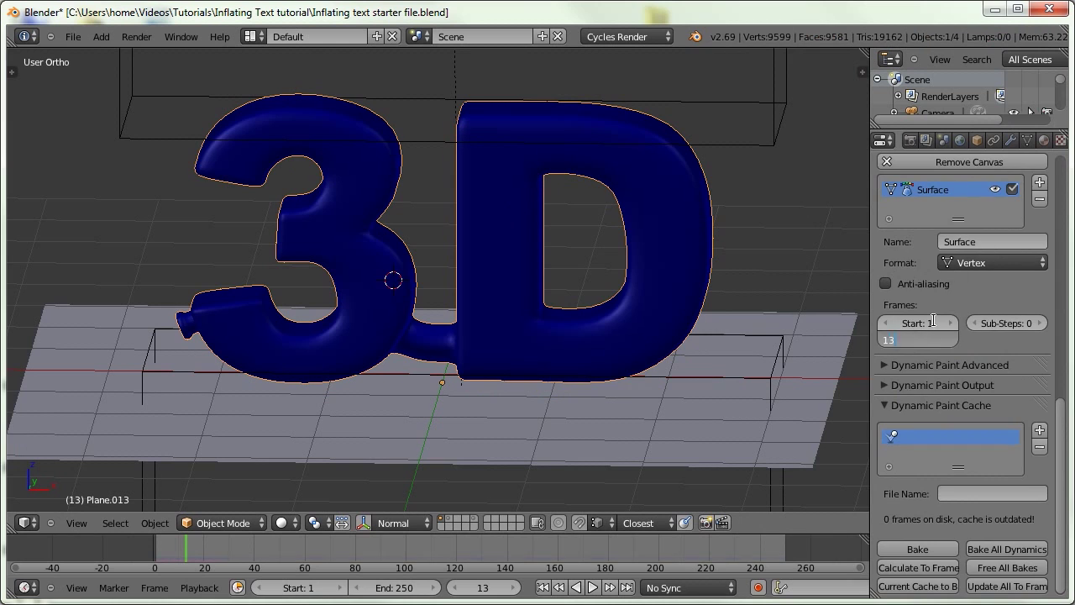
pyautogui.press('Return')
pyautogui.scroll(7, 974, 269)
pyautogui.click(994, 236)
# At frame 1, duplicate the text and hide the copy, apply the text's first Subdivision Surface and Cloth modifiers, and remove its other modifiers and physics.
pyautogui.hotkey('shift', 'Left')
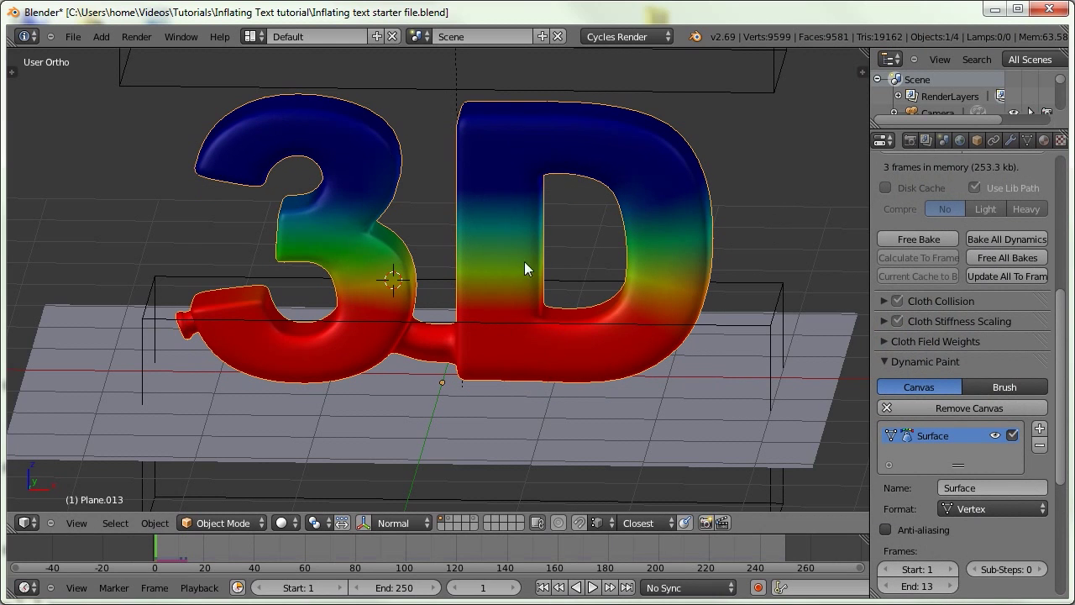
pyautogui.click(1010, 140)
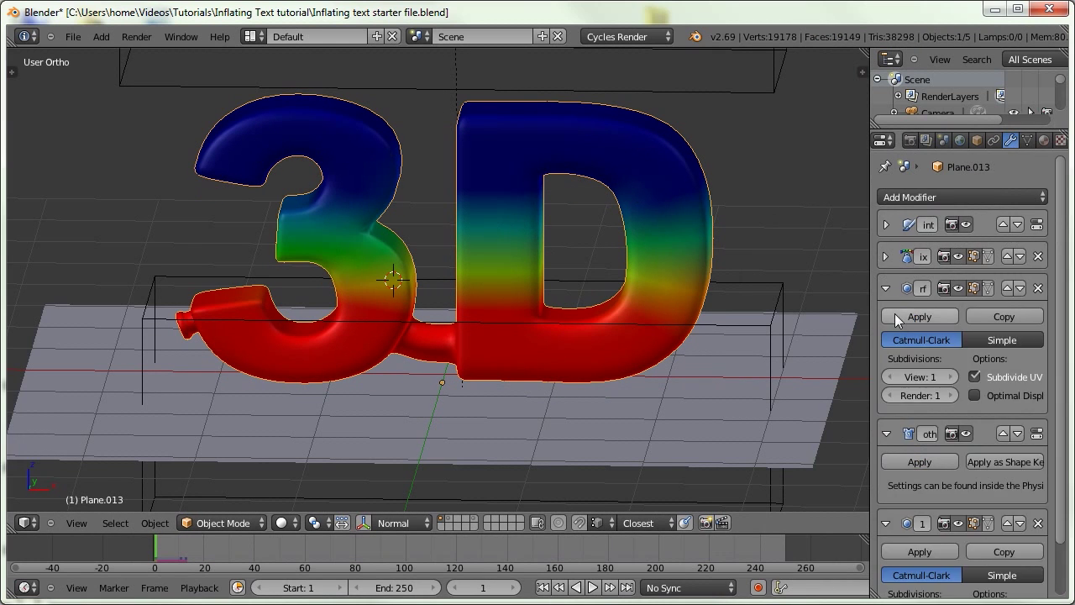
pyautogui.click(894, 314)
pyautogui.click(1060, 140)
pyautogui.click(887, 211)
# Move the frame 1 text mesh to layer 2 and unhide the duplicated 3D text.
pyautogui.press('m')
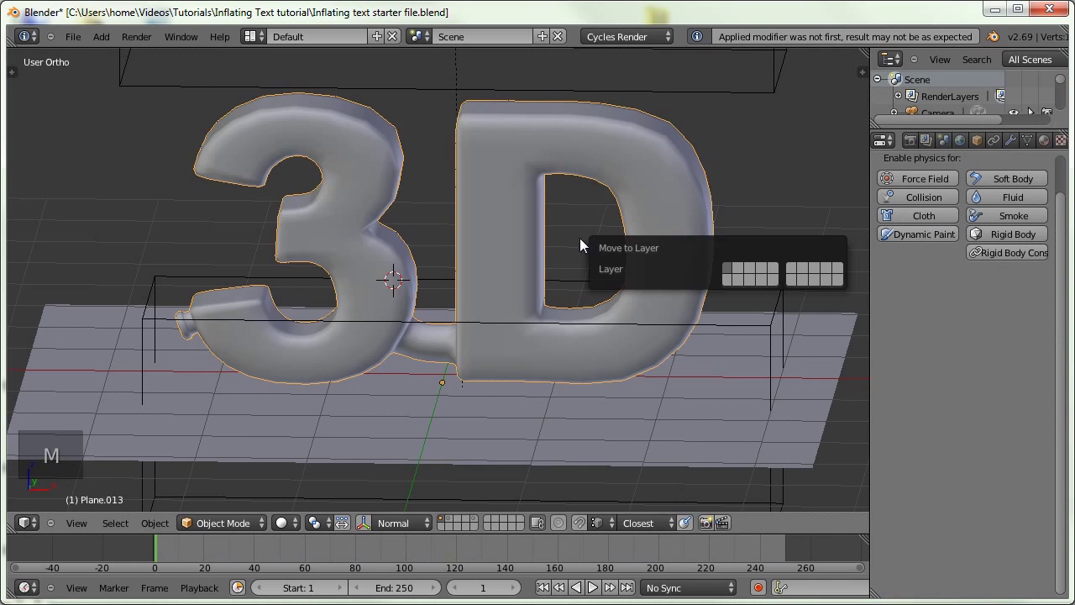
pyautogui.press('2')
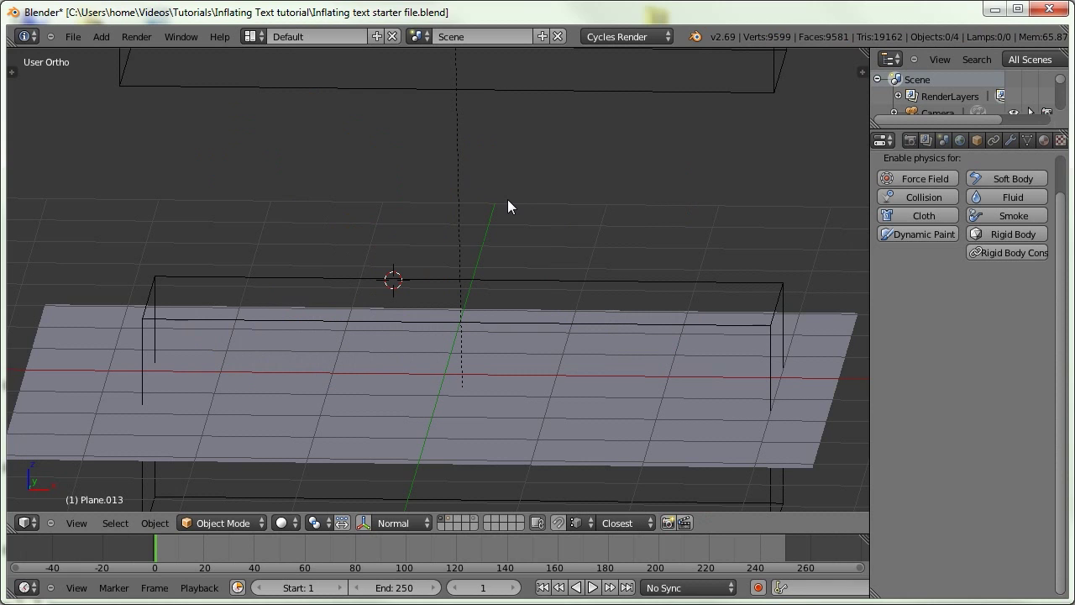
pyautogui.hotkey('alt', 'h')
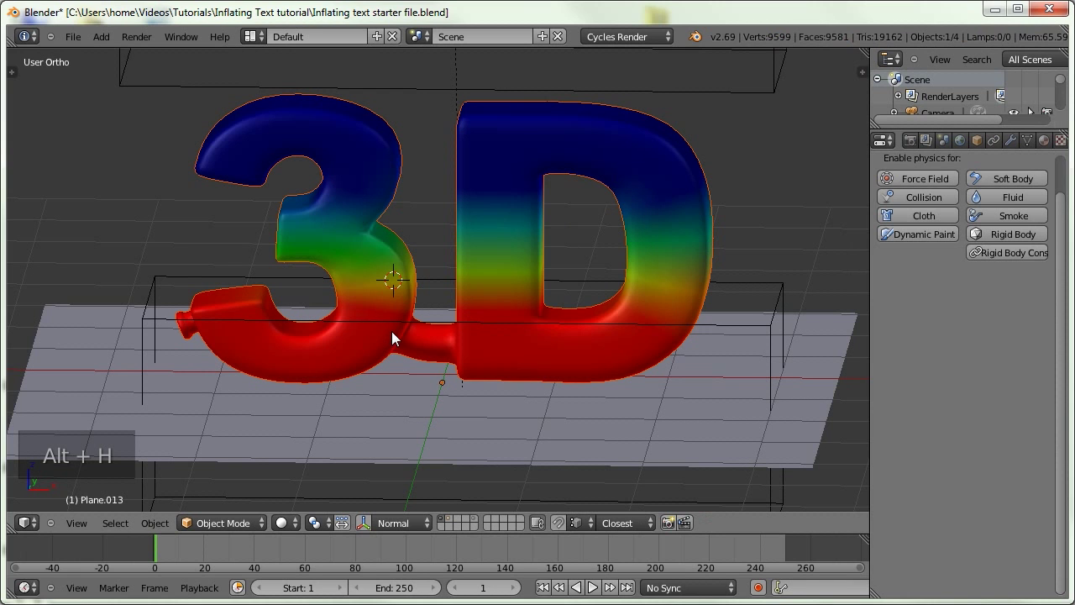
# Select all the simulation objects on layer 1 and move them to a separate layer.
pyautogui.rightClick(507, 210)
pyautogui.scroll(-5, 526, 241)
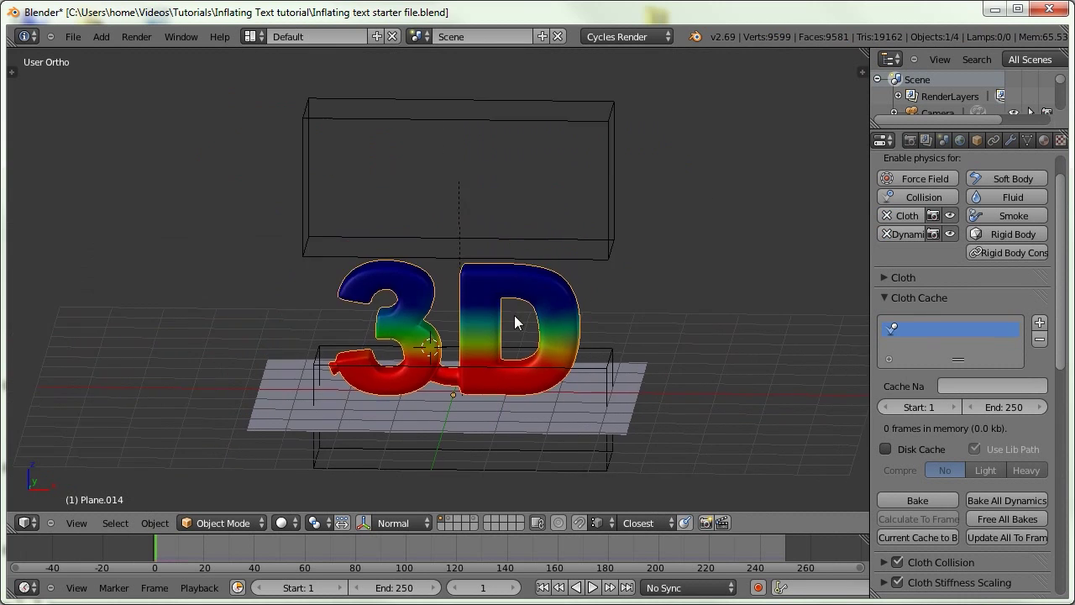
pyautogui.press('a')
pyautogui.press('a')
pyautogui.press('a')
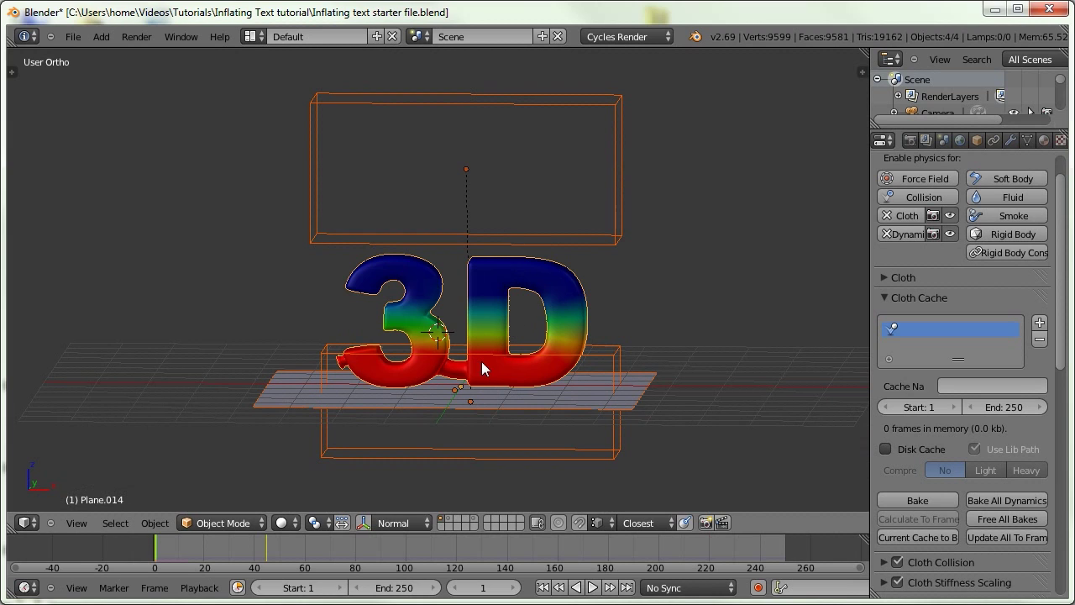
pyautogui.press('m')
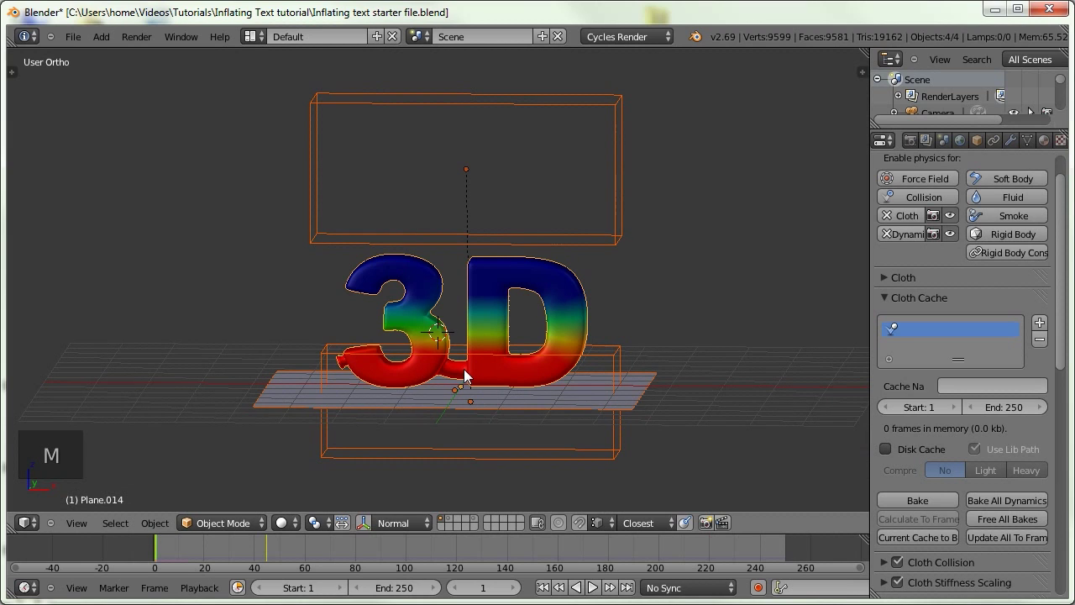
pyautogui.press('m')
pyautogui.press('2')
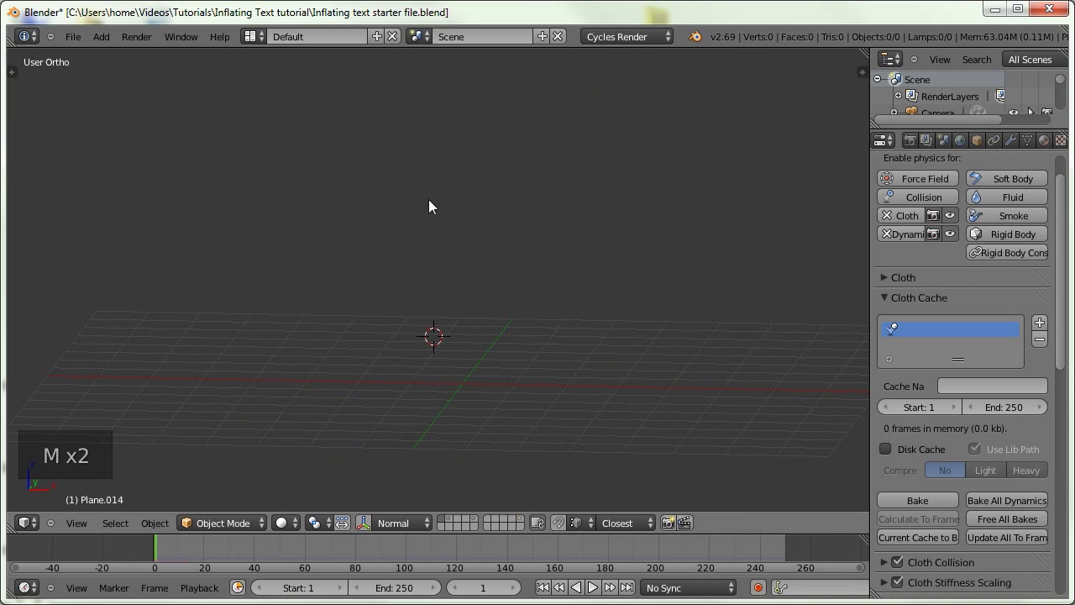
# Show layer 2, select all the saved text meshes and move them to layer 1.
pyautogui.click(448, 519)
pyautogui.moveTo(435, 390); pyautogui.dragTo(459, 385, button='middle')
pyautogui.scroll(5, 457, 388)
pyautogui.keyDown('shift'); pyautogui.moveTo(387, 425); pyautogui.dragTo(367, 352, button='middle'); pyautogui.keyUp('shift')
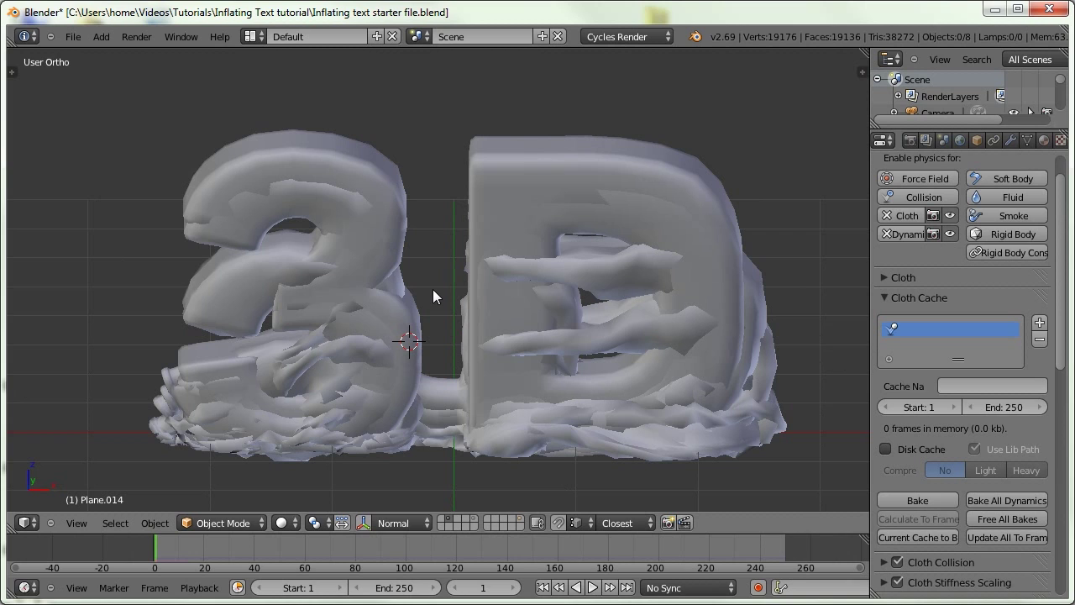
pyautogui.press('a')
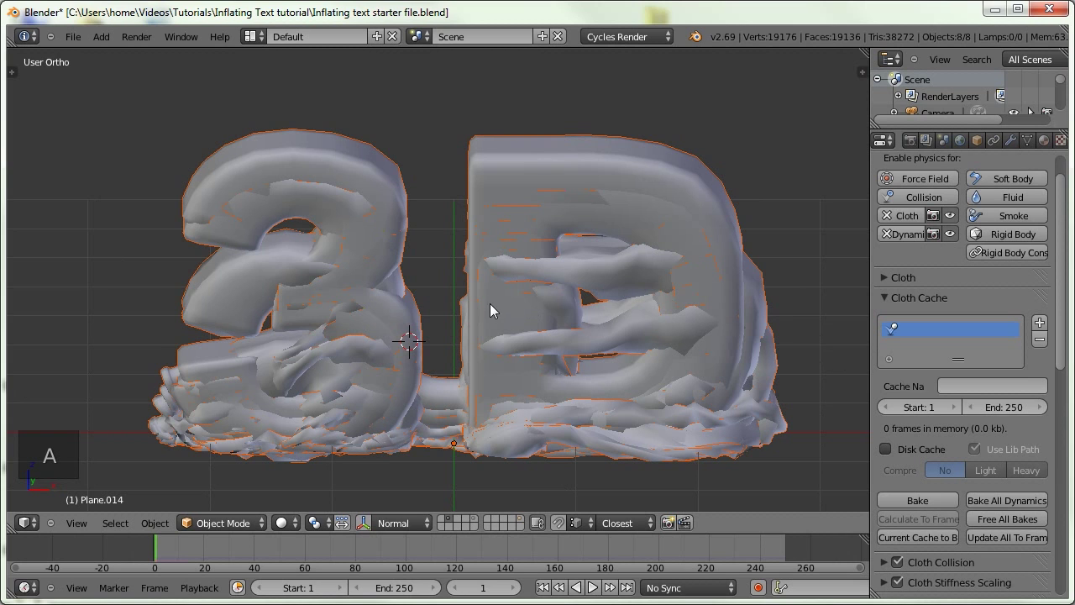
pyautogui.press('m')
pyautogui.press('1')
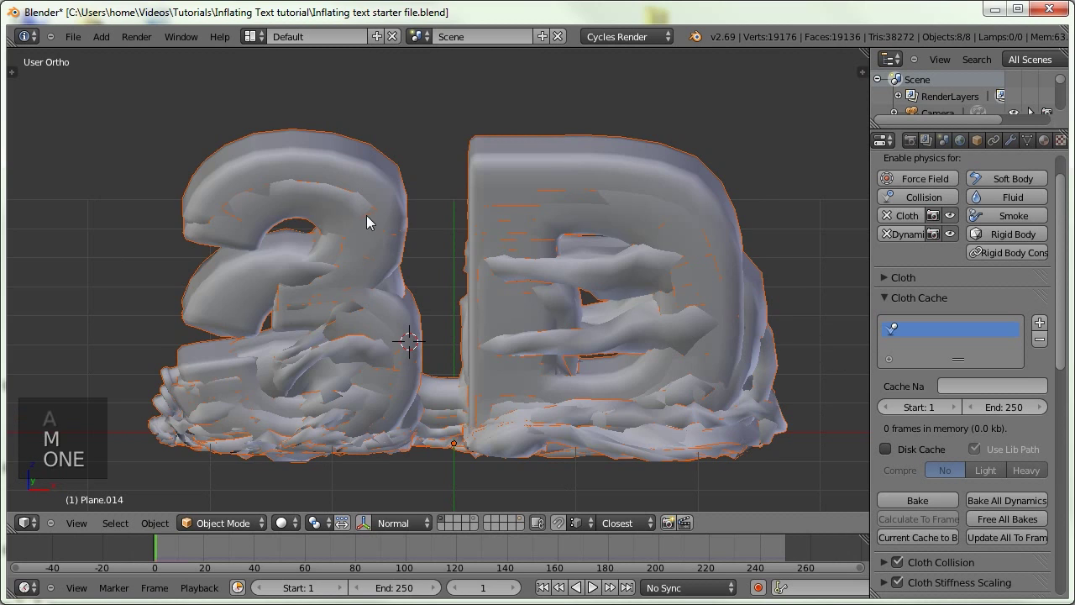
# Duplicate all the saved text meshes in place and move the copies to another layer as a backup.
pyautogui.moveTo(468, 282)
pyautogui.mouseDown(button='middle')
pyautogui.moveTo(451, 255)
pyautogui.moveTo(478, 274)
pyautogui.mouseUp(button='middle')
pyautogui.press('a')
pyautogui.press('a')
pyautogui.press('a')
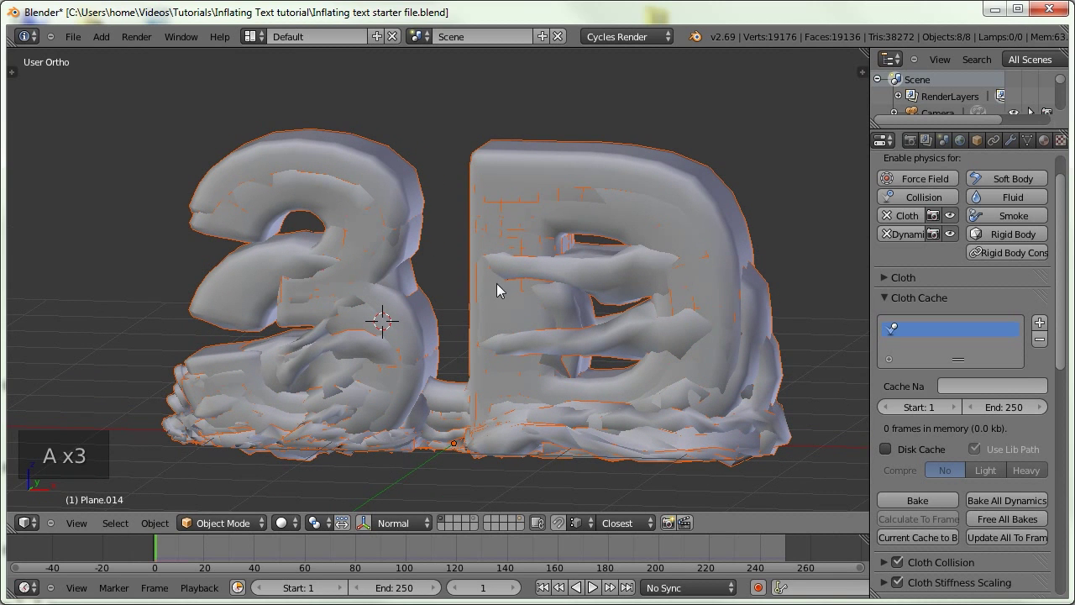
pyautogui.hotkey('shift', 'd')
pyautogui.rightClick(462, 291)
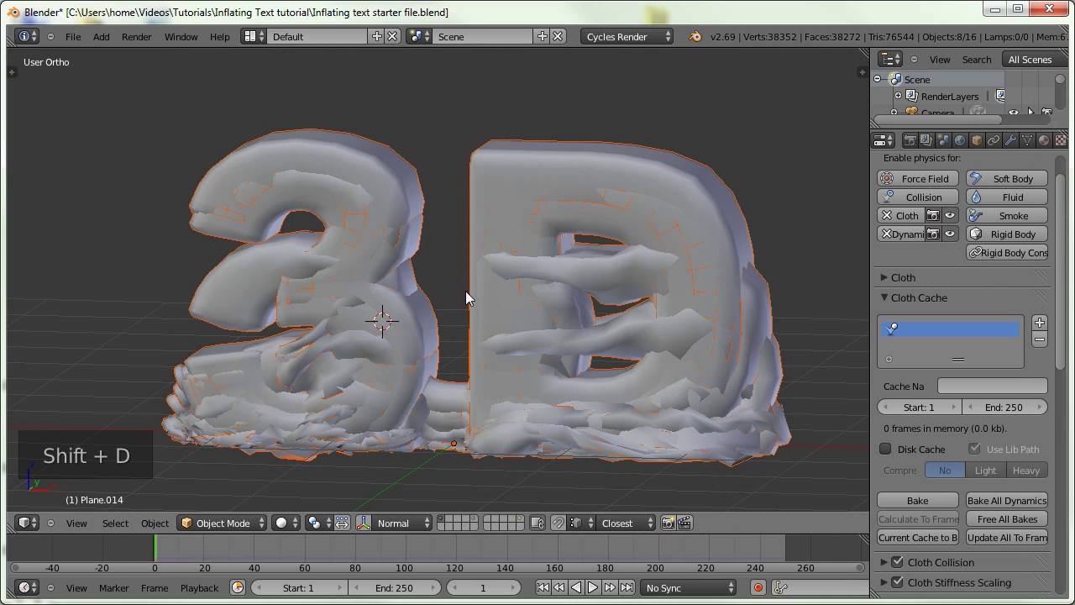
pyautogui.press('m')
pyautogui.press('0')
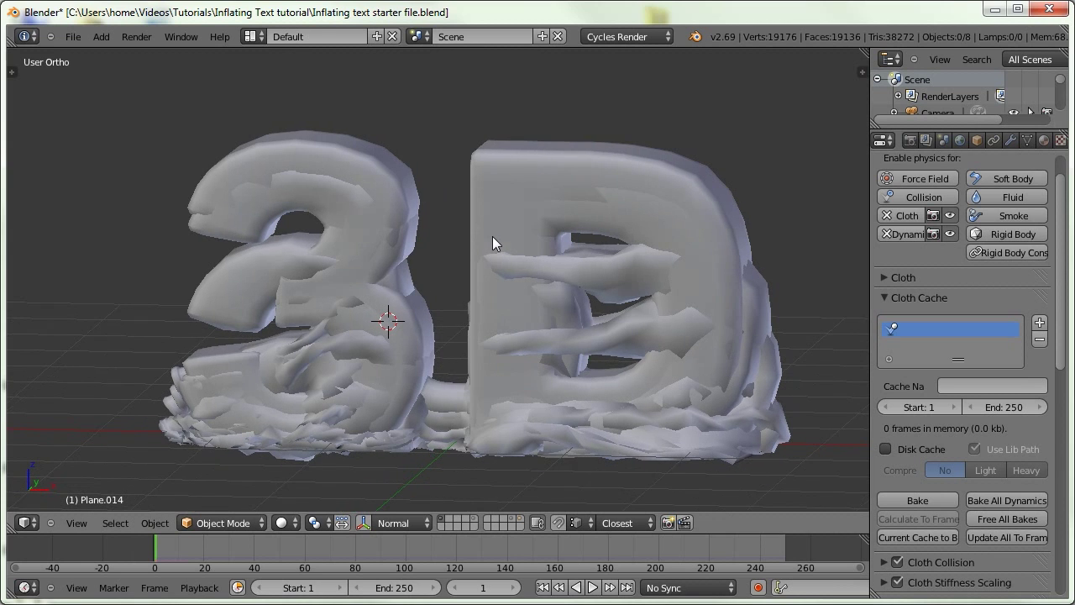
# Select all the text meshes with the fully inflated one active and join them as shape keys on it.
pyautogui.press('a')
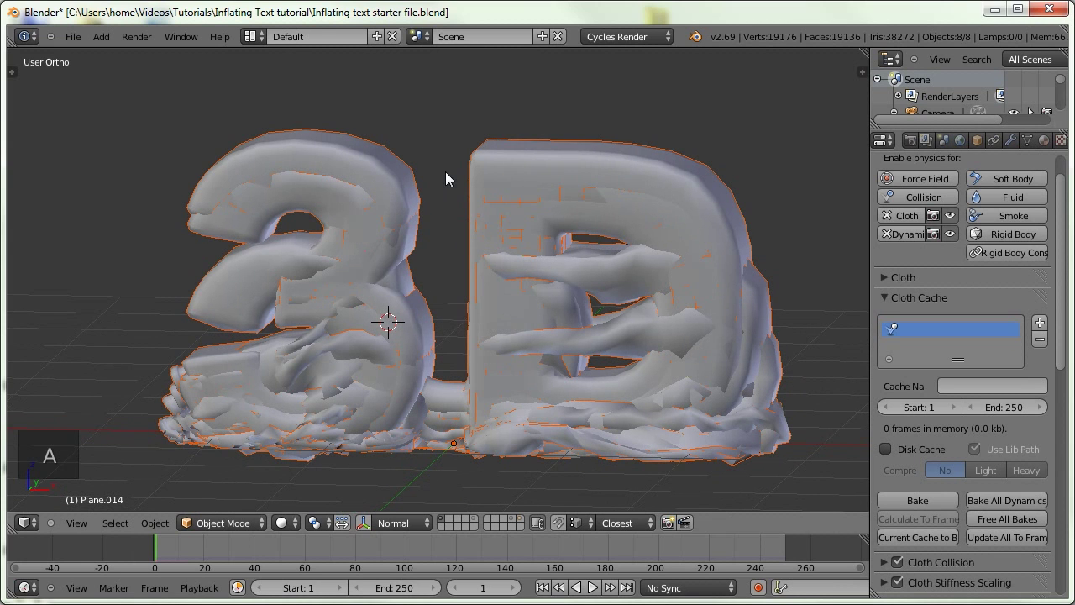
pyautogui.keyDown('shift'); pyautogui.rightClick(491, 140); pyautogui.keyUp('shift')
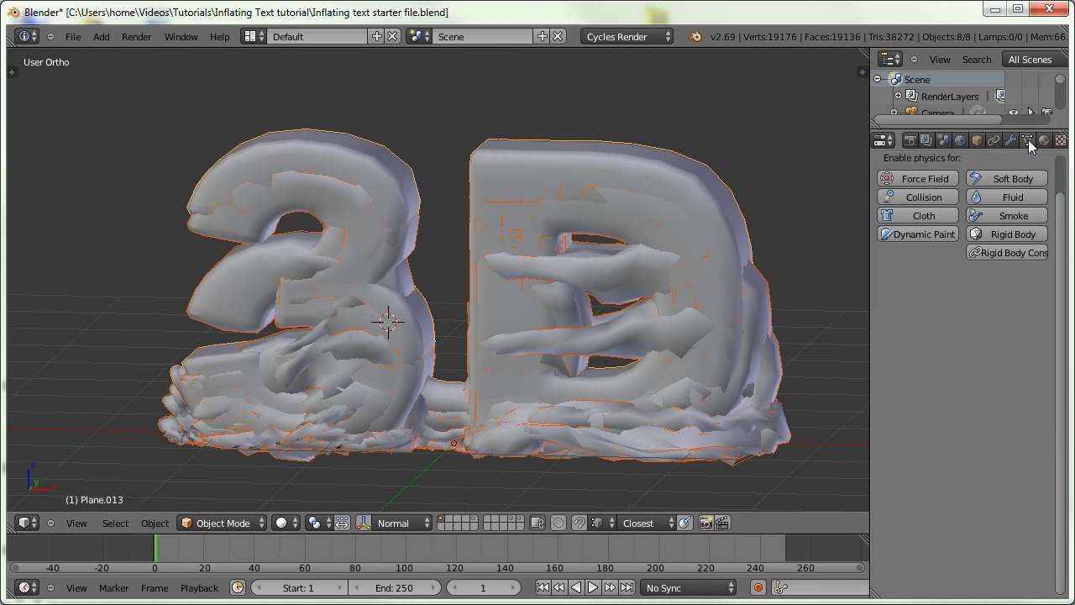
pyautogui.click(1027, 140)
pyautogui.scroll(-3, 995, 309)
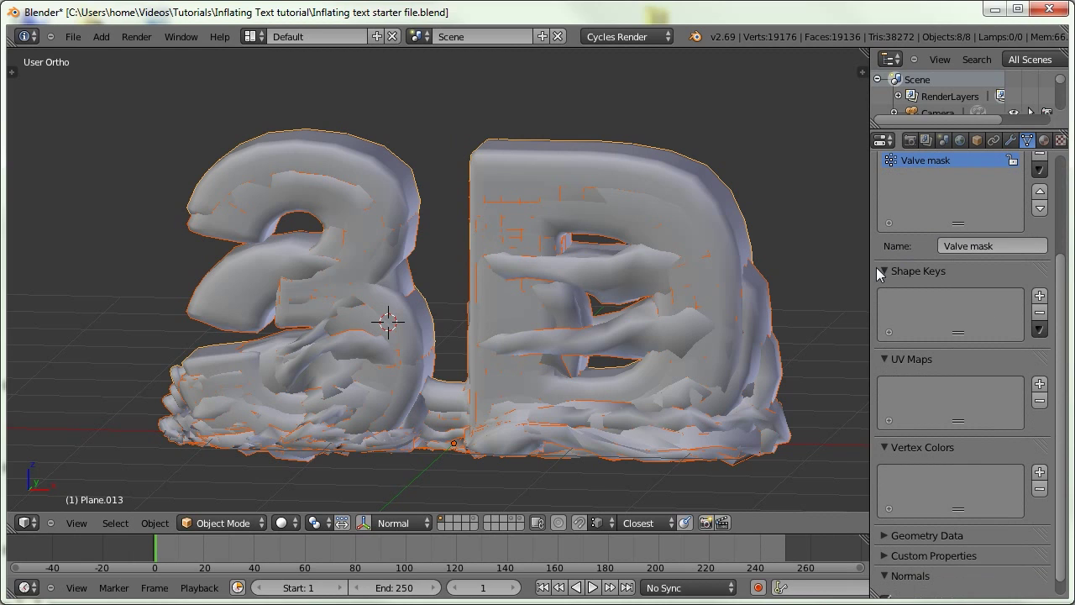
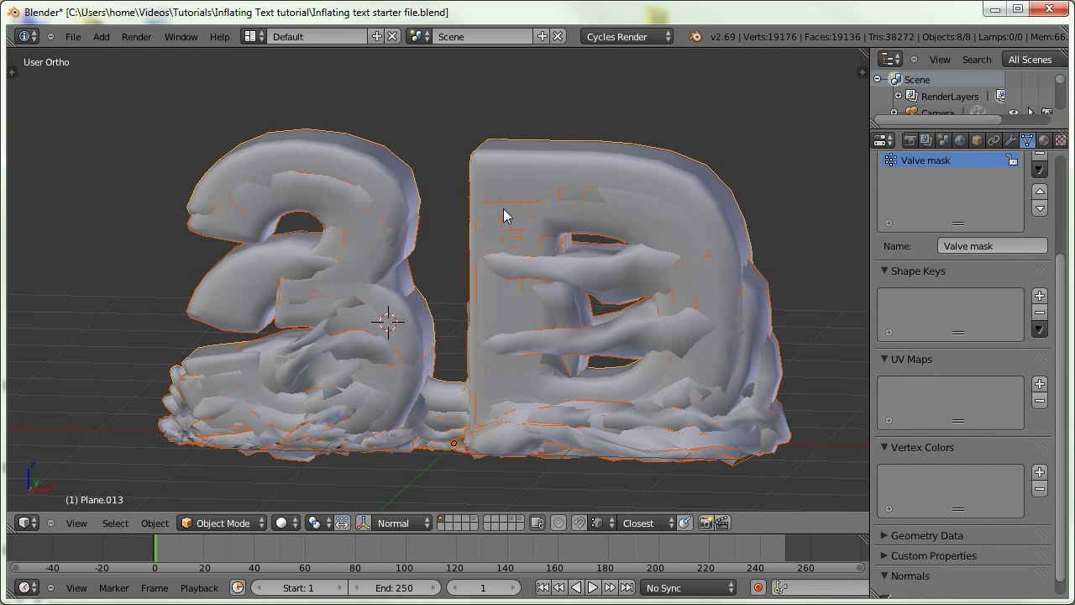
pyautogui.click(1039, 329)
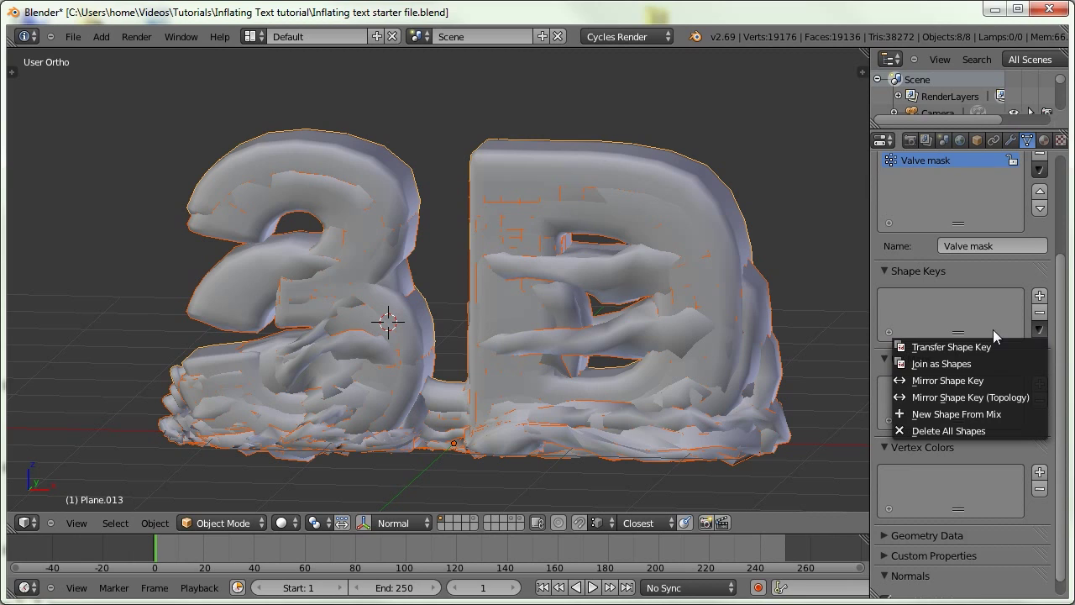
pyautogui.click(929, 370)
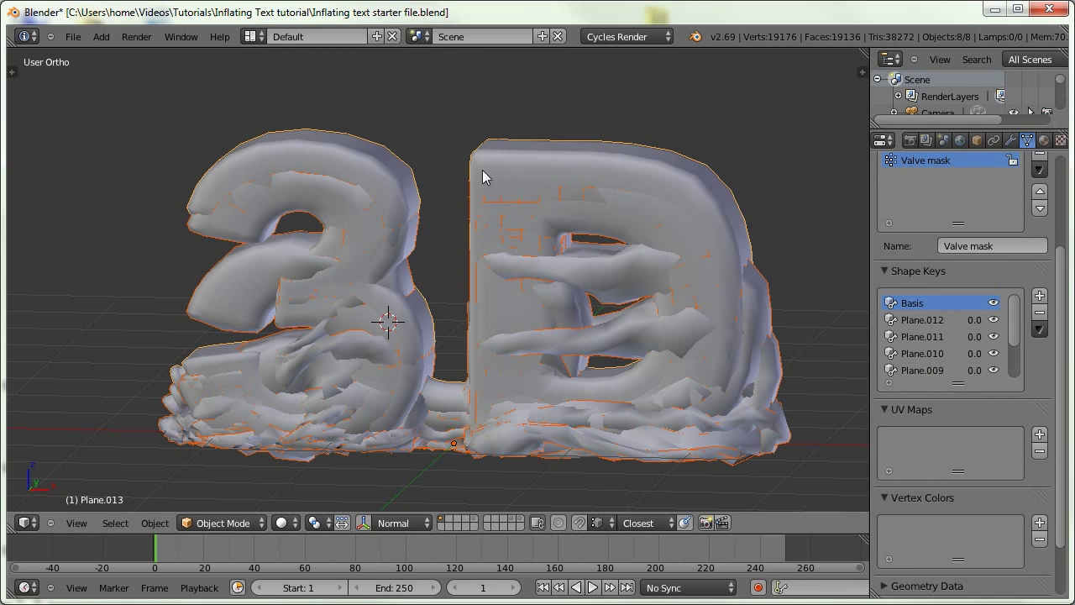
# Delete every text mesh except the inflated one that holds the shape keys.
pyautogui.rightClick(492, 144)
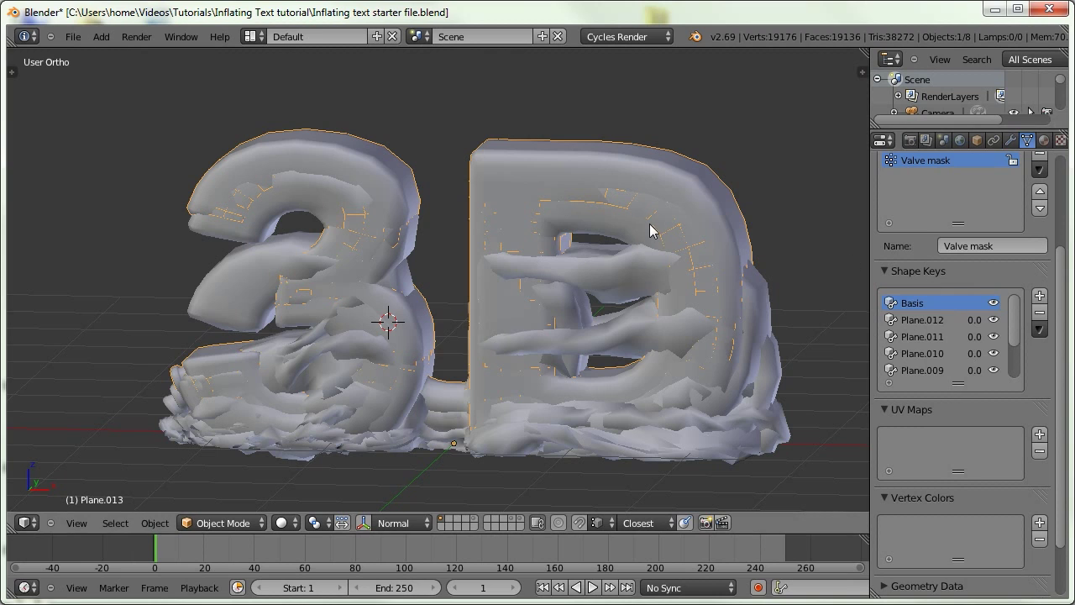
pyautogui.hotkey('ctrl', 'i')
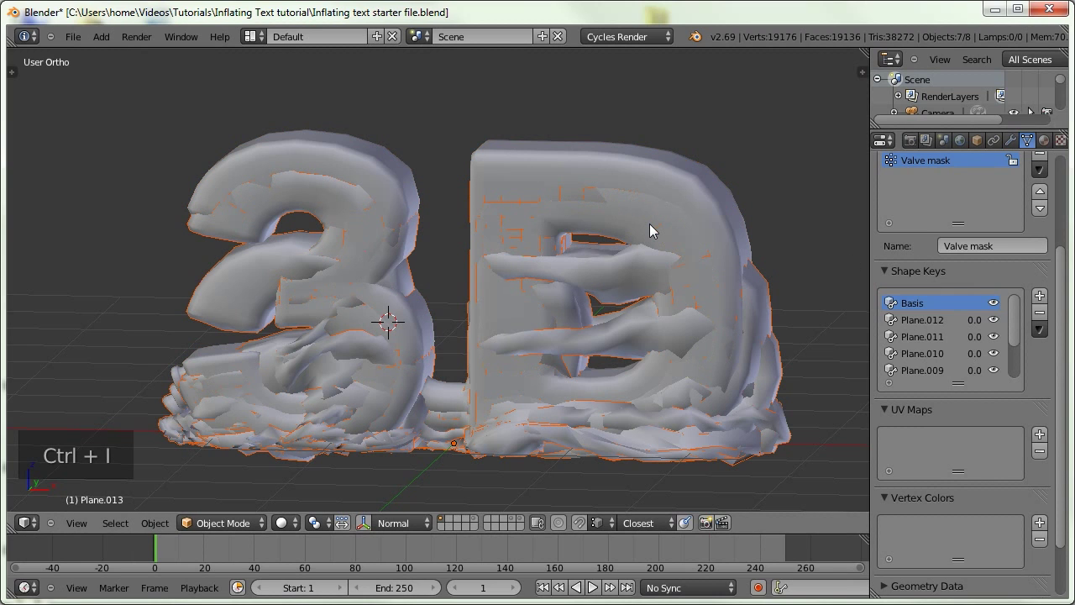
pyautogui.press('Delete')
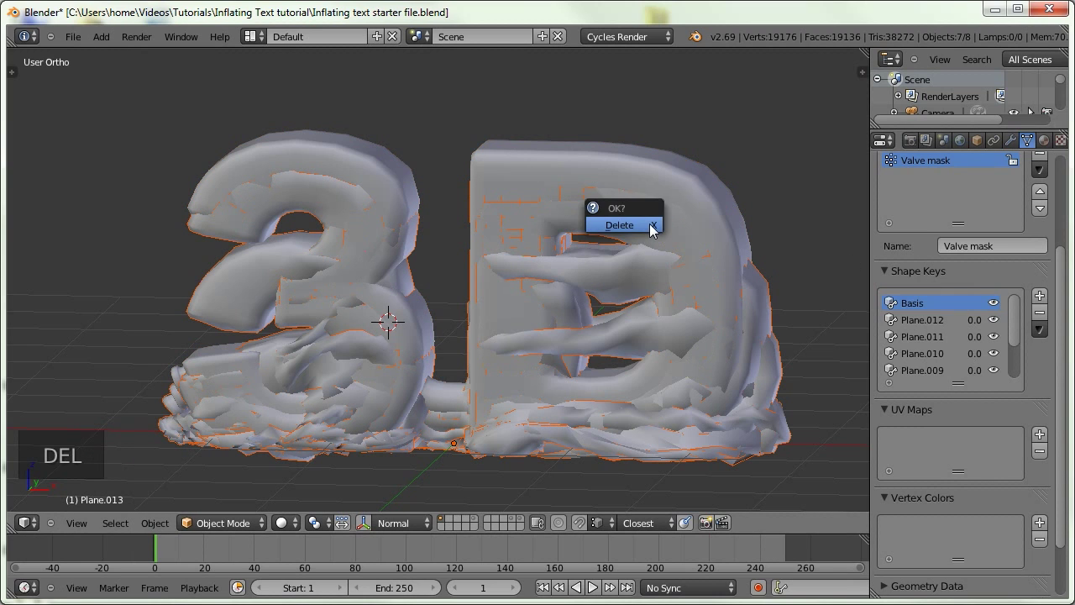
pyautogui.click(649, 224)
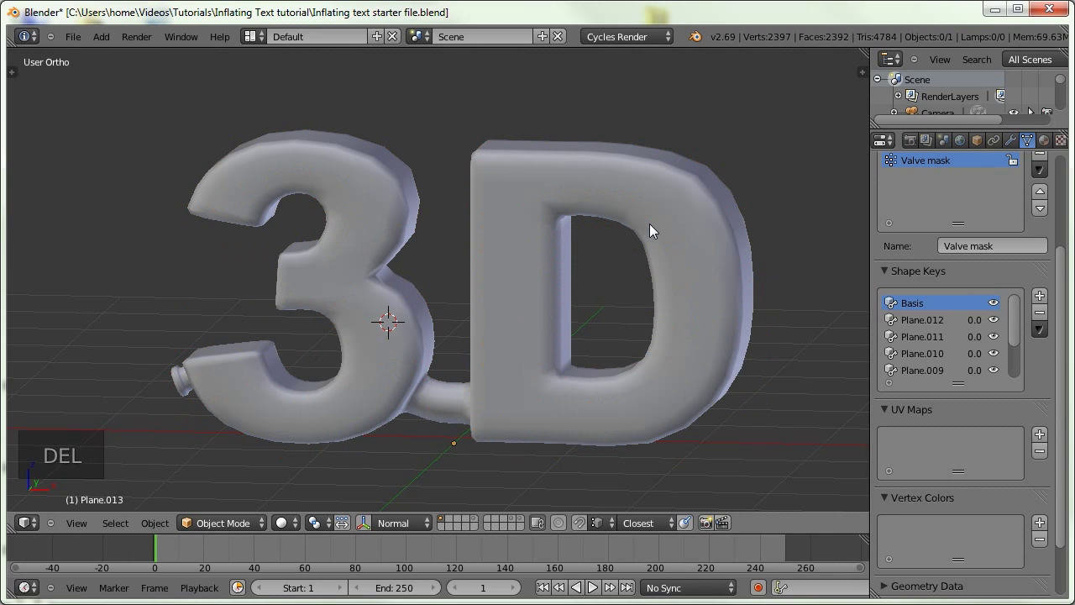
# Select the remaining text, extend its shape key list to show all entries, and try out the Plane.012 shape.
pyautogui.rightClick(509, 171)
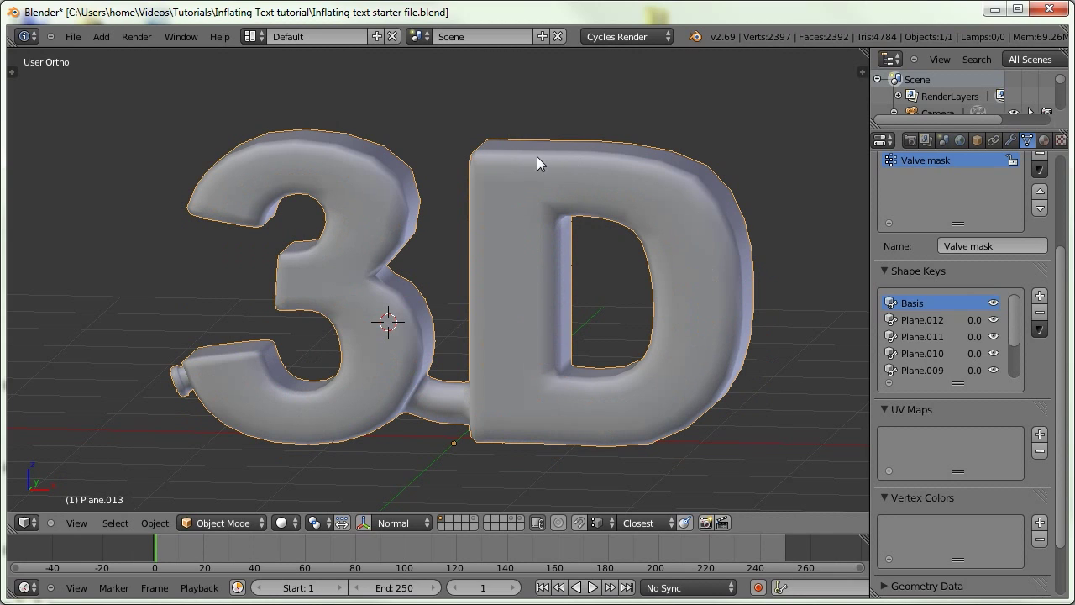
pyautogui.moveTo(957, 382); pyautogui.dragTo(970, 460)
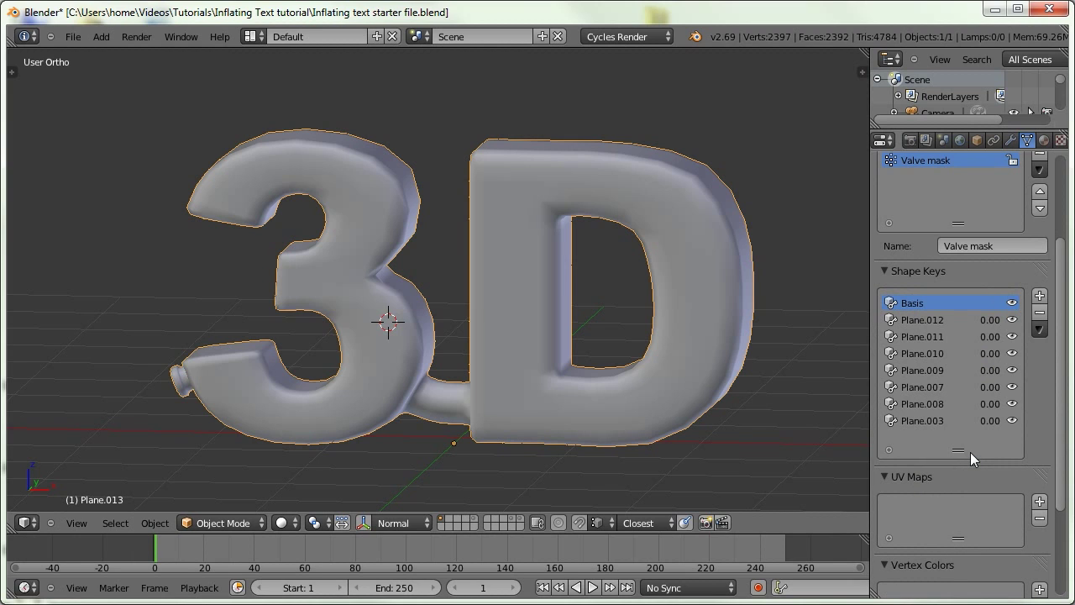
pyautogui.moveTo(432, 301); pyautogui.dragTo(444, 296, button='middle')
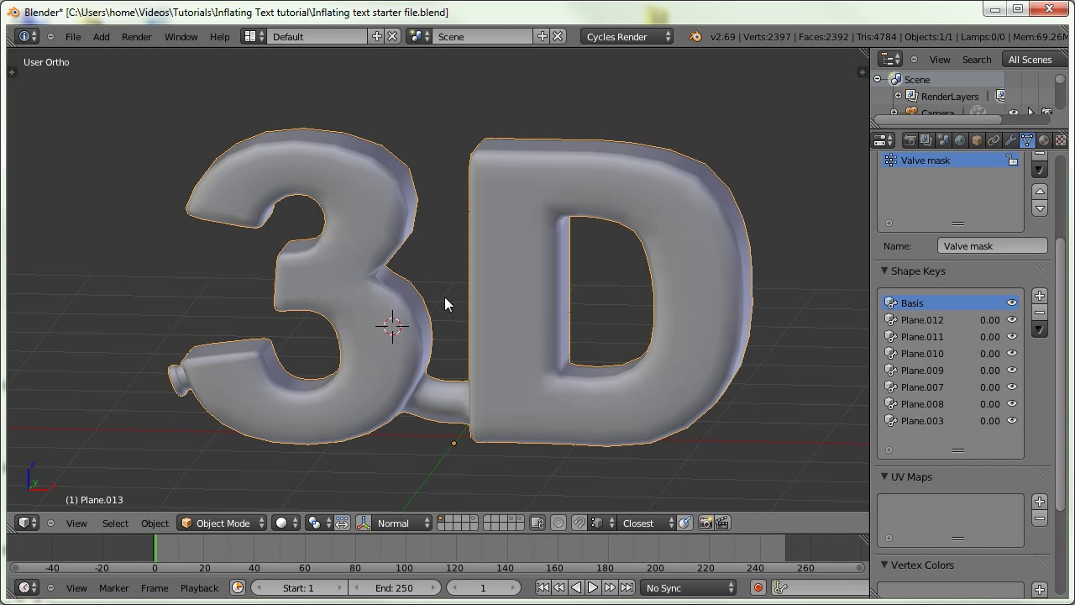
pyautogui.click(923, 320)
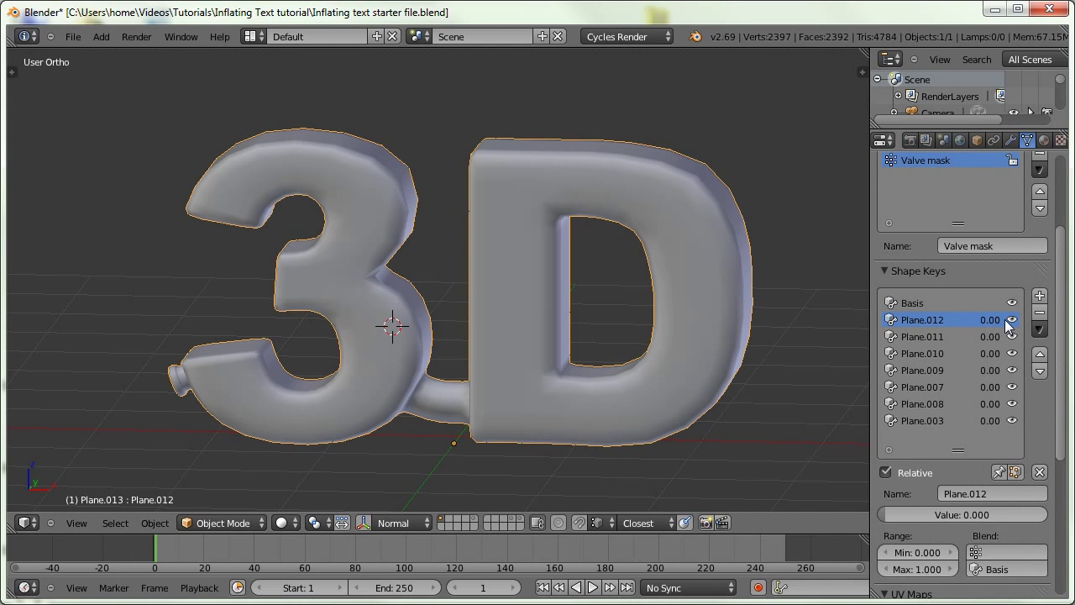
pyautogui.moveTo(984, 325); pyautogui.dragTo(921, 404)
# Rename the Basis shape key as Inflated.
pyautogui.click(921, 304)
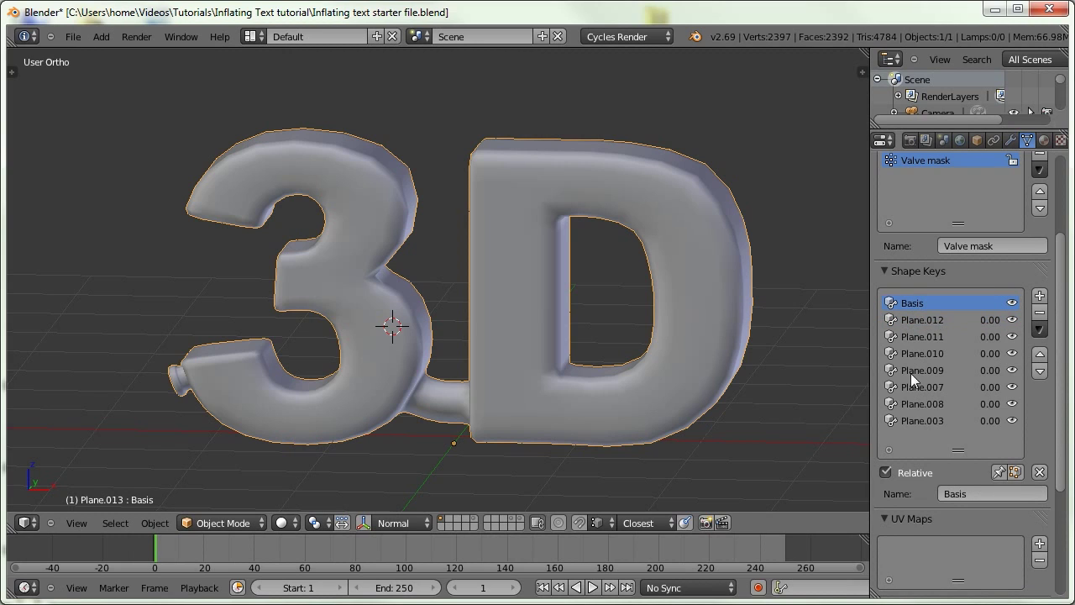
pyautogui.click(917, 419)
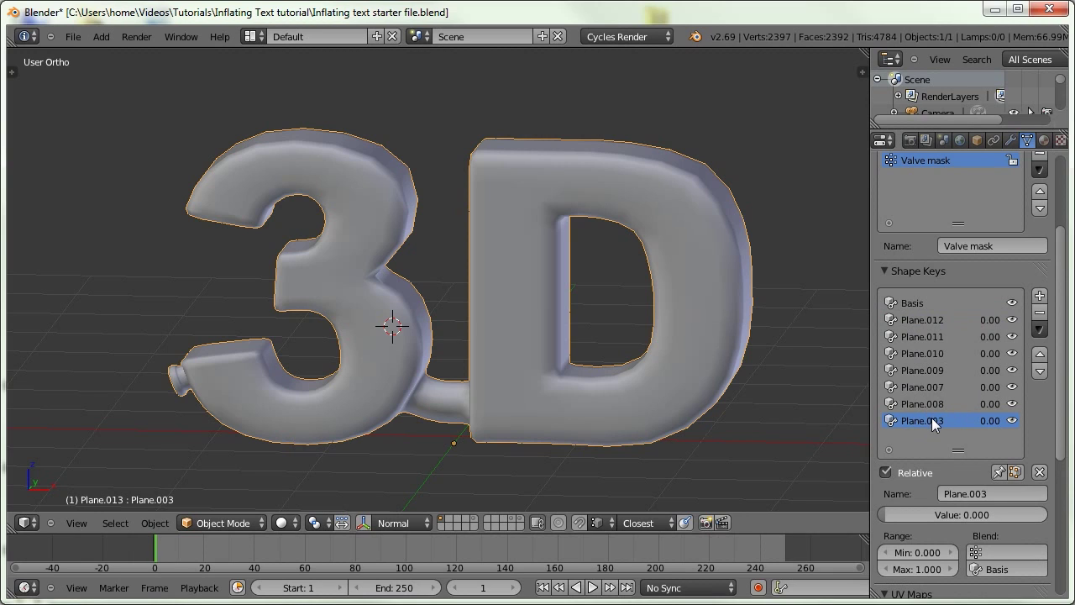
pyautogui.click(918, 305)
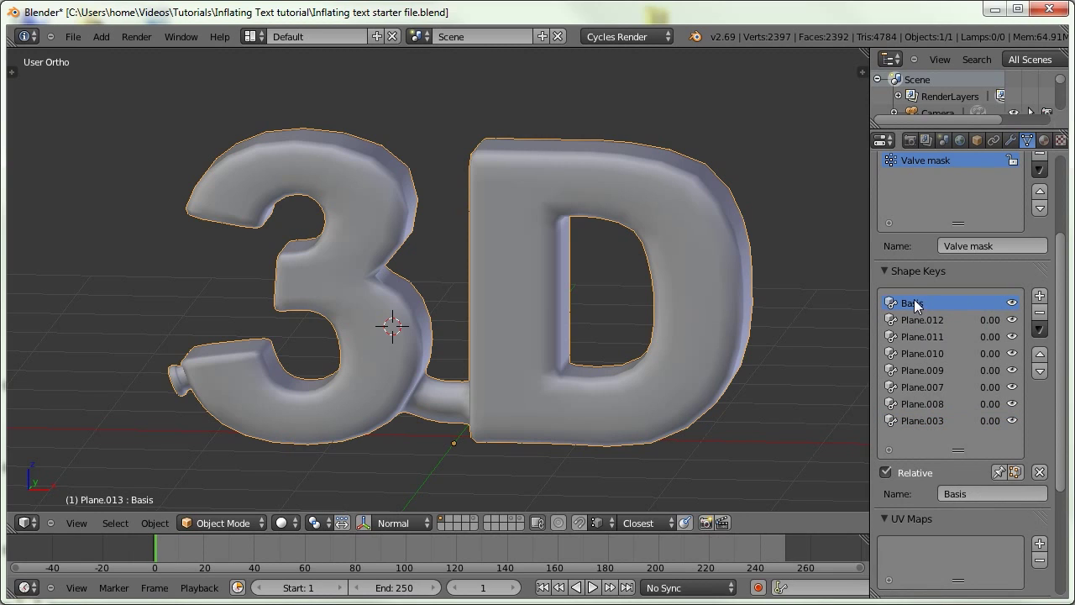
pyautogui.click(974, 492)
pyautogui.write('Inflated')
# Rename the Plane.012 shape key as 1 and the Plane.011 shape key as 2.
pyautogui.click(921, 320)
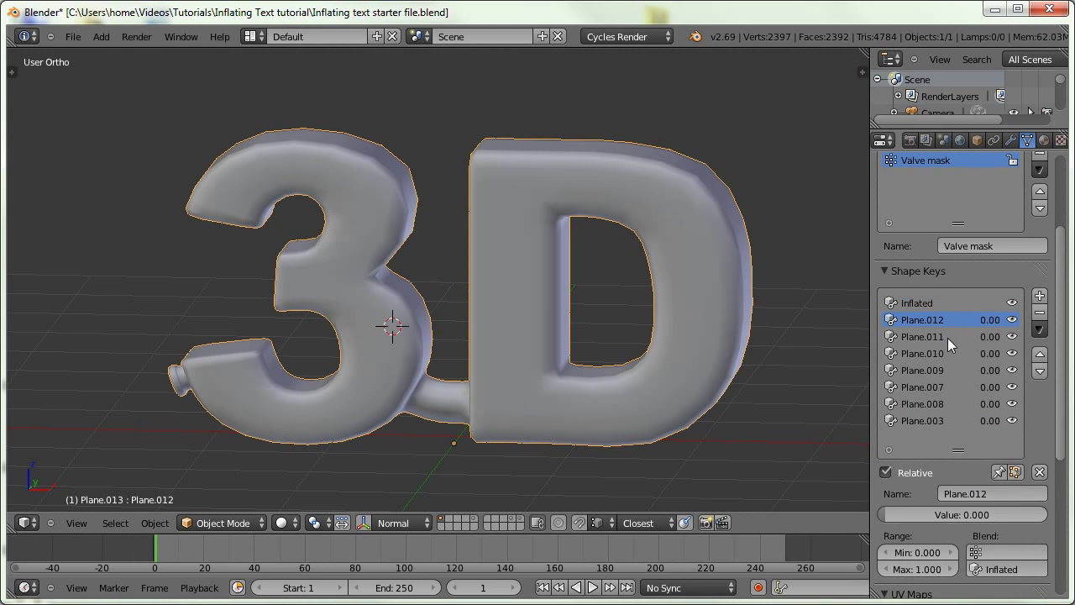
pyautogui.moveTo(984, 320)
pyautogui.mouseDown()
pyautogui.moveTo(1013, 318)
pyautogui.moveTo(974, 316)
pyautogui.mouseUp()
pyautogui.click(978, 492)
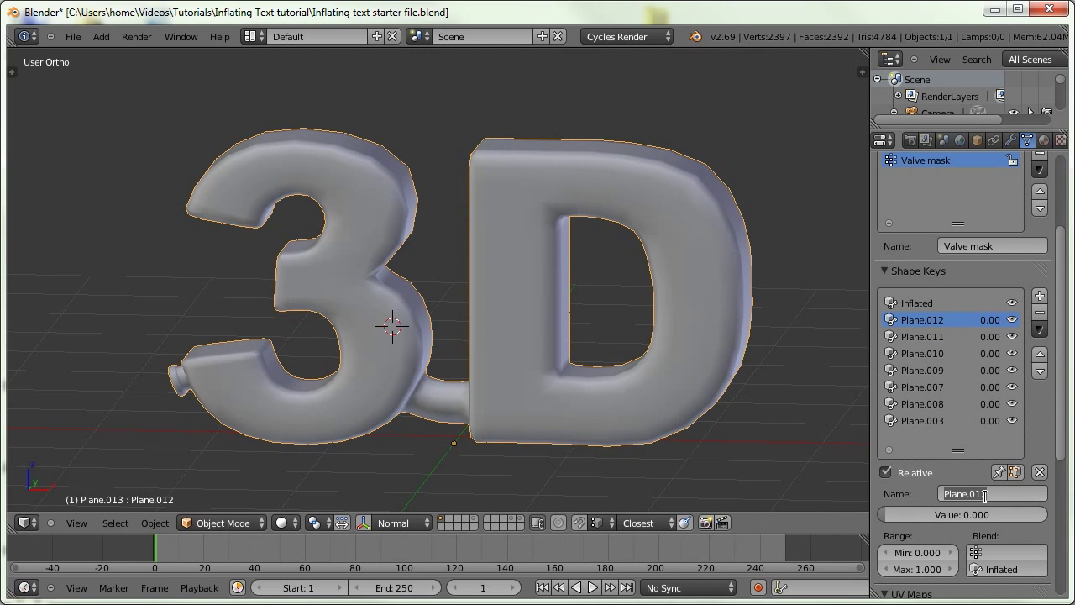
pyautogui.write('1')
pyautogui.press('Return')
pyautogui.click(987, 339)
pyautogui.moveTo(990, 340); pyautogui.dragTo(967, 333)
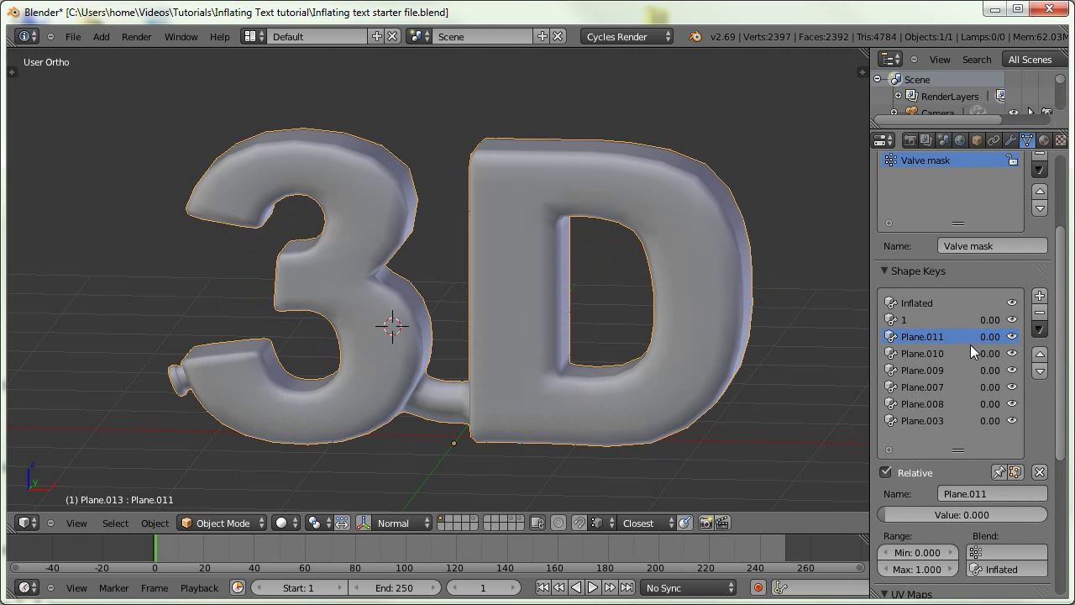
pyautogui.click(974, 493)
pyautogui.write('2')
pyautogui.press('Return')
# Rename the Plane.010 shape key as 3 and the Plane.009 shape key as 4.
pyautogui.click(923, 354)
pyautogui.moveTo(985, 354); pyautogui.dragTo(974, 421)
pyautogui.click(961, 494)
pyautogui.write('3')
pyautogui.press('Return')
pyautogui.click(529, 386)
pyautogui.click(917, 371)
pyautogui.click(965, 492)
pyautogui.write('4')
pyautogui.press('Return')
# Rename the Plane.007 shape key as 5 and the Plane.008 shape key as 6.
pyautogui.doubleClick(922, 387)
pyautogui.write('5')
pyautogui.press('Return')
pyautogui.click(965, 493)
pyautogui.write('6')
pyautogui.press('Return')
# Rename the Plane.003 shape key as 7.
pyautogui.click(923, 421)
pyautogui.click(965, 493)
pyautogui.write('7')
pyautogui.press('Return')
# Extend the shape key list, deselect the text and rename the last shape key as Deflated.
pyautogui.moveTo(958, 450); pyautogui.dragTo(958, 484)
pyautogui.press('a')
pyautogui.moveTo(702, 343); pyautogui.dragTo(676, 332, button='middle')
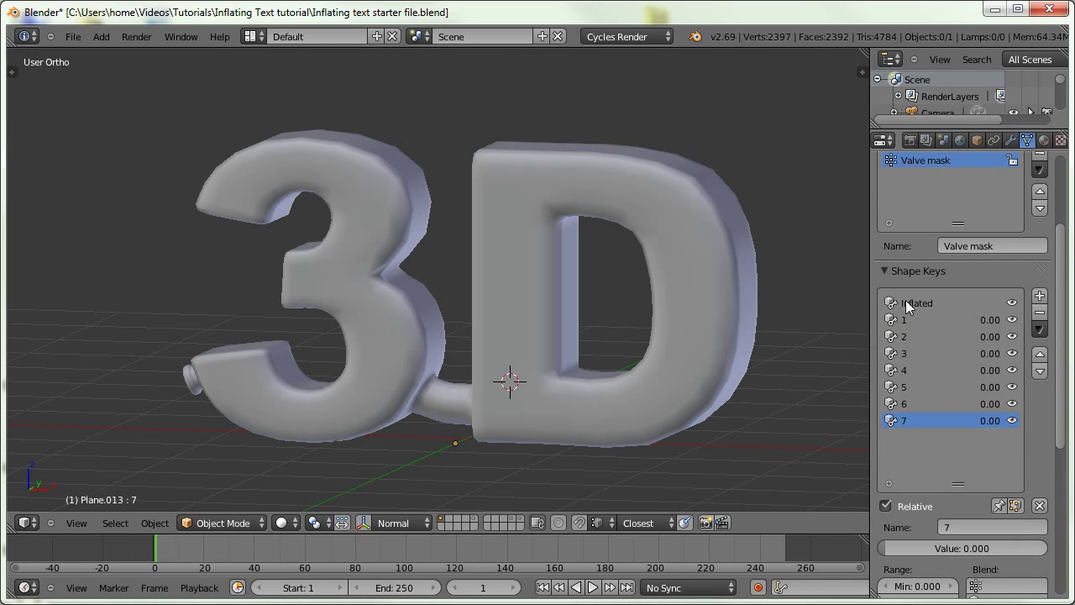
pyautogui.click(962, 526)
pyautogui.write('Deflated')
pyautogui.press('Return')
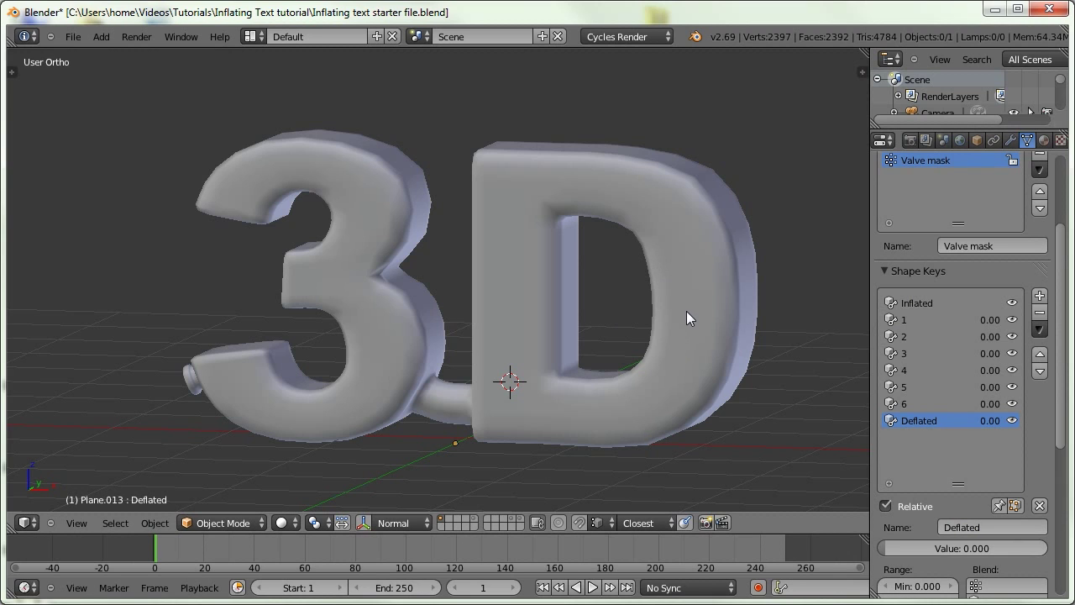
# Create a new shape from the mix with Deflated at 1, and set Deflated to 0 and the new key to 1.
pyautogui.moveTo(655, 317); pyautogui.dragTo(665, 325, button='middle')
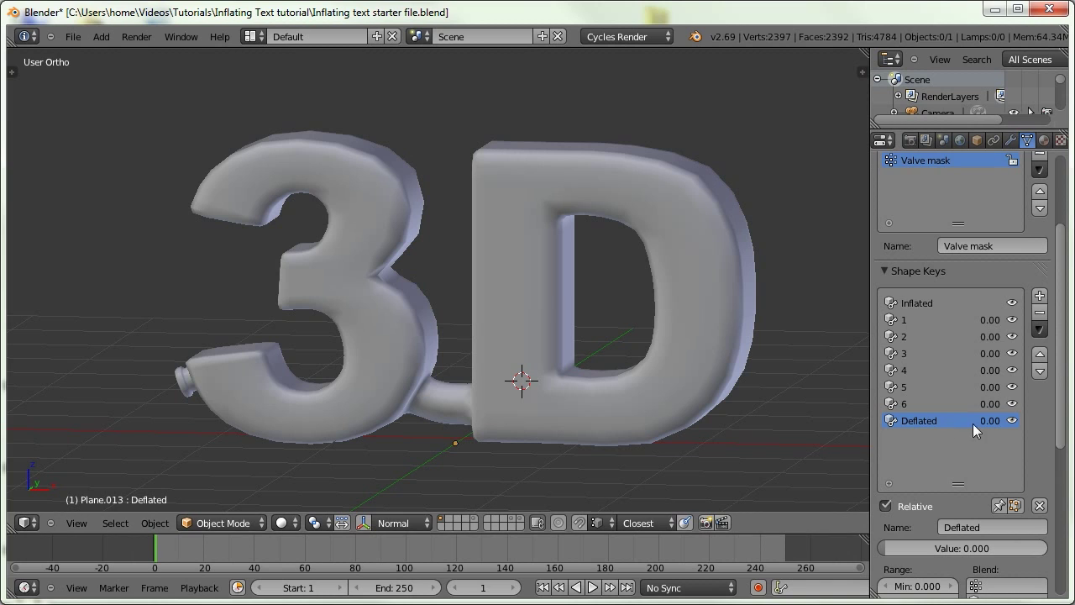
pyautogui.moveTo(980, 418)
pyautogui.mouseDown()
pyautogui.moveTo(1021, 419)
pyautogui.moveTo(971, 419)
pyautogui.moveTo(996, 422)
pyautogui.mouseUp()
pyautogui.click(1040, 330)
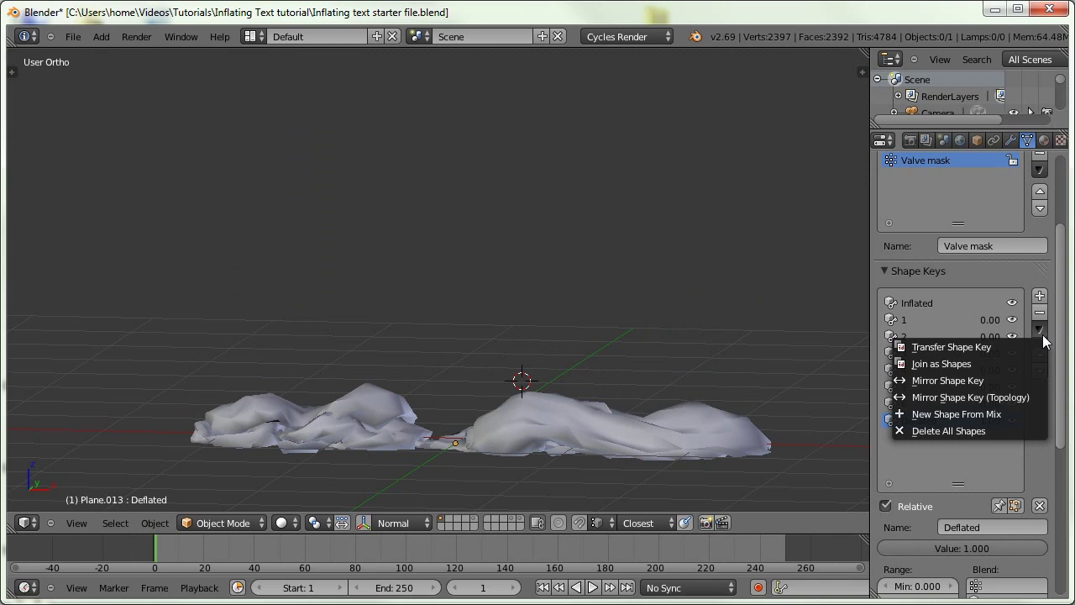
pyautogui.click(959, 413)
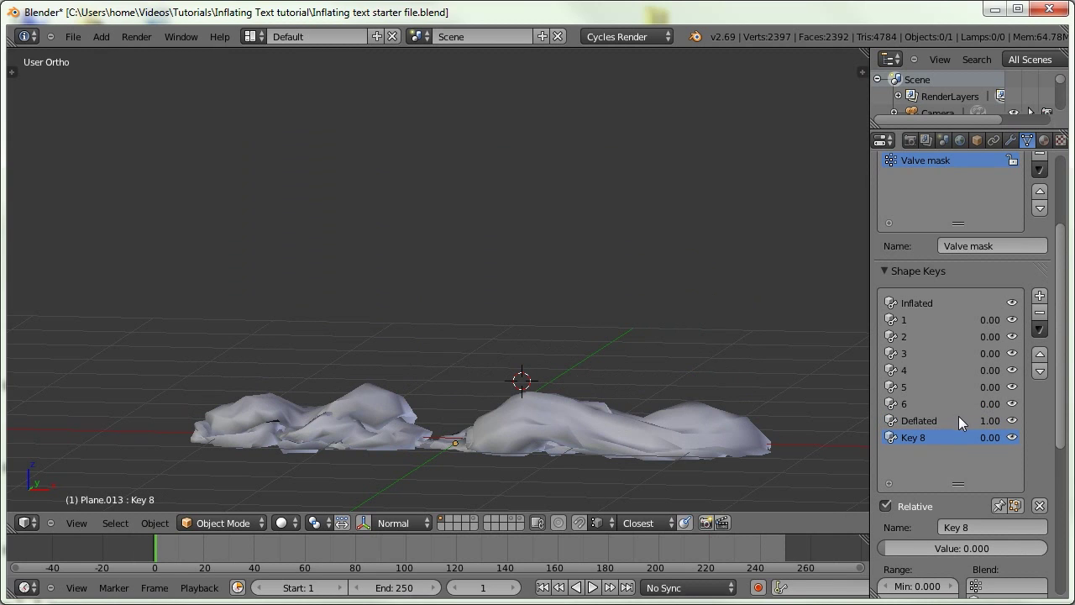
pyautogui.moveTo(972, 419); pyautogui.dragTo(1026, 437)
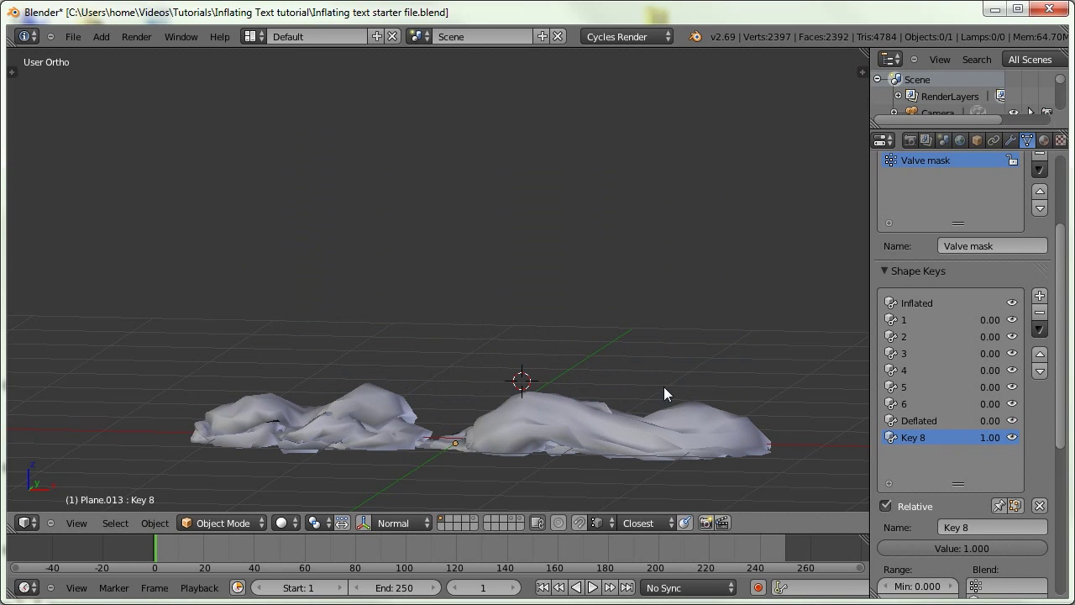
# Edit the new shape key's mesh, selecting the top vertex of the deflated D's highest bulge and enabling proportional editing.
pyautogui.press('Tab')
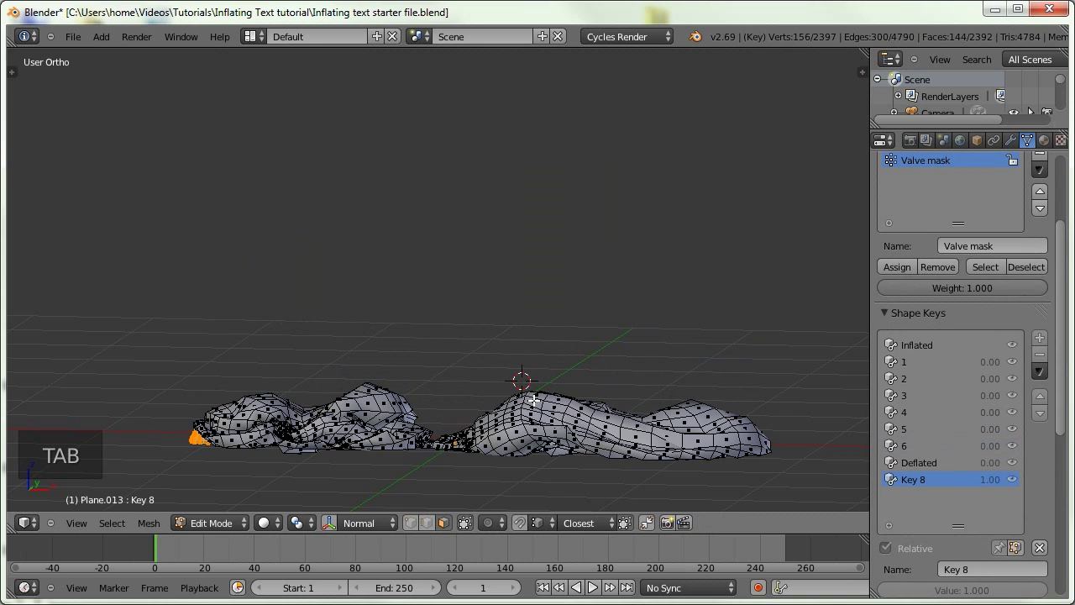
pyautogui.moveTo(544, 405); pyautogui.dragTo(439, 290, button='middle')
pyautogui.rightClick(543, 405)
pyautogui.scroll(4, 437, 311)
pyautogui.moveTo(432, 336); pyautogui.dragTo(349, 377, button='middle')
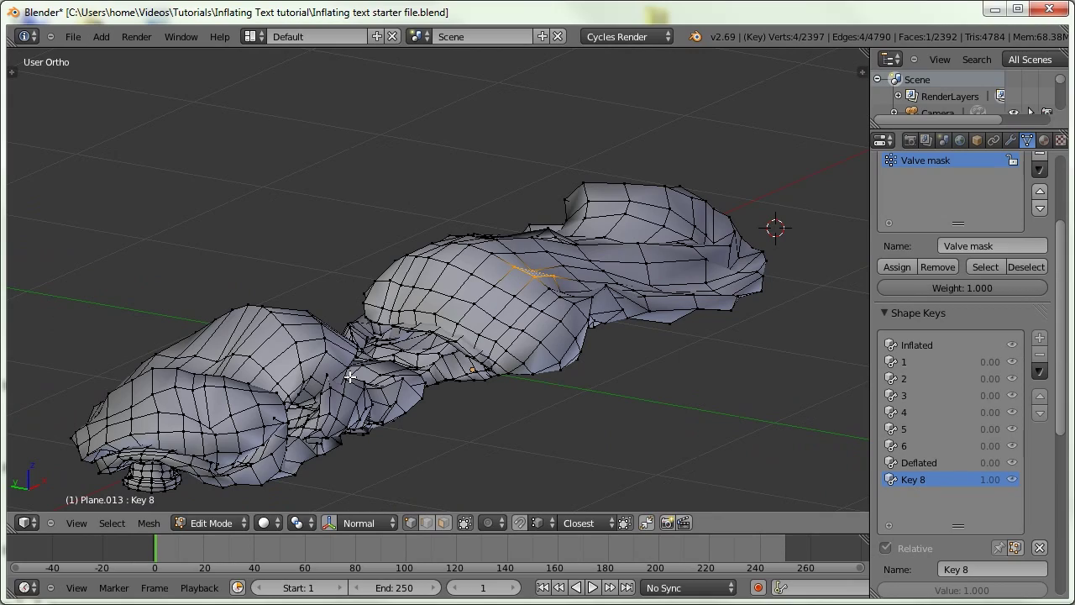
pyautogui.moveTo(462, 251); pyautogui.dragTo(336, 226, button='middle')
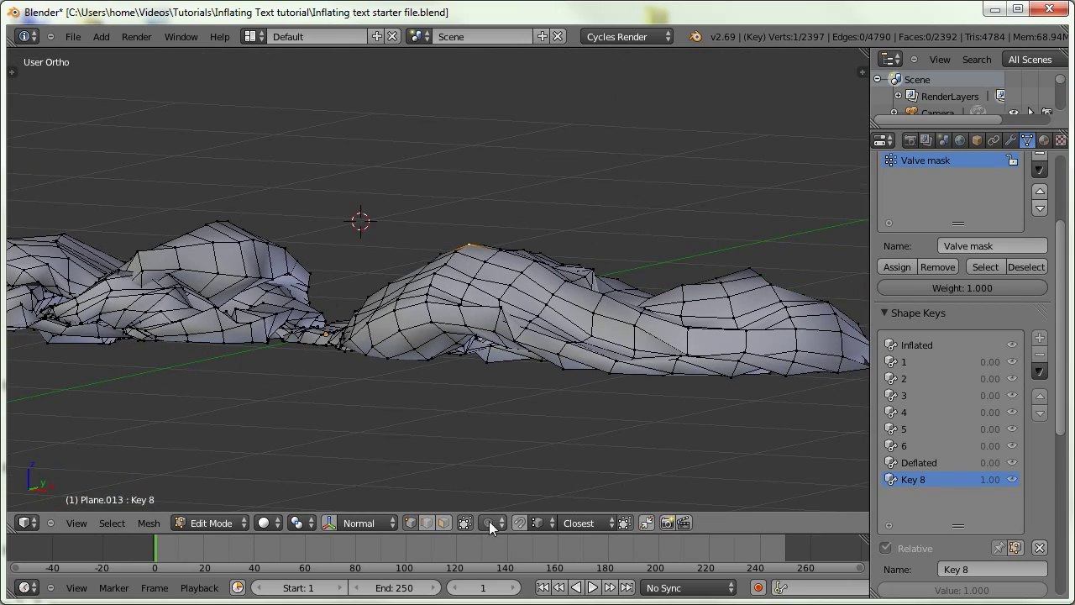
pyautogui.click(491, 523)
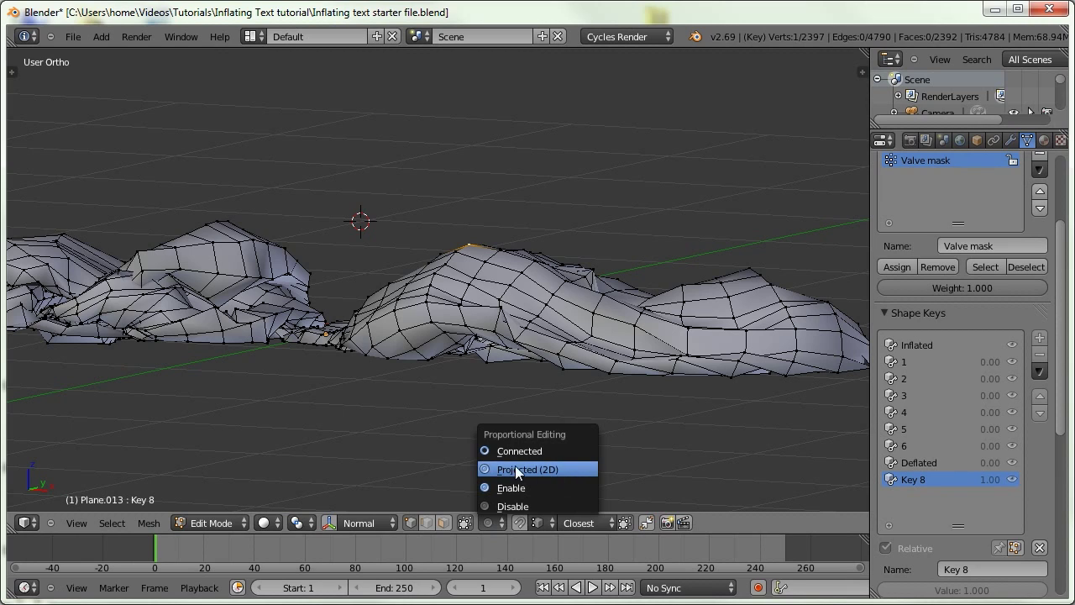
pyautogui.click(510, 487)
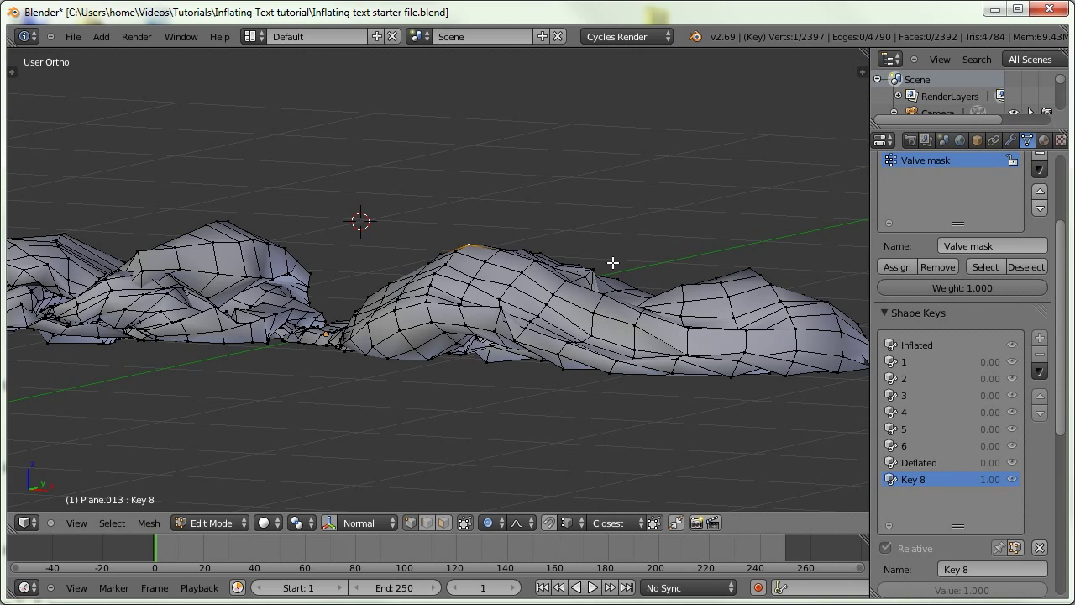
# Move the selected bulge vertex freely with a proportional size of 1.00.
pyautogui.moveTo(471, 221); pyautogui.dragTo(480, 234, button='middle')
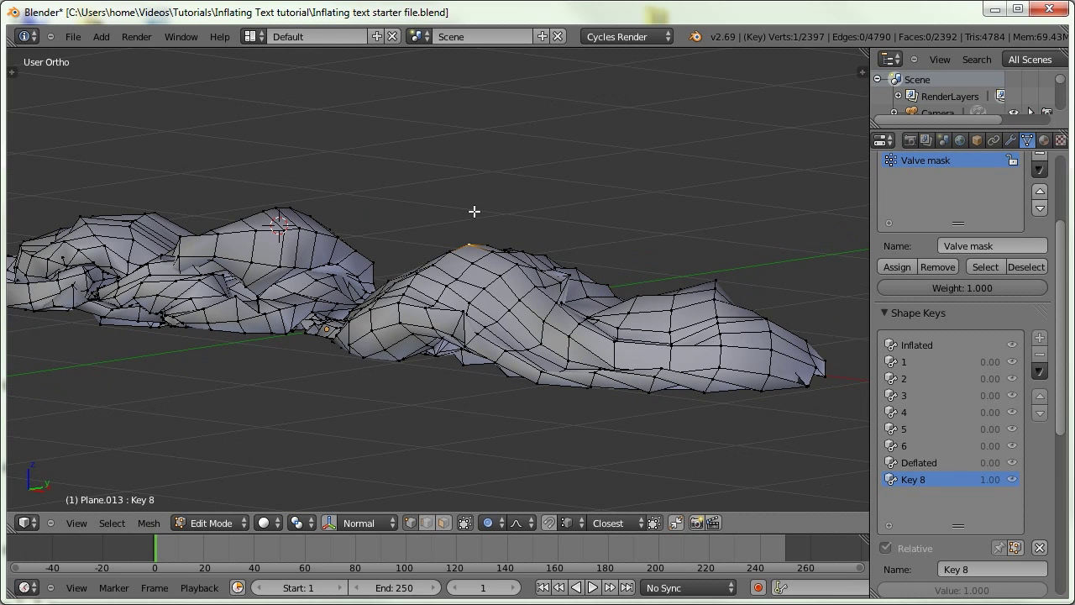
pyautogui.press('g')
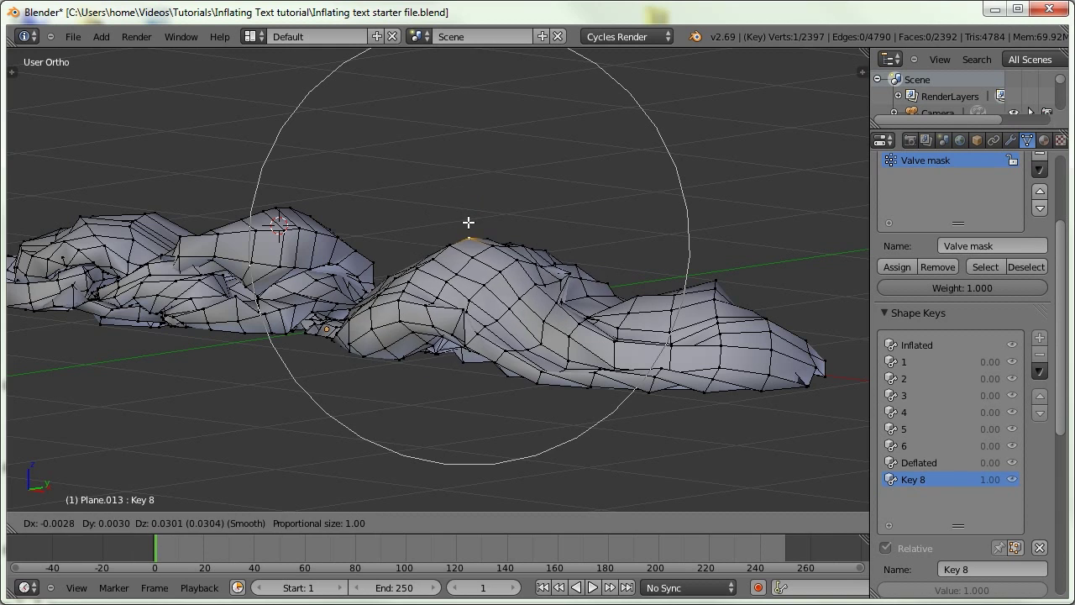
pyautogui.scroll(6, 472, 231)
pyautogui.scroll(-6, 463, 247)
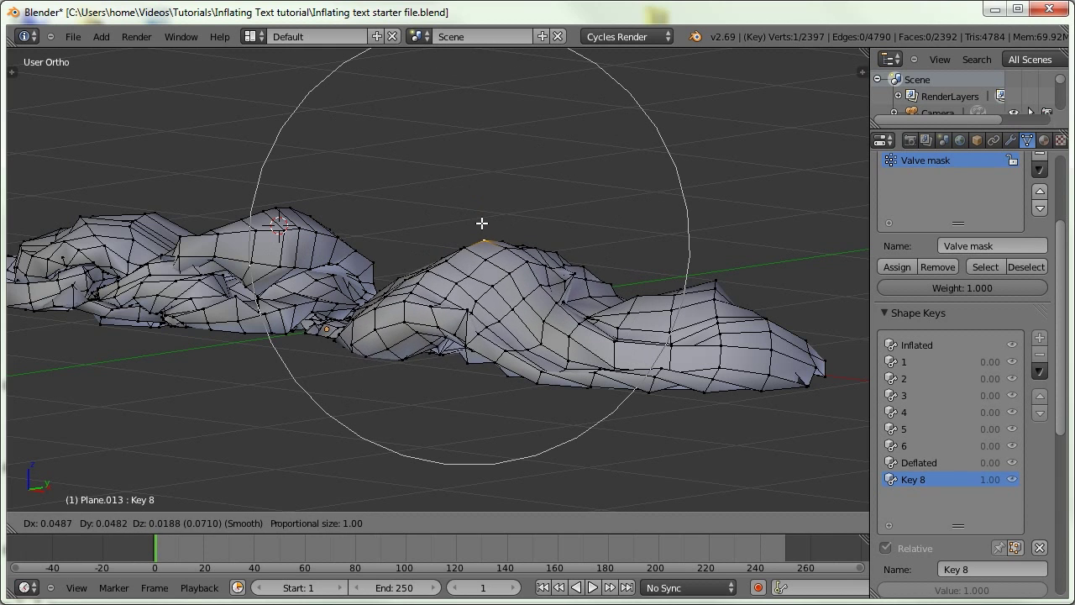
pyautogui.click(481, 246)
# Lower the D's highest bulge by about 0.18 along Z, using a smaller proportional editing radius.
pyautogui.moveTo(456, 248); pyautogui.dragTo(505, 217, button='middle')
pyautogui.press('n')
pyautogui.press('n')
pyautogui.press('n')
pyautogui.press('n')
pyautogui.press('g')
pyautogui.press('z')
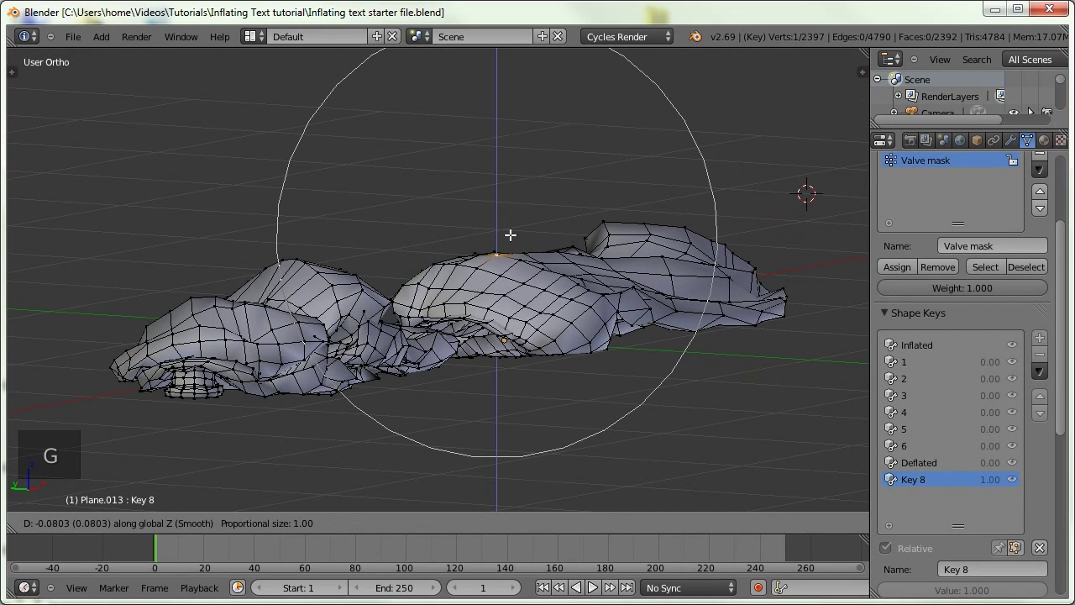
pyautogui.scroll(3, 511, 245)
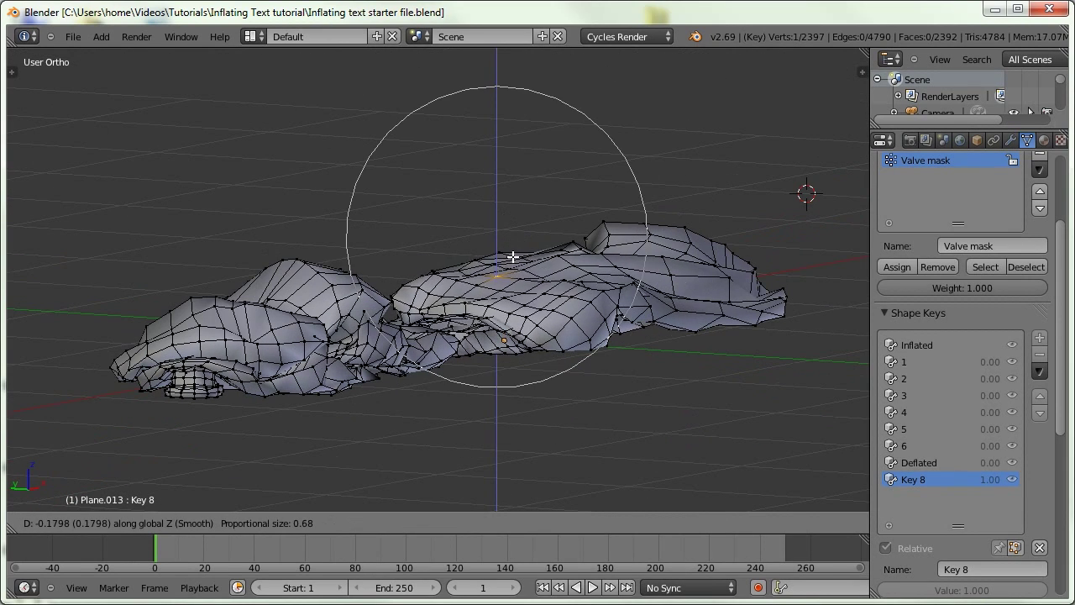
pyautogui.scroll(-1, 513, 256)
pyautogui.click(508, 253)
pyautogui.moveTo(508, 254); pyautogui.dragTo(389, 251, button='middle')
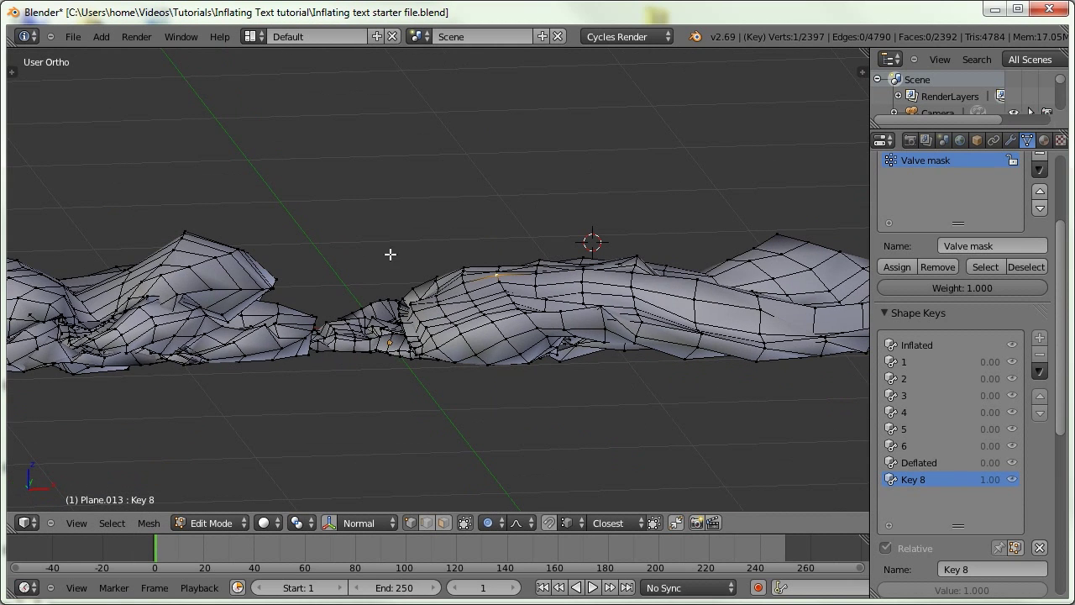
# Select the vertex near the top of the 3's highest bulge and lower it along Z.
pyautogui.moveTo(180, 245); pyautogui.dragTo(404, 207, button='middle')
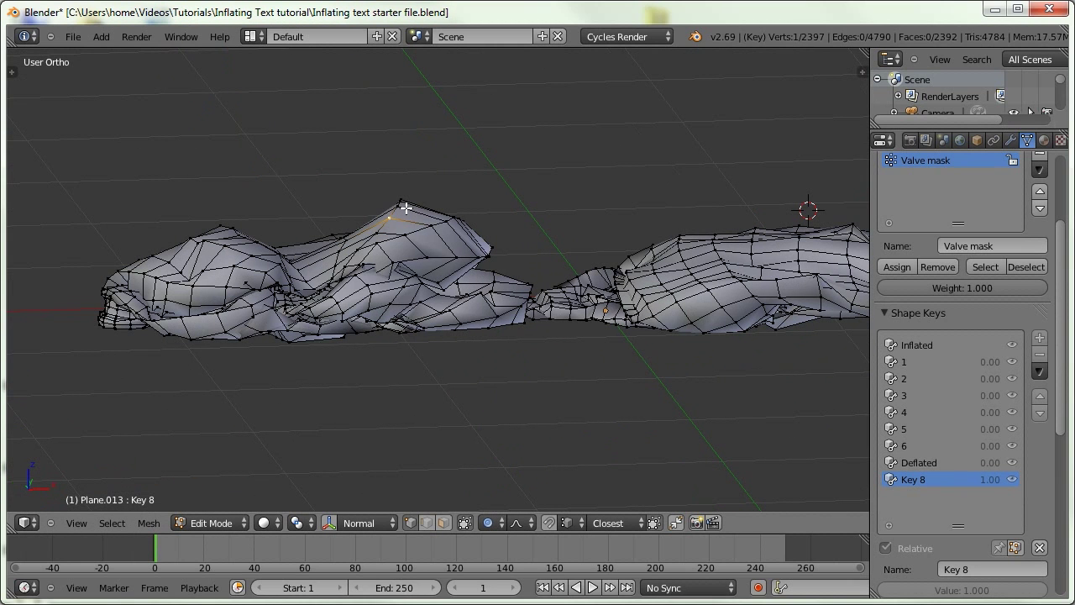
pyautogui.press('g')
pyautogui.press('z')
pyautogui.click(408, 234)
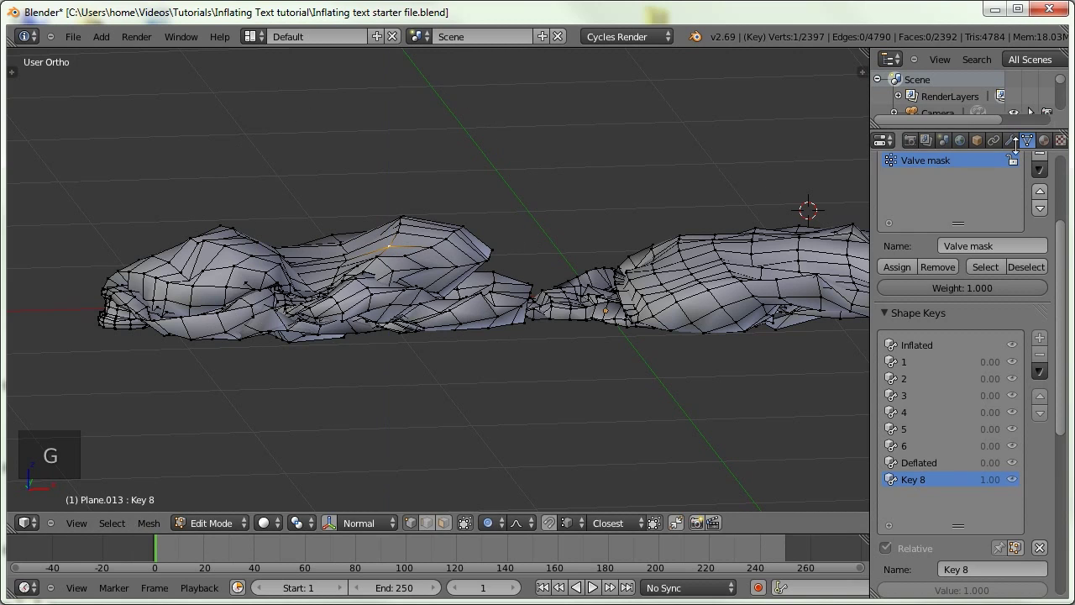
# Add a Subdivision Surface modifier to the text and fit the edit cage to the modifier result.
pyautogui.click(1011, 141)
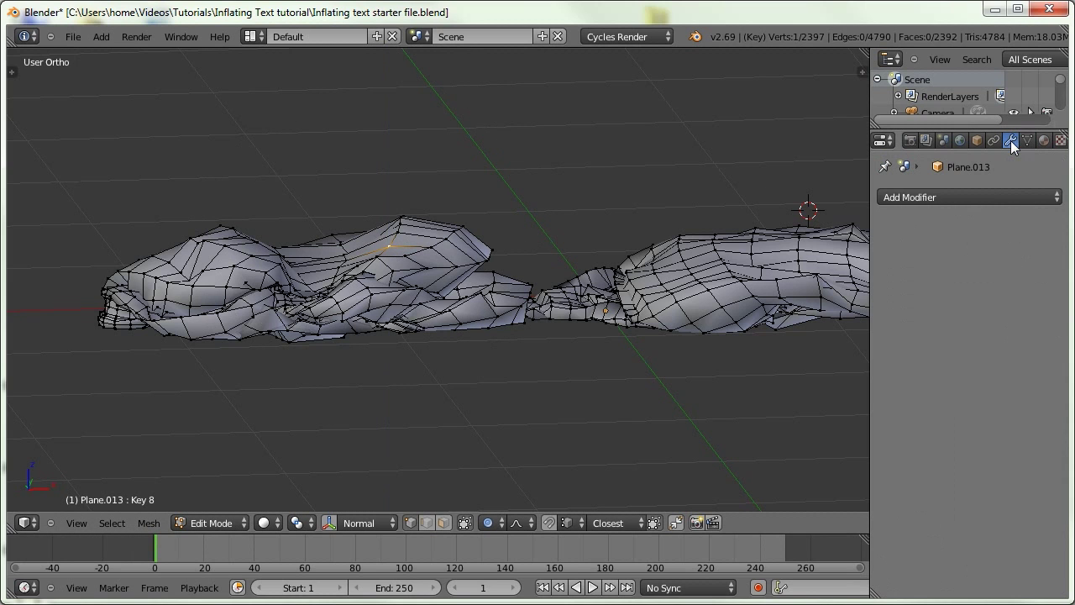
pyautogui.click(949, 195)
pyautogui.click(702, 468)
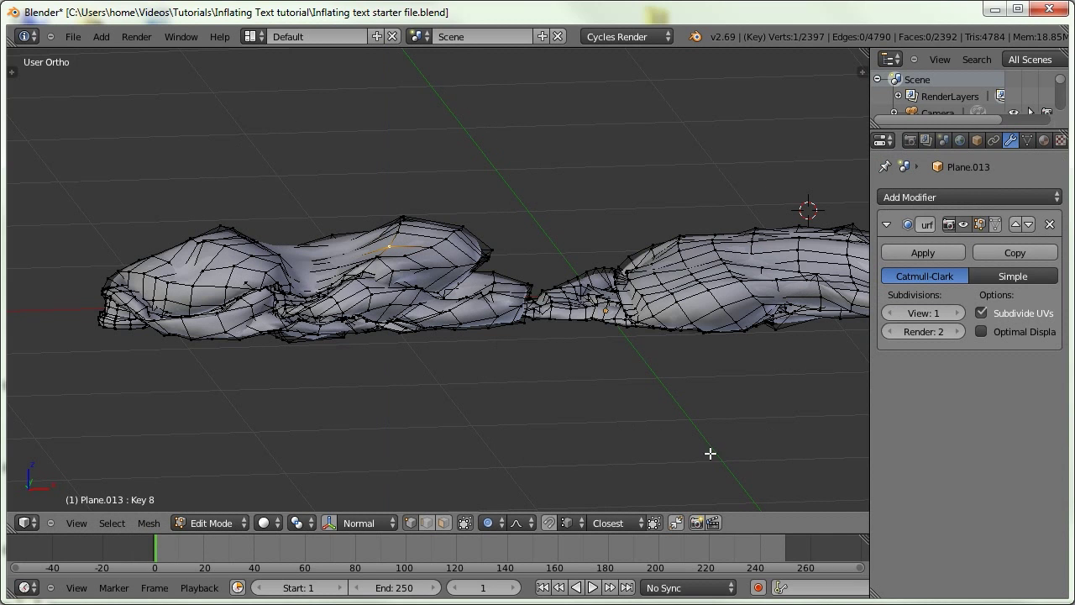
pyautogui.click(995, 224)
# Flatten the raised areas of the D by scaling them along Z with a proportional size of 1.10.
pyautogui.moveTo(504, 277); pyautogui.dragTo(608, 299, button='middle')
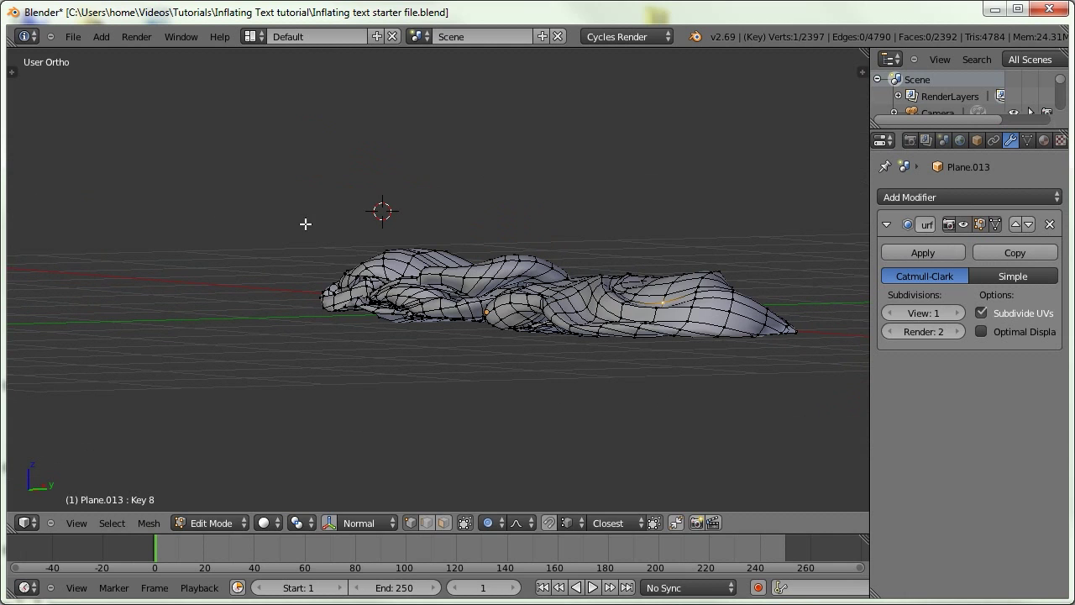
pyautogui.press('s')
pyautogui.press('z')
pyautogui.scroll(-7, 454, 262)
pyautogui.click(443, 262)
pyautogui.moveTo(442, 262); pyautogui.dragTo(572, 275, button='middle')
pyautogui.press('s')
pyautogui.press('z')
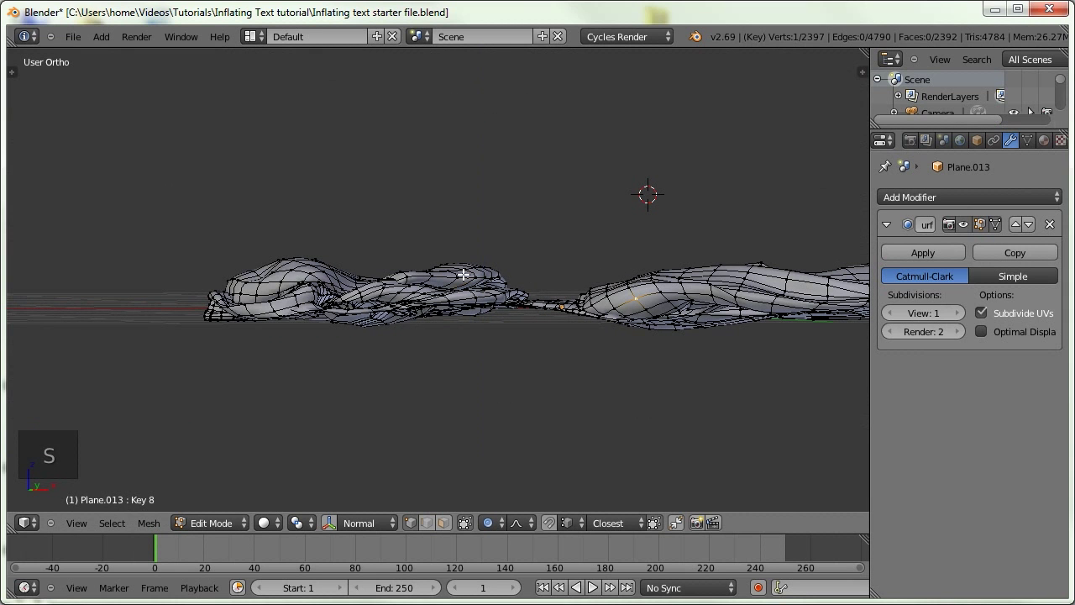
# Flatten the bulges across the 3 by scaling selected vertices along Z with proportional editing.
pyautogui.press('s')
pyautogui.click(559, 290)
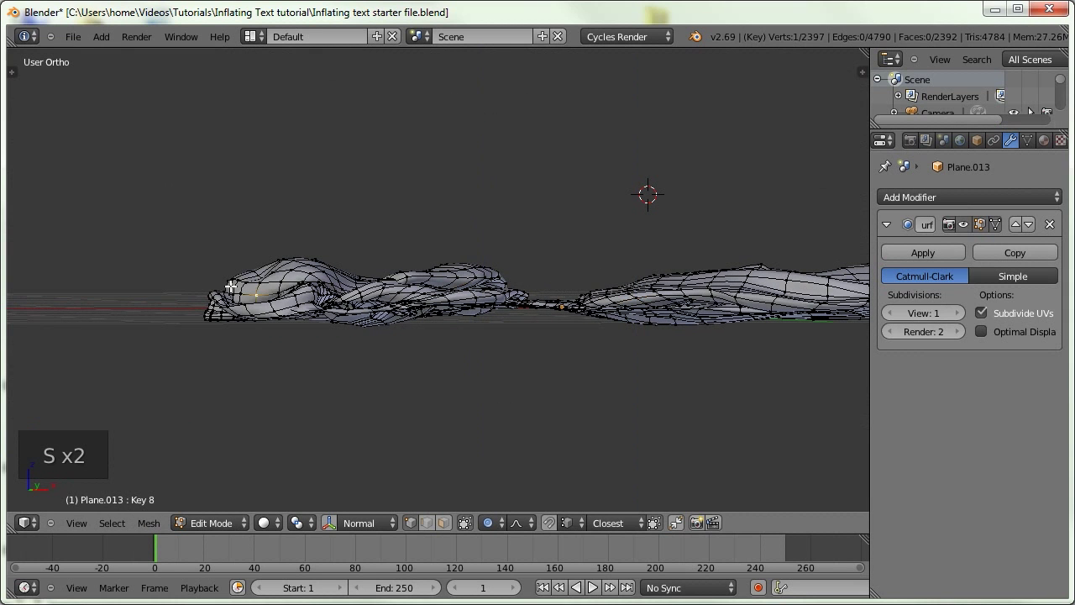
pyautogui.press('s')
pyautogui.click(211, 280)
pyautogui.moveTo(211, 280); pyautogui.dragTo(379, 238, button='middle')
pyautogui.press('s')
pyautogui.click(166, 243)
pyautogui.press('s')
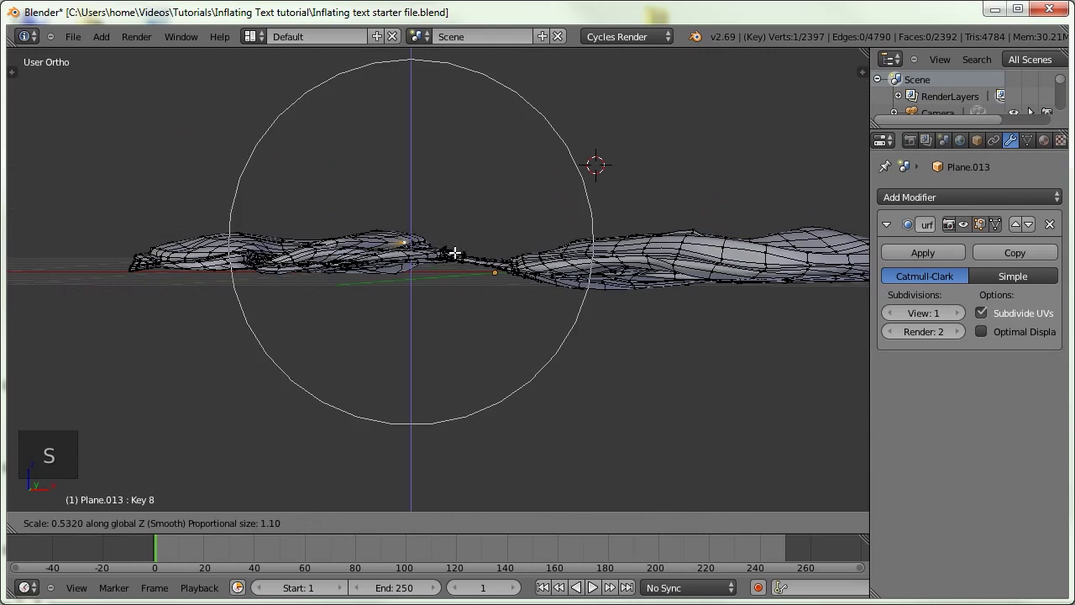
# Scale the remaining raised parts along the D and its outer tip along Z with proportional editing.
pyautogui.press('s')
pyautogui.click(720, 252)
pyautogui.moveTo(720, 252); pyautogui.dragTo(643, 308, button='middle')
pyautogui.press('s')
pyautogui.click(563, 252)
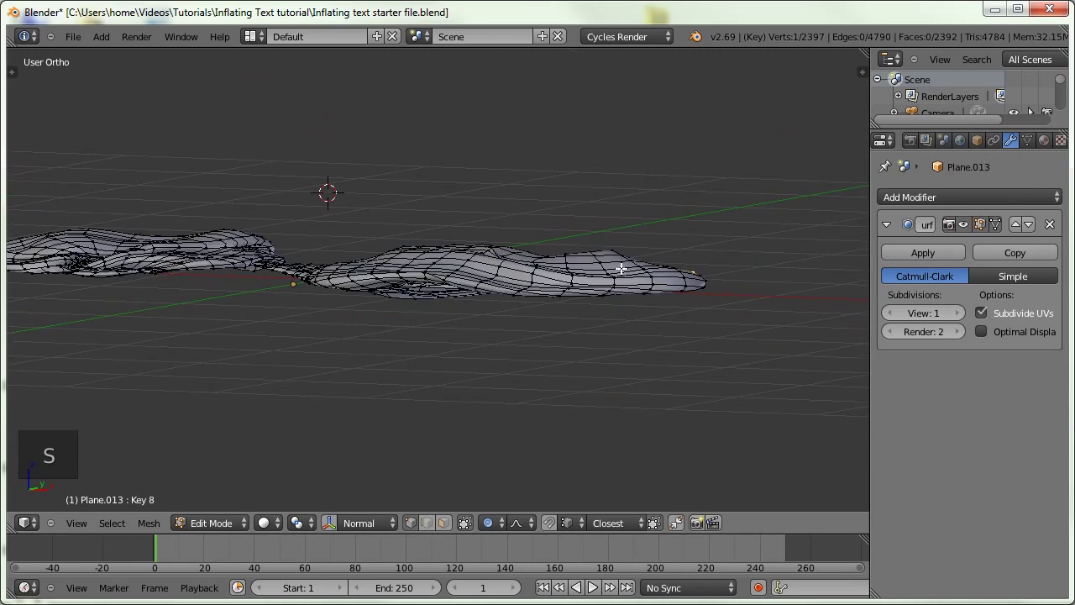
# Select the whole mesh, scale it to about 0.9 along Z, and leave mesh editing.
pyautogui.press('a')
pyautogui.press('a')
pyautogui.press('a')
pyautogui.press('s')
pyautogui.press('z')
pyautogui.press('z')
pyautogui.press('s')
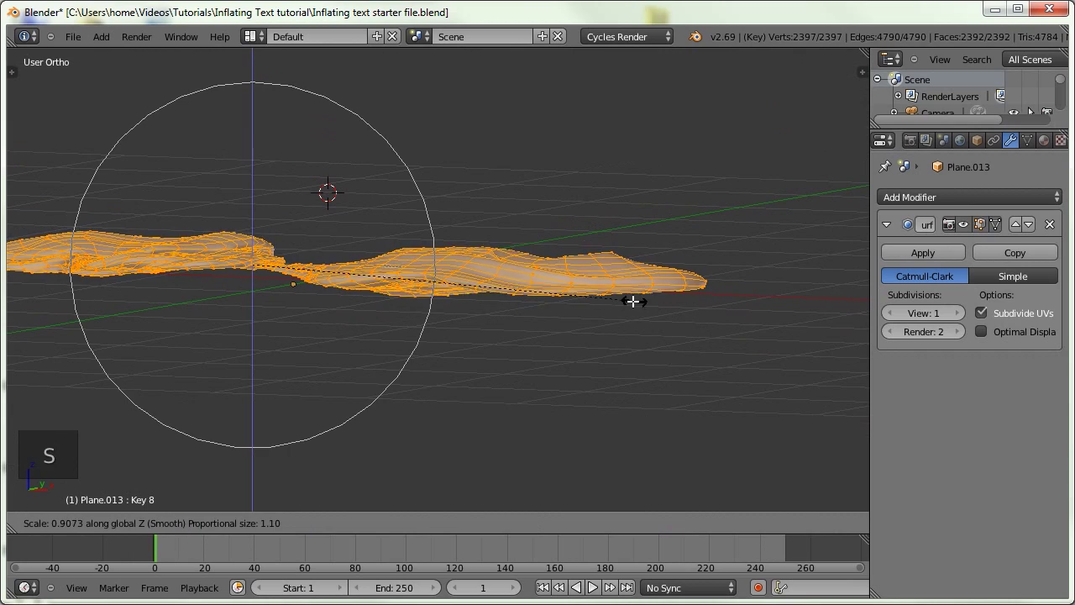
pyautogui.click(630, 300)
pyautogui.press('Tab')
pyautogui.moveTo(406, 253); pyautogui.dragTo(460, 220, button='middle')
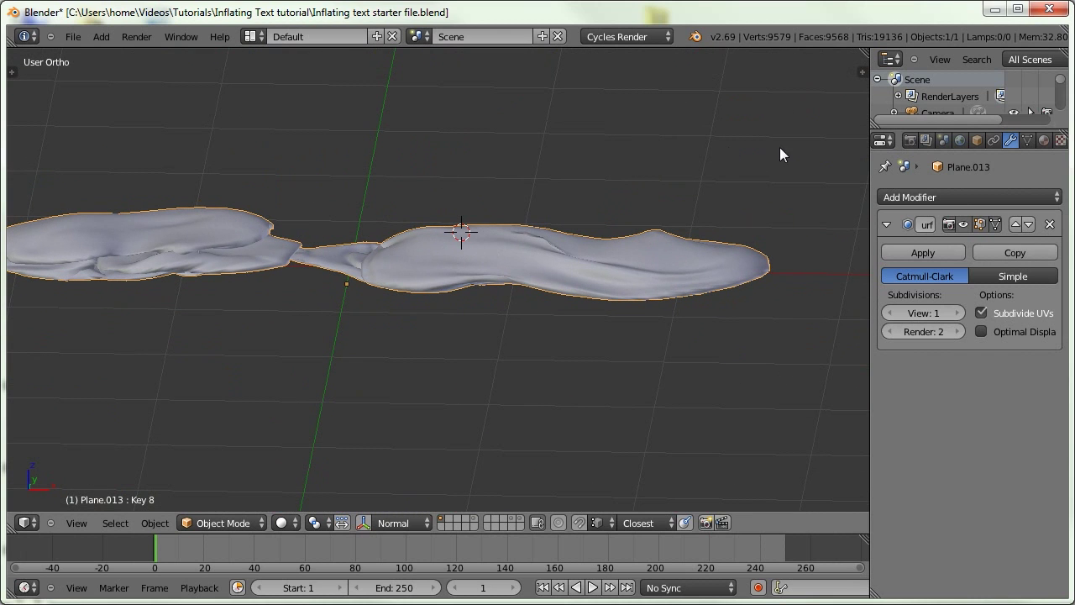
# Rename the newest shape key as Flattened.
pyautogui.click(1027, 140)
pyautogui.moveTo(611, 243); pyautogui.dragTo(784, 367, button='middle')
pyautogui.press('Tab')
pyautogui.click(974, 568)
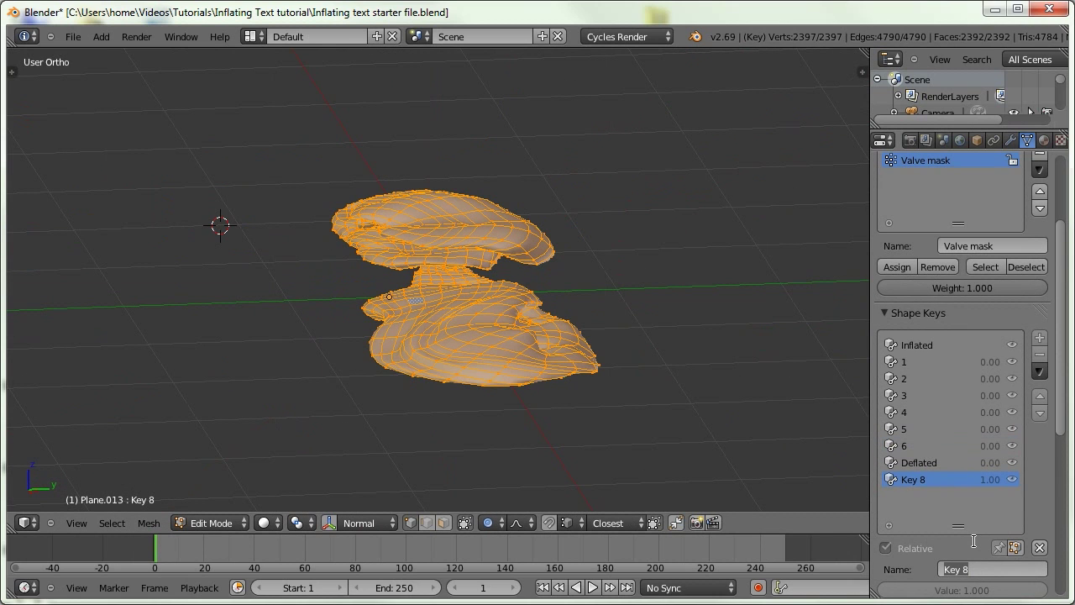
pyautogui.write('Flattened')
pyautogui.press('Return')
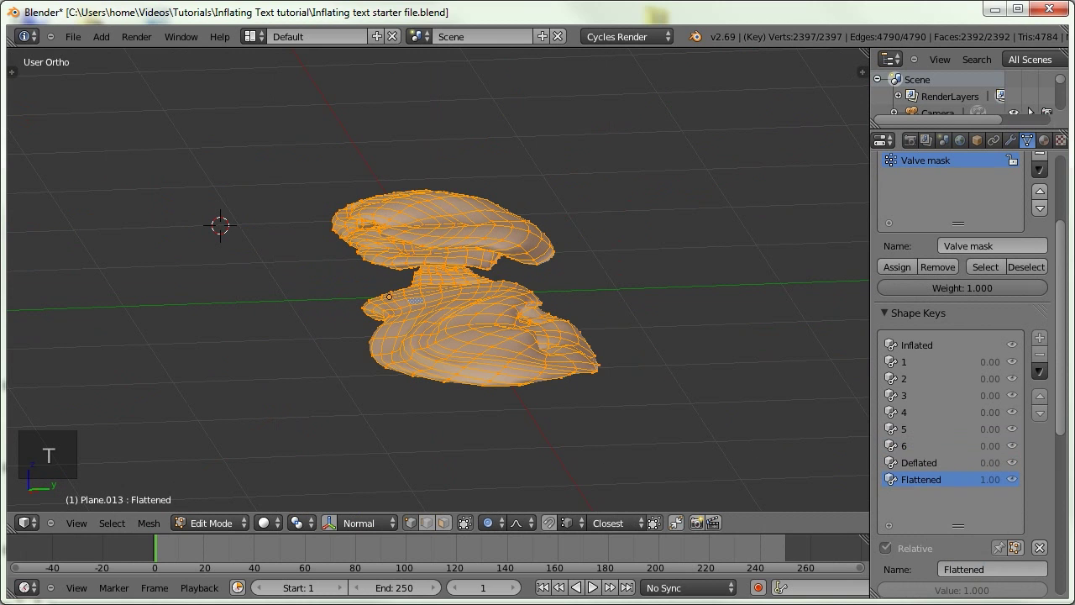
pyautogui.moveTo(583, 290); pyautogui.dragTo(355, 223, button='middle')
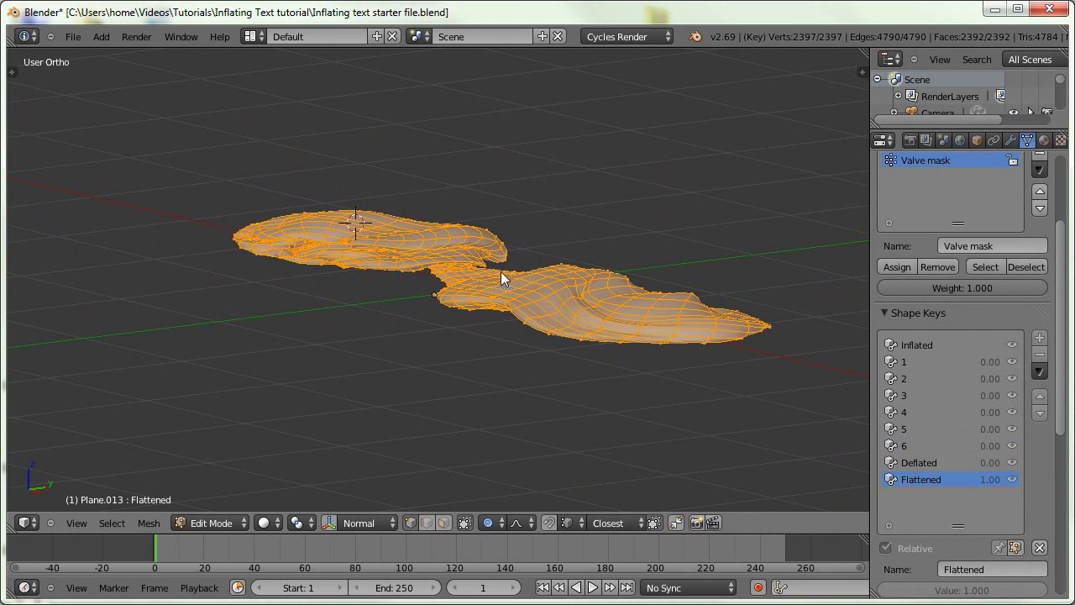
# Set the Flattened shape key to 0 in Object Mode and add a new shape key from the Inflated shape.
pyautogui.press('Tab')
pyautogui.moveTo(994, 437); pyautogui.dragTo(959, 445)
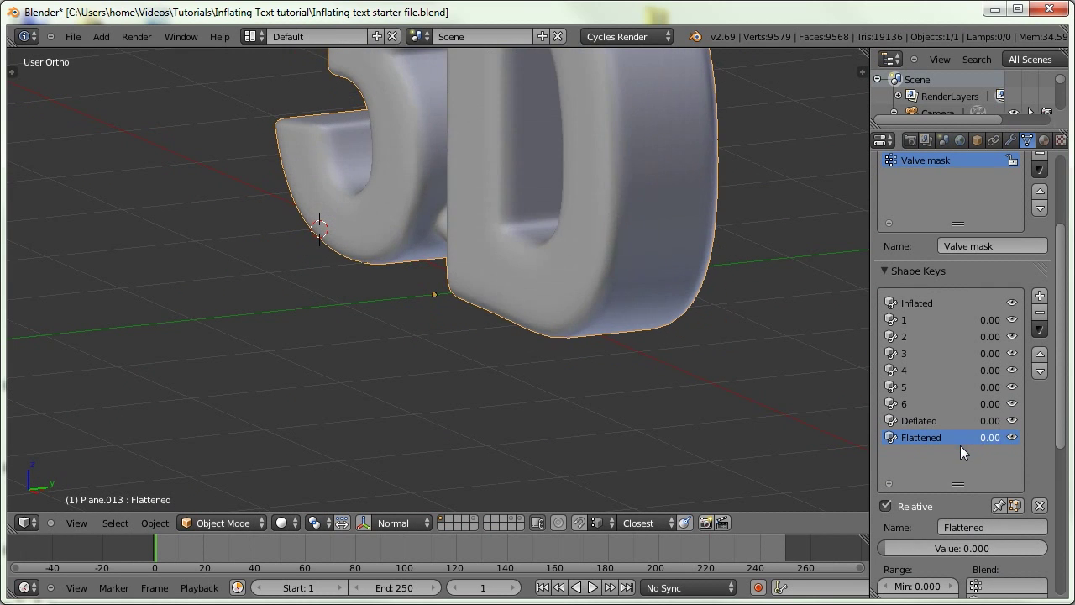
pyautogui.moveTo(586, 309); pyautogui.dragTo(568, 285, button='middle')
pyautogui.moveTo(420, 280); pyautogui.dragTo(452, 361, button='middle')
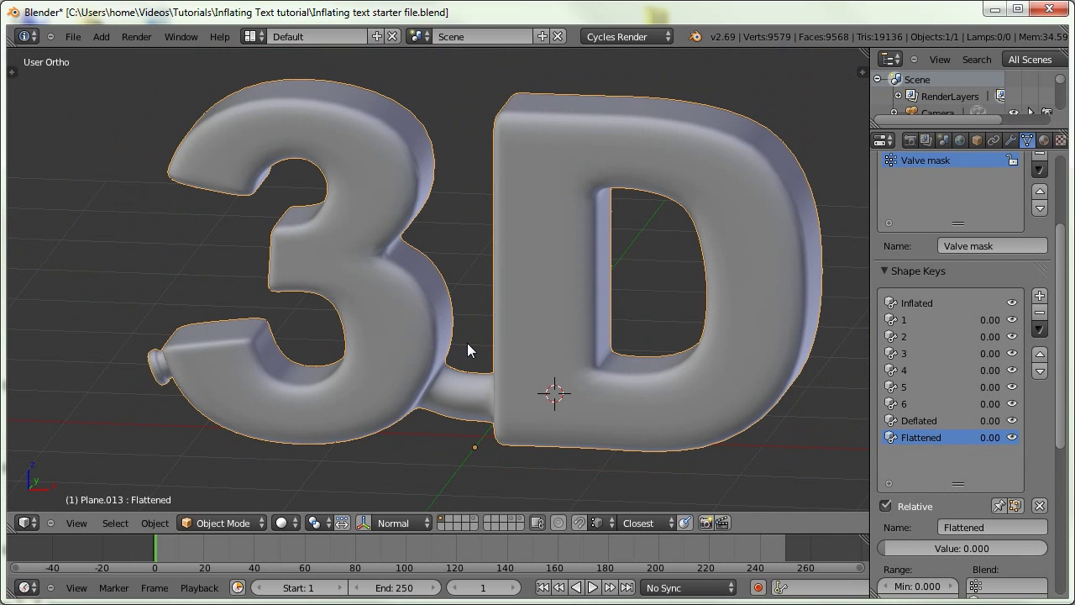
pyautogui.click(924, 303)
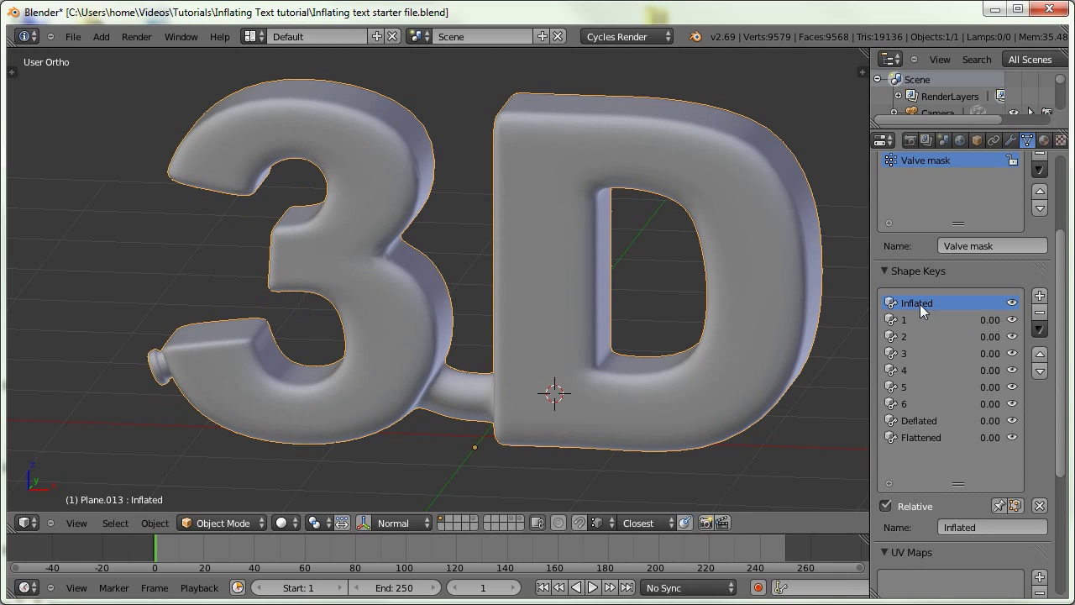
pyautogui.click(1040, 295)
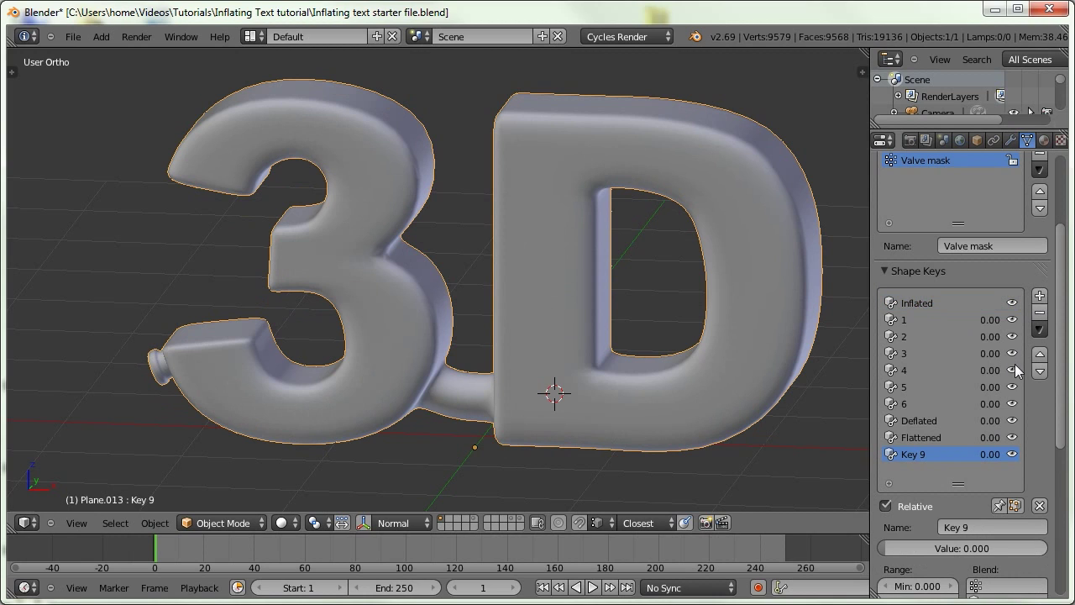
pyautogui.moveTo(981, 453)
pyautogui.mouseDown()
pyautogui.moveTo(1014, 452)
pyautogui.moveTo(963, 451)
pyautogui.mouseUp()
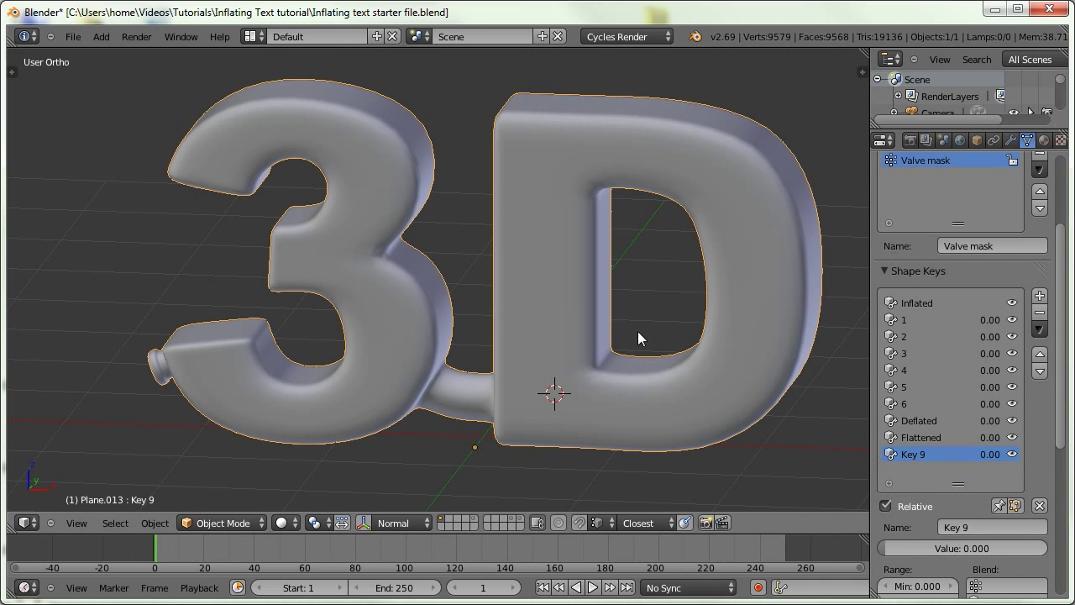
# Select the new shape key's entire mesh and fatten it along its normals by about 0.12.
pyautogui.press('Tab')
pyautogui.press('a')
pyautogui.press('a')
pyautogui.press('a')
pyautogui.press('a')
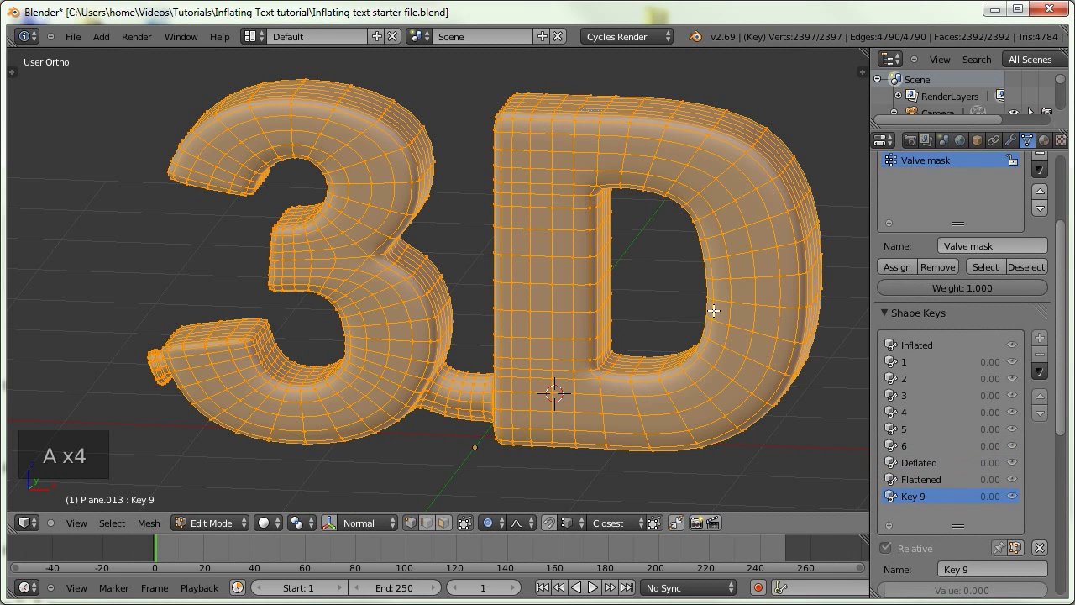
pyautogui.hotkey('alt', 's')
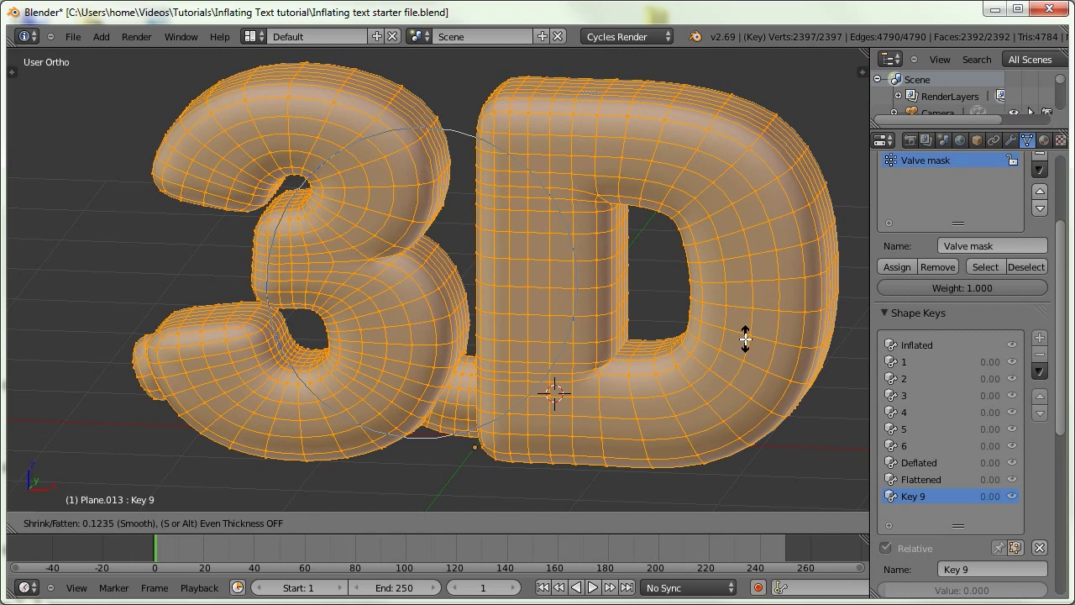
pyautogui.click(749, 340)
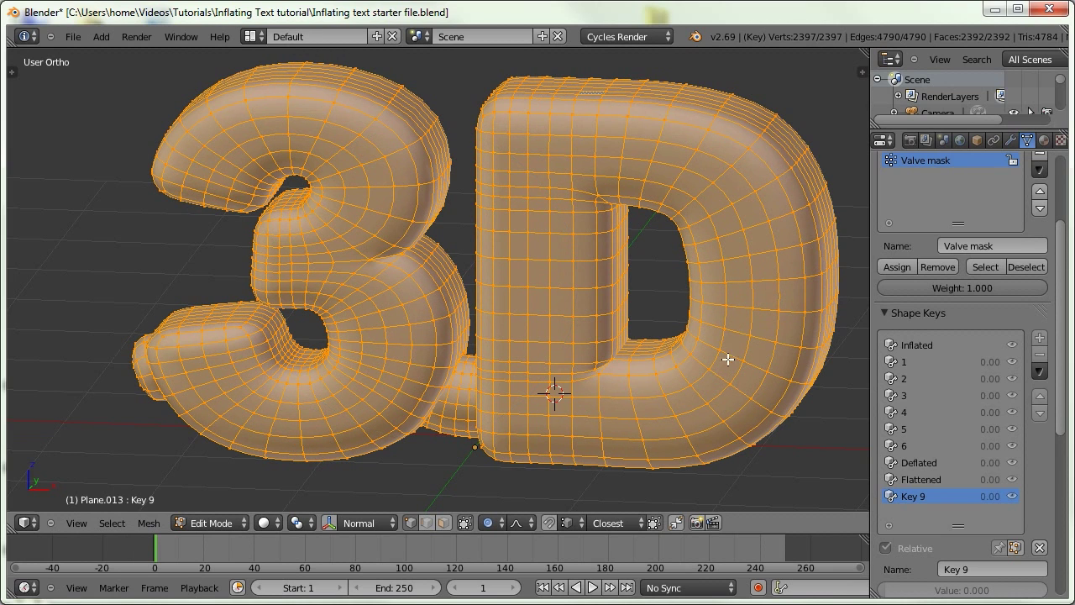
# Preview the new shape key at 1, rename it as Over Inflated and set its value to 0.
pyautogui.press('Tab')
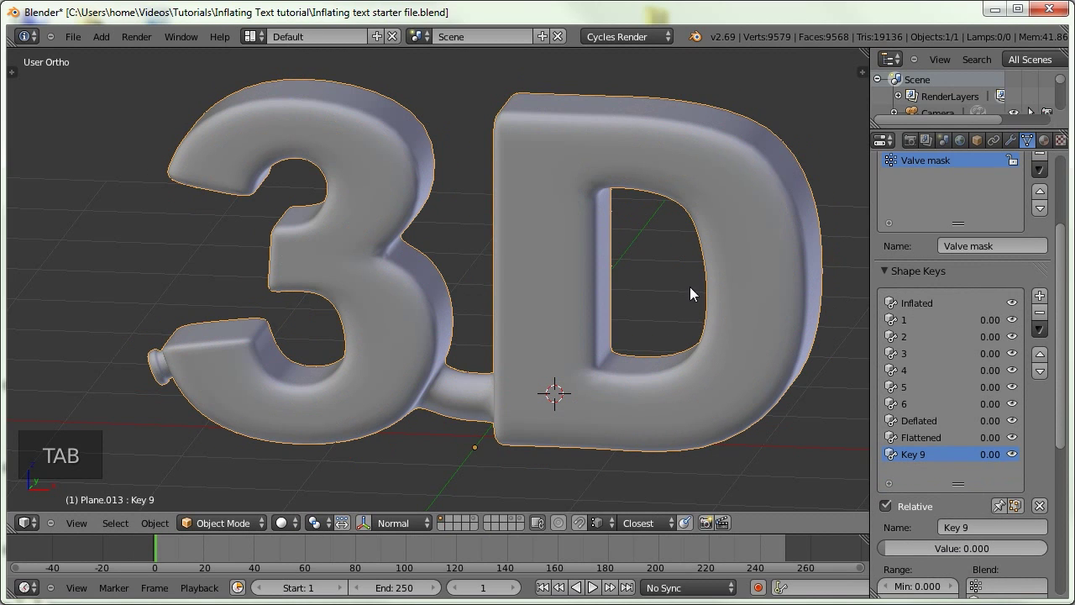
pyautogui.moveTo(984, 454); pyautogui.dragTo(1022, 461)
pyautogui.click(988, 524)
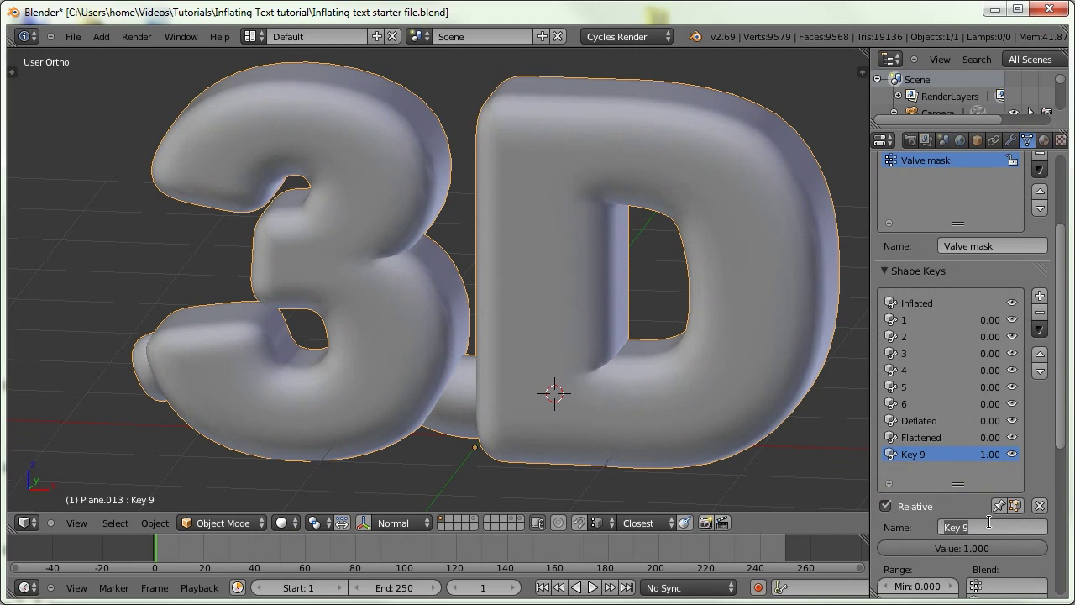
pyautogui.write('Over Inflated')
pyautogui.press('Return')
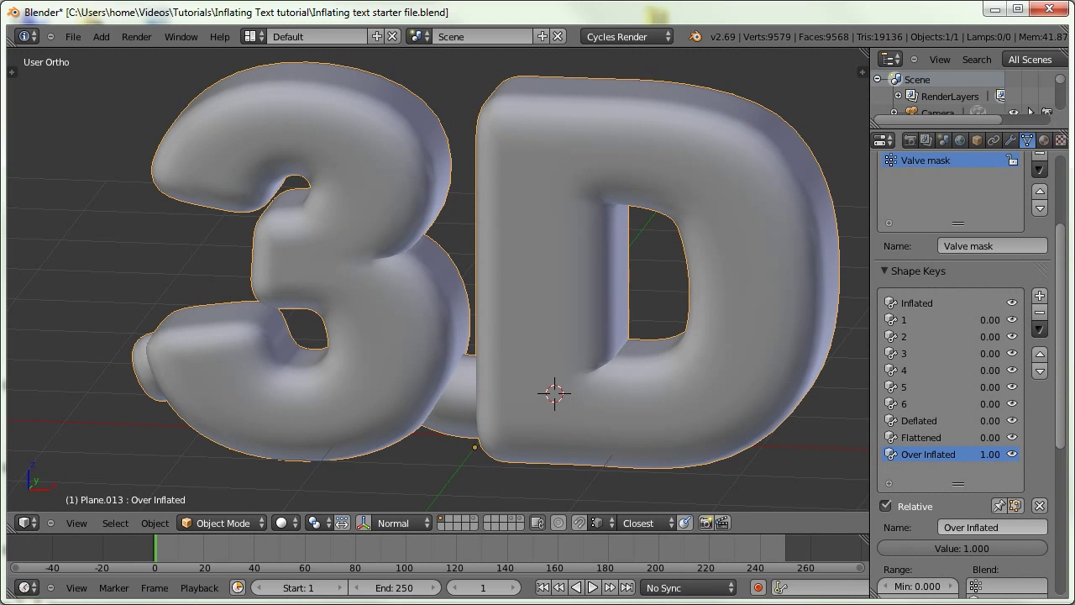
pyautogui.moveTo(996, 548); pyautogui.dragTo(807, 555)
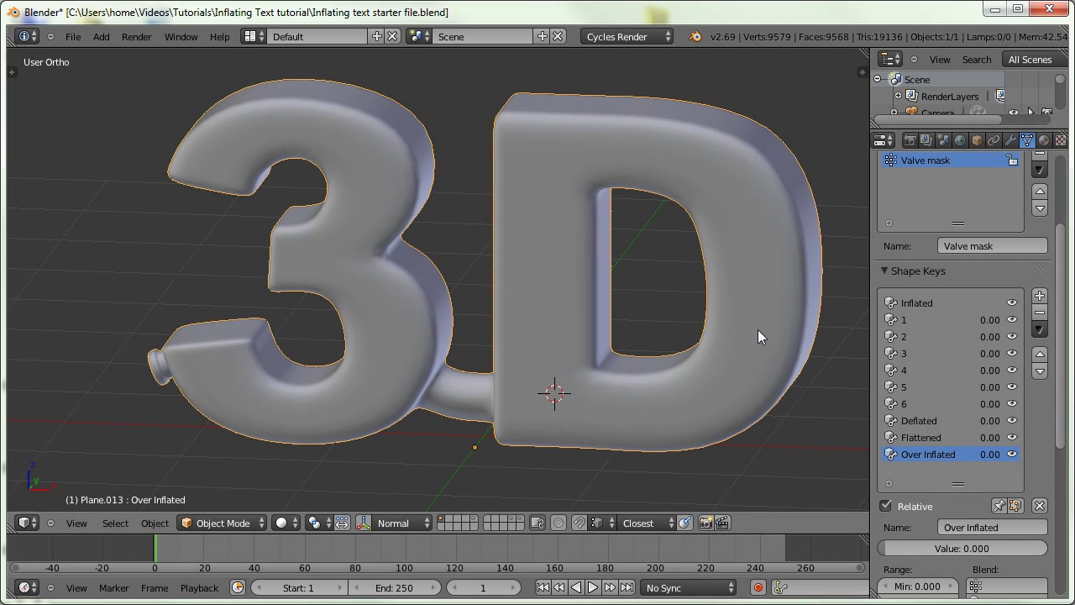
# Move the Over Inflated shape key to the very top of the list and turn off Relative.
pyautogui.click(924, 437)
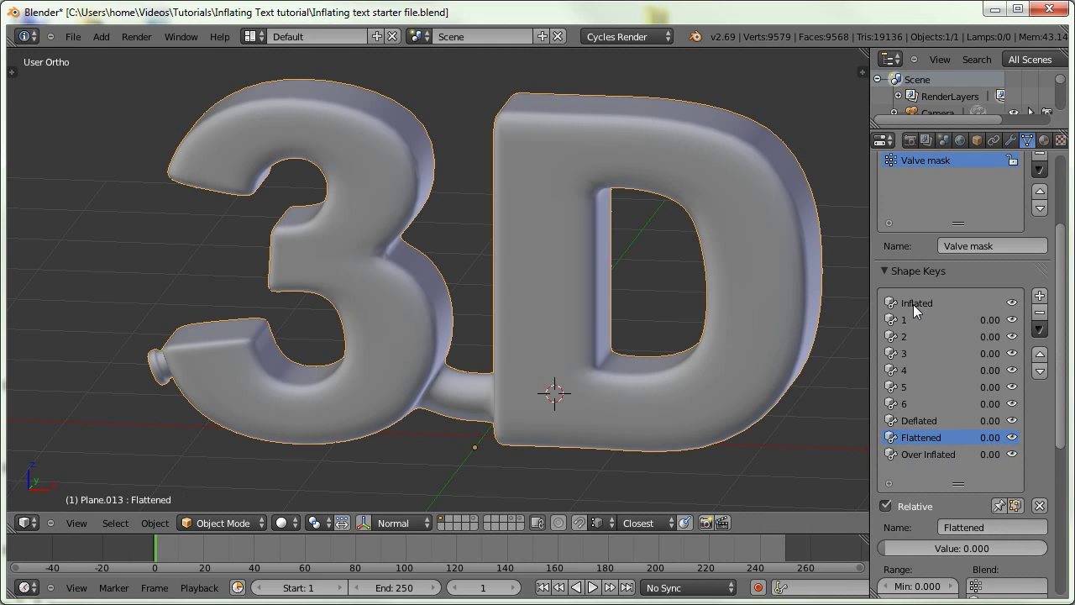
pyautogui.click(949, 453)
pyautogui.click(1039, 353)
pyautogui.click(1040, 353)
pyautogui.click(1040, 354)
pyautogui.click(1040, 353)
pyautogui.click(1040, 354)
pyautogui.click(1040, 353)
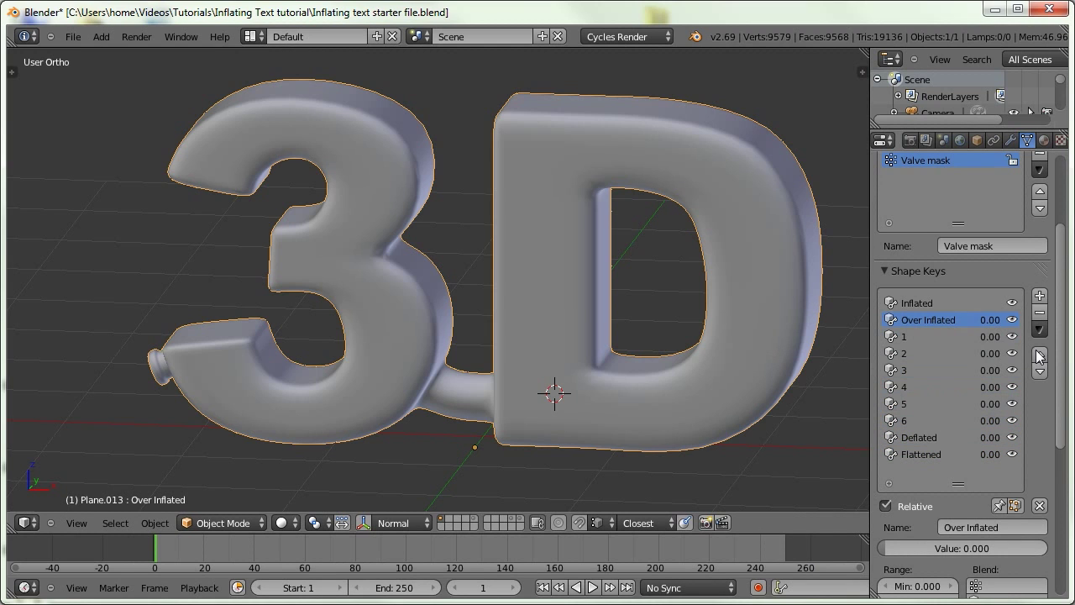
pyautogui.click(1040, 354)
pyautogui.click(885, 505)
# Move the Flattened shape key to the top of the list, above Over Inflated, as the basis shape.
pyautogui.click(922, 455)
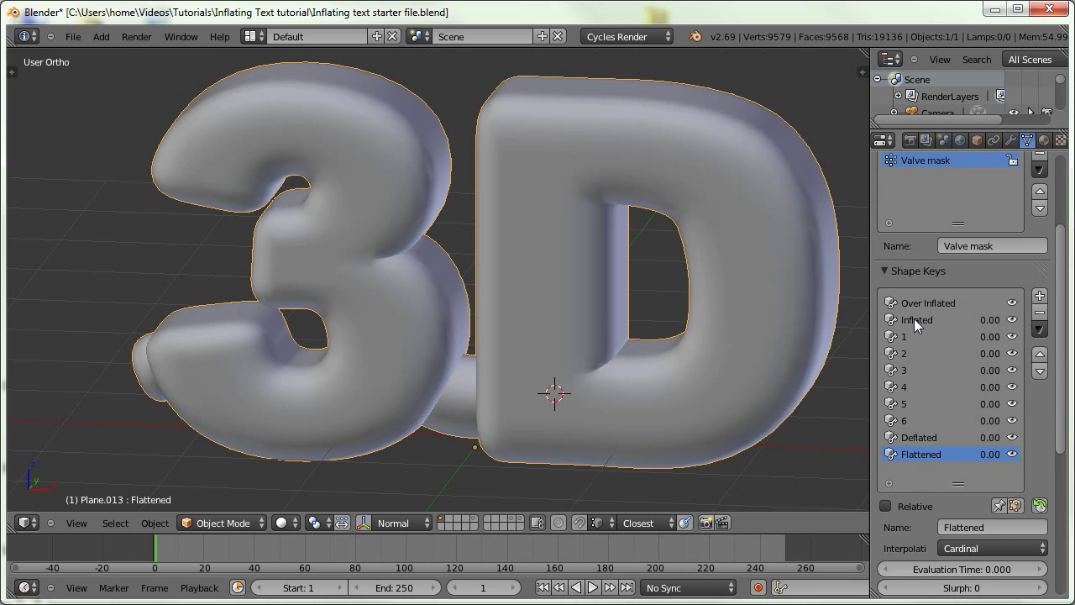
pyautogui.doubleClick(1041, 354)
pyautogui.tripleClick(1040, 353)
pyautogui.click(1041, 353)
pyautogui.tripleClick(1040, 354)
# Try out the shape key values over the Flattened basis, setting key 4 to 0.50, and select Flattened.
pyautogui.scroll(3, 991, 403)
pyautogui.click(924, 440)
pyautogui.scroll(-3, 932, 420)
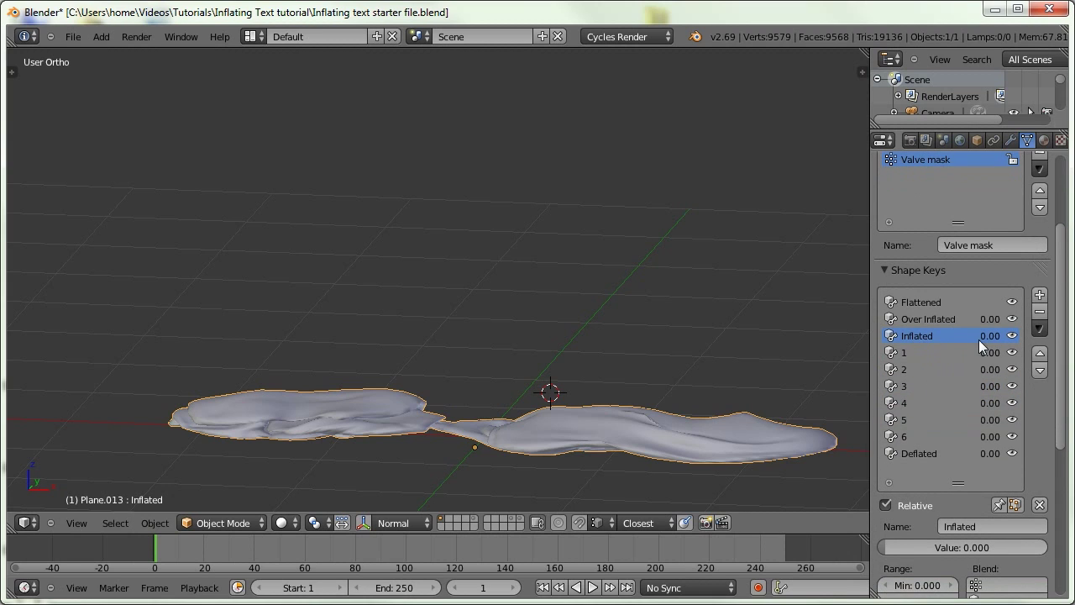
pyautogui.moveTo(983, 336); pyautogui.dragTo(992, 406)
pyautogui.moveTo(606, 370); pyautogui.dragTo(542, 294, button='middle')
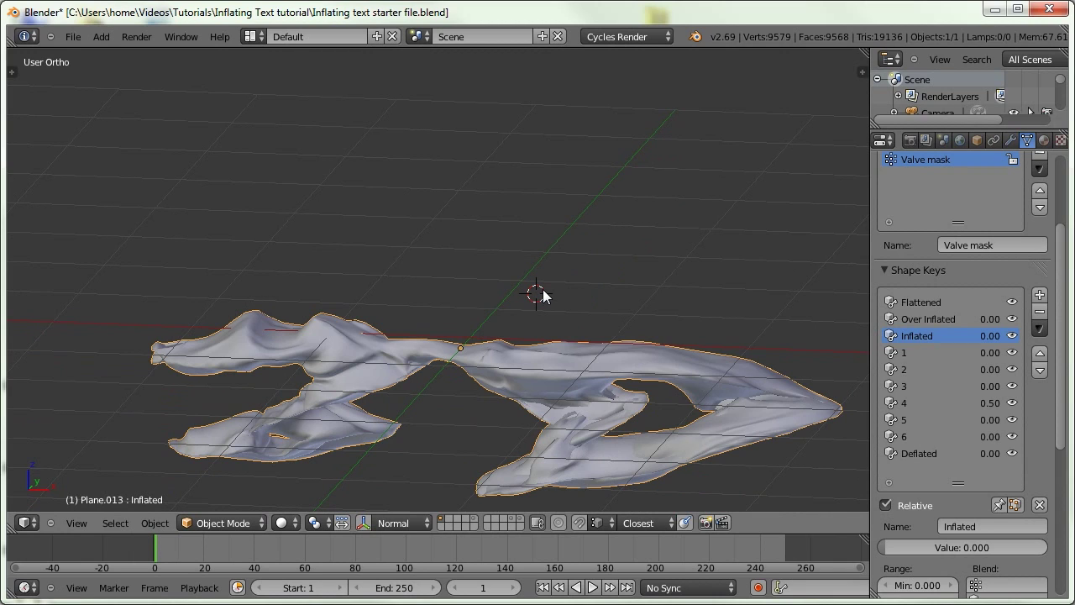
pyautogui.click(921, 304)
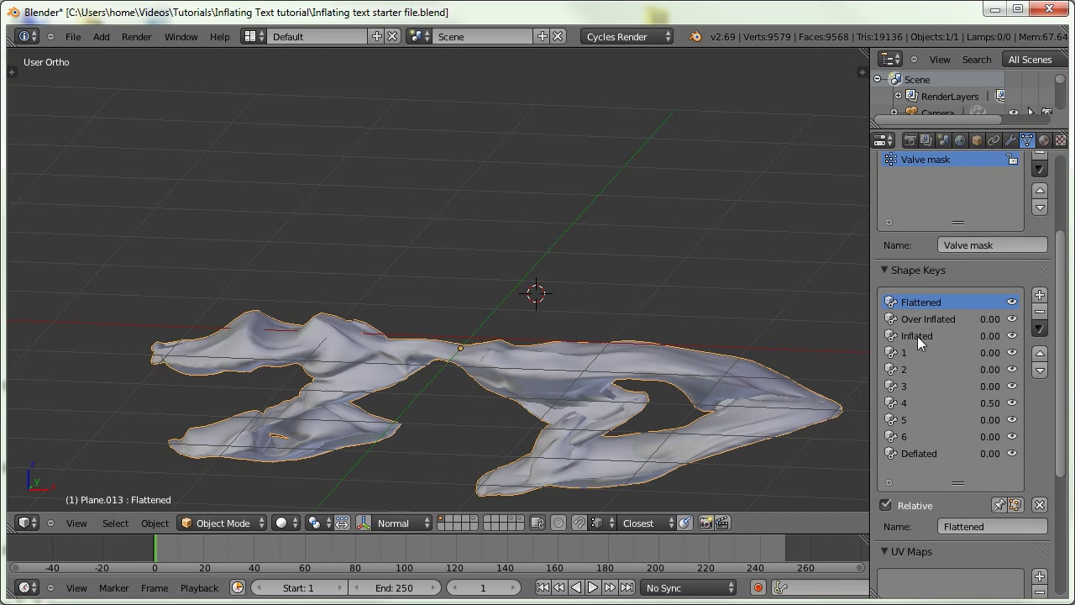
# Examine the meshes of the shape keys from 1 through Deflated one after another in Edit Mode.
pyautogui.click(918, 337)
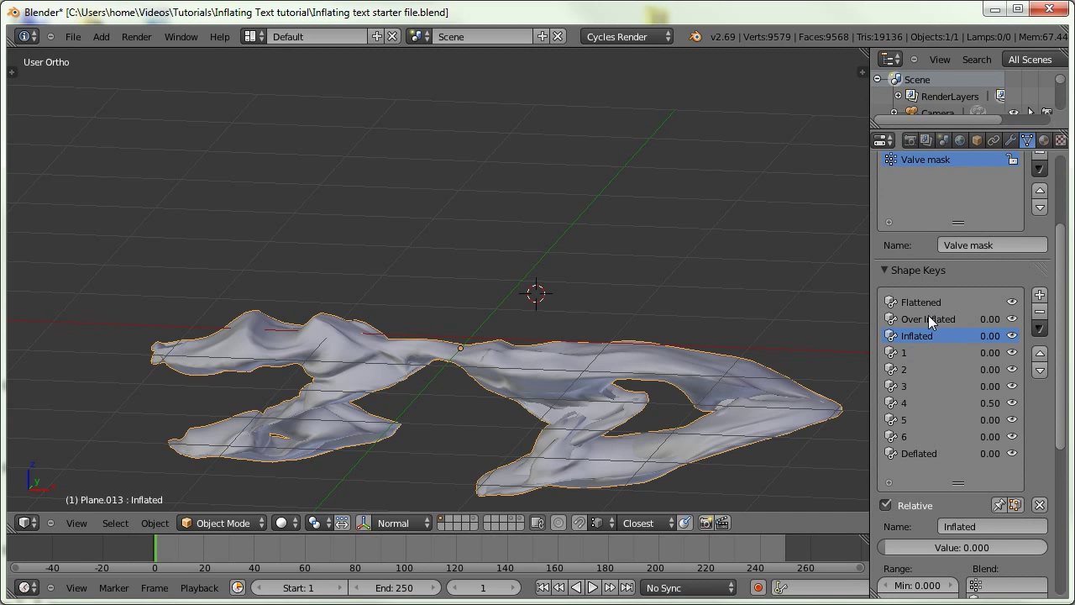
pyautogui.click(903, 303)
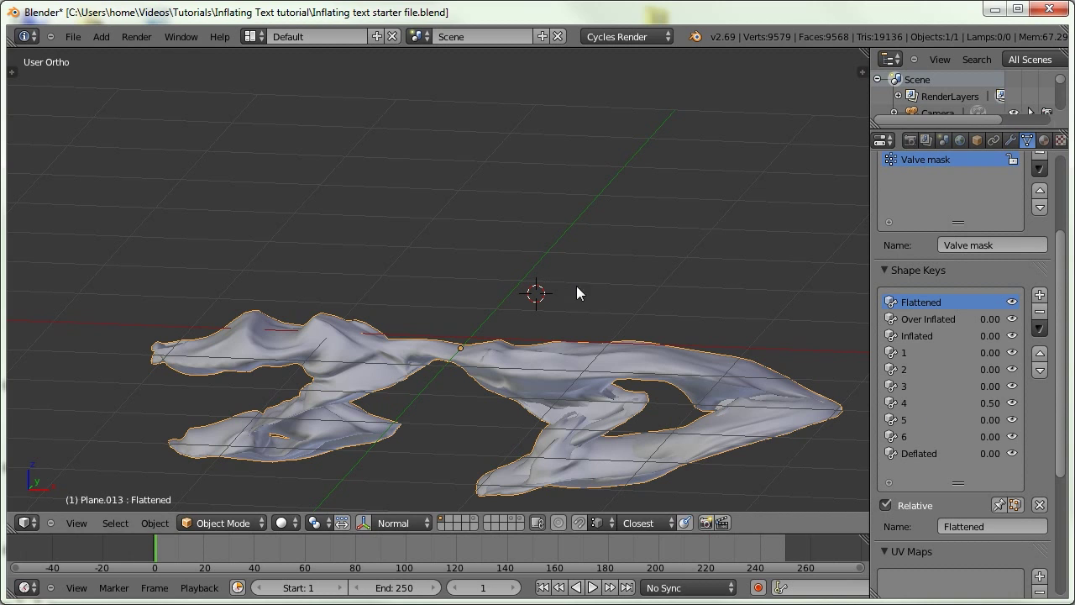
pyautogui.press('Tab')
pyautogui.click(911, 361)
pyautogui.click(915, 378)
pyautogui.click(918, 393)
pyautogui.click(914, 411)
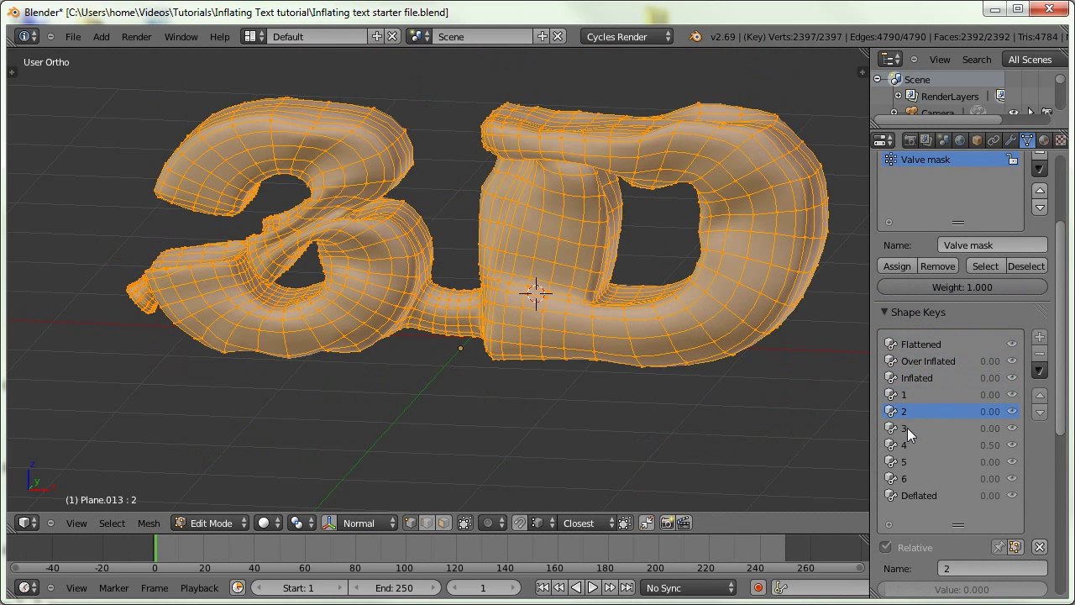
pyautogui.click(909, 428)
pyautogui.click(912, 445)
pyautogui.click(915, 461)
pyautogui.click(914, 478)
pyautogui.click(911, 496)
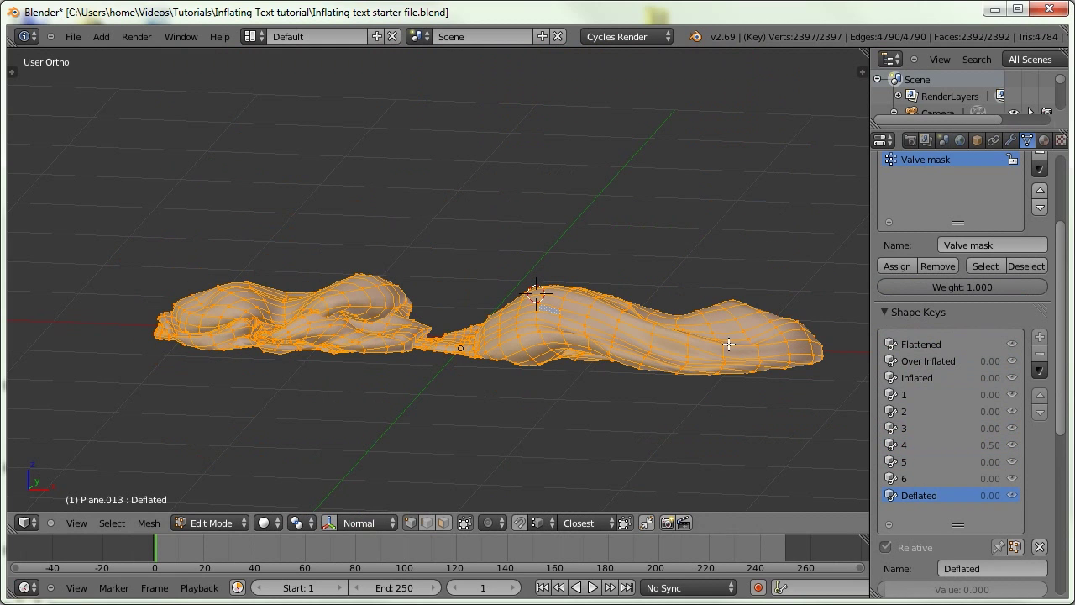
pyautogui.press('Tab')
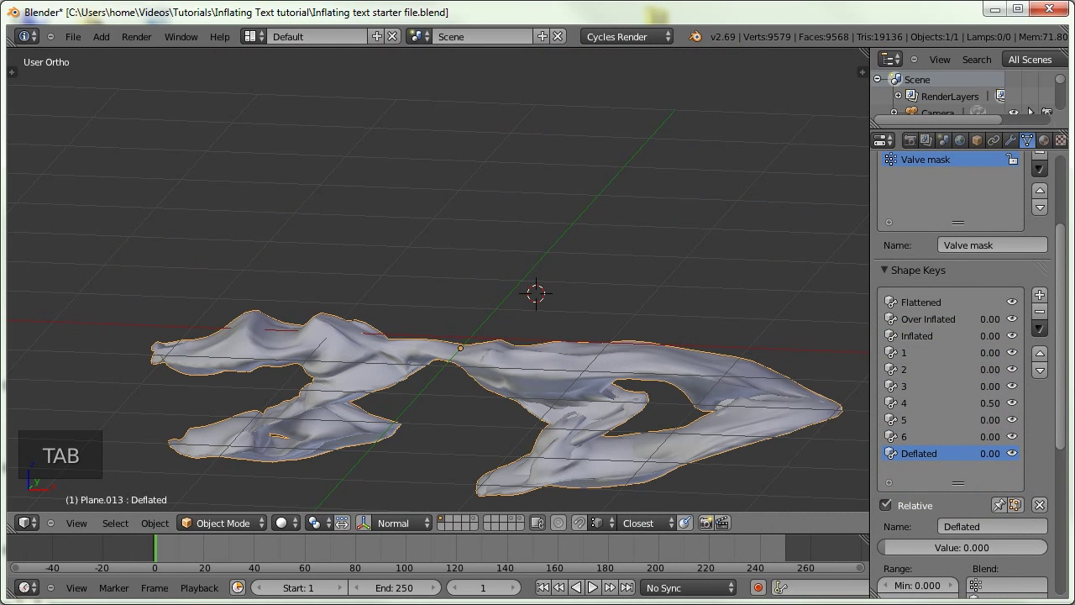
# Reset the value of shape key 4 to 0 and select the Flattened key.
pyautogui.moveTo(989, 402); pyautogui.dragTo(972, 405)
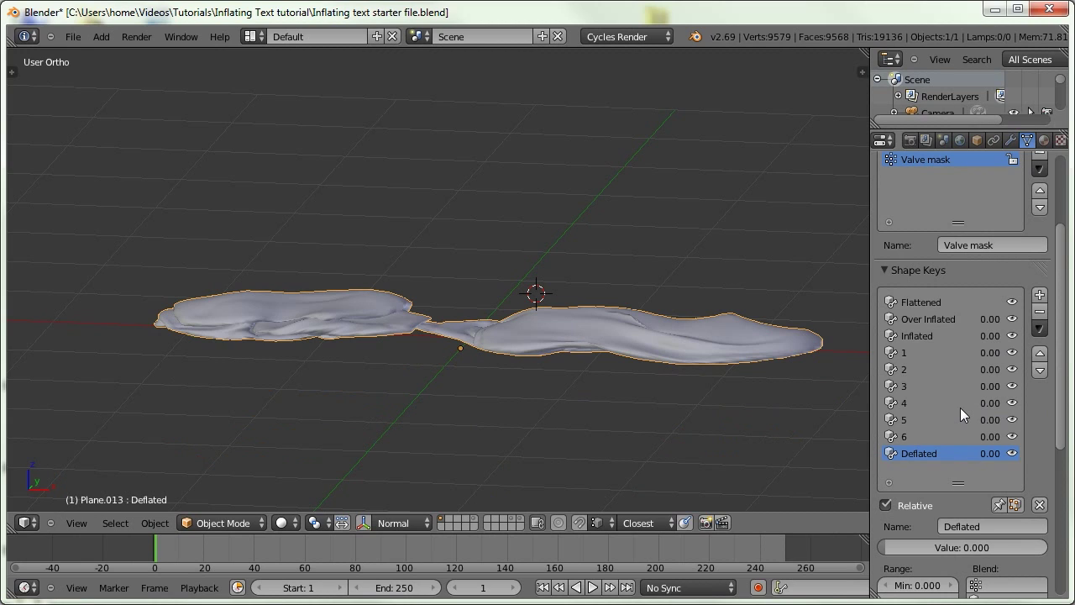
pyautogui.click(907, 436)
pyautogui.click(905, 419)
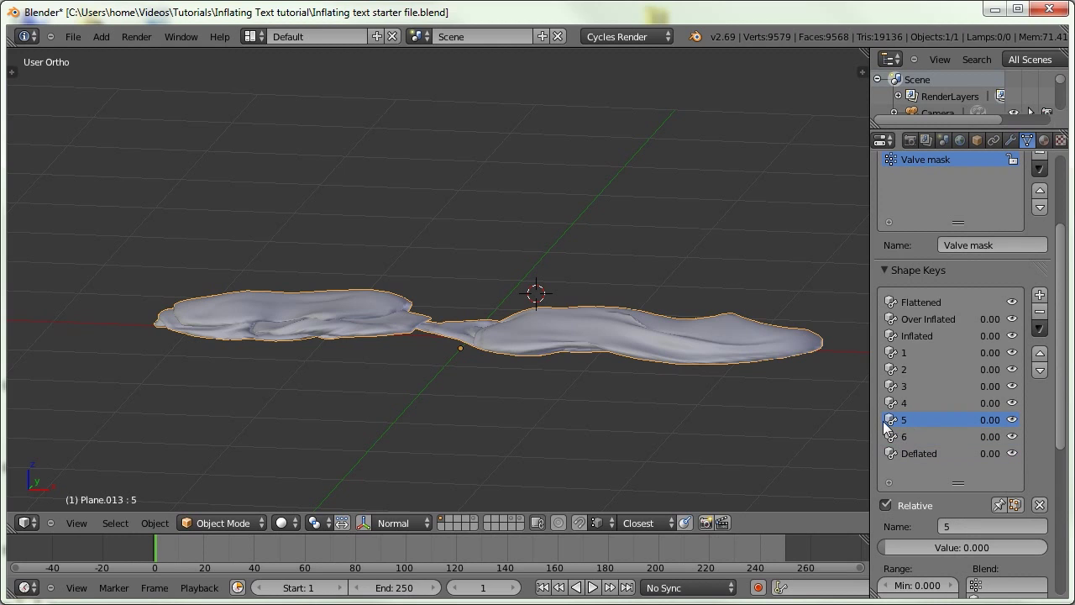
pyautogui.click(921, 301)
pyautogui.press('Tab')
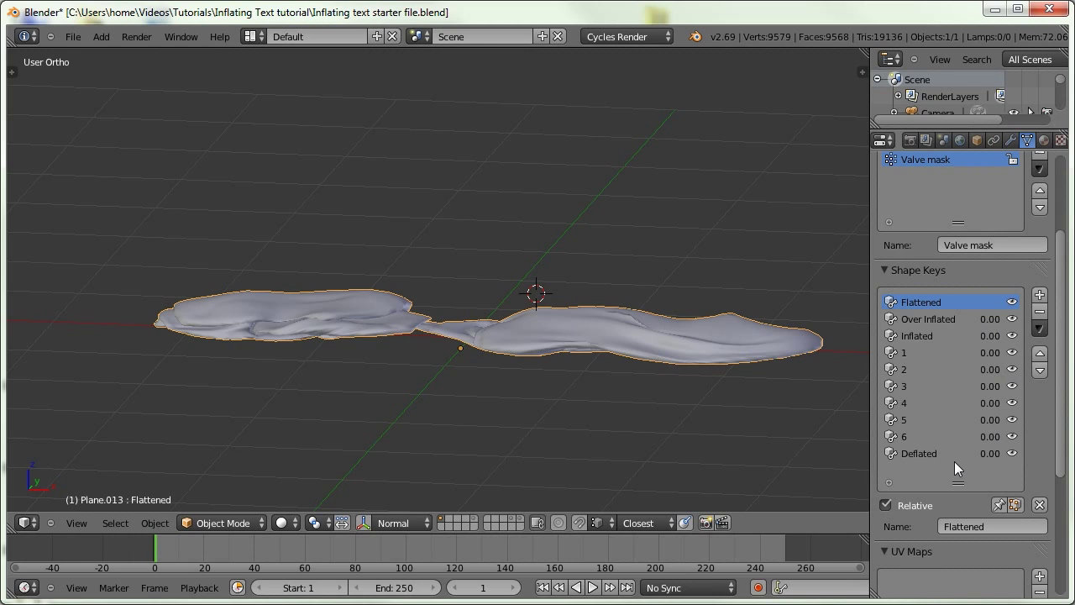
# Turn off Relative for the shape keys and try out the Evaluation Time, raising it to about 85.8.
pyautogui.click(885, 506)
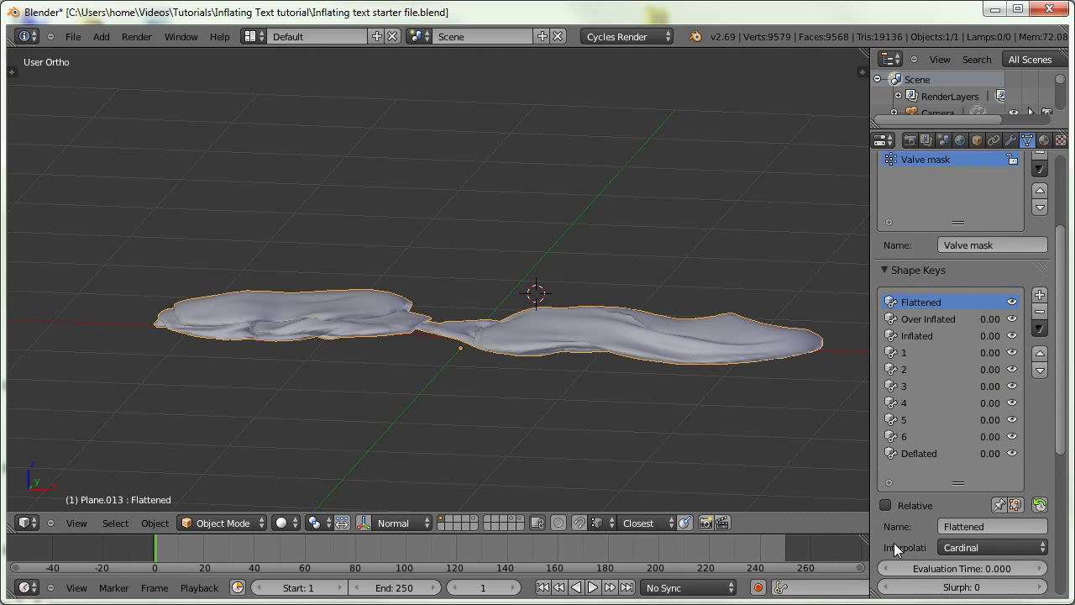
pyautogui.scroll(-2, 911, 537)
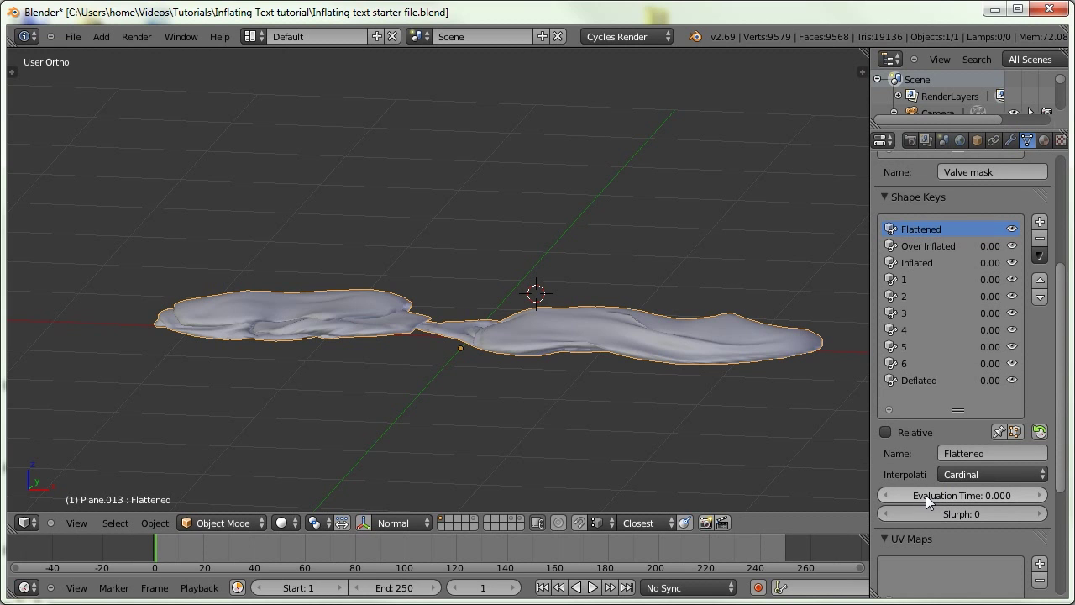
pyautogui.moveTo(923, 494); pyautogui.dragTo(922, 497)
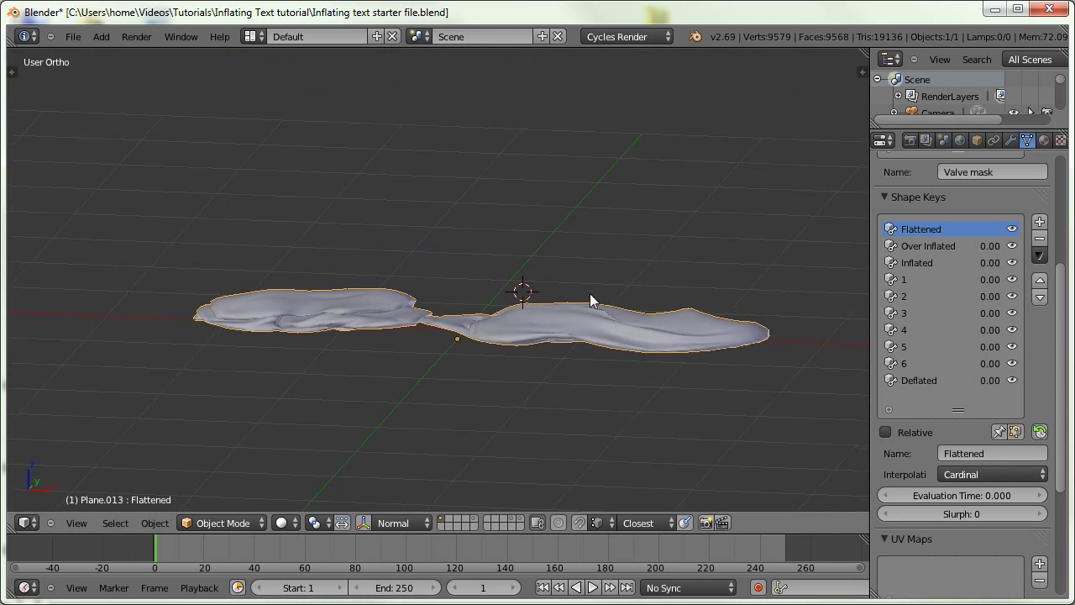
pyautogui.moveTo(587, 300); pyautogui.dragTo(659, 382, button='middle')
pyautogui.moveTo(922, 495); pyautogui.dragTo(897, 511)
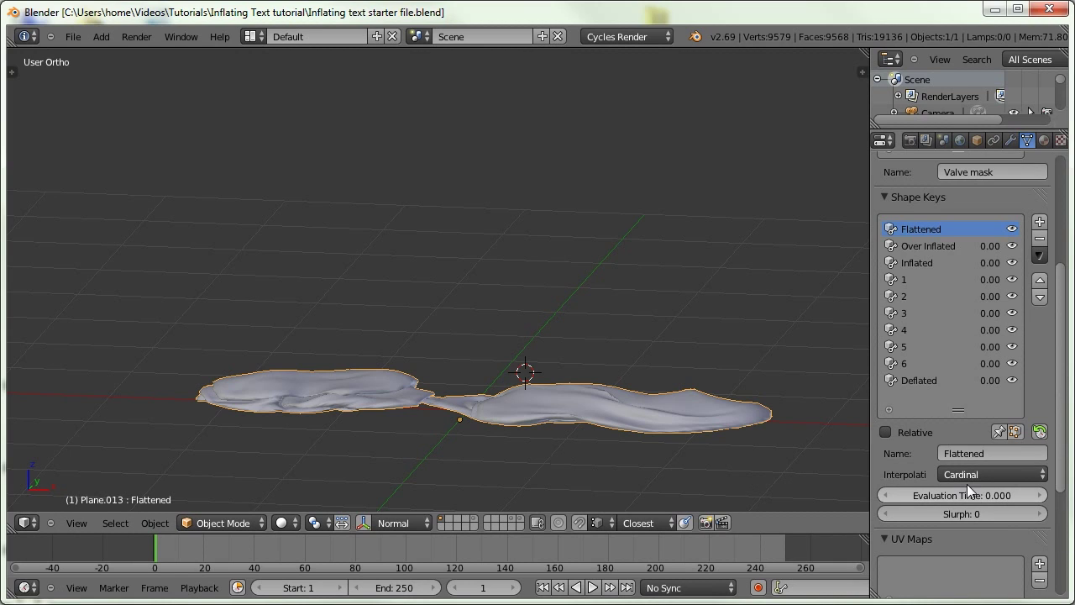
pyautogui.moveTo(940, 495); pyautogui.dragTo(959, 493)
pyautogui.moveTo(963, 492); pyautogui.dragTo(966, 495)
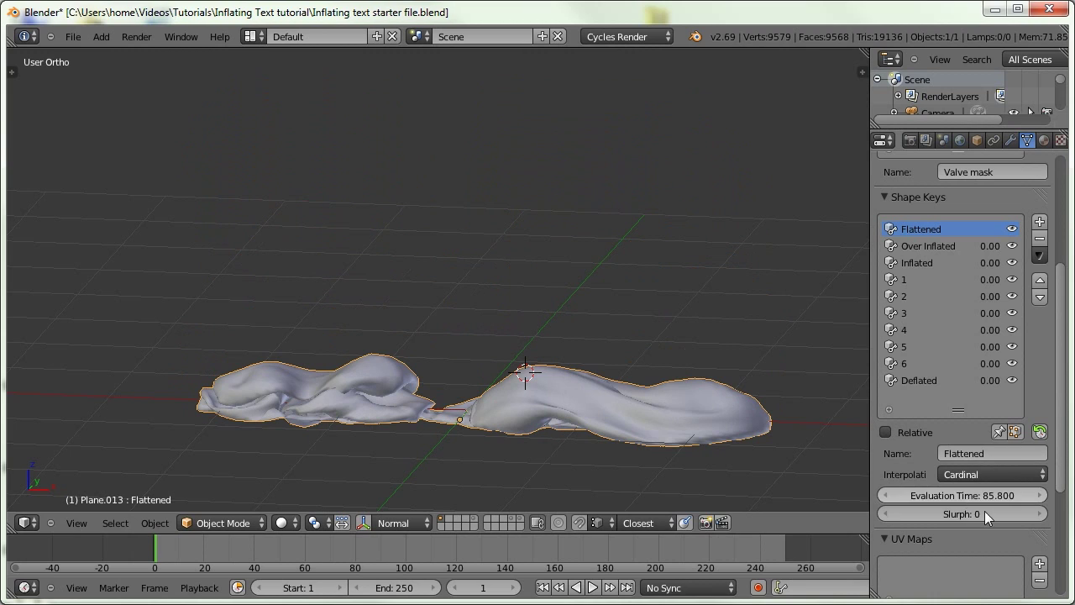
# Set the Evaluation Time to 90 and insert a keyframe for it at frame 1.
pyautogui.click(966, 496)
pyautogui.write('90')
pyautogui.press('Return')
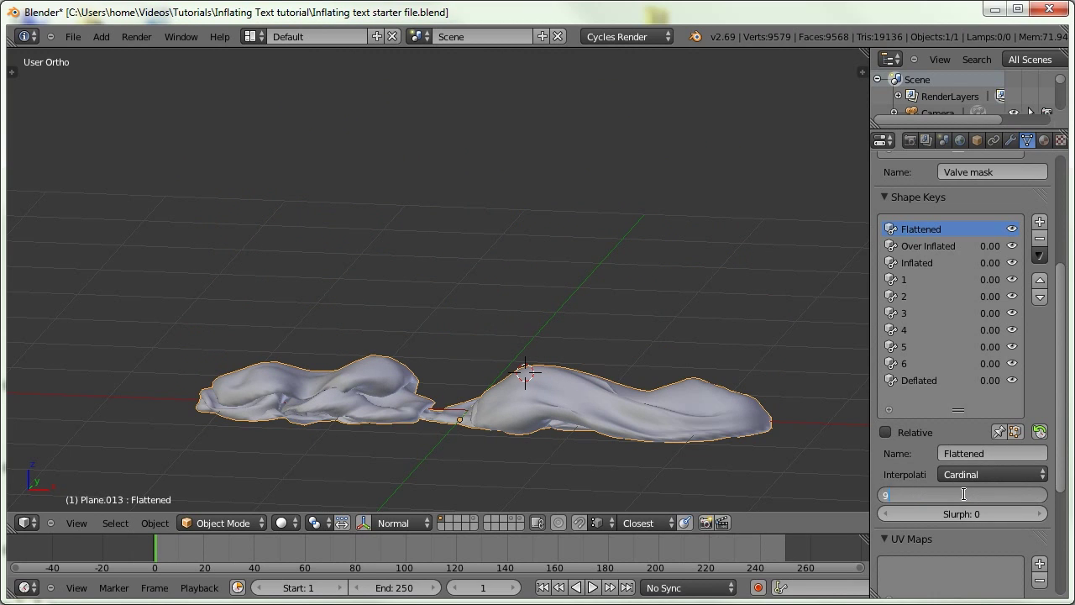
pyautogui.click(964, 495)
pyautogui.write('90')
pyautogui.press('Return')
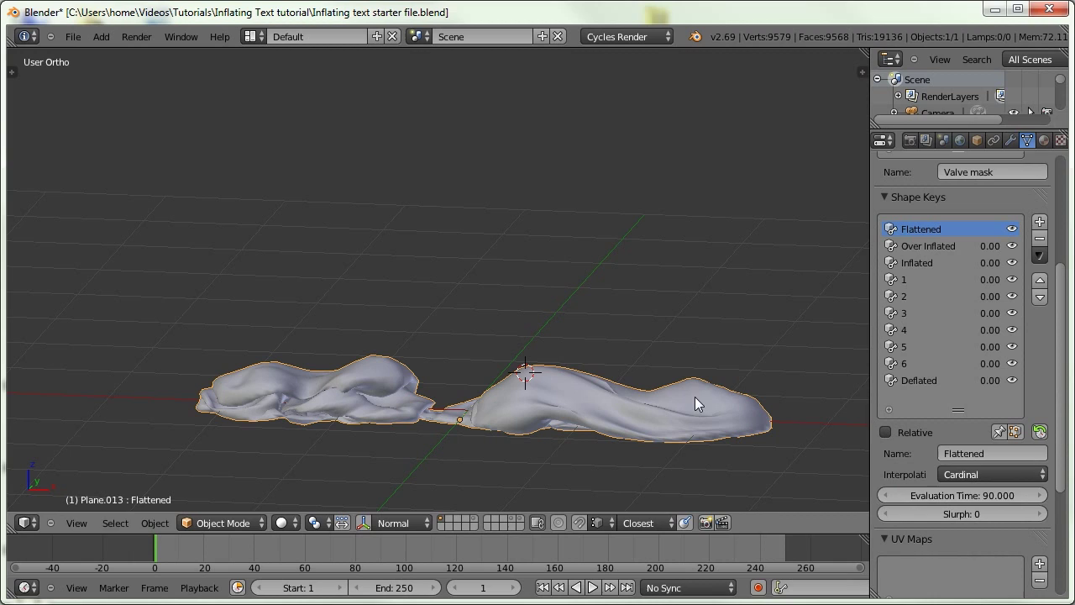
pyautogui.press('i')
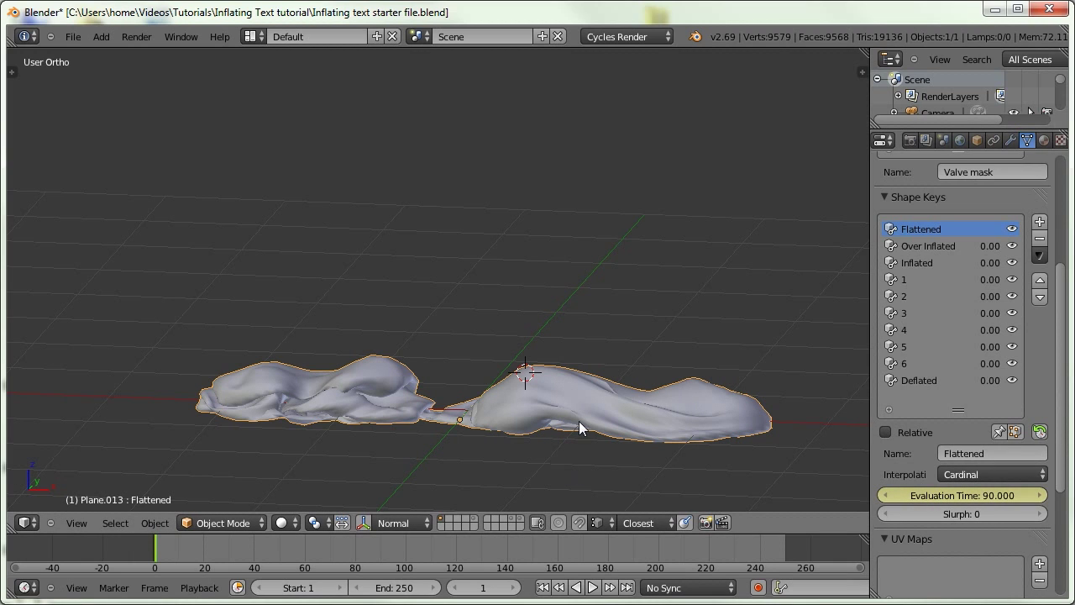
# Go to frame 20 and keyframe the Evaluation Time at 80.
pyautogui.click(479, 587)
pyautogui.write('20')
pyautogui.press('Return')
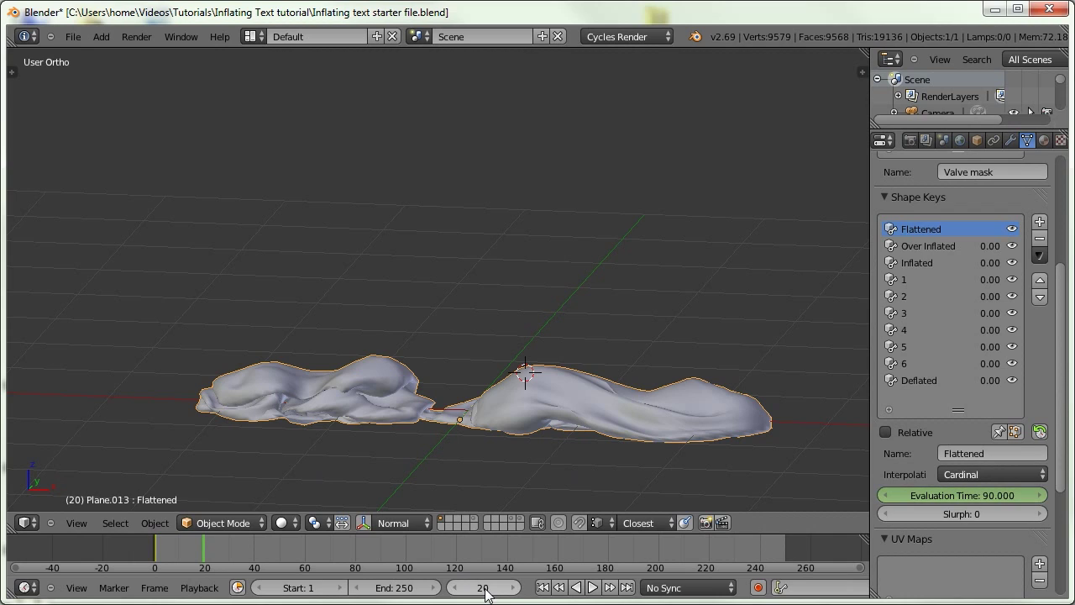
pyautogui.click(973, 494)
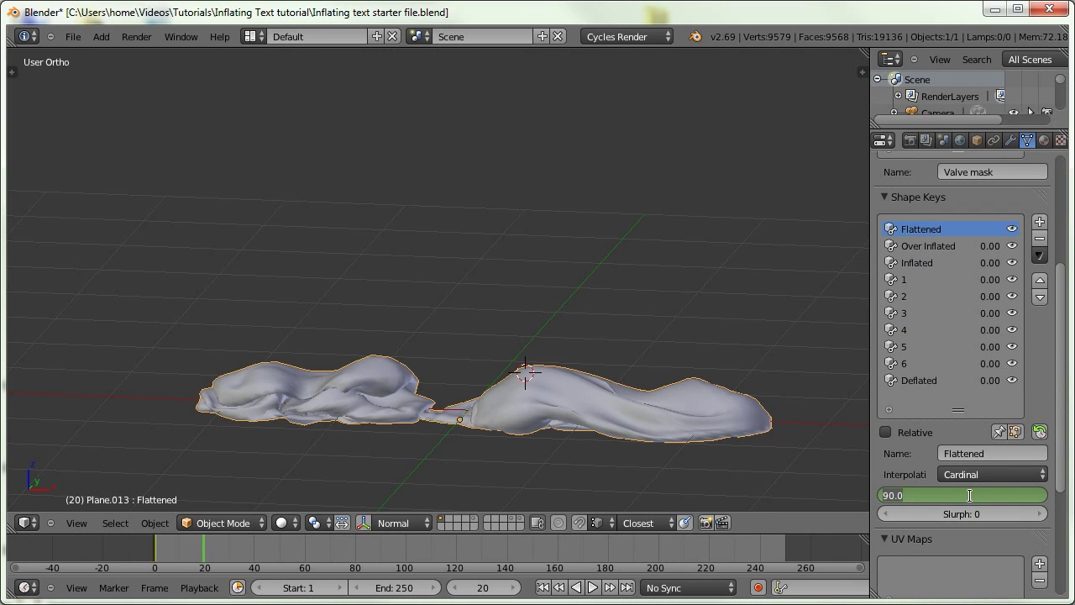
pyautogui.write('80')
pyautogui.press('Return')
pyautogui.press('i')
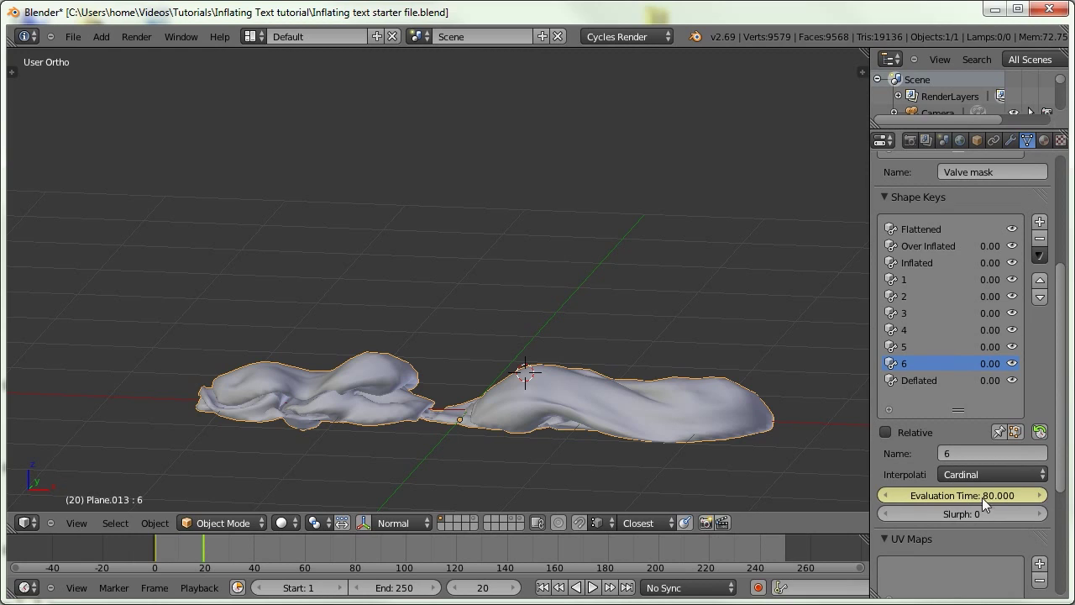
# Change the Evaluation Time at frame 20 to 78 and replace its keyframe.
pyautogui.click(975, 496)
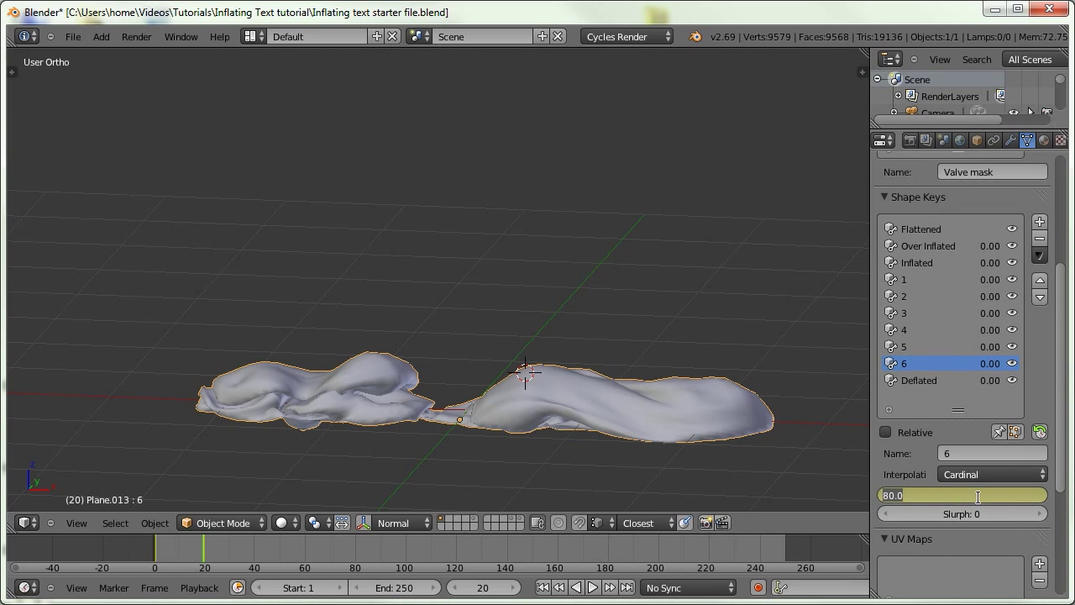
pyautogui.write('78')
pyautogui.press('Return')
pyautogui.press('i')
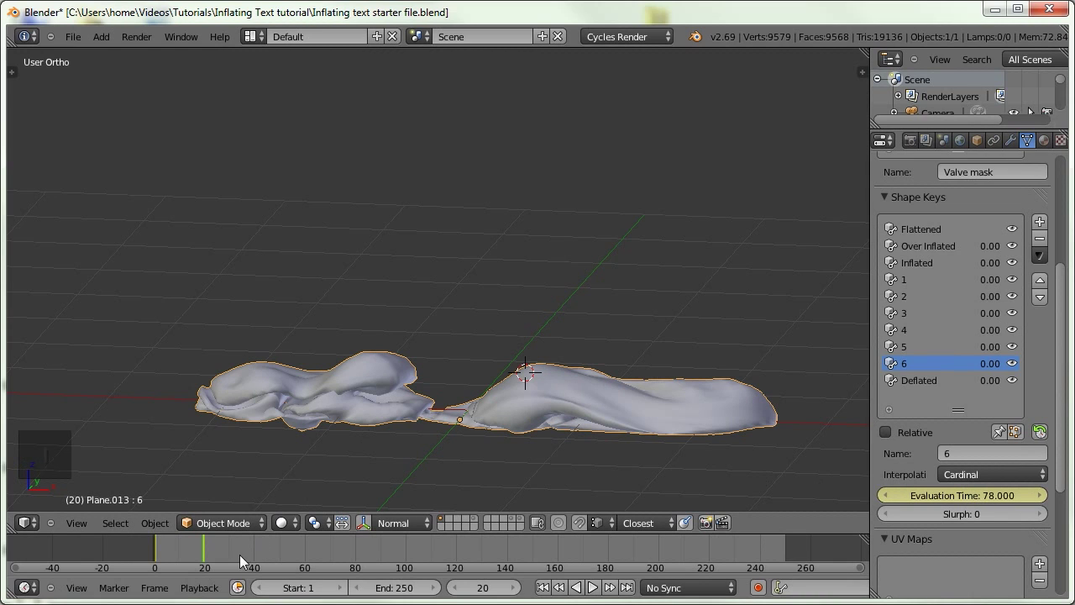
# Go to about frame 35 and keyframe the Evaluation Time at 80.
pyautogui.click(241, 565)
pyautogui.click(973, 497)
pyautogui.write('80')
pyautogui.press('Return')
pyautogui.press('i')
# Scrub through the timeline from frame 1 to preview the first slight inflation and deflation.
pyautogui.moveTo(160, 556); pyautogui.dragTo(245, 566)
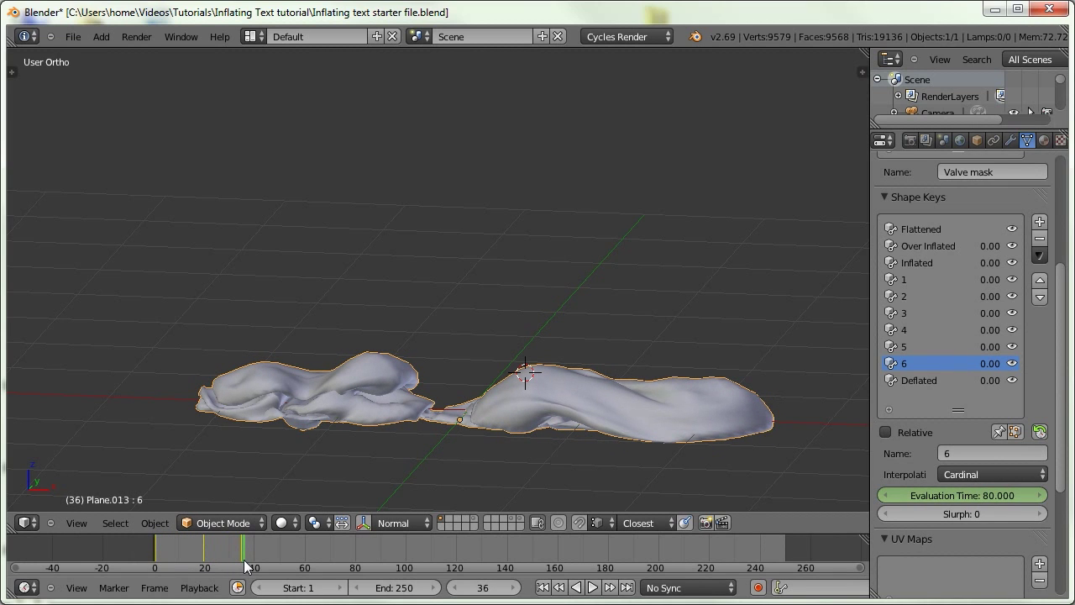
pyautogui.hotkey('shift', 'Left')
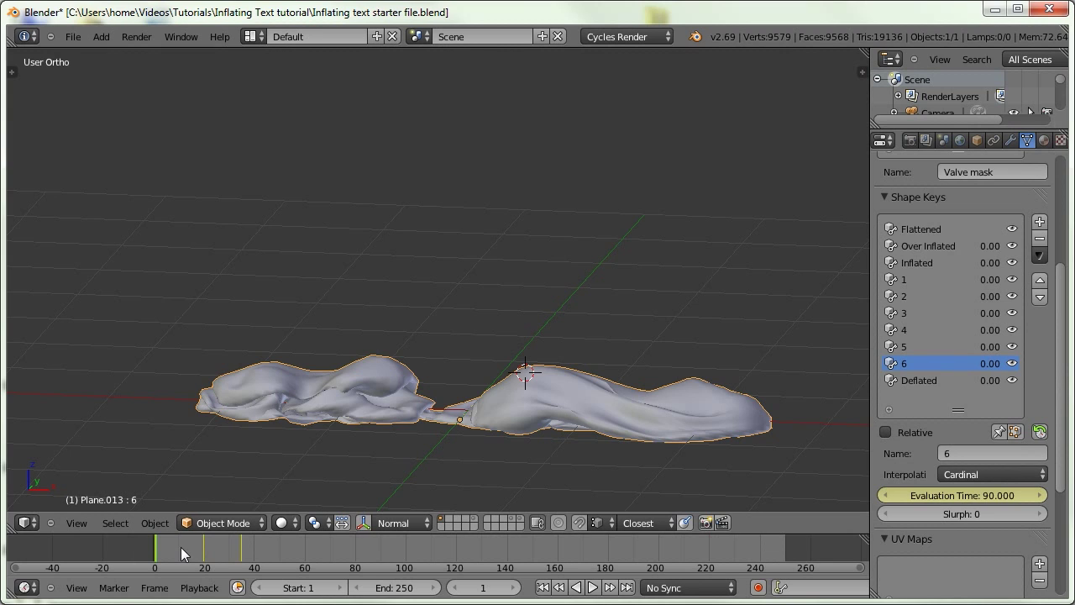
pyautogui.moveTo(180, 547)
pyautogui.mouseDown()
pyautogui.moveTo(205, 559)
pyautogui.moveTo(336, 568)
pyautogui.moveTo(403, 561)
pyautogui.moveTo(387, 557)
pyautogui.mouseUp()
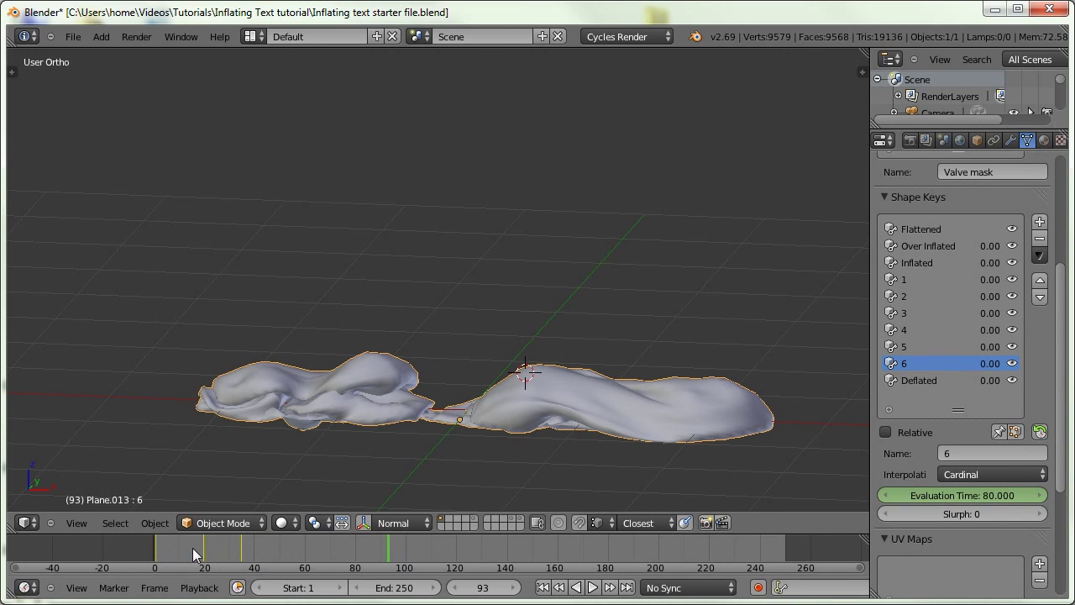
pyautogui.moveTo(158, 562); pyautogui.dragTo(248, 565)
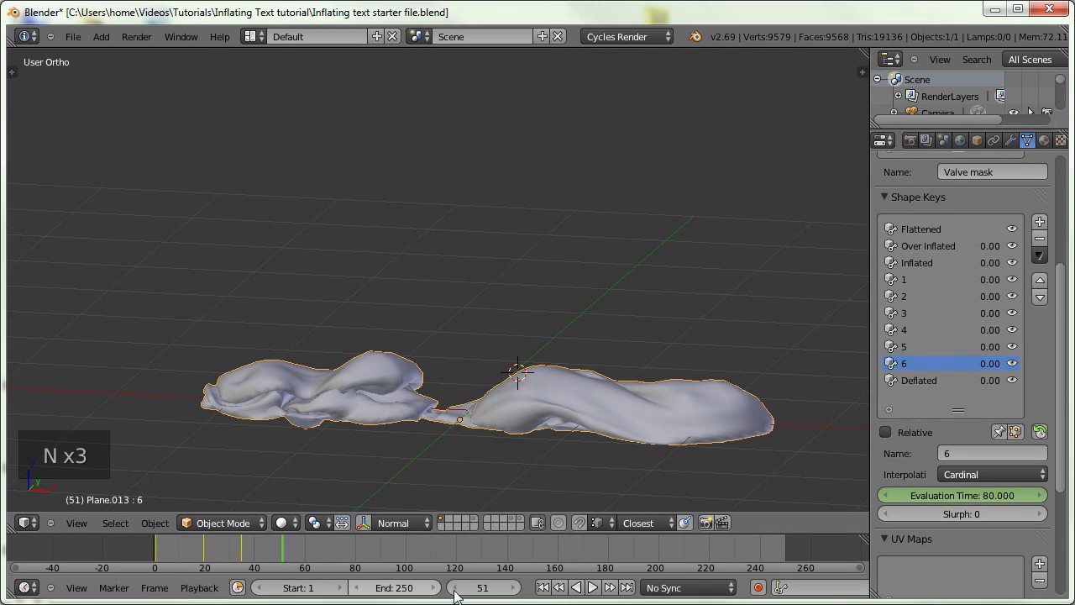
# Add Evaluation Time keyframes at frames 55 and 70, using the value 70 at frame 70.
pyautogui.click(479, 588)
pyautogui.write('55')
pyautogui.press('Return')
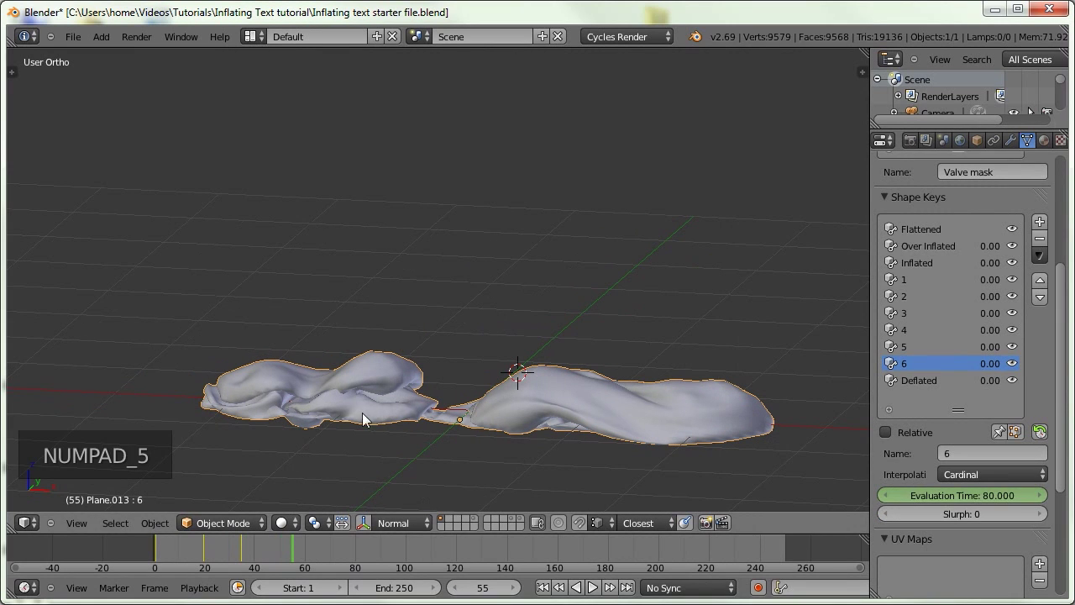
pyautogui.press('Up')
pyautogui.click(969, 498)
pyautogui.write('70')
pyautogui.press('Return')
pyautogui.press('i')
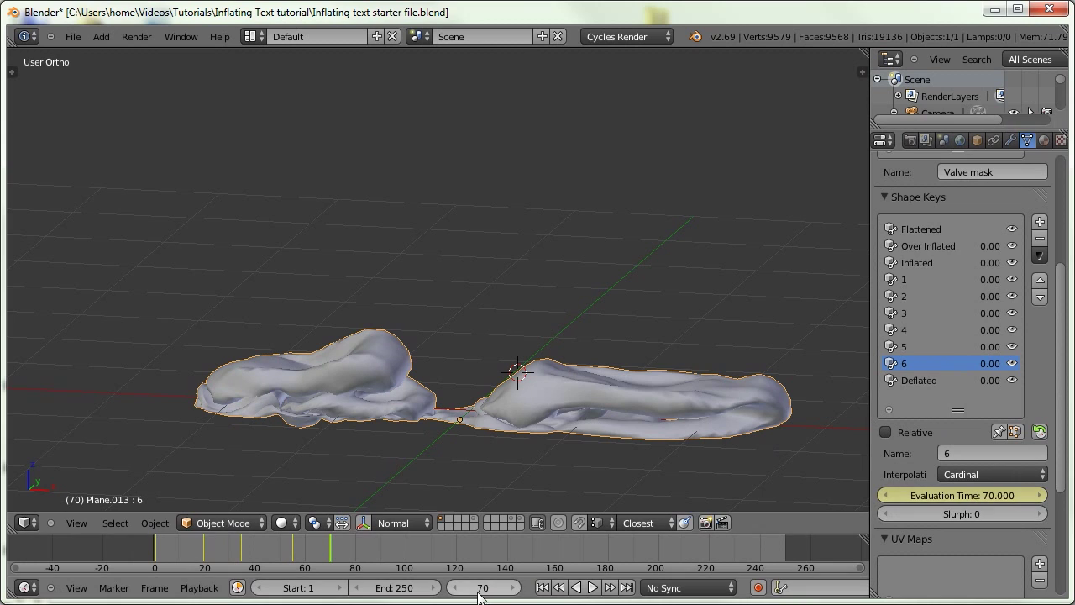
# Go to frame 90 and keyframe the Evaluation Time at 58.
pyautogui.press('Up')
pyautogui.press('Up')
pyautogui.click(973, 499)
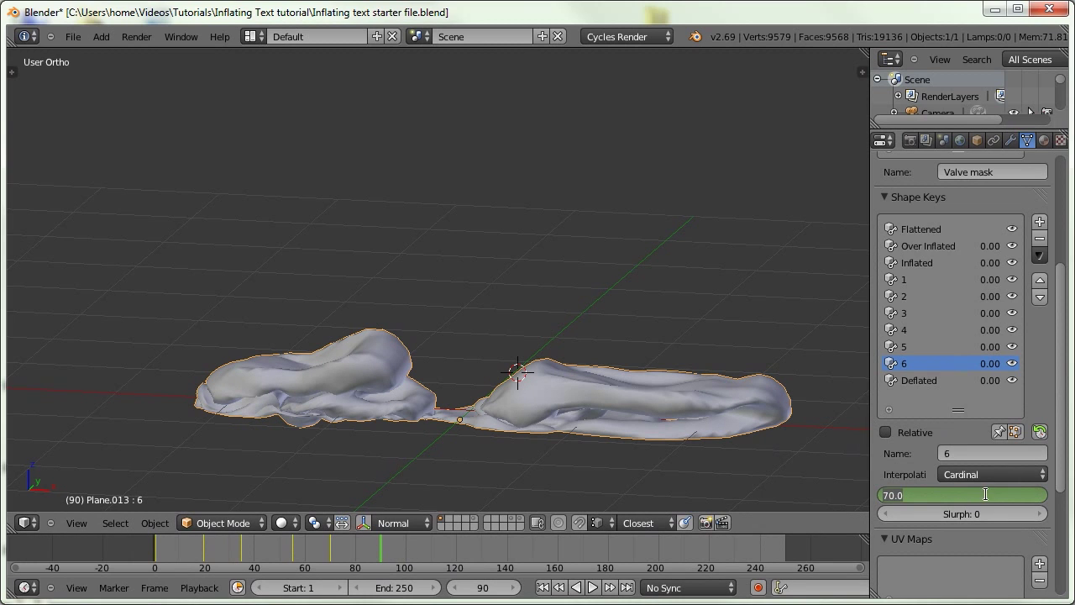
pyautogui.write('58')
pyautogui.press('Return')
pyautogui.press('i')
# Keyframe the Evaluation Time at 60 on frame 105 and at 48 on frame 125.
pyautogui.click(414, 553)
pyautogui.press('Right')
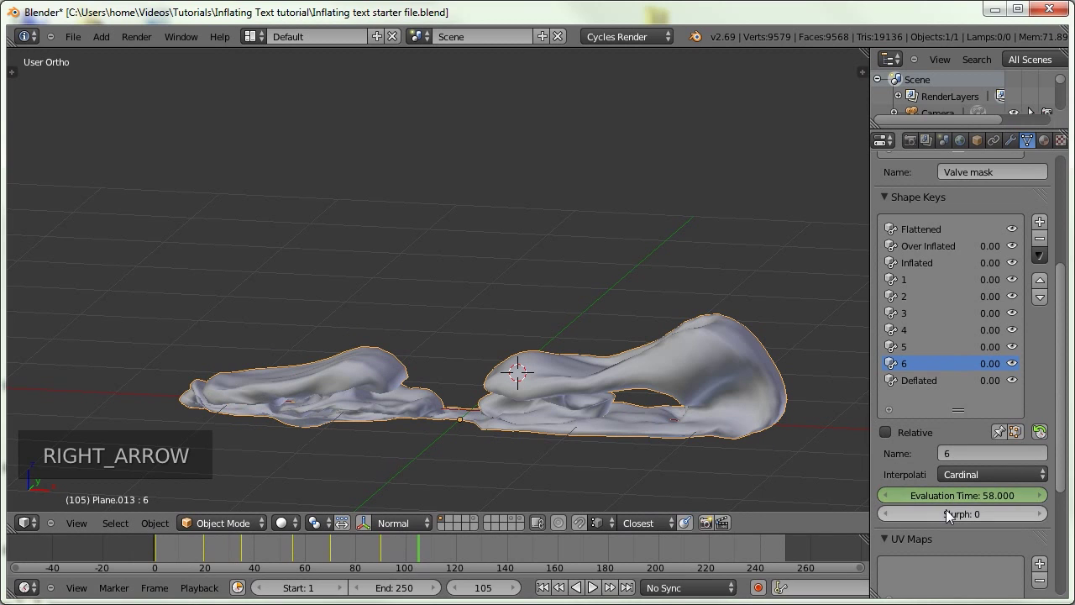
pyautogui.moveTo(443, 546); pyautogui.dragTo(468, 555)
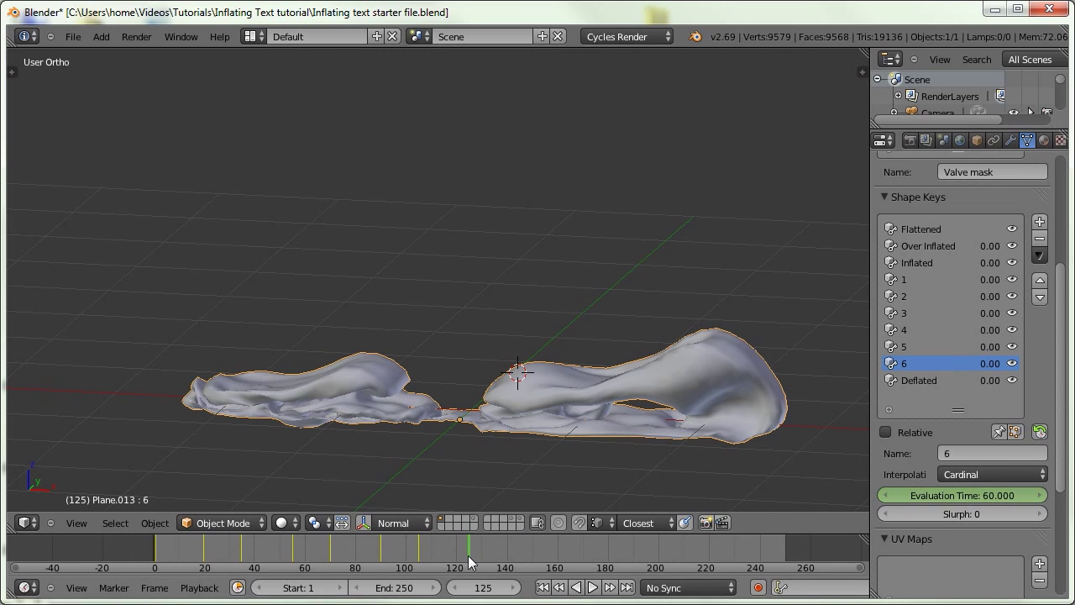
pyautogui.press('i')
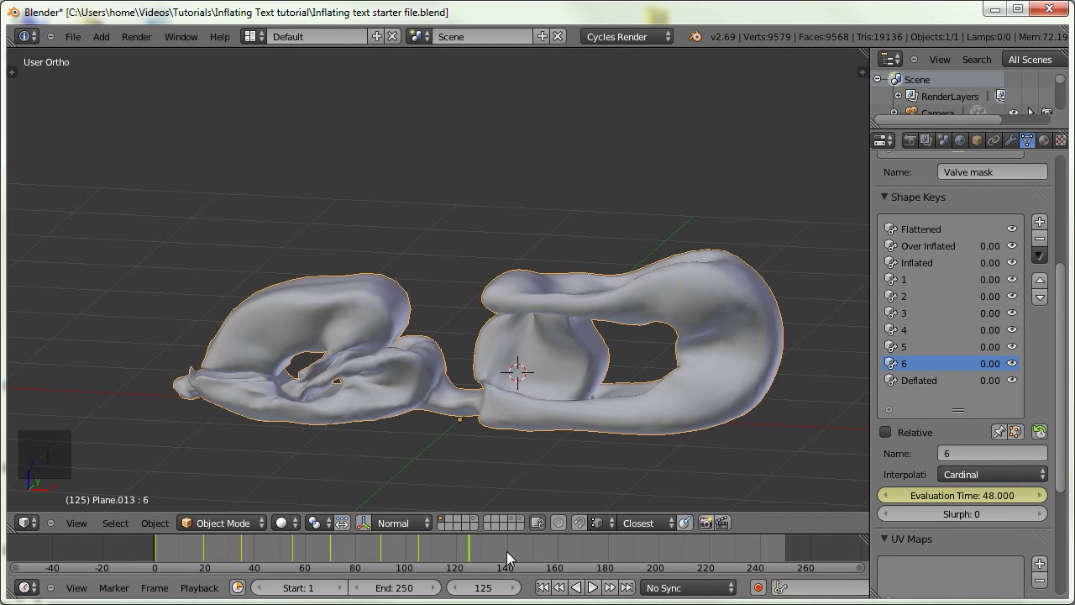
# Add an Evaluation Time keyframe at about frame 140 and another with the value 38 at frame 160.
pyautogui.click(506, 551)
pyautogui.press('i')
pyautogui.click(557, 549)
pyautogui.doubleClick(950, 497)
pyautogui.write('38')
pyautogui.press('Return')
pyautogui.press('i')
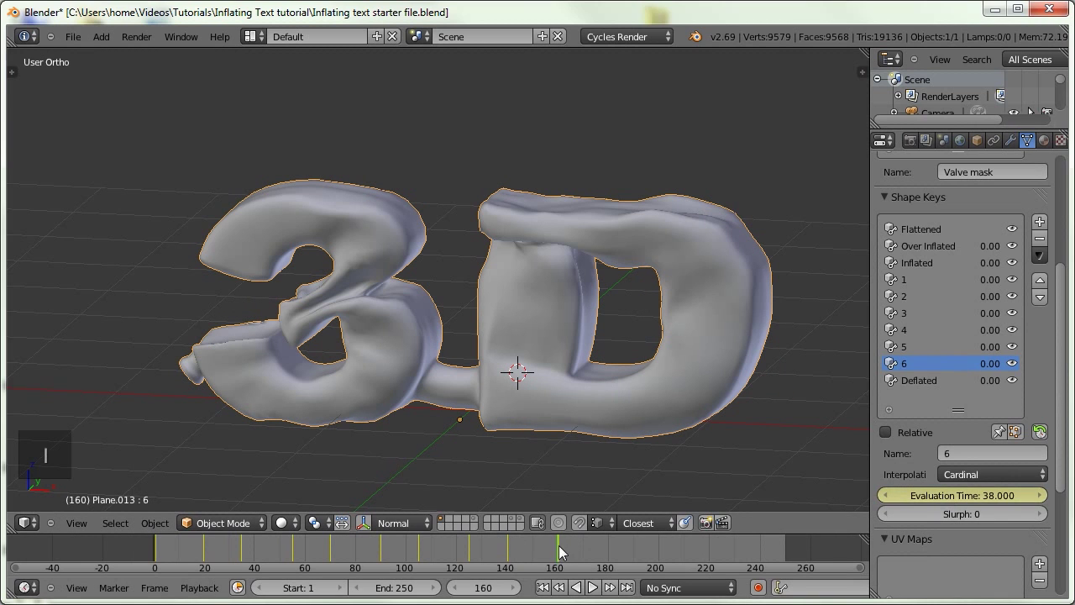
# Add Evaluation Time keyframes at about frames 175, 195 and 210, entering 28 and ending with 30 at about frame 210.
pyautogui.click(592, 549)
pyautogui.click(681, 551)
pyautogui.doubleClick(957, 495)
pyautogui.write('28')
pyautogui.press('Return')
pyautogui.doubleClick(957, 496)
pyautogui.write('30')
pyautogui.press('Return')
pyautogui.press('i')
# Go to frame 230 and keyframe the Evaluation Time at 18.
pyautogui.click(719, 552)
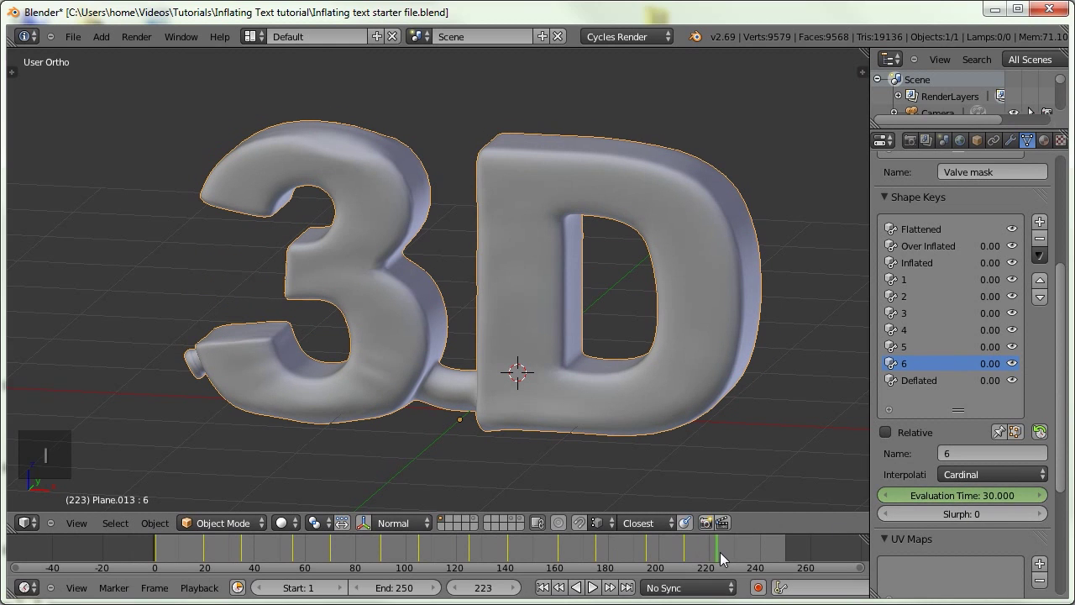
pyautogui.click(729, 551)
pyautogui.doubleClick(957, 495)
pyautogui.write('18')
pyautogui.press('Return')
pyautogui.press('i')
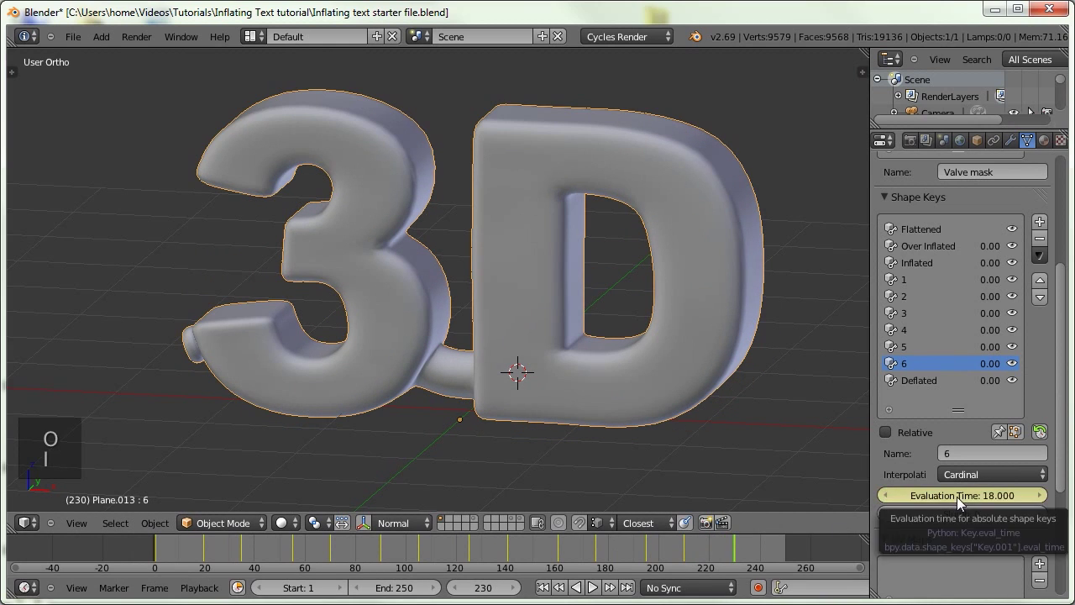
# Go to frame 245 and keyframe the Evaluation Time at 20.
pyautogui.click(770, 552)
pyautogui.doubleClick(960, 492)
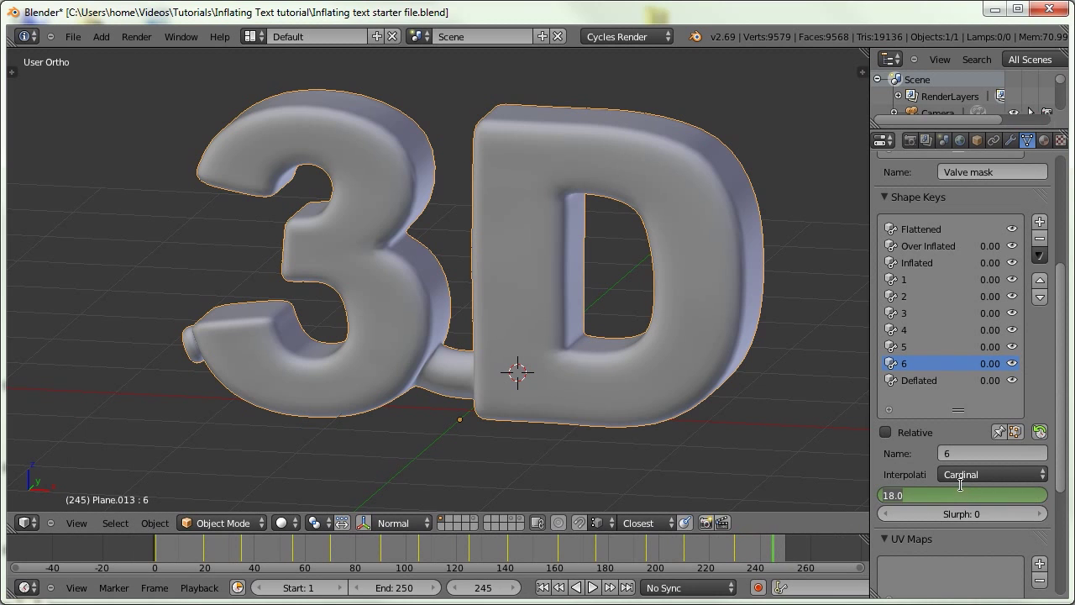
pyautogui.write('20')
pyautogui.press('Return')
pyautogui.press('i')
# Set the end frame of the animation to 300.
pyautogui.doubleClick(382, 587)
pyautogui.write('30')
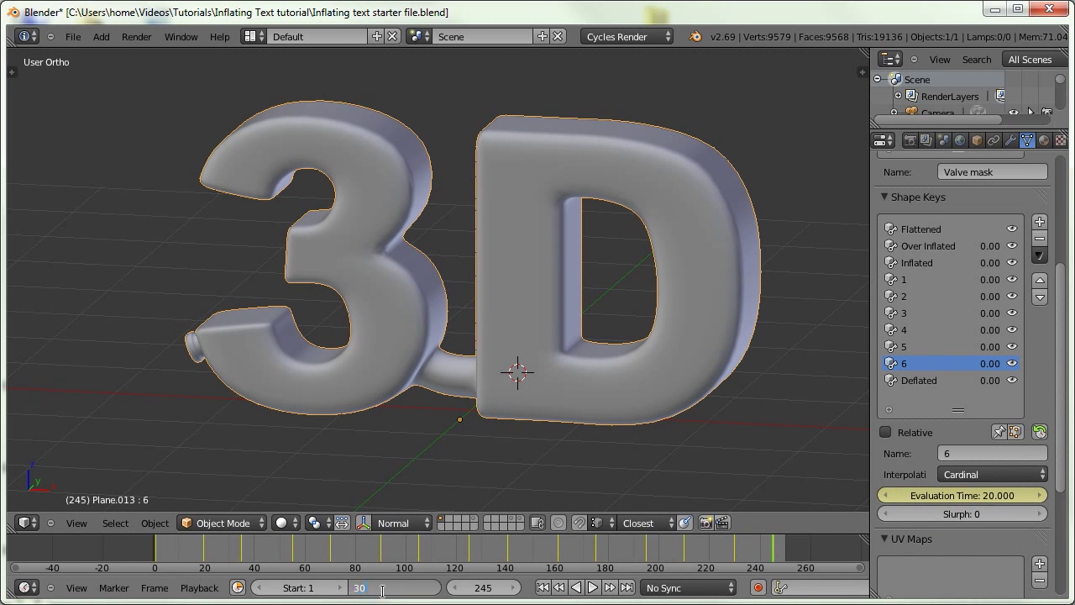
pyautogui.write('0')
pyautogui.press('Return')
# Add a lower Evaluation Time keyframe at frame 260 and step back to frame 255.
pyautogui.moveTo(667, 551); pyautogui.dragTo(707, 556)
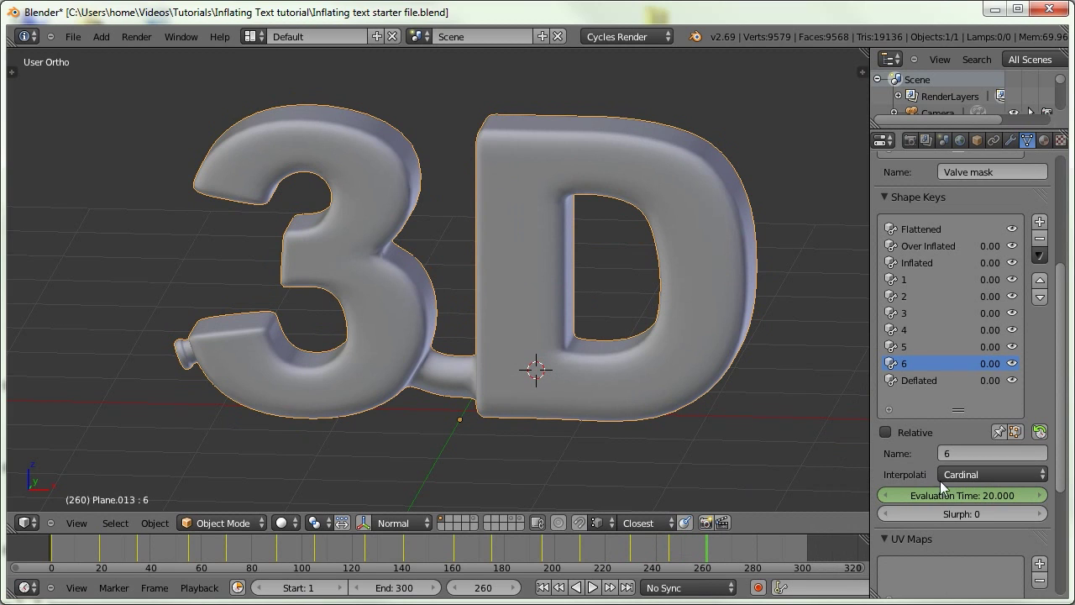
pyautogui.press('Left')
pyautogui.press('Left')
pyautogui.press('Left')
pyautogui.press('Left')
pyautogui.press('Left')
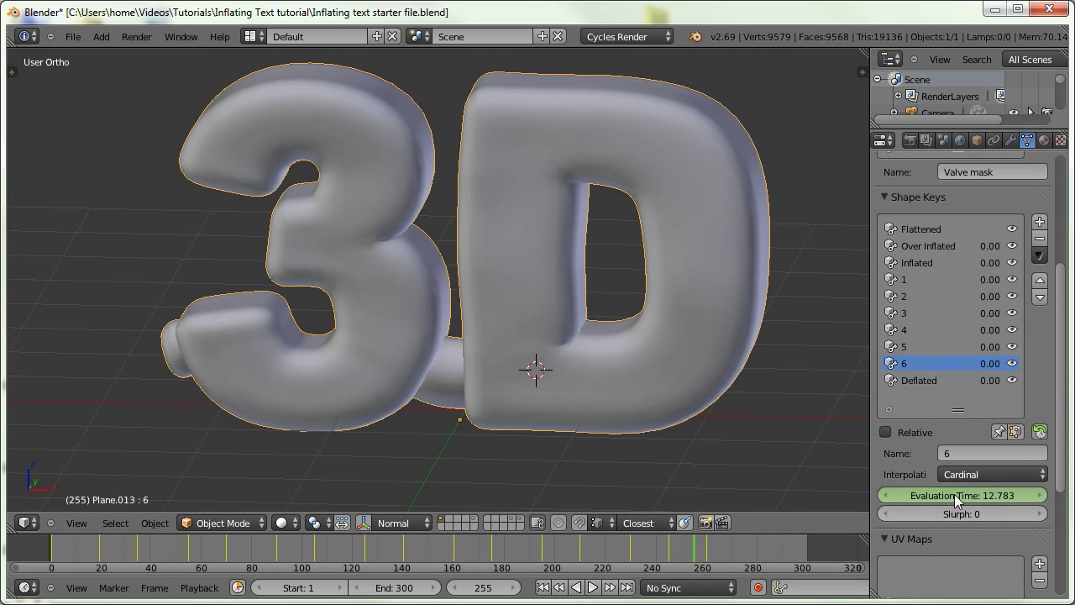
# Keyframe the shape keys' evaluation time at 12.5 on frame 260.
pyautogui.click(706, 558)
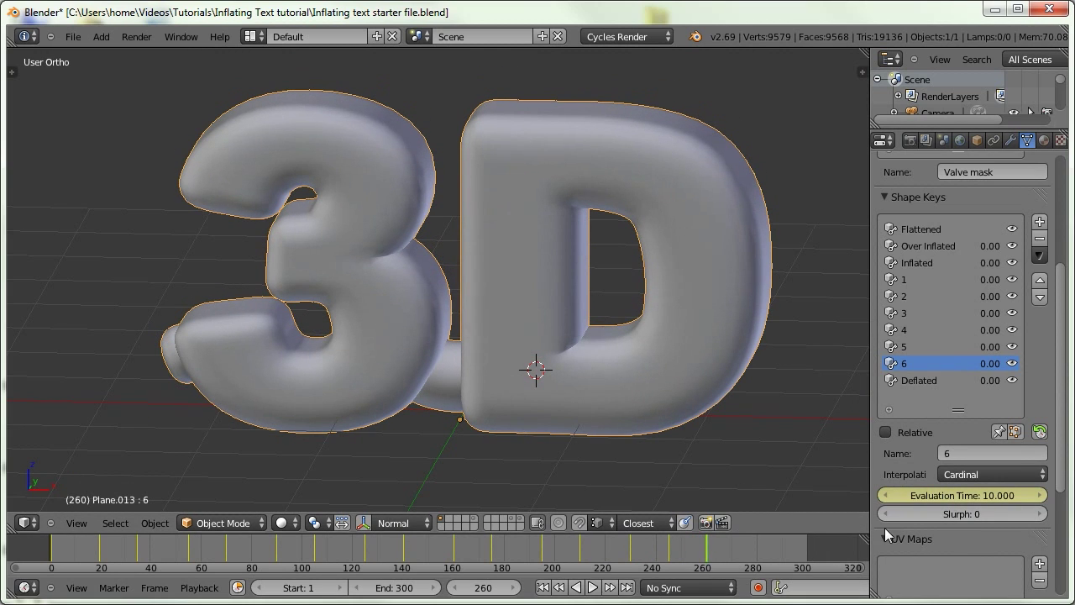
pyautogui.click(966, 495)
pyautogui.write('12.5')
pyautogui.press('Return')
pyautogui.press('i')
# Scrub through the last part of the timeline, up to about frame 280, to review the inflating animation.
pyautogui.moveTo(640, 550); pyautogui.dragTo(676, 542)
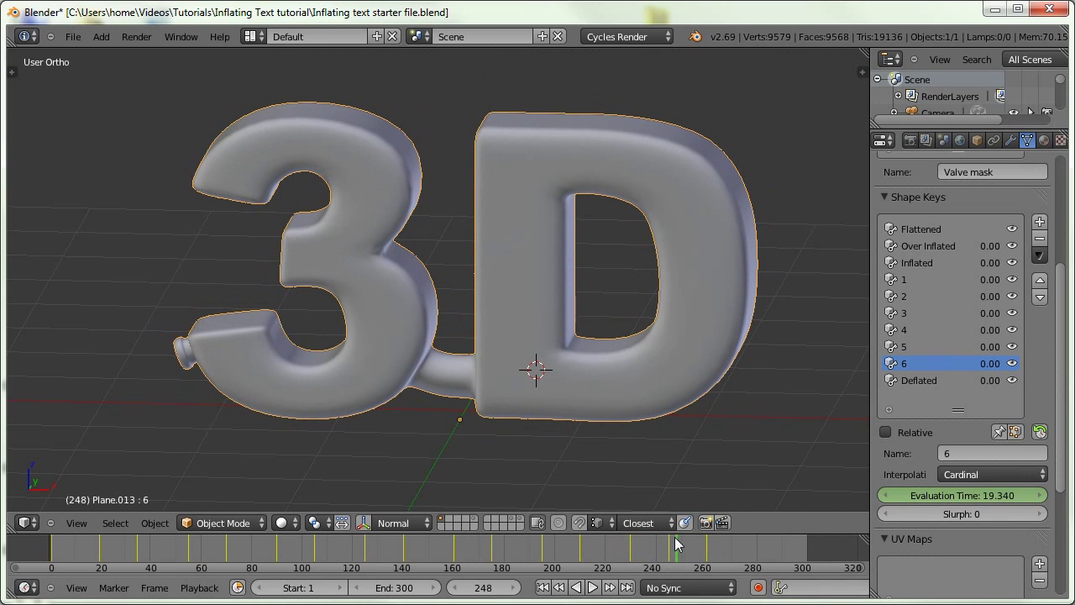
pyautogui.click(634, 547)
pyautogui.moveTo(634, 546); pyautogui.dragTo(653, 558)
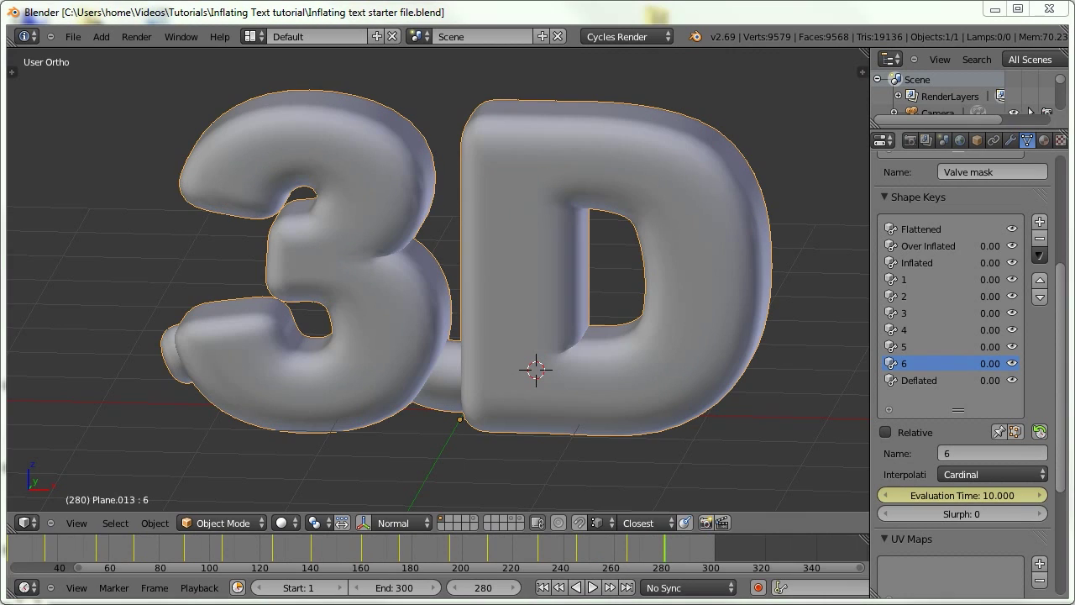
pyautogui.moveTo(400, 559); pyautogui.dragTo(509, 561, button='middle')
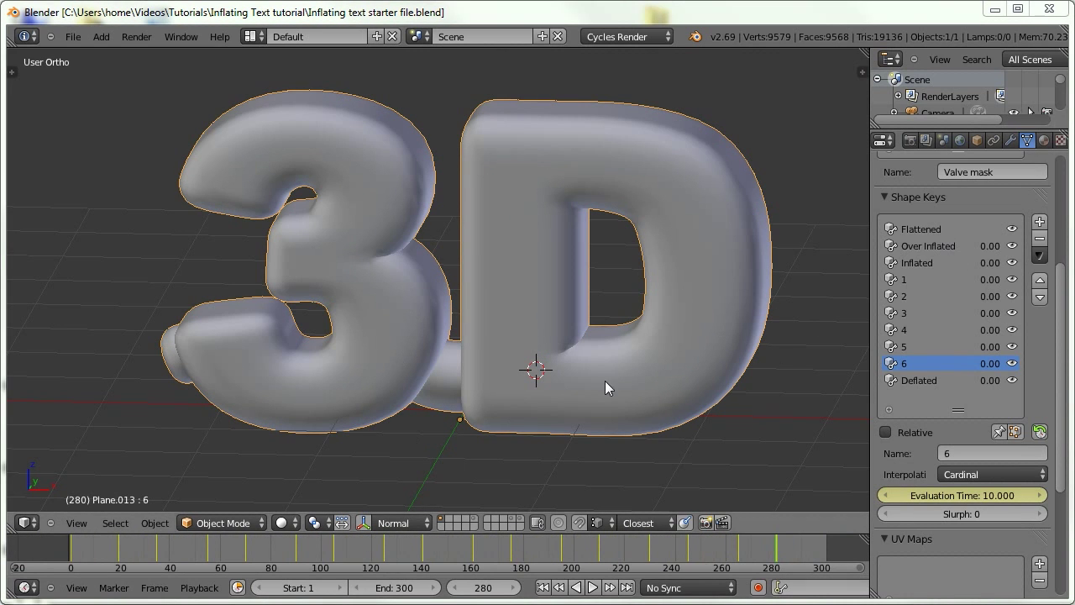
pyautogui.moveTo(656, 558); pyautogui.dragTo(637, 559, button='middle')
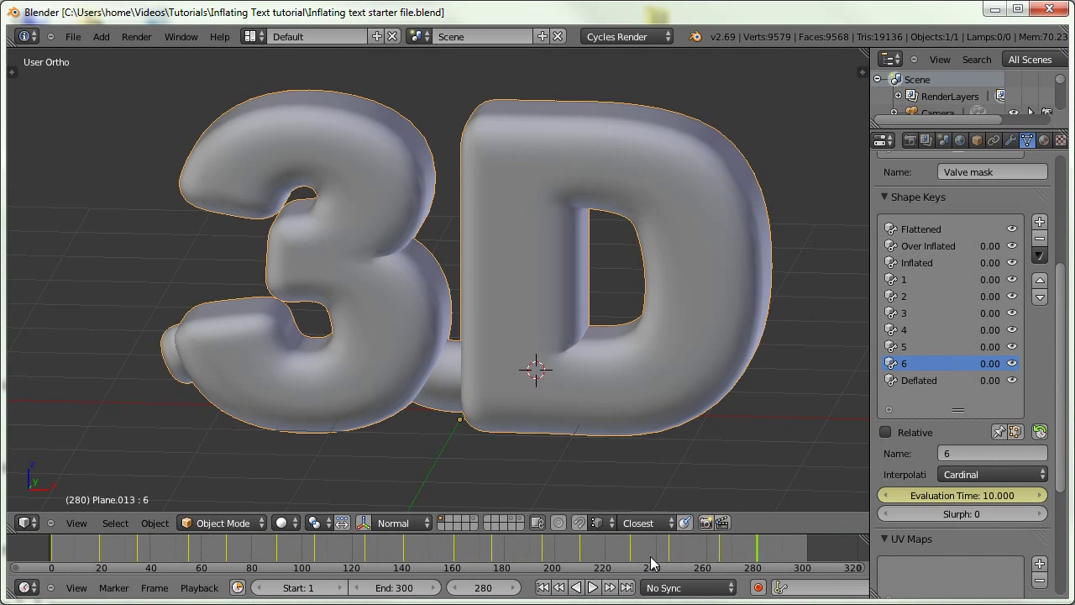
pyautogui.moveTo(652, 563); pyautogui.dragTo(706, 571)
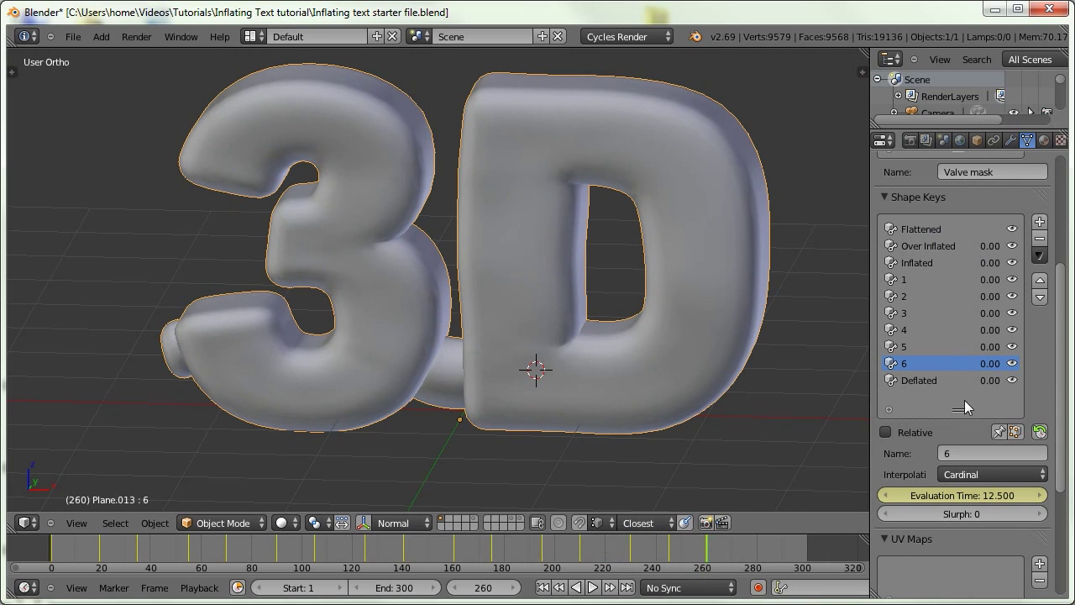
pyautogui.press('n')
pyautogui.press('n')
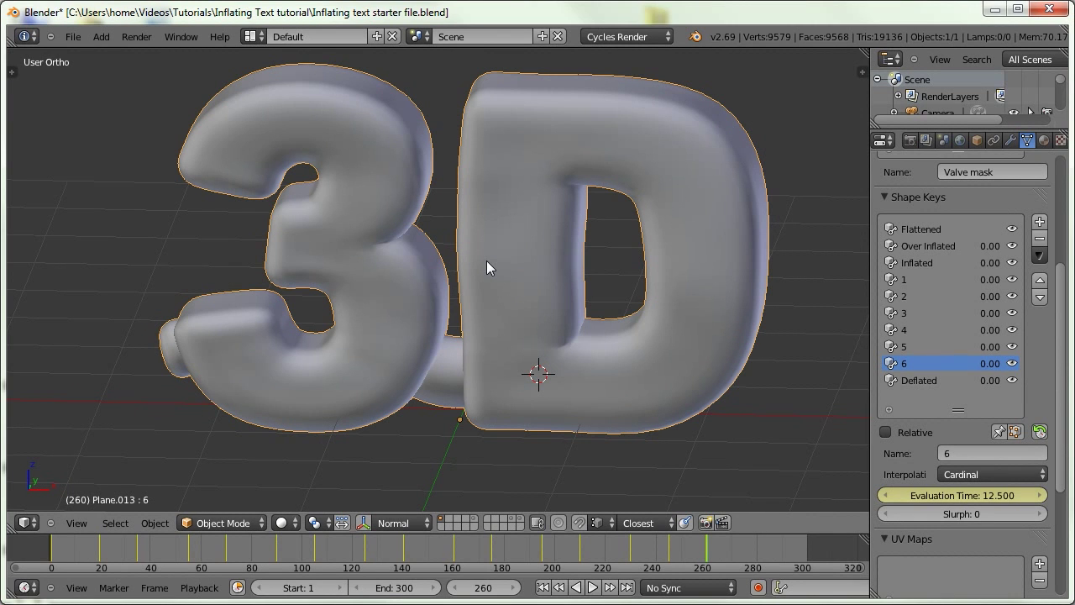
# Snap the 3D cursor to the text mesh's origin and add a Bezier curve there in top view.
pyautogui.moveTo(490, 324); pyautogui.dragTo(471, 359, button='middle')
pyautogui.scroll(-3, 471, 274)
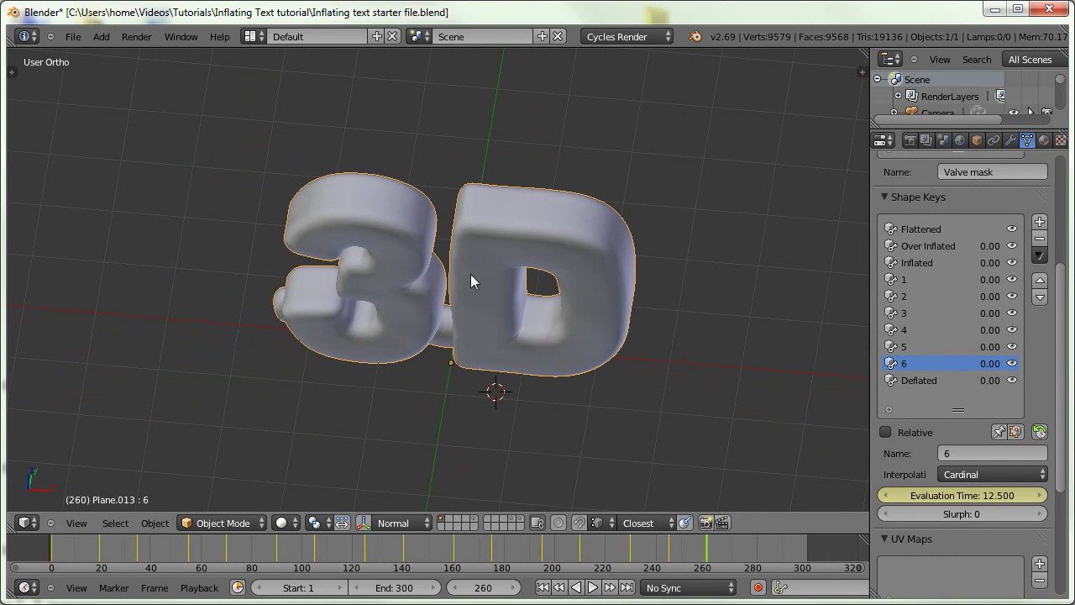
pyautogui.press('KP_7')
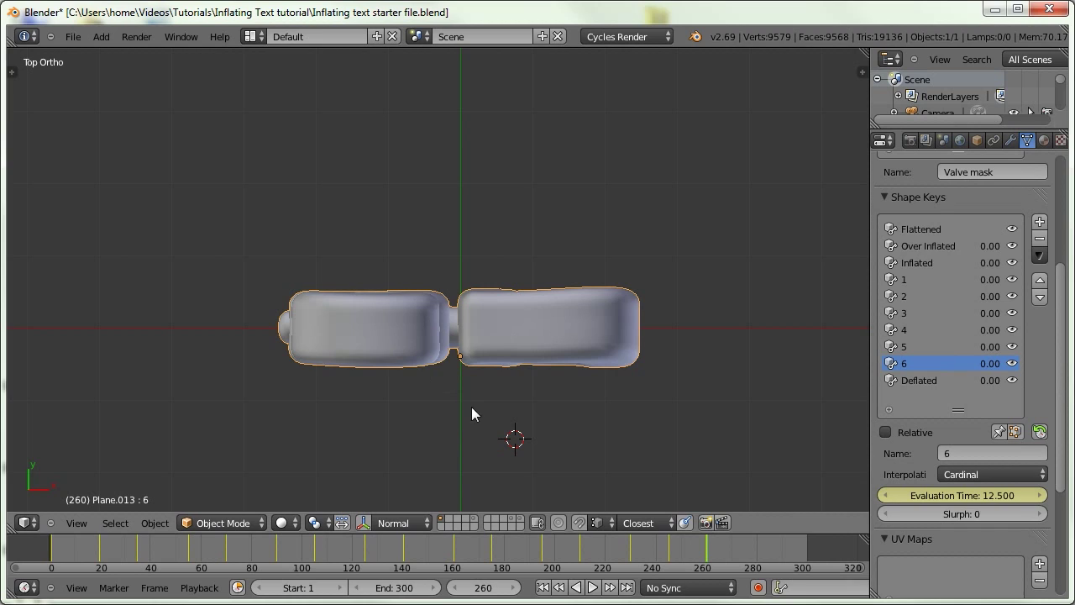
pyautogui.hotkey('shift', 's')
pyautogui.click(412, 425)
pyautogui.hotkey('shift', 'a')
pyautogui.moveTo(632, 367)
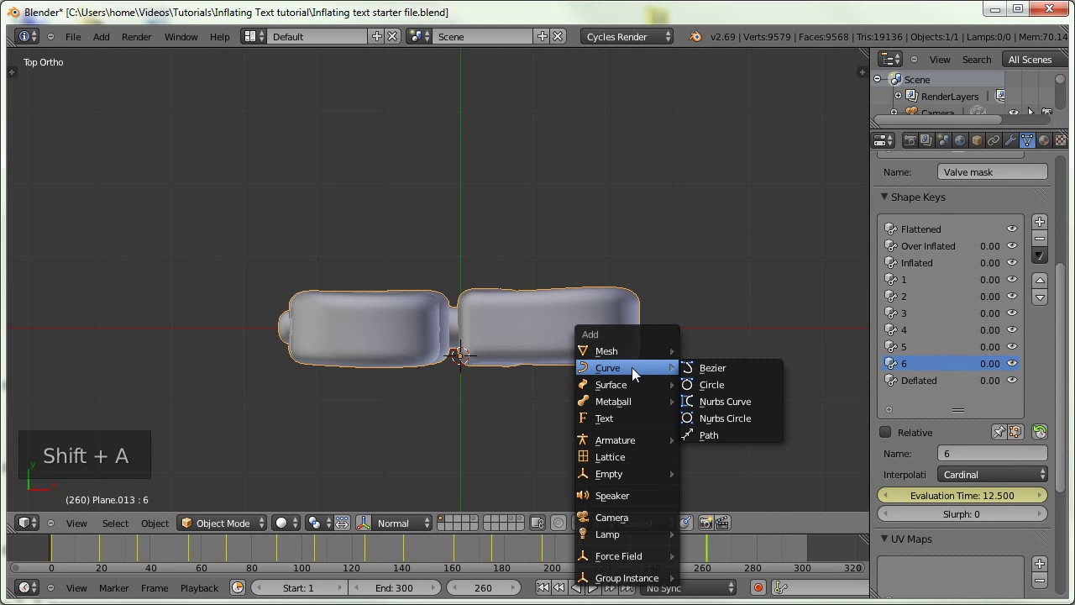
pyautogui.click(714, 370)
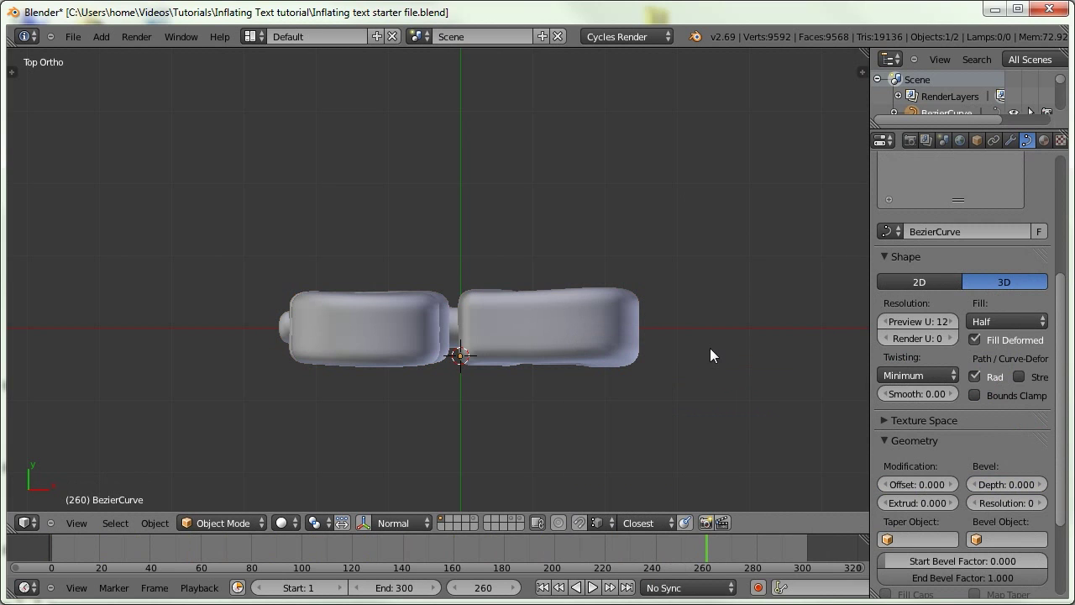
# Enable X-Ray display for the Bezier curve so it draws through the text.
pyautogui.click(977, 141)
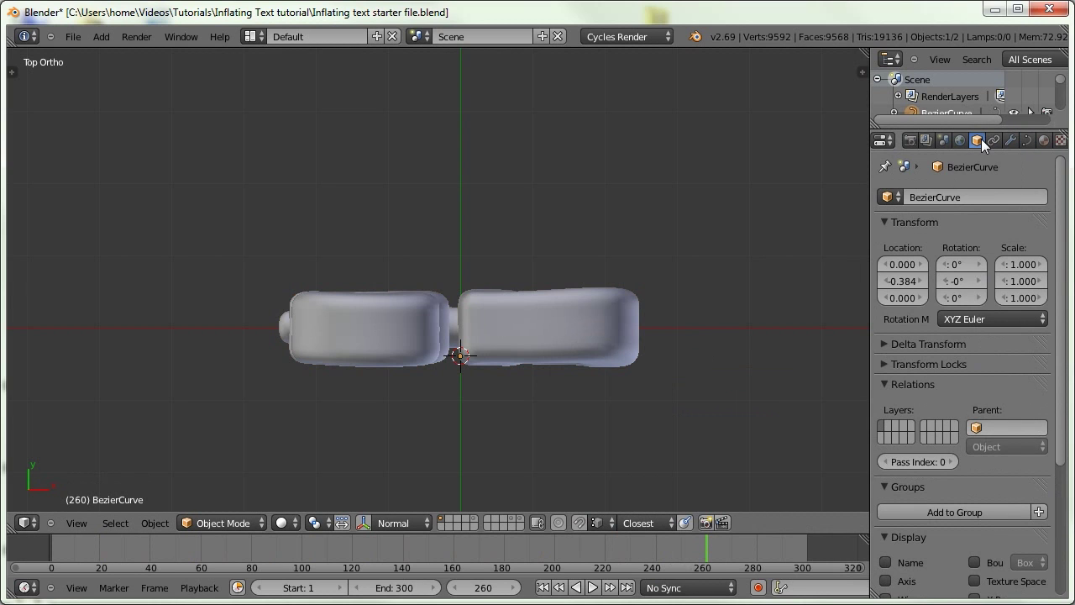
pyautogui.scroll(-3, 889, 487)
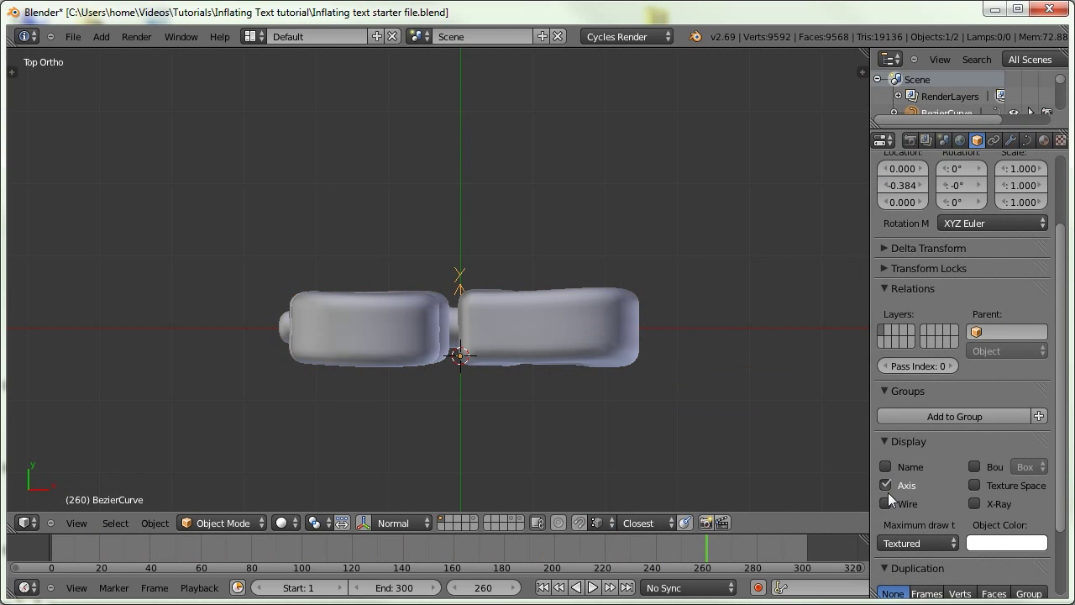
pyautogui.click(974, 503)
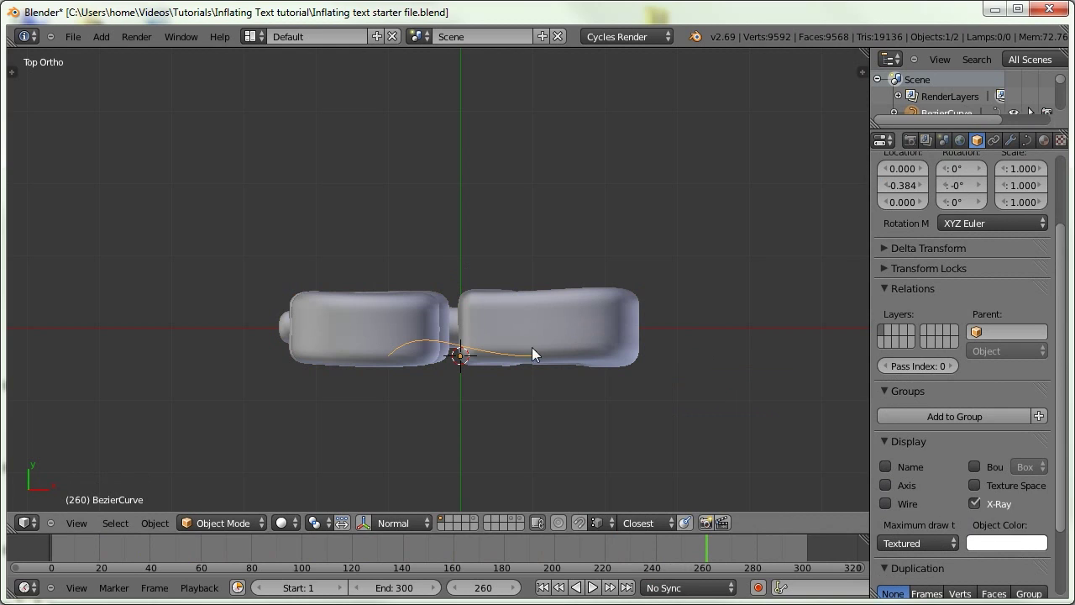
# In edit mode, move the whole curve along X so that its first point sits on the object's origin.
pyautogui.press('Tab')
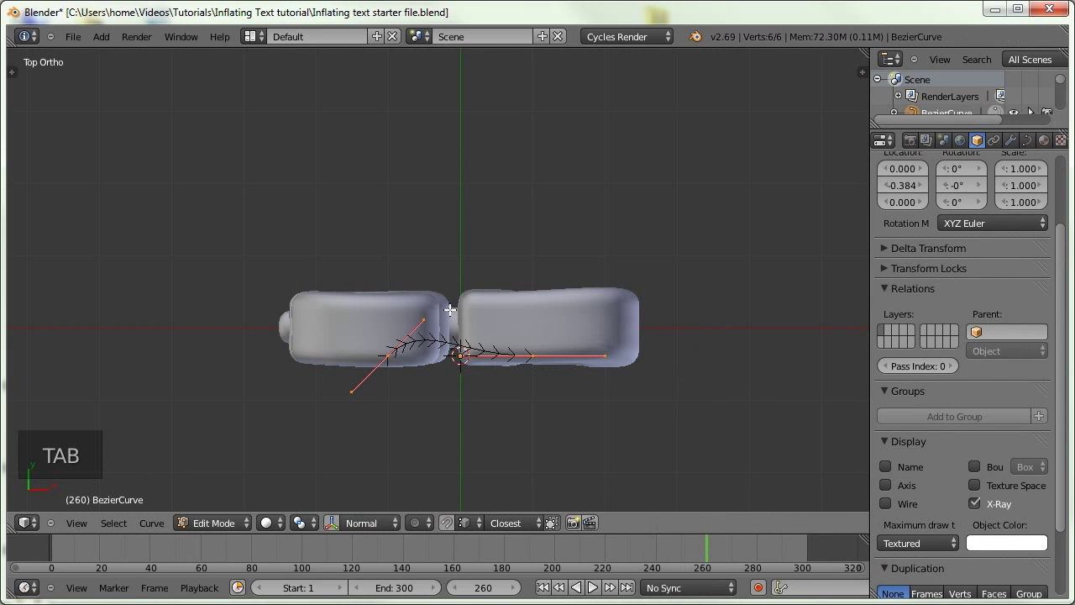
pyautogui.scroll(1, 419, 300)
pyautogui.press('a')
pyautogui.press('a')
pyautogui.press('a')
pyautogui.press('g')
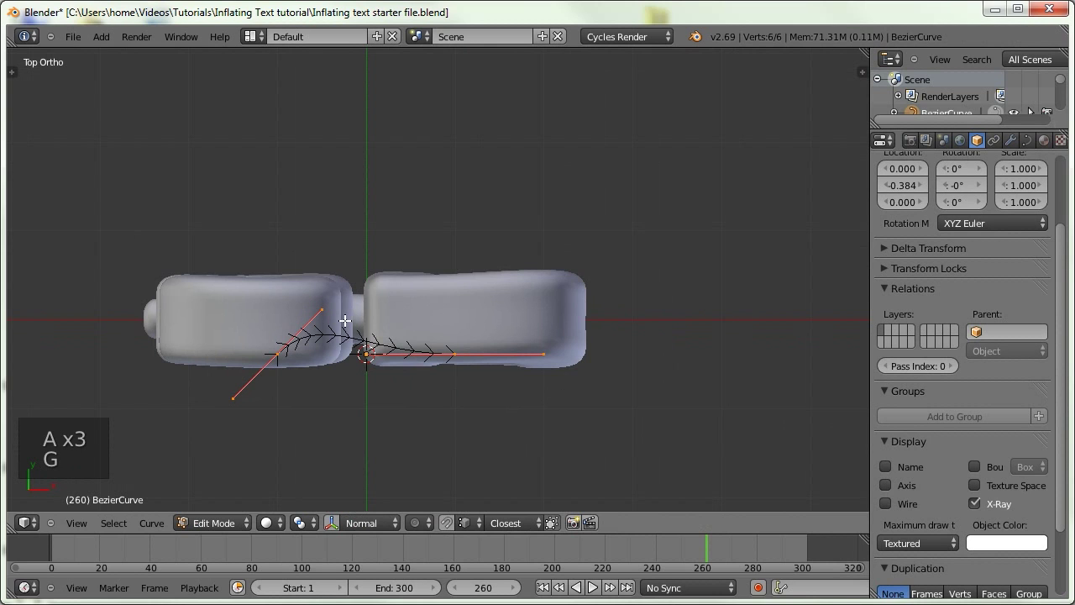
pyautogui.press('g')
pyautogui.click(427, 314)
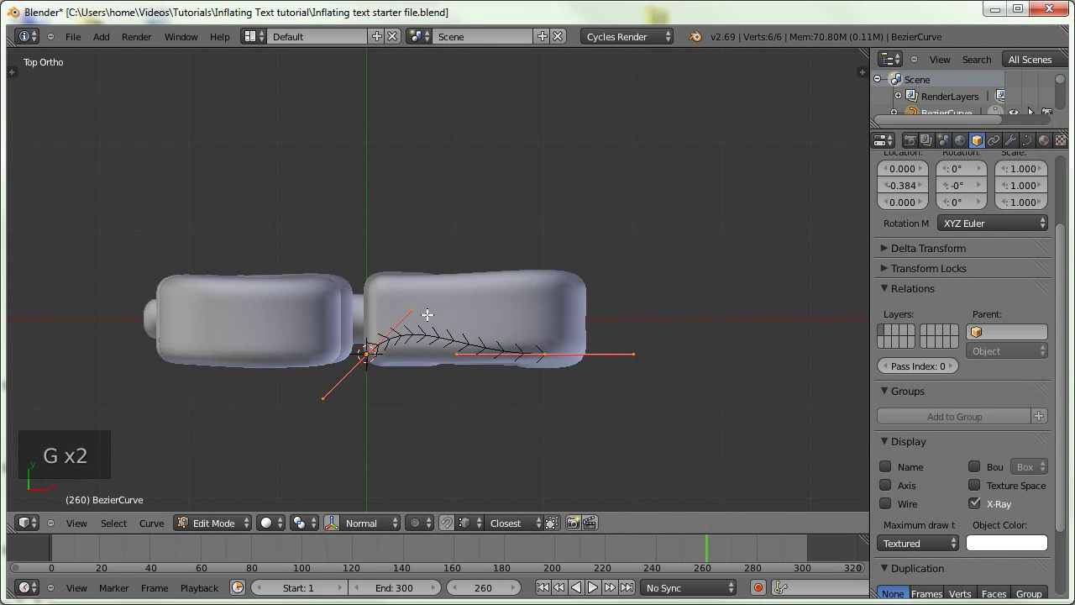
# Move the curve's end point well past the D in +X and rotate it so the path bends toward +Y.
pyautogui.scroll(-6, 568, 278)
pyautogui.rightClick(399, 434)
pyautogui.press('g')
pyautogui.click(540, 422)
pyautogui.press('r')
pyautogui.click(585, 282)
pyautogui.press('g')
pyautogui.click(616, 254)
pyautogui.press('r')
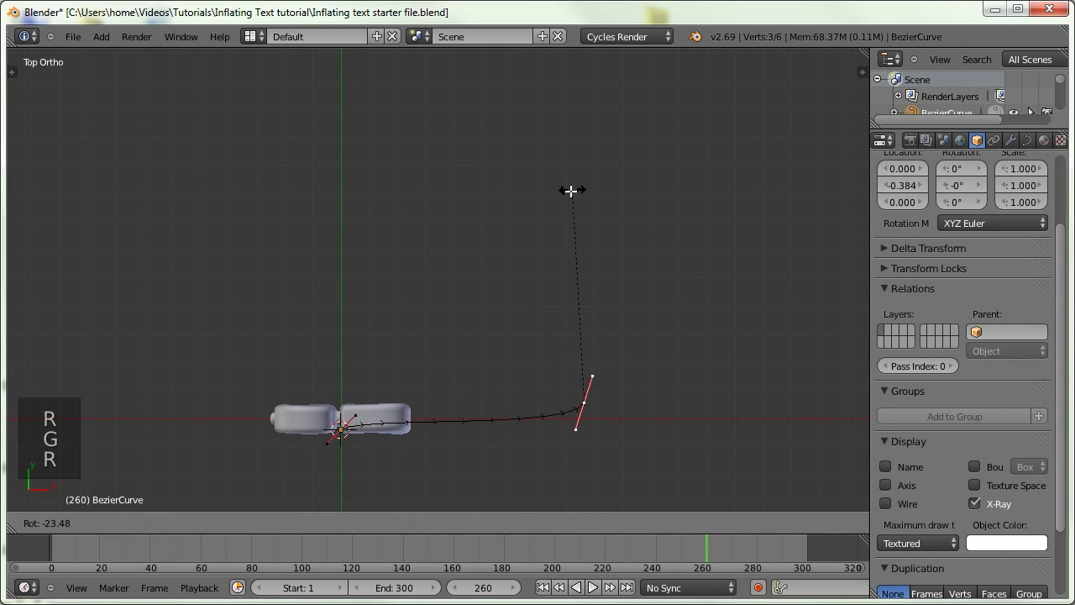
pyautogui.click(571, 192)
pyautogui.press('g')
pyautogui.click(594, 355)
# Adjust the handles of the first and second curve points into a long straight start and a smooth first bend.
pyautogui.rightClick(594, 355)
pyautogui.press('g')
pyautogui.click(598, 440)
pyautogui.rightClick(363, 419)
pyautogui.press('g')
pyautogui.click(501, 430)
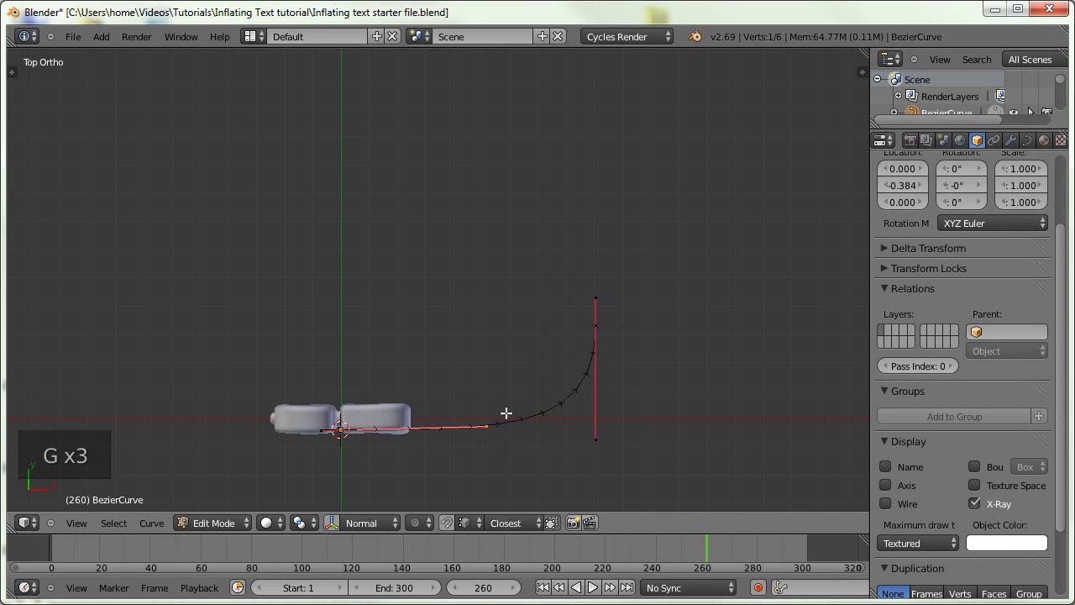
pyautogui.rightClick(595, 285)
pyautogui.press('g')
pyautogui.scroll(-2, 513, 346)
pyautogui.press('g')
pyautogui.click(512, 372)
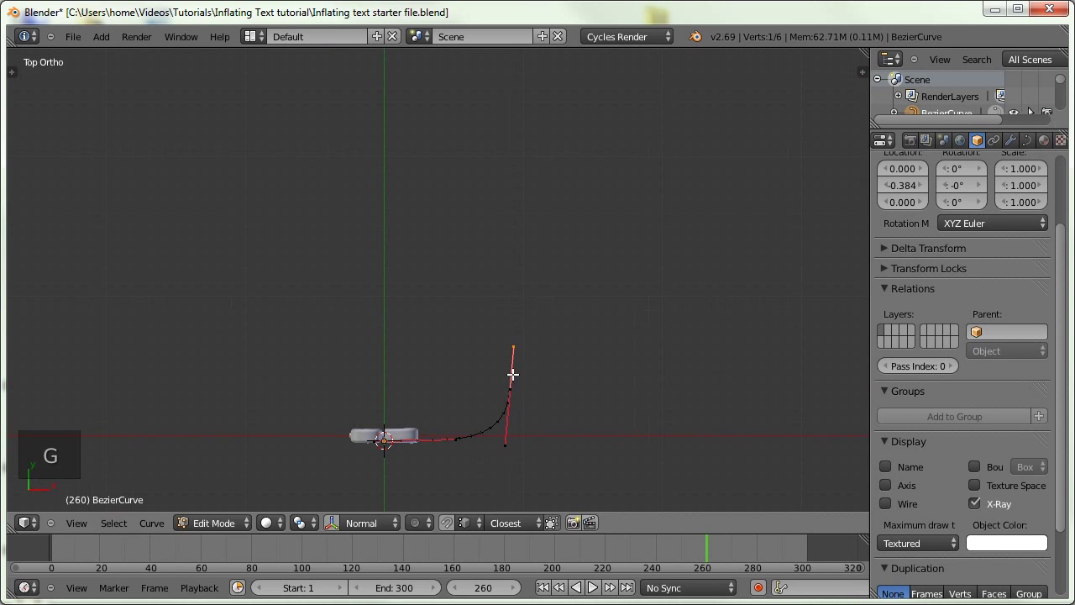
# Extrude three more points from the curve's end, running along +Y behind the text and turning back toward -X.
pyautogui.press('g')
pyautogui.press('e')
pyautogui.click(546, 195)
pyautogui.press('r')
pyautogui.click(596, 212)
pyautogui.press('e')
pyautogui.click(516, 235)
pyautogui.press('g')
pyautogui.click(526, 143)
pyautogui.press('r')
pyautogui.press('e')
pyautogui.click(534, 150)
pyautogui.press('g')
pyautogui.click(512, 278)
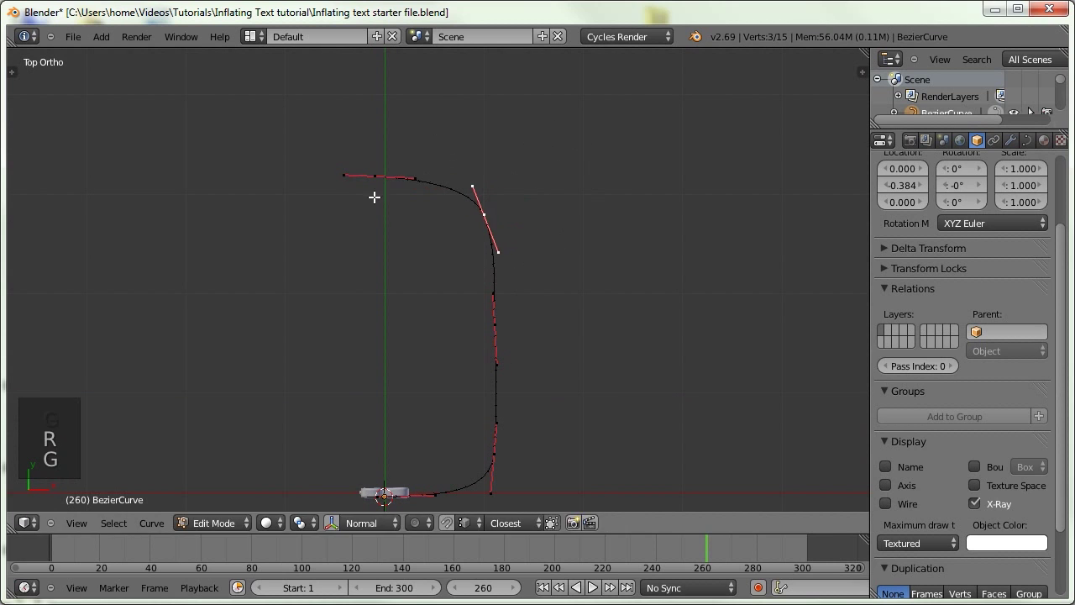
# Reposition the point past the far bend and extrude one more rotated end point toward -X.
pyautogui.rightClick(375, 195)
pyautogui.press('g')
pyautogui.click(353, 199)
pyautogui.press('e')
pyautogui.click(311, 196)
pyautogui.press('r')
pyautogui.click(447, 225)
# Raise the second-to-last point and the far bend point of the curve along Z.
pyautogui.moveTo(447, 225); pyautogui.dragTo(542, 249, button='middle')
pyautogui.rightClick(539, 251)
pyautogui.press('g')
pyautogui.press('z')
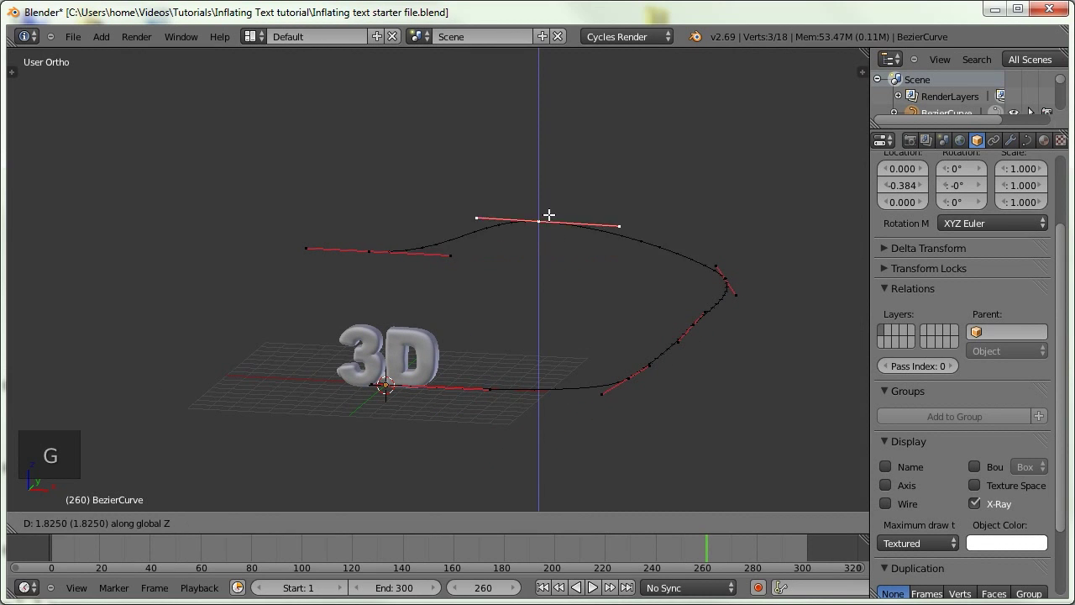
pyautogui.click(547, 182)
pyautogui.moveTo(718, 274); pyautogui.dragTo(636, 240, button='middle')
pyautogui.press('g')
pyautogui.press('z')
pyautogui.click(593, 218)
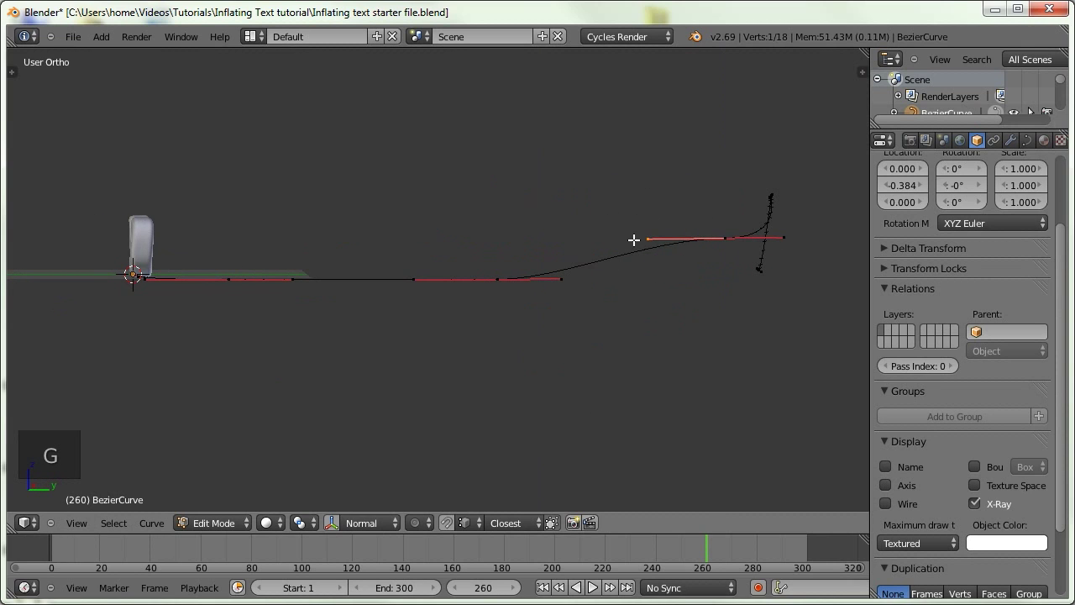
# From the side, adjust the far bend's handle and the heights of neighbouring points so the path climbs gradually.
pyautogui.press('g')
pyautogui.middleClick(635, 245)
pyautogui.click(697, 236)
pyautogui.press('g')
pyautogui.click(710, 233)
pyautogui.rightClick(502, 264)
pyautogui.press('g')
pyautogui.press('z')
pyautogui.click(480, 254)
pyautogui.press('g')
pyautogui.press('z')
pyautogui.click(408, 269)
# Lift the curve's highest point further and shift the end point closer beneath it for a steeper descent.
pyautogui.moveTo(408, 269); pyautogui.dragTo(510, 252, button='middle')
pyautogui.rightClick(515, 216)
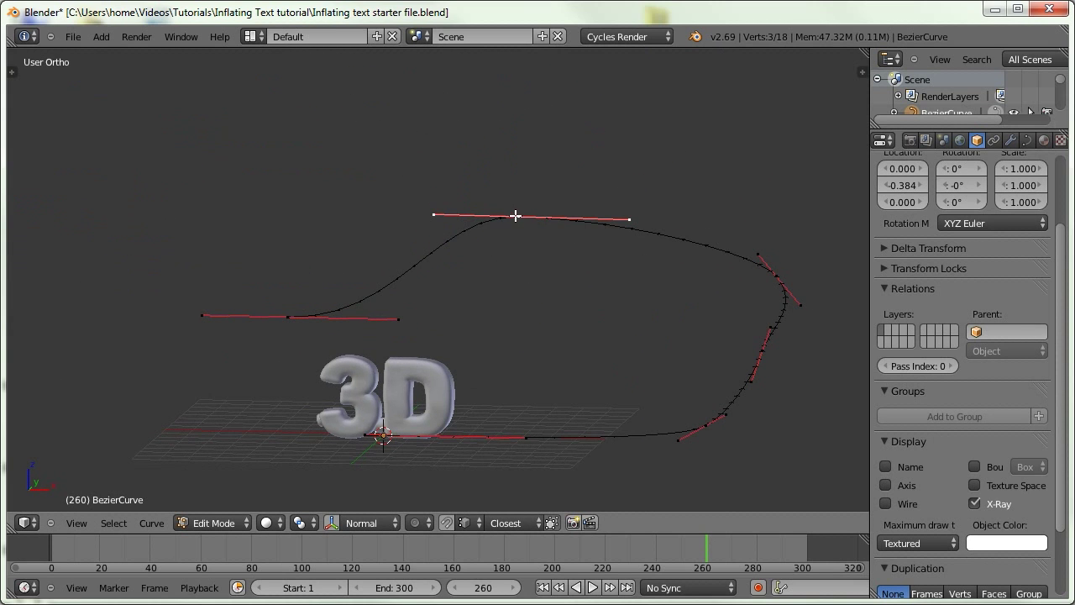
pyautogui.press('g')
pyautogui.click(575, 186)
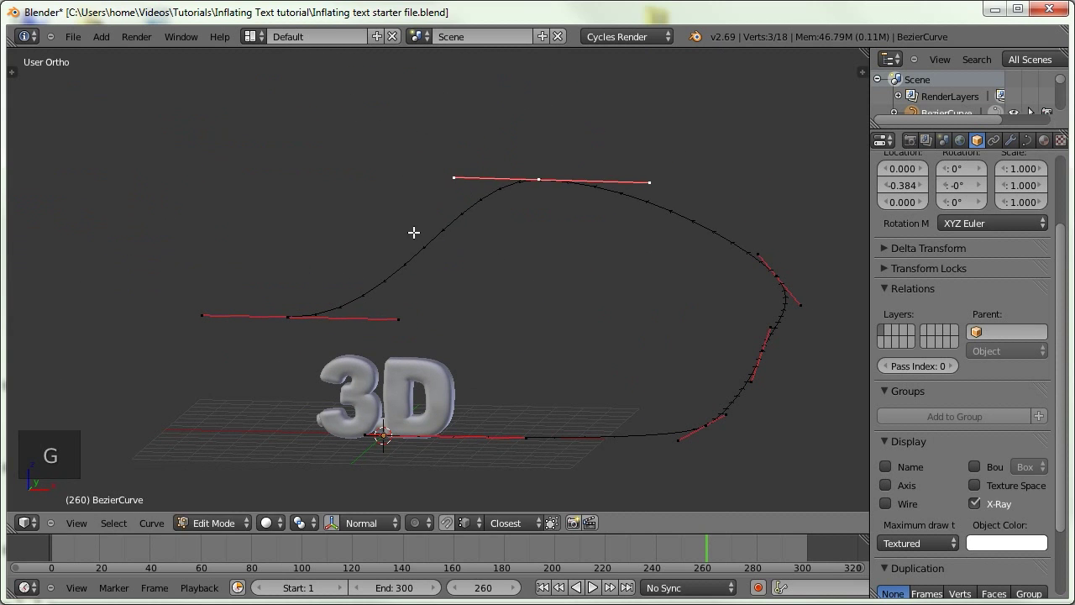
pyautogui.press('g')
pyautogui.click(379, 319)
pyautogui.rightClick(537, 191)
pyautogui.press('g')
pyautogui.click(563, 184)
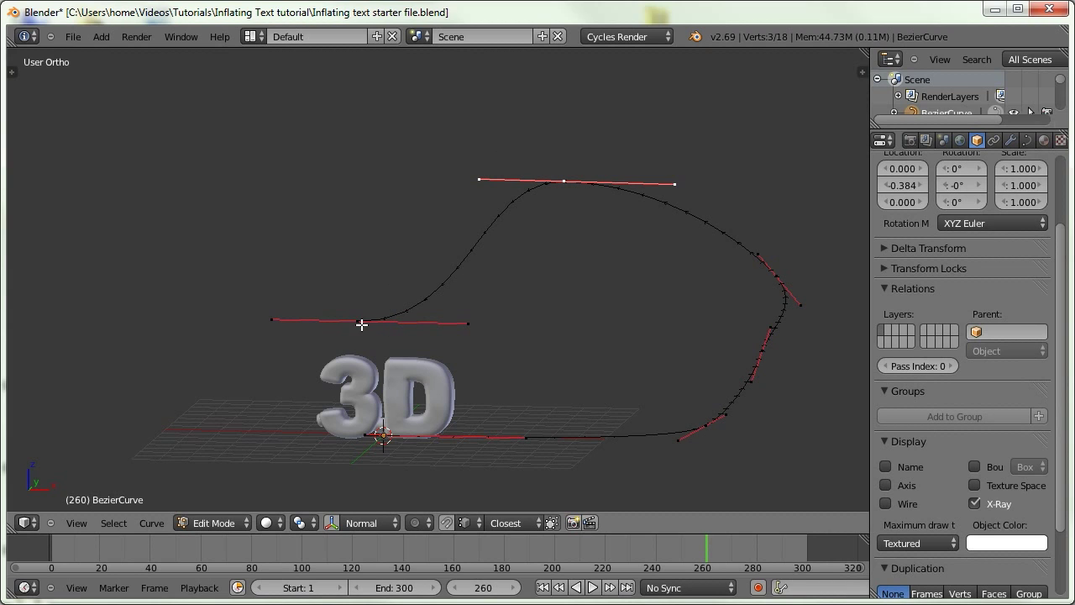
# Slide the curve's end point along +X and shorten its inner handle along X to tighten the final bend.
pyautogui.press('g')
pyautogui.press('x')
pyautogui.click(534, 326)
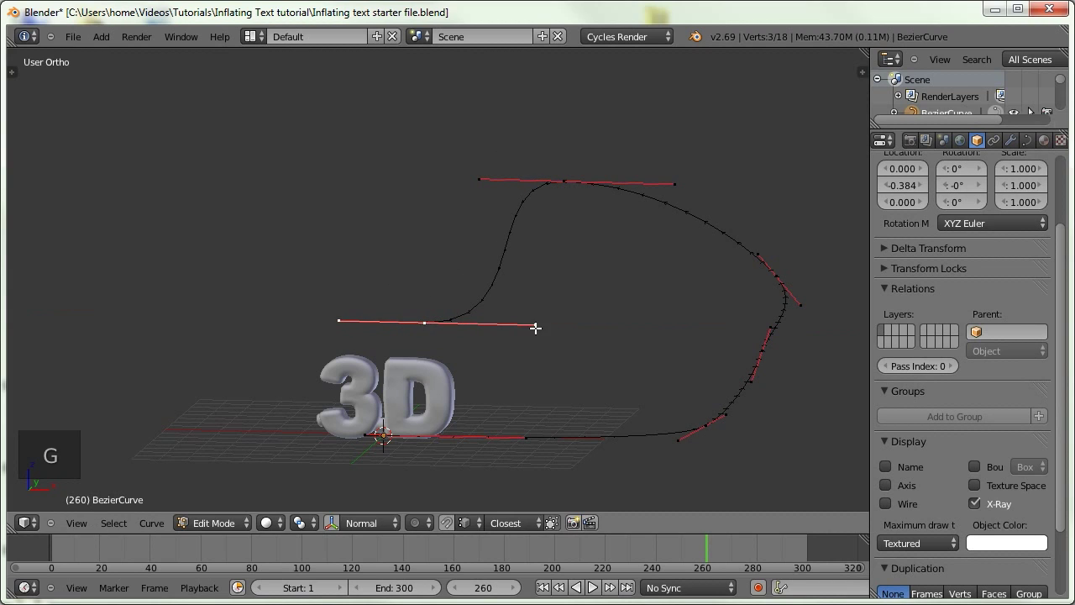
pyautogui.press('g')
pyautogui.press('z')
pyautogui.press('x')
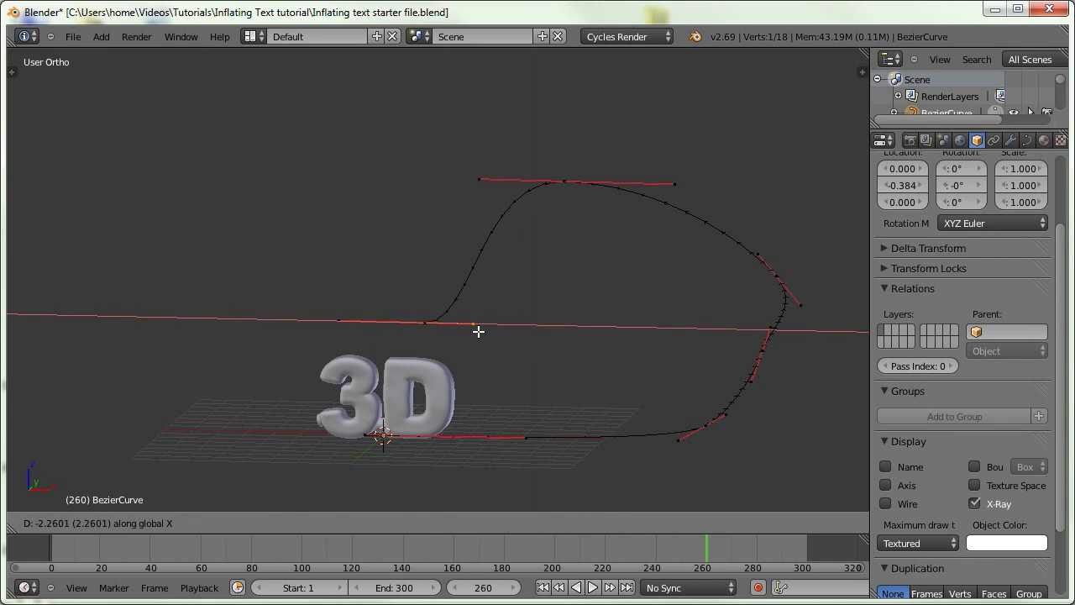
pyautogui.click(479, 330)
pyautogui.press('g')
pyautogui.press('x')
pyautogui.click(426, 329)
# Extrude a final point along -X for a straight finish above the text, and return to object mode.
pyautogui.press('e')
pyautogui.press('x')
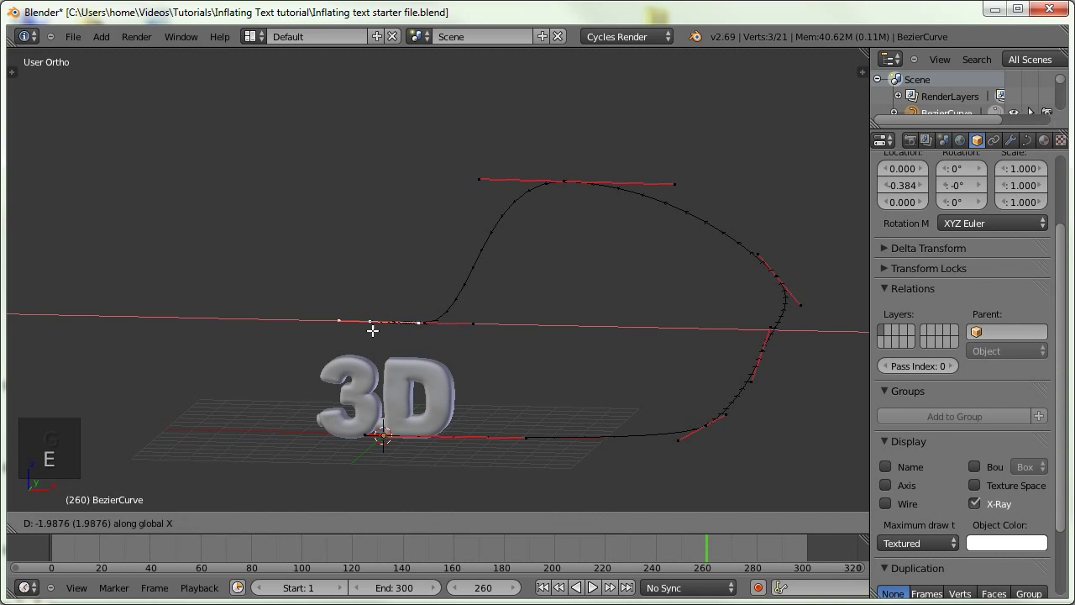
pyautogui.click(336, 327)
pyautogui.press('Tab')
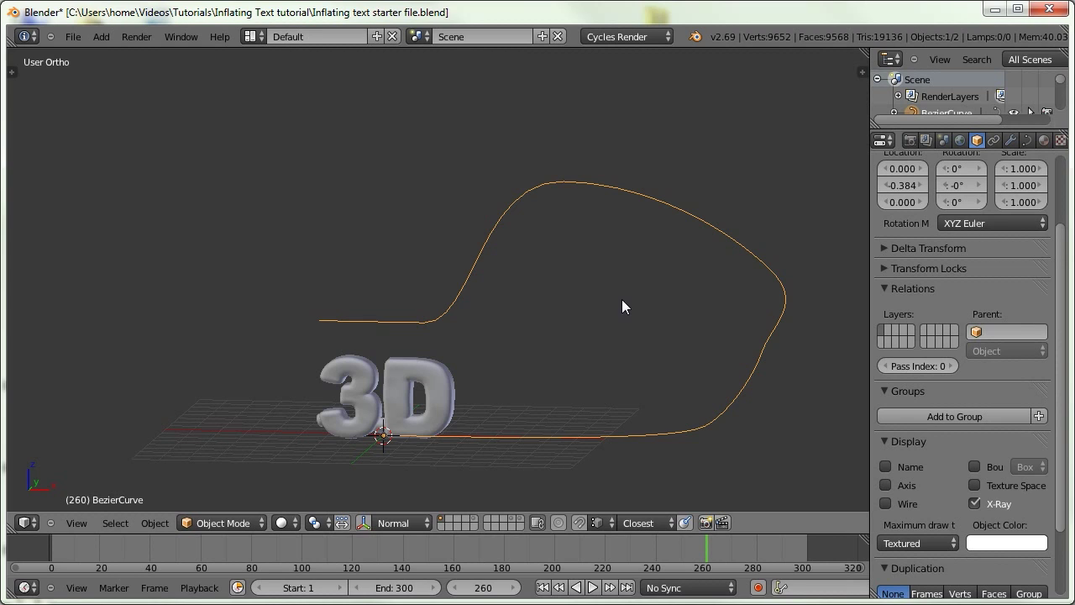
# Add a Curve modifier to the 3D text mesh.
pyautogui.rightClick(395, 395)
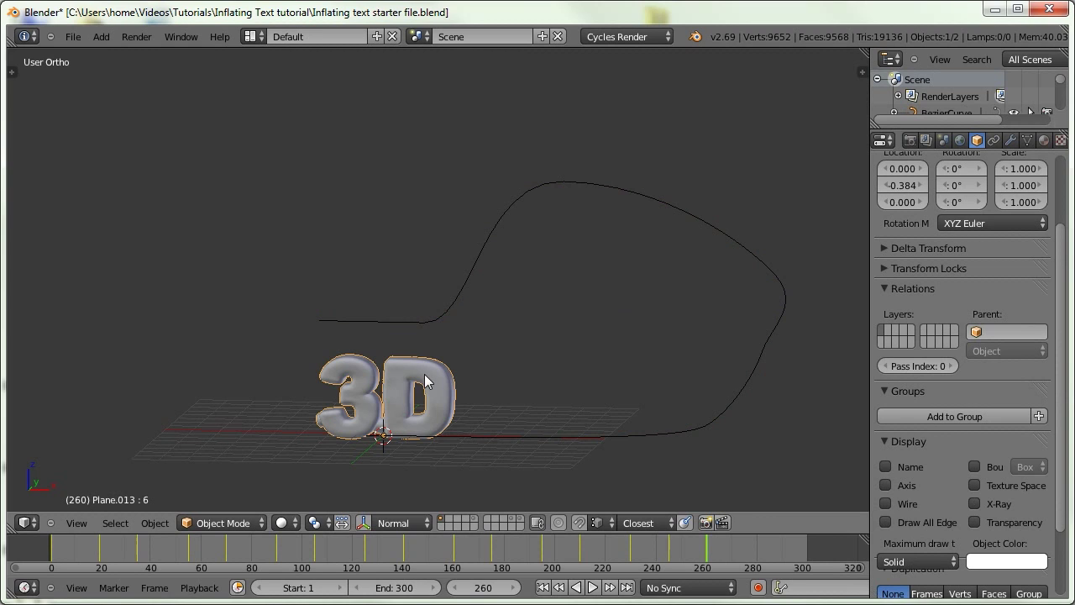
pyautogui.rightClick(450, 312)
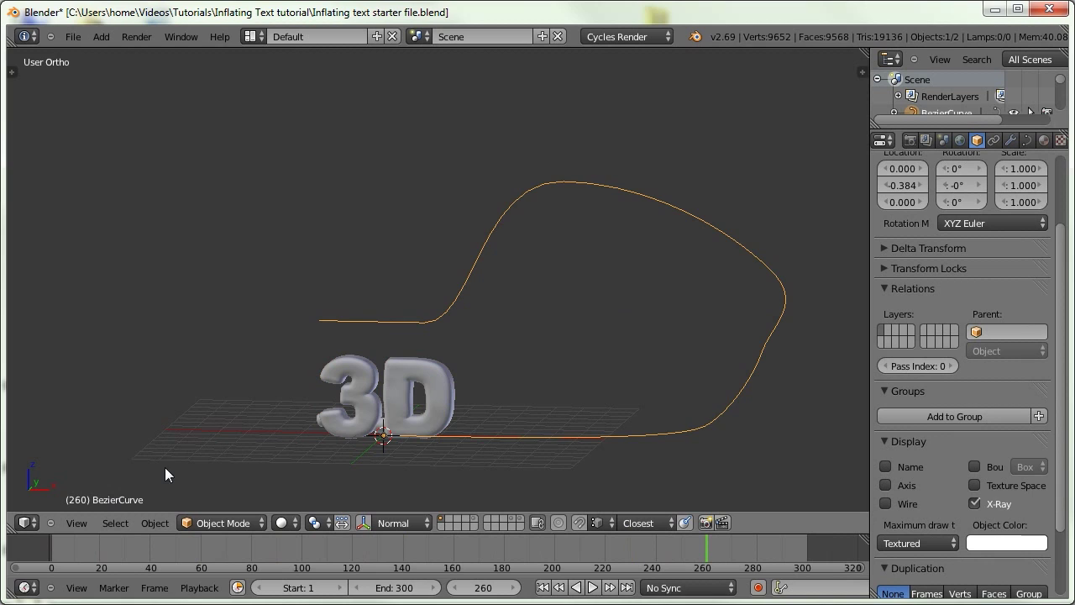
pyautogui.rightClick(416, 390)
pyautogui.click(1010, 140)
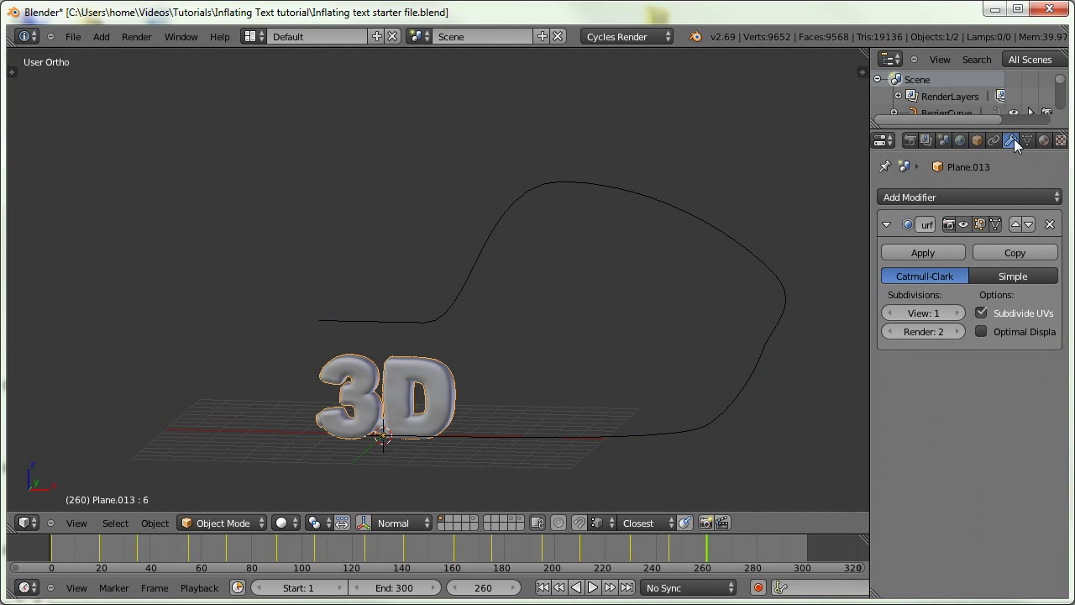
pyautogui.click(952, 198)
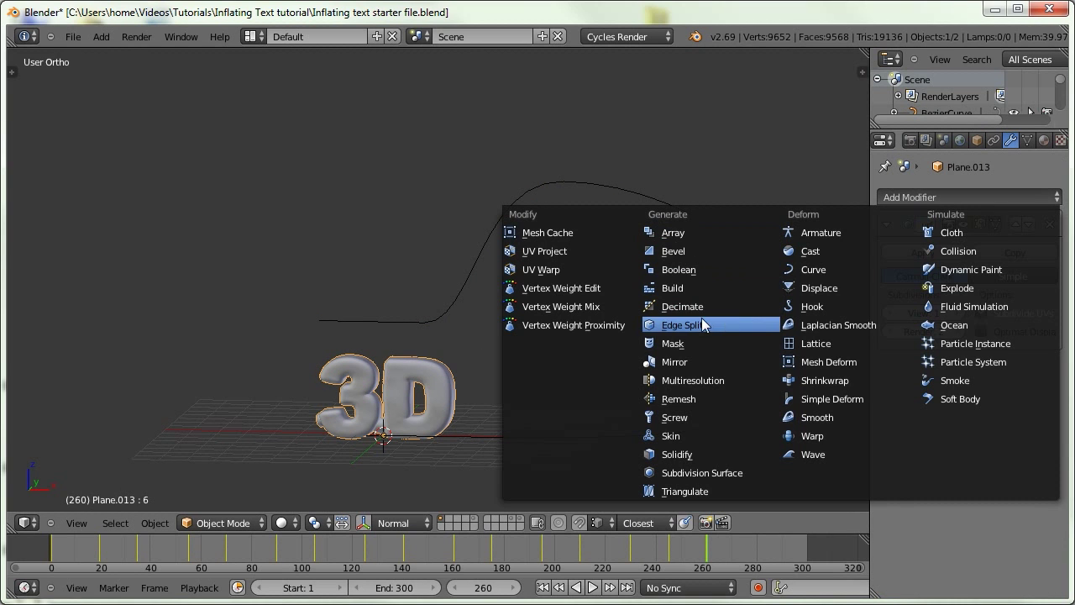
pyautogui.click(829, 269)
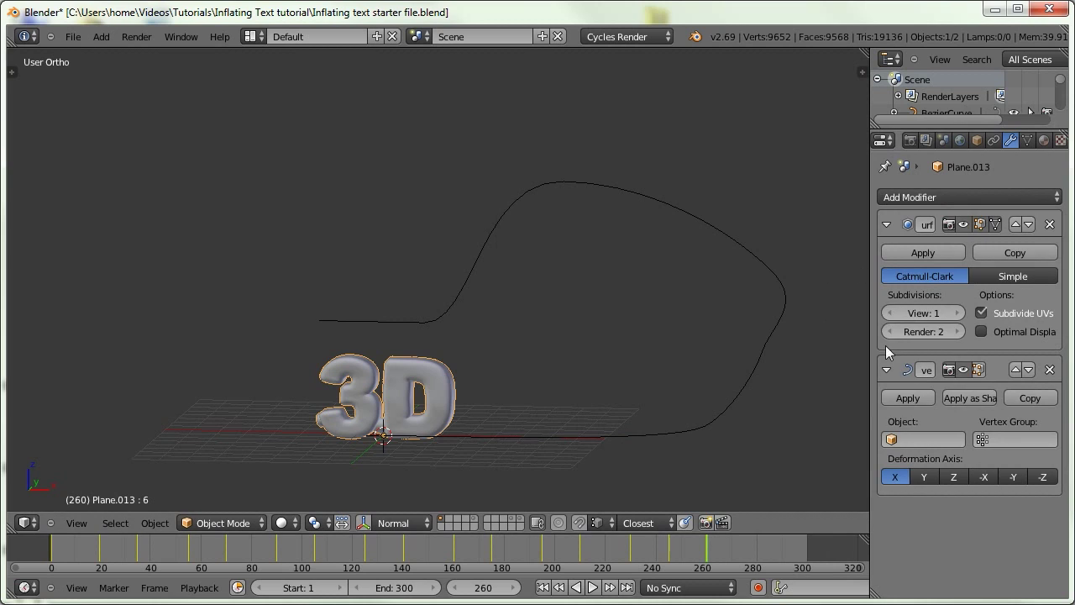
# Assign BezierCurve as the deforming object of the text's Curve modifier.
pyautogui.click(925, 439)
pyautogui.click(916, 273)
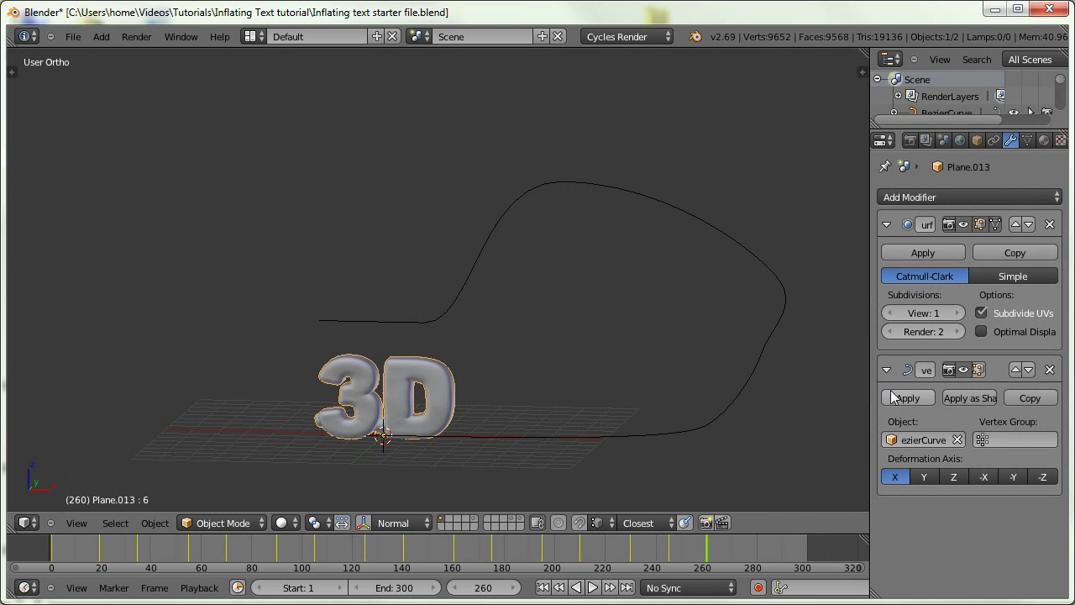
# Try sliding the 3D text along X so it follows the curve, and undo both moves.
pyautogui.keyDown('shift'); pyautogui.moveTo(451, 375); pyautogui.dragTo(333, 375, button='middle'); pyautogui.keyUp('shift')
pyautogui.scroll(-1, 333, 375)
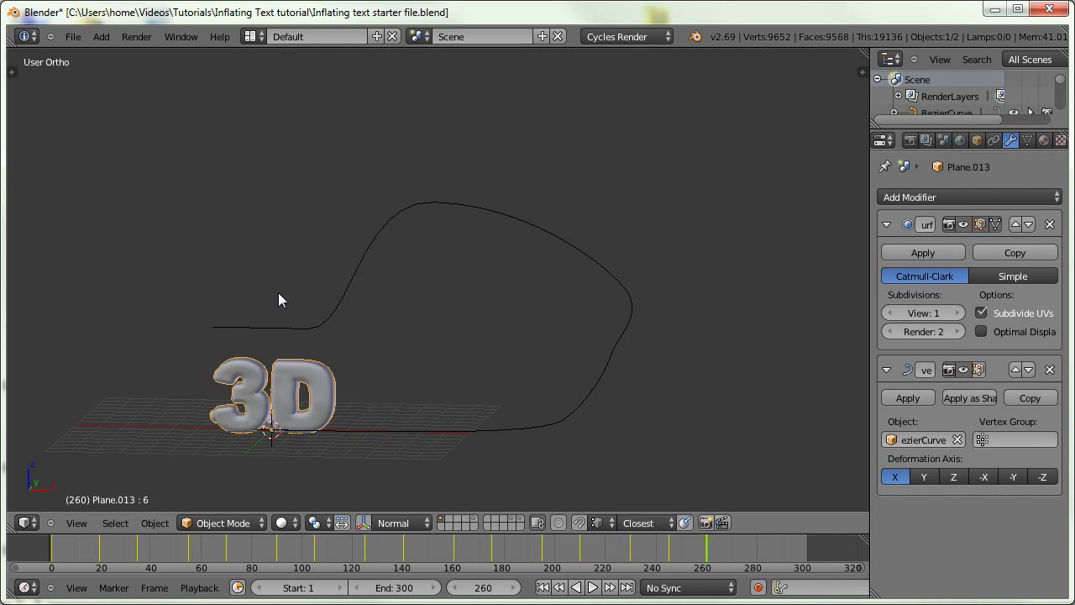
pyautogui.moveTo(155, 349); pyautogui.dragTo(255, 321, button='middle')
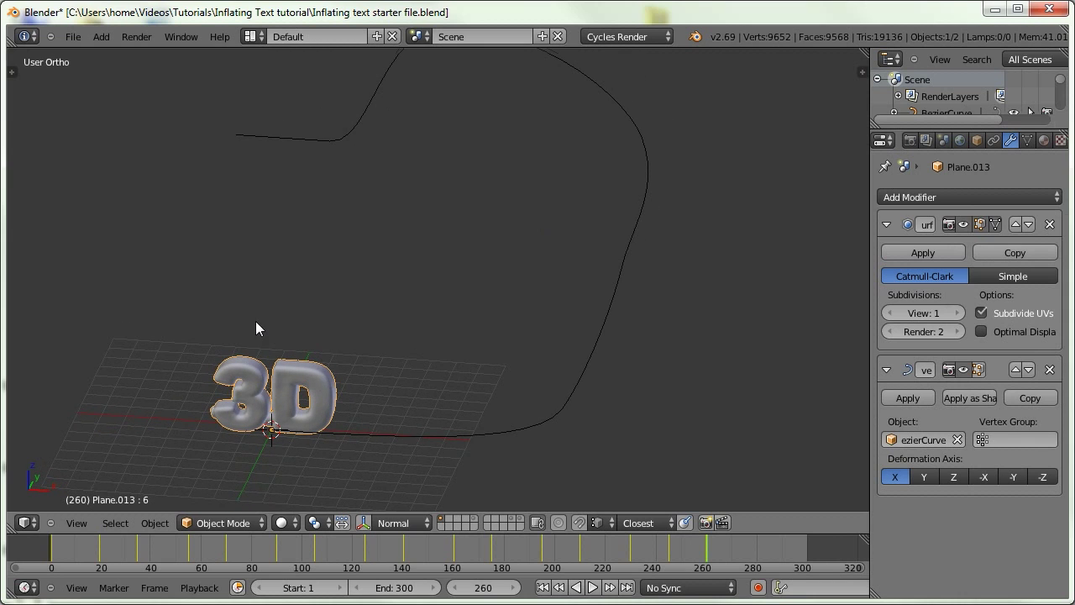
pyautogui.moveTo(379, 321); pyautogui.dragTo(383, 335, button='middle')
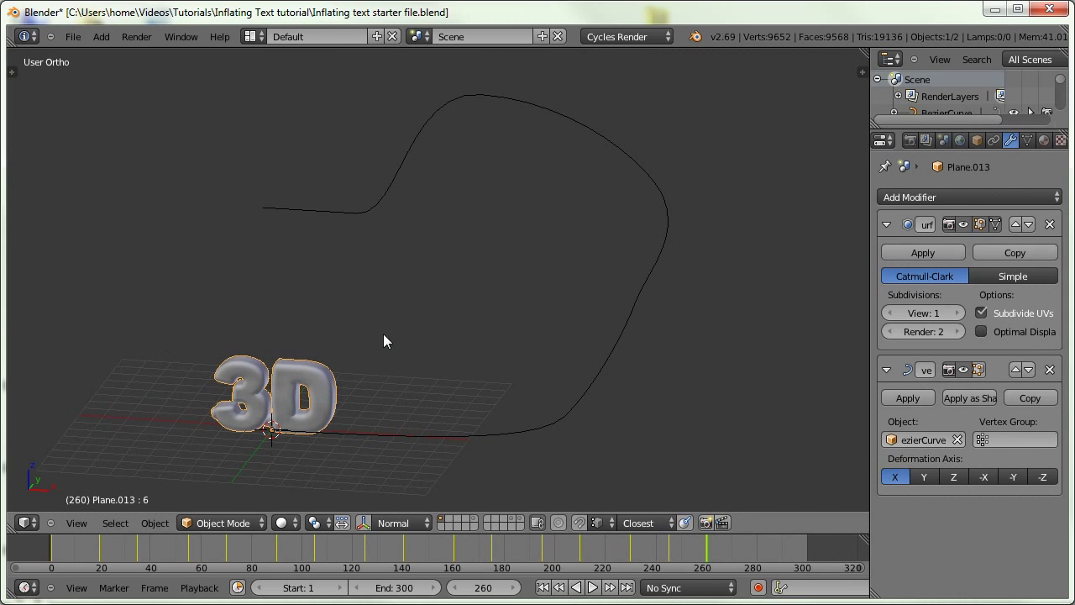
pyautogui.moveTo(295, 378); pyautogui.dragTo(240, 373, button='middle')
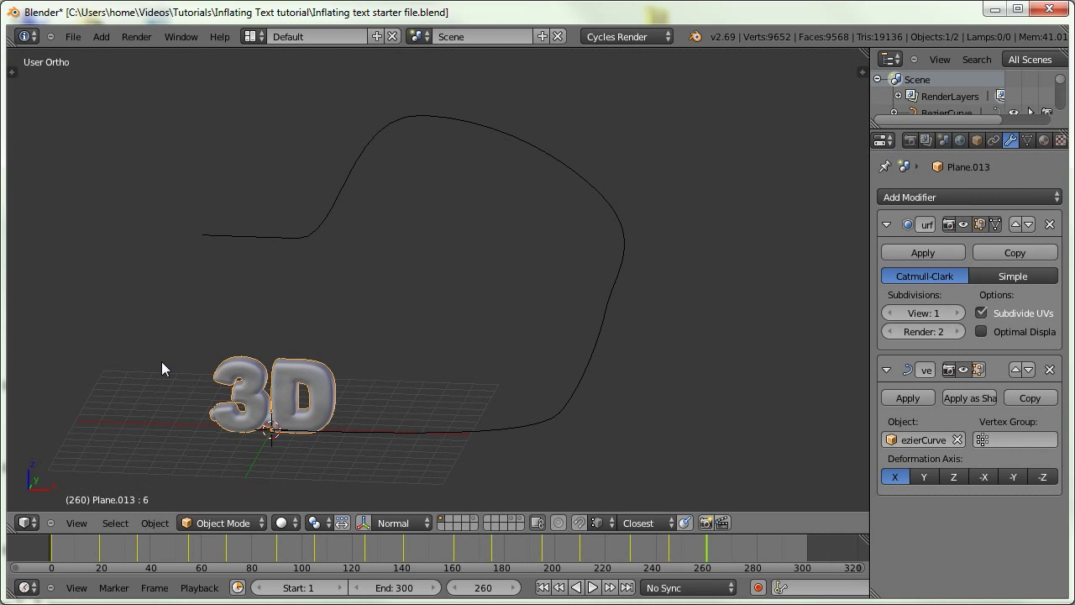
pyautogui.press('g')
pyautogui.press('x')
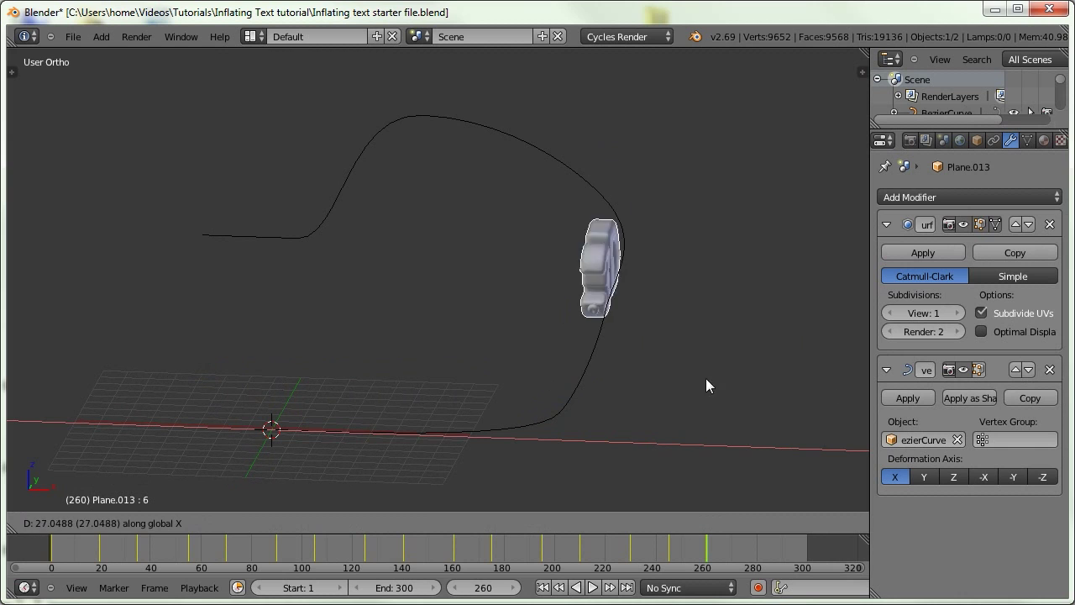
pyautogui.click(763, 397)
pyautogui.press('g')
pyautogui.press('x')
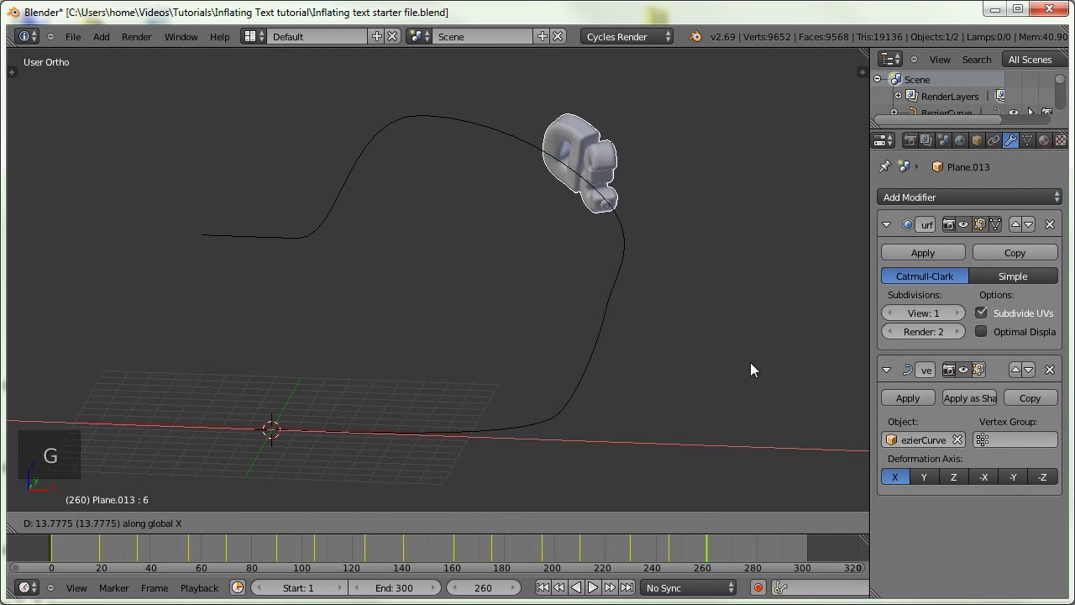
pyautogui.click(743, 366)
pyautogui.moveTo(590, 323); pyautogui.dragTo(429, 475, button='middle')
pyautogui.moveTo(409, 247); pyautogui.dragTo(728, 339, button='middle')
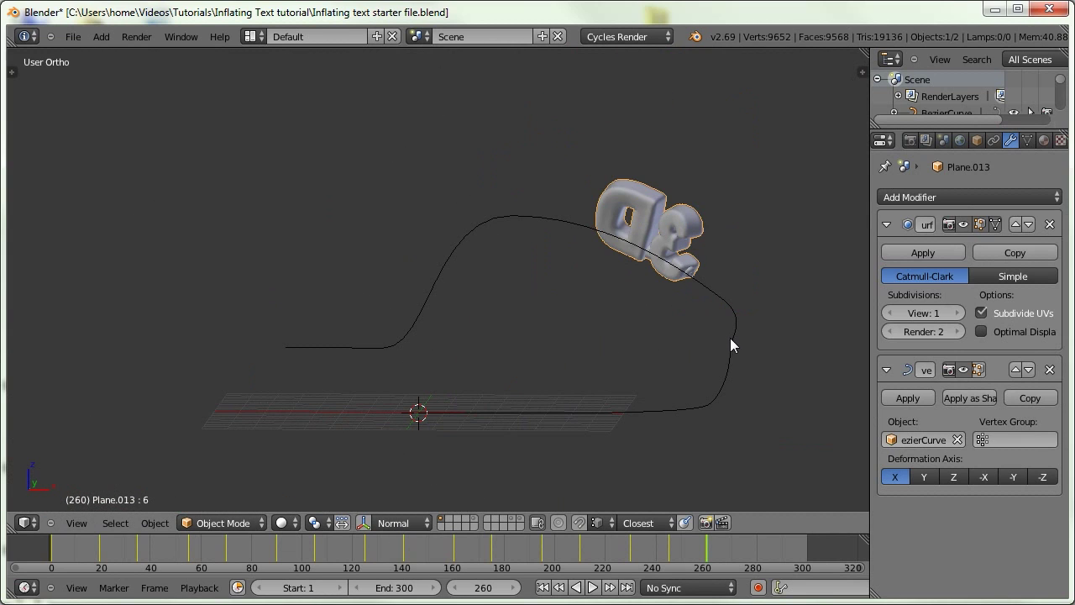
pyautogui.hotkey('ctrl', 'z')
pyautogui.hotkey('ctrl', 'z')
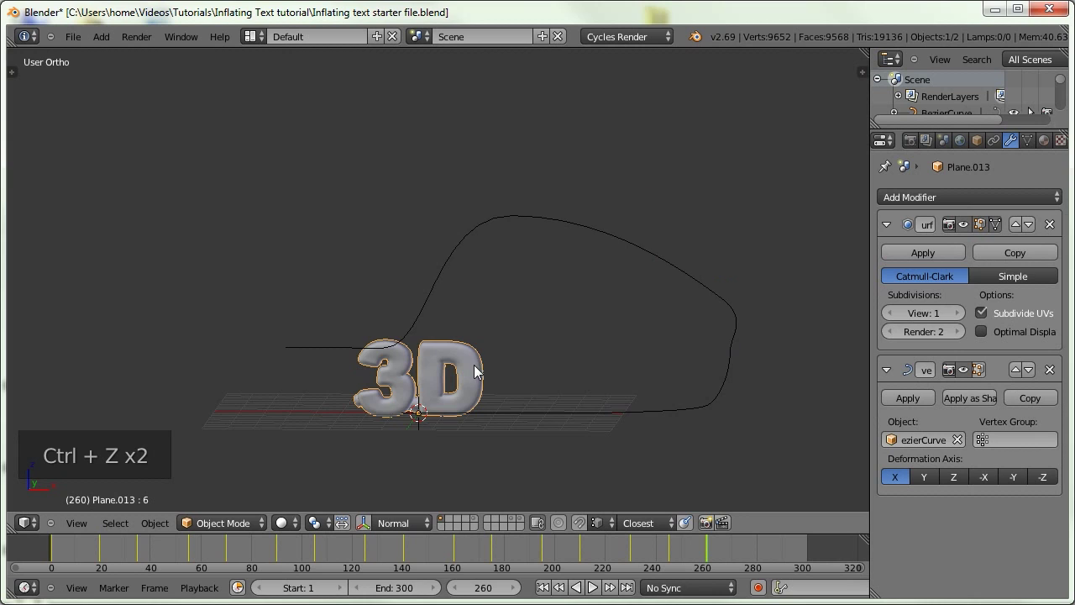
# Insert a Location keyframe for the 3D text at frame 260.
pyautogui.moveTo(697, 558)
pyautogui.mouseDown()
pyautogui.moveTo(661, 554)
pyautogui.moveTo(705, 554)
pyautogui.mouseUp()
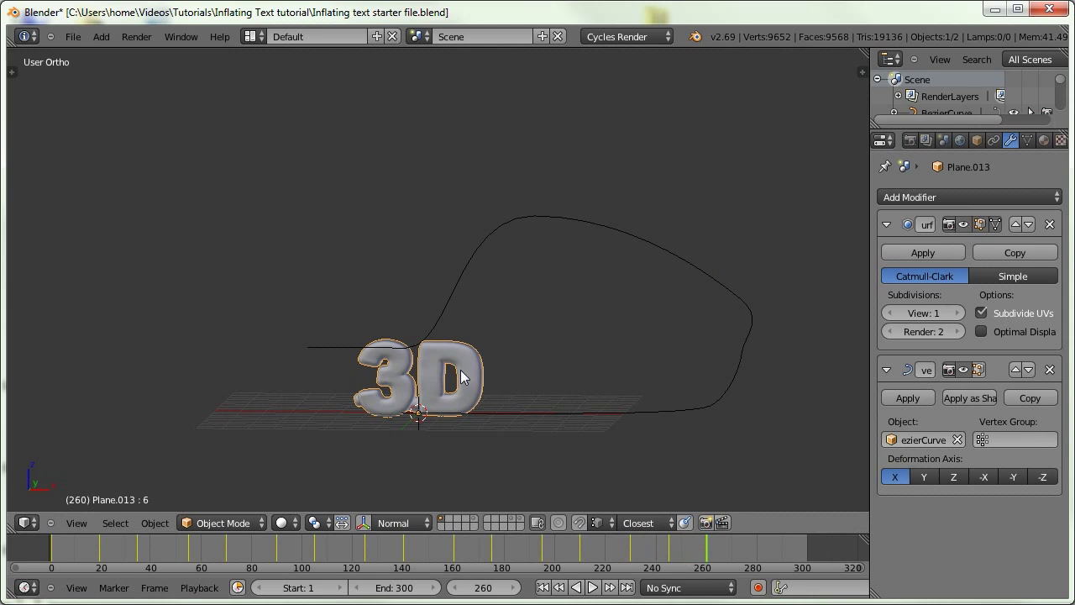
pyautogui.press('i')
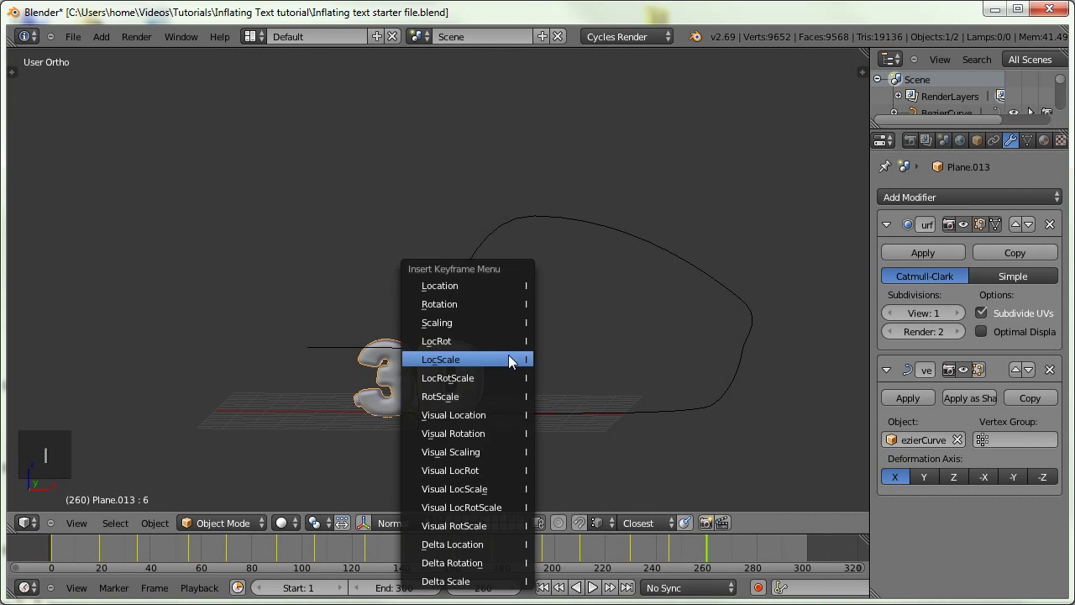
pyautogui.click(485, 290)
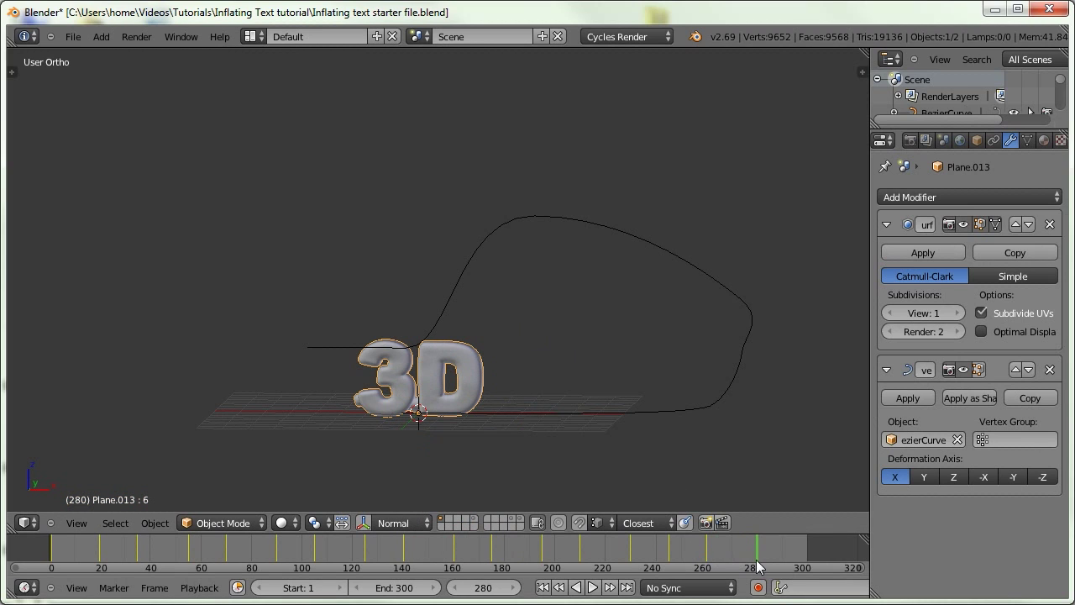
# At frame 280, slide the 3D text along the curve in several moves until it sits on the straight finish.
pyautogui.keyDown('shift'); pyautogui.moveTo(471, 353); pyautogui.dragTo(370, 366, button='middle'); pyautogui.keyUp('shift')
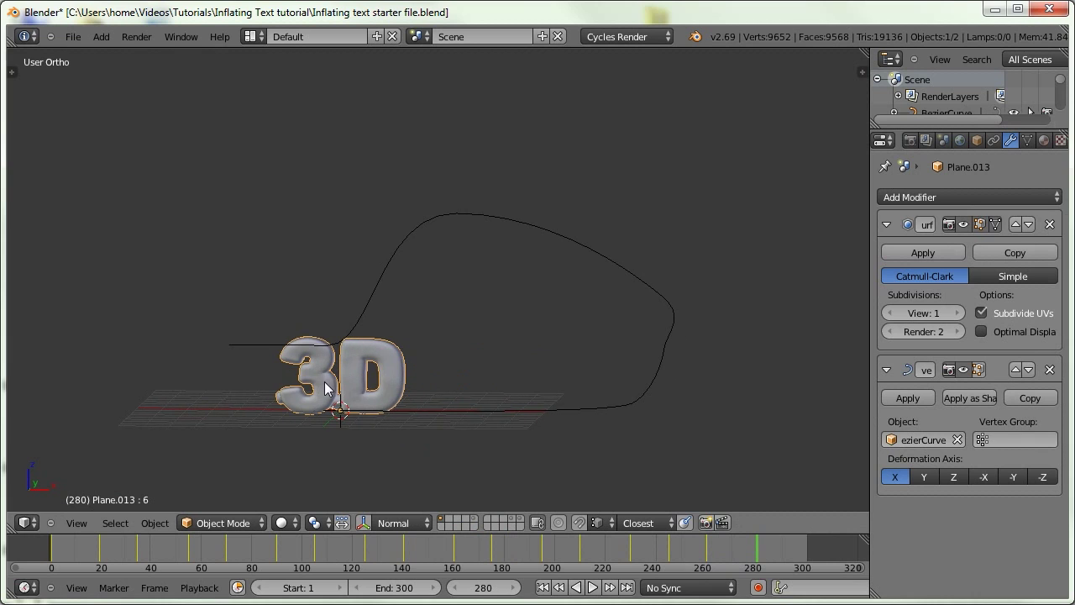
pyautogui.press('g')
pyautogui.press('g')
pyautogui.click(623, 385)
pyautogui.press('g')
pyautogui.click(496, 380)
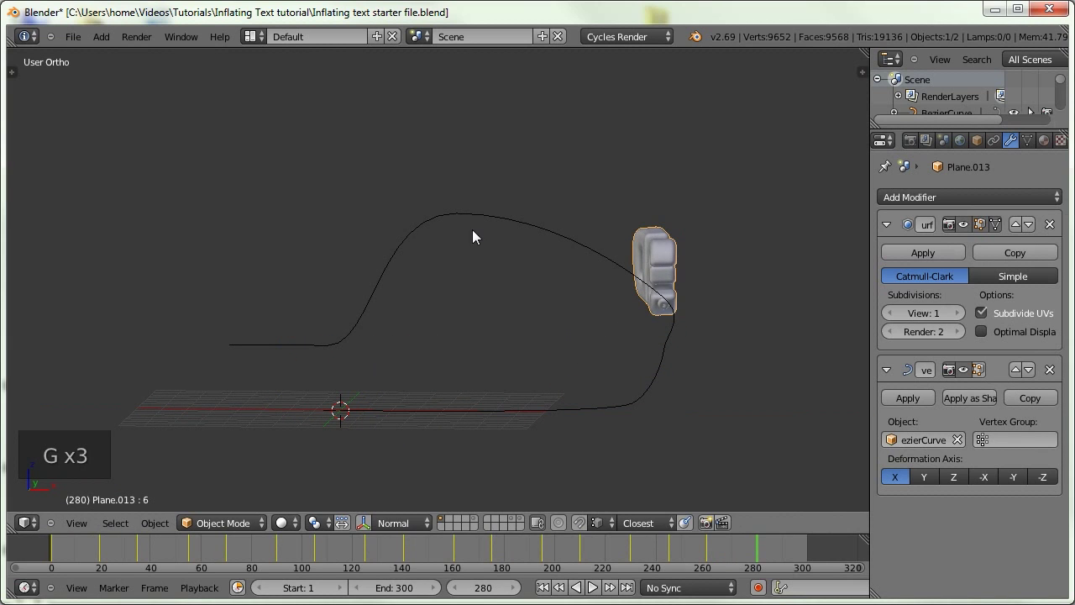
pyautogui.press('g')
pyautogui.click(636, 378)
pyautogui.press('g')
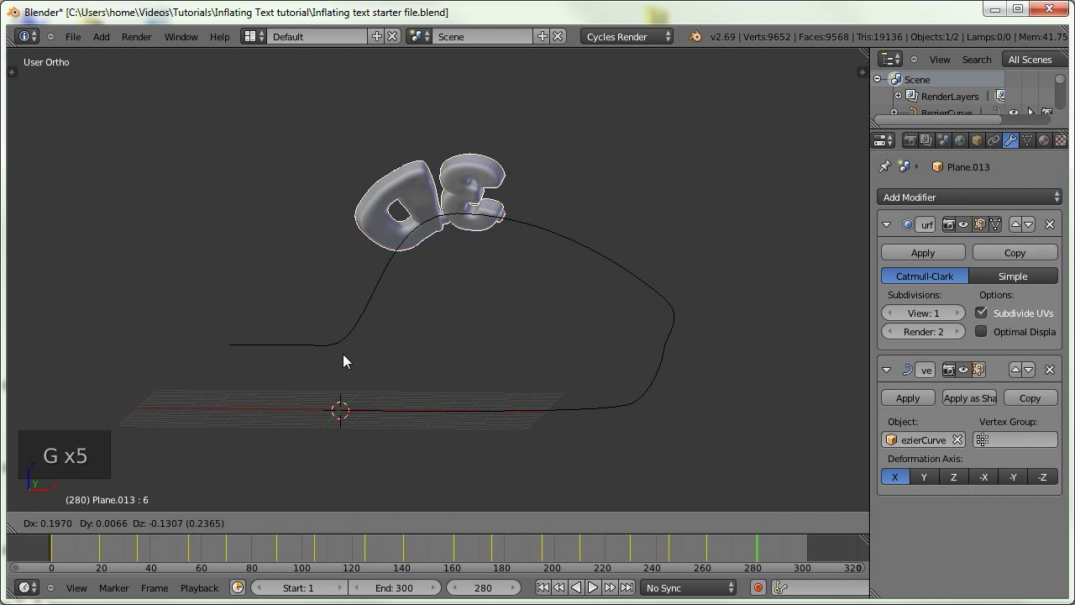
pyautogui.click(581, 385)
# Insert a Location keyframe for the text at frame 280 and scrub the timeline to review the travel.
pyautogui.moveTo(581, 386); pyautogui.dragTo(643, 311, button='middle')
pyautogui.press('i')
pyautogui.click(565, 265)
pyautogui.moveTo(761, 560)
pyautogui.mouseDown()
pyautogui.moveTo(367, 558)
pyautogui.moveTo(382, 544)
pyautogui.moveTo(580, 537)
pyautogui.moveTo(771, 544)
pyautogui.moveTo(723, 547)
pyautogui.moveTo(758, 551)
pyautogui.mouseUp()
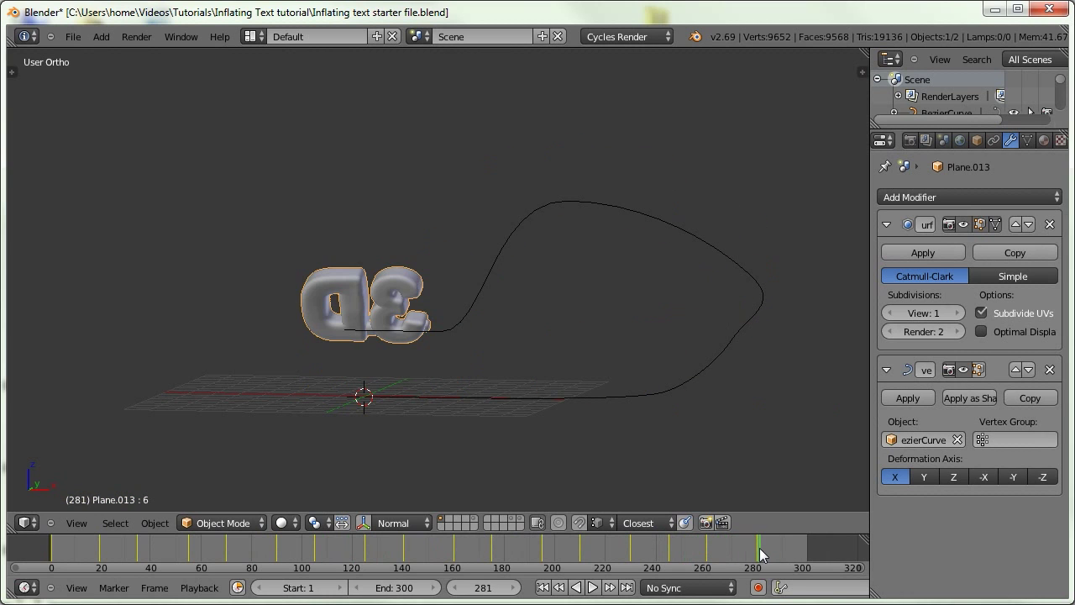
# Open the Bezier curve for editing and tilt its last two control points to turn the text upright.
pyautogui.moveTo(425, 300); pyautogui.dragTo(374, 344, button='middle')
pyautogui.rightClick(522, 321)
pyautogui.moveTo(523, 320); pyautogui.dragTo(494, 412, button='middle')
pyautogui.press('Tab')
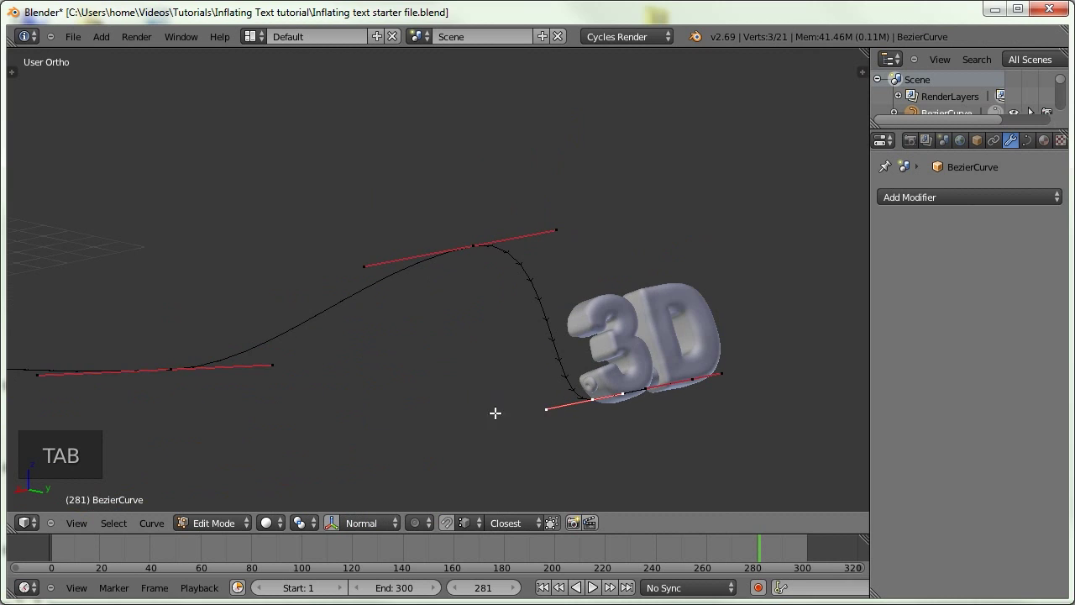
pyautogui.moveTo(637, 388)
pyautogui.mouseDown(button='middle')
pyautogui.moveTo(625, 393)
pyautogui.moveTo(644, 383)
pyautogui.mouseUp(button='middle')
pyautogui.hotkey('ctrl', 't')
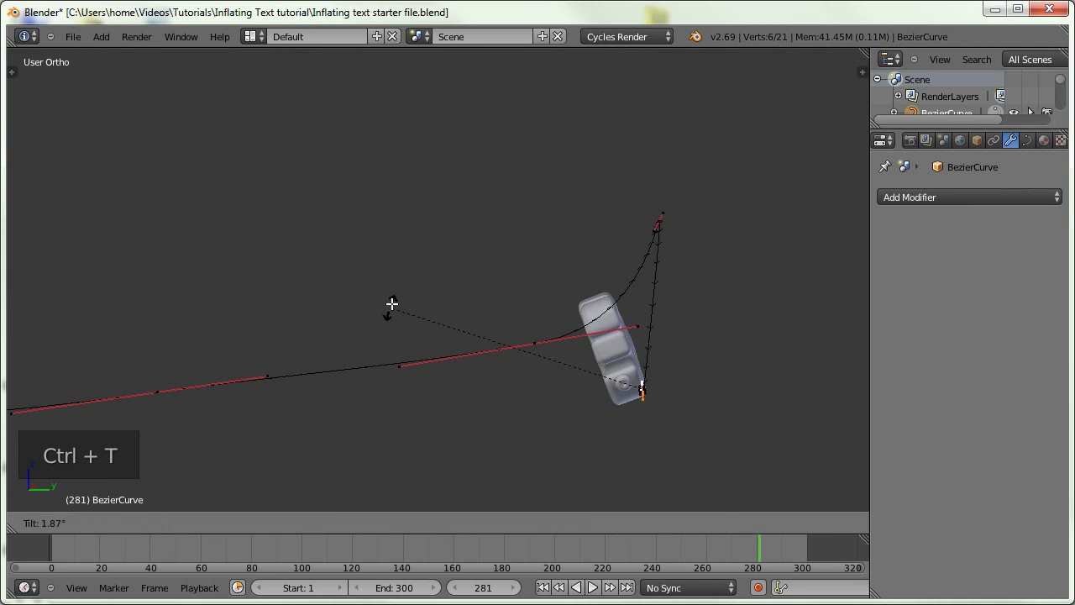
pyautogui.click(452, 239)
# At frame 278, move the curve's top control point up and toward +X, and lengthen the lower bend's inner handle along X.
pyautogui.moveTo(452, 239); pyautogui.dragTo(478, 362, button='middle')
pyautogui.press('Left')
pyautogui.press('Left')
pyautogui.press('Left')
pyautogui.press('Left')
pyautogui.press('Left')
pyautogui.press('Left')
pyautogui.press('Left')
pyautogui.press('Right')
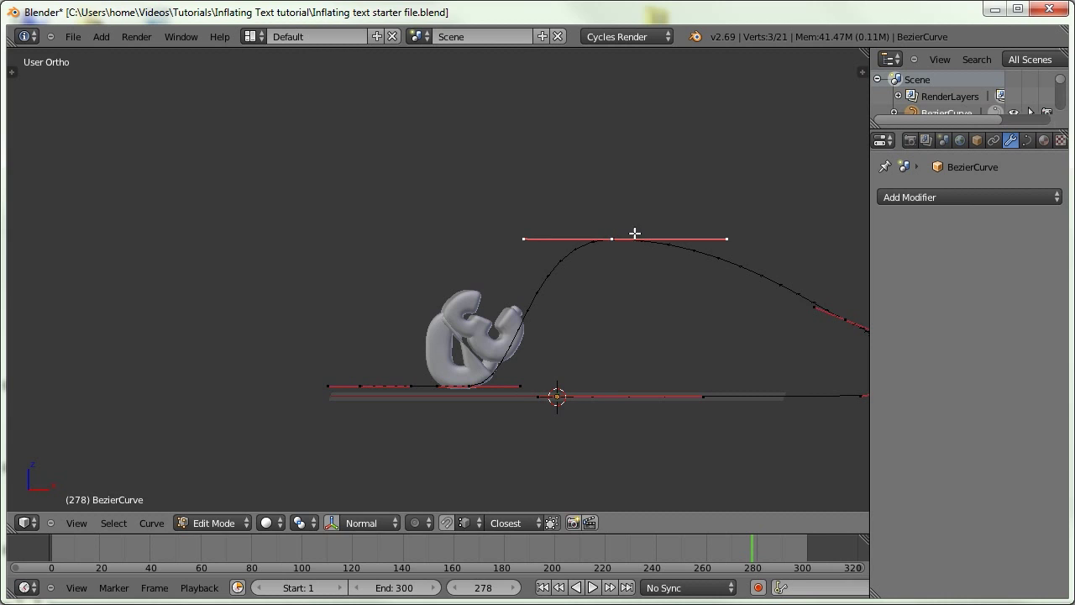
pyautogui.press('g')
pyautogui.click(693, 197)
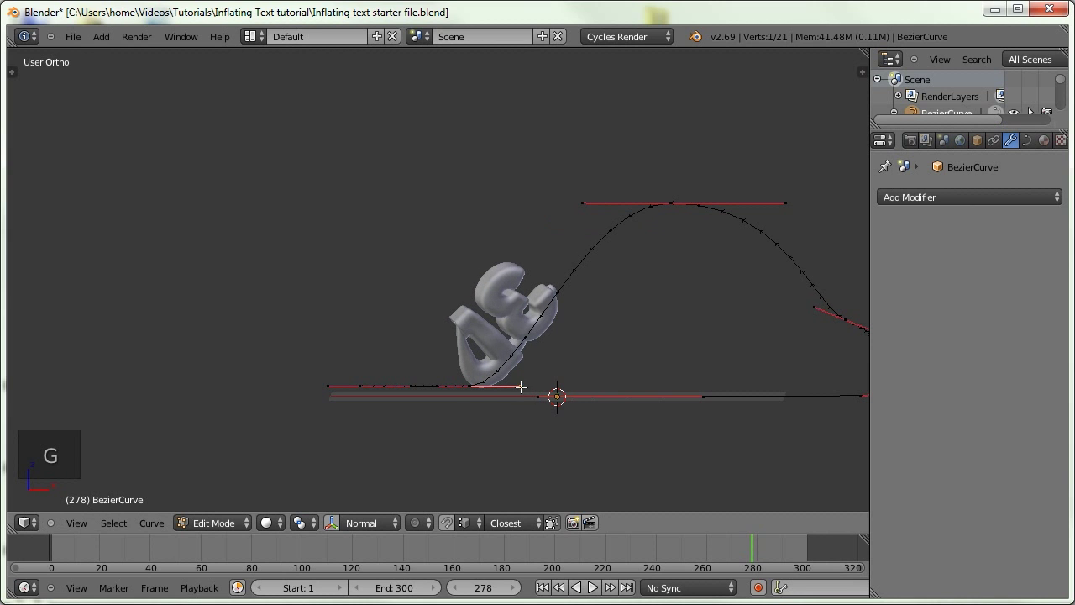
pyautogui.press('g')
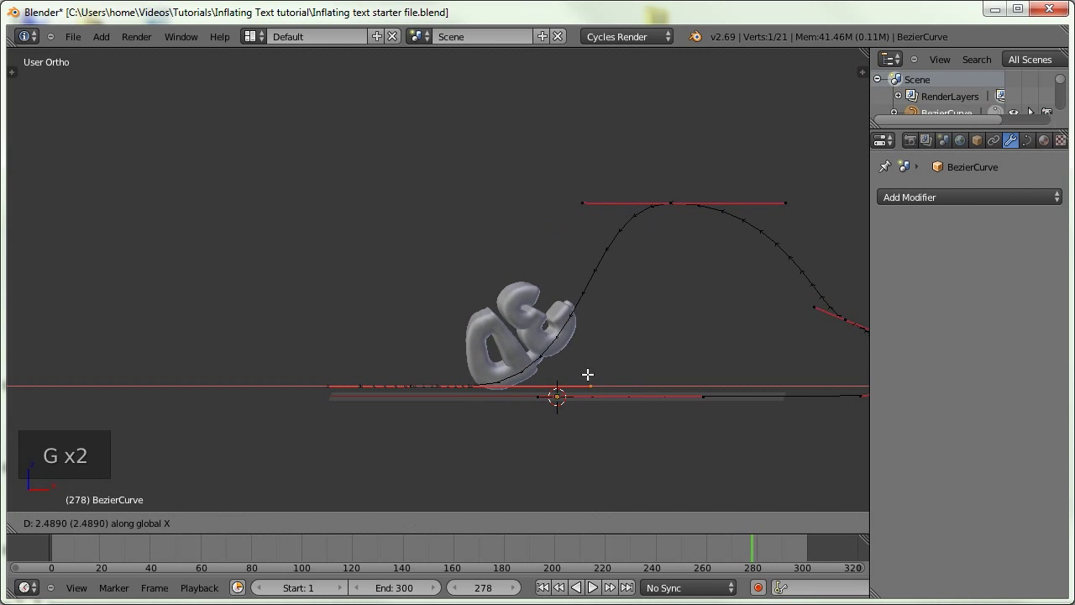
pyautogui.click(576, 367)
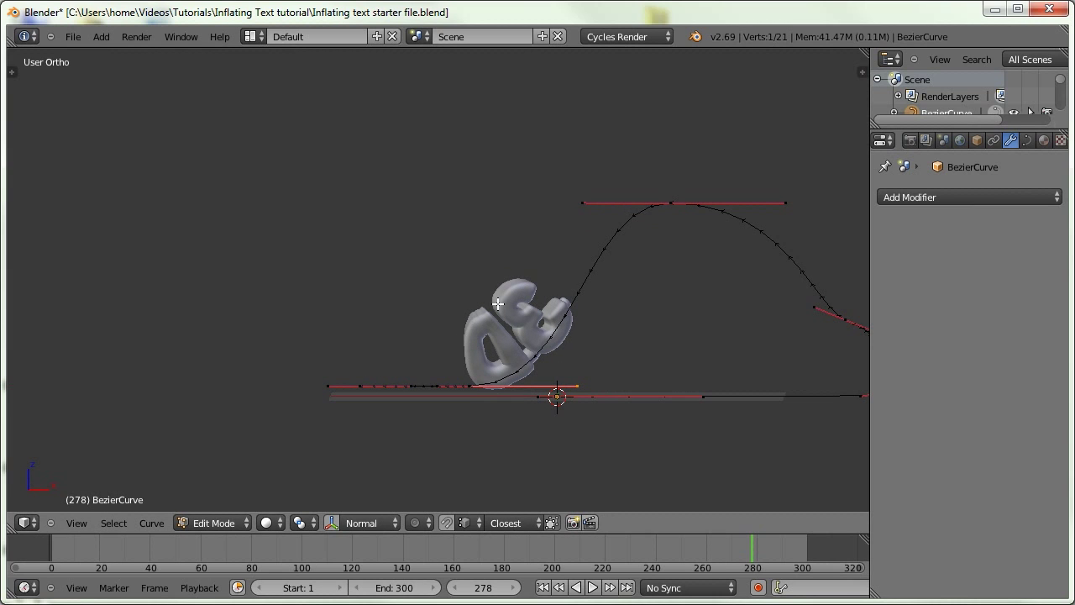
pyautogui.press('g')
pyautogui.click(691, 195)
# At frame 276, tilt the curve's top control point to correct the lean of the text.
pyautogui.moveTo(691, 195); pyautogui.dragTo(492, 246, button='middle')
pyautogui.press('Left')
pyautogui.press('Left')
pyautogui.press('Left')
pyautogui.press('Left')
pyautogui.press('Left')
pyautogui.press('Right')
pyautogui.press('Right')
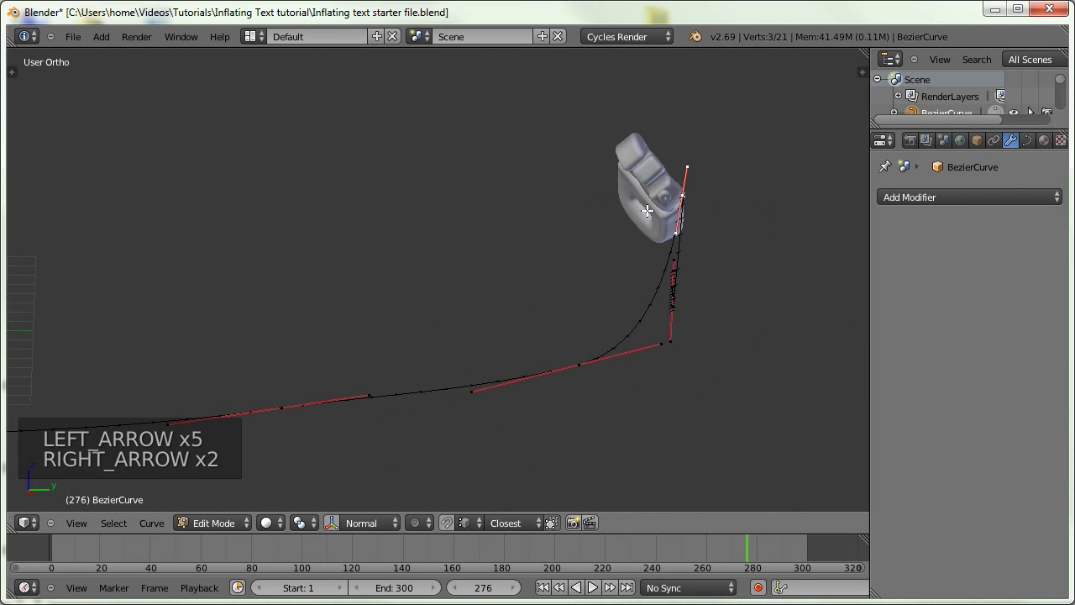
pyautogui.hotkey('ctrl', 't')
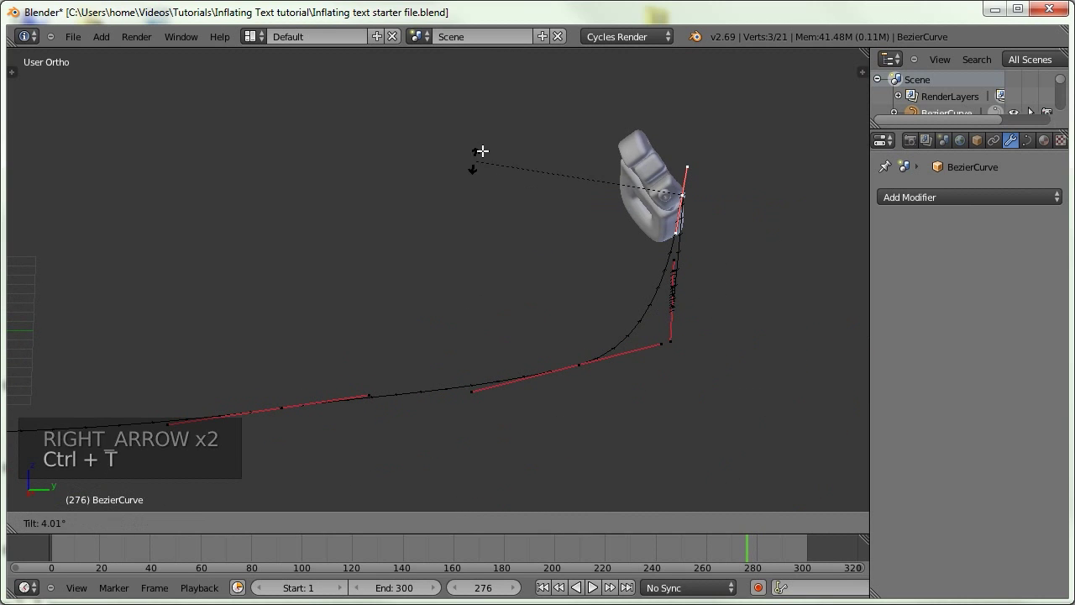
pyautogui.click(598, 98)
# Step back through the frames to about 255 and examine how the text follows the reshaped curve.
pyautogui.moveTo(599, 98); pyautogui.dragTo(682, 169, button='middle')
pyautogui.press('Left')
pyautogui.press('Left')
pyautogui.press('Left')
pyautogui.press('Left')
pyautogui.press('Left')
pyautogui.press('Left')
pyautogui.press('Left')
pyautogui.press('Left')
pyautogui.press('Left')
pyautogui.press('Left')
pyautogui.press('Left')
pyautogui.press('Left')
pyautogui.press('Left')
pyautogui.press('Left')
pyautogui.press('Left')
pyautogui.press('Left')
pyautogui.press('Left')
pyautogui.press('Left')
pyautogui.press('Left')
pyautogui.press('Left')
pyautogui.moveTo(669, 242); pyautogui.dragTo(588, 353, button='middle')
pyautogui.press('Right')
pyautogui.press('Right')
pyautogui.press('Right')
pyautogui.press('Right')
pyautogui.press('Right')
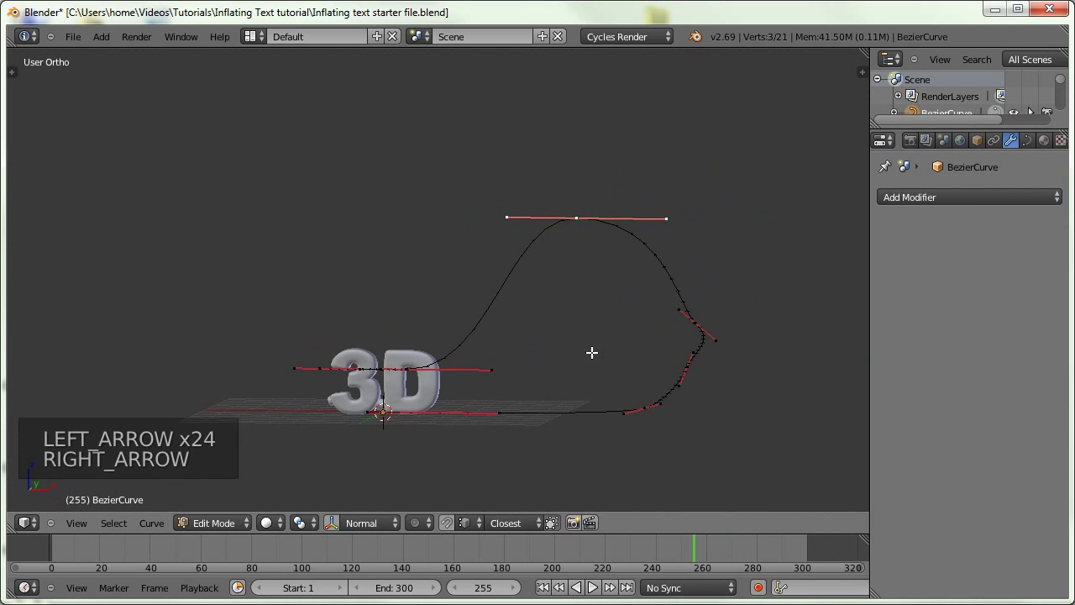
# Leave curve editing, select the 3D text at frame 260 and display its shape keys.
pyautogui.press('Tab')
pyautogui.rightClick(353, 336)
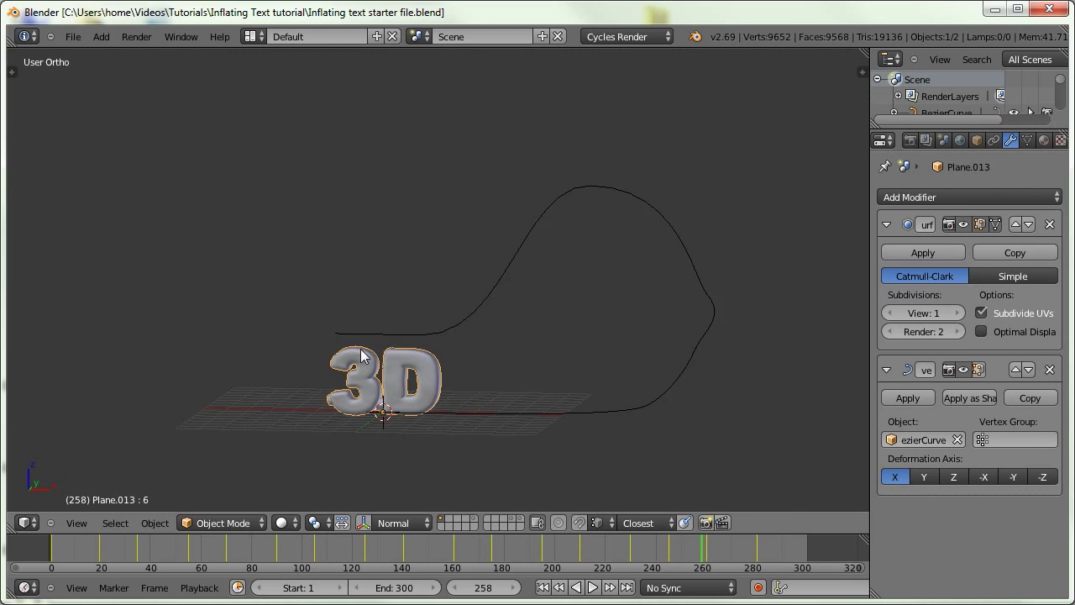
pyautogui.moveTo(699, 554); pyautogui.dragTo(706, 555)
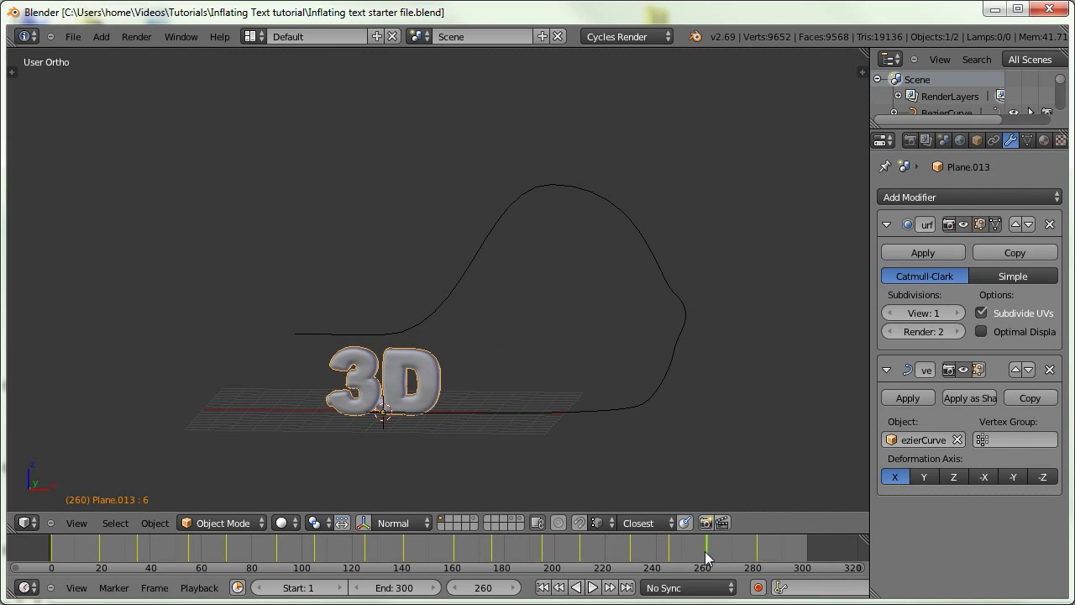
pyautogui.scroll(1, 449, 367)
pyautogui.keyDown('shift'); pyautogui.moveTo(450, 369); pyautogui.dragTo(464, 360, button='middle'); pyautogui.keyUp('shift')
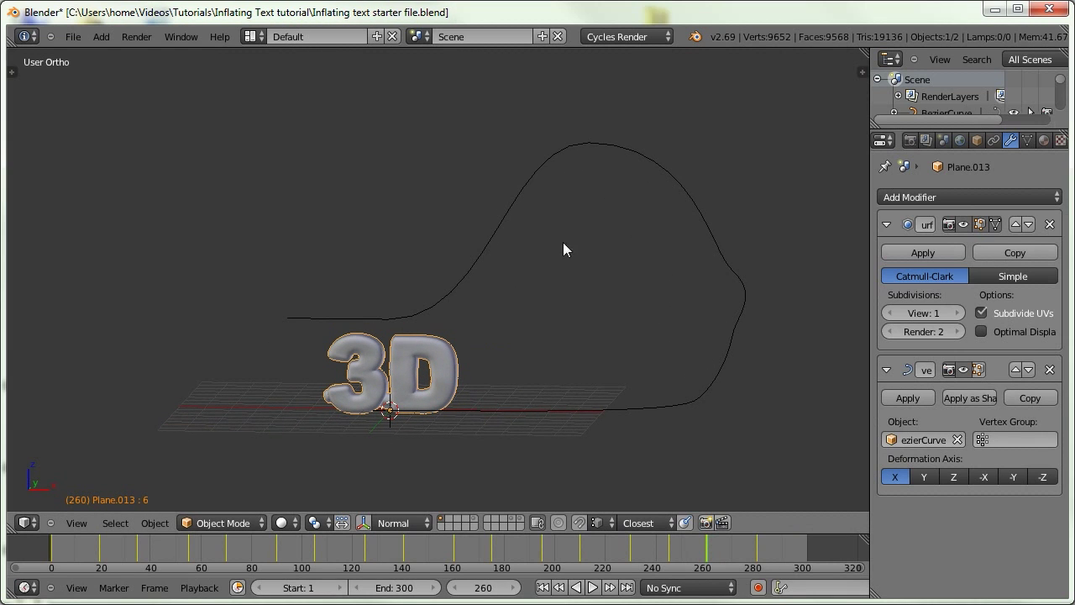
pyautogui.click(1026, 141)
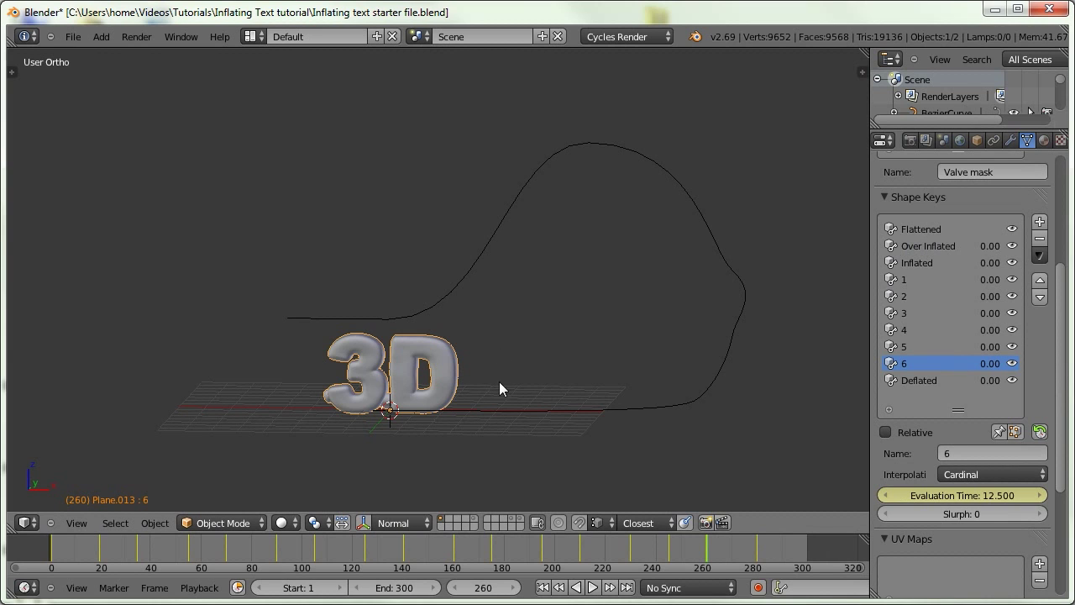
# Step through the frames around 260 and examine the inflated text as it starts along the curve.
pyautogui.press('Right')
pyautogui.press('Right')
pyautogui.press('Right')
pyautogui.press('Left')
pyautogui.press('Left')
pyautogui.press('Left')
pyautogui.press('Left')
pyautogui.press('Left')
pyautogui.press('Right')
pyautogui.press('Right')
pyautogui.press('Right')
pyautogui.press('Right')
pyautogui.press('Right')
pyautogui.press('Right')
pyautogui.press('Right')
pyautogui.press('Right')
pyautogui.press('Right')
pyautogui.press('Right')
pyautogui.press('Right')
pyautogui.press('Right')
pyautogui.press('Right')
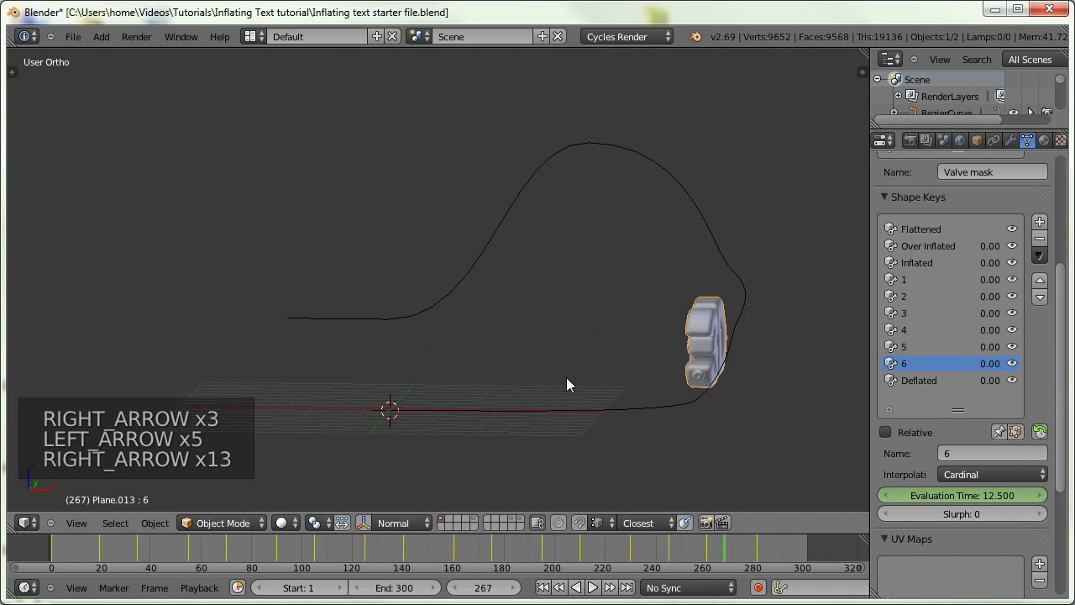
# At frame 280, set the shape keys' Evaluation Time to 0 and keyframe it to flatten the text.
pyautogui.press('Right')
pyautogui.press('Right')
pyautogui.press('Right')
pyautogui.press('Right')
pyautogui.press('Right')
pyautogui.press('Right')
pyautogui.press('Right')
pyautogui.press('Right')
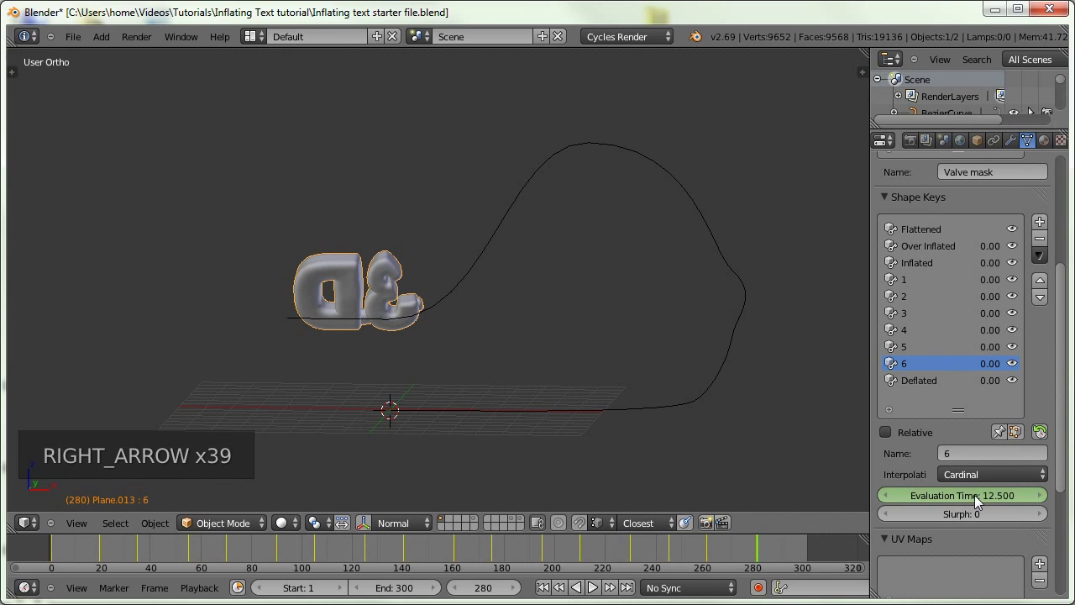
pyautogui.moveTo(985, 492); pyautogui.dragTo(963, 509)
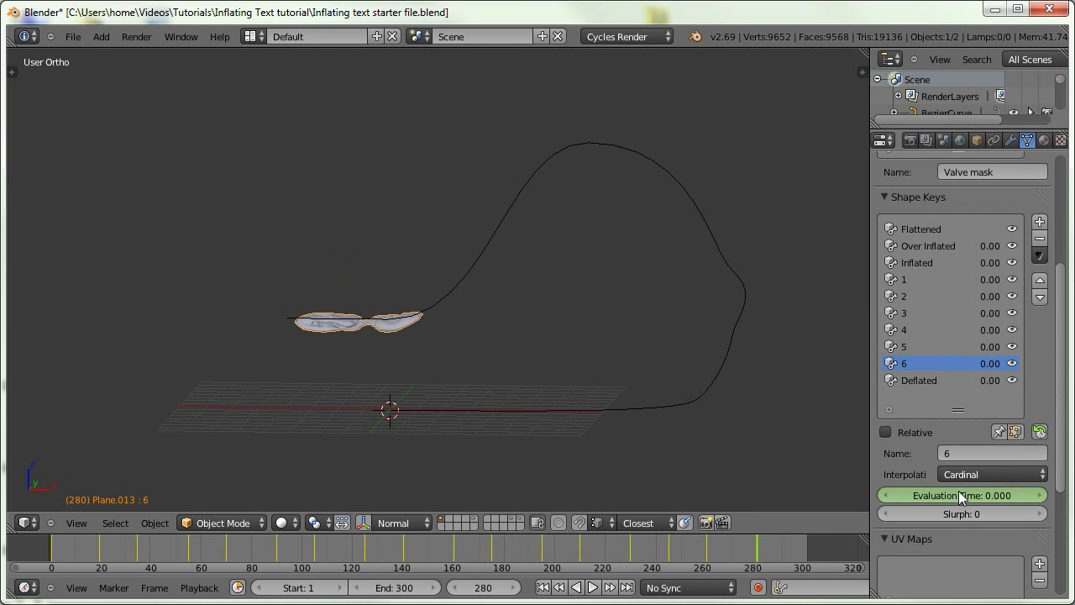
pyautogui.press('i')
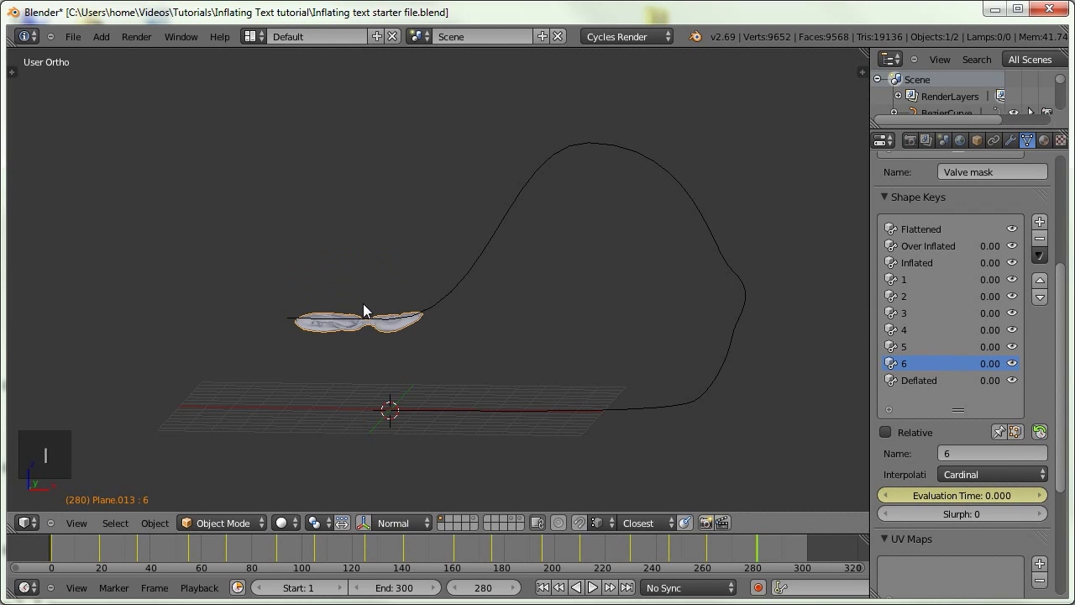
# Tilt the control points at the curve's far end so the flattened text lies level with the ground at frame 280.
pyautogui.moveTo(369, 313); pyautogui.dragTo(435, 369, button='middle')
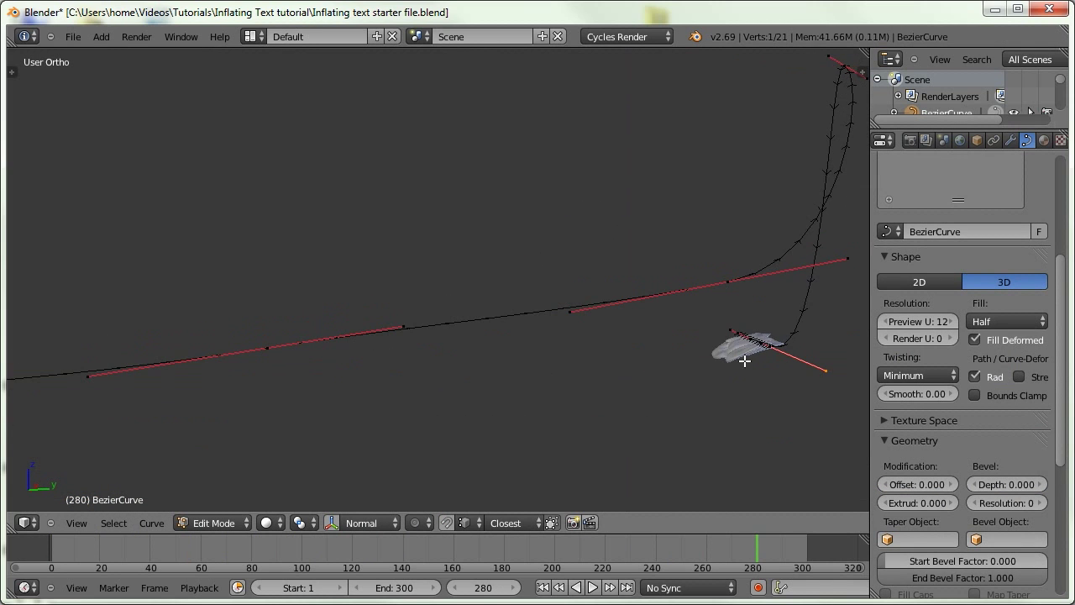
pyautogui.moveTo(745, 359); pyautogui.dragTo(625, 424, button='middle')
pyautogui.moveTo(561, 403); pyautogui.dragTo(427, 314, button='middle')
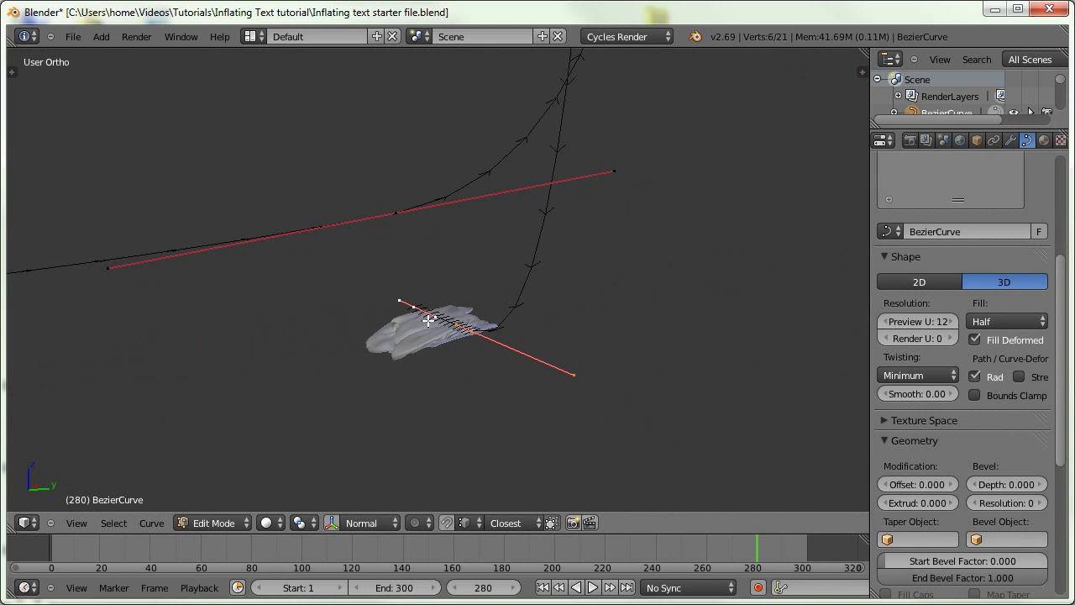
pyautogui.press('KP_3')
pyautogui.keyDown('shift'); pyautogui.moveTo(568, 361); pyautogui.dragTo(454, 324, button='middle'); pyautogui.keyUp('shift')
pyautogui.hotkey('ctrl', 't')
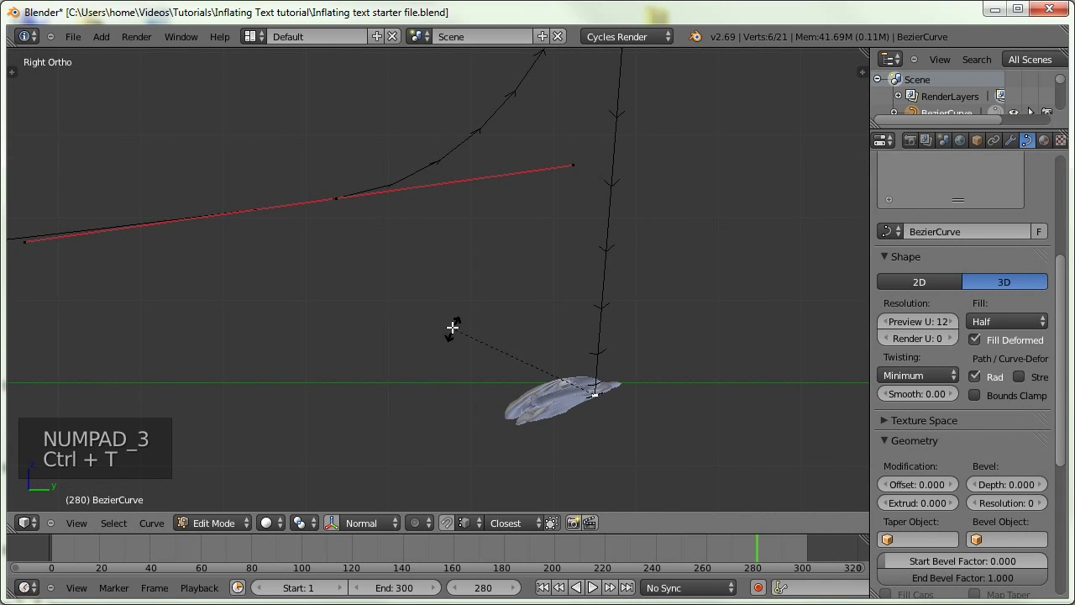
pyautogui.click(485, 294)
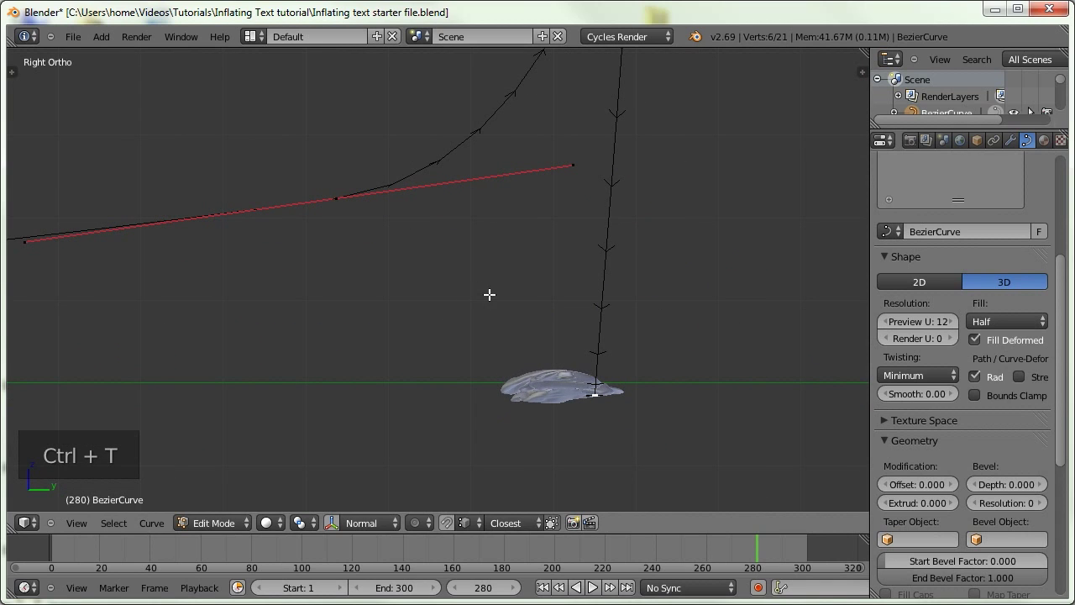
# Leave curve editing, move the 3D text along X onto the curve's flat end section and keyframe its Location at frame 280.
pyautogui.press('KP_1')
pyautogui.keyDown('ctrl'); pyautogui.moveTo(387, 304); pyautogui.dragTo(485, 314, button='middle'); pyautogui.keyUp('ctrl')
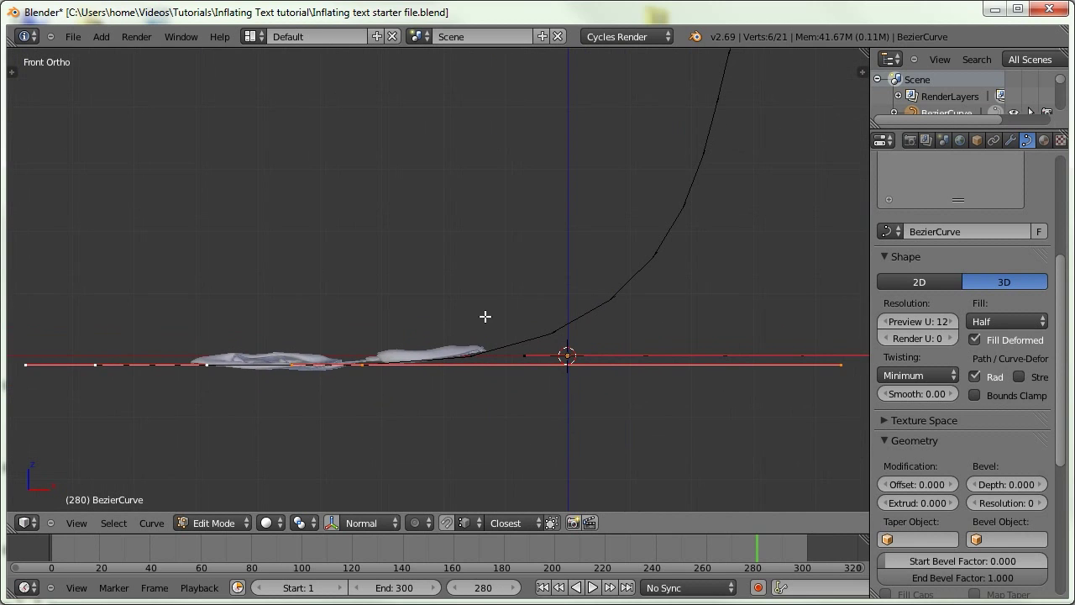
pyautogui.press('Tab')
pyautogui.rightClick(466, 355)
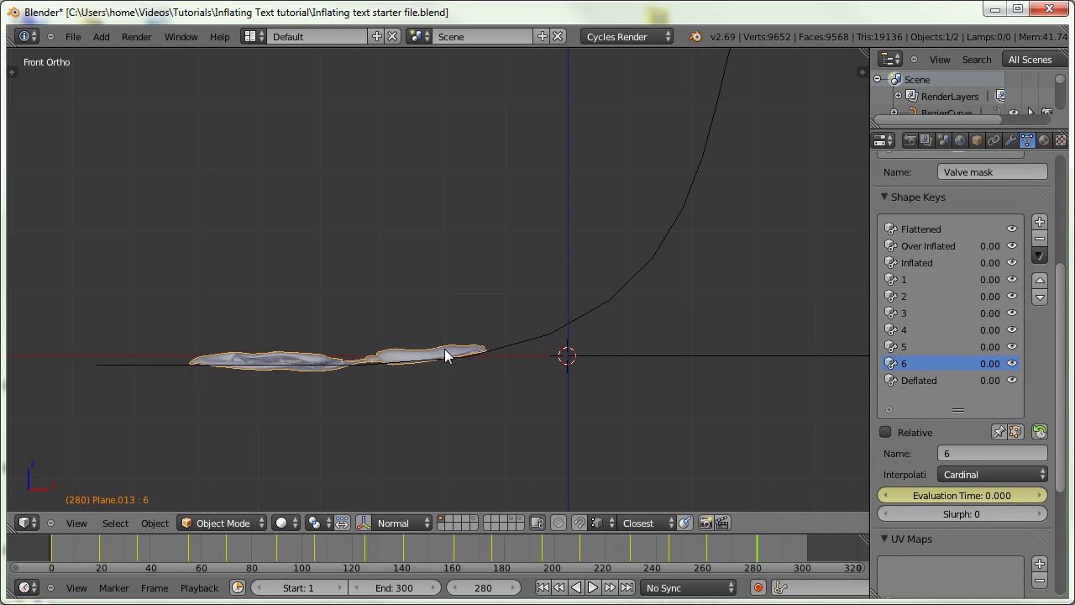
pyautogui.press('n')
pyautogui.press('n')
pyautogui.moveTo(445, 355); pyautogui.dragTo(428, 341, button='middle')
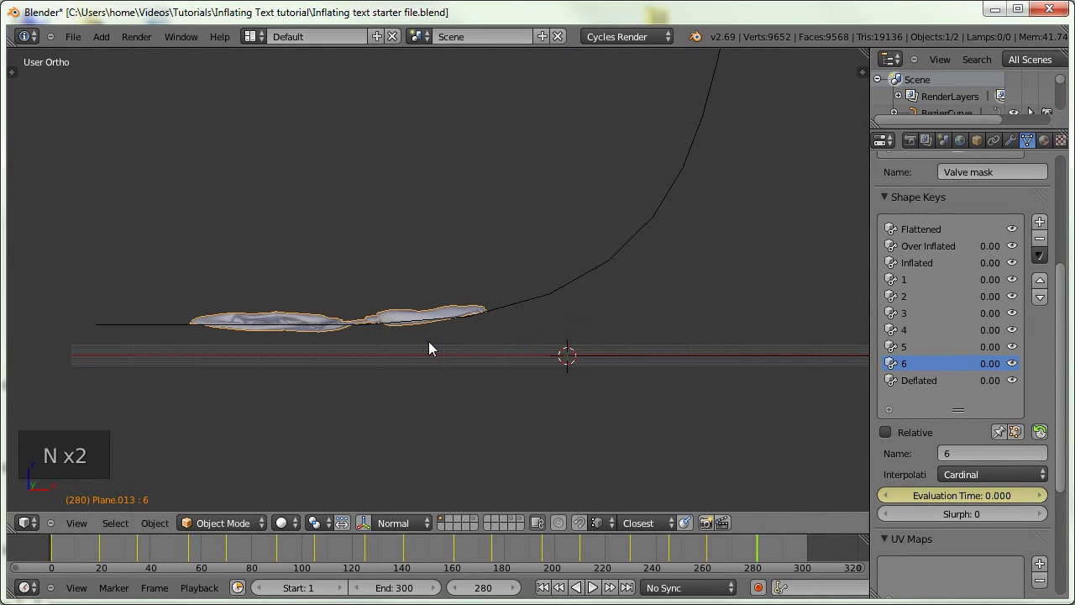
pyautogui.press('KP_1')
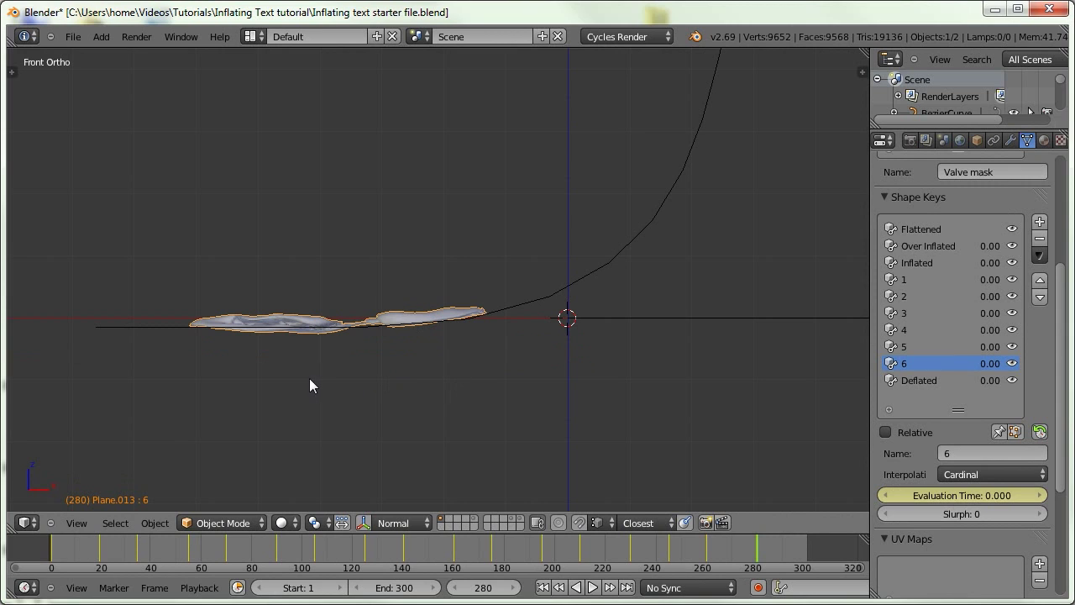
pyautogui.press('g')
pyautogui.press('x')
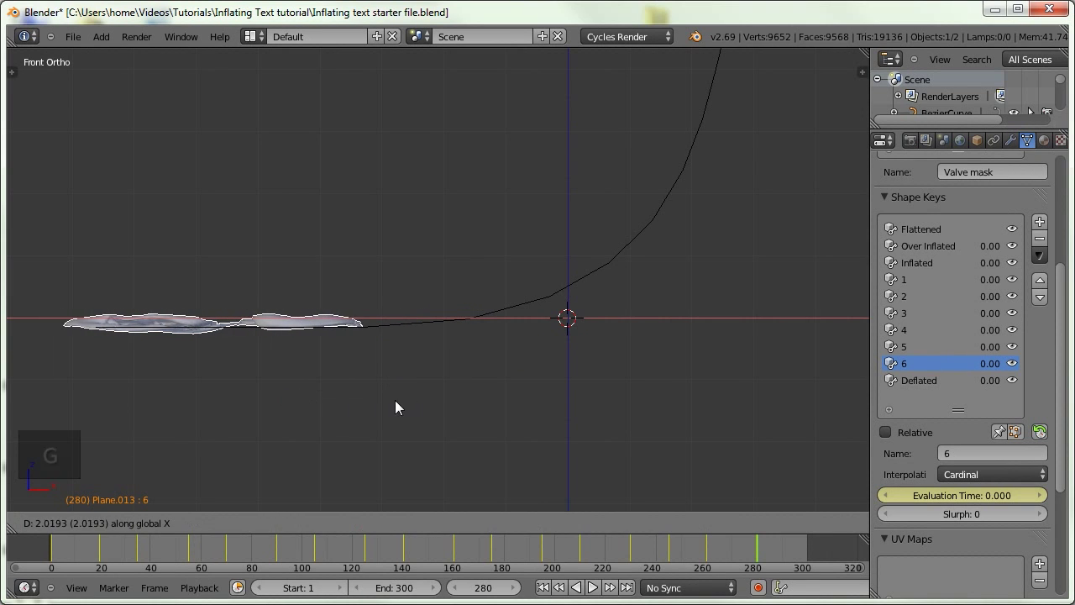
pyautogui.click(378, 396)
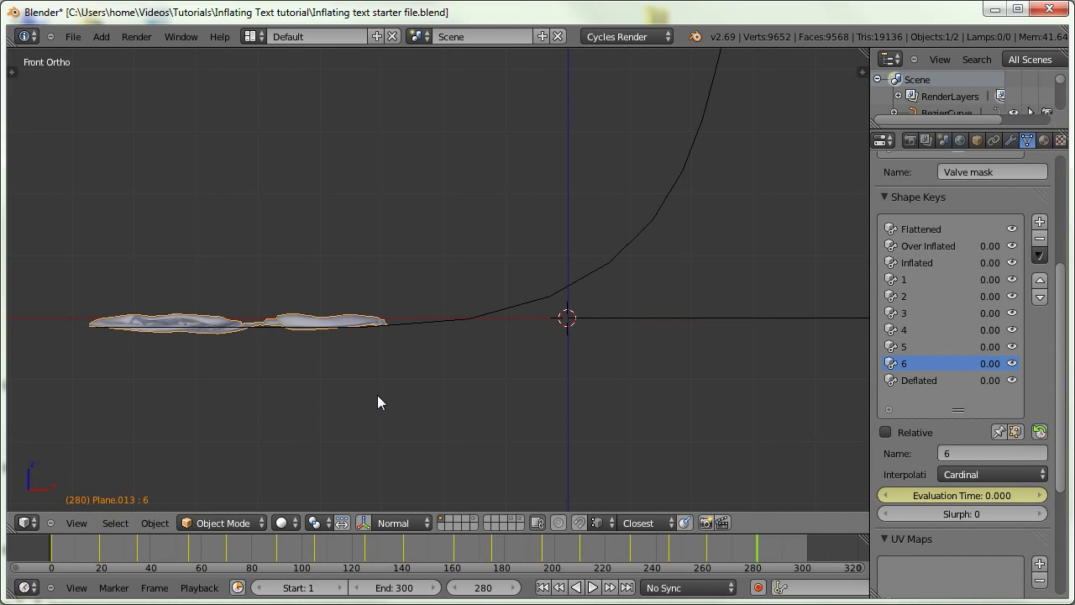
pyautogui.press('i')
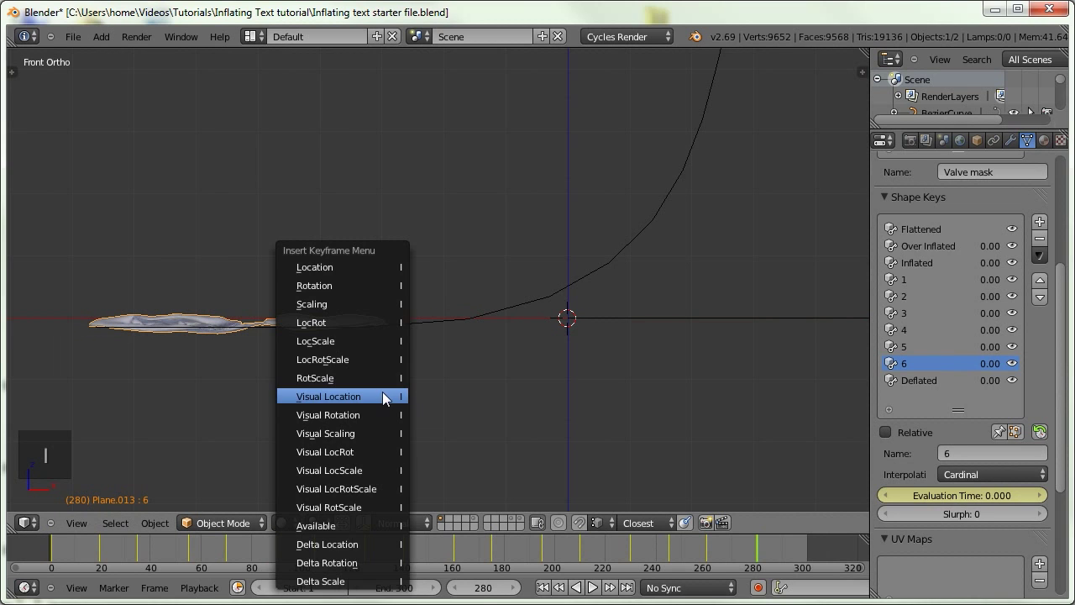
pyautogui.click(352, 263)
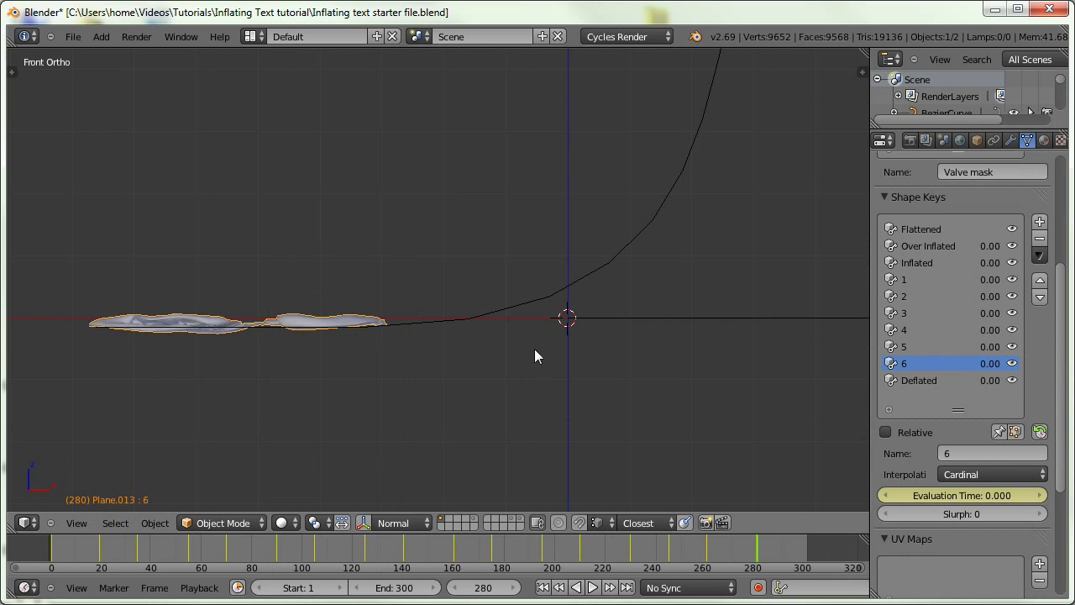
# Select the Bezier curve and step through the frames just before 280 to examine how the deflated text comes down to the ground.
pyautogui.press('Home')
pyautogui.moveTo(739, 557)
pyautogui.mouseDown()
pyautogui.moveTo(590, 552)
pyautogui.moveTo(758, 566)
pyautogui.mouseUp()
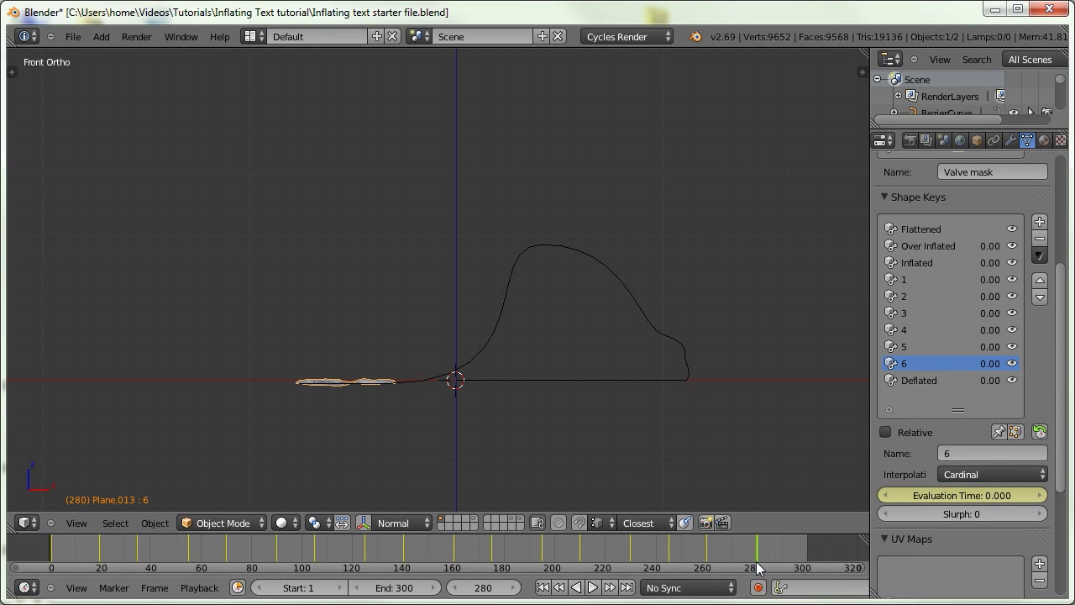
pyautogui.rightClick(542, 244)
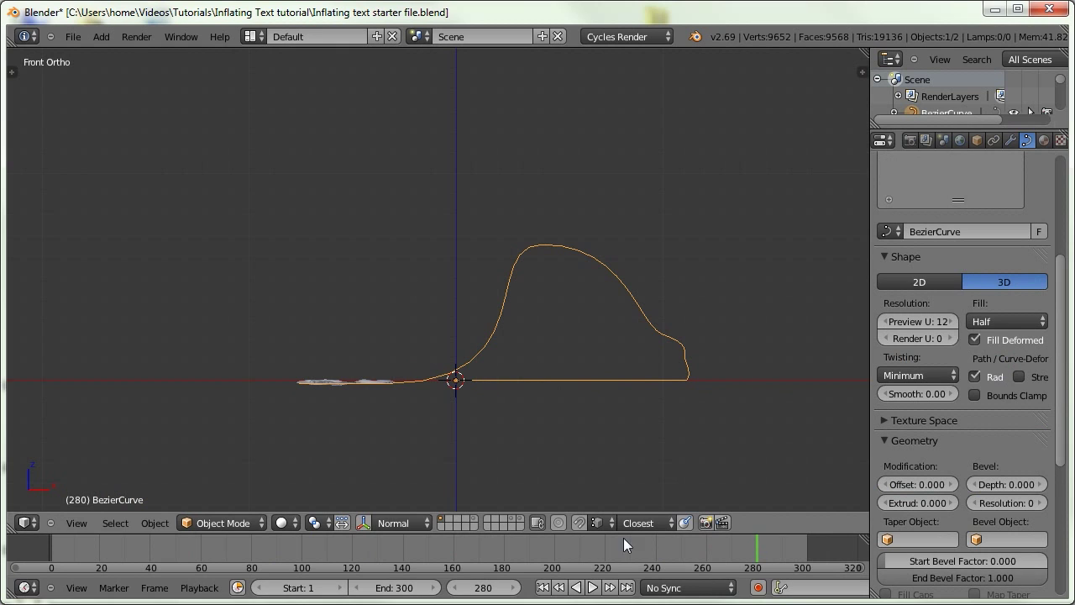
pyautogui.moveTo(529, 345); pyautogui.dragTo(506, 312, button='middle')
pyautogui.press('Left')
pyautogui.press('Left')
pyautogui.press('Left')
pyautogui.press('Left')
pyautogui.press('Left')
pyautogui.press('Left')
pyautogui.press('Left')
pyautogui.press('Left')
pyautogui.press('Left')
pyautogui.press('Left')
pyautogui.press('Left')
pyautogui.press('Left')
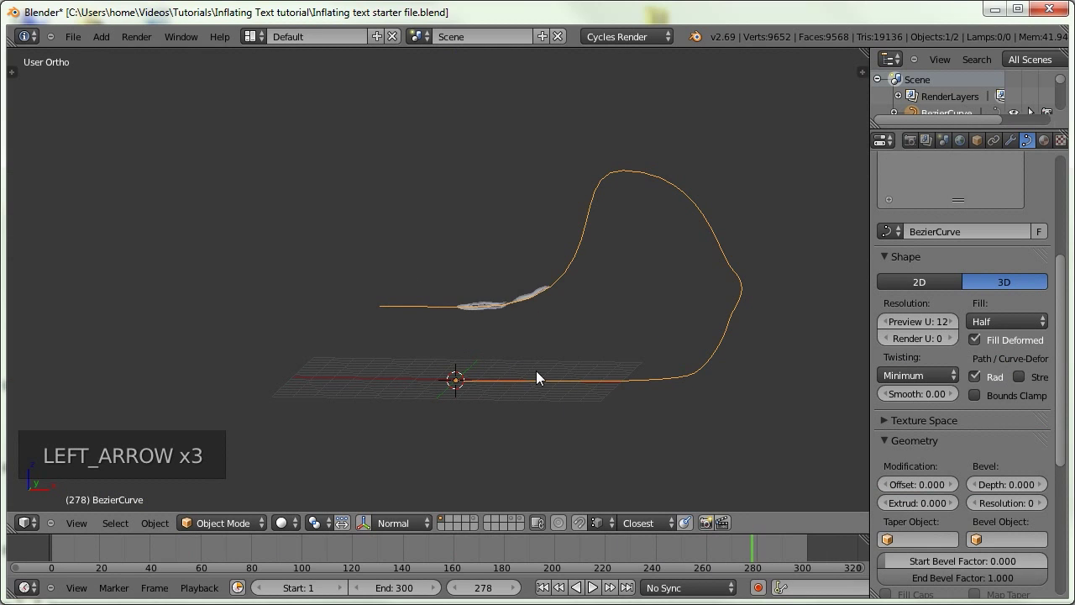
pyautogui.press('Right')
pyautogui.press('Right')
pyautogui.press('Right')
pyautogui.press('Right')
pyautogui.press('Right')
pyautogui.press('Right')
pyautogui.press('Right')
pyautogui.press('Right')
pyautogui.press('Right')
pyautogui.moveTo(617, 313); pyautogui.dragTo(631, 279, button='middle')
pyautogui.scroll(2, 614, 318)
pyautogui.scroll(-2, 614, 321)
pyautogui.moveTo(512, 303); pyautogui.dragTo(553, 363, button='middle')
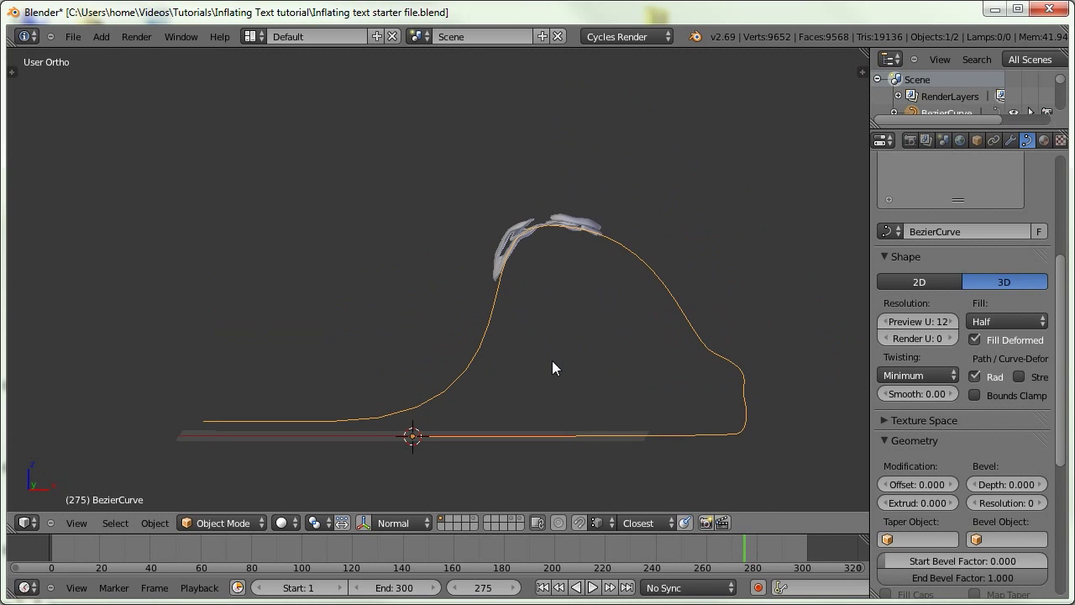
# Step back and forth through the frames around 272 to 275 and examine how the text travels over the curve's peak.
pyautogui.press('Left')
pyautogui.press('Left')
pyautogui.press('Left')
pyautogui.press('Left')
pyautogui.press('Left')
pyautogui.press('Right')
pyautogui.press('Right')
pyautogui.press('Right')
pyautogui.press('Right')
pyautogui.press('Right')
pyautogui.press('Left')
pyautogui.press('Left')
pyautogui.press('Left')
pyautogui.press('Left')
pyautogui.press('Left')
pyautogui.press('Left')
pyautogui.press('Left')
pyautogui.press('Right')
pyautogui.press('Right')
pyautogui.press('Right')
pyautogui.press('Right')
pyautogui.press('Right')
pyautogui.moveTo(664, 339); pyautogui.dragTo(663, 338, button='middle')
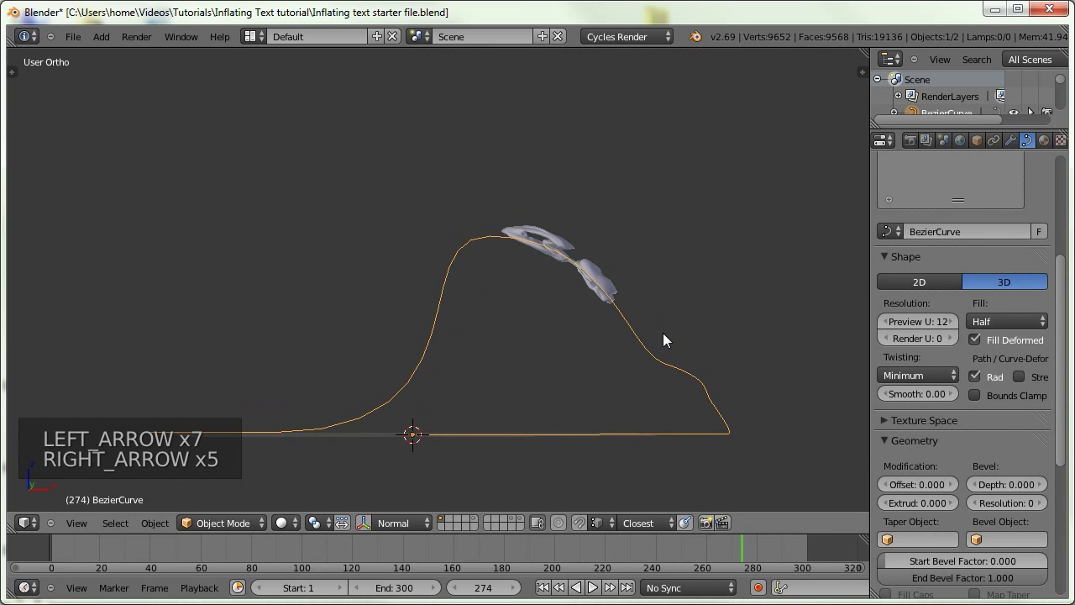
pyautogui.press('Left')
pyautogui.press('Left')
pyautogui.press('Left')
pyautogui.press('Right')
pyautogui.press('Right')
pyautogui.press('Right')
pyautogui.press('Right')
pyautogui.press('Right')
pyautogui.press('Left')
pyautogui.press('Left')
pyautogui.press('Left')
pyautogui.press('Left')
pyautogui.press('Left')
pyautogui.press('Right')
pyautogui.moveTo(623, 308)
pyautogui.mouseDown(button='middle')
pyautogui.moveTo(649, 281)
pyautogui.moveTo(633, 303)
pyautogui.mouseUp(button='middle')
pyautogui.press('Left')
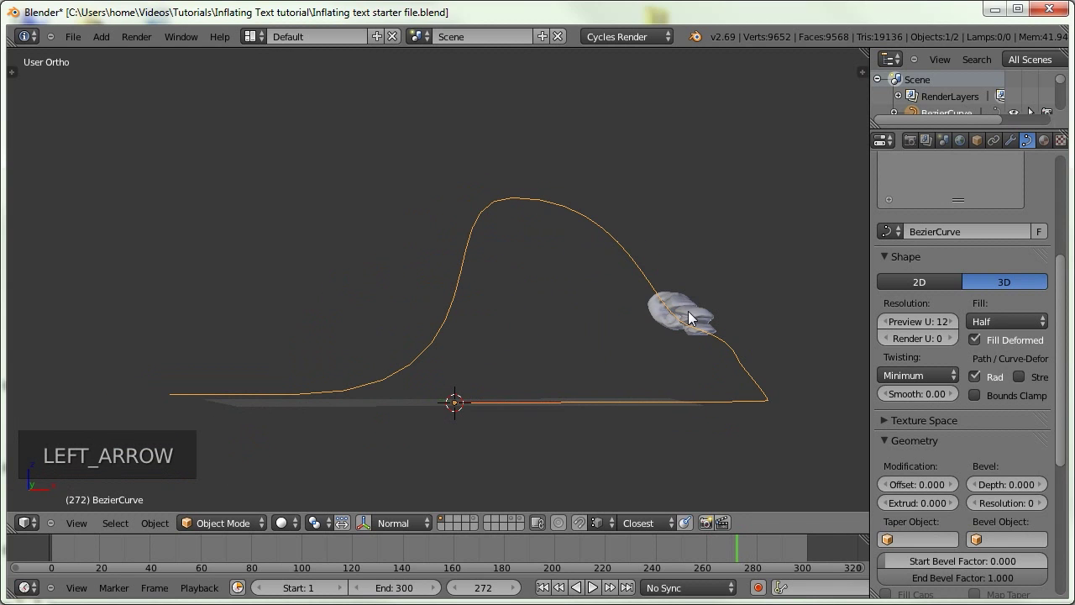
# Select the 3D text, collapse its existing modifiers and add a Wave modifier.
pyautogui.click(1012, 141)
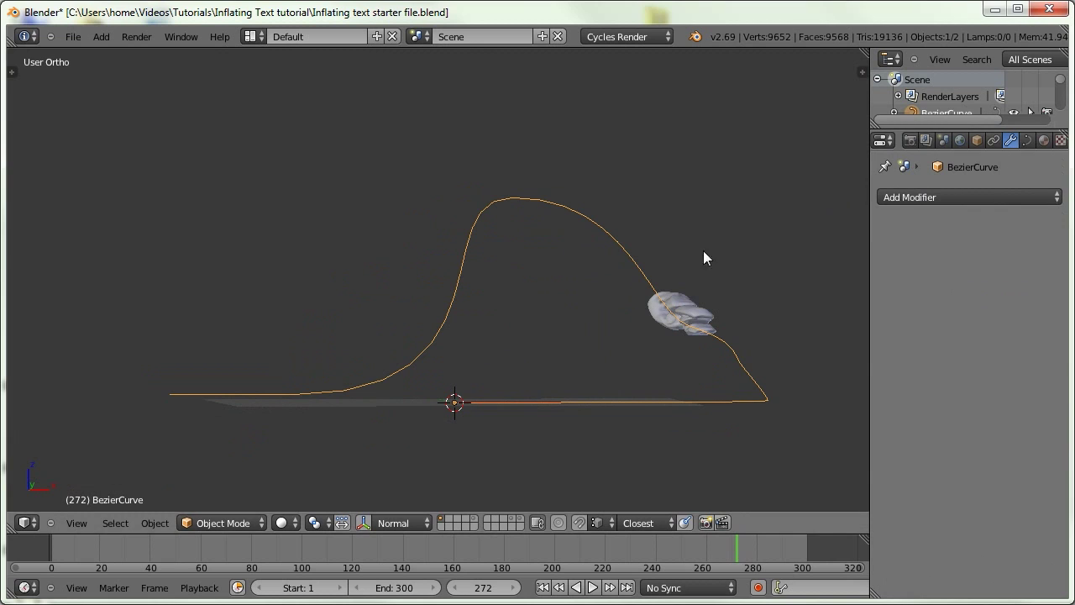
pyautogui.rightClick(680, 312)
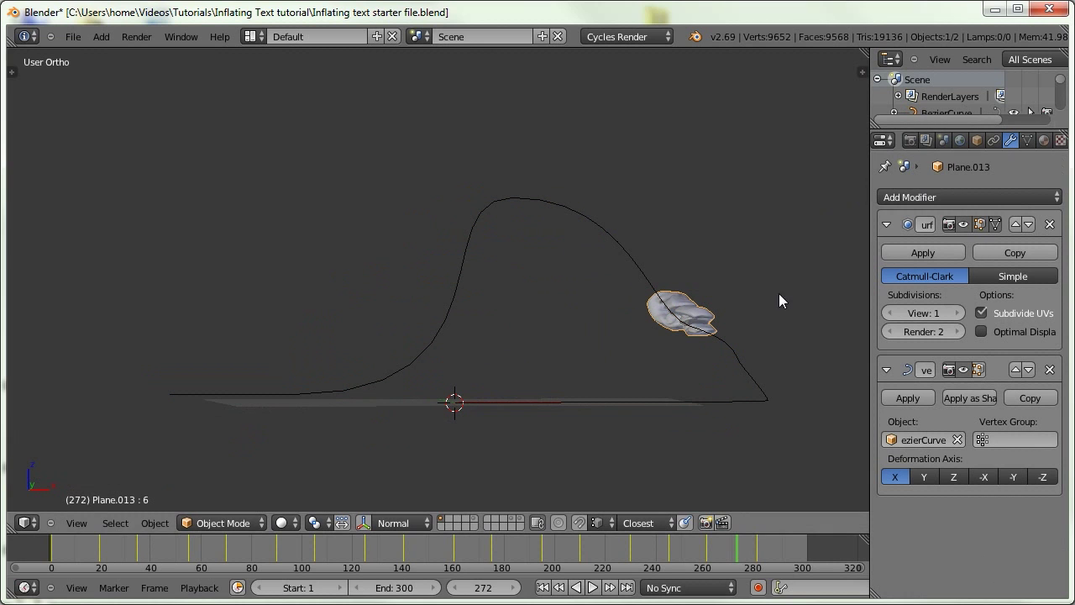
pyautogui.click(886, 226)
pyautogui.click(886, 256)
pyautogui.click(905, 198)
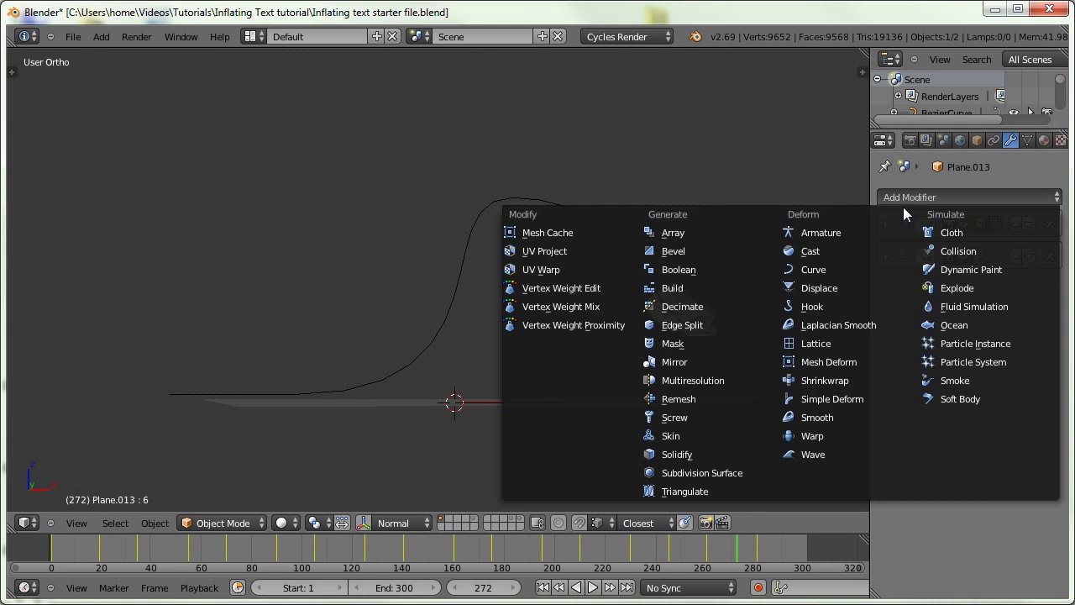
pyautogui.click(808, 451)
pyautogui.moveTo(786, 475); pyautogui.dragTo(661, 356, button='middle')
# Hide the Curve modifier's effect in the viewport and compare the text with the Wave modifier off and on.
pyautogui.click(956, 255)
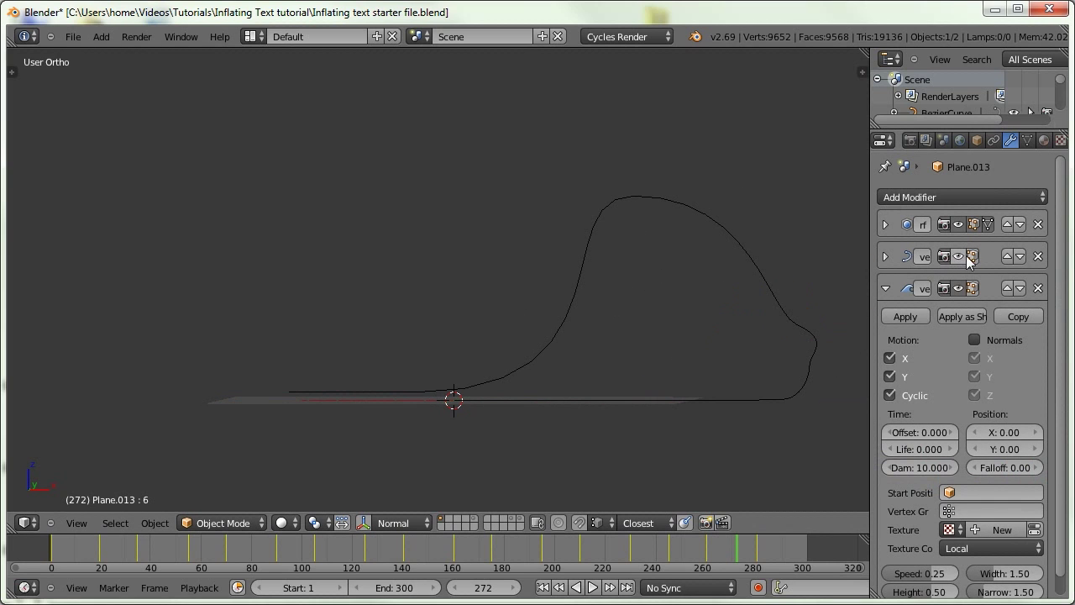
pyautogui.press('KP_Decimal')
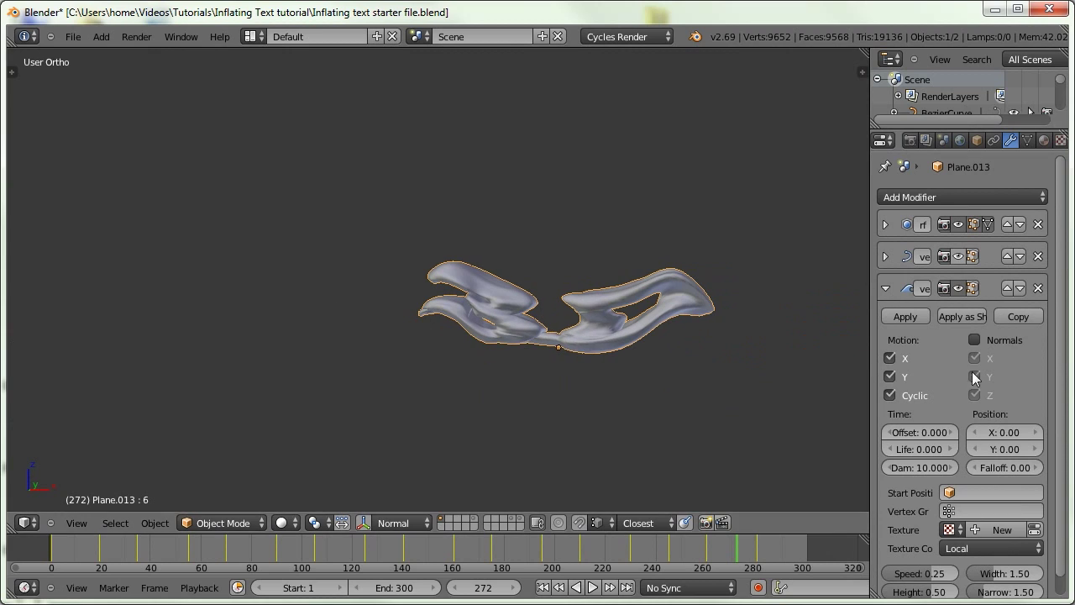
pyautogui.click(957, 288)
pyautogui.click(957, 288)
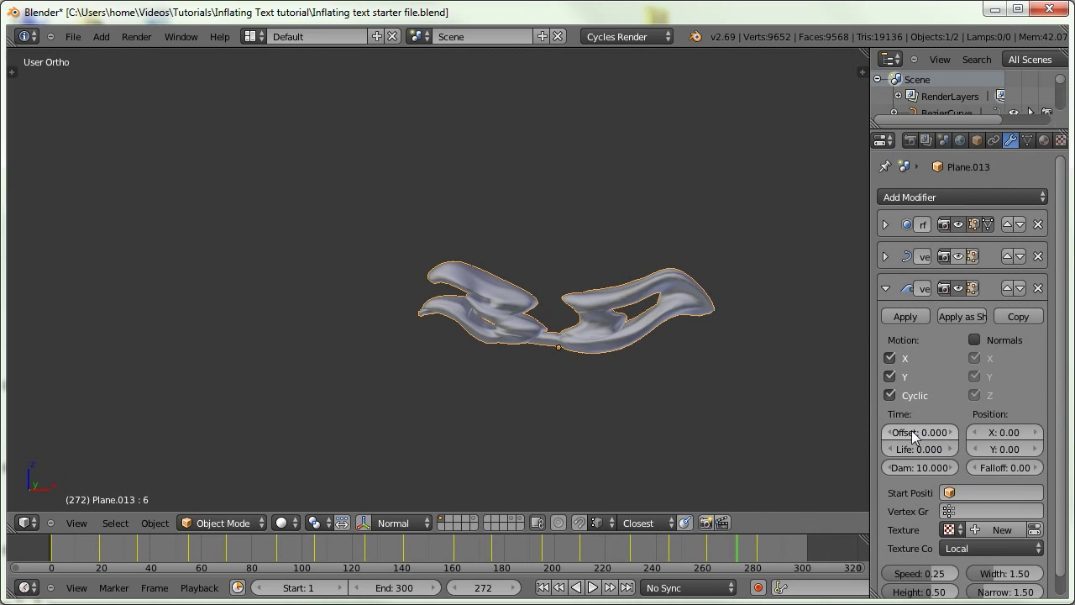
# Set the Wave modifier's X position to 7.87, try several time offsets and reset the Offset to 0.
pyautogui.moveTo(907, 435); pyautogui.dragTo(897, 437)
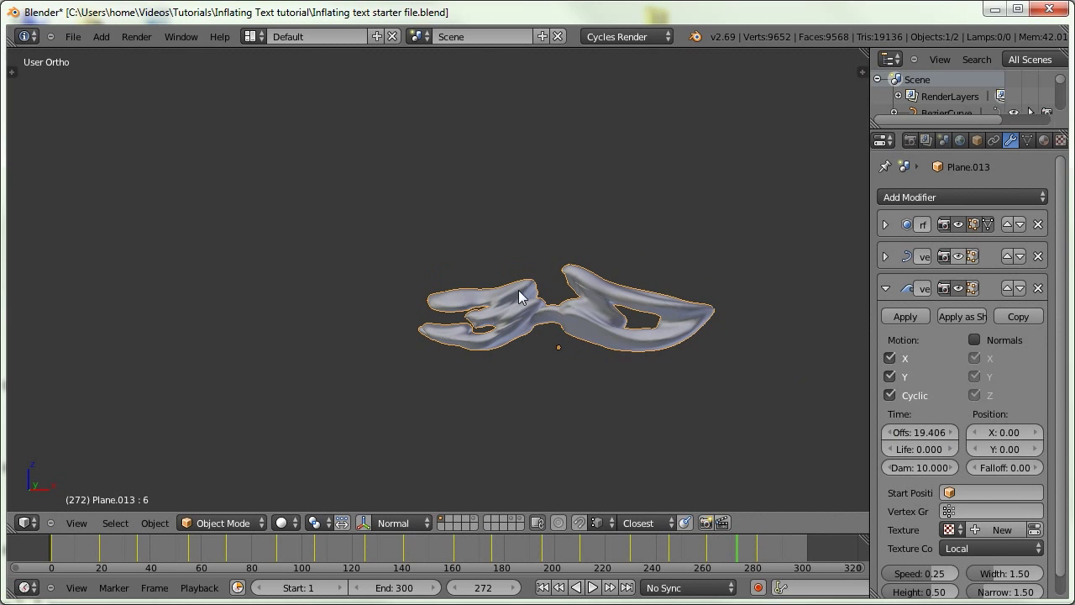
pyautogui.moveTo(981, 437); pyautogui.dragTo(1072, 429)
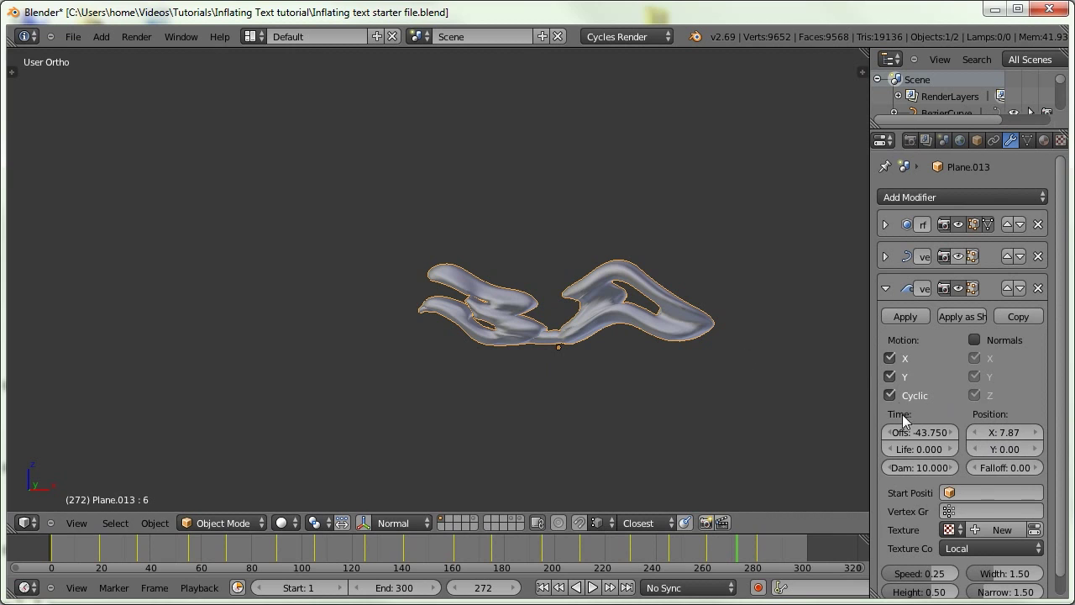
pyautogui.moveTo(910, 440)
pyautogui.mouseDown()
pyautogui.moveTo(920, 440)
pyautogui.moveTo(890, 449)
pyautogui.mouseUp()
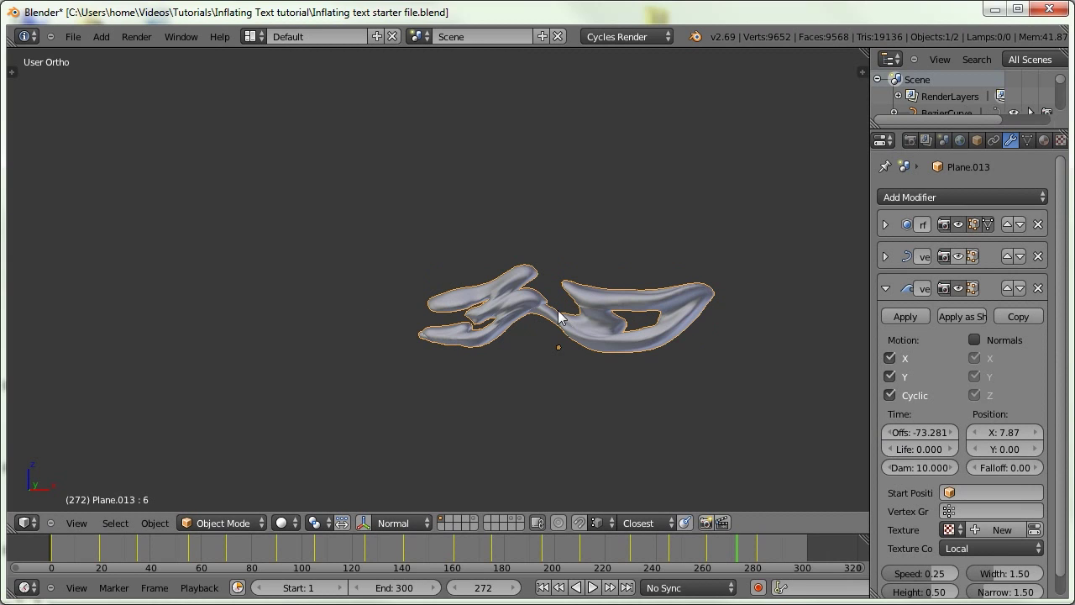
pyautogui.doubleClick(912, 436)
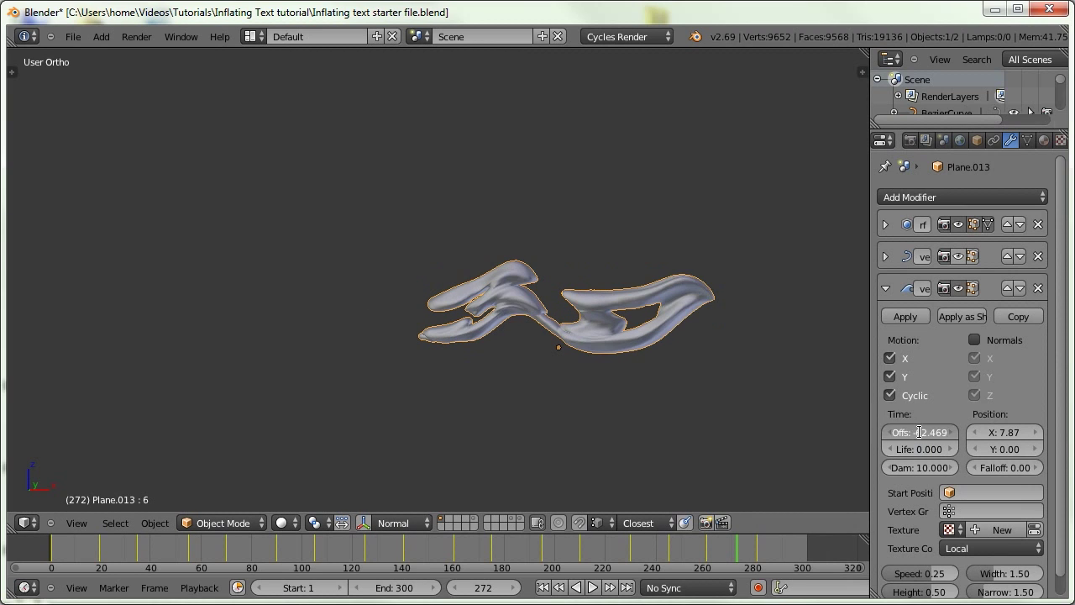
pyautogui.write('0')
pyautogui.press('Return')
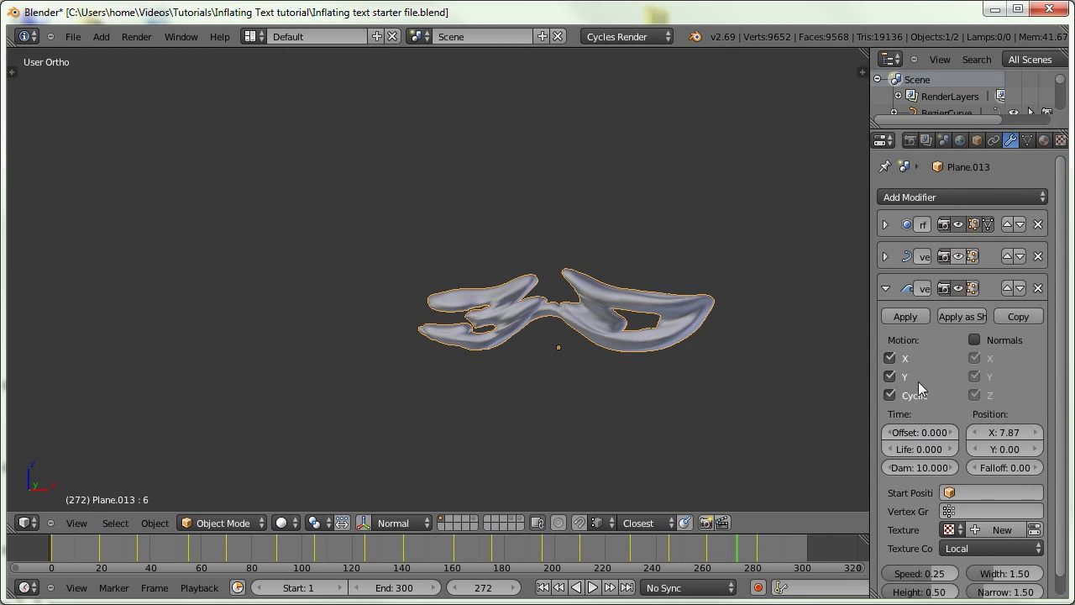
# Step through the frames in front view to examine the wave on the text, ending at frame 260.
pyautogui.press('Left')
pyautogui.press('Left')
pyautogui.press('Left')
pyautogui.press('Left')
pyautogui.press('Left')
pyautogui.press('Left')
pyautogui.press('Left')
pyautogui.press('Left')
pyautogui.press('Left')
pyautogui.press('Left')
pyautogui.press('Left')
pyautogui.press('Left')
pyautogui.moveTo(515, 296); pyautogui.dragTo(311, 336, button='middle')
pyautogui.press('KP_1')
pyautogui.press('Left')
pyautogui.press('Left')
pyautogui.press('Left')
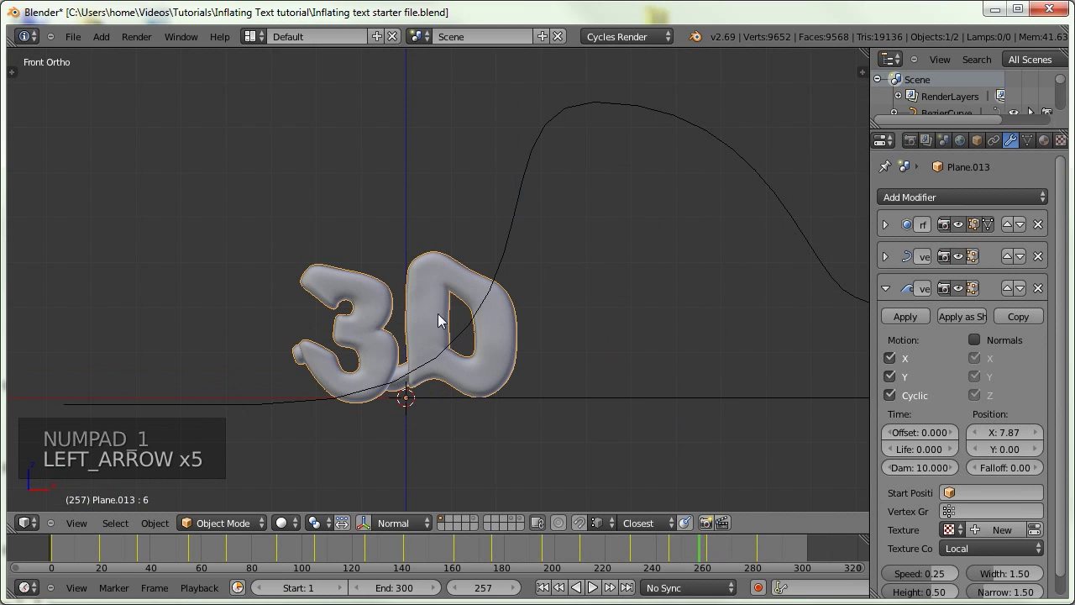
pyautogui.press('Right')
pyautogui.press('Right')
pyautogui.press('Right')
pyautogui.press('Right')
pyautogui.press('Right')
pyautogui.press('Right')
pyautogui.press('Right')
pyautogui.press('Right')
pyautogui.press('Left')
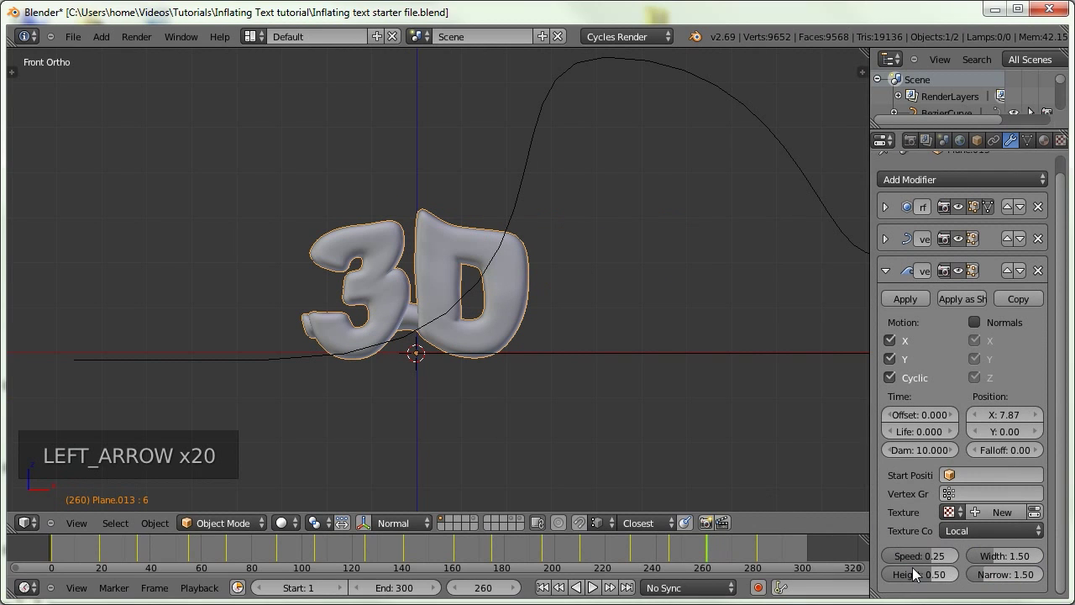
# At frame 260, set the Wave modifier's Speed and Width to 0 and keyframe both values.
pyautogui.click(918, 556)
pyautogui.write('0')
pyautogui.press('Return')
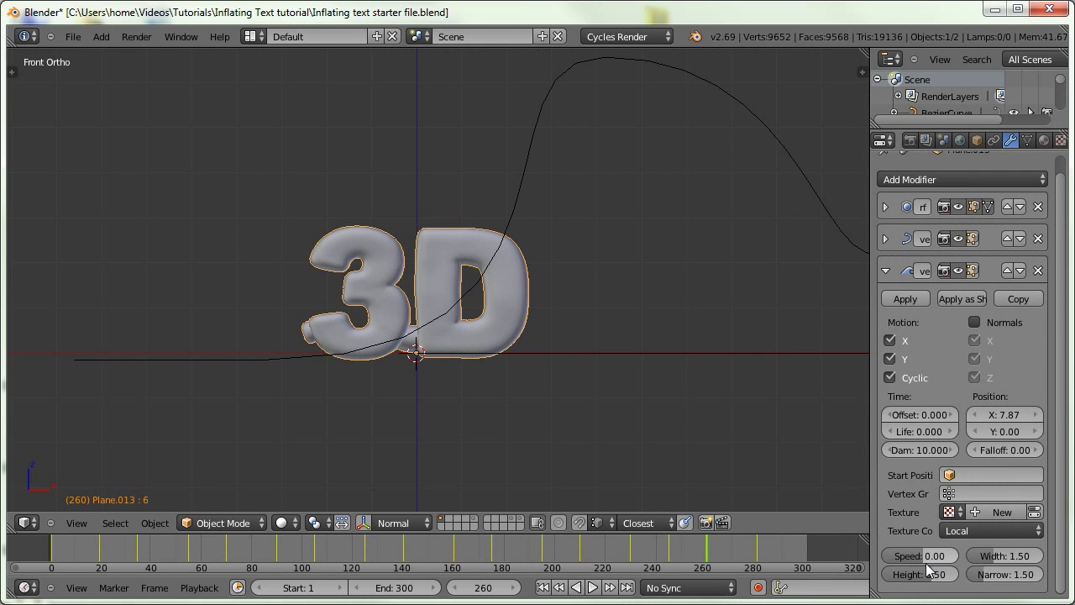
pyautogui.press('i')
pyautogui.click(1000, 556)
pyautogui.write('0')
pyautogui.press('Return')
pyautogui.write('0')
pyautogui.press('KP_Enter')
pyautogui.press('i')
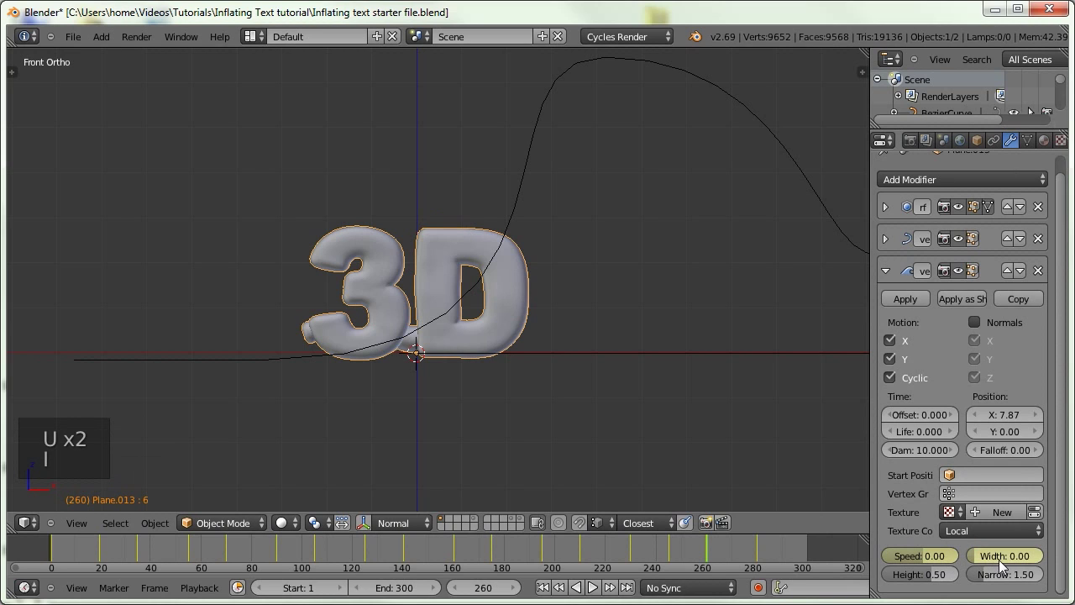
# Set the Wave modifier's Height and Narrowness to 0 and keyframe both values at frame 260.
pyautogui.click(922, 574)
pyautogui.write('0.550')
pyautogui.press('Return')
pyautogui.press('i')
pyautogui.click(1004, 575)
pyautogui.write('0')
pyautogui.press('Return')
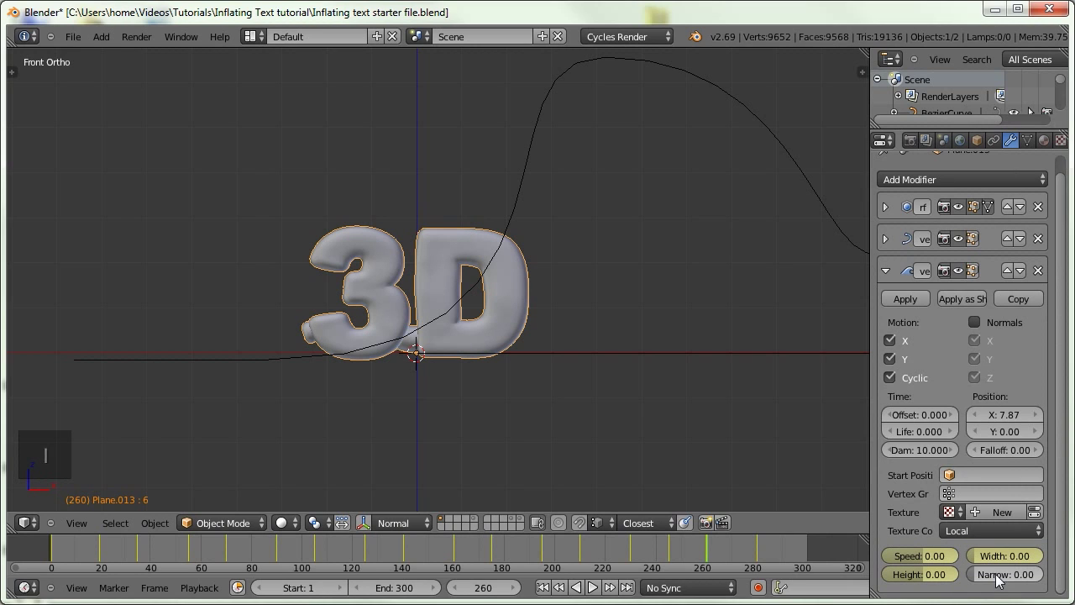
pyautogui.press('i')
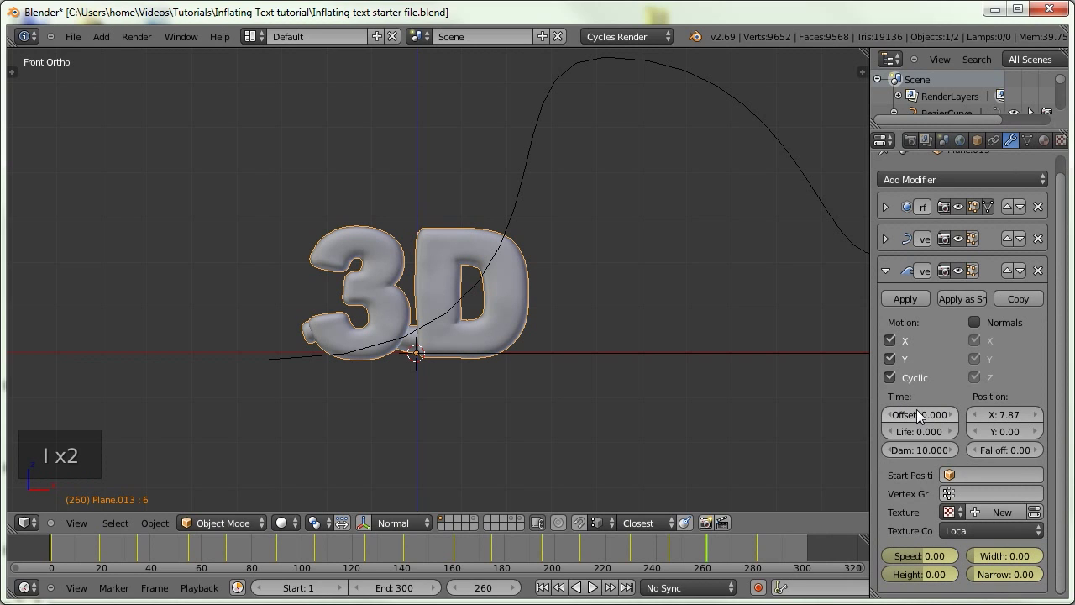
# Keyframe the Wave Offset at frame 260, and at frame 264 set Speed to 0.02, Height to 0.50, Width and Narrowness to 1.50.
pyautogui.press('i')
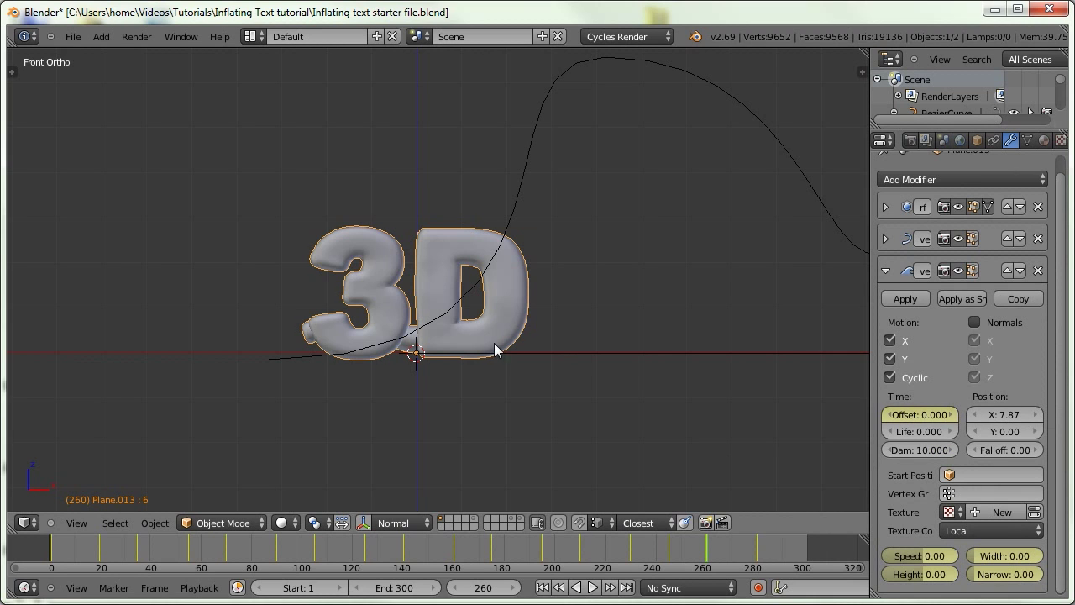
pyautogui.press('Right')
pyautogui.press('Right')
pyautogui.press('Right')
pyautogui.press('Right')
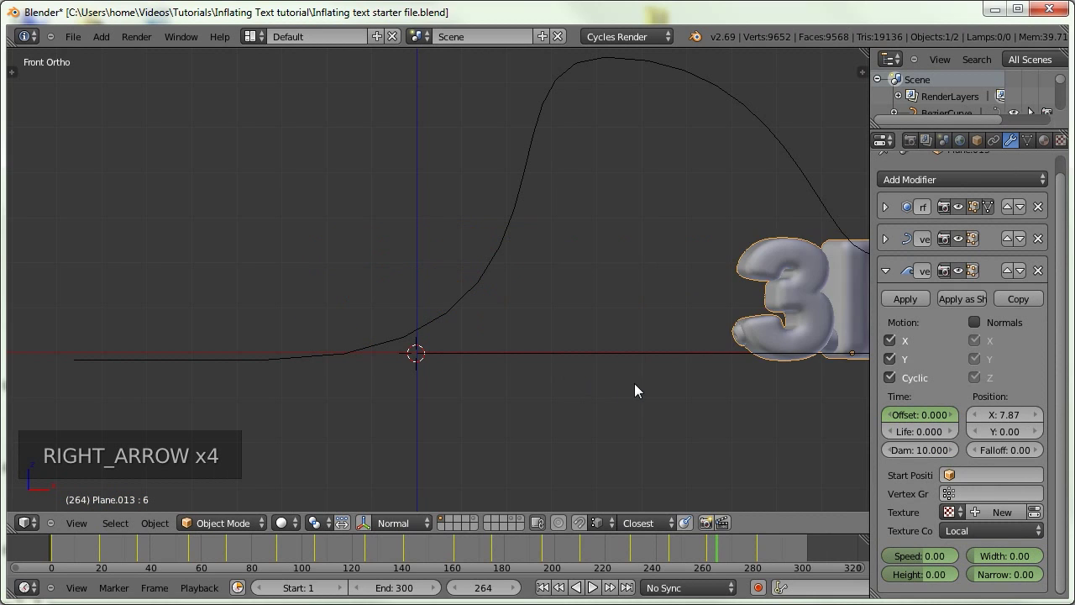
pyautogui.moveTo(666, 377); pyautogui.dragTo(419, 371, button='middle')
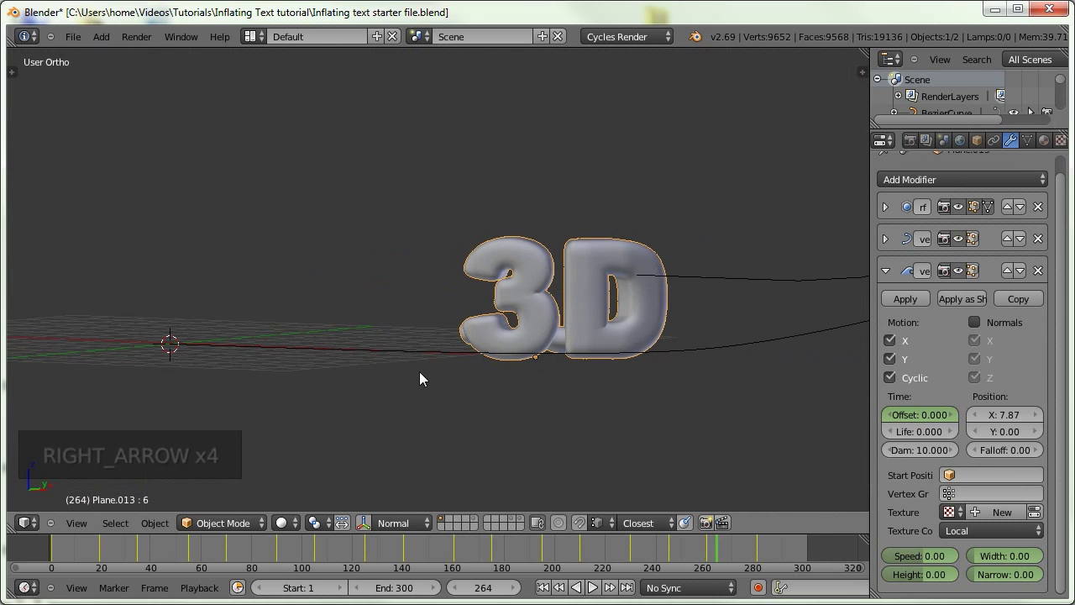
pyautogui.click(921, 556)
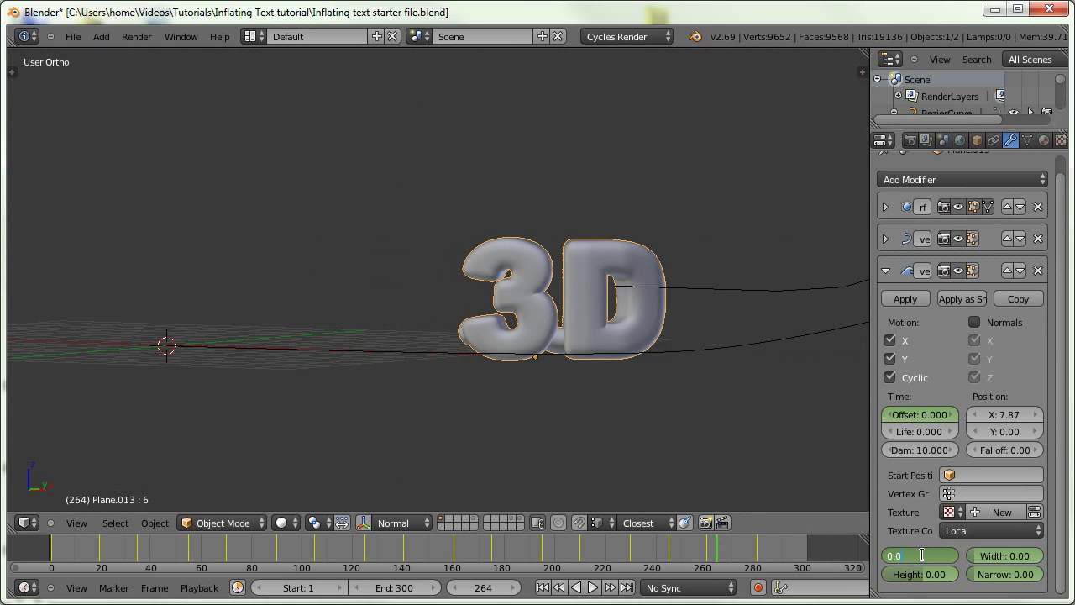
pyautogui.press('Tab')
pyautogui.press('Tab')
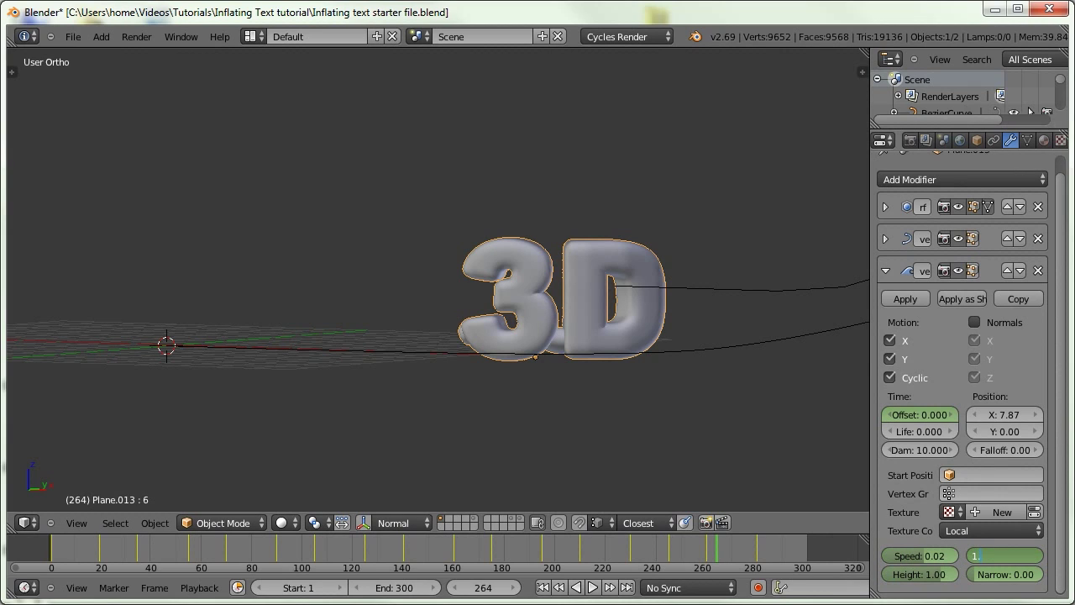
pyautogui.press('Tab')
pyautogui.write('0.5')
pyautogui.press('Tab')
pyautogui.write('1.5')
pyautogui.press('Return')
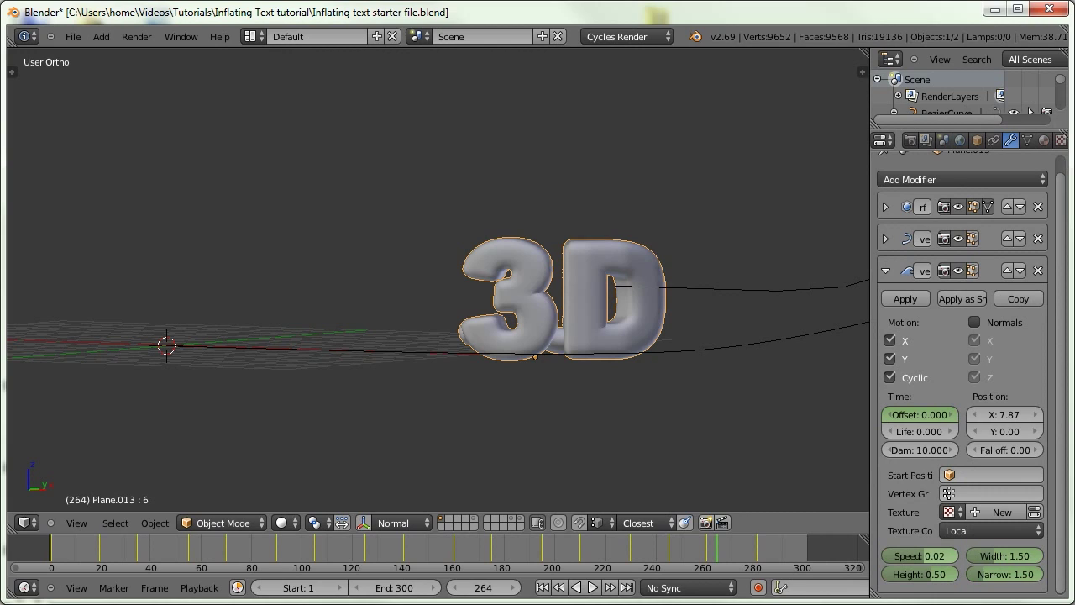
# Try a Wave modifier time Offset of -230 at frame 264.
pyautogui.click(918, 413)
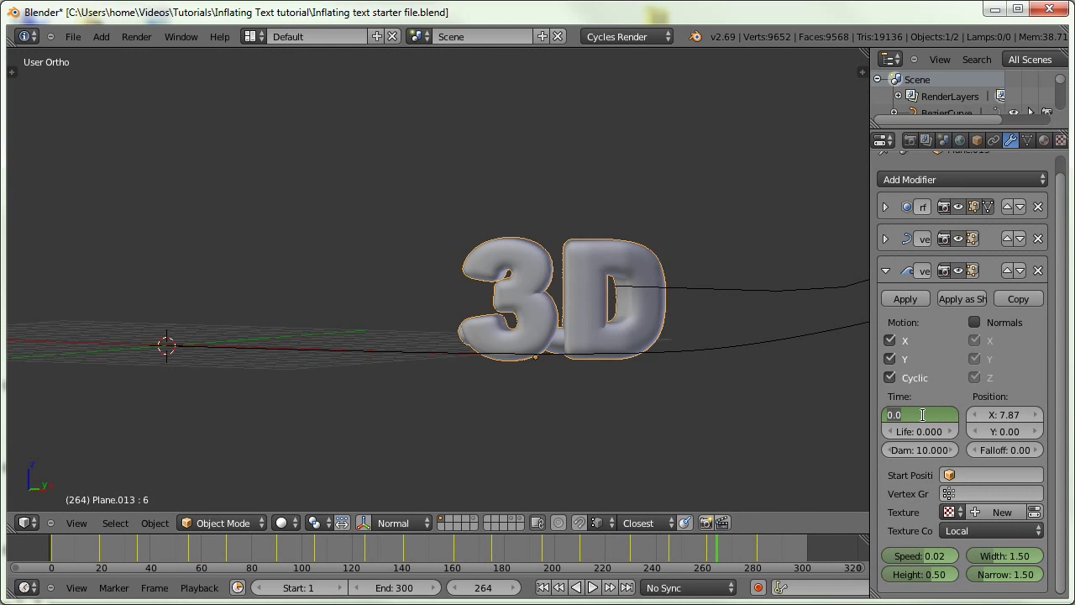
pyautogui.press('BackSpace')
pyautogui.write('-230')
pyautogui.press('Return')
pyautogui.hotkey('ctrl', 'z')
pyautogui.hotkey('ctrl', 'z')
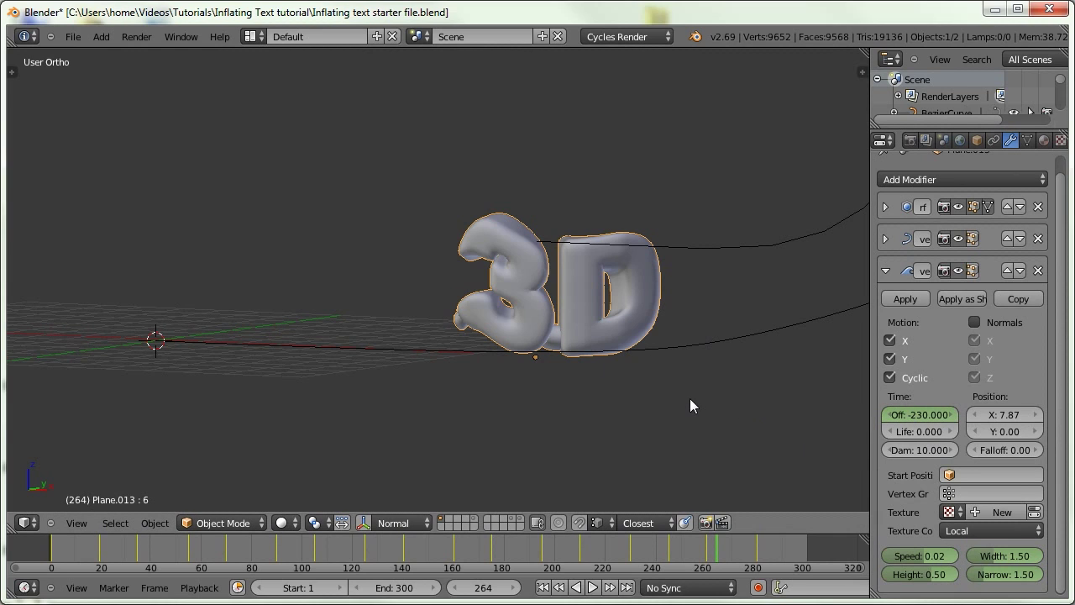
pyautogui.hotkey('ctrl', 's')
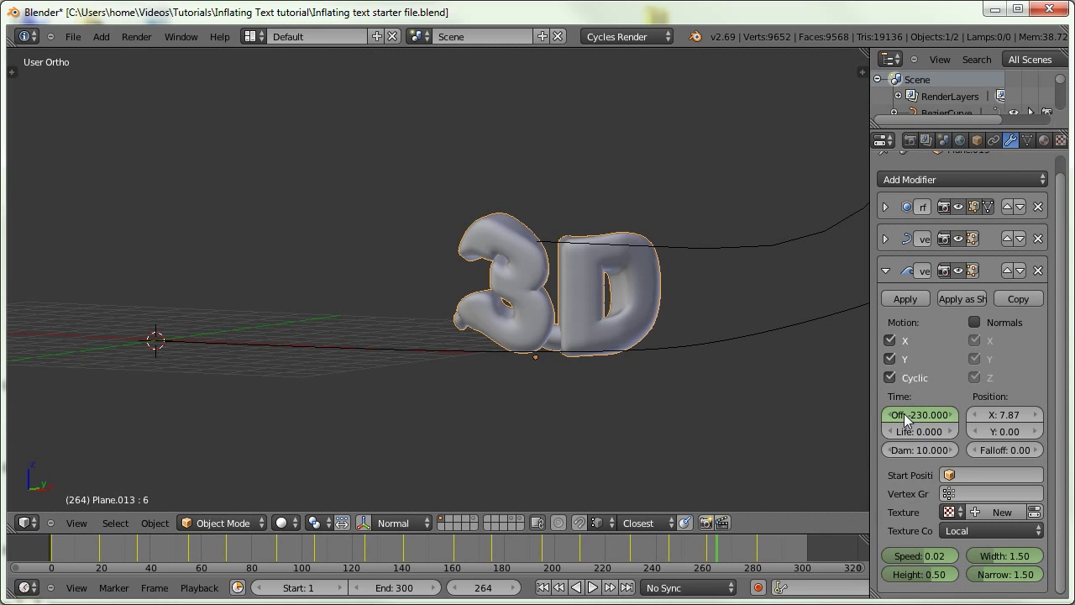
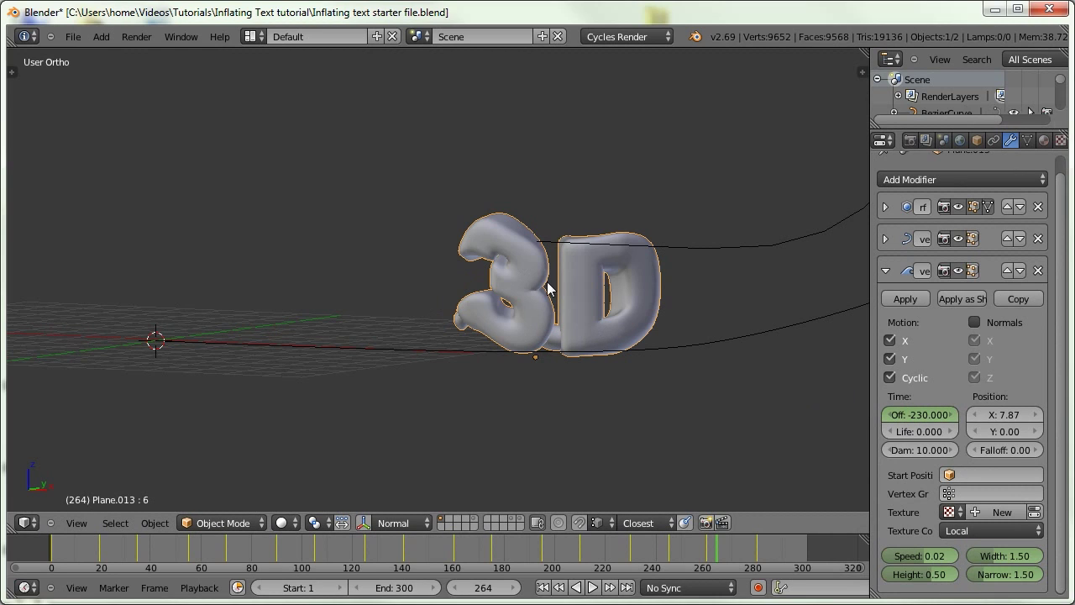
# Return to frame 264, set the Wave modifier's time Offset to 0 and keyframe it.
pyautogui.moveTo(692, 298); pyautogui.dragTo(774, 382, button='middle')
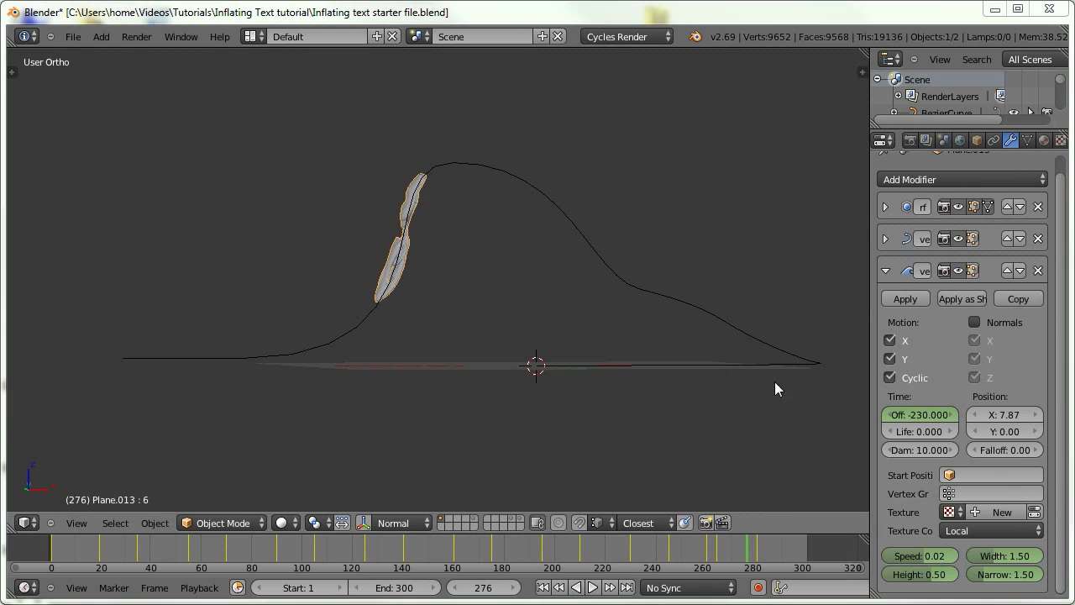
pyautogui.moveTo(704, 414); pyautogui.dragTo(708, 427, button='middle')
pyautogui.moveTo(714, 557); pyautogui.dragTo(715, 556)
pyautogui.click(717, 557)
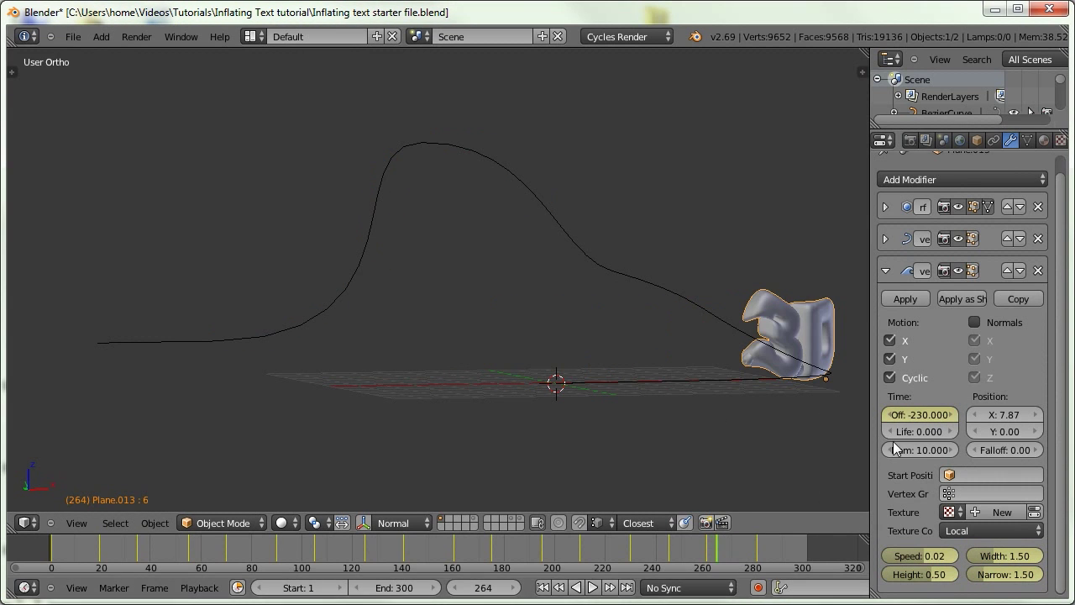
pyautogui.click(921, 415)
pyautogui.write('0')
pyautogui.press('Return')
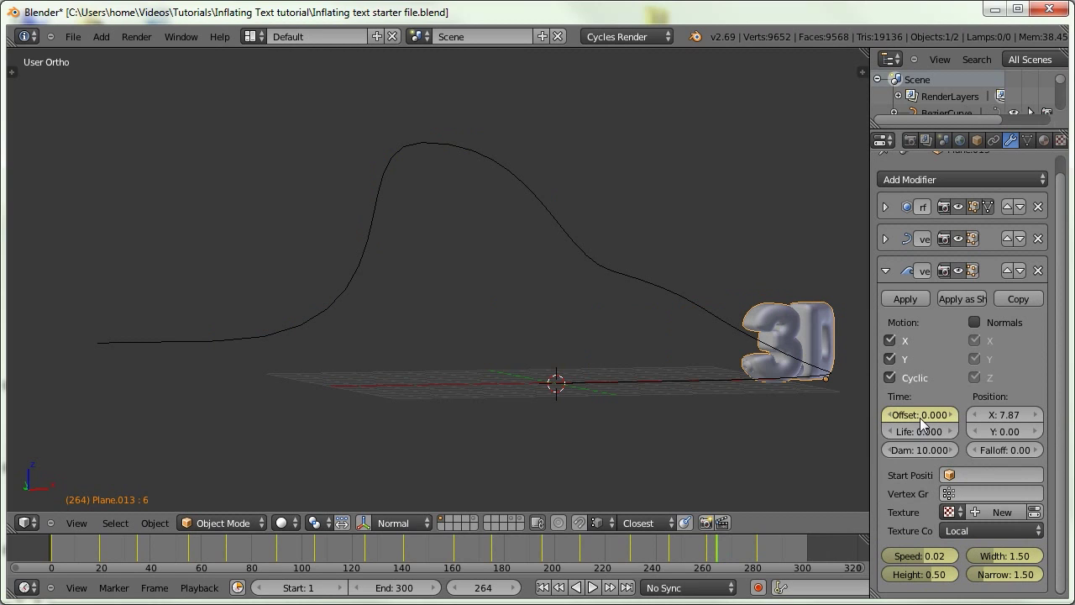
pyautogui.press('i')
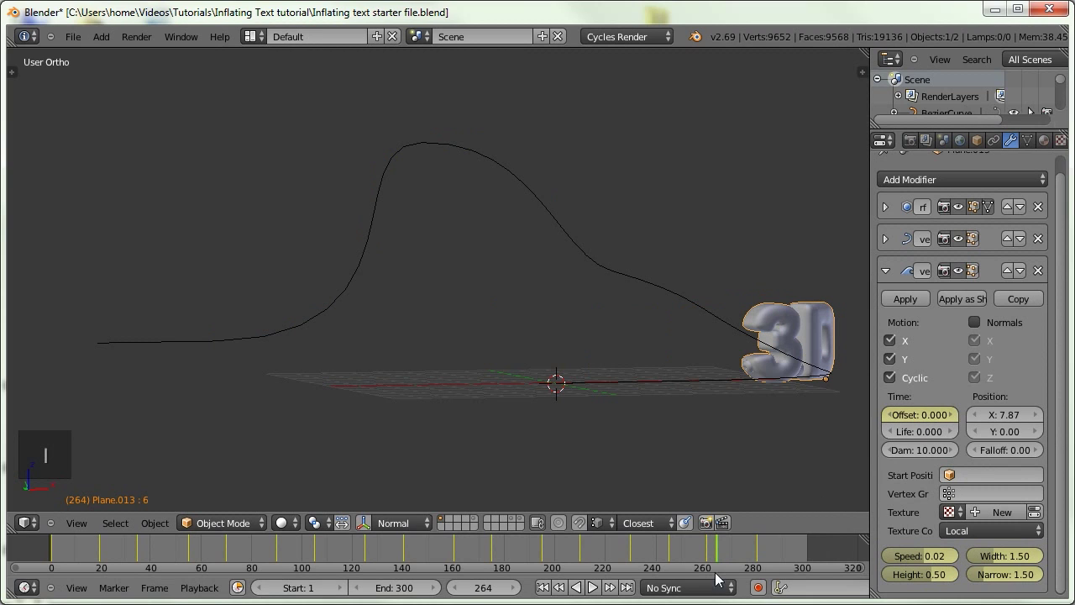
# At frame 278, set the Wave modifier's time Offset to -230 and keyframe it.
pyautogui.moveTo(720, 557); pyautogui.dragTo(753, 557)
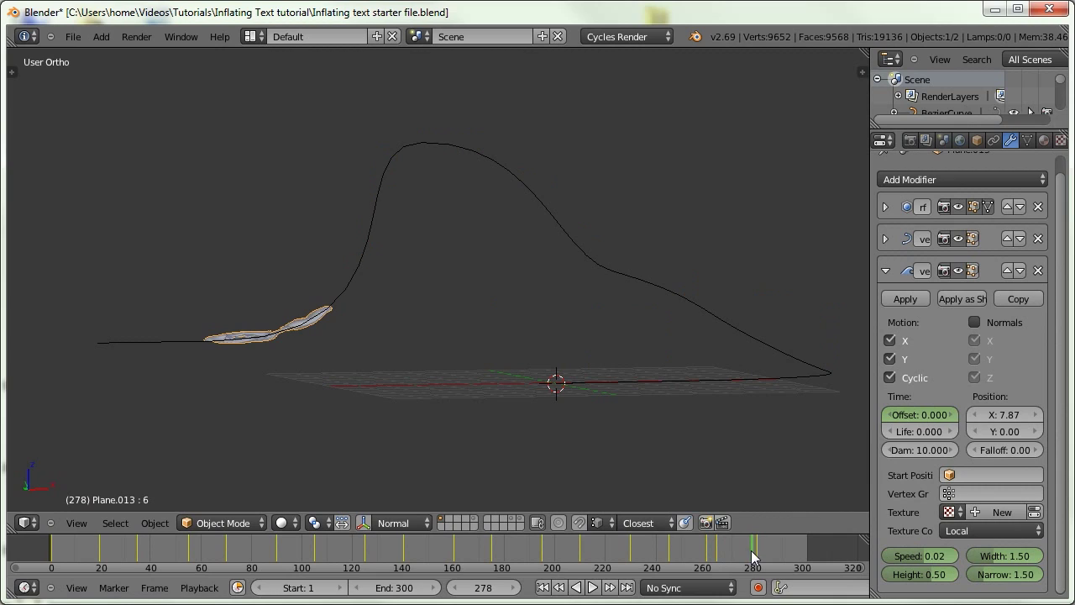
pyautogui.click(921, 416)
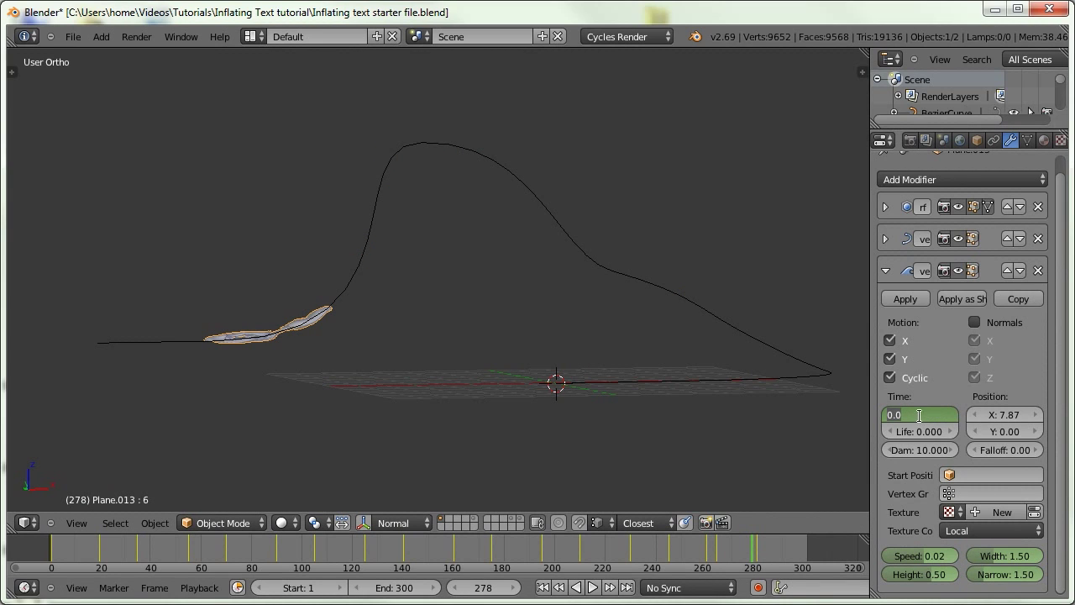
pyautogui.write('-230')
pyautogui.press('Return')
pyautogui.press('i')
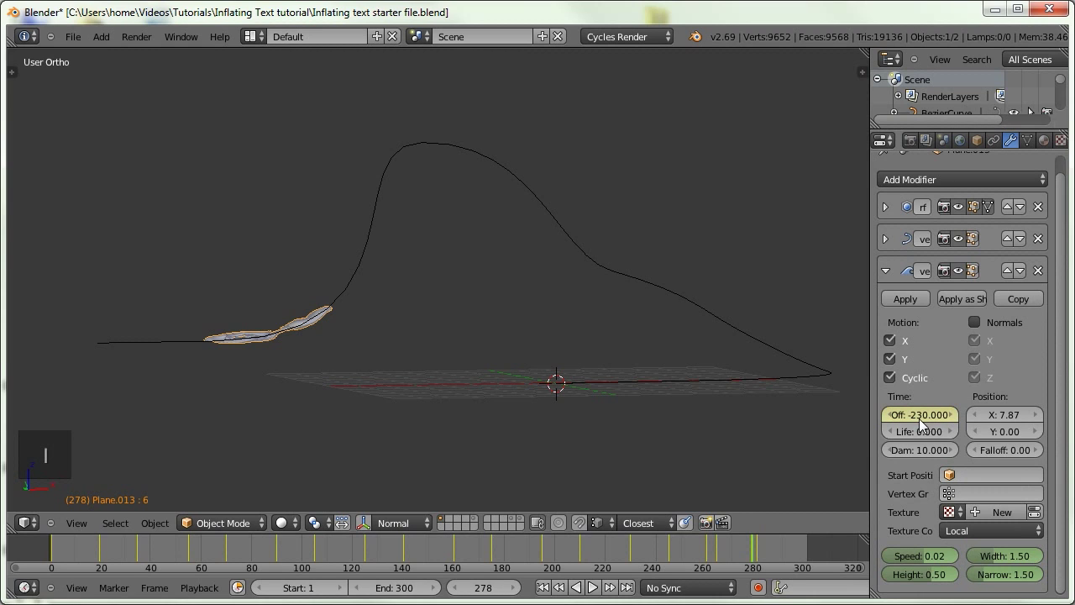
# Move the Wave modifier above the Curve modifier in the stack and scrub the flight frames to check the flapping.
pyautogui.click(743, 559)
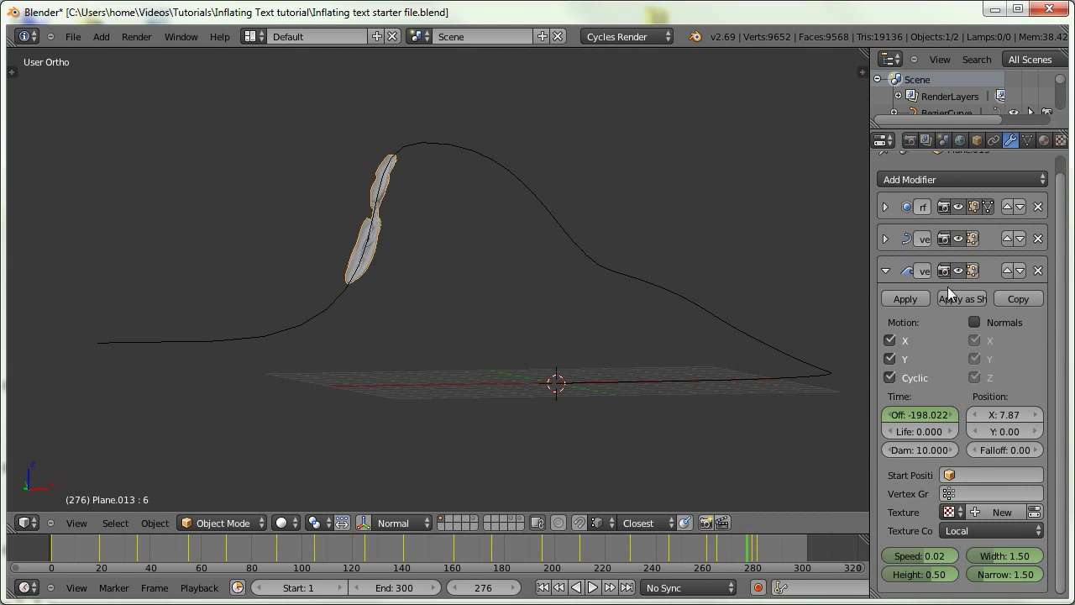
pyautogui.click(1008, 270)
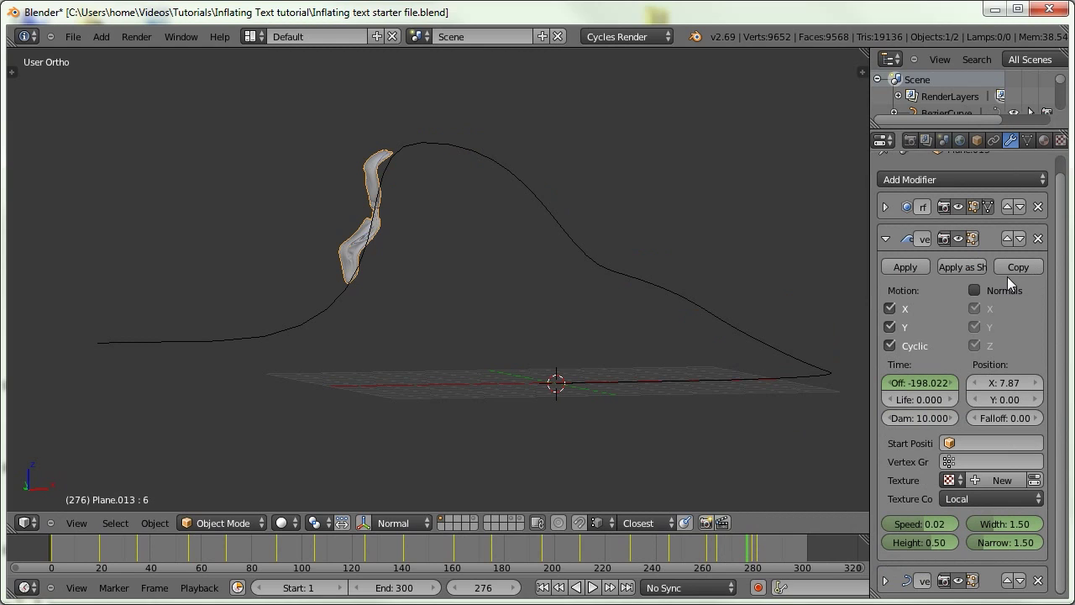
pyautogui.click(884, 239)
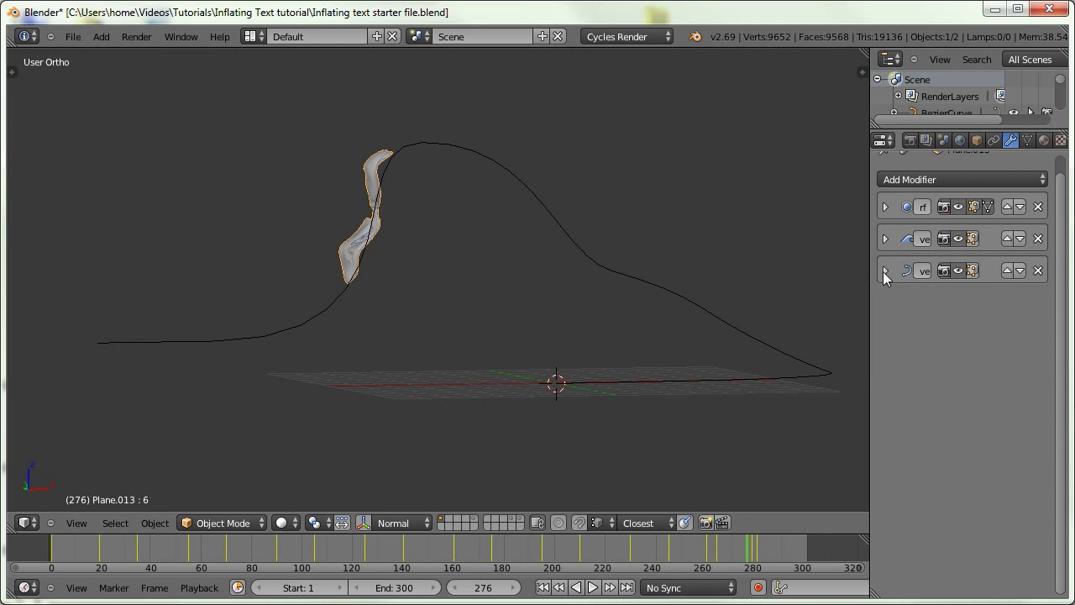
pyautogui.click(888, 239)
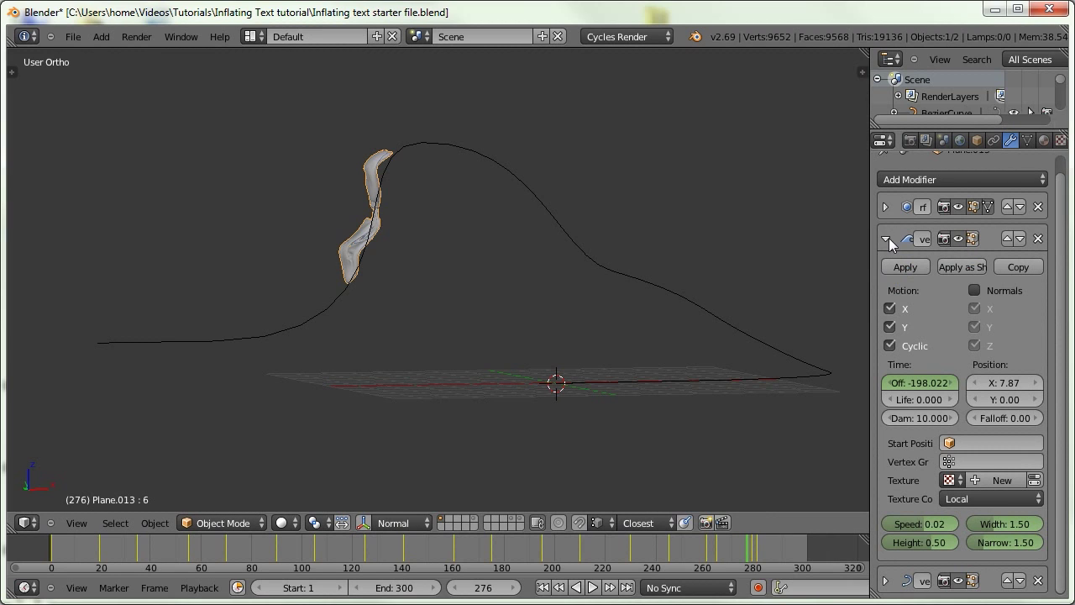
pyautogui.click(886, 239)
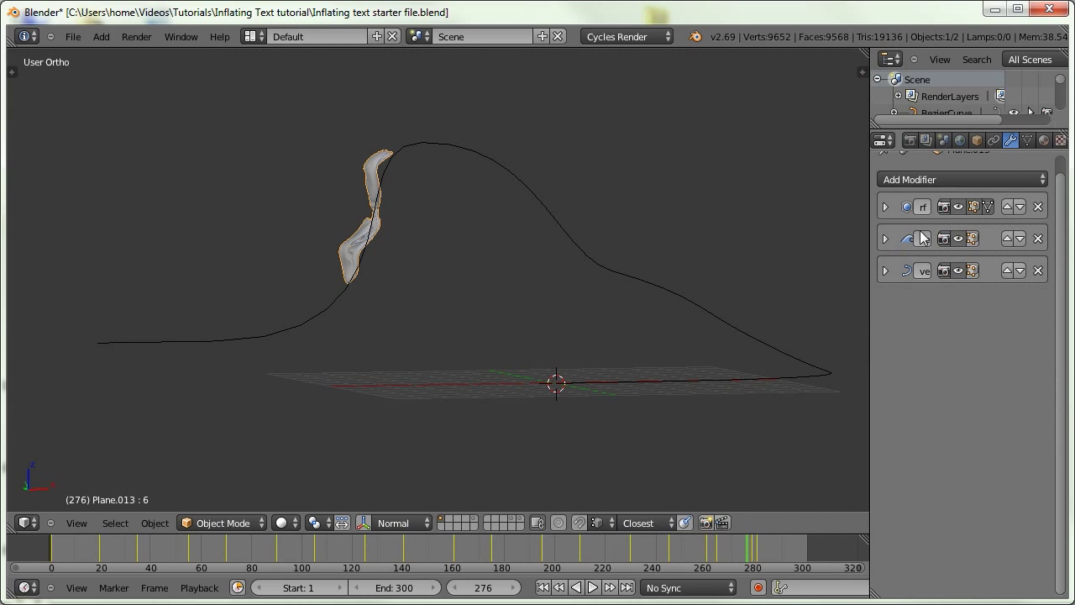
pyautogui.moveTo(750, 556)
pyautogui.mouseDown()
pyautogui.moveTo(729, 554)
pyautogui.moveTo(742, 555)
pyautogui.mouseUp()
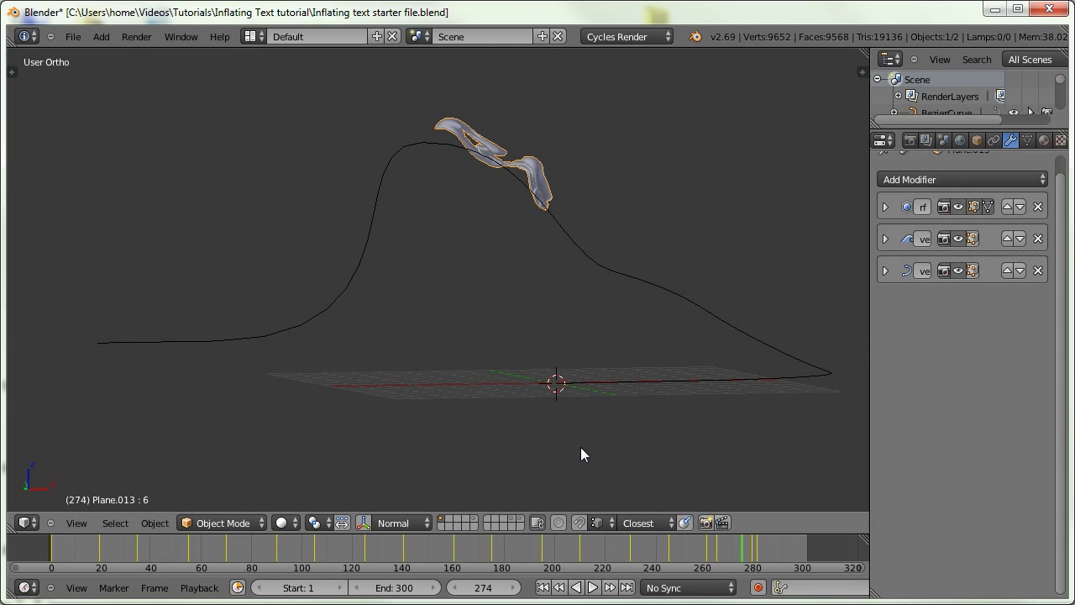
pyautogui.moveTo(668, 551); pyautogui.dragTo(764, 552)
# Keyframe the Wave modifier's Speed, Height, Width and Narrowness at frame 278.
pyautogui.click(885, 239)
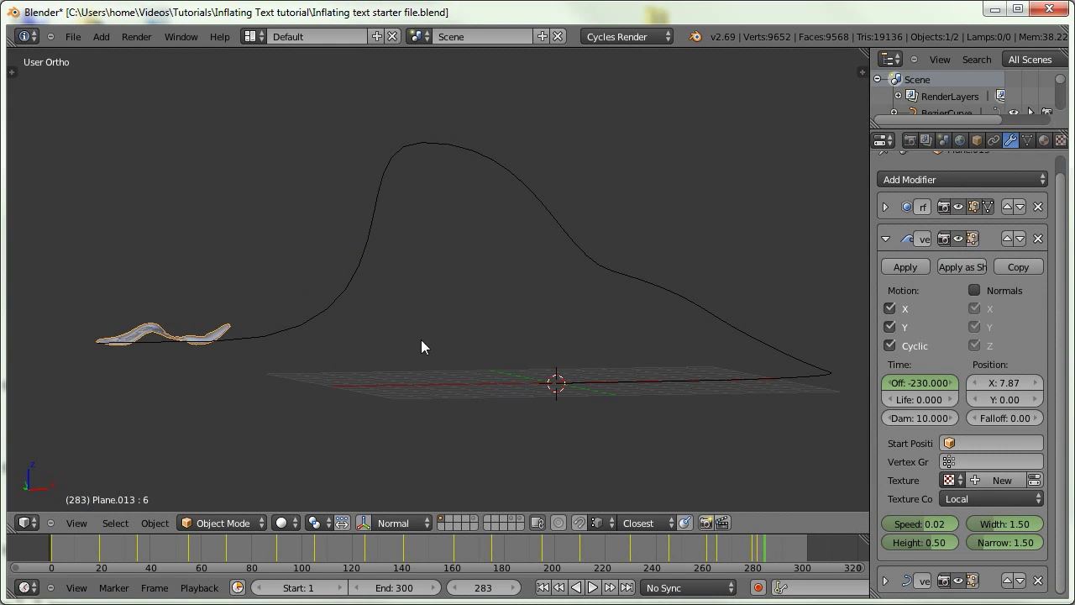
pyautogui.press('Left')
pyautogui.press('Left')
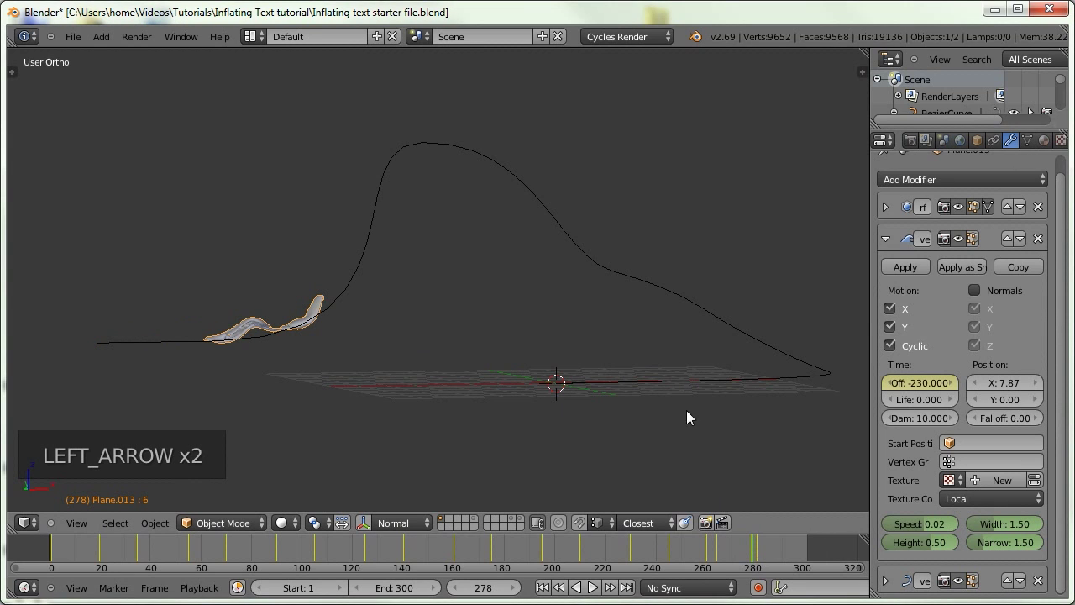
pyautogui.scroll(-1, 898, 504)
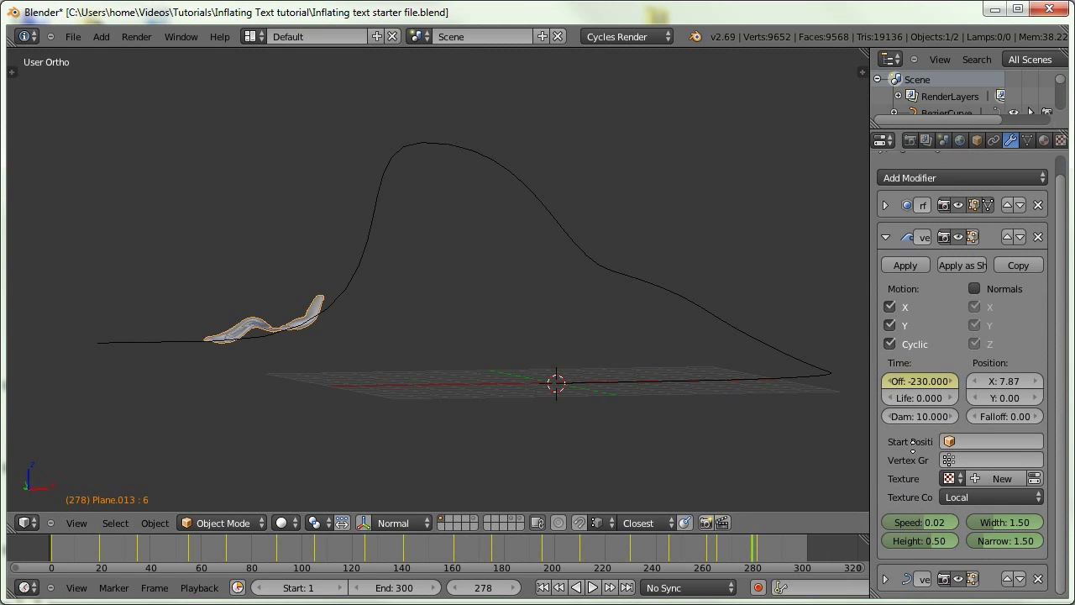
pyautogui.press('i')
pyautogui.press('i')
pyautogui.press('i')
pyautogui.press('i')
# At frame 280, set the Wave modifier's Speed, Height, Width and Narrowness to 0 and keyframe them.
pyautogui.press('Right')
pyautogui.press('Right')
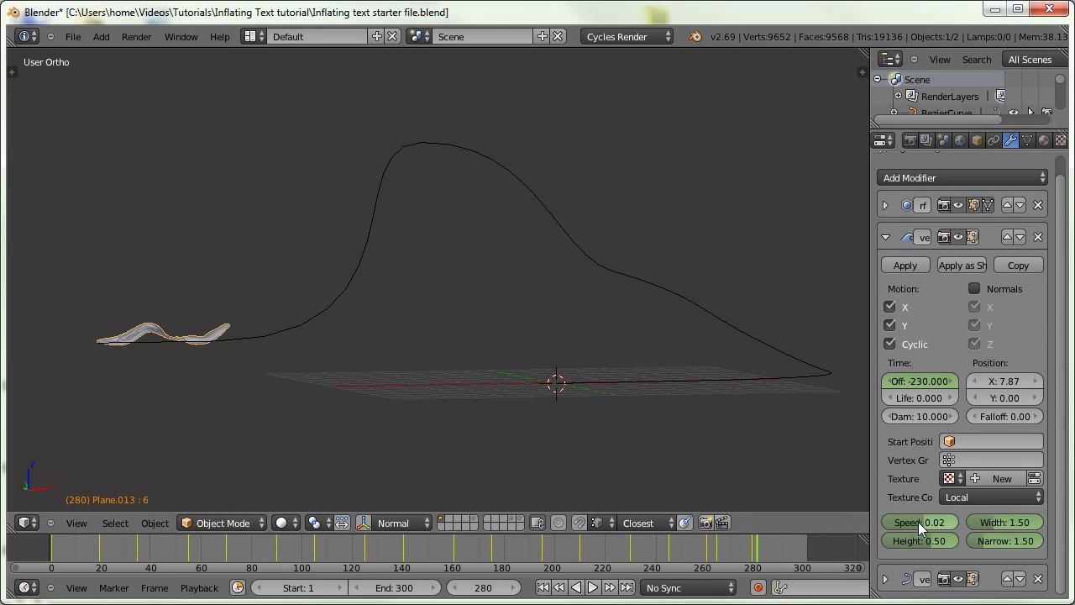
pyautogui.moveTo(918, 522); pyautogui.dragTo(943, 526)
pyautogui.press('KP_0')
pyautogui.press('KP_Enter')
pyautogui.write('0')
pyautogui.press('KP_Enter')
pyautogui.moveTo(943, 540); pyautogui.dragTo(894, 541)
pyautogui.moveTo(1003, 542); pyautogui.dragTo(1028, 543)
pyautogui.press('KP_Enter')
pyautogui.write('0')
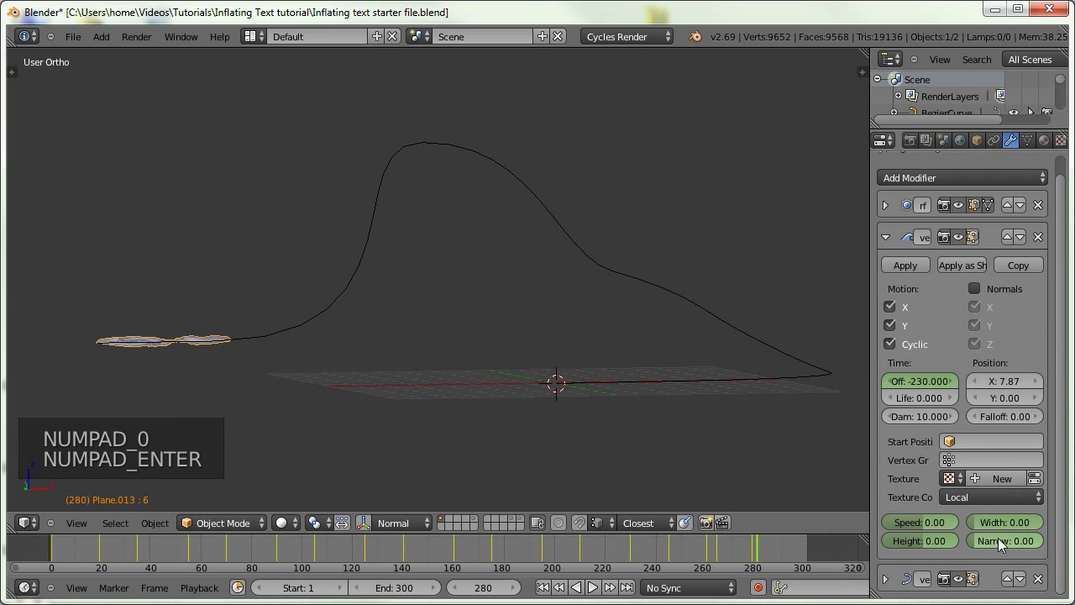
pyautogui.write('ii')
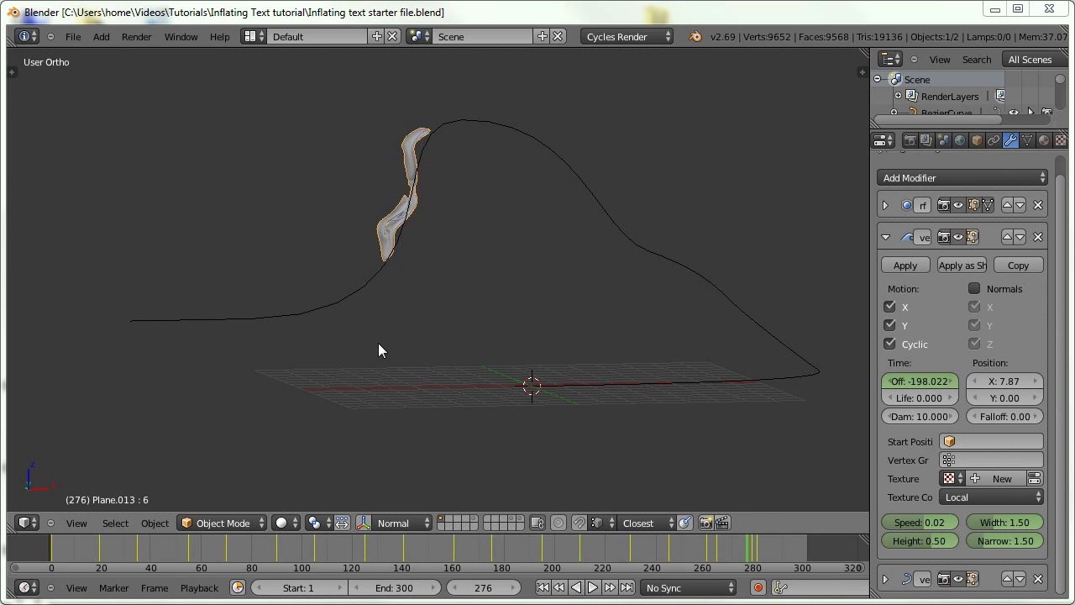
# Go back to frame 241 and show the layer with the backdrop and light planes together with the text.
pyautogui.moveTo(753, 564); pyautogui.dragTo(659, 571)
pyautogui.moveTo(553, 378); pyautogui.dragTo(389, 420, button='middle')
pyautogui.moveTo(396, 370); pyautogui.dragTo(423, 393, button='middle')
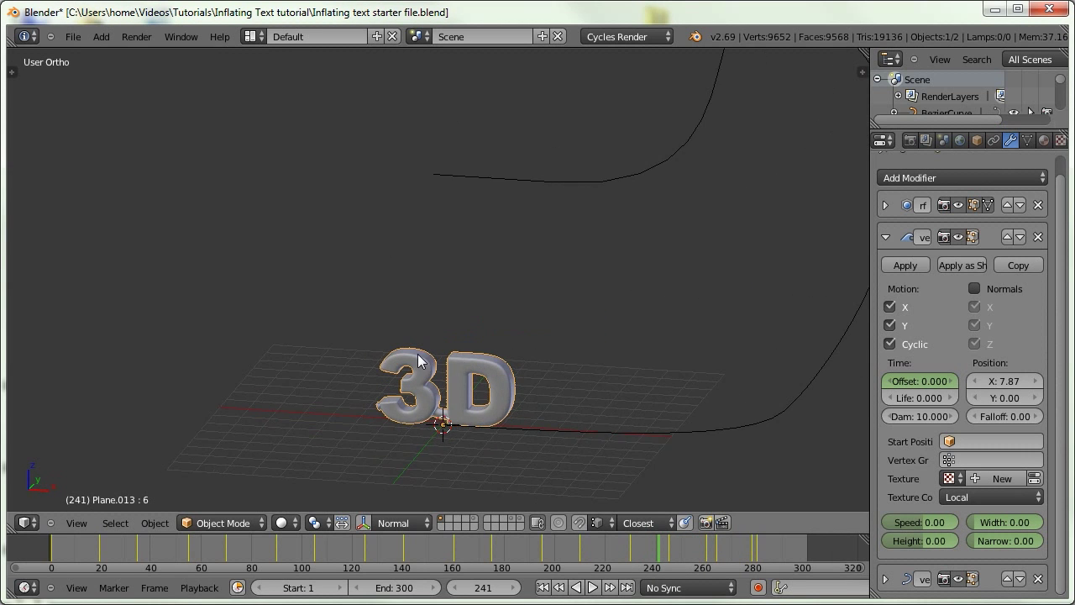
pyautogui.scroll(1, 423, 365)
pyautogui.keyDown('shift'); pyautogui.click(475, 525); pyautogui.keyUp('shift')
pyautogui.moveTo(466, 443); pyautogui.dragTo(165, 406, button='middle')
# Examine the studio setup by selecting the light planes and checking the type, color and strength of their surface material.
pyautogui.rightClick(468, 256)
pyautogui.press('Tab')
pyautogui.moveTo(571, 223); pyautogui.dragTo(388, 302, button='middle')
pyautogui.press('Tab')
pyautogui.rightClick(216, 289)
pyautogui.click(1043, 141)
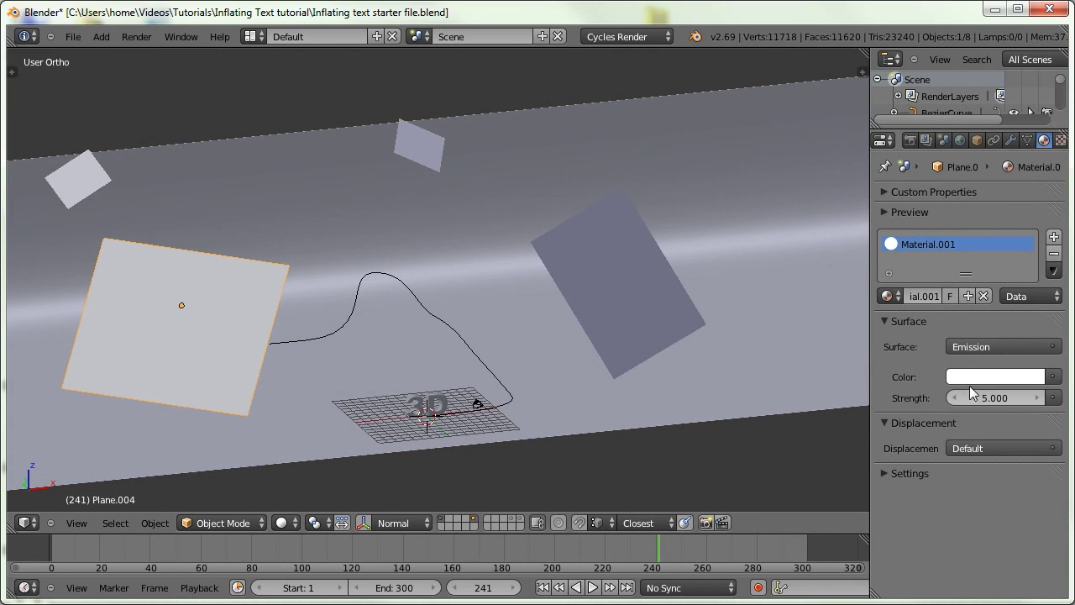
pyautogui.rightClick(609, 286)
pyautogui.rightClick(428, 165)
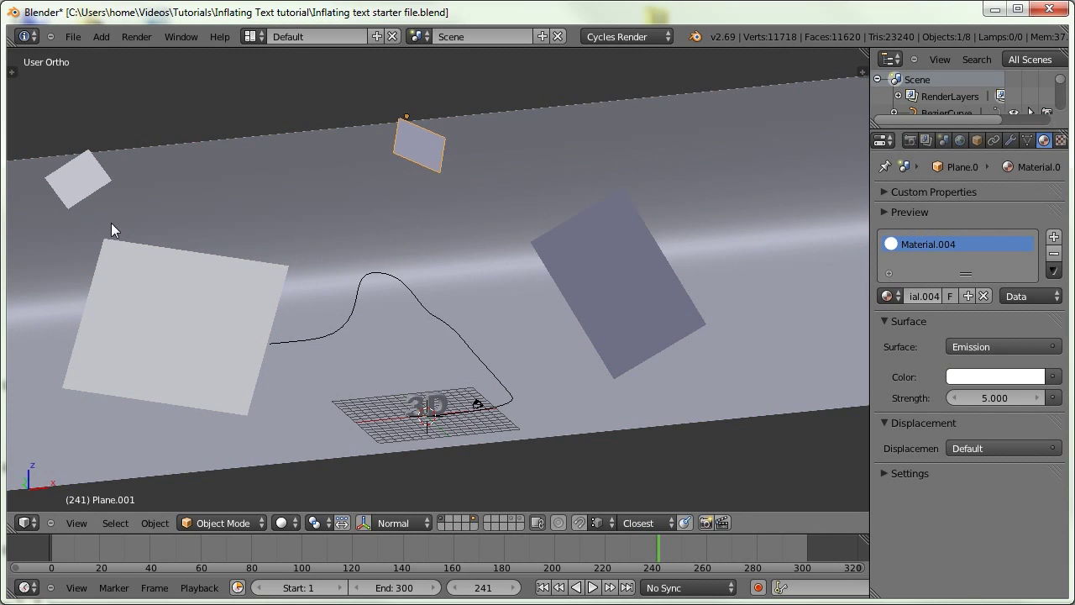
pyautogui.moveTo(168, 203); pyautogui.dragTo(153, 225, button='middle')
pyautogui.moveTo(447, 277); pyautogui.dragTo(422, 283, button='middle')
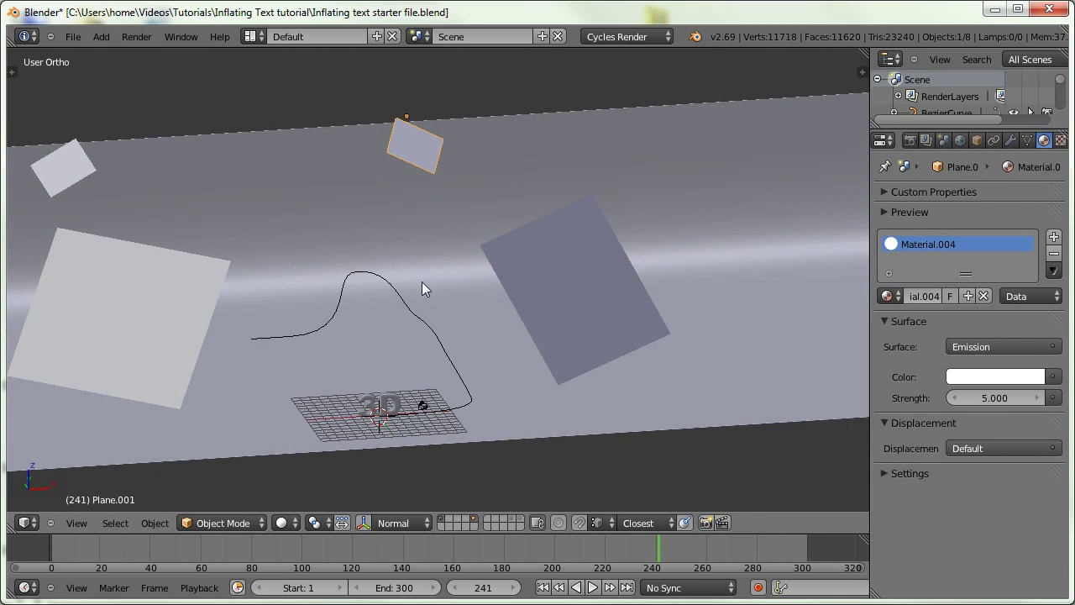
# Select the large curved backdrop plane and check its surface material settings.
pyautogui.rightClick(579, 157)
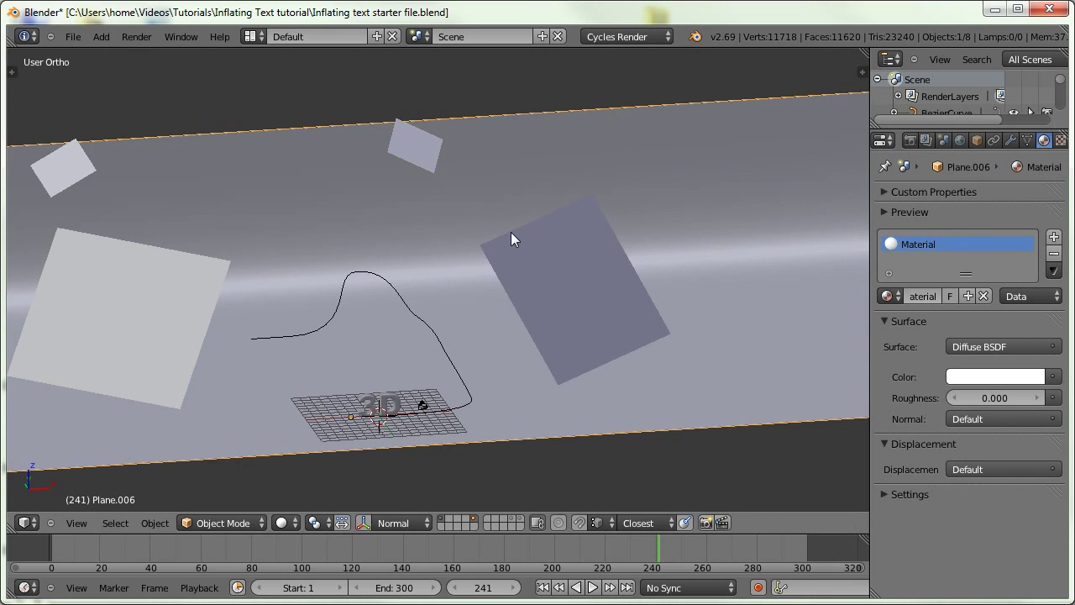
pyautogui.scroll(5, 511, 232)
pyautogui.moveTo(484, 404); pyautogui.dragTo(425, 297, button='middle')
pyautogui.scroll(2, 425, 297)
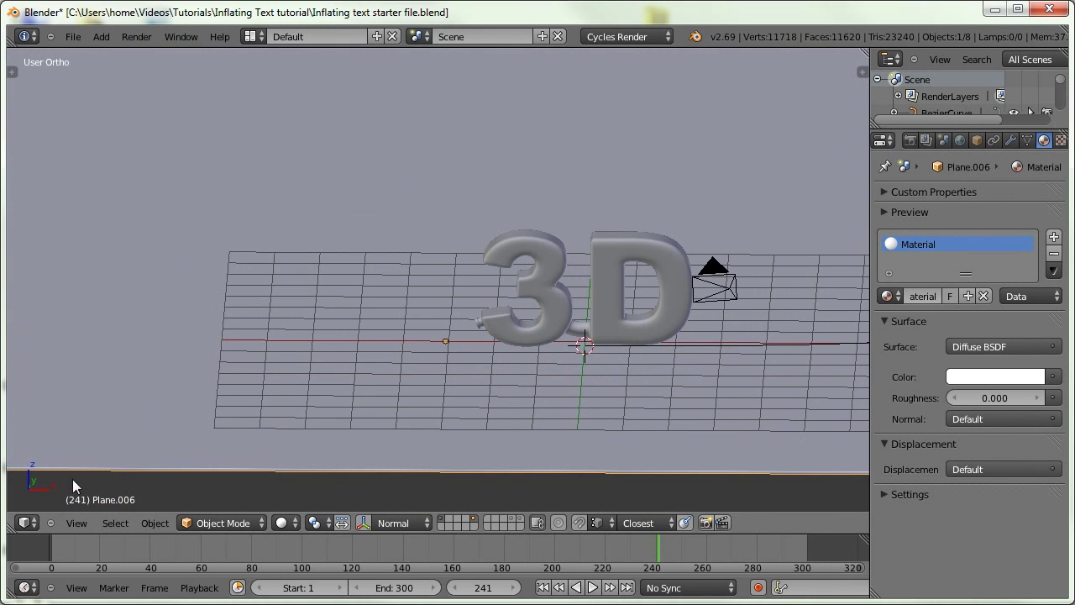
# Split the 3D view, turn one half into a Node Editor and create a new material for the 3D text.
pyautogui.moveTo(20, 534); pyautogui.dragTo(564, 403)
pyautogui.scroll(5, 666, 392)
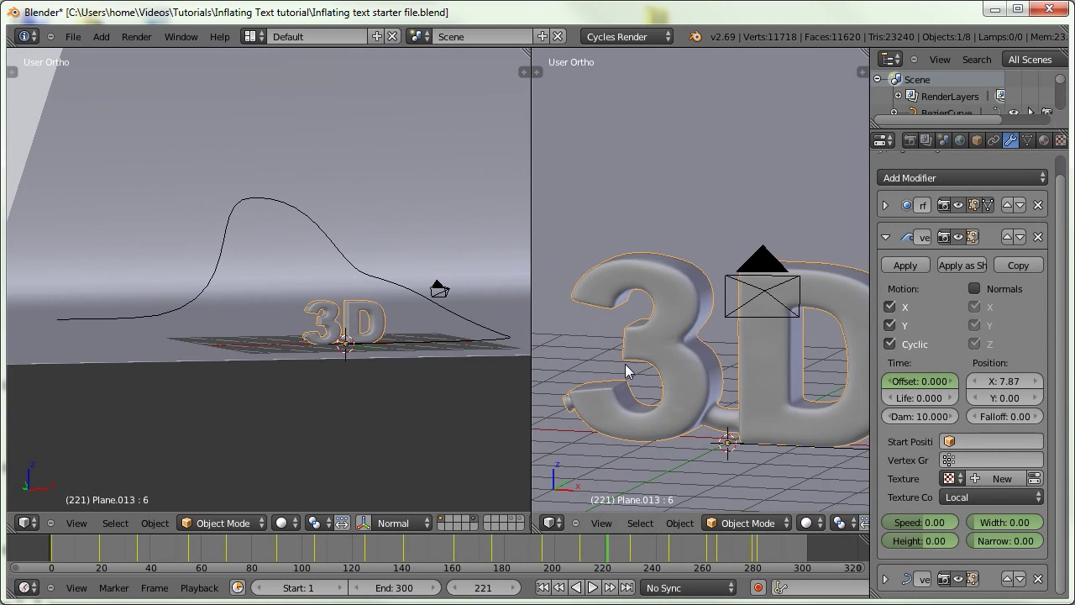
pyautogui.moveTo(626, 372); pyautogui.dragTo(665, 348, button='middle')
pyautogui.click(26, 523)
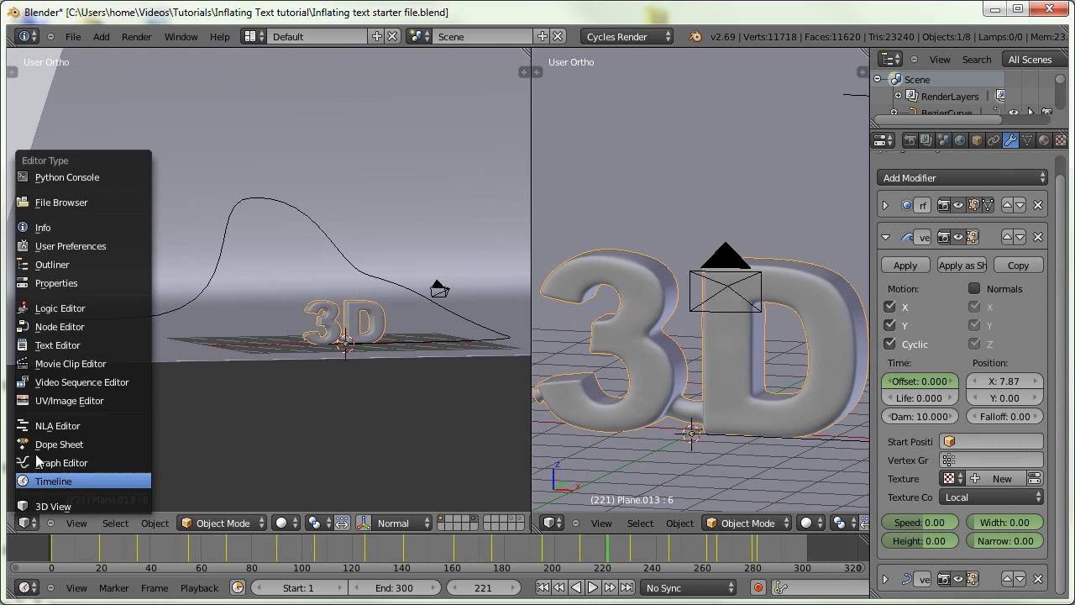
pyautogui.click(63, 327)
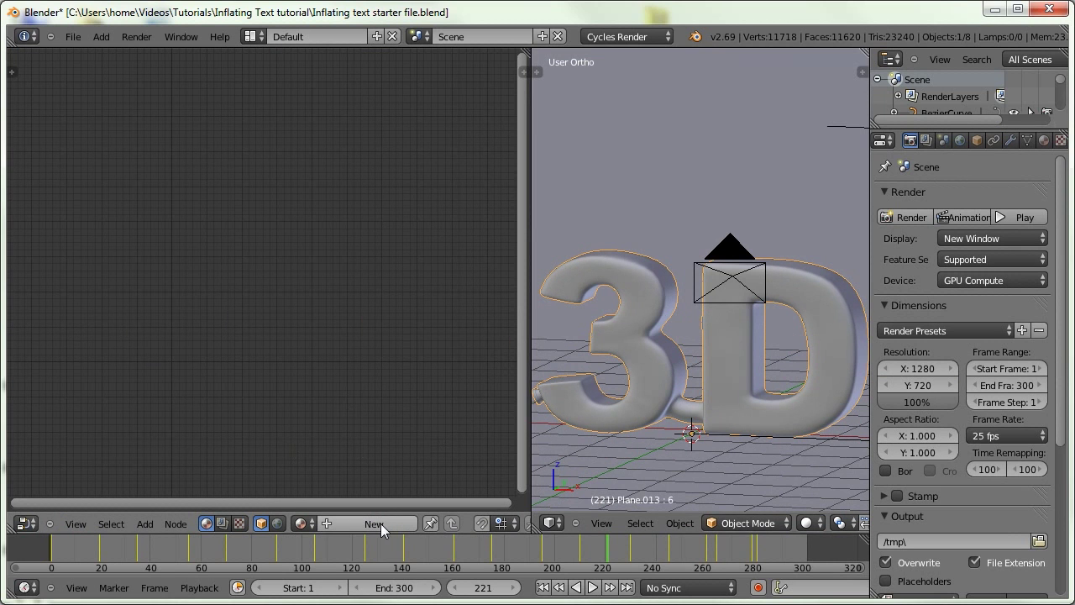
pyautogui.click(378, 524)
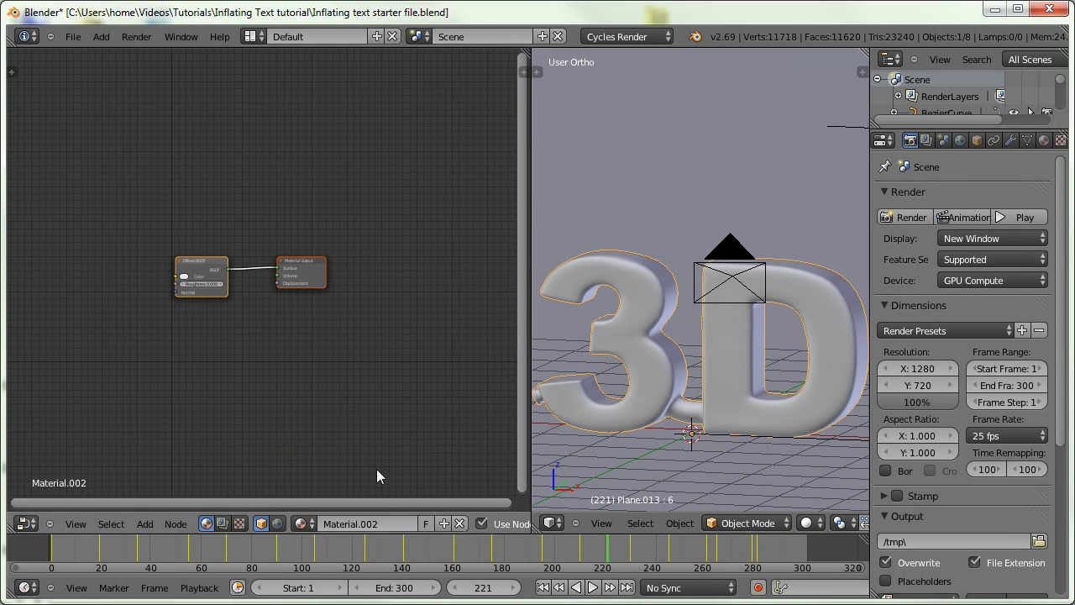
# Switch the remaining 3D view to Rendered shading and frame the material's nodes in the Node Editor.
pyautogui.click(807, 522)
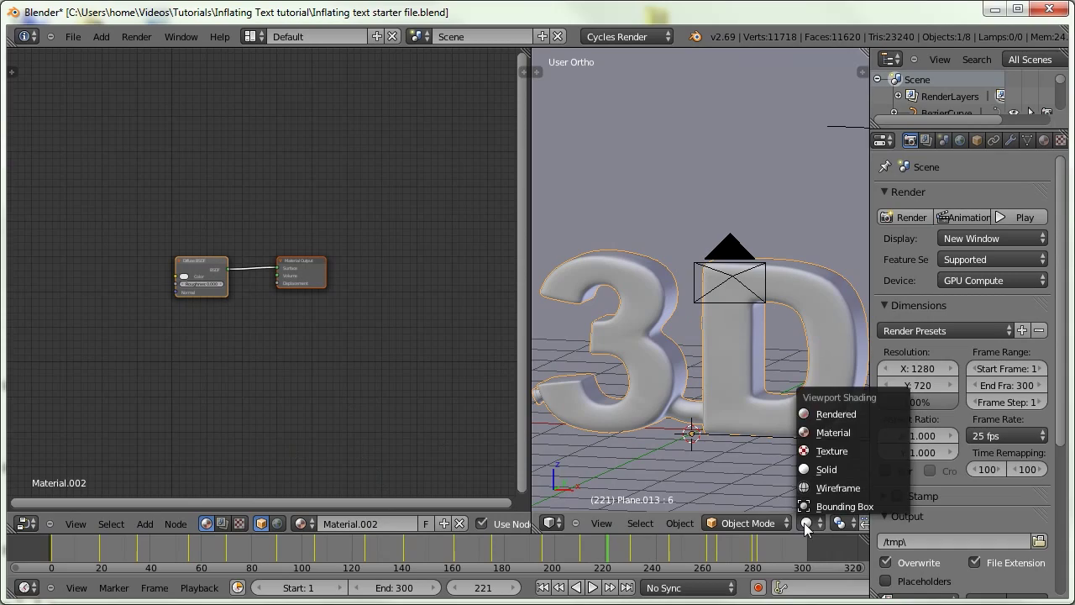
pyautogui.click(806, 414)
pyautogui.press('Home')
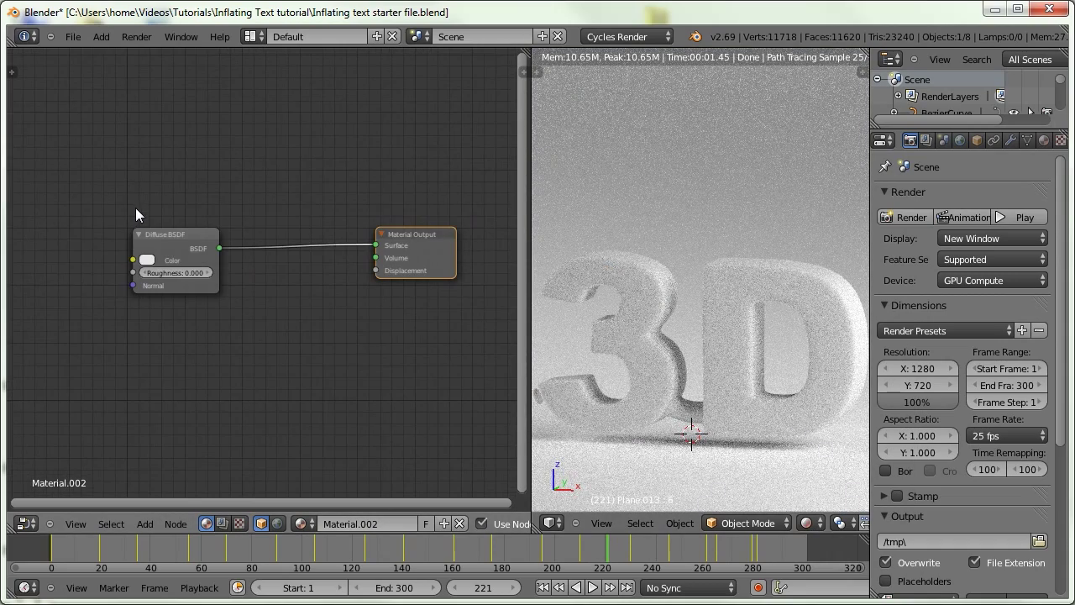
# Insert a Mix Shader node between the Diffuse BSDF and the Material Output.
pyautogui.hotkey('shift', 'a')
pyautogui.moveTo(162, 257)
pyautogui.click(254, 255)
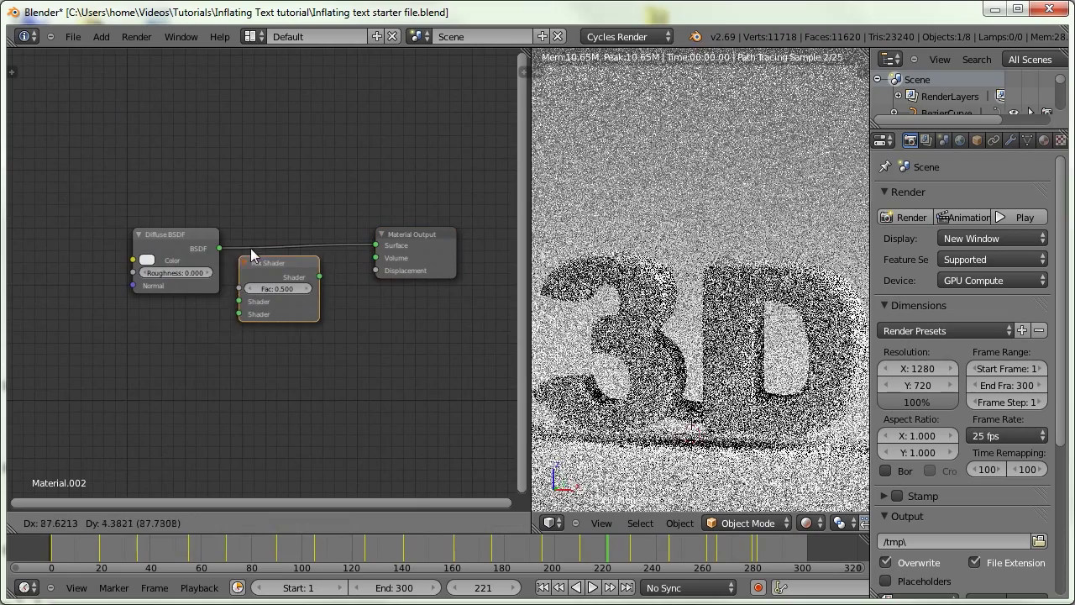
pyautogui.click(278, 237)
# Add a Transparent BSDF below the Diffuse BSDF and connect it to the Mix Shader's second Shader input.
pyautogui.moveTo(165, 233); pyautogui.dragTo(147, 194)
pyautogui.hotkey('shift', 'a')
pyautogui.moveTo(158, 317)
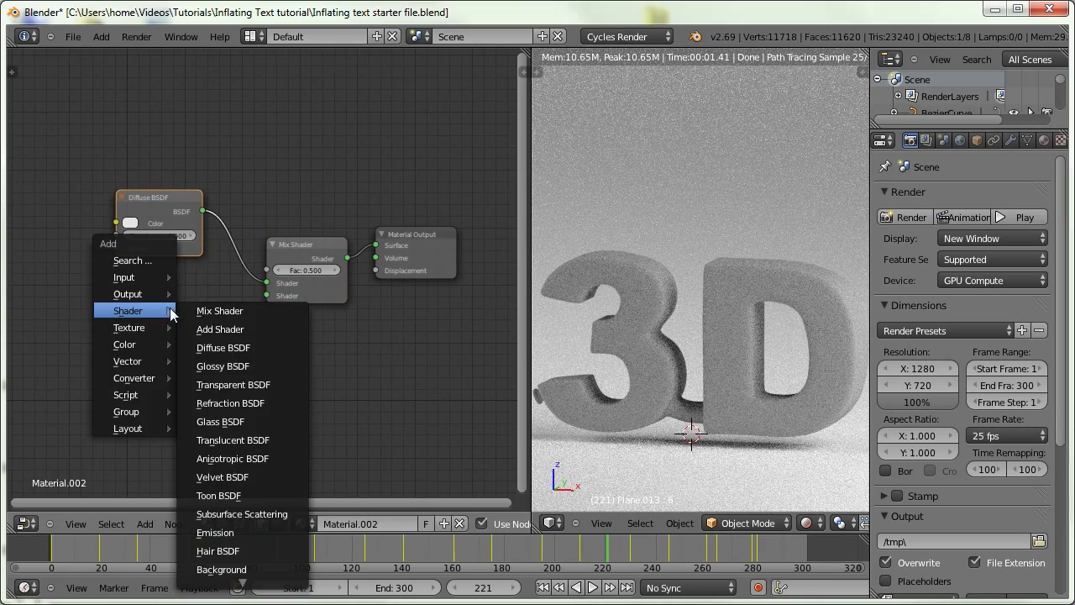
pyautogui.click(219, 384)
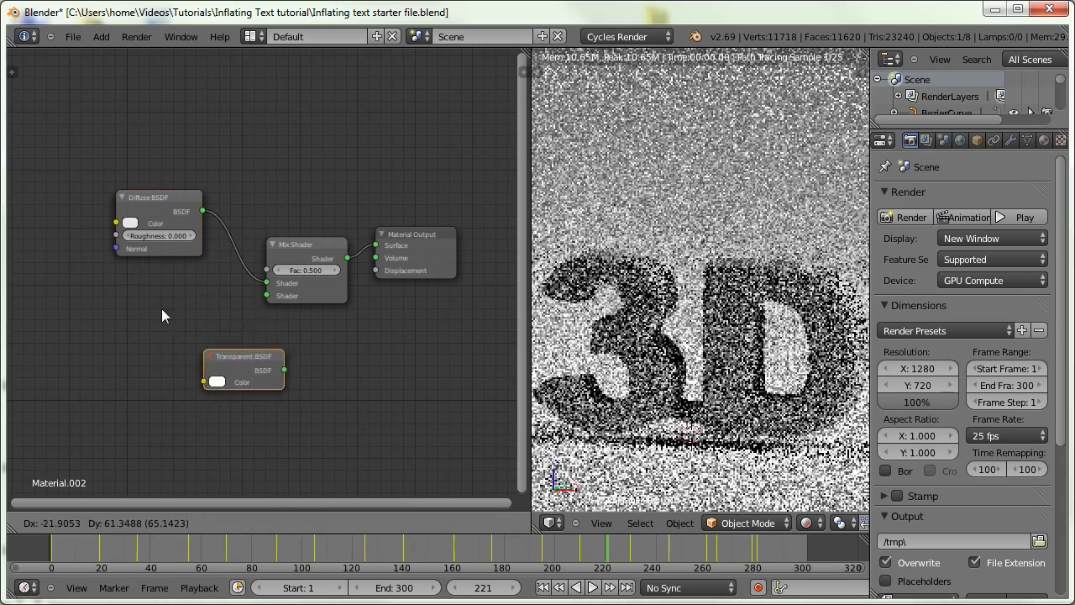
pyautogui.click(133, 317)
pyautogui.moveTo(199, 304); pyautogui.dragTo(265, 296)
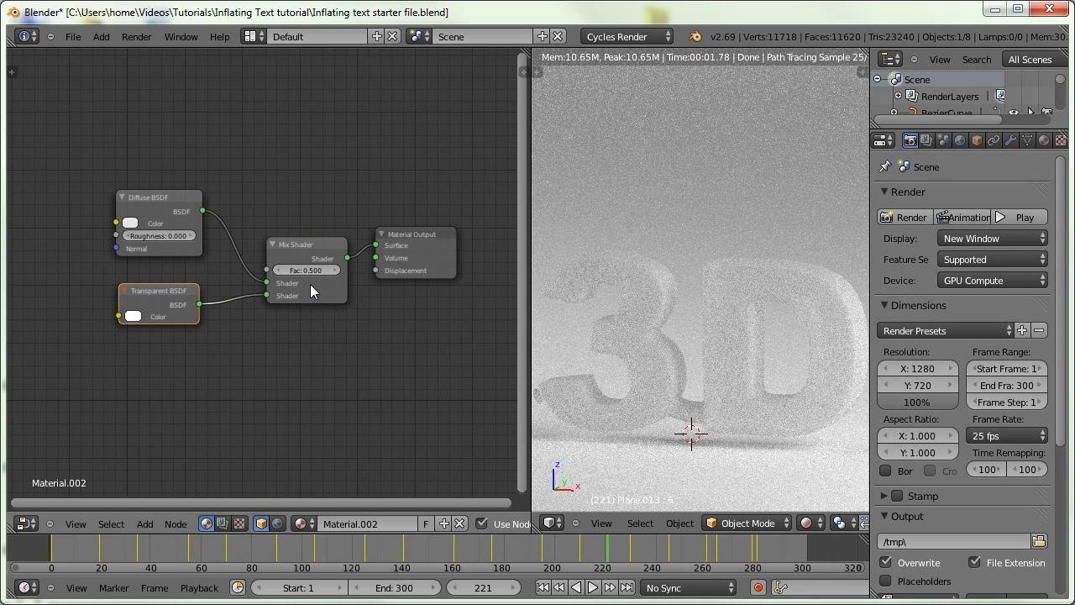
# Show the world nodes in the Node Editor and create a new world node setup.
pyautogui.click(277, 523)
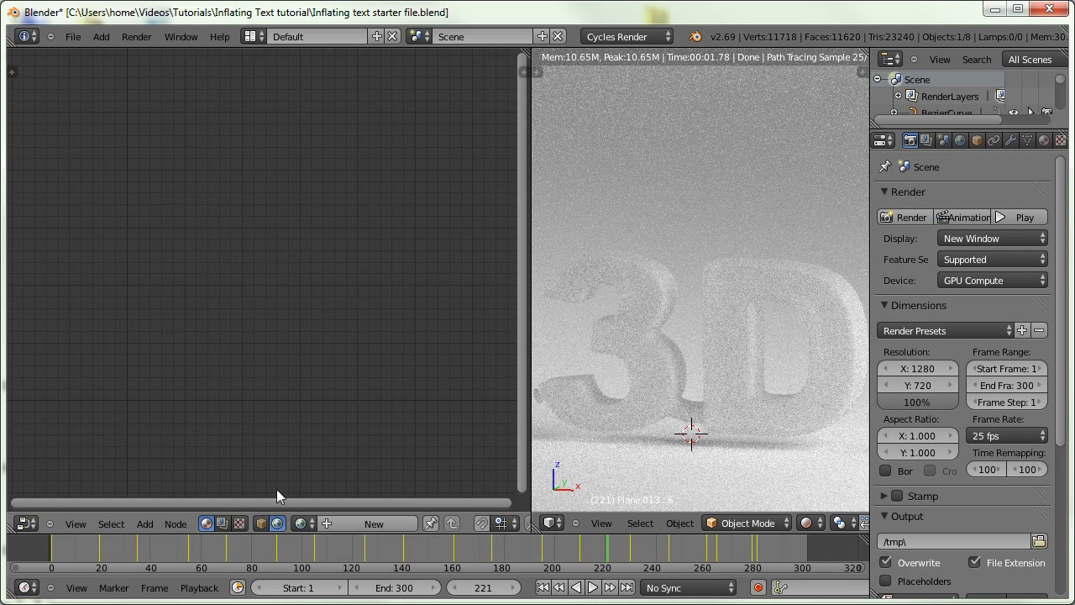
pyautogui.click(367, 525)
pyautogui.press('Home')
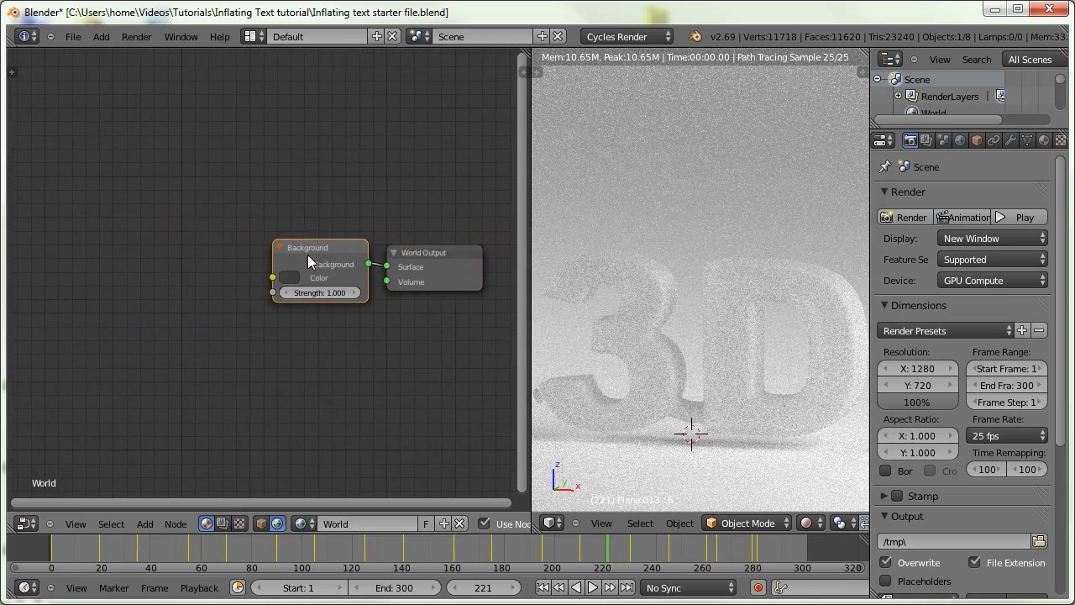
# Add an Environment Texture node in front of the world's Background node.
pyautogui.moveTo(76, 267); pyautogui.dragTo(165, 269, button='middle')
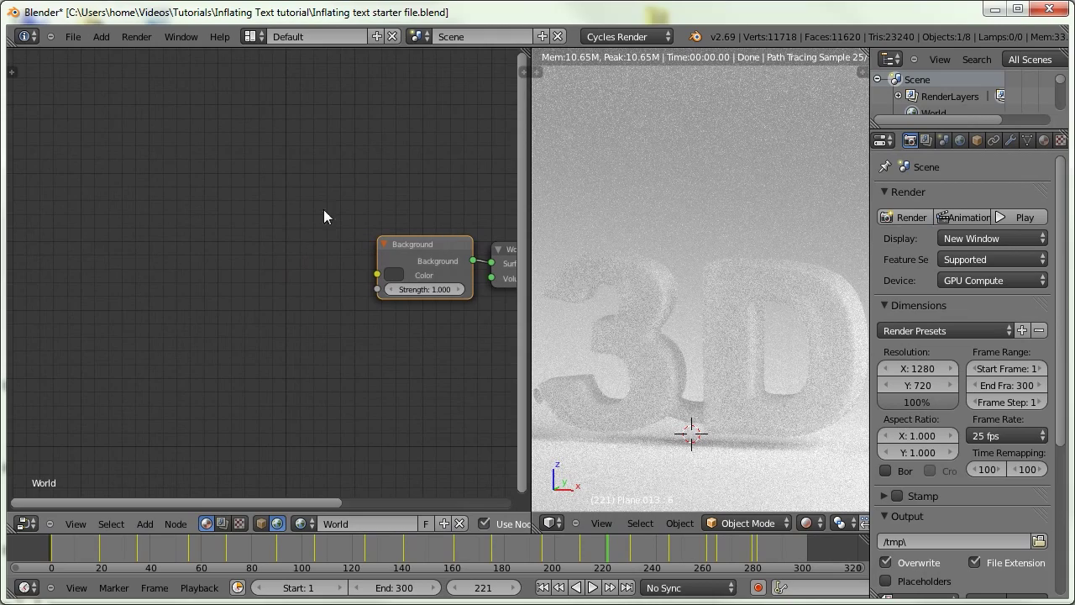
pyautogui.moveTo(188, 210); pyautogui.dragTo(141, 210, button='middle')
pyautogui.hotkey('shift', 'a')
pyautogui.moveTo(77, 224)
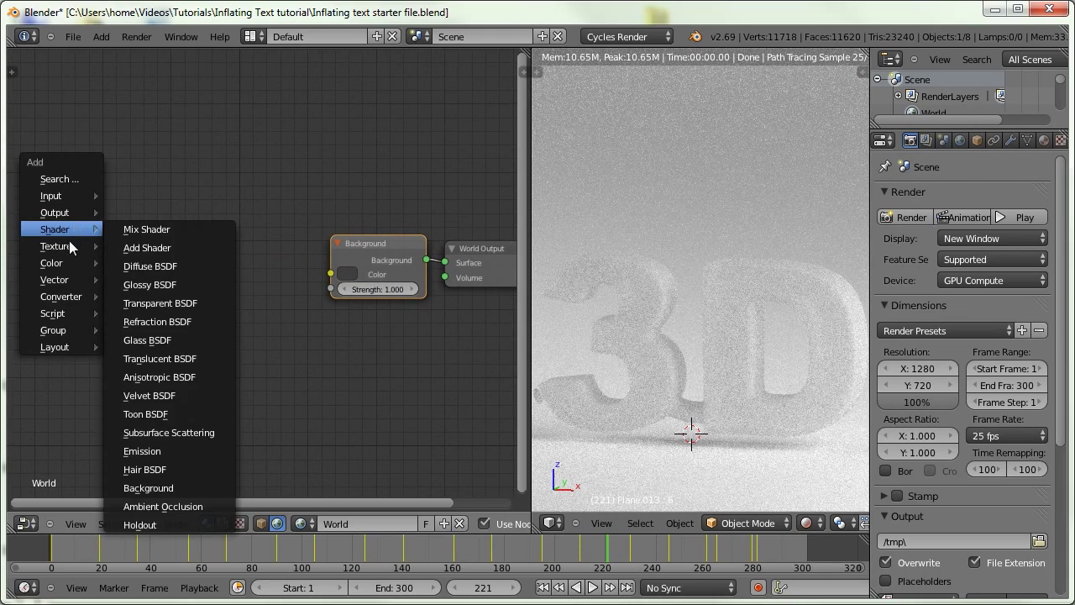
pyautogui.moveTo(72, 246)
pyautogui.click(136, 266)
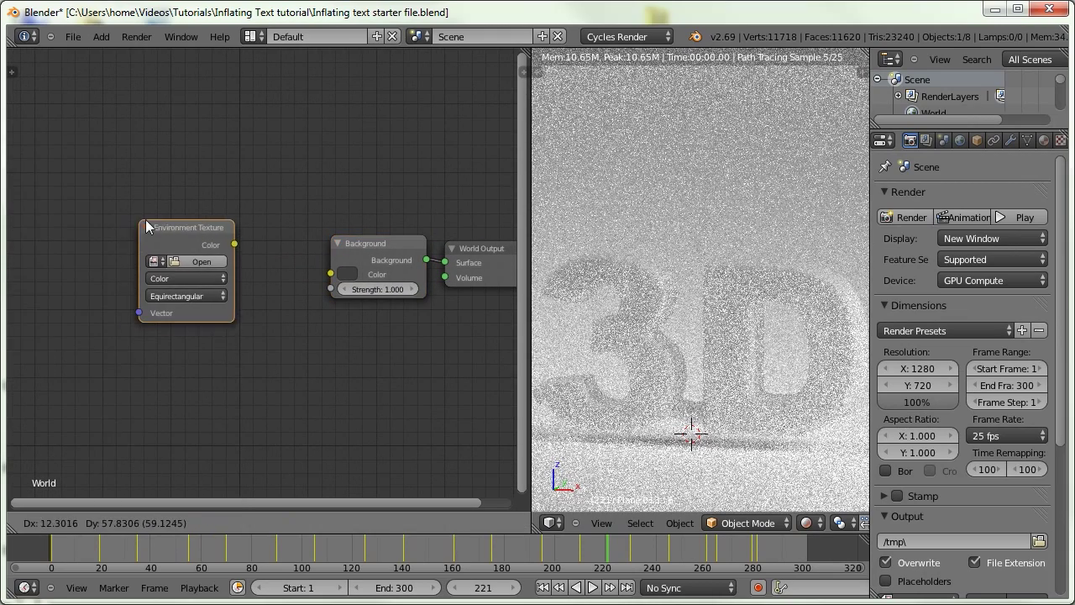
pyautogui.click(148, 220)
# Load uffizi_probe_blur.hdr from the HDRI probes folder into the Environment Texture and connect its Color to the Background's Color.
pyautogui.click(212, 262)
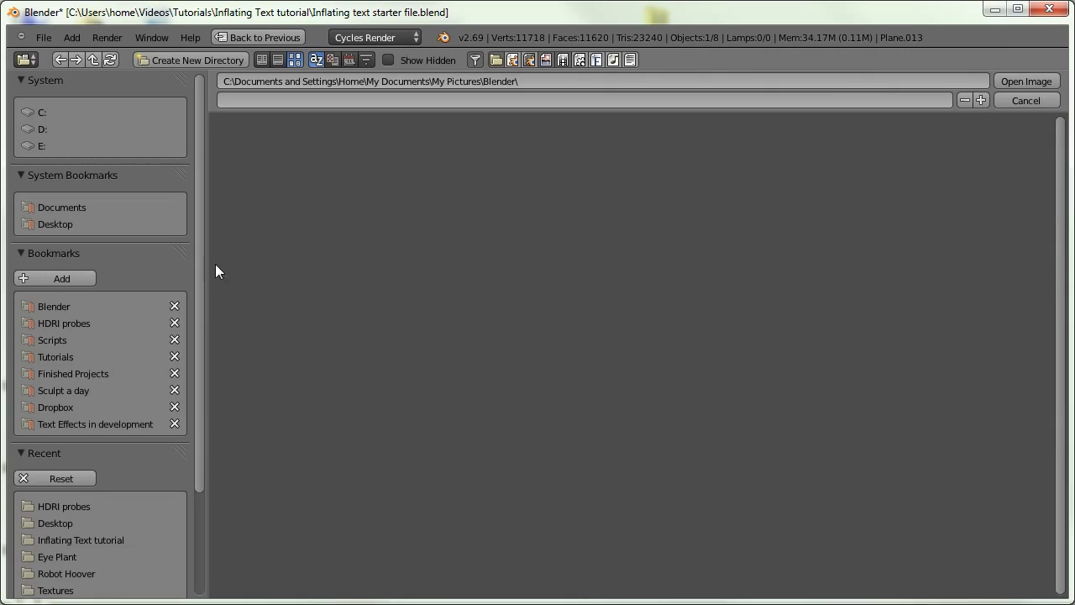
pyautogui.click(40, 324)
pyautogui.click(868, 371)
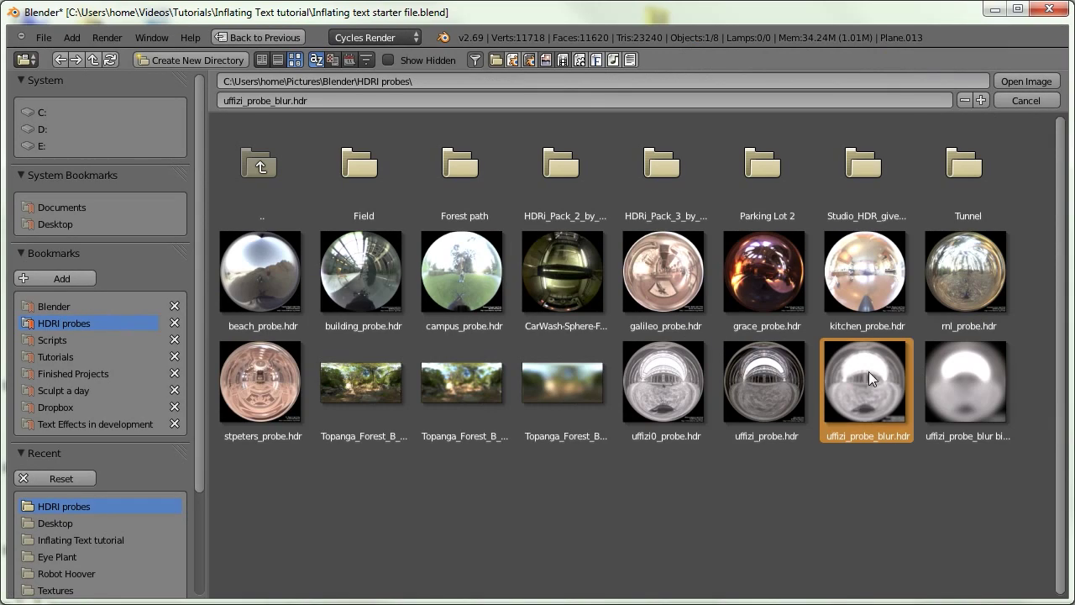
pyautogui.click(1026, 82)
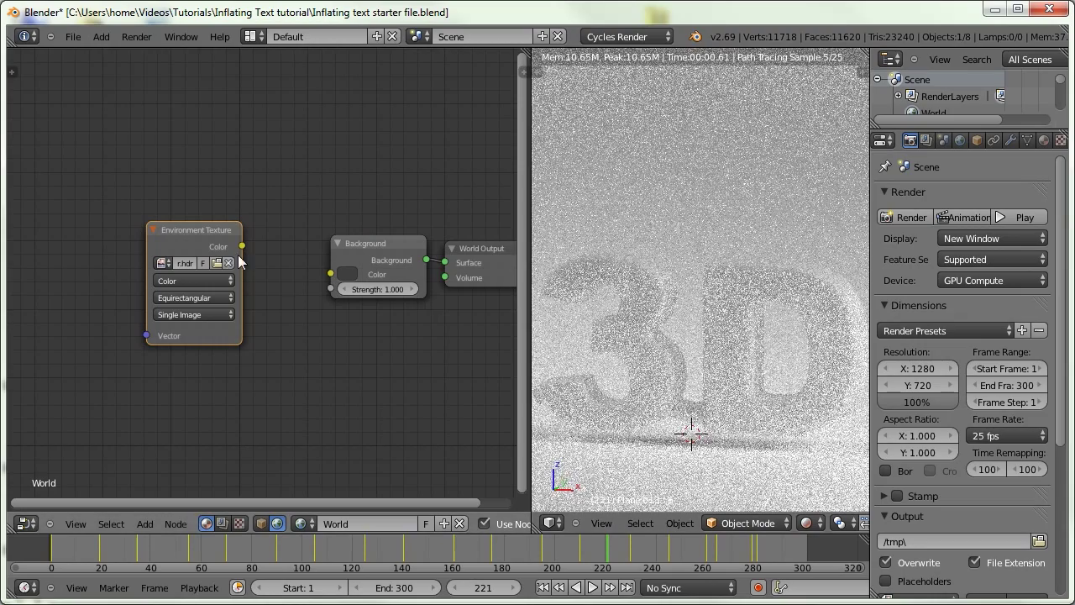
pyautogui.moveTo(327, 275); pyautogui.dragTo(329, 274)
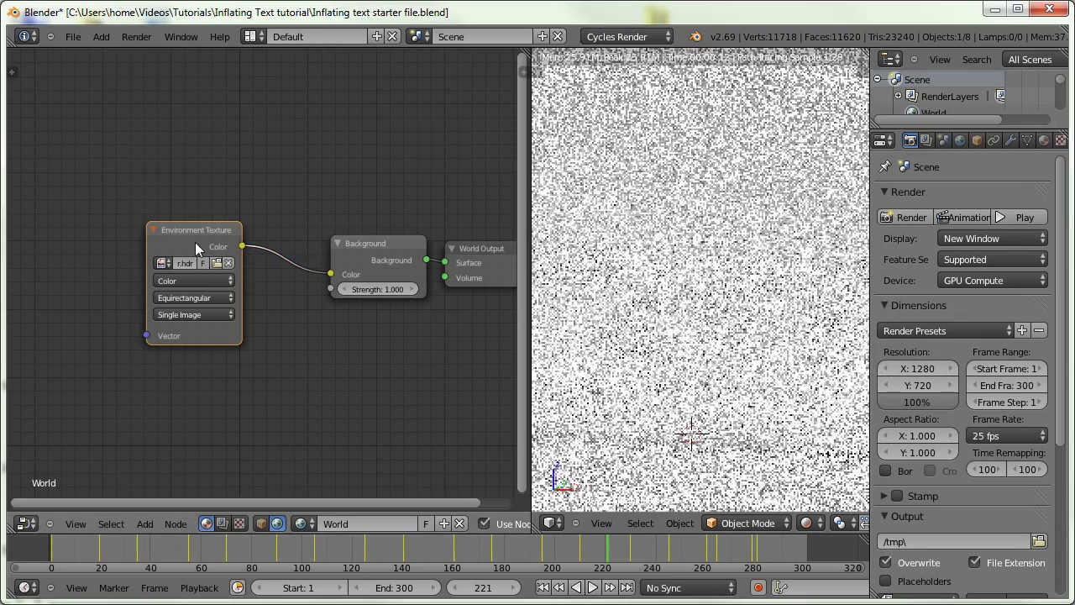
# Move the Environment Texture node farther from the Background node and set the Background's Strength to 0.2.
pyautogui.moveTo(157, 238); pyautogui.dragTo(69, 225)
pyautogui.click(383, 292)
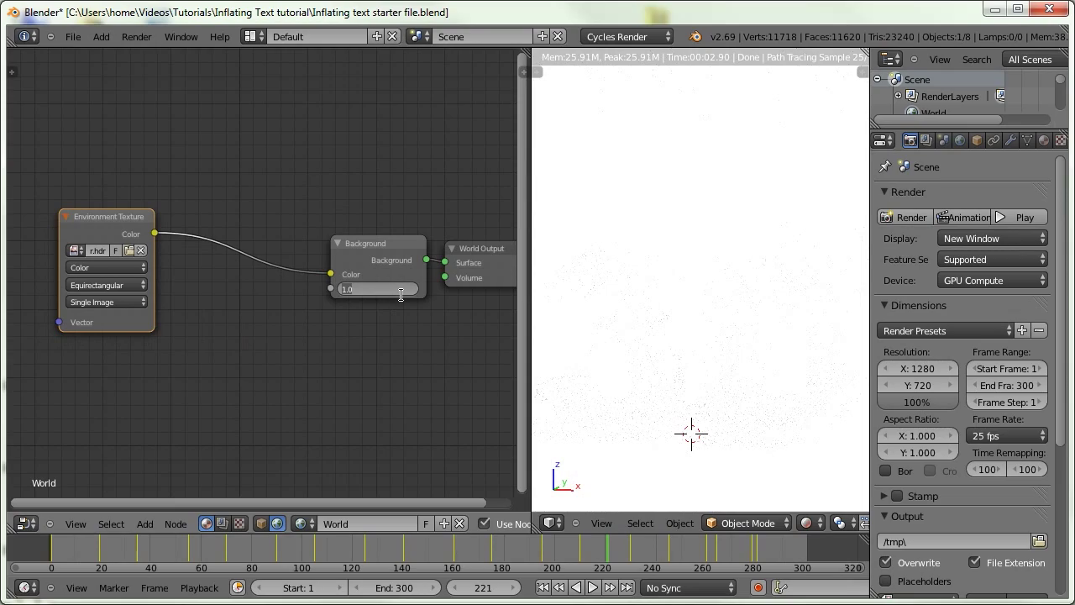
pyautogui.press('Return')
# Insert an RGB Curves node between the Environment Texture and the Background node.
pyautogui.moveTo(75, 231); pyautogui.dragTo(23, 240)
pyautogui.hotkey('shift', 'a')
pyautogui.moveTo(193, 292)
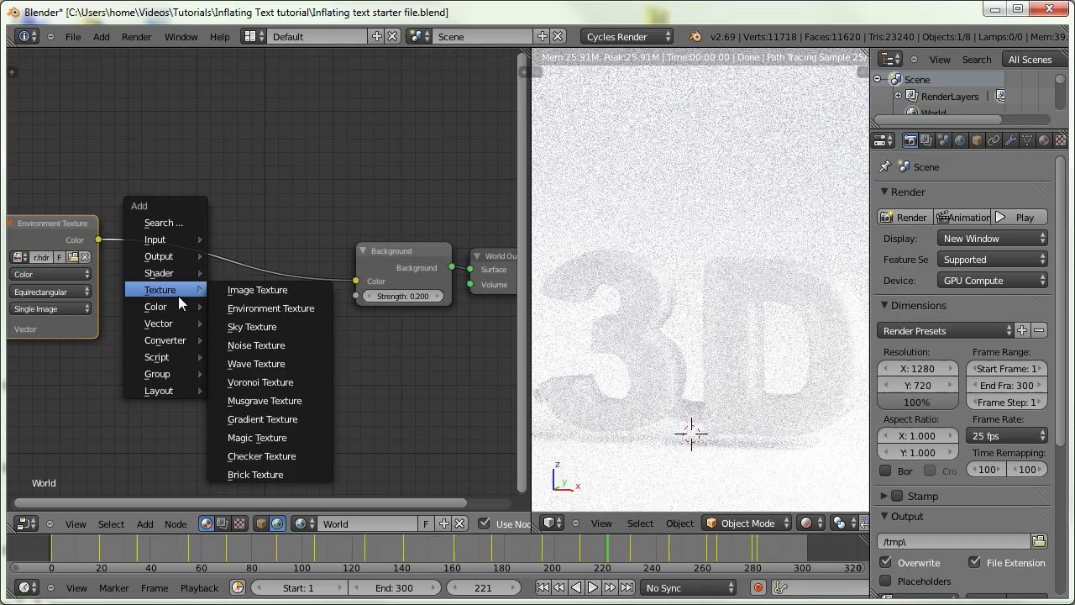
pyautogui.moveTo(166, 306)
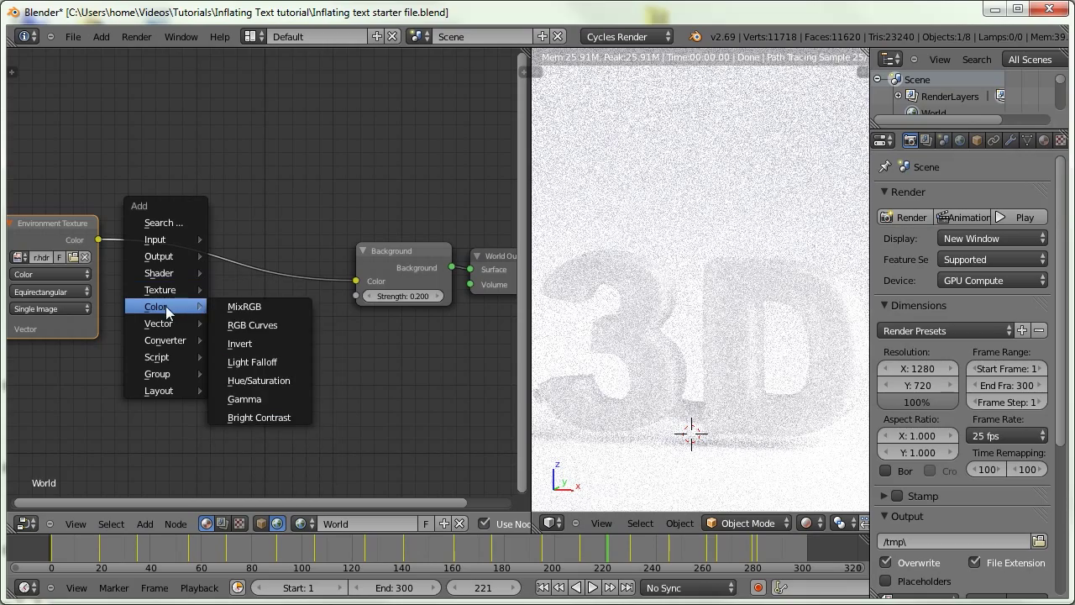
pyautogui.click(252, 325)
pyautogui.click(140, 198)
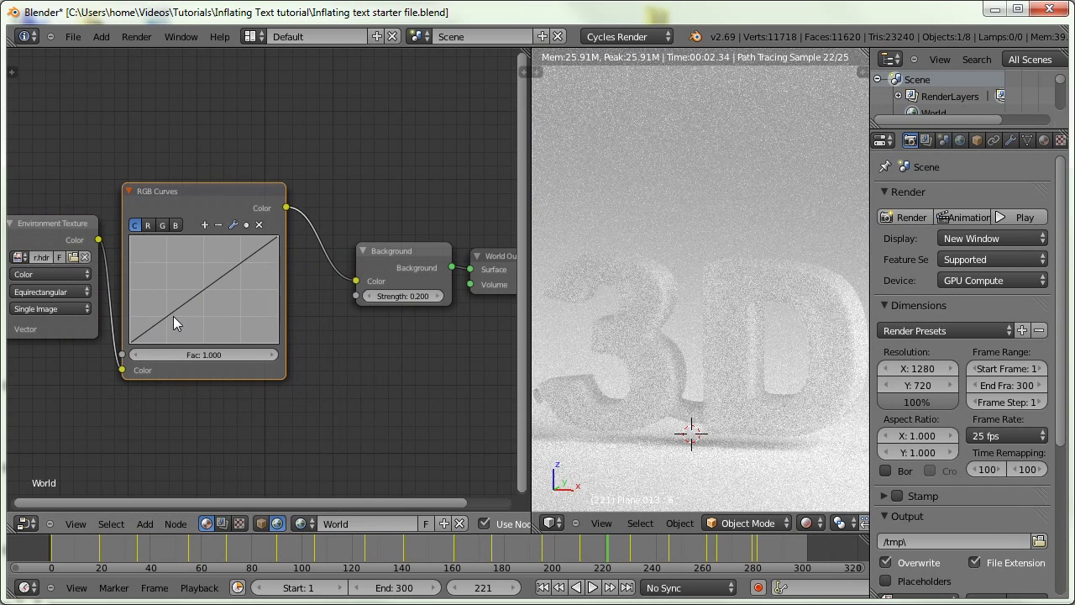
# Spread out the world nodes, leaving free space between the RGB Curves and Background nodes.
pyautogui.moveTo(173, 315); pyautogui.dragTo(257, 282, button='middle')
pyautogui.moveTo(119, 216); pyautogui.dragTo(79, 218)
pyautogui.moveTo(266, 178)
pyautogui.mouseDown()
pyautogui.moveTo(243, 180)
pyautogui.moveTo(256, 176)
pyautogui.mouseUp()
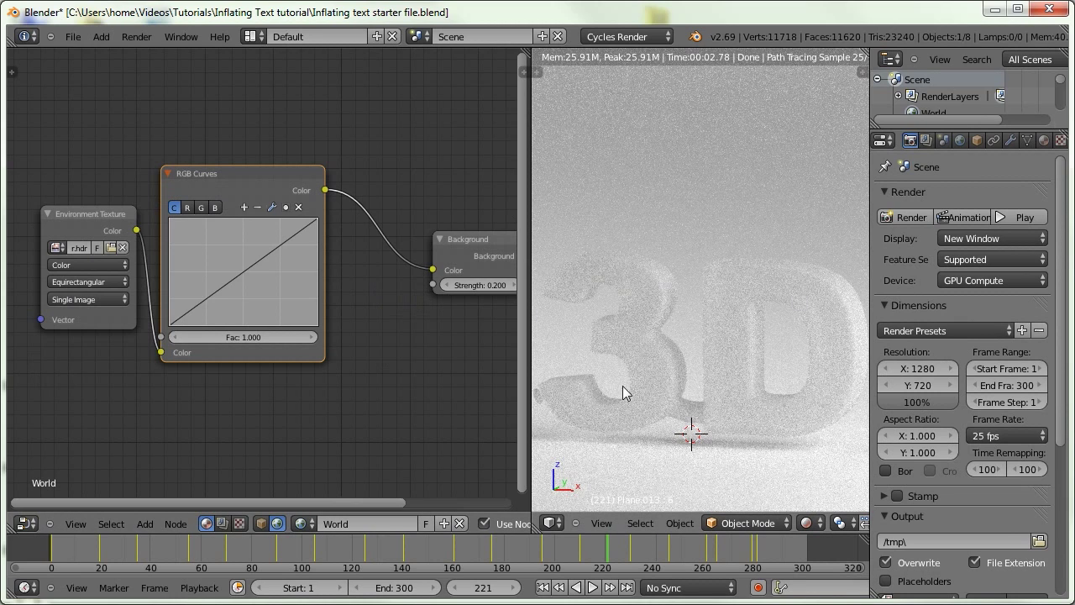
pyautogui.moveTo(394, 252); pyautogui.dragTo(283, 238, button='middle')
pyautogui.moveTo(345, 222); pyautogui.dragTo(439, 217)
pyautogui.moveTo(269, 213); pyautogui.dragTo(353, 209)
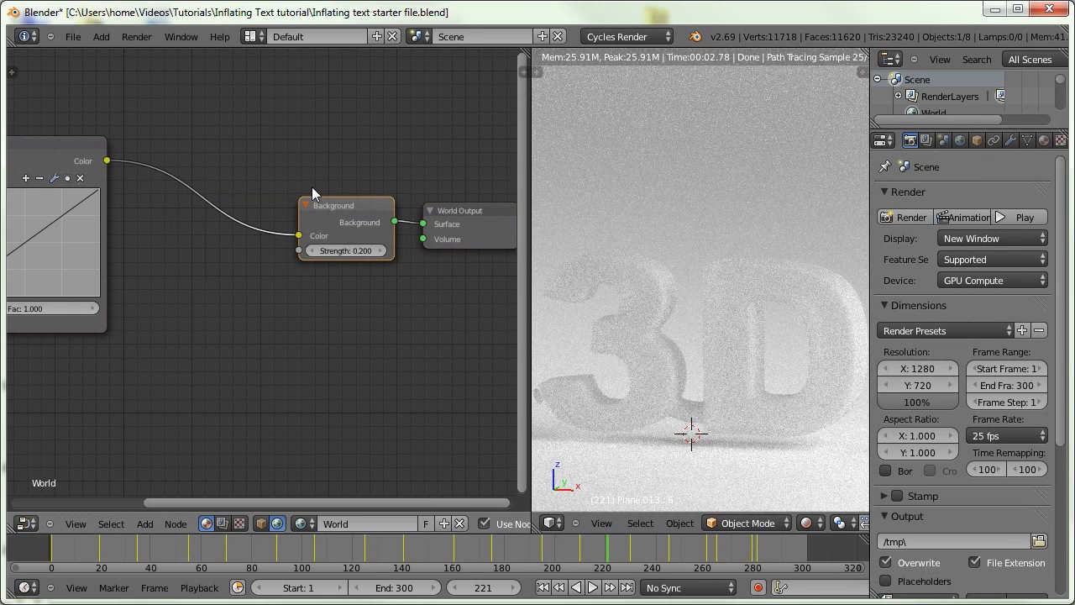
pyautogui.moveTo(260, 180); pyautogui.dragTo(339, 189, button='middle')
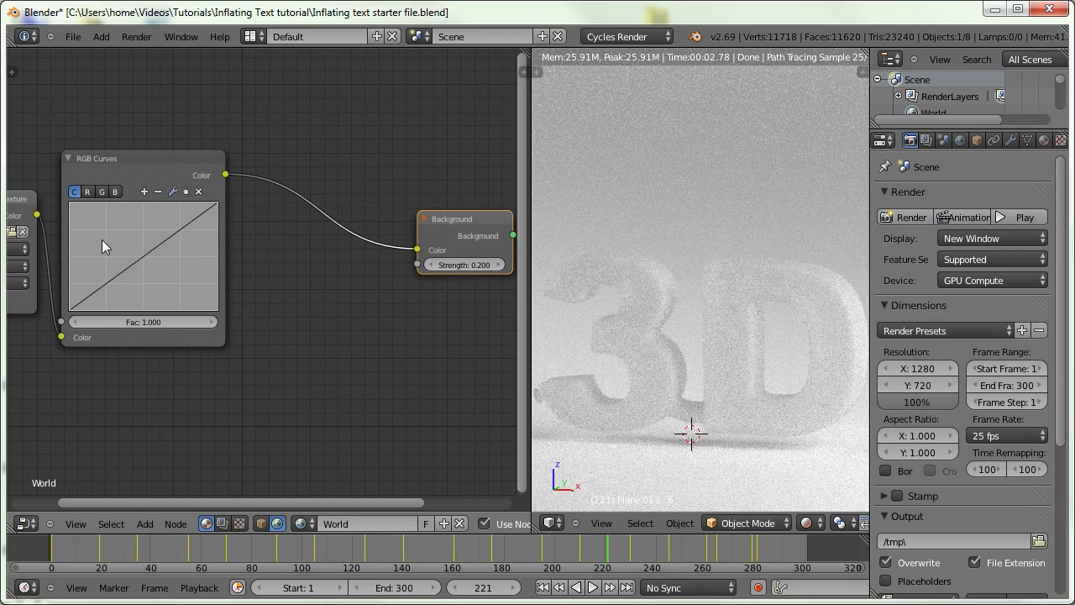
# Insert a Hue/Saturation node between the RGB Curves and Background nodes and set its Saturation to 0.
pyautogui.moveTo(331, 294); pyautogui.dragTo(306, 301, button='middle')
pyautogui.hotkey('shift', 'a')
pyautogui.moveTo(259, 280)
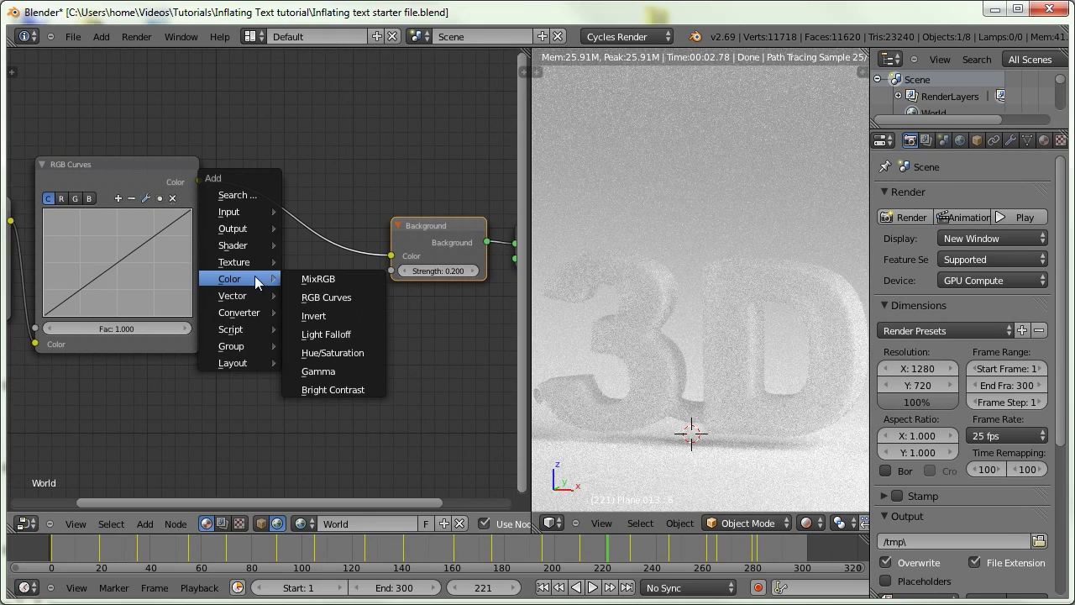
pyautogui.click(332, 352)
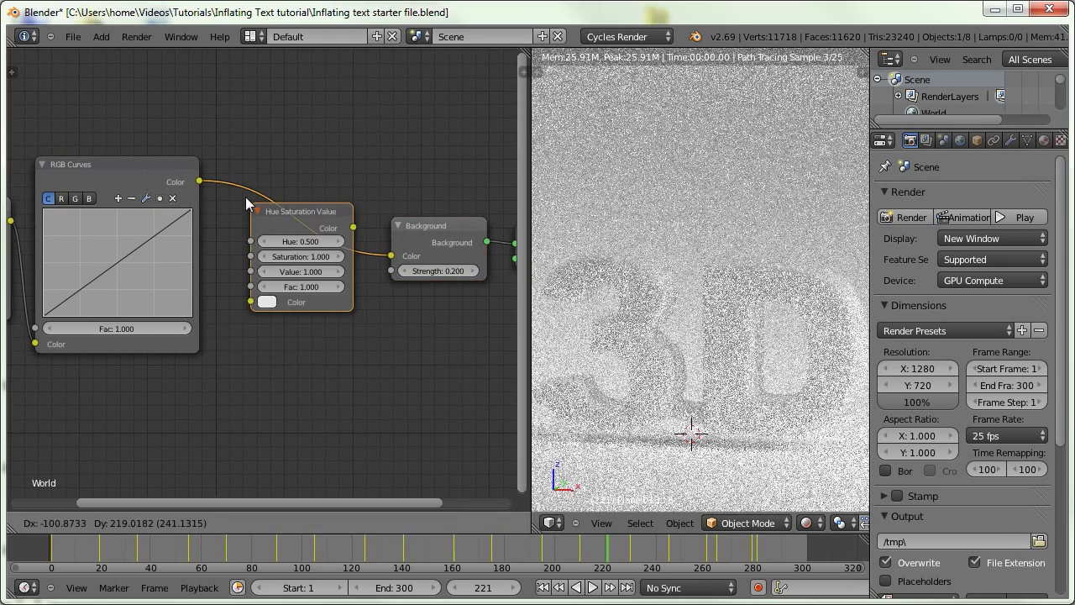
pyautogui.click(285, 226)
pyautogui.click(286, 242)
pyautogui.write('0')
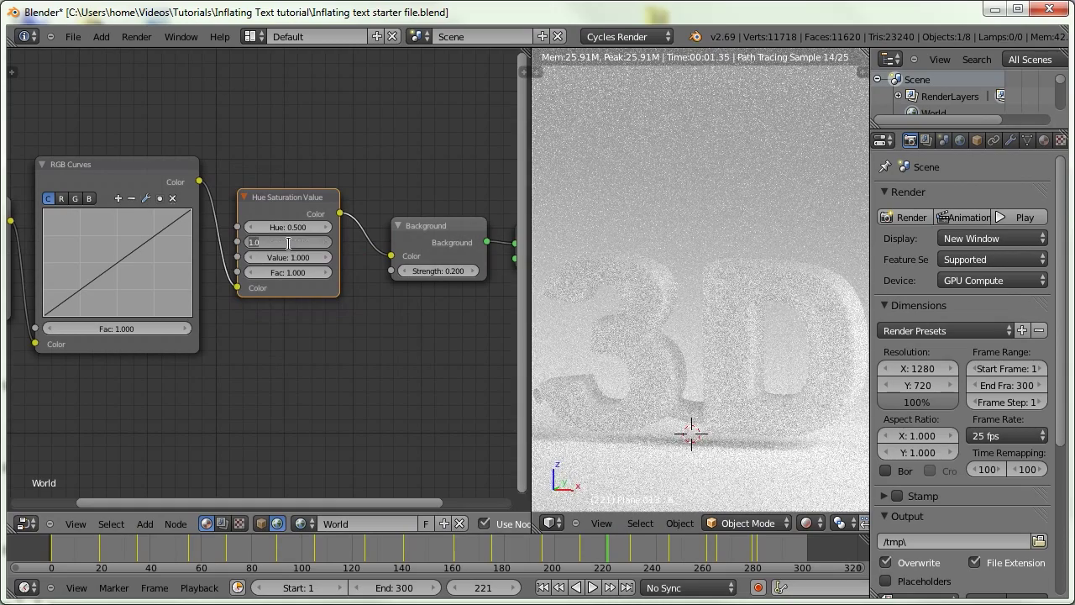
pyautogui.press('Return')
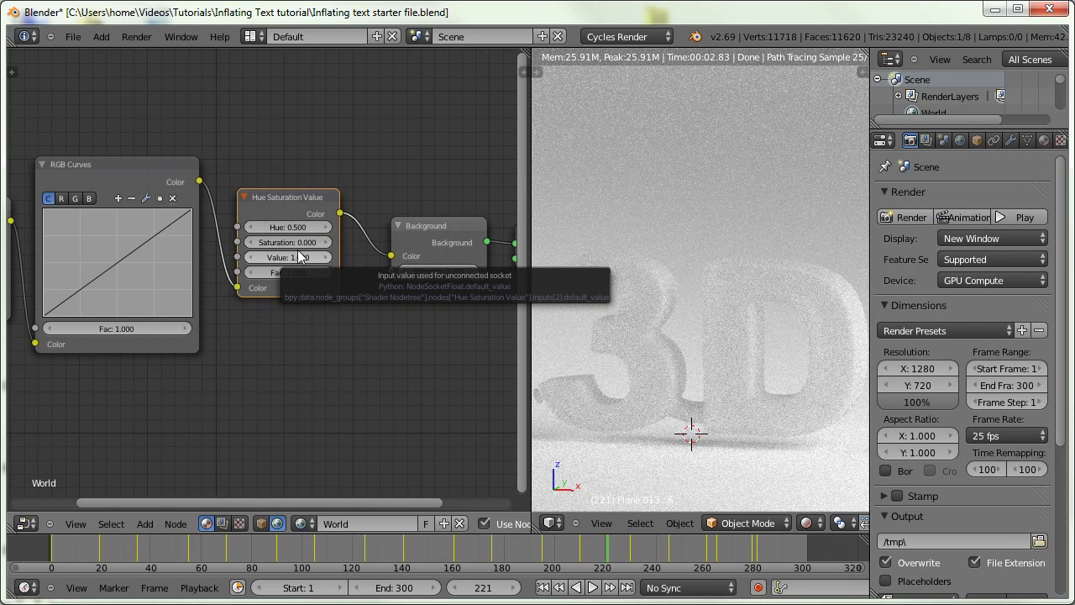
# Back in the text's material nodes, set the Mix Shader's Fac to 0.35 and the Diffuse BSDF's color to pinkish red.
pyautogui.click(261, 523)
pyautogui.moveTo(301, 357); pyautogui.dragTo(202, 333, button='middle')
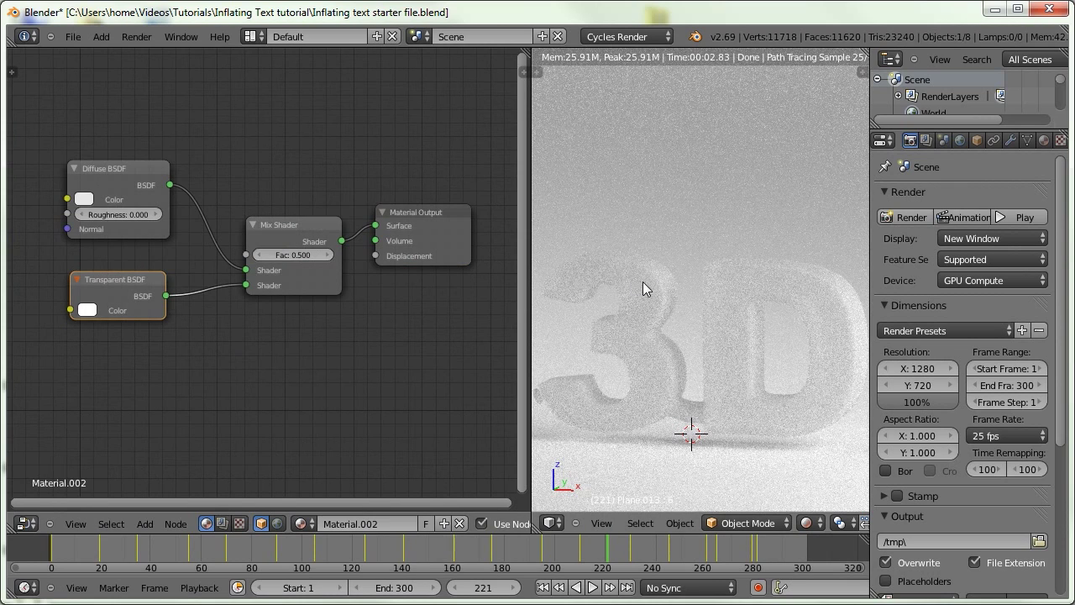
pyautogui.moveTo(235, 293); pyautogui.dragTo(238, 270, button='middle')
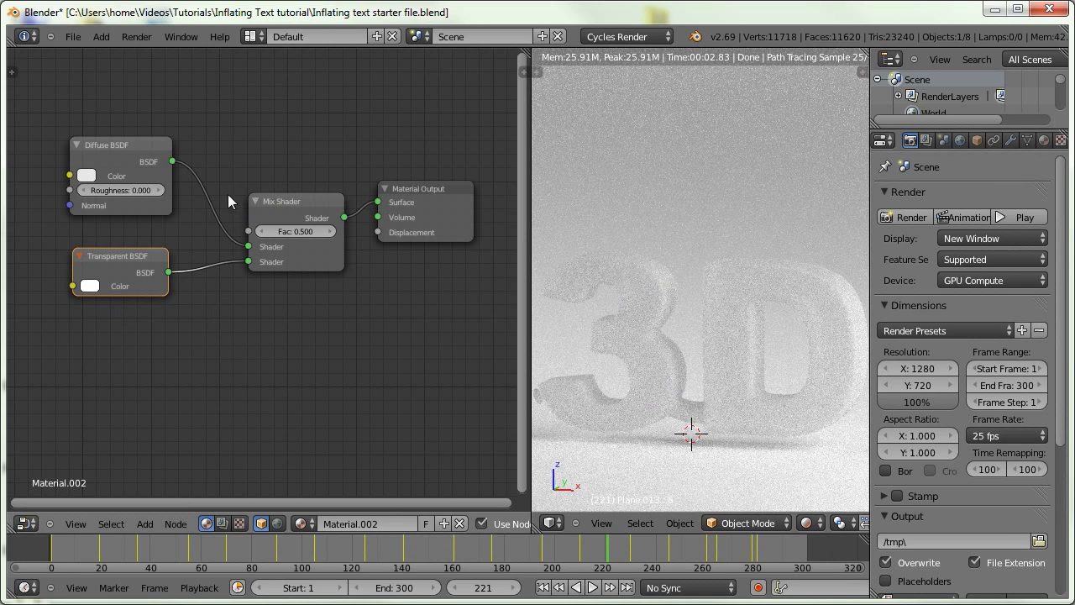
pyautogui.click(296, 228)
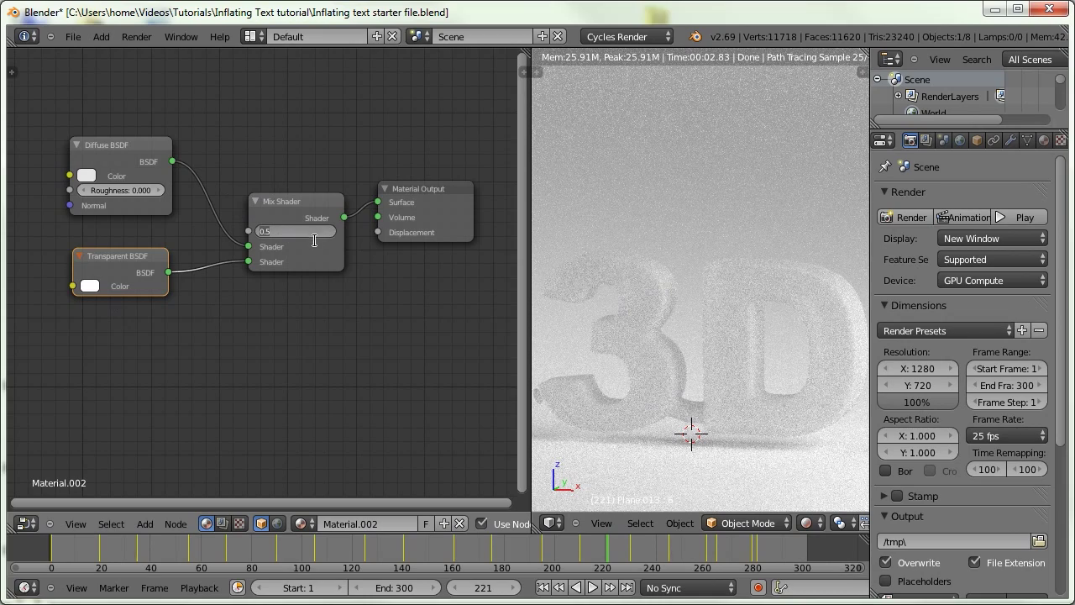
pyautogui.write('0.35')
pyautogui.press('Return')
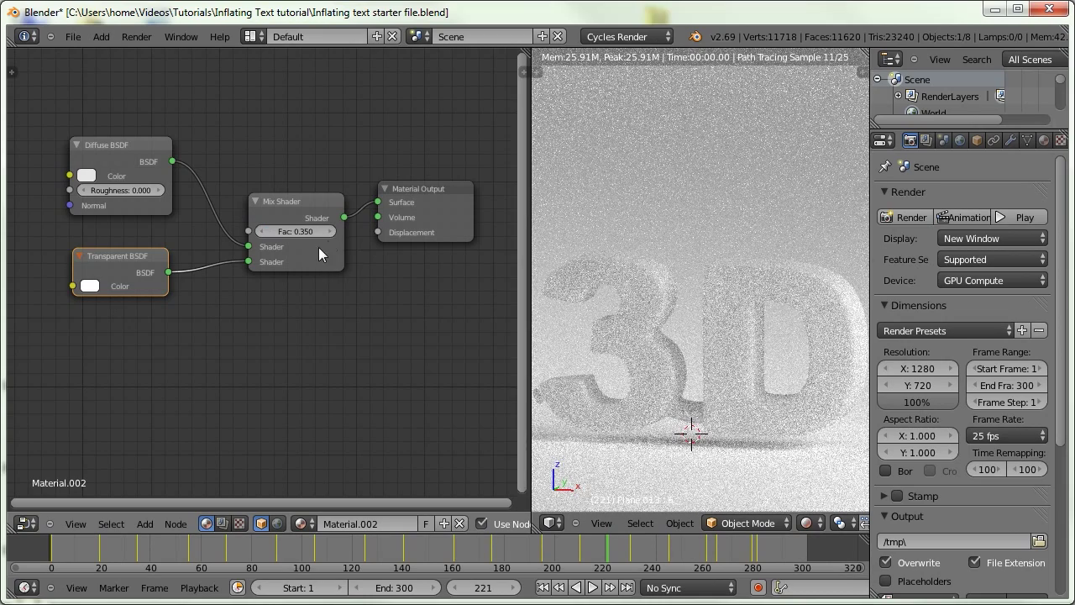
pyautogui.click(86, 175)
pyautogui.moveTo(138, 220); pyautogui.dragTo(143, 304)
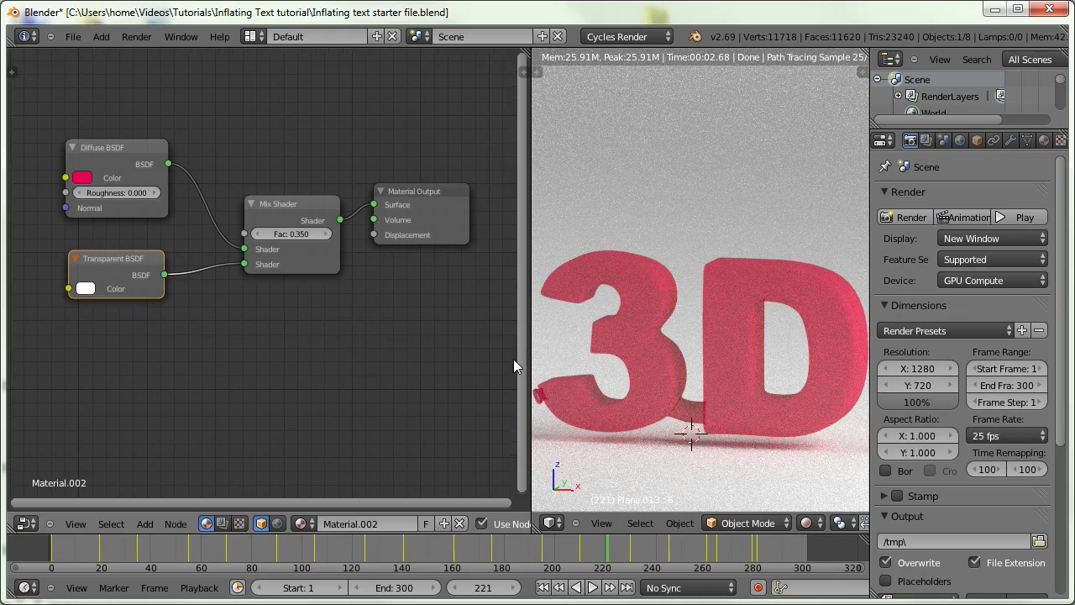
# Move the Diffuse BSDF and Transparent BSDF nodes away from the Mix Shader to make room between them.
pyautogui.scroll(5, 692, 424)
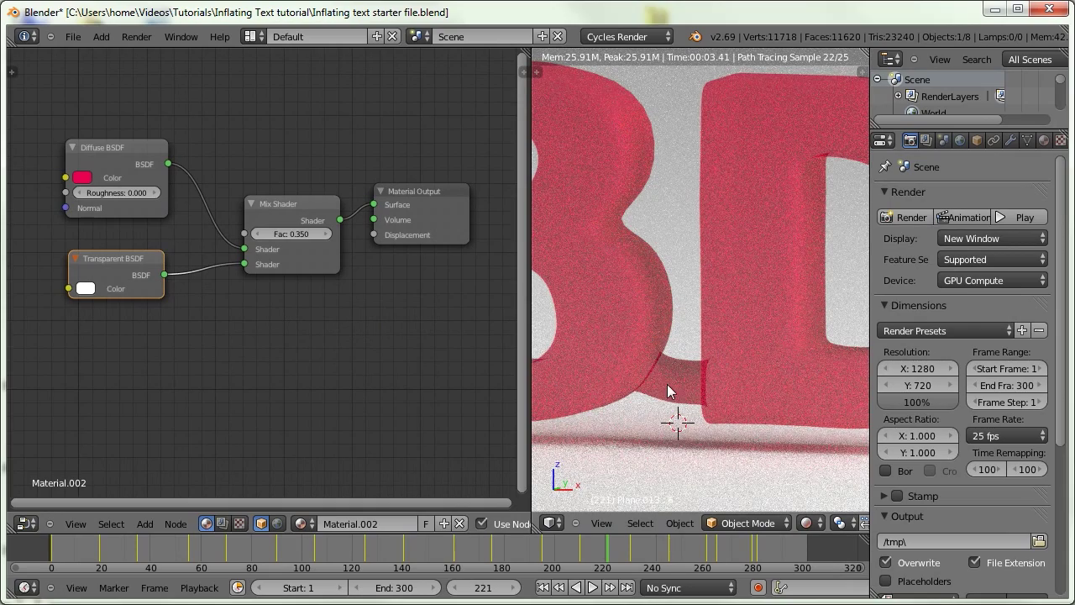
pyautogui.scroll(-2, 678, 373)
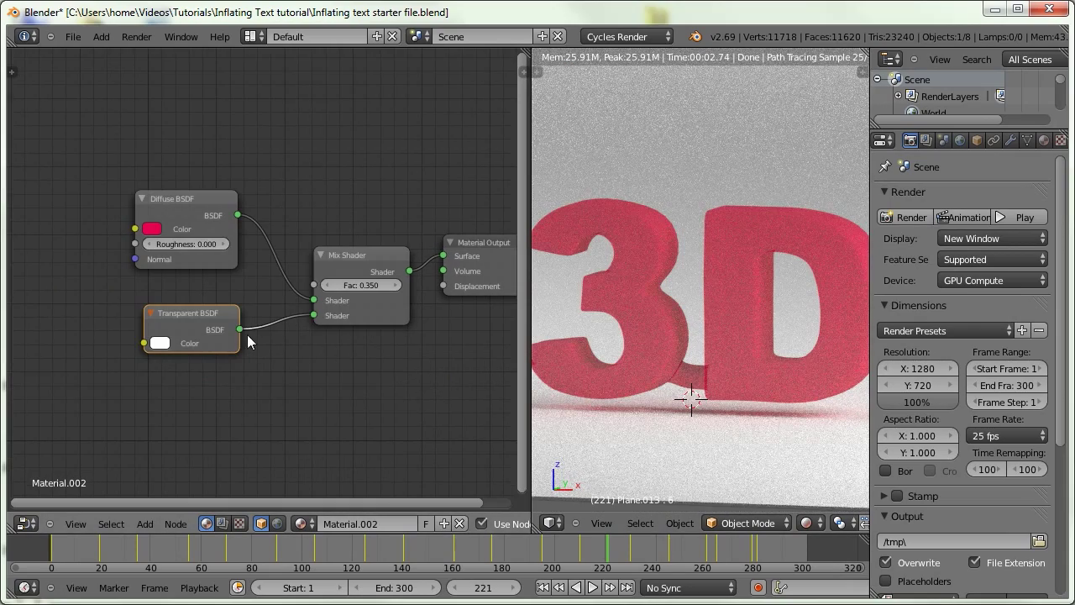
pyautogui.moveTo(230, 301); pyautogui.dragTo(233, 318, button='middle')
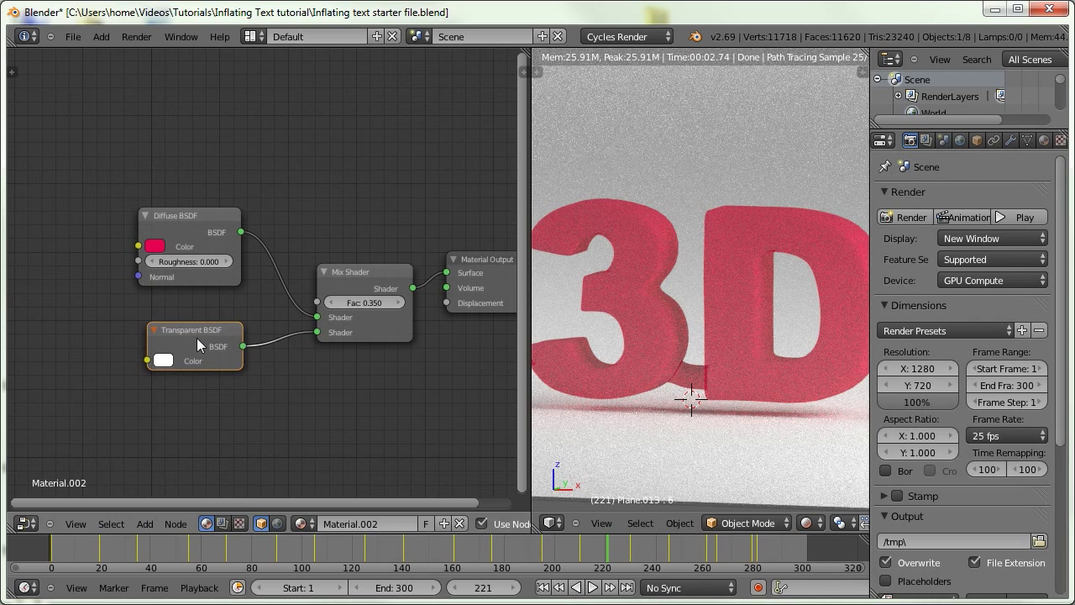
pyautogui.moveTo(196, 337); pyautogui.dragTo(209, 380)
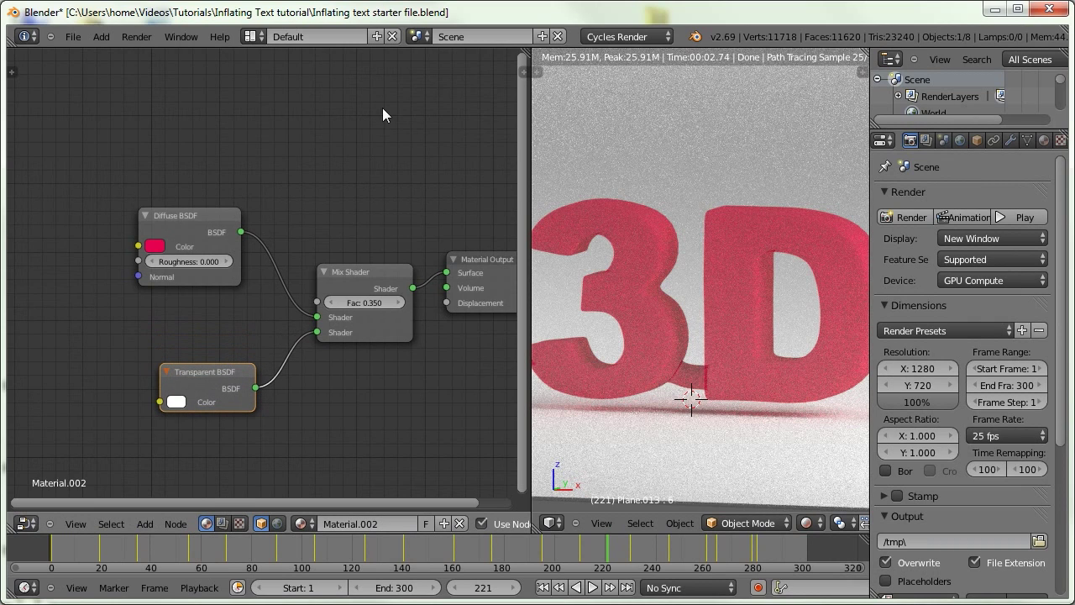
pyautogui.moveTo(167, 233); pyautogui.dragTo(103, 230)
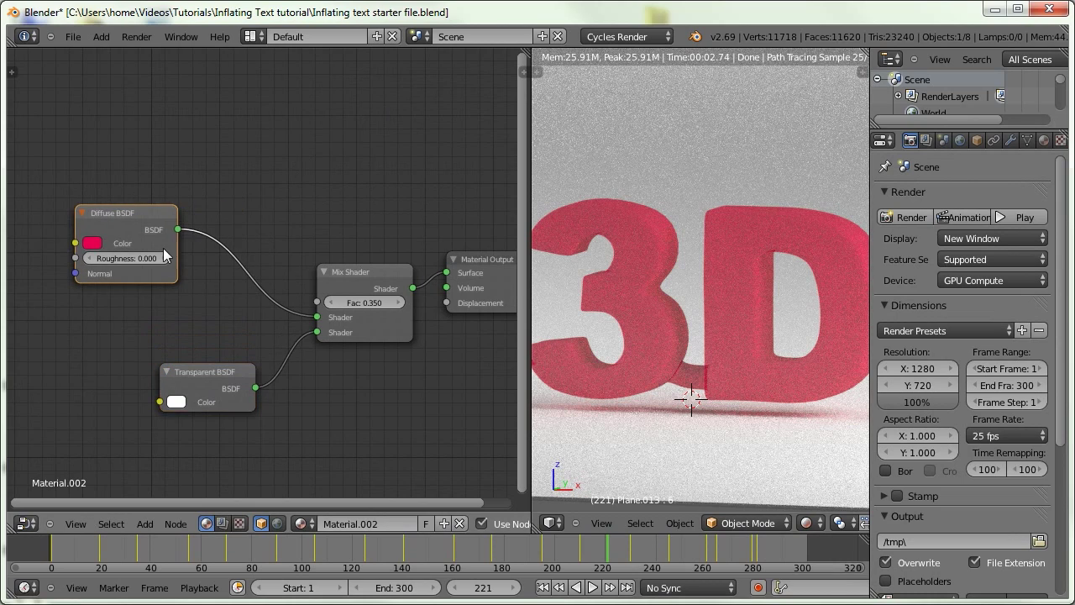
pyautogui.moveTo(184, 265); pyautogui.dragTo(174, 226, button='middle')
pyautogui.moveTo(202, 336); pyautogui.dragTo(204, 355)
# Insert a duplicate of the Mix Shader on the Diffuse BSDF's link and move the Diffuse BSDF farther up.
pyautogui.click(353, 237)
pyautogui.hotkey('shift', 'd')
pyautogui.click(236, 205)
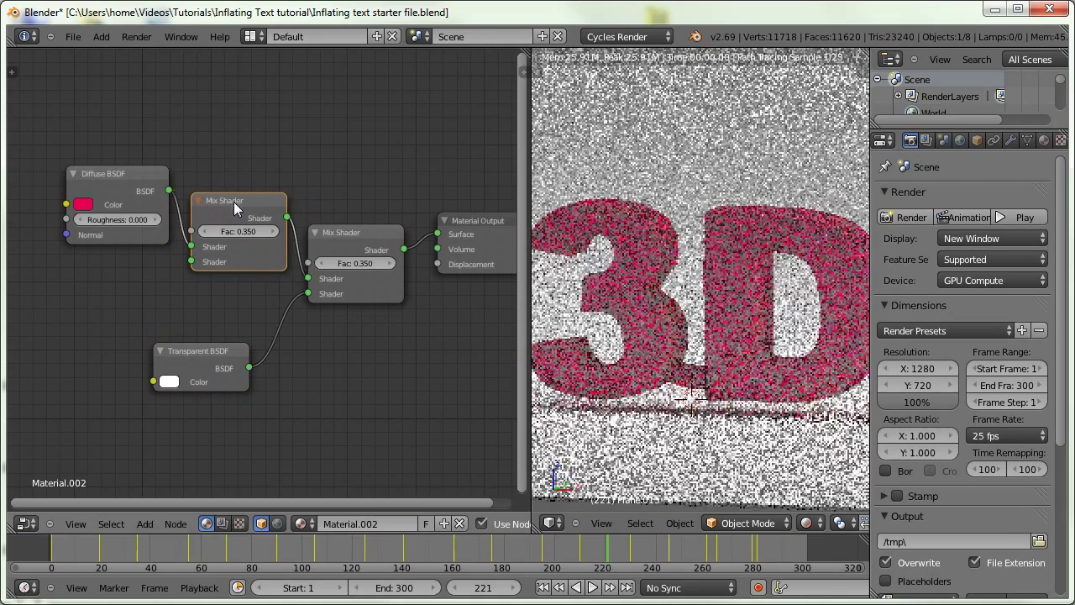
pyautogui.moveTo(115, 186); pyautogui.dragTo(89, 137)
pyautogui.keyDown('ctrl'); pyautogui.scroll(5, 263, 173); pyautogui.keyUp('ctrl')
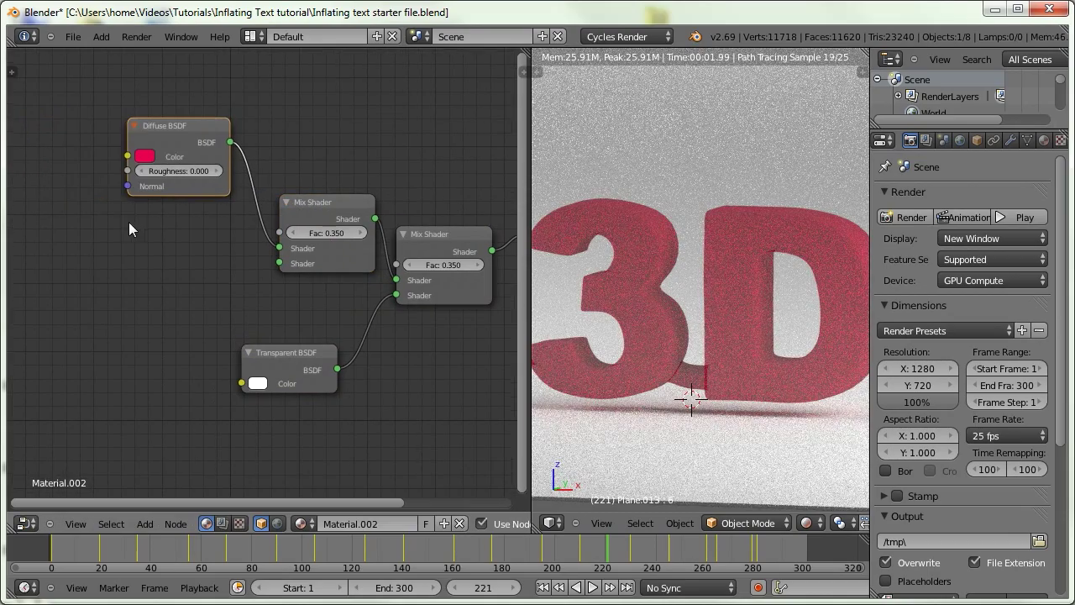
# Add a Glossy BSDF below the Diffuse BSDF, make it pure white, and connect it to the new Mix Shader's second Shader input.
pyautogui.hotkey('shift', 'a')
pyautogui.moveTo(123, 220)
pyautogui.moveTo(99, 189)
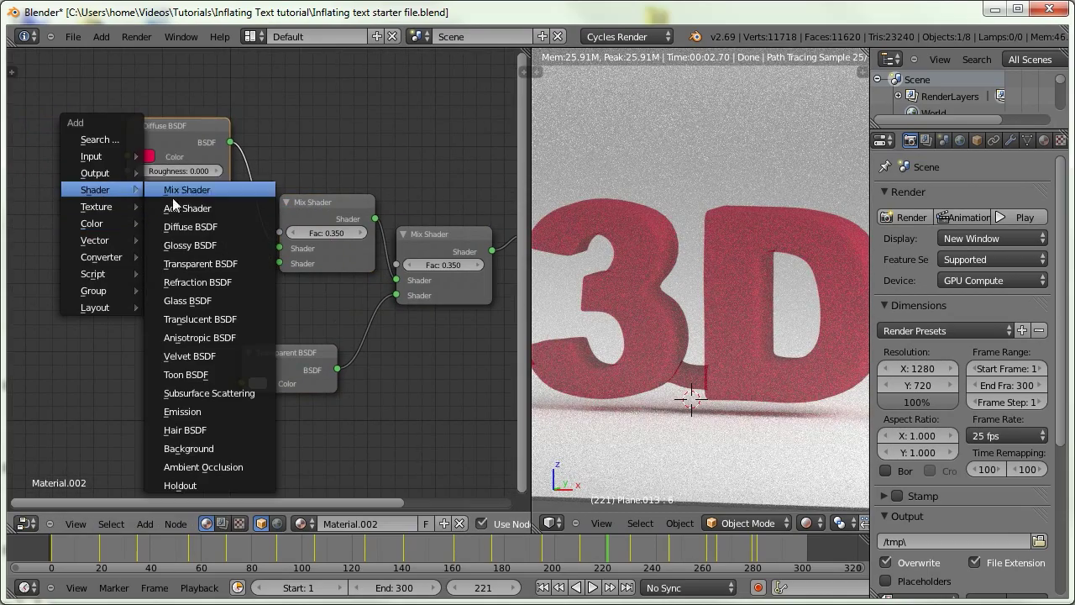
pyautogui.click(174, 245)
pyautogui.click(137, 261)
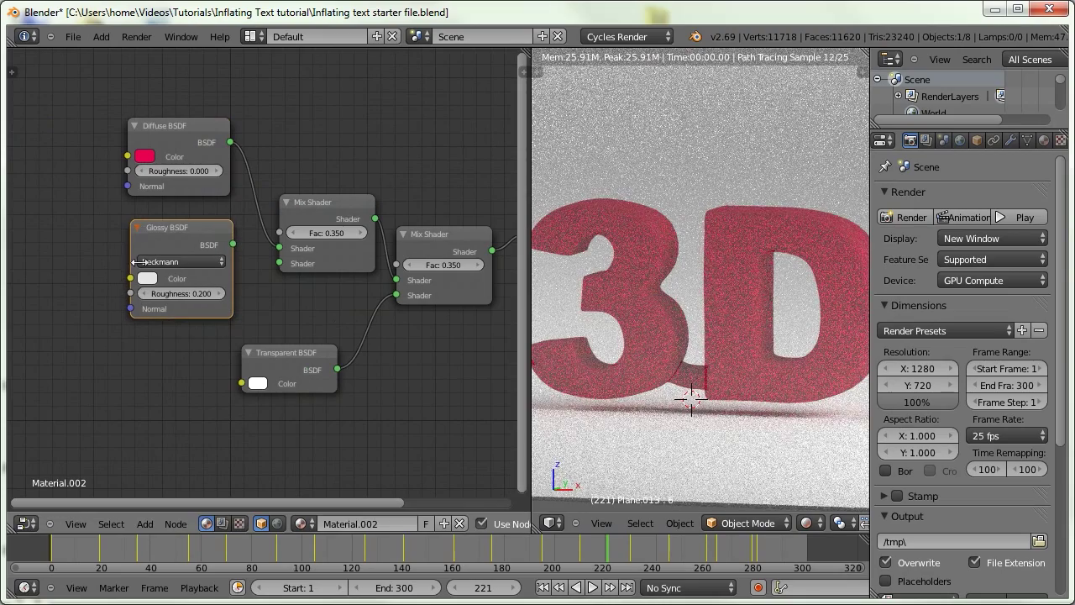
pyautogui.click(148, 279)
pyautogui.moveTo(258, 105); pyautogui.dragTo(258, 81)
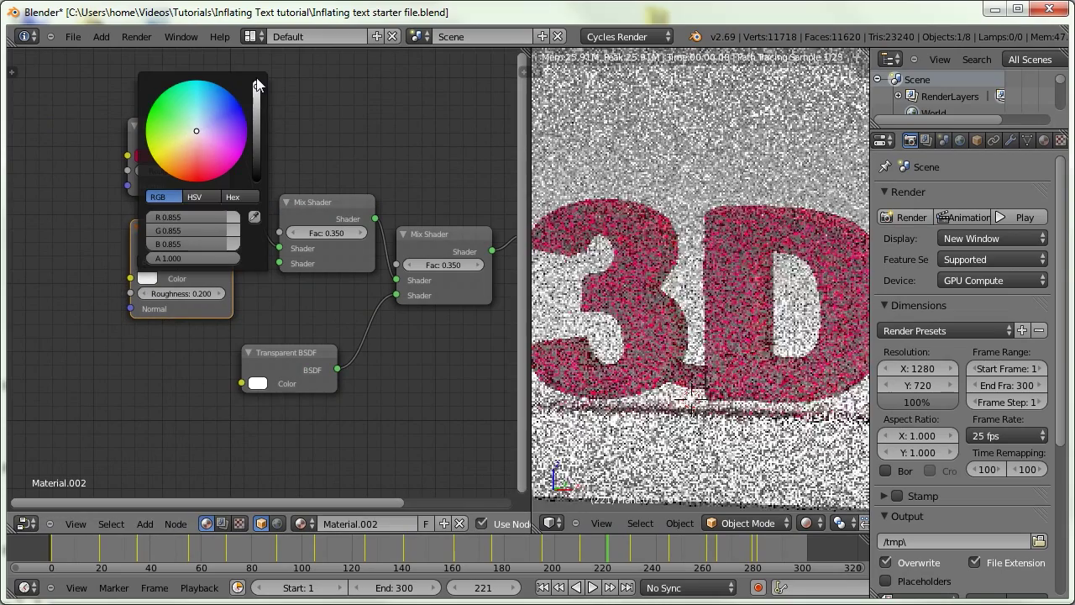
pyautogui.moveTo(233, 244); pyautogui.dragTo(283, 263)
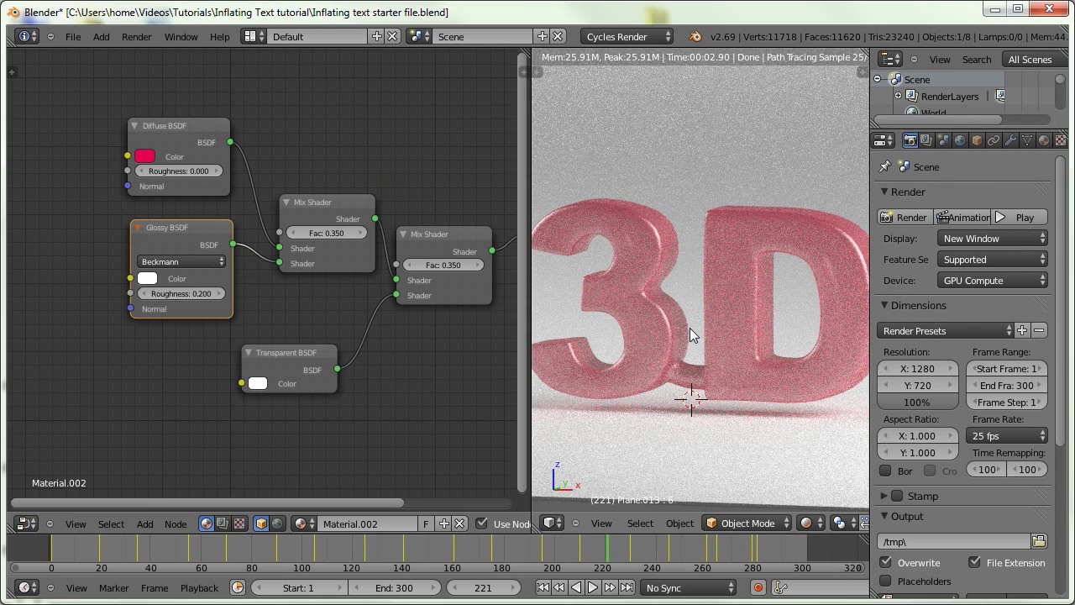
# Set the Fac of the Mix Shader joining the Diffuse and Glossy BSDFs to 0.1.
pyautogui.click(326, 233)
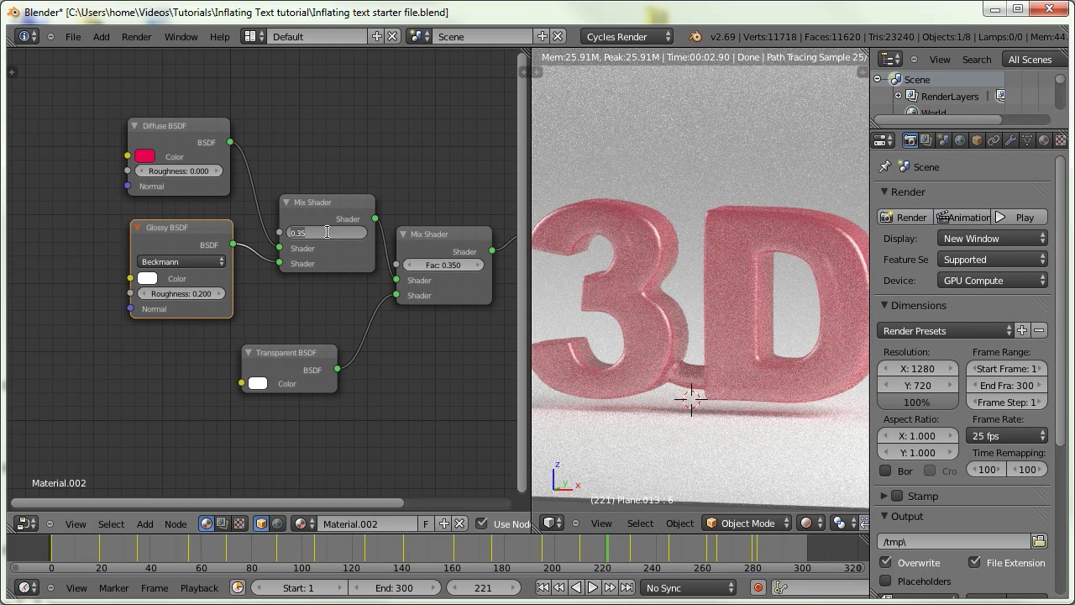
pyautogui.write('0.1')
pyautogui.press('Return')
# Make room before the Material Output and insert a duplicate of the 0.350 Mix Shader on its Surface link.
pyautogui.moveTo(438, 284); pyautogui.dragTo(265, 184, button='middle')
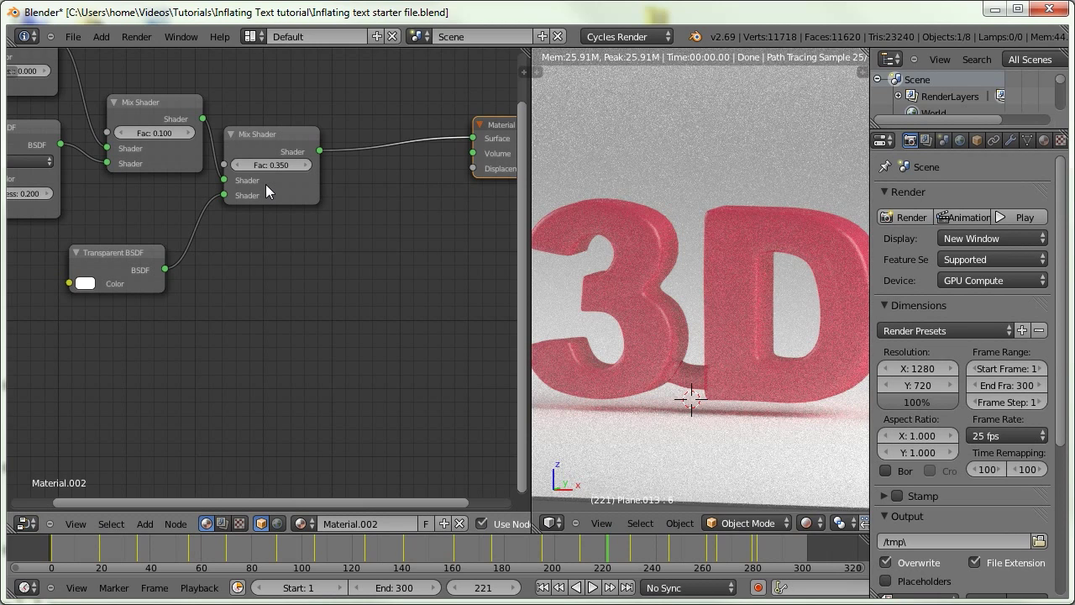
pyautogui.moveTo(413, 228); pyautogui.dragTo(425, 251, button='middle')
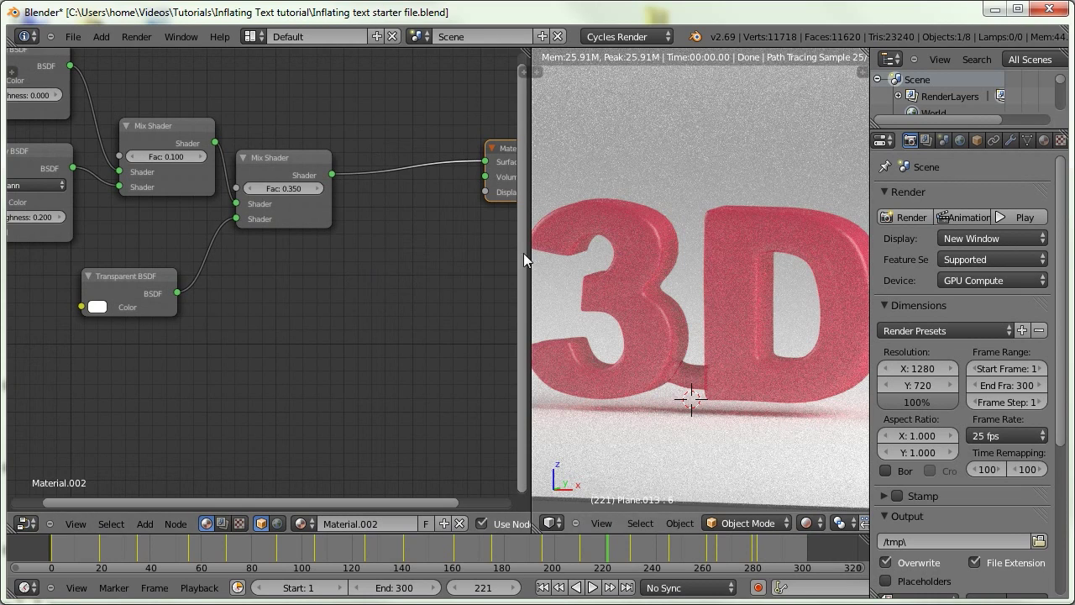
pyautogui.click(270, 163)
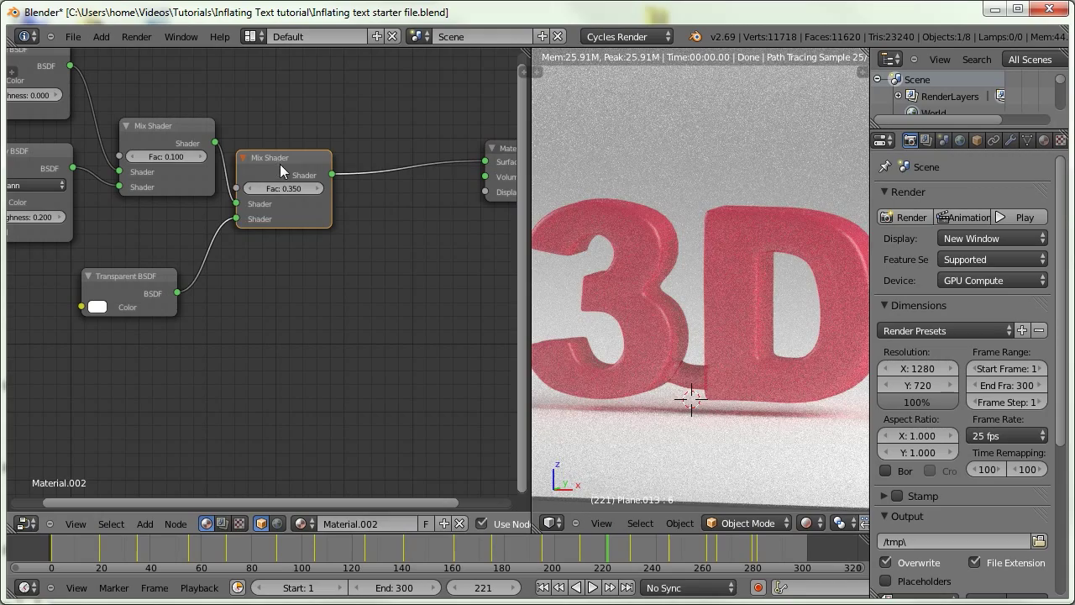
pyautogui.hotkey('shift', 'd')
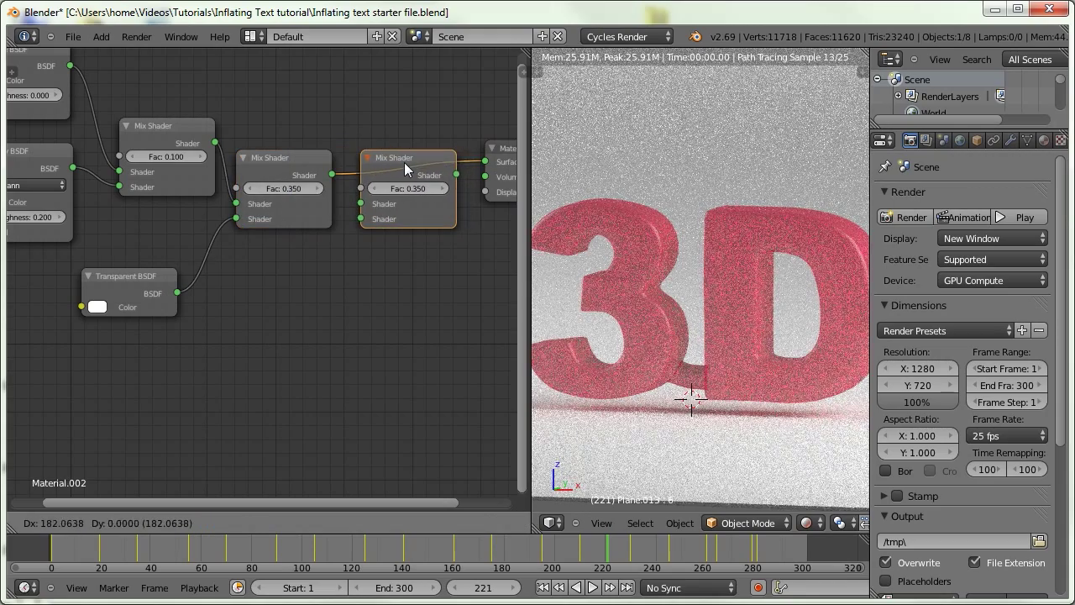
pyautogui.click(404, 162)
# Duplicate the Diffuse BSDF and place the copy below the Transparent BSDF.
pyautogui.moveTo(10, 67); pyautogui.dragTo(153, 113, button='middle')
pyautogui.click(157, 122)
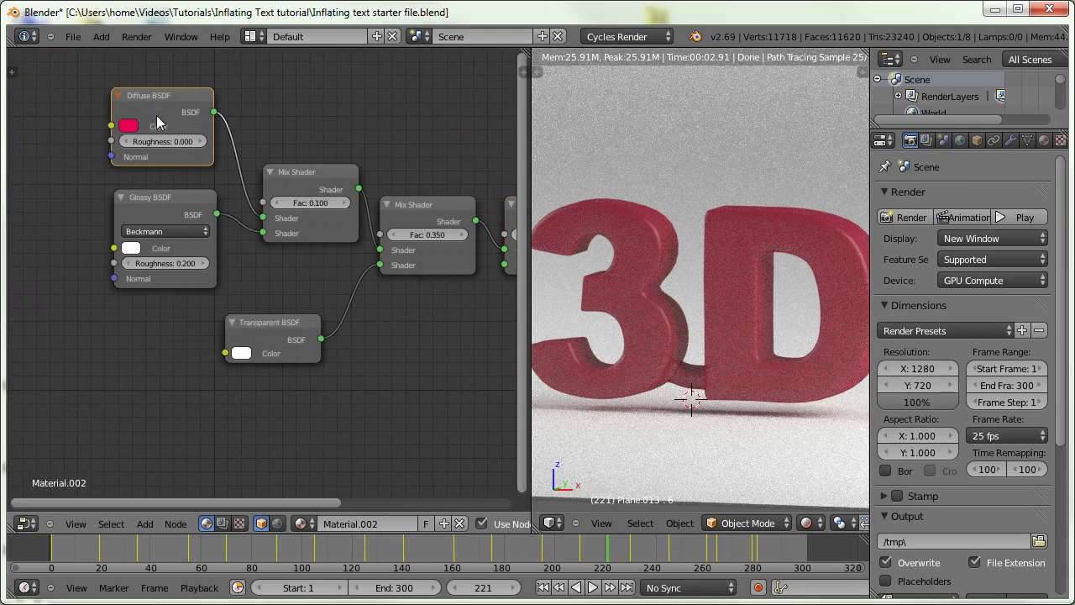
pyautogui.hotkey('shift', 'd')
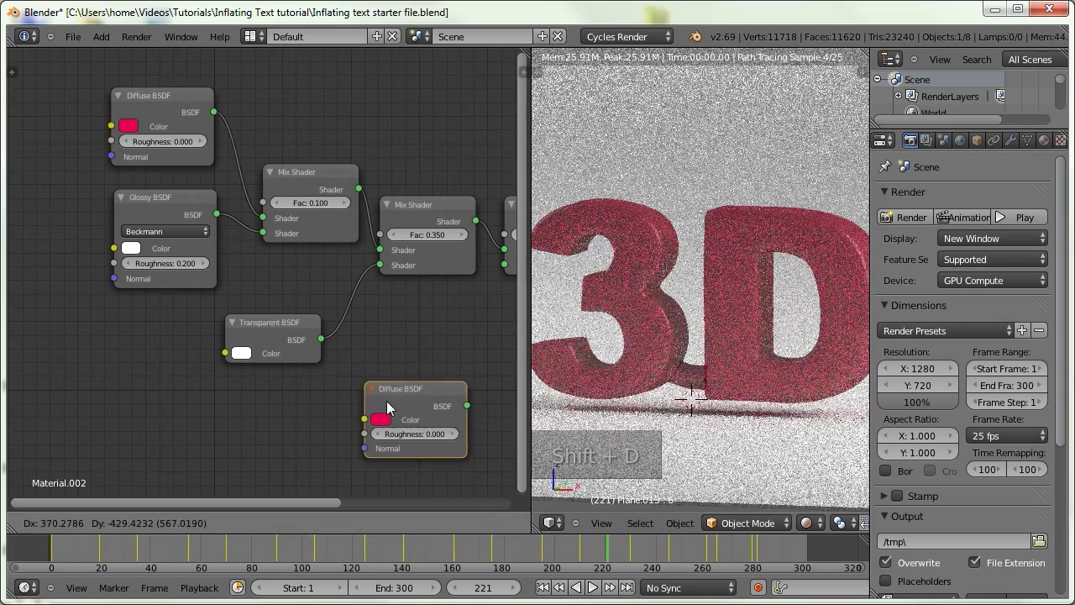
pyautogui.click(387, 409)
pyautogui.moveTo(261, 300); pyautogui.dragTo(140, 270, button='middle')
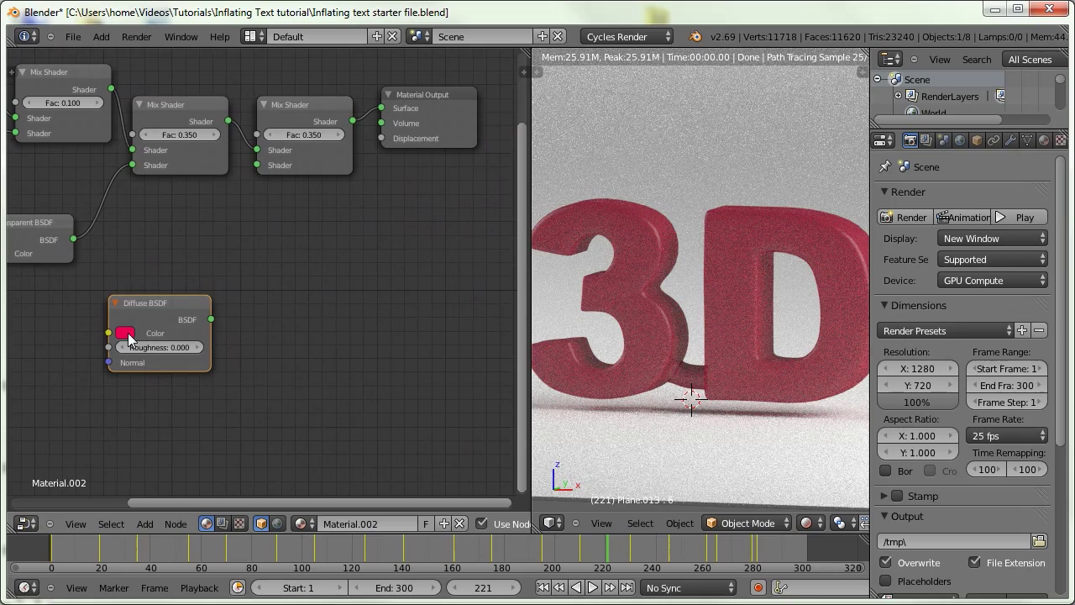
# Set the duplicated Diffuse BSDF's color to blue and connect it to the last Mix Shader's second Shader input.
pyautogui.click(129, 337)
pyautogui.moveTo(190, 177); pyautogui.dragTo(220, 164)
pyautogui.moveTo(211, 319); pyautogui.dragTo(257, 165)
pyautogui.moveTo(335, 195); pyautogui.dragTo(284, 318, button='middle')
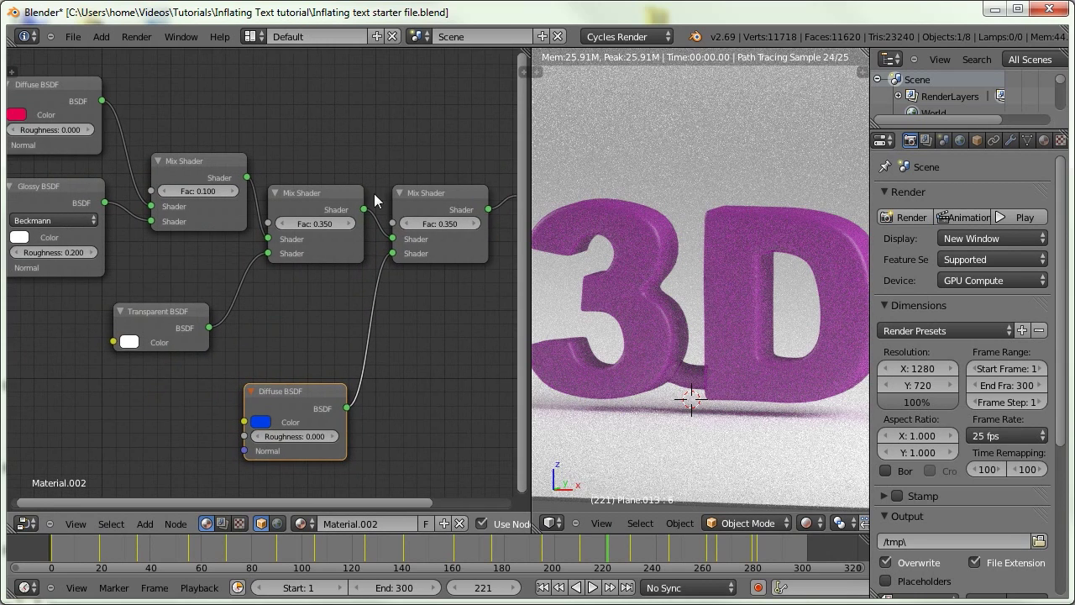
# Move the Material Output and the last Mix Shader farther along to widen the gaps between the nodes.
pyautogui.moveTo(377, 202); pyautogui.dragTo(178, 196, button='middle')
pyautogui.moveTo(377, 185); pyautogui.dragTo(442, 187)
pyautogui.moveTo(228, 199); pyautogui.dragTo(264, 201)
pyautogui.scroll(-3, 281, 163)
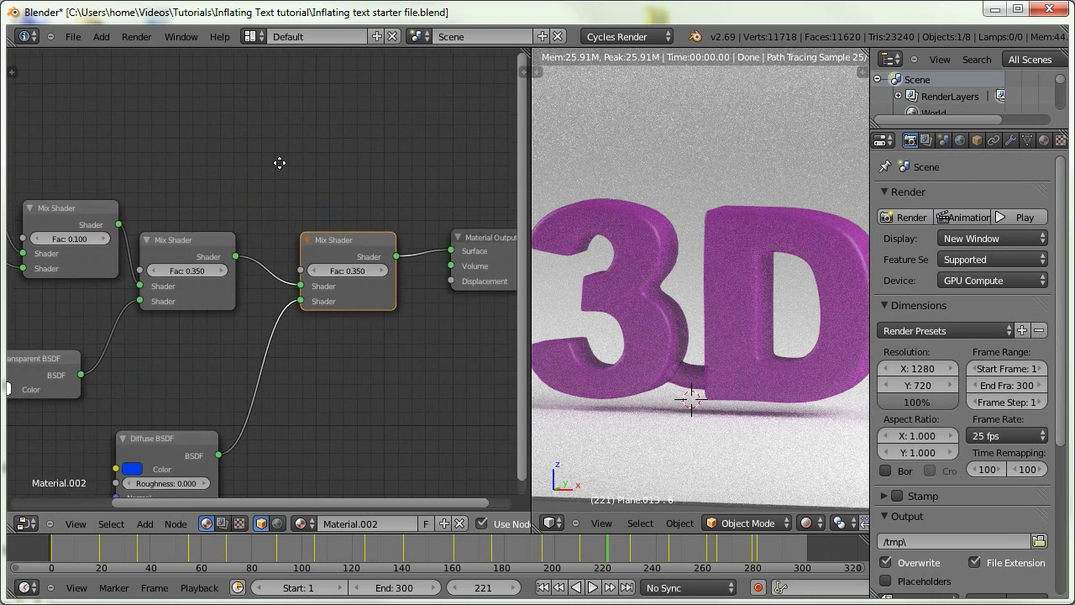
pyautogui.scroll(3, 129, 113)
pyautogui.press('n')
pyautogui.press('n')
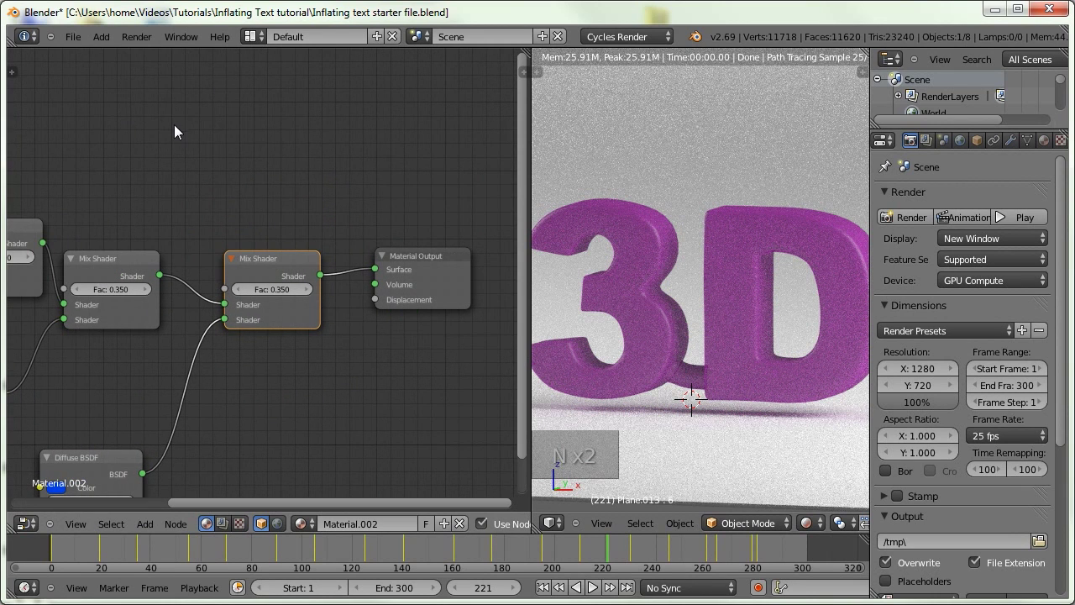
# Add a Layer Weight input node above the Mix Shader nodes.
pyautogui.hotkey('shift', 'a')
pyautogui.moveTo(119, 83)
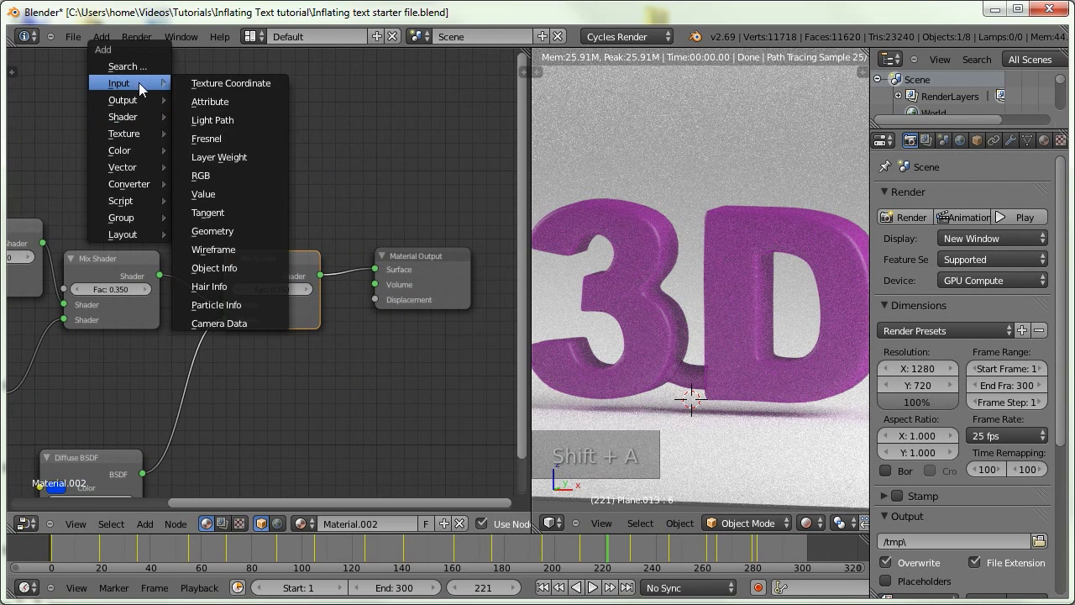
pyautogui.click(214, 159)
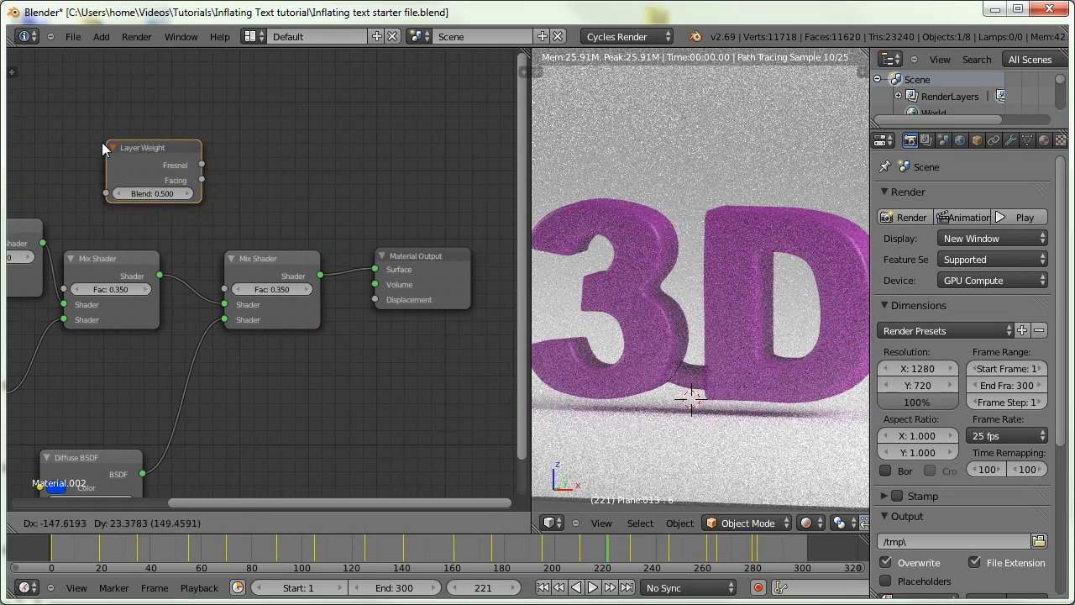
pyautogui.click(104, 143)
pyautogui.moveTo(118, 176); pyautogui.dragTo(215, 112, button='middle')
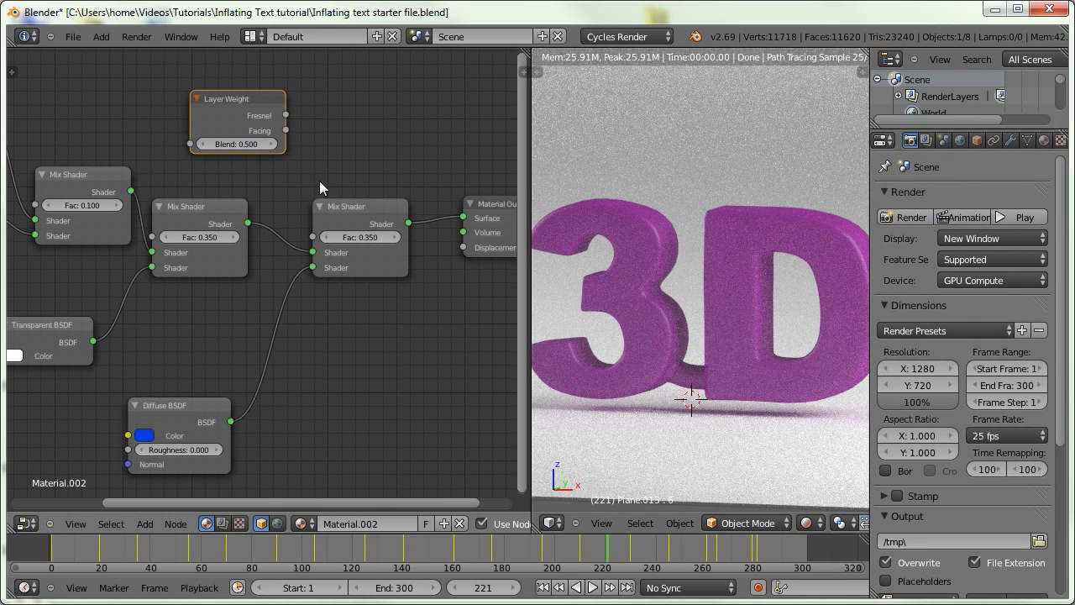
# Connect the Layer Weight's Facing output to the Fac input of the last Mix Shader.
pyautogui.moveTo(342, 221); pyautogui.dragTo(467, 231, button='middle')
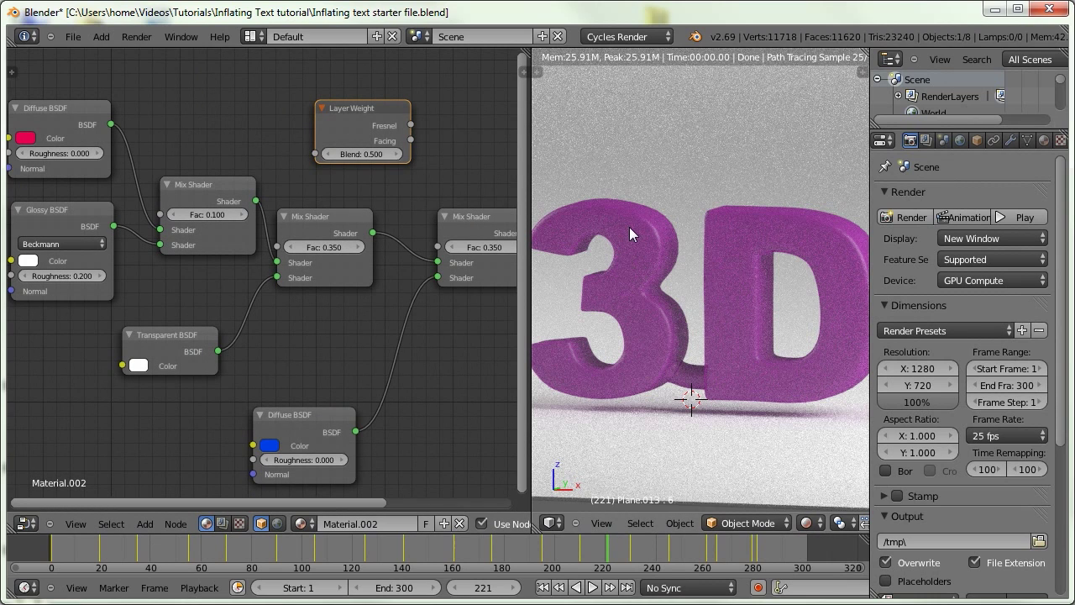
pyautogui.moveTo(240, 136); pyautogui.dragTo(139, 114, button='middle')
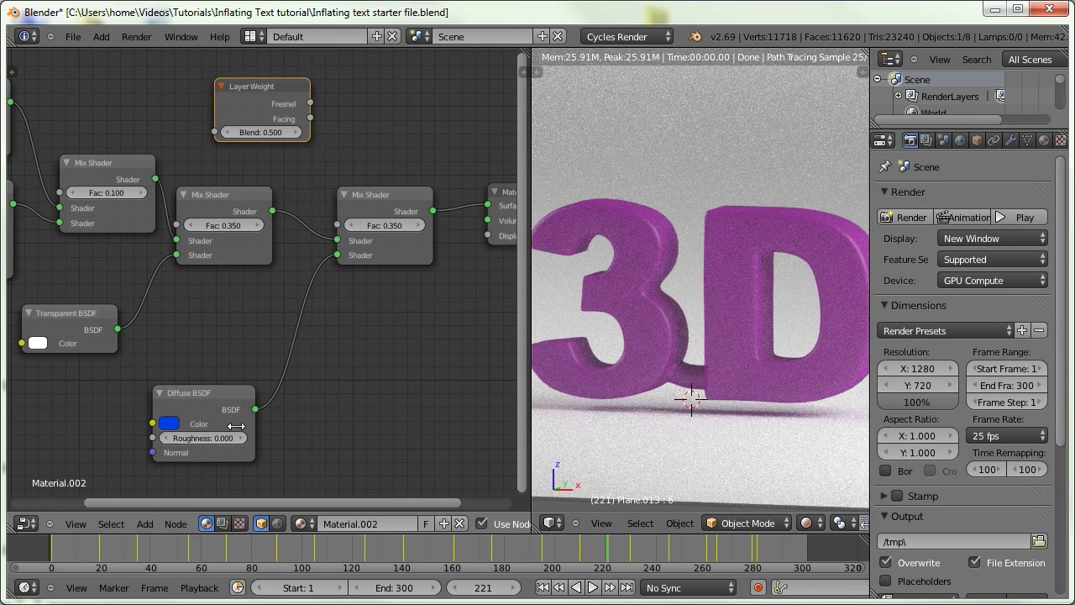
pyautogui.moveTo(252, 368); pyautogui.dragTo(194, 362, button='middle')
pyautogui.moveTo(226, 120); pyautogui.dragTo(278, 219)
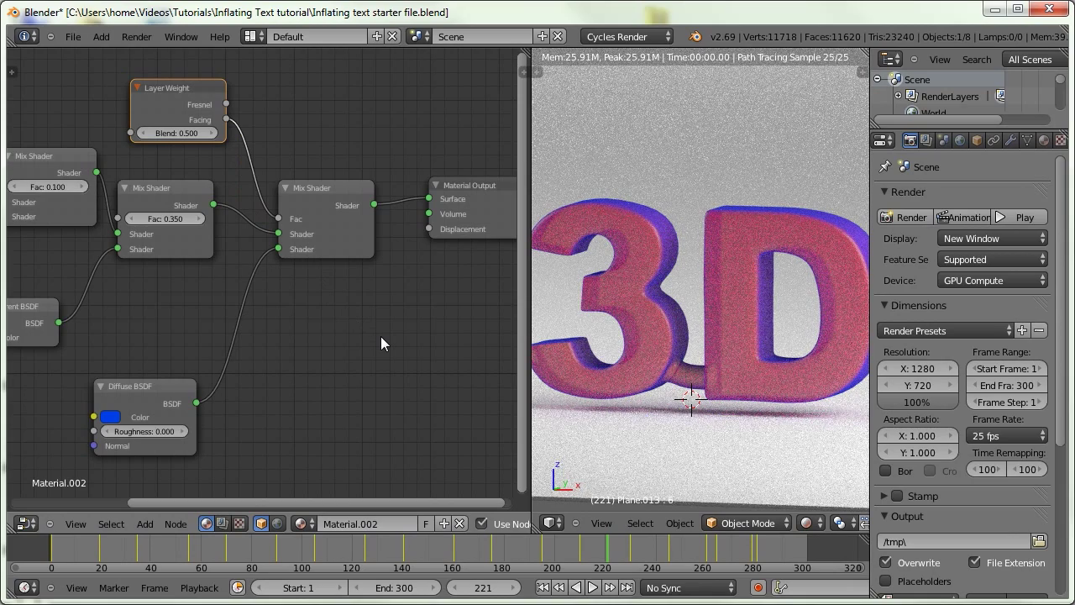
# Set the Layer Weight's Blend to 0.15.
pyautogui.click(183, 134)
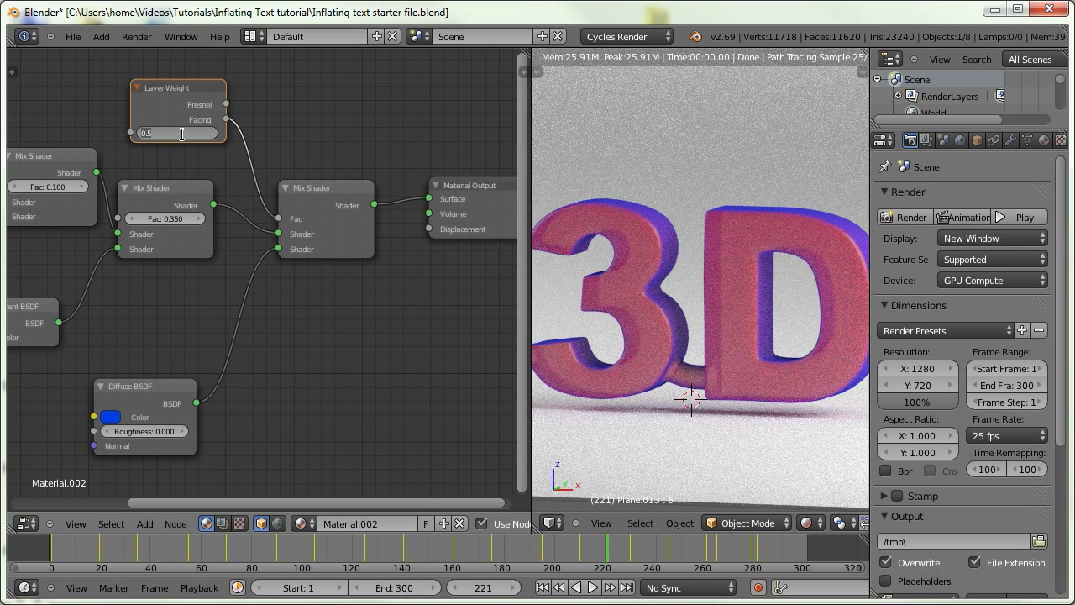
pyautogui.write('0.15')
pyautogui.press('Return')
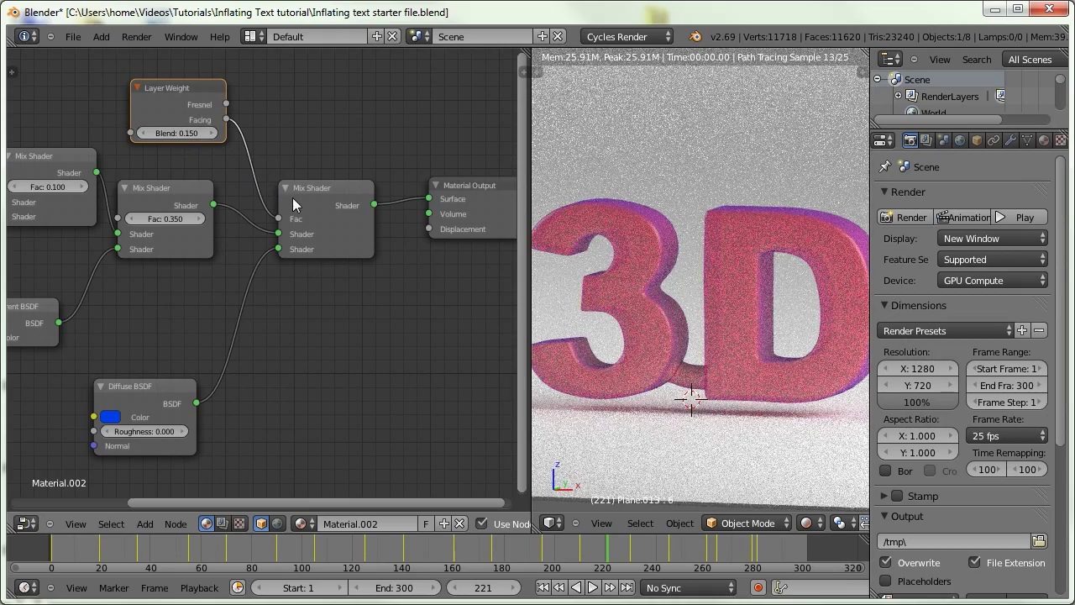
# Copy the pinkish-red color of the original Diffuse BSDF onto the blue Diffuse BSDF.
pyautogui.moveTo(210, 386); pyautogui.dragTo(232, 365, button='middle')
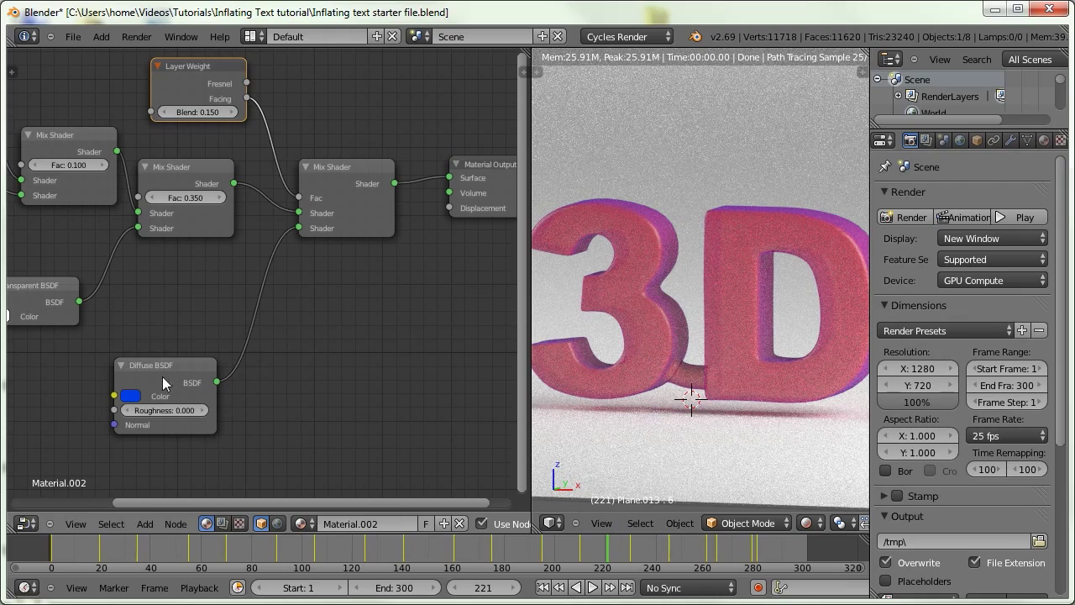
pyautogui.moveTo(310, 384); pyautogui.dragTo(492, 382, button='middle')
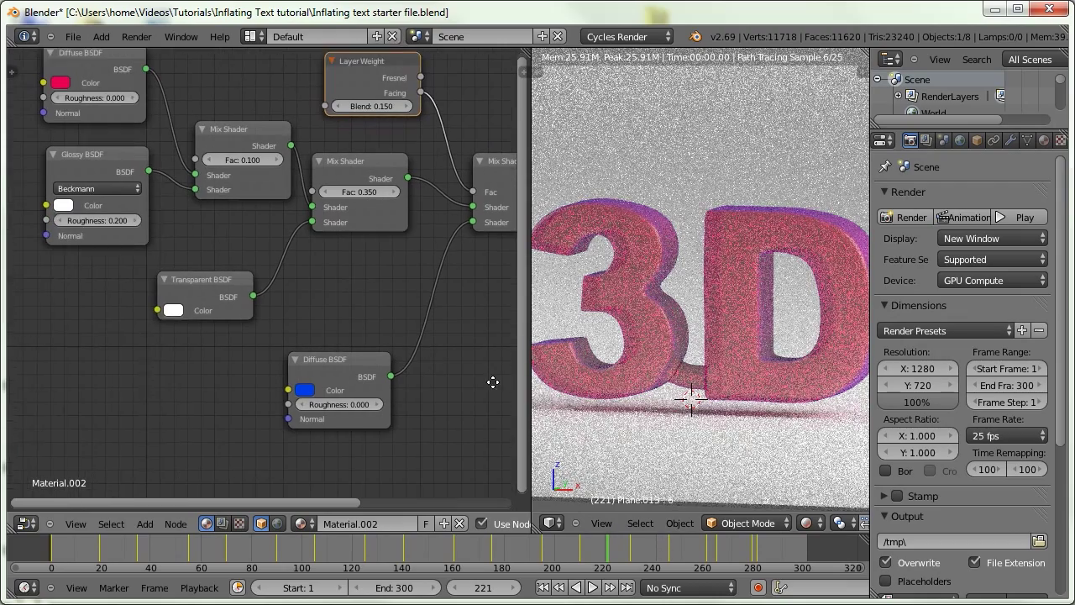
pyautogui.click(81, 72)
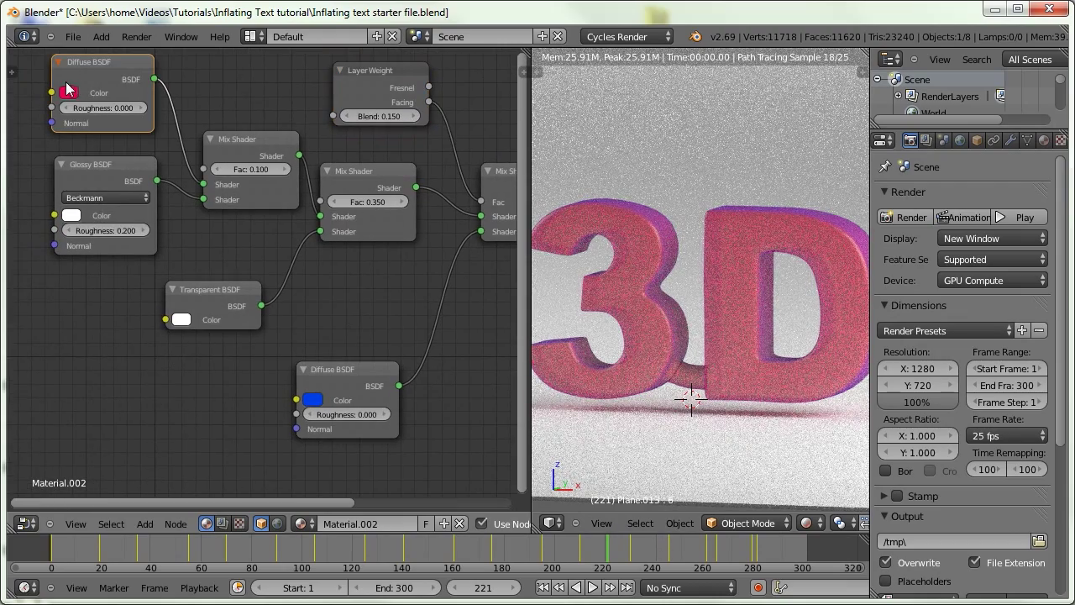
pyautogui.hotkey('ctrl', 'c')
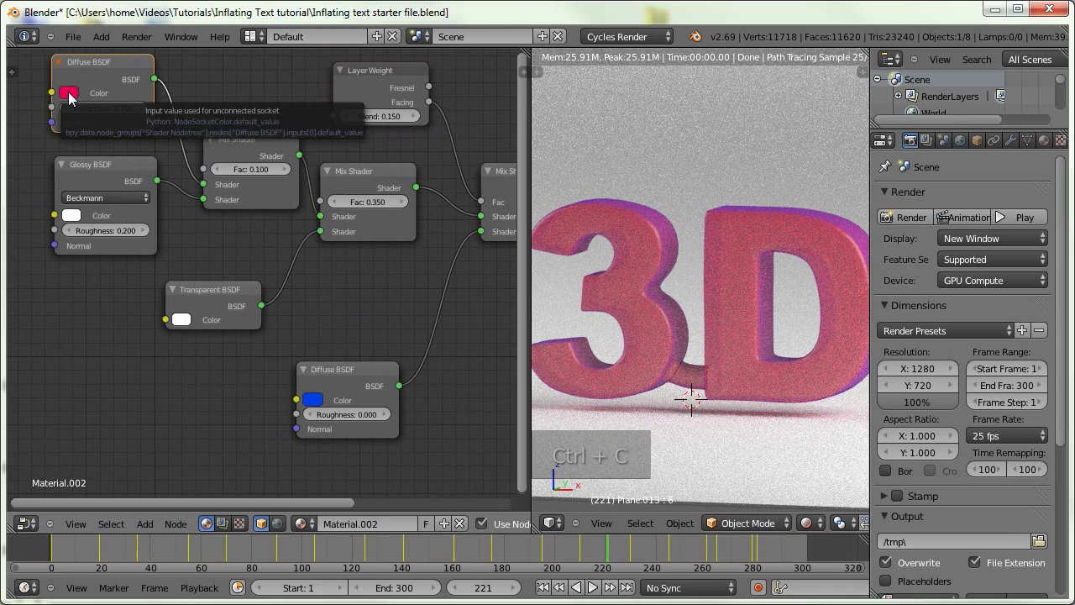
pyautogui.moveTo(284, 339); pyautogui.dragTo(163, 257, button='middle')
pyautogui.hotkey('ctrl', 'v')
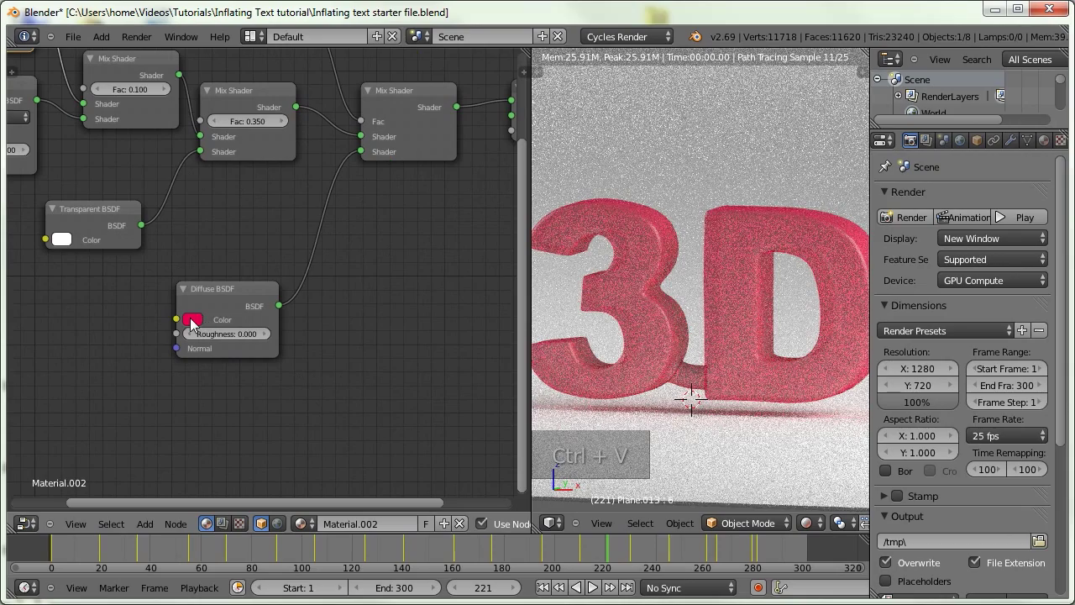
# Lower the saturation of the lower Diffuse BSDF's color to make it a pale pink.
pyautogui.click(192, 321)
pyautogui.click(239, 237)
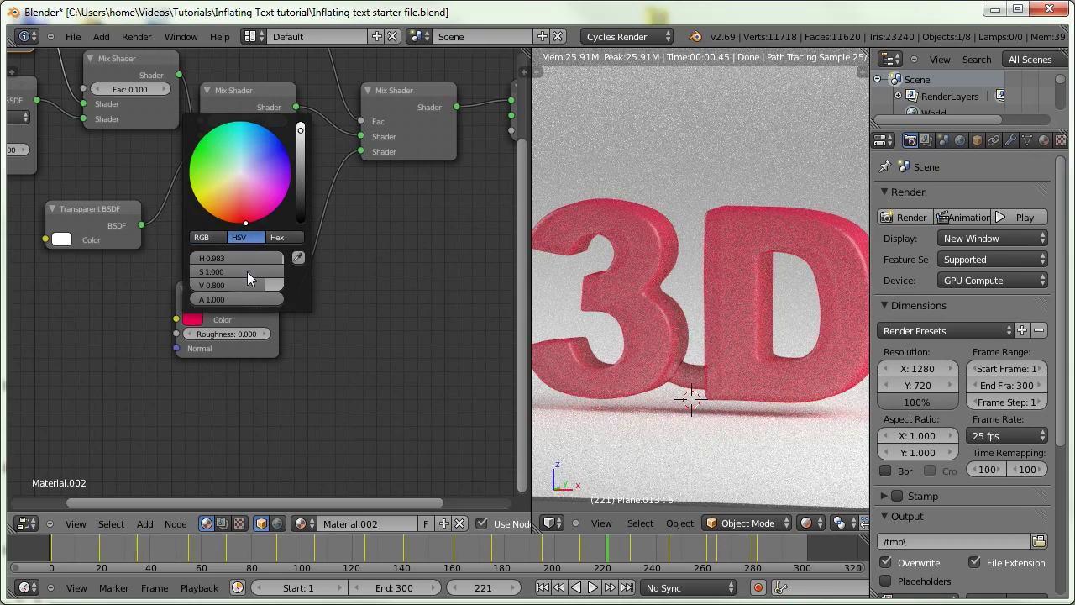
pyautogui.moveTo(266, 270); pyautogui.dragTo(220, 272)
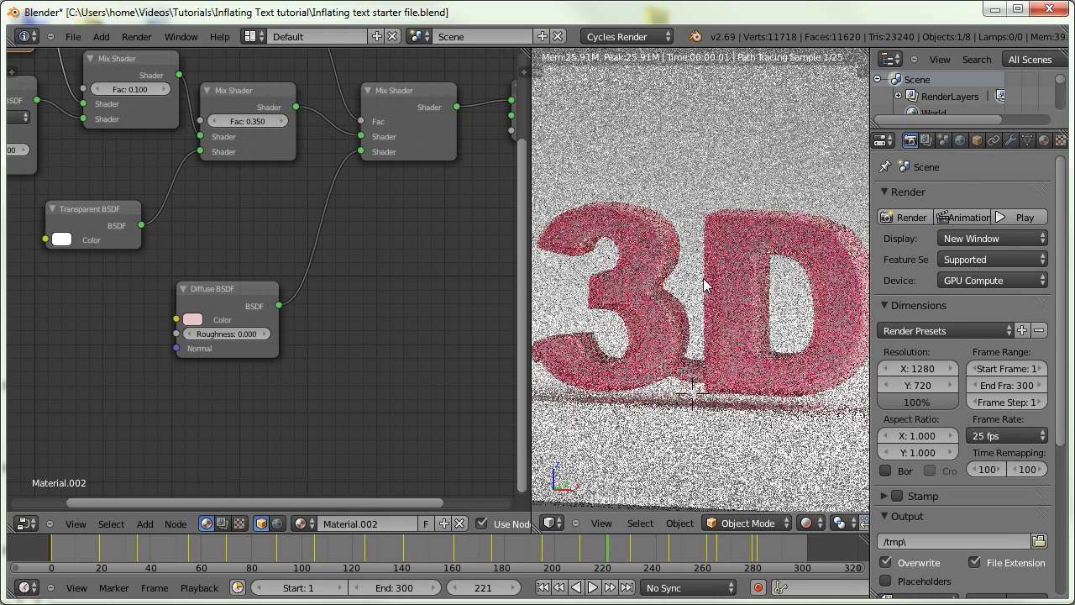
# Duplicate the 0.350 Mix Shader and insert the copy between the pale pink Diffuse BSDF and the last Mix Shader.
pyautogui.moveTo(166, 240); pyautogui.dragTo(287, 344, button='middle')
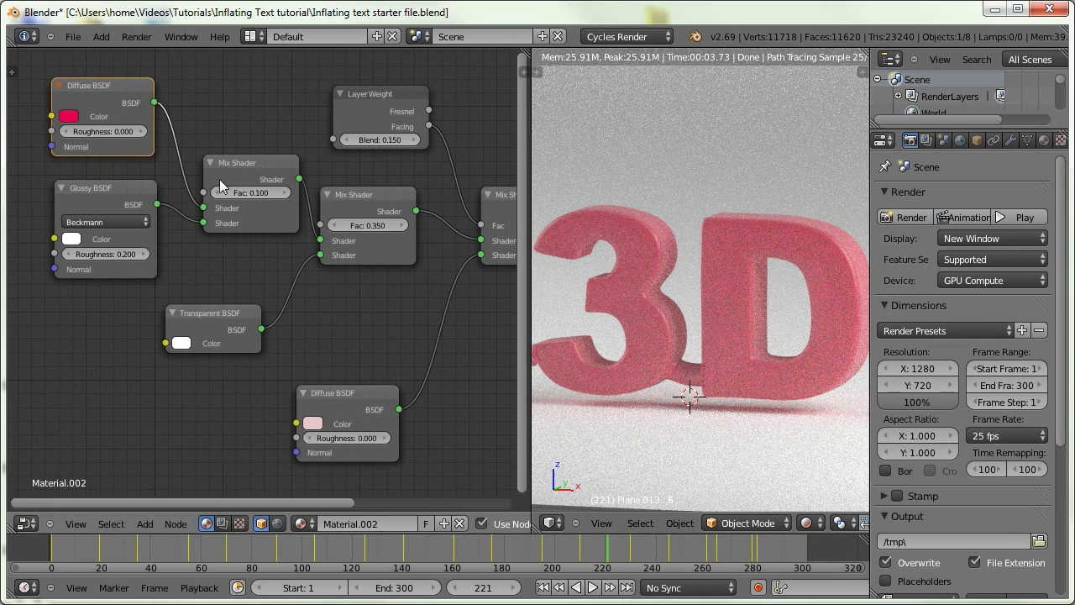
pyautogui.moveTo(217, 184); pyautogui.dragTo(218, 182, button='middle')
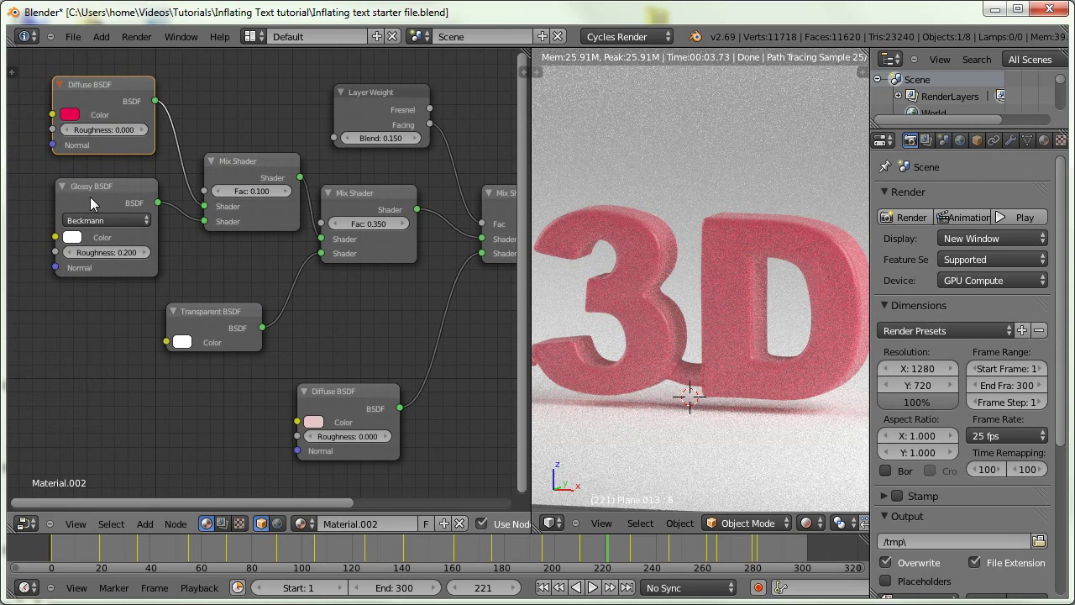
pyautogui.moveTo(255, 311); pyautogui.dragTo(270, 205, button='middle')
pyautogui.moveTo(368, 300); pyautogui.dragTo(370, 331, button='middle')
pyautogui.moveTo(370, 331); pyautogui.dragTo(305, 350)
pyautogui.moveTo(240, 341); pyautogui.dragTo(284, 275, button='middle')
pyautogui.moveTo(330, 351); pyautogui.dragTo(300, 396)
pyautogui.click(395, 130)
pyautogui.hotkey('shift', 'd')
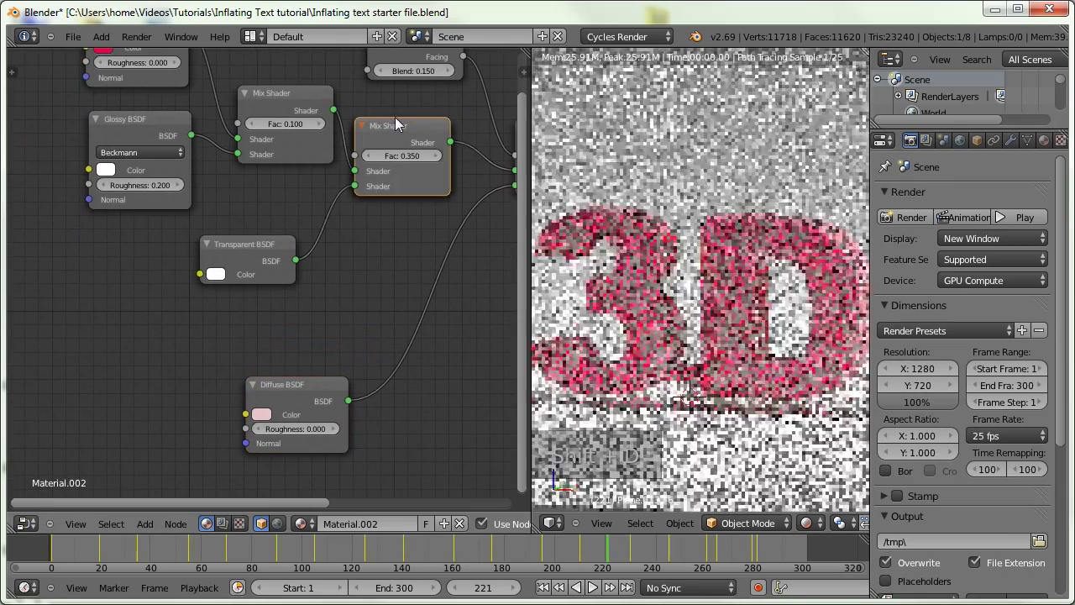
pyautogui.click(410, 289)
# Rearrange the nodes around the new Mix Shader and connect the Glossy BSDF to its second Shader input.
pyautogui.moveTo(366, 319); pyautogui.dragTo(355, 217, button='middle')
pyautogui.moveTo(285, 277); pyautogui.dragTo(200, 235)
pyautogui.moveTo(277, 135); pyautogui.dragTo(346, 116)
pyautogui.moveTo(312, 196); pyautogui.dragTo(347, 219)
pyautogui.moveTo(348, 218); pyautogui.dragTo(374, 307, button='middle')
pyautogui.click(165, 115)
pyautogui.moveTo(165, 115); pyautogui.dragTo(131, 207)
pyautogui.moveTo(270, 271); pyautogui.dragTo(296, 352)
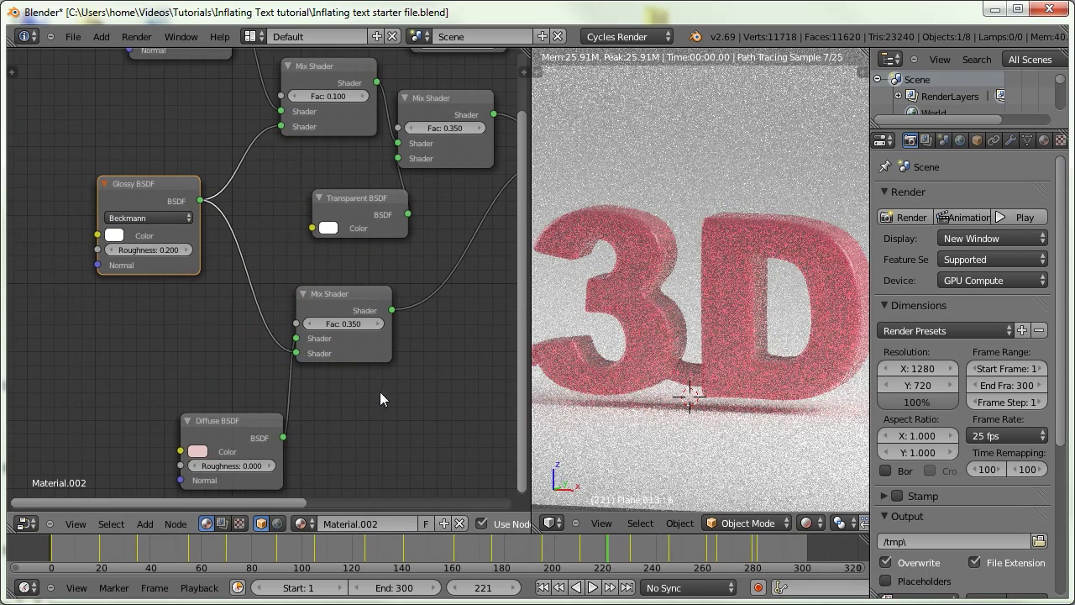
# Reposition the pale pink Diffuse BSDF and set the new Mix Shader's Fac to 0.1.
pyautogui.moveTo(367, 400); pyautogui.dragTo(347, 365, button='middle')
pyautogui.click(200, 397)
pyautogui.moveTo(200, 397); pyautogui.dragTo(179, 392)
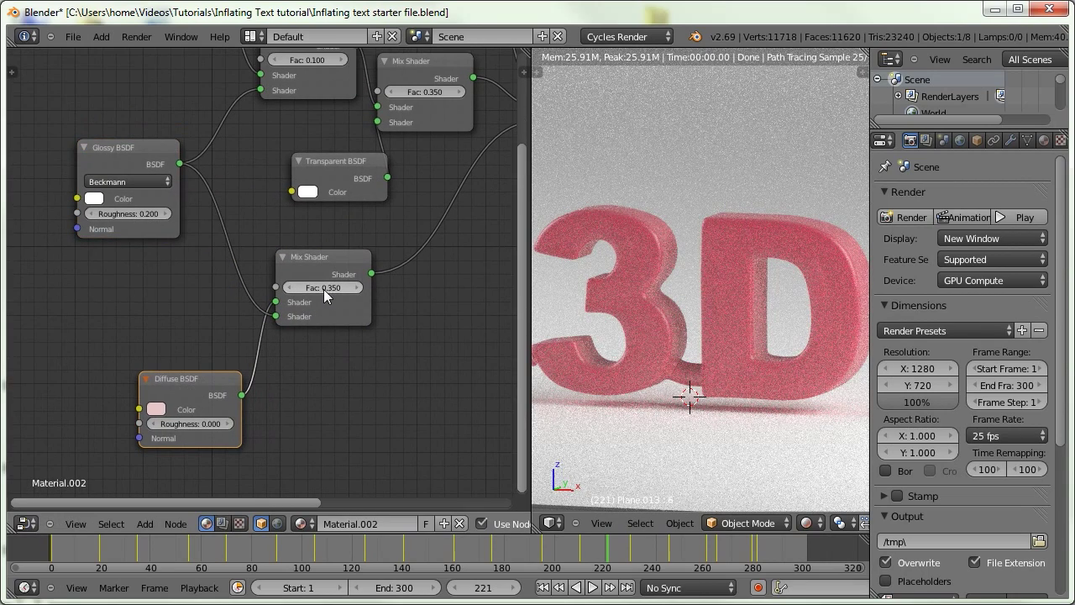
pyautogui.click(325, 288)
pyautogui.write('0.1')
pyautogui.press('Return')
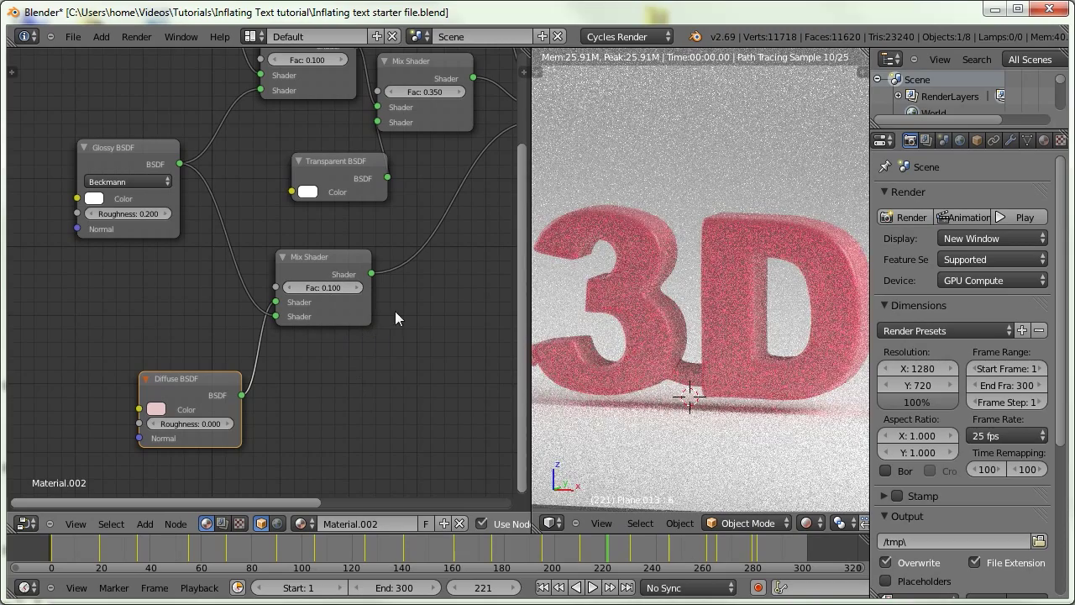
# Scrub the animation to frame 105 and switch the viewport to Solid shading.
pyautogui.click(696, 556)
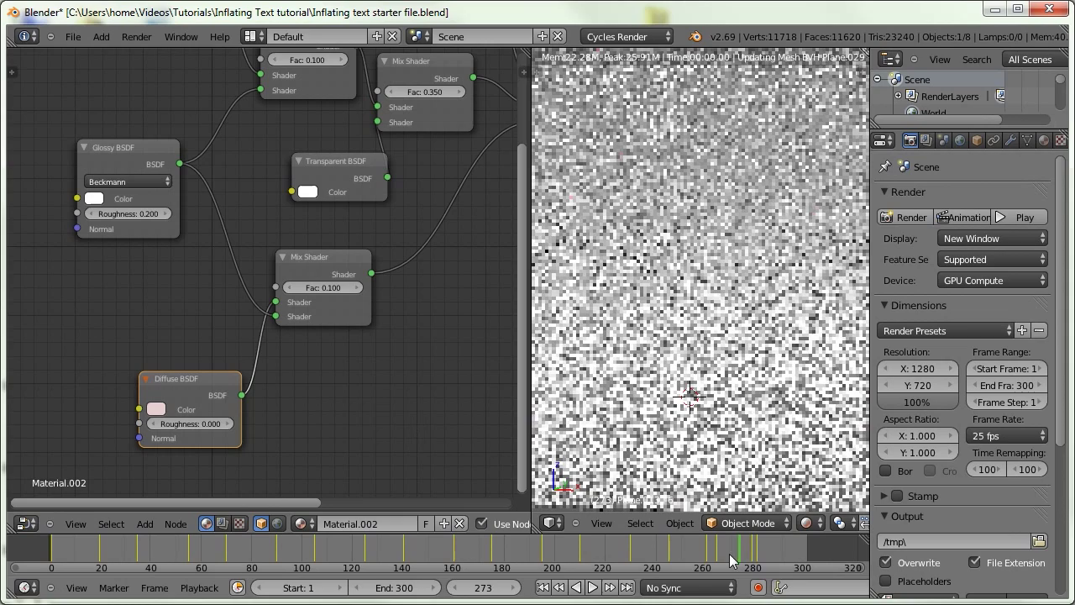
pyautogui.moveTo(659, 556); pyautogui.dragTo(314, 550)
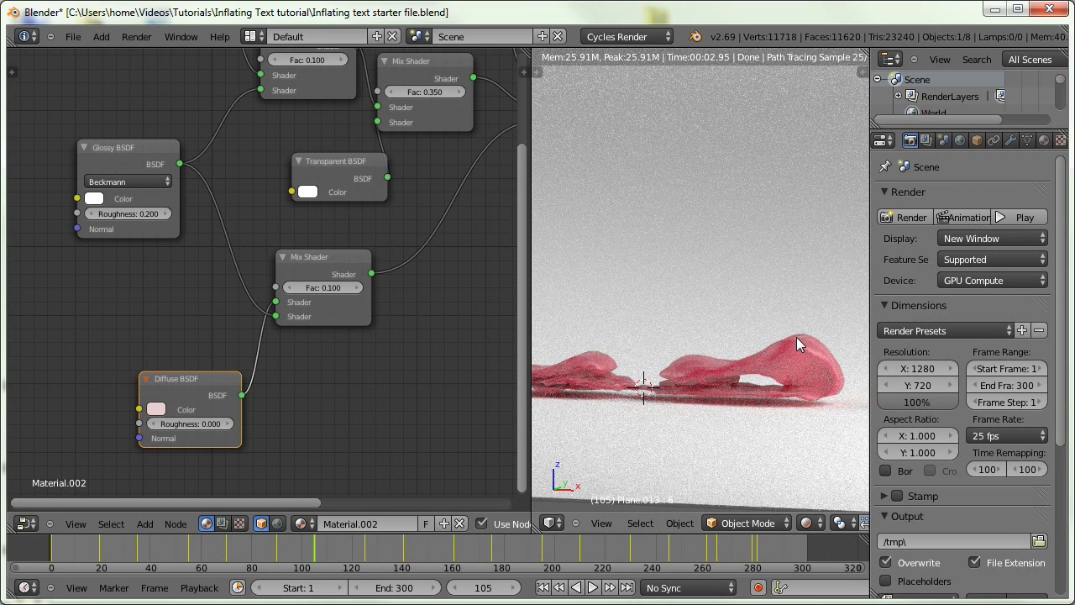
pyautogui.click(808, 524)
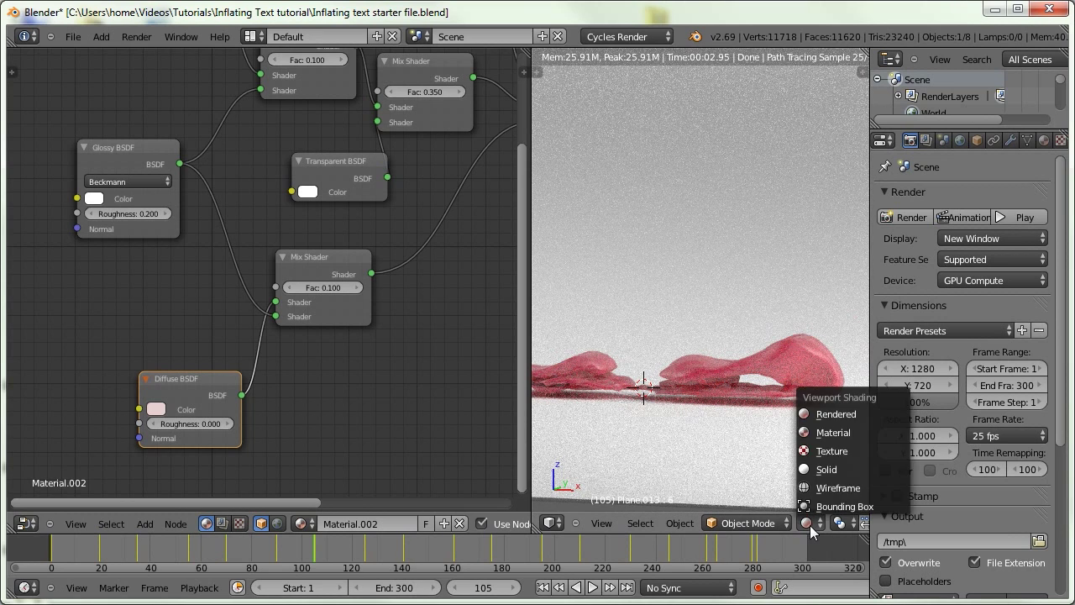
pyautogui.click(826, 470)
# Raise the floor plane slightly in front view so it sits closer to the underside of the deflated text.
pyautogui.rightClick(691, 429)
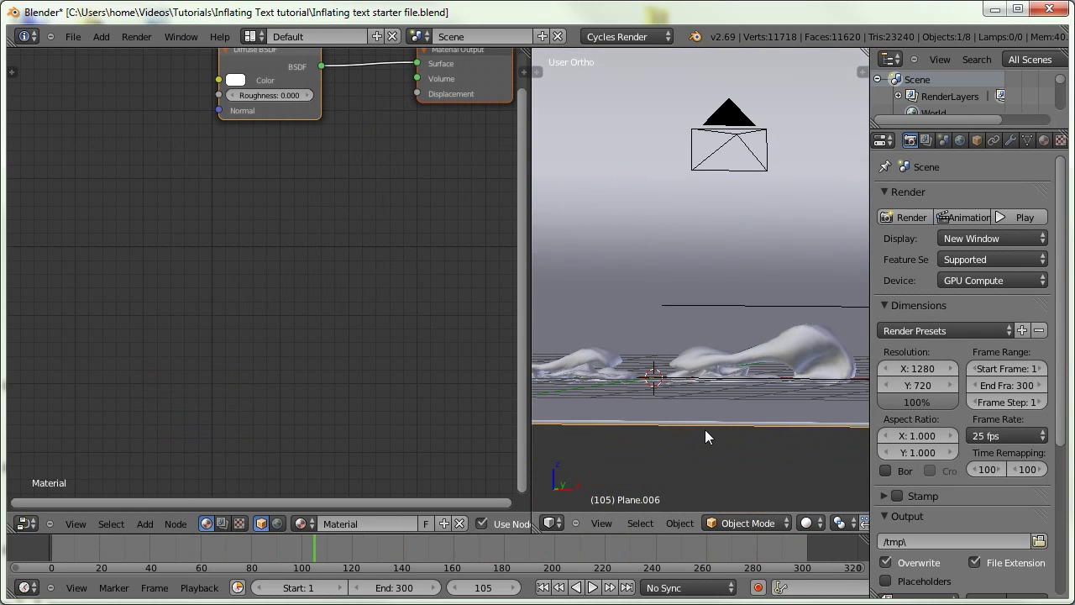
pyautogui.press('KP_1')
pyautogui.scroll(3, 732, 334)
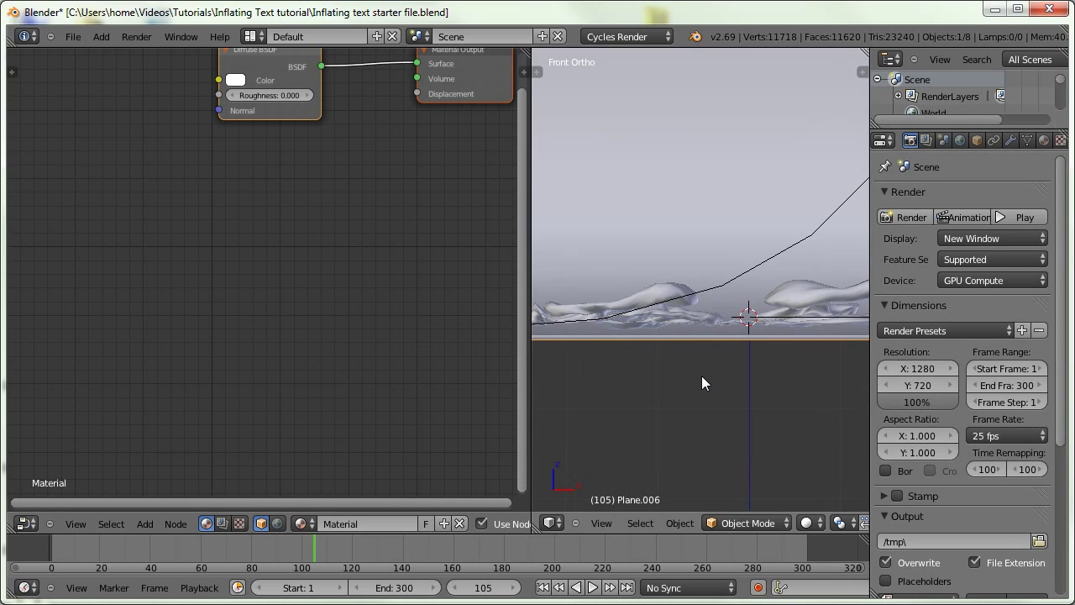
pyautogui.press('g')
pyautogui.click(678, 356)
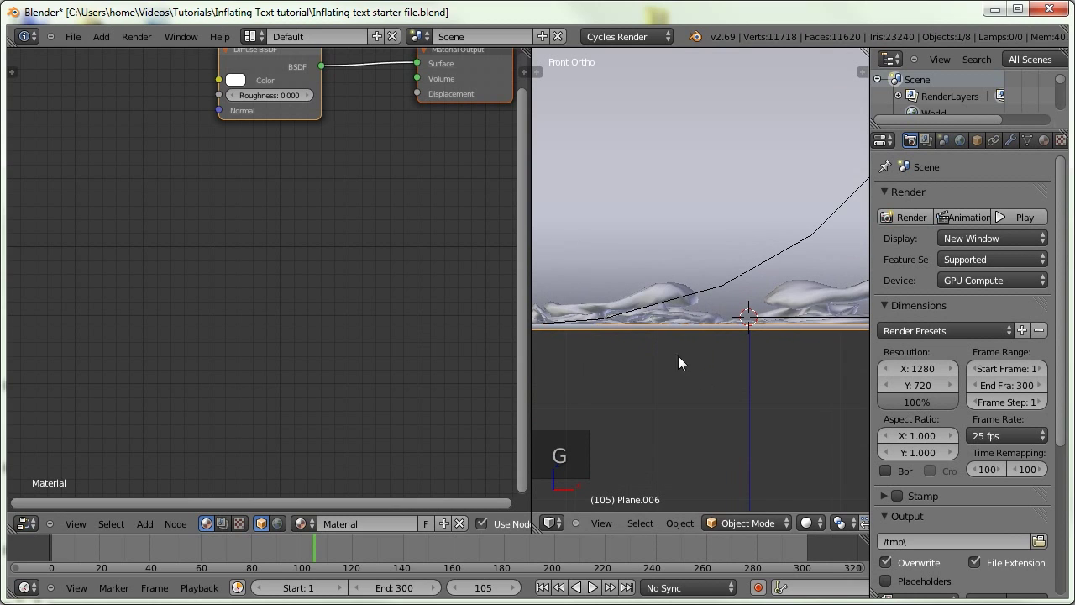
pyautogui.keyDown('shift'); pyautogui.moveTo(678, 355); pyautogui.dragTo(804, 331, button='middle'); pyautogui.keyUp('shift')
# Examine the text mesh and its shape keys at frame 16 for parts that dip below the floor.
pyautogui.click(90, 539)
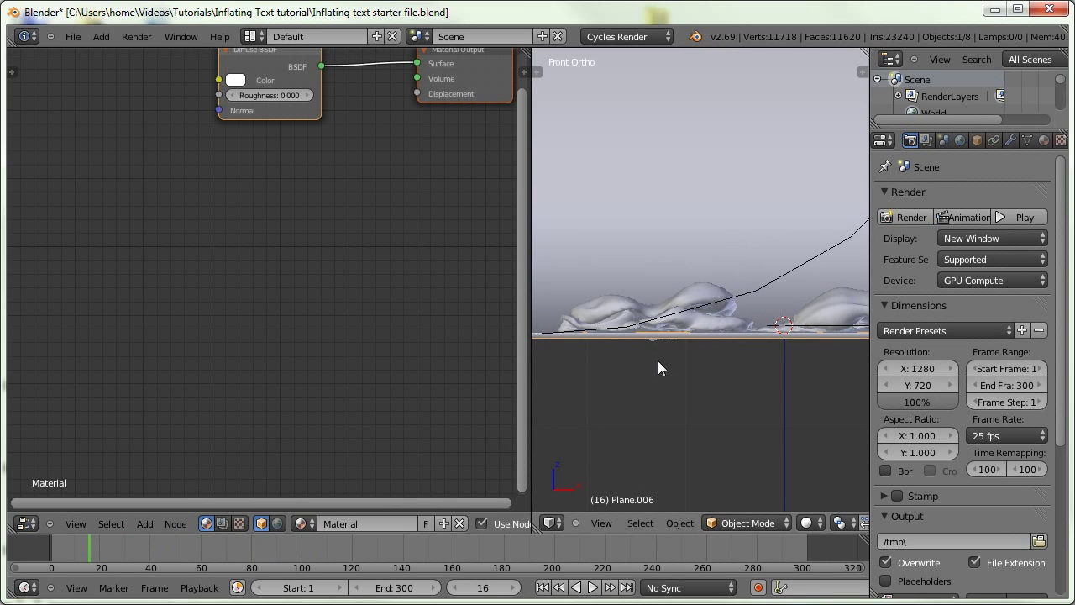
pyautogui.keyDown('shift'); pyautogui.moveTo(658, 345); pyautogui.dragTo(641, 288, button='middle'); pyautogui.keyUp('shift')
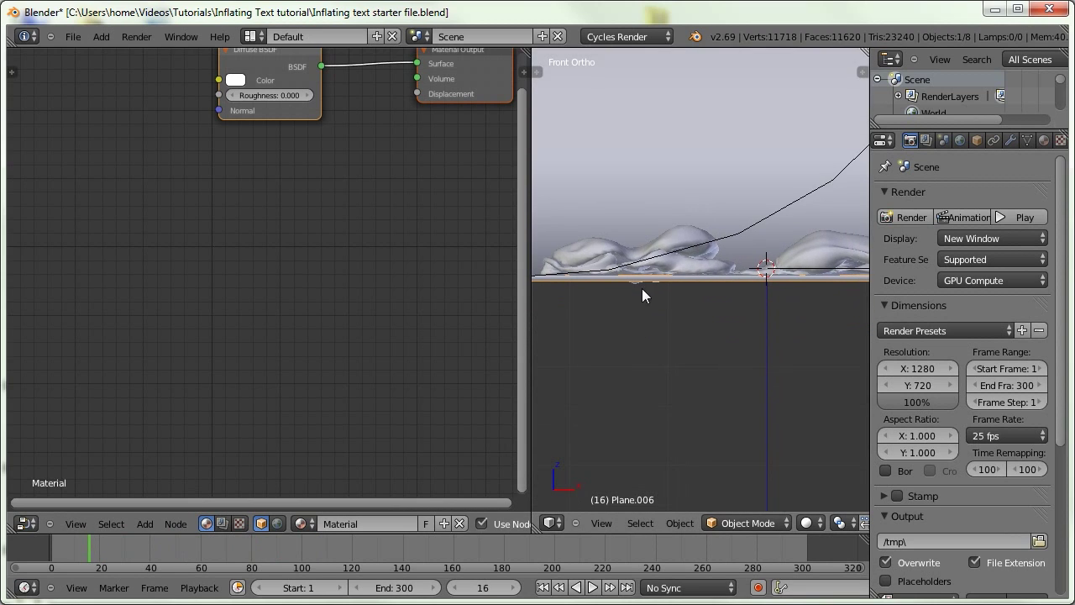
pyautogui.scroll(2, 634, 312)
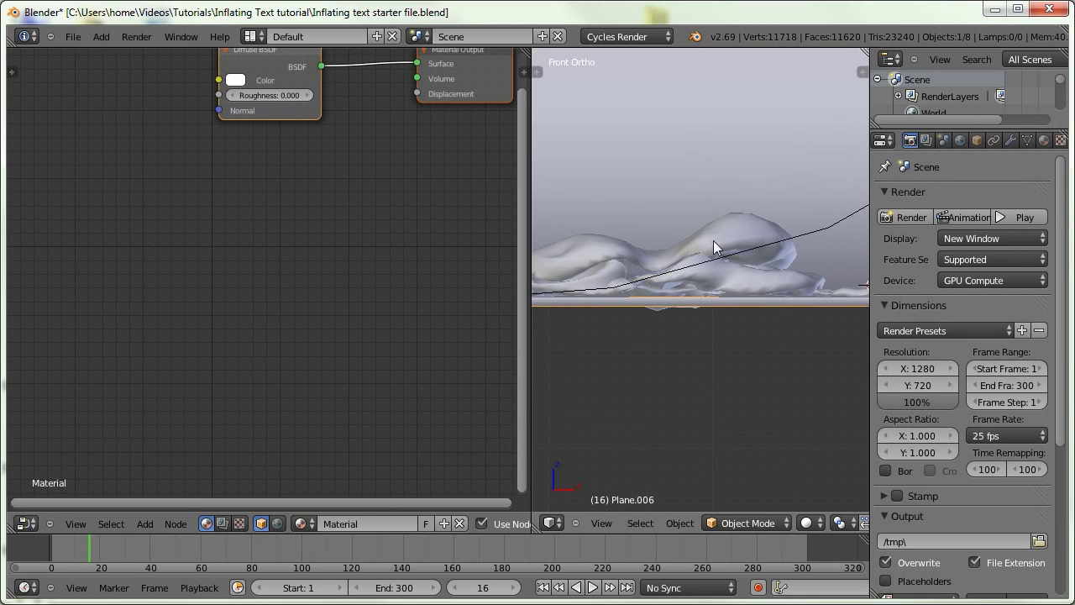
pyautogui.rightClick(734, 232)
pyautogui.press('Tab')
pyautogui.rightClick(670, 322)
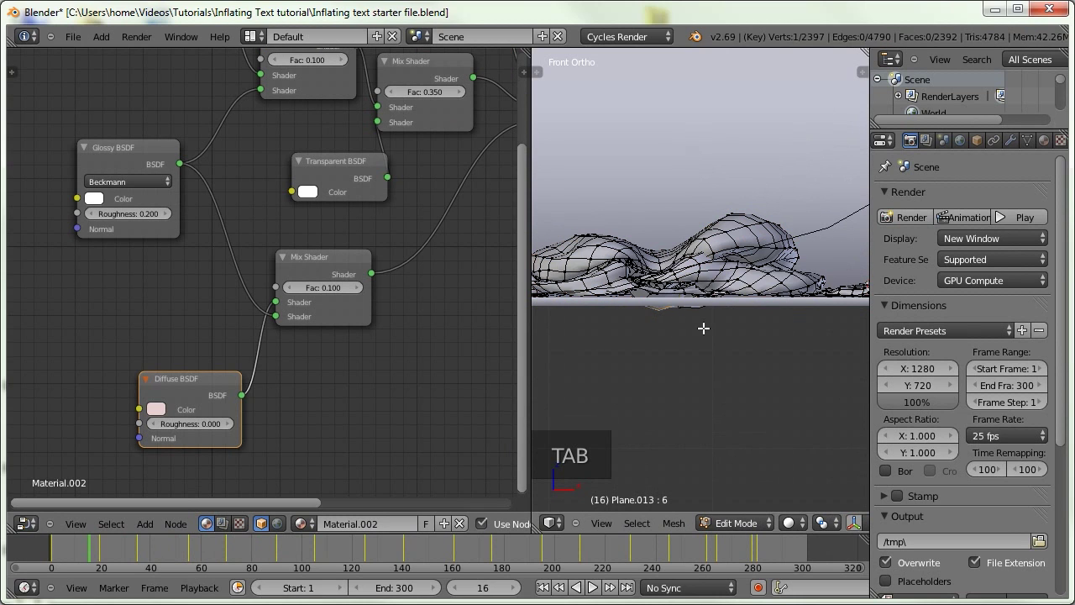
pyautogui.click(1026, 140)
pyautogui.scroll(-5, 939, 471)
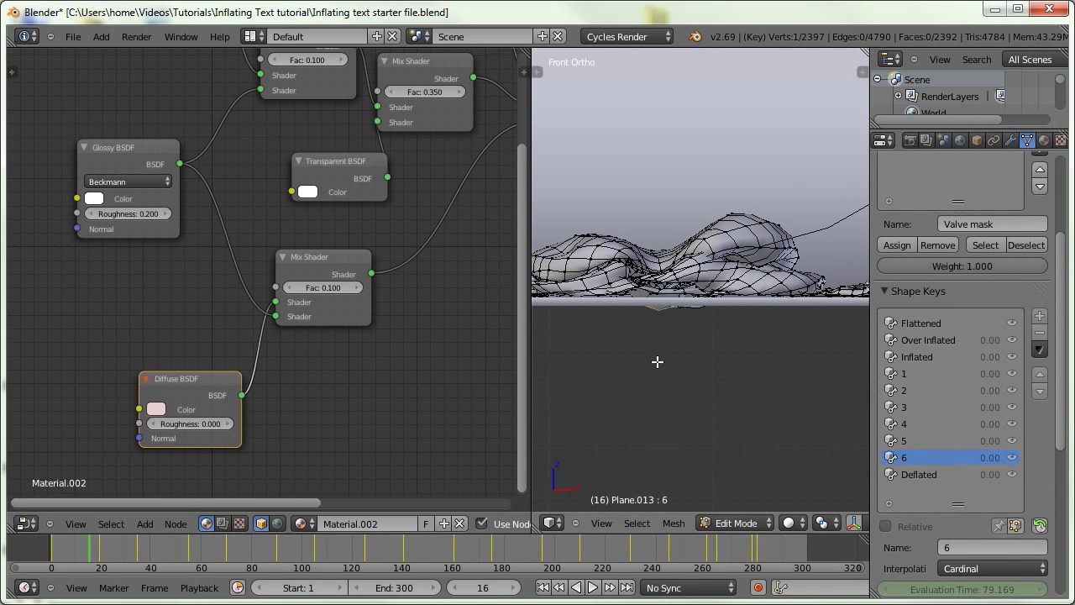
pyautogui.moveTo(683, 373)
pyautogui.mouseDown(button='middle')
pyautogui.moveTo(682, 331)
pyautogui.moveTo(660, 339)
pyautogui.moveTo(679, 254)
pyautogui.moveTo(664, 331)
pyautogui.moveTo(687, 324)
pyautogui.mouseUp(button='middle')
pyautogui.press('KP_1')
pyautogui.press('Tab')
# Preview the deflated text in Rendered shading through the camera, with the 3D view temporarily enlarged.
pyautogui.click(811, 523)
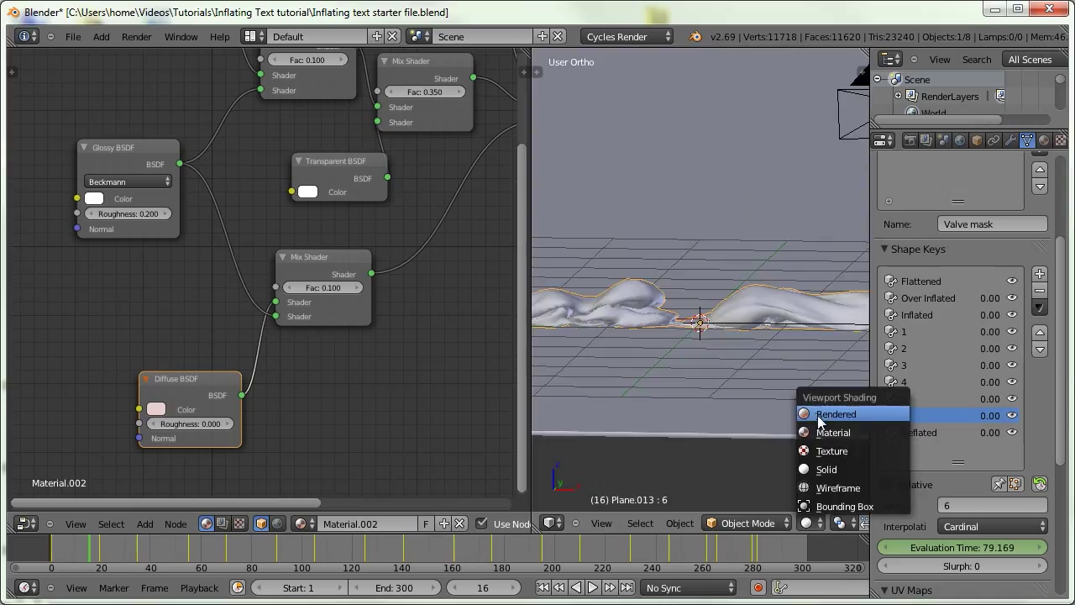
pyautogui.click(818, 422)
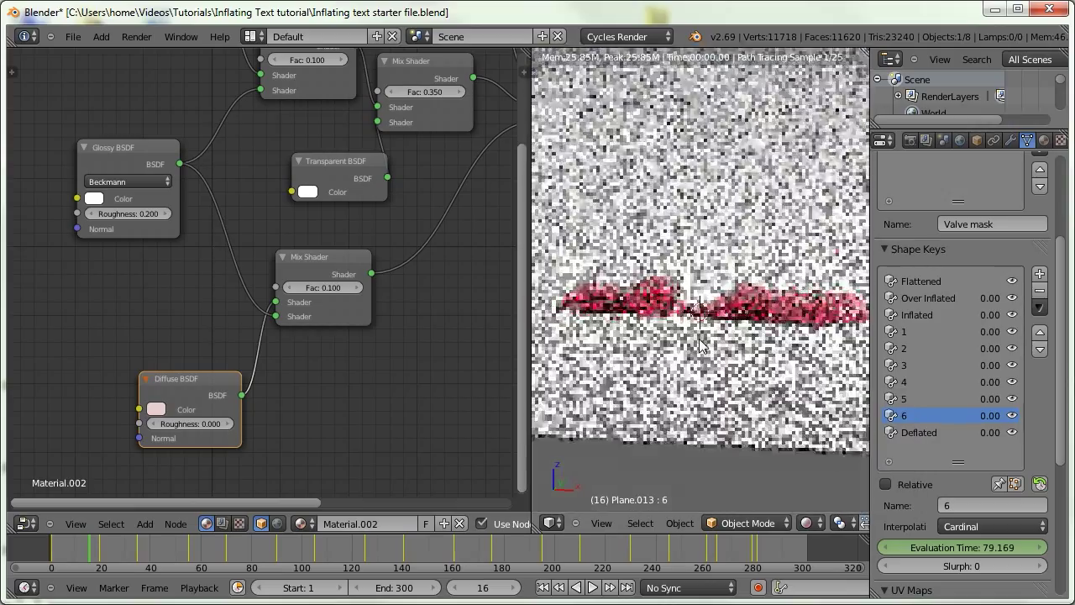
pyautogui.press('KP_0')
pyautogui.hotkey('ctrl', 'Up')
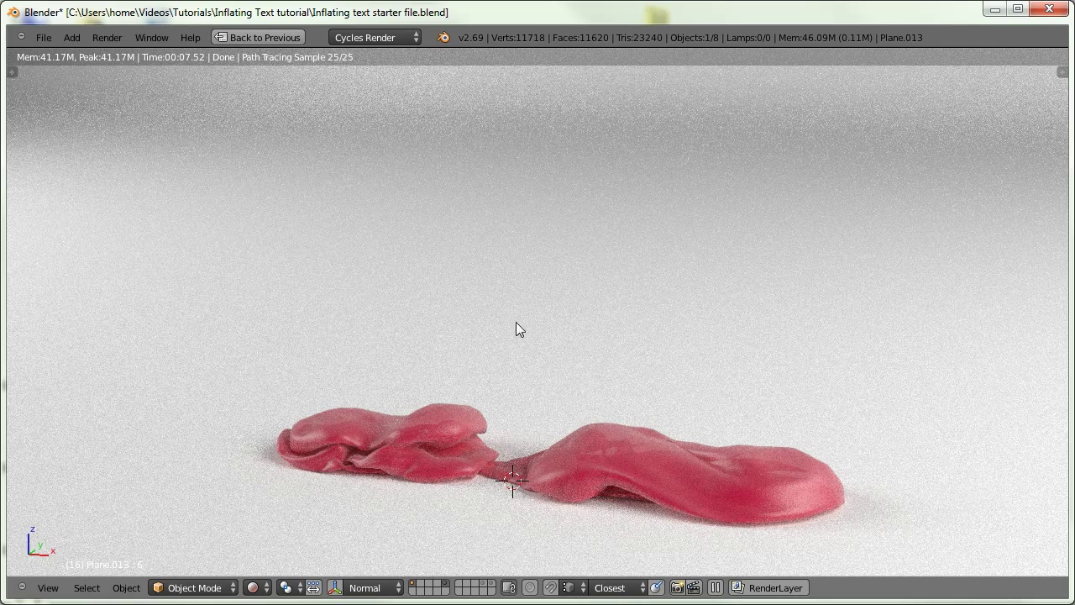
pyautogui.hotkey('ctrl', 'Down')
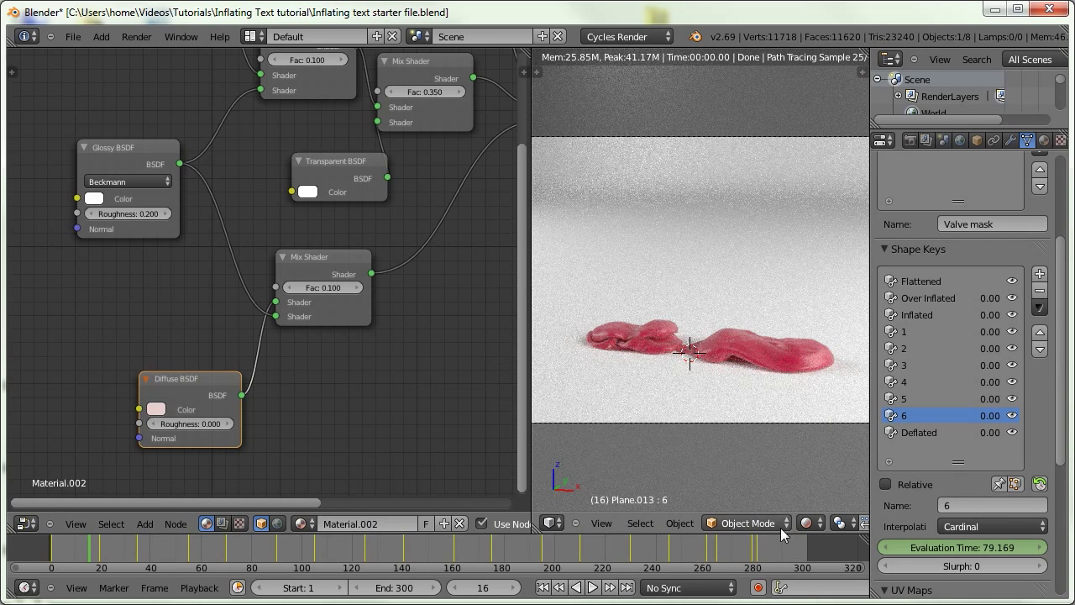
# Extend the 3D view over the node editor's area and set it to Solid shading.
pyautogui.hotkey('ctrl', 'Up')
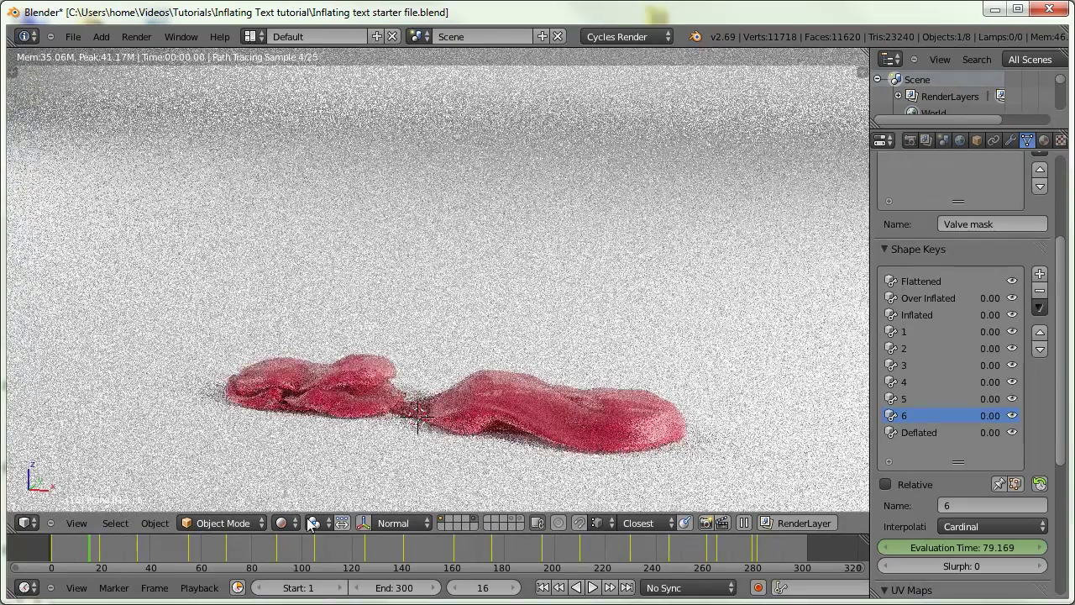
pyautogui.click(285, 522)
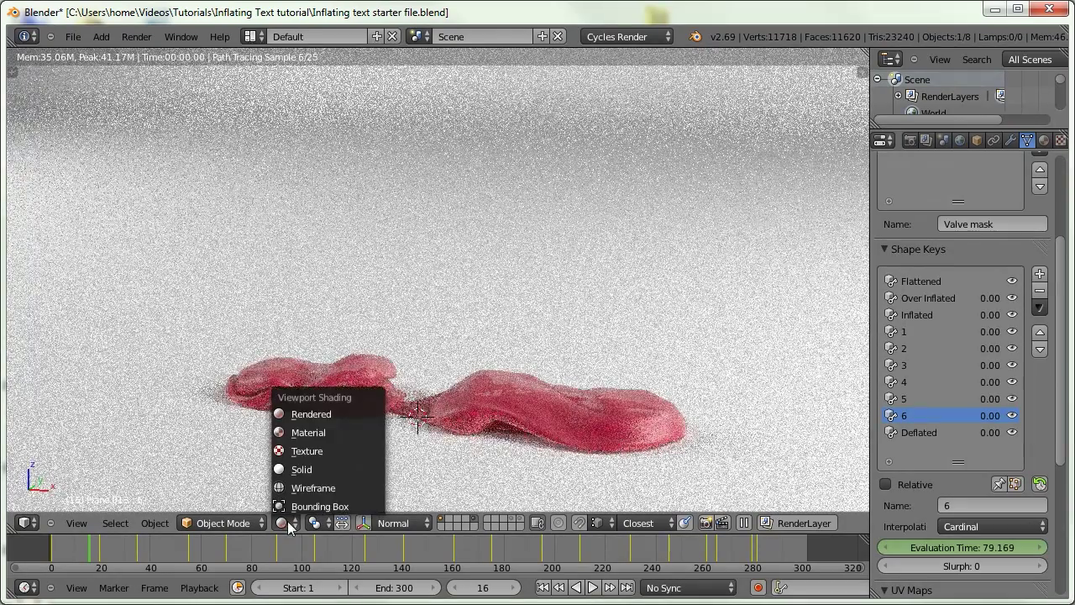
pyautogui.click(304, 465)
# Select the camera from above and turn on its Limits display.
pyautogui.moveTo(399, 382); pyautogui.dragTo(420, 420, button='middle')
pyautogui.scroll(5, 424, 437)
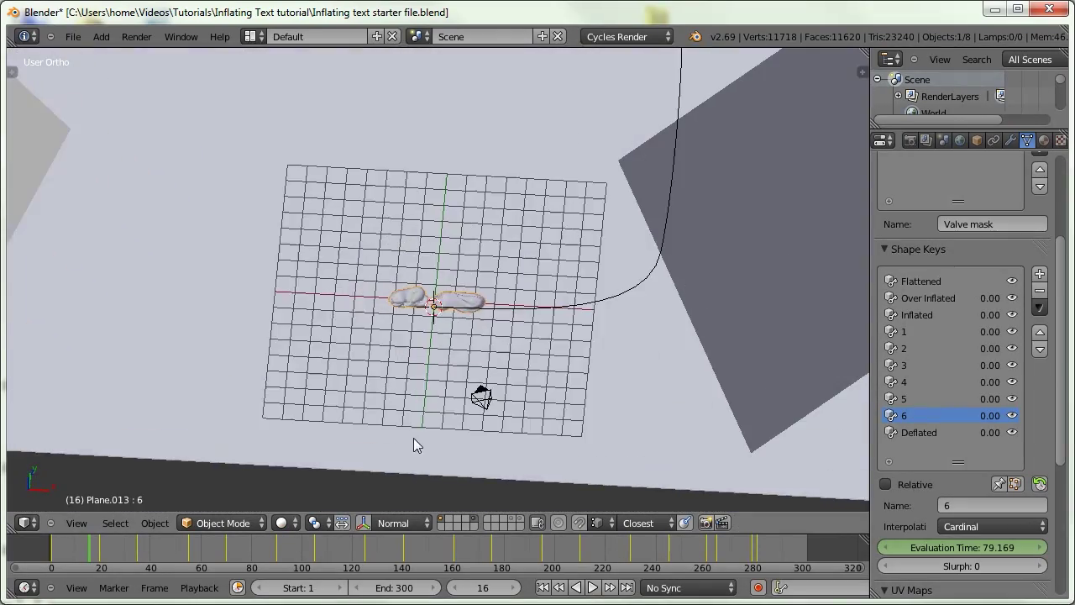
pyautogui.moveTo(420, 374)
pyautogui.mouseDown(button='middle')
pyautogui.moveTo(415, 401)
pyautogui.moveTo(412, 301)
pyautogui.moveTo(387, 255)
pyautogui.moveTo(412, 388)
pyautogui.mouseUp(button='middle')
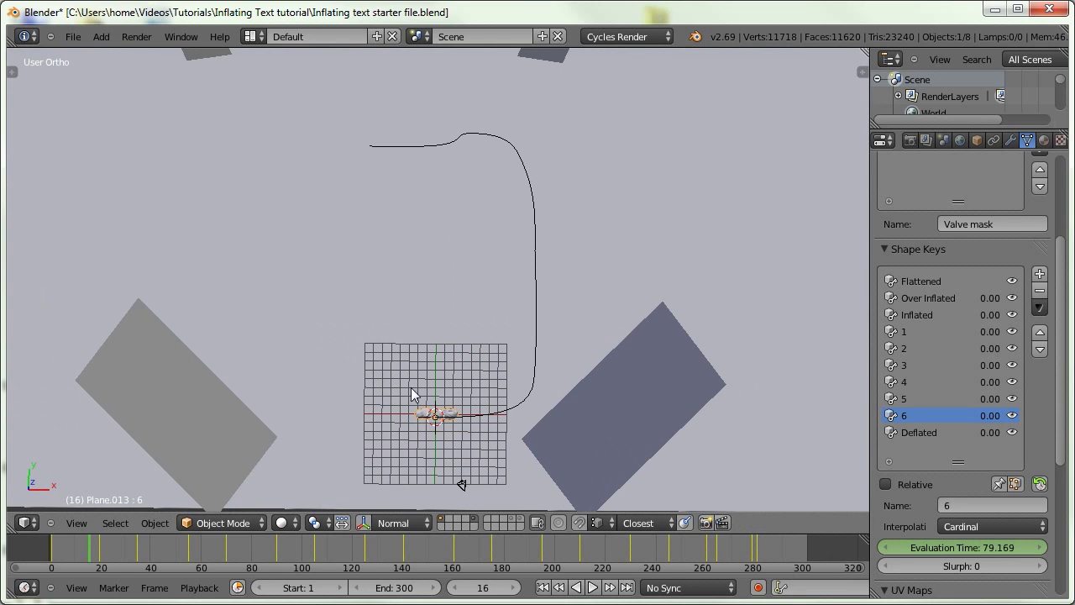
pyautogui.keyDown('shift'); pyautogui.moveTo(390, 349); pyautogui.dragTo(408, 199, button='middle'); pyautogui.keyUp('shift')
pyautogui.scroll(6, 422, 301)
pyautogui.scroll(-1, 422, 300)
pyautogui.keyDown('shift'); pyautogui.moveTo(420, 270); pyautogui.dragTo(427, 325, button='middle'); pyautogui.keyUp('shift')
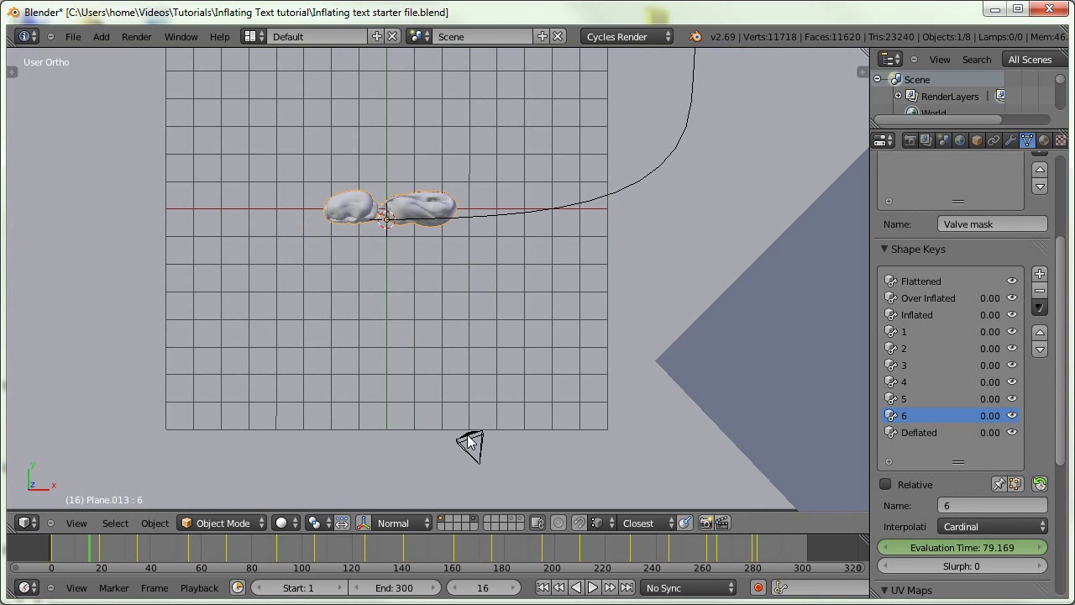
pyautogui.rightClick(470, 438)
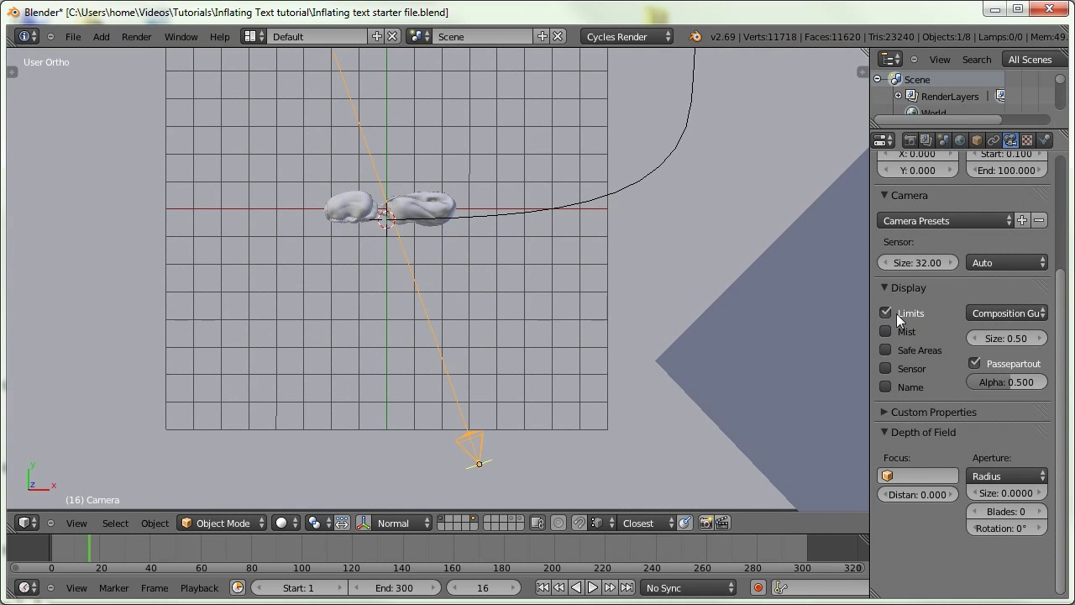
# Set the camera's depth of field distance to 10.344 so it focuses on the text, and turn off its Limits display.
pyautogui.moveTo(575, 321); pyautogui.dragTo(571, 332, button='middle')
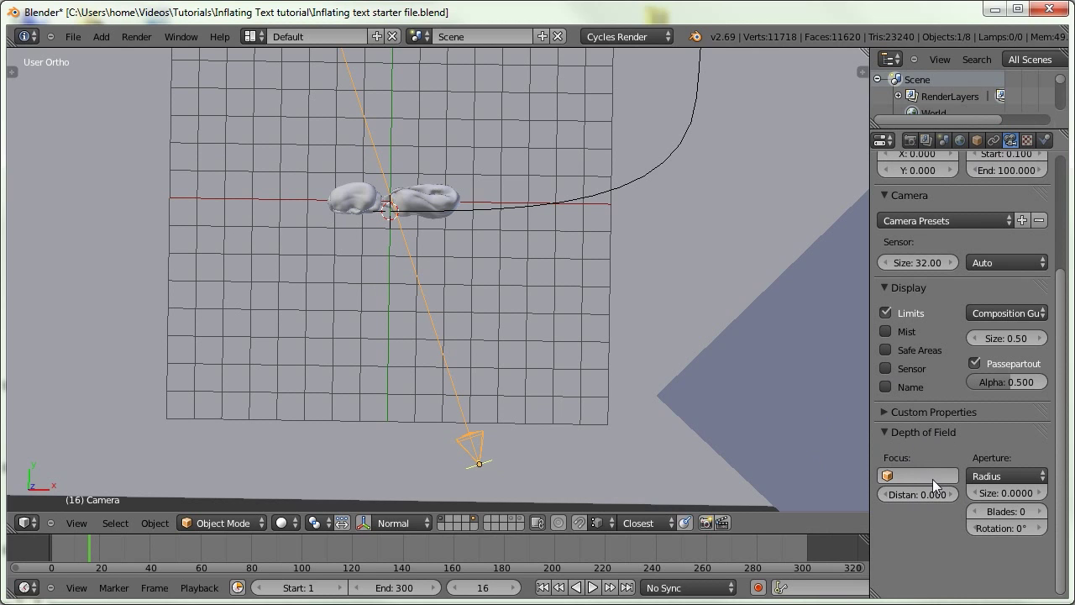
pyautogui.moveTo(896, 494); pyautogui.dragTo(982, 505)
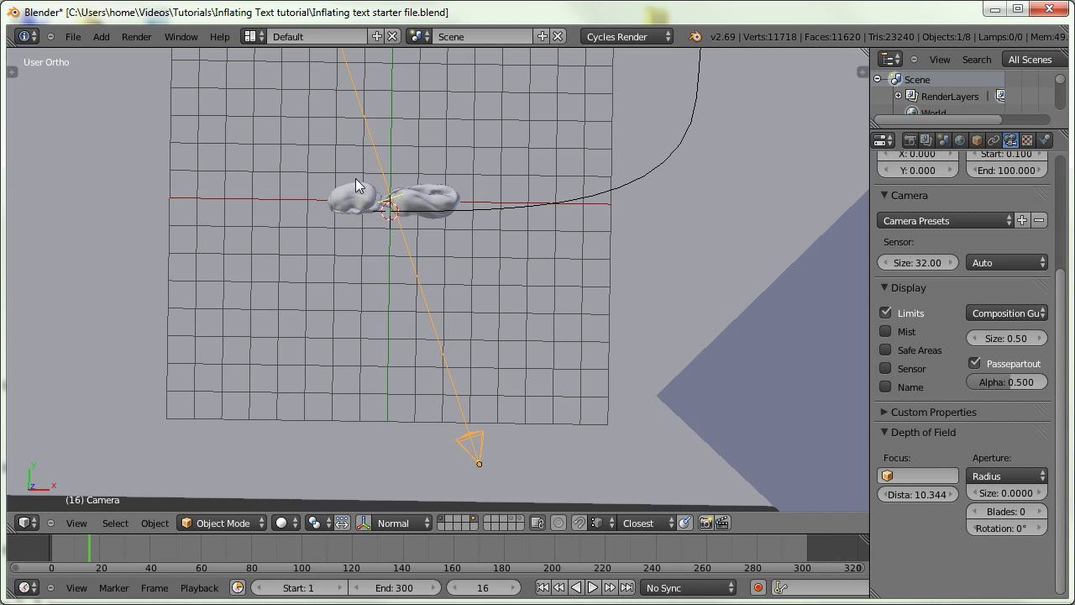
pyautogui.moveTo(378, 201)
pyautogui.mouseDown(button='middle')
pyautogui.moveTo(413, 207)
pyautogui.moveTo(379, 214)
pyautogui.mouseUp(button='middle')
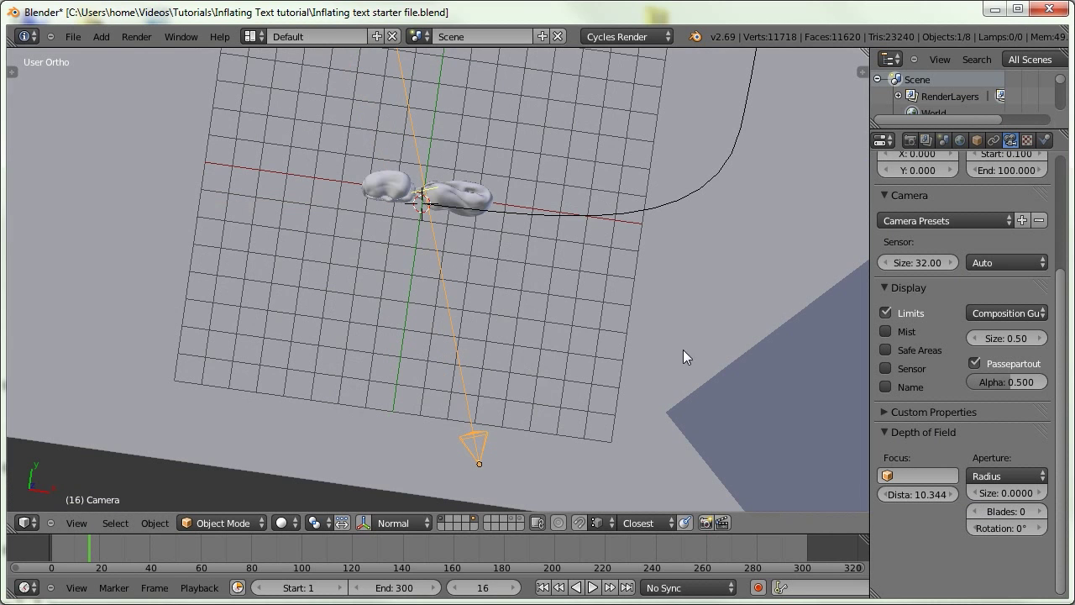
pyautogui.click(887, 312)
# View the scene through the camera and go to frame 277.
pyautogui.press('KP_0')
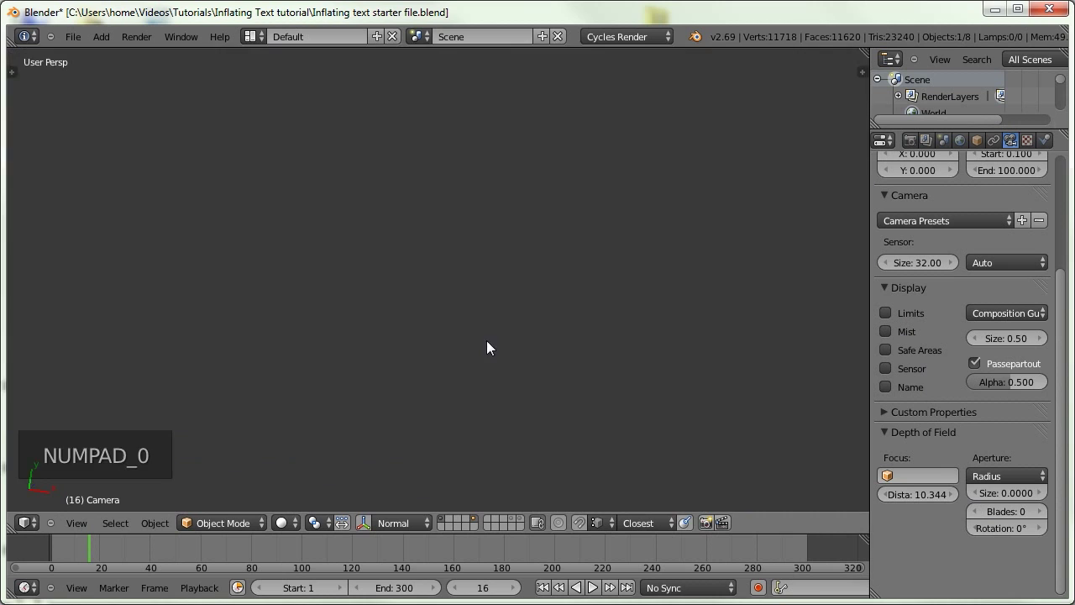
pyautogui.moveTo(140, 547); pyautogui.dragTo(750, 568)
pyautogui.press('Right')
pyautogui.press('Right')
pyautogui.press('Right')
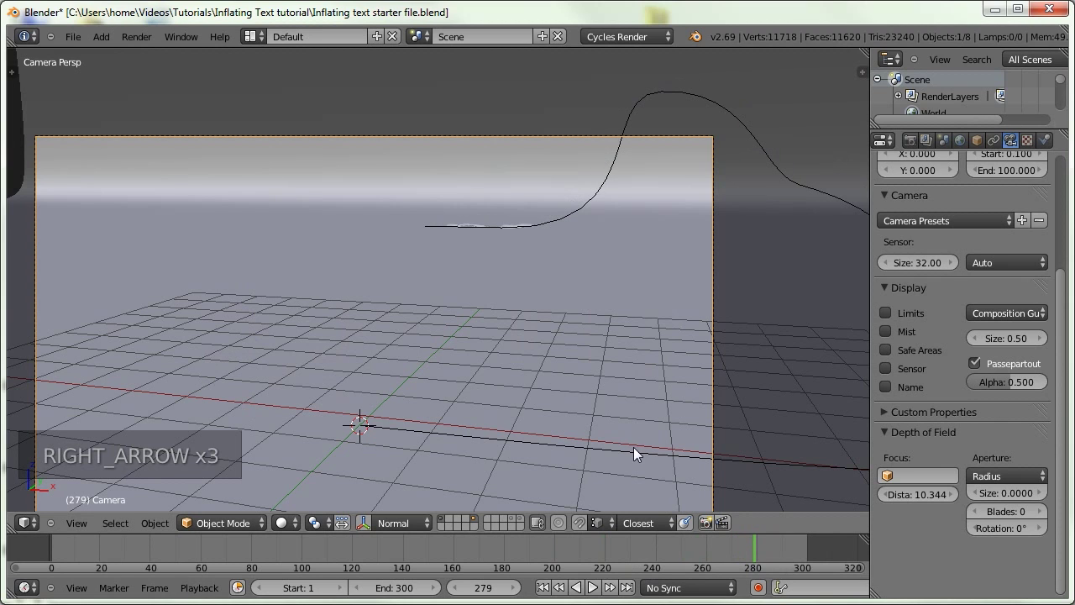
pyautogui.press('Left')
pyautogui.press('Left')
pyautogui.press('Left')
pyautogui.press('Left')
pyautogui.press('Left')
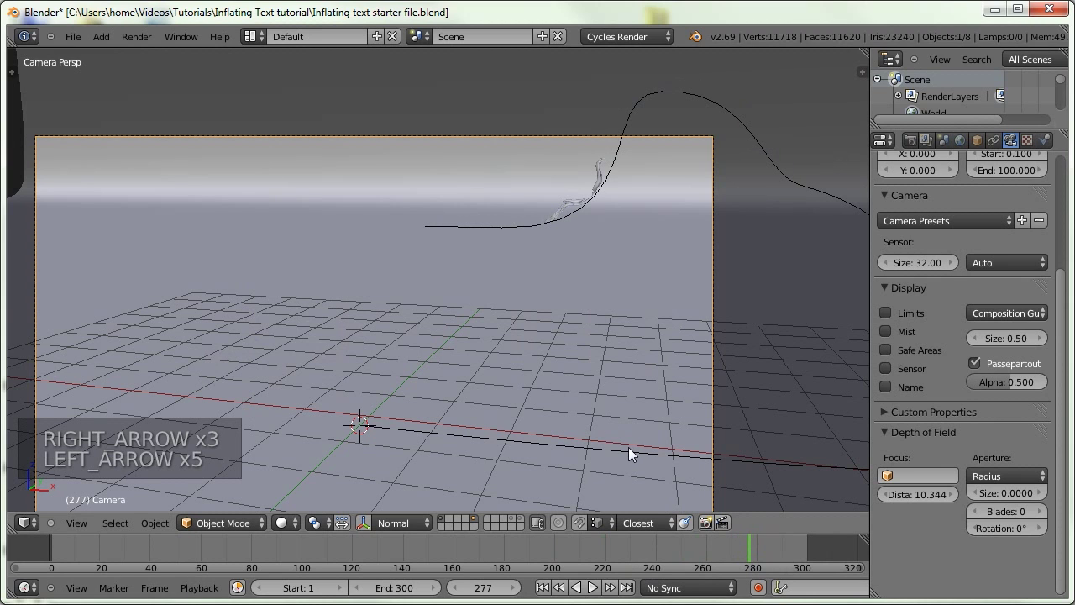
# Set the camera's depth of field aperture radius to 0.05.
pyautogui.click(1014, 493)
pyautogui.write('0.05')
pyautogui.press('Return')
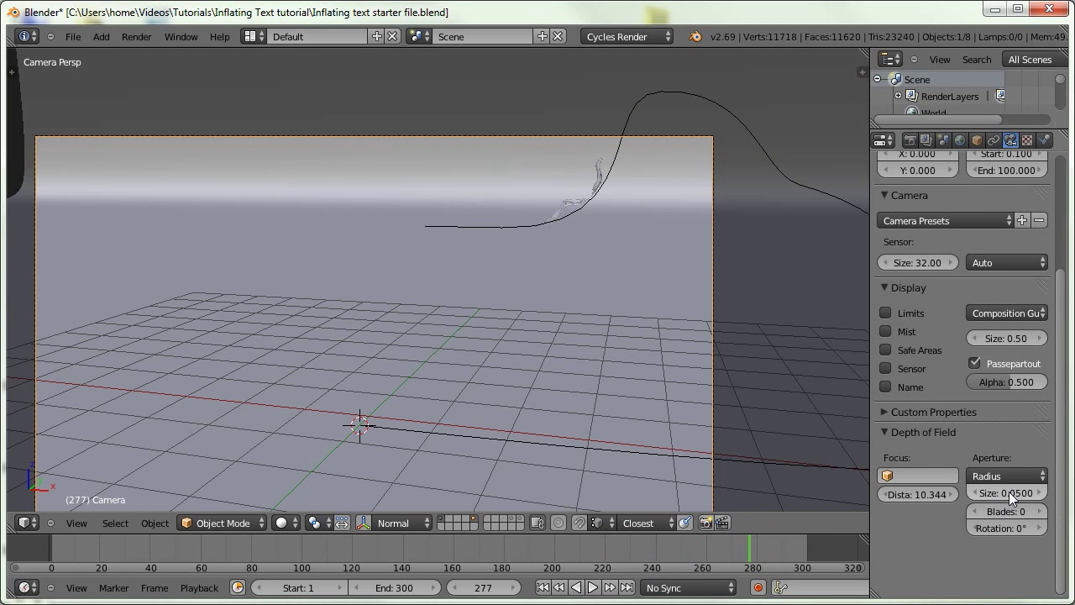
# Preview the depth of field in Rendered shading at frames 277 and 127, and return to Solid shading.
pyautogui.click(284, 522)
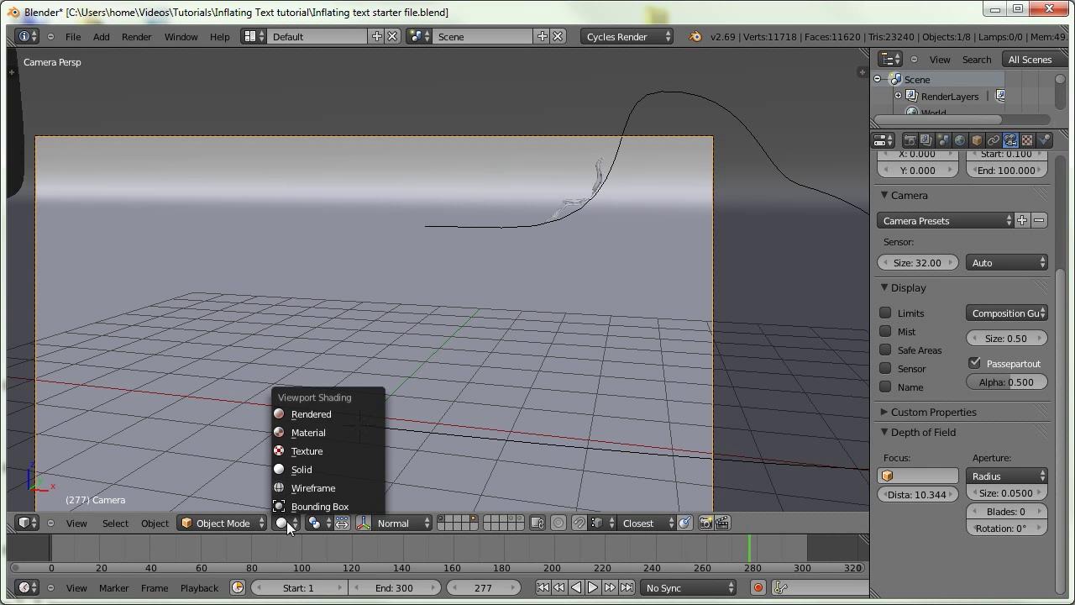
pyautogui.click(299, 414)
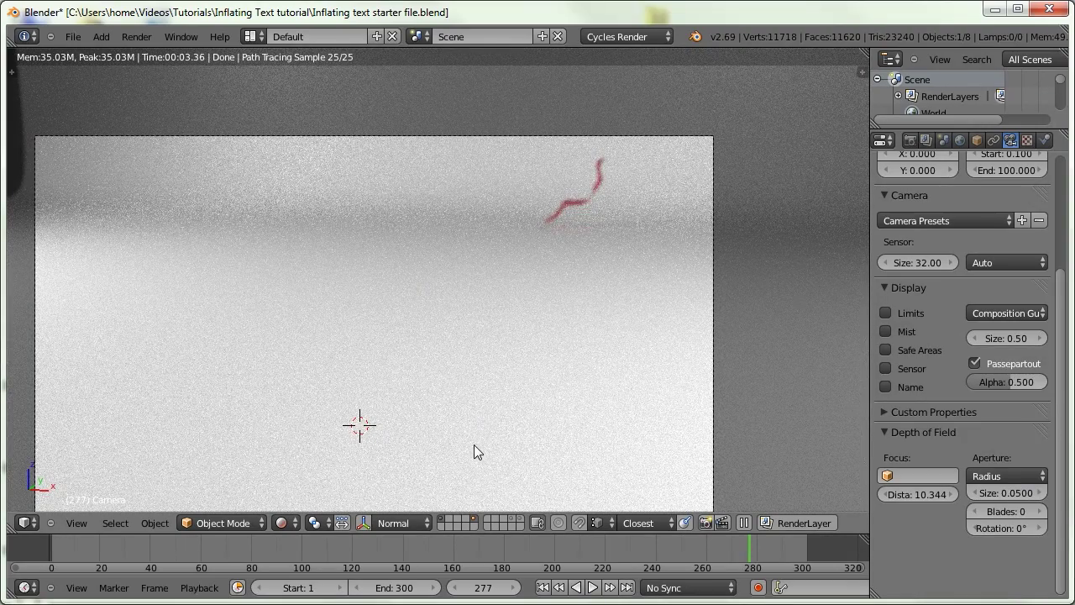
pyautogui.moveTo(289, 552); pyautogui.dragTo(369, 552)
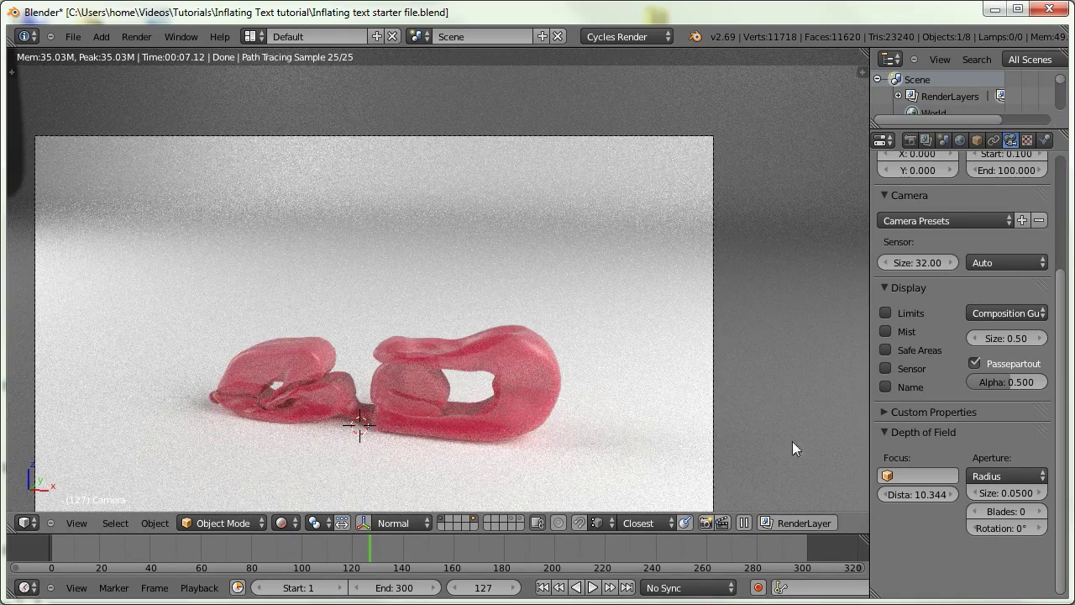
pyautogui.click(289, 523)
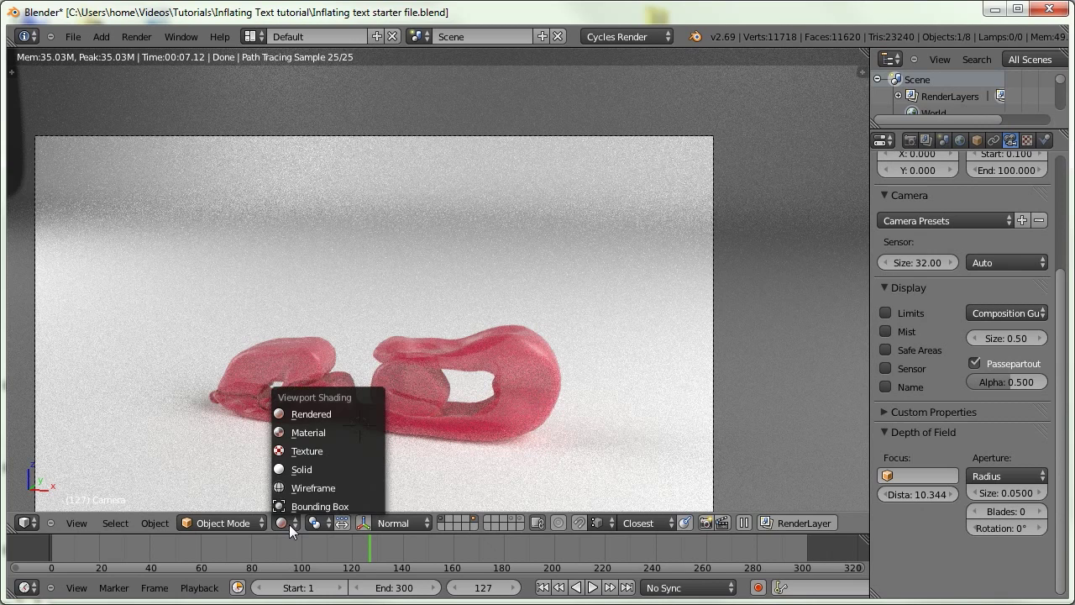
pyautogui.click(288, 468)
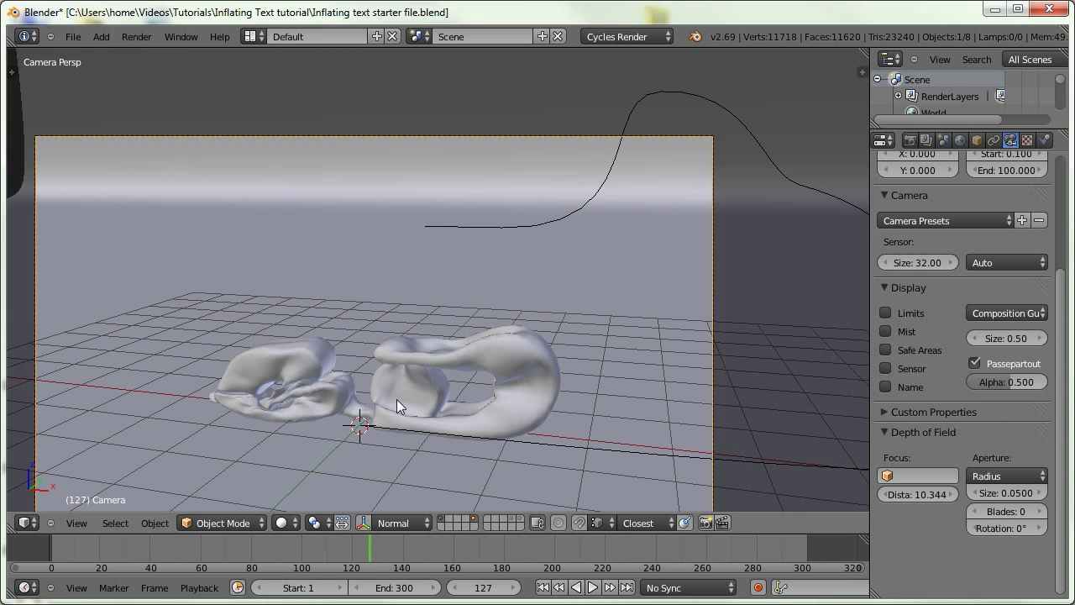
# Rename the render layer to Text, restrict it to the first layer and use the fifth layer as its mask.
pyautogui.scroll(6, 901, 172)
pyautogui.click(925, 140)
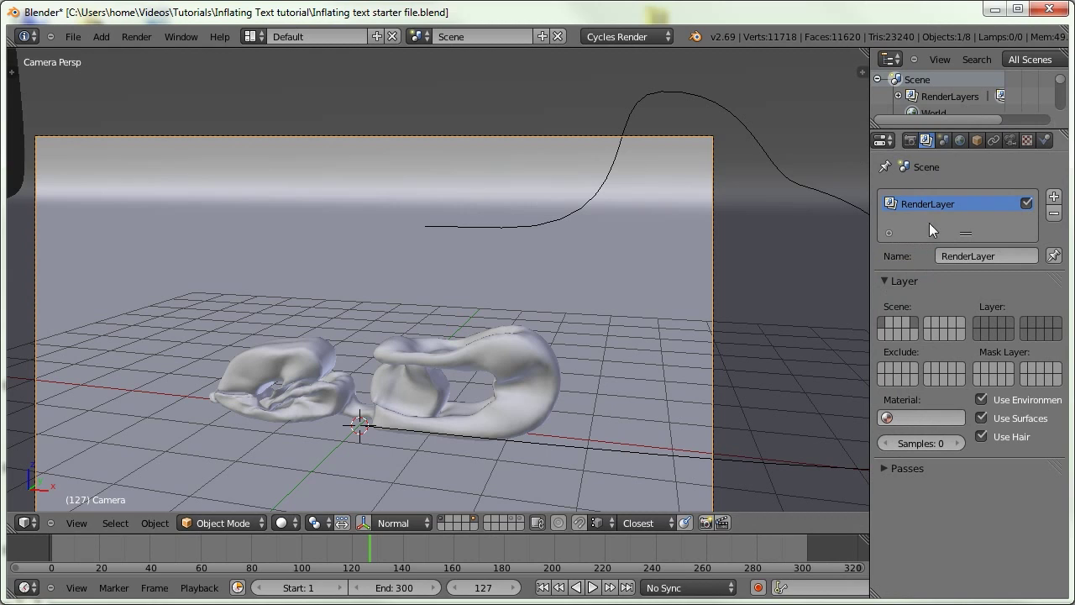
pyautogui.click(962, 253)
pyautogui.write('Text')
pyautogui.press('Return')
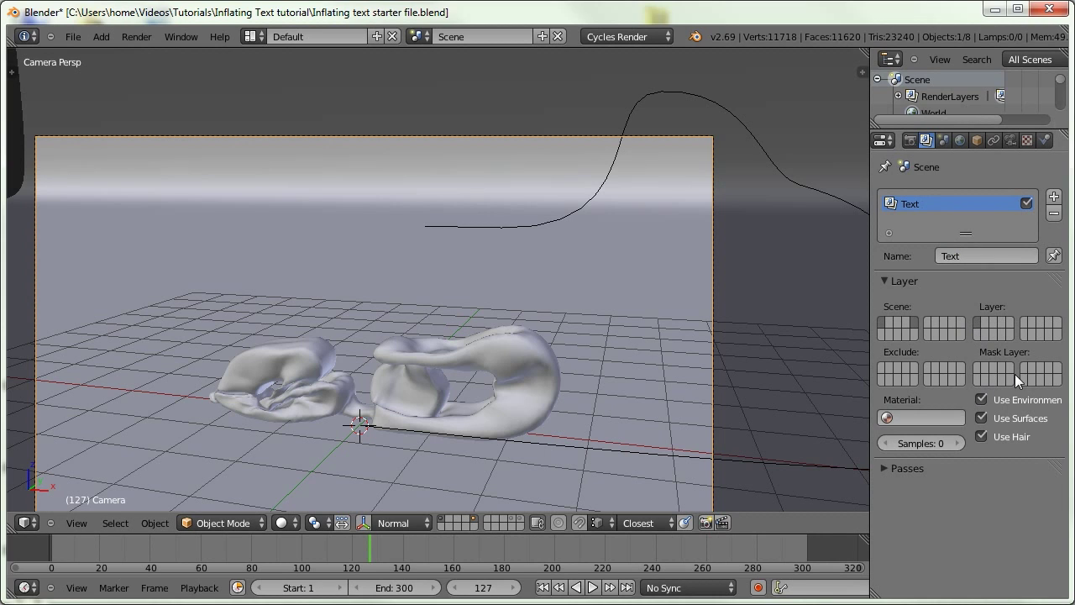
# Examine the text, the floor and the camera from low and high viewing angles.
pyautogui.moveTo(869, 405); pyautogui.dragTo(323, 351, button='middle')
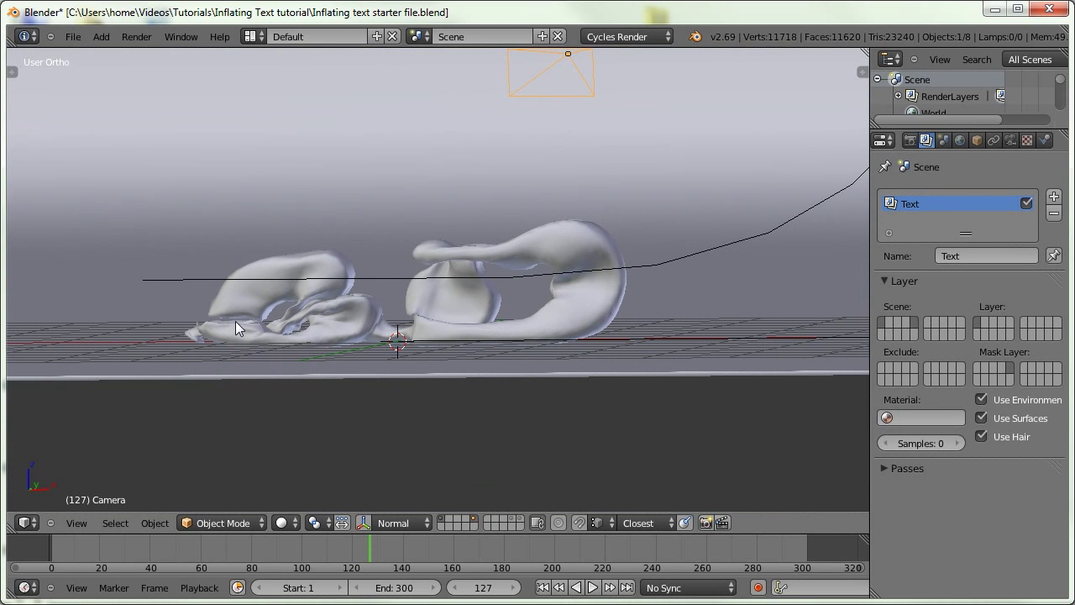
pyautogui.press('KP_8')
pyautogui.press('KP_8')
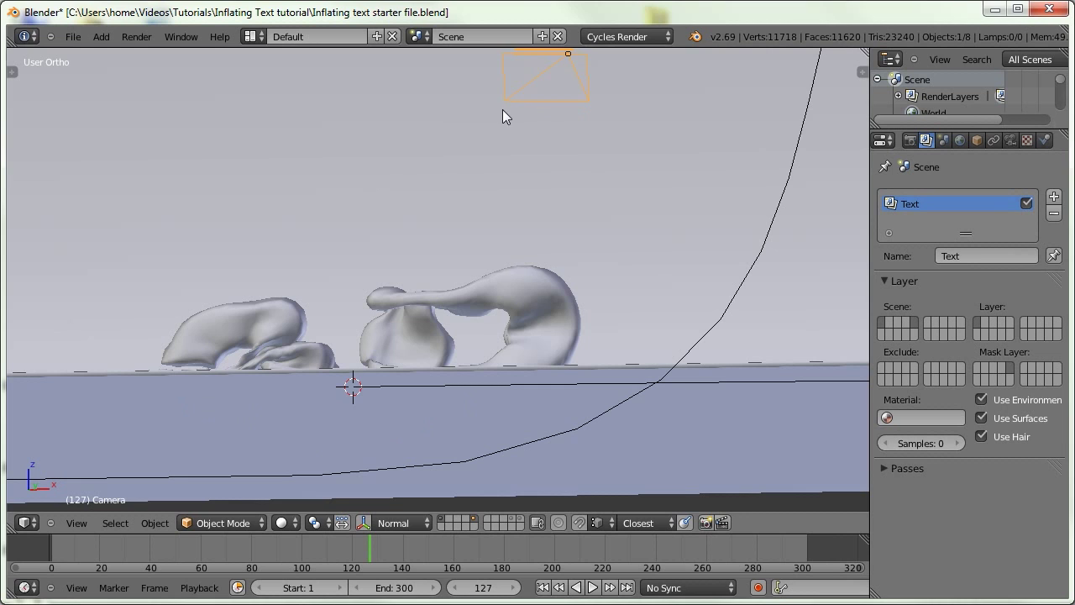
pyautogui.moveTo(499, 107); pyautogui.dragTo(388, 319, button='middle')
pyautogui.scroll(-4, 387, 234)
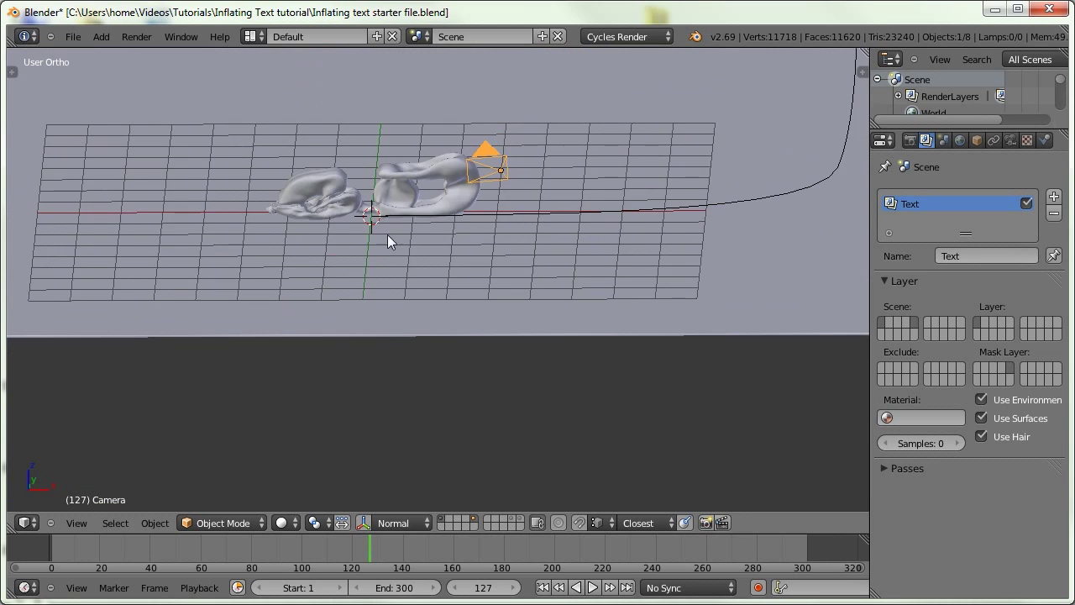
pyautogui.scroll(4, 420, 236)
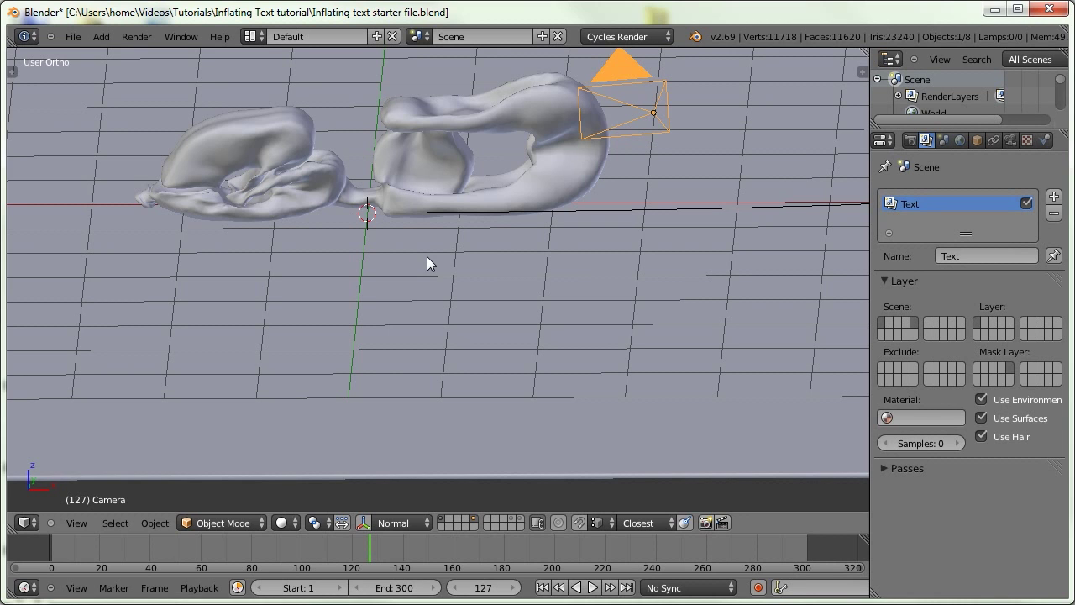
pyautogui.moveTo(635, 314); pyautogui.dragTo(527, 441, button='middle')
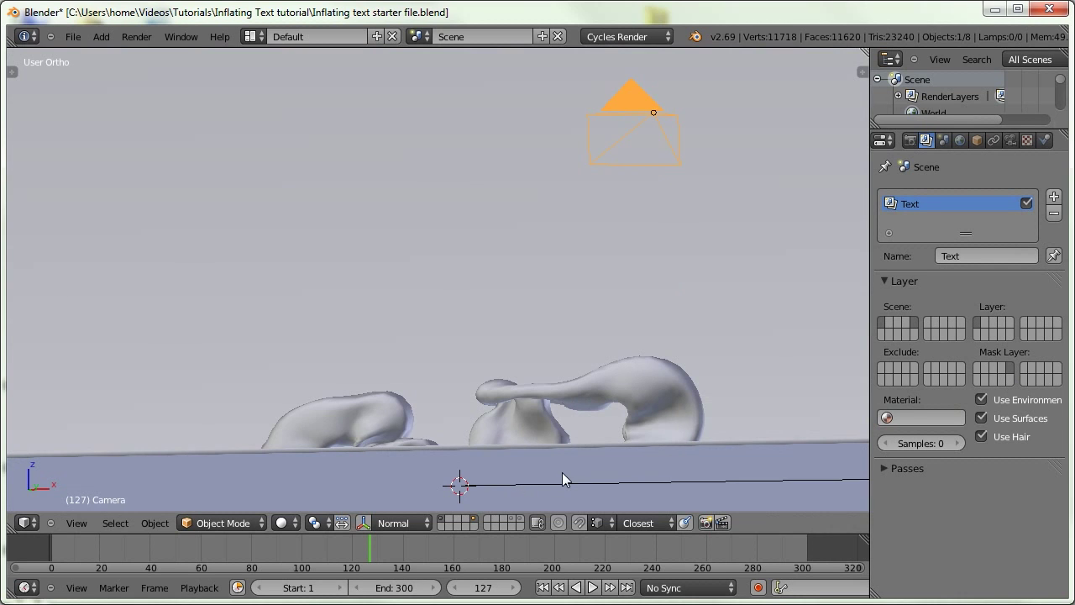
pyautogui.press('KP_8')
# Enable the Vector pass for the Text render layer.
pyautogui.scroll(-2, 894, 476)
pyautogui.click(890, 417)
pyautogui.scroll(-1, 888, 486)
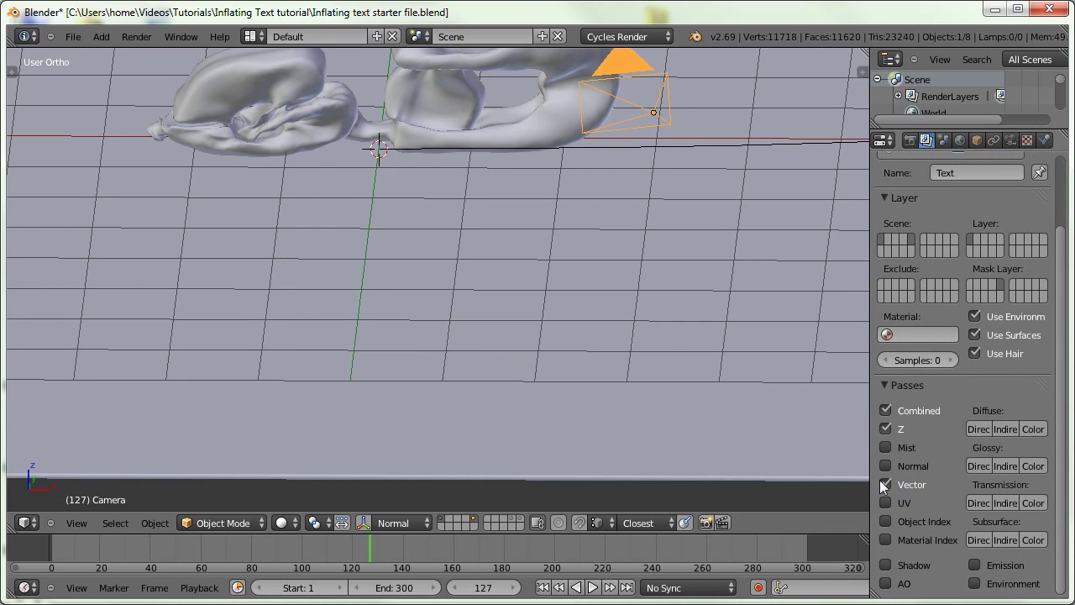
pyautogui.scroll(3, 932, 353)
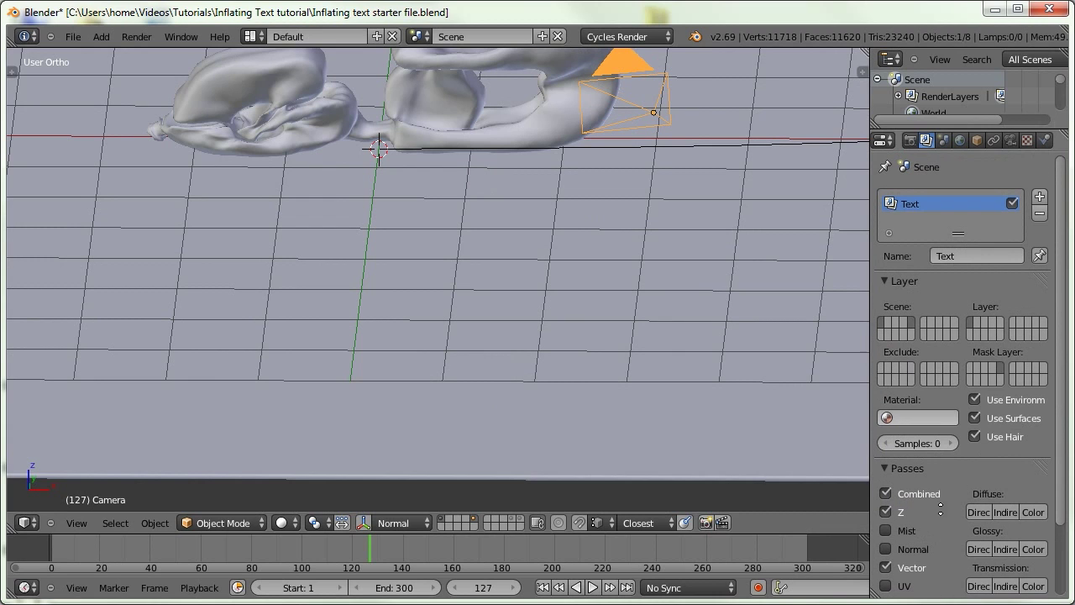
# Add a second render layer named Backfground and assign it to the fifth layer only.
pyautogui.click(1040, 196)
pyautogui.click(958, 253)
pyautogui.write('Background')
pyautogui.press('Return')
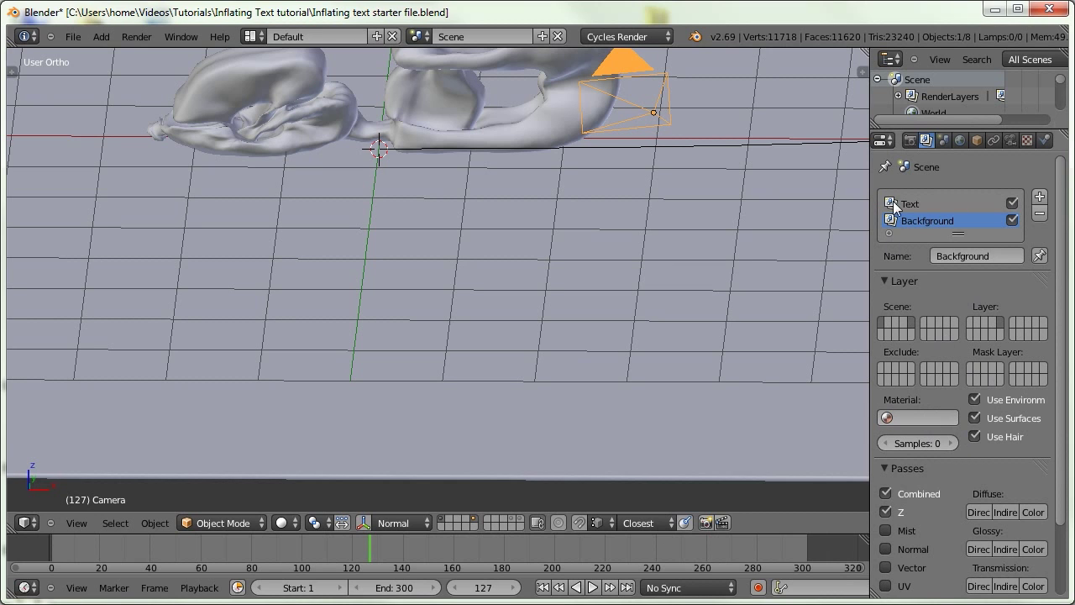
# Make the render film transparent.
pyautogui.click(910, 140)
pyautogui.scroll(-8, 932, 369)
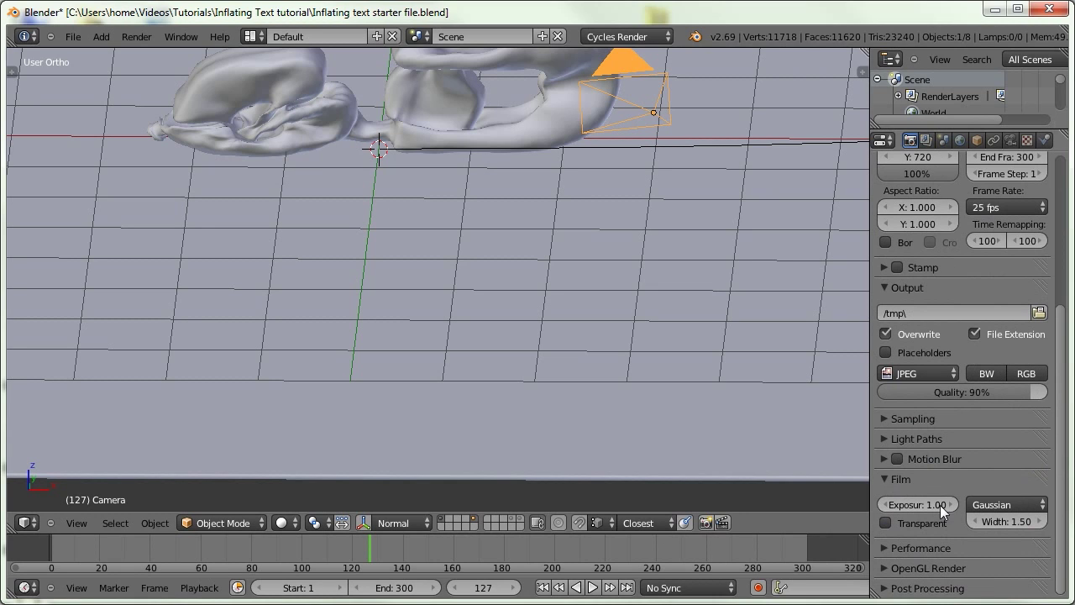
pyautogui.click(885, 522)
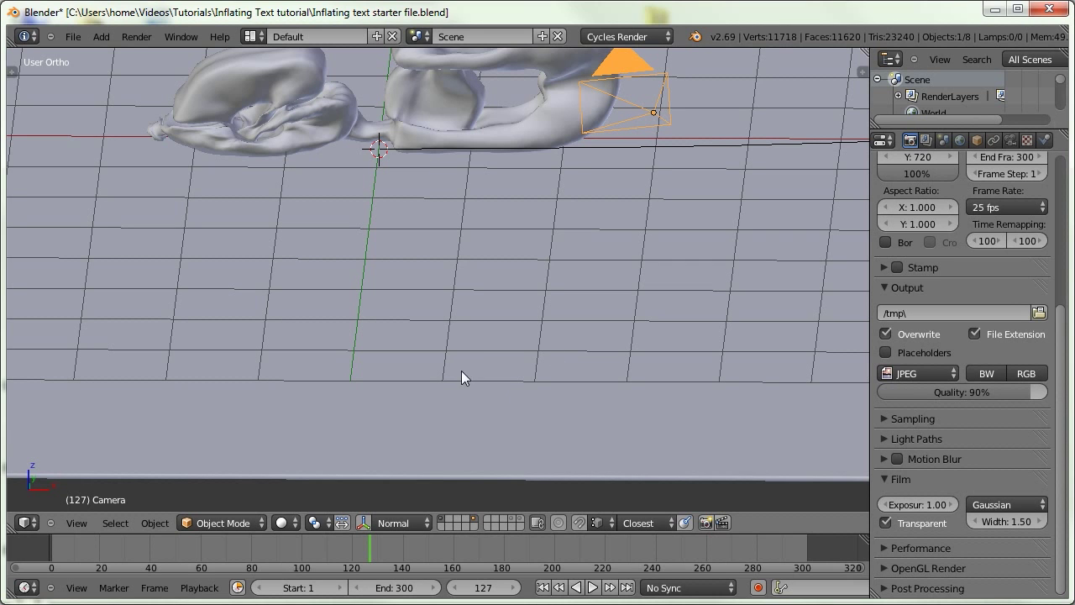
# Set the render resolution percentage to 50%.
pyautogui.moveTo(461, 370); pyautogui.dragTo(466, 399, button='middle')
pyautogui.scroll(6, 886, 395)
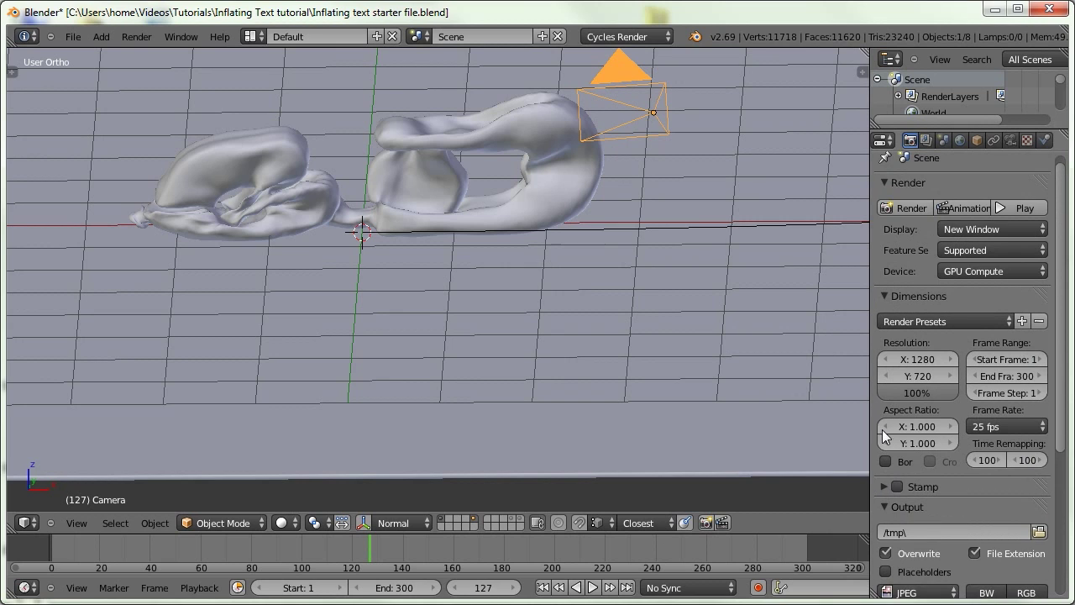
pyautogui.click(915, 392)
pyautogui.write('50')
pyautogui.press('Return')
# Set the number of final render samples to 200.
pyautogui.scroll(-5, 929, 411)
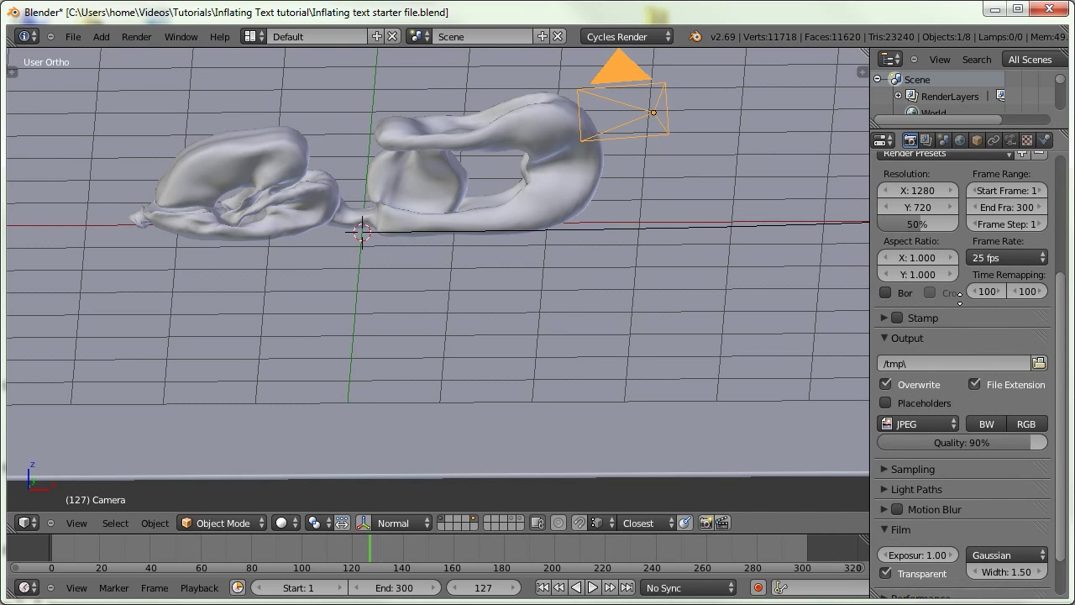
pyautogui.scroll(-2, 958, 473)
pyautogui.click(908, 419)
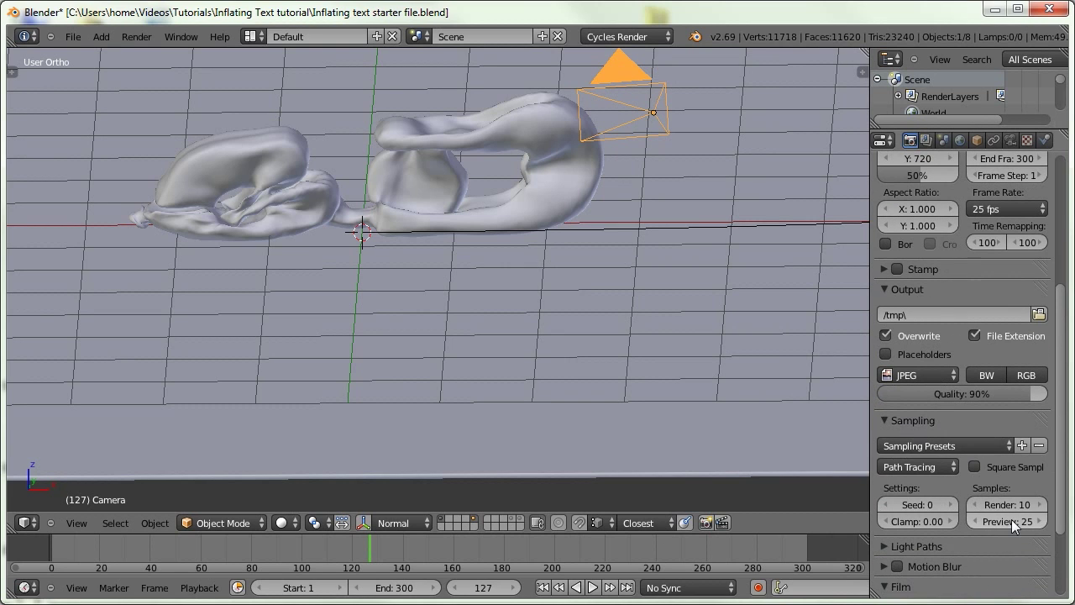
pyautogui.click(1008, 504)
pyautogui.write('200')
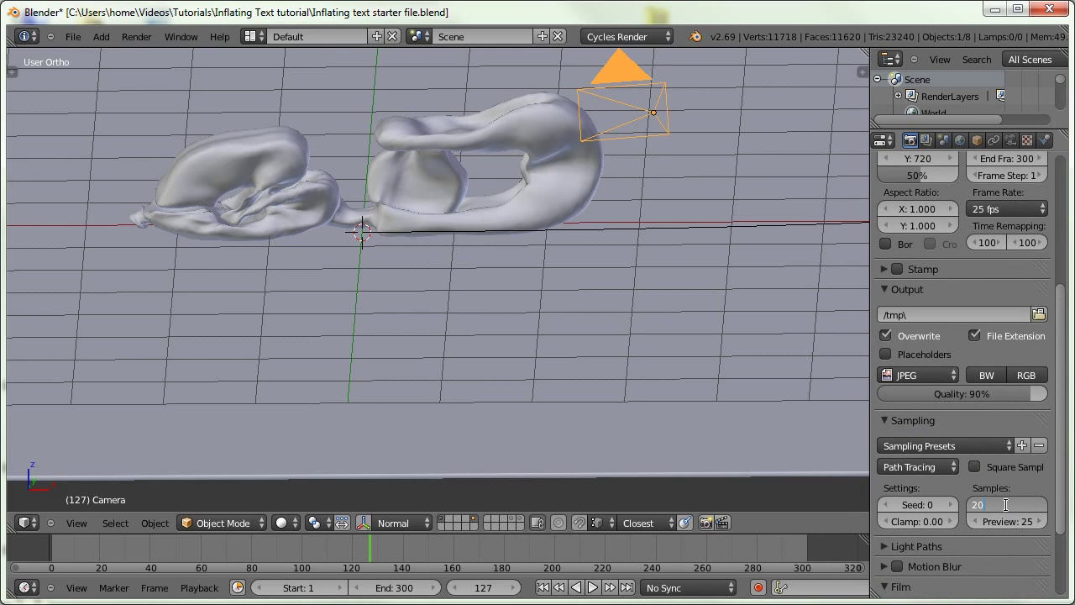
pyautogui.press('Return')
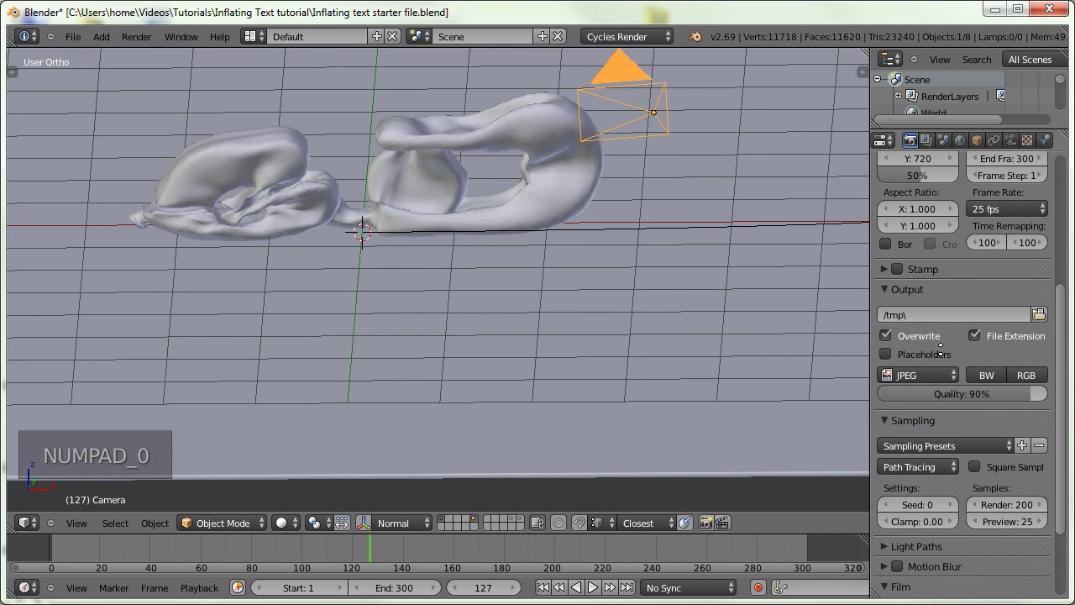
# Save the file, render frame 127 as a still image and close the render window.
pyautogui.scroll(4, 966, 470)
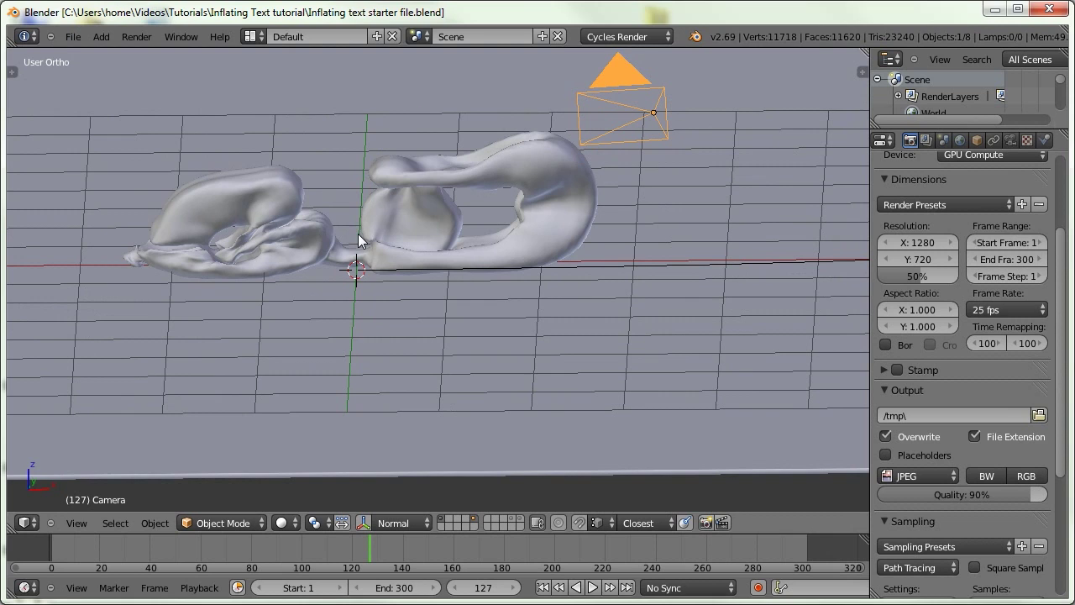
pyautogui.press('F12')
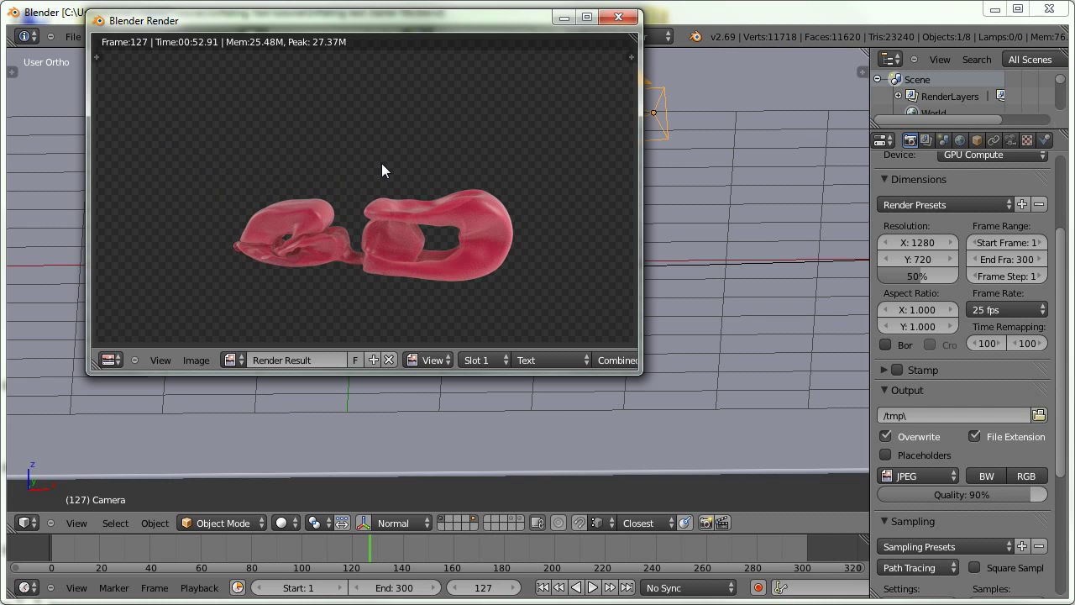
pyautogui.click(617, 17)
# Change the 3D view to the Node Editor's compositing nodes, with Use Nodes and Backdrop enabled and the side panel hidden.
pyautogui.click(27, 522)
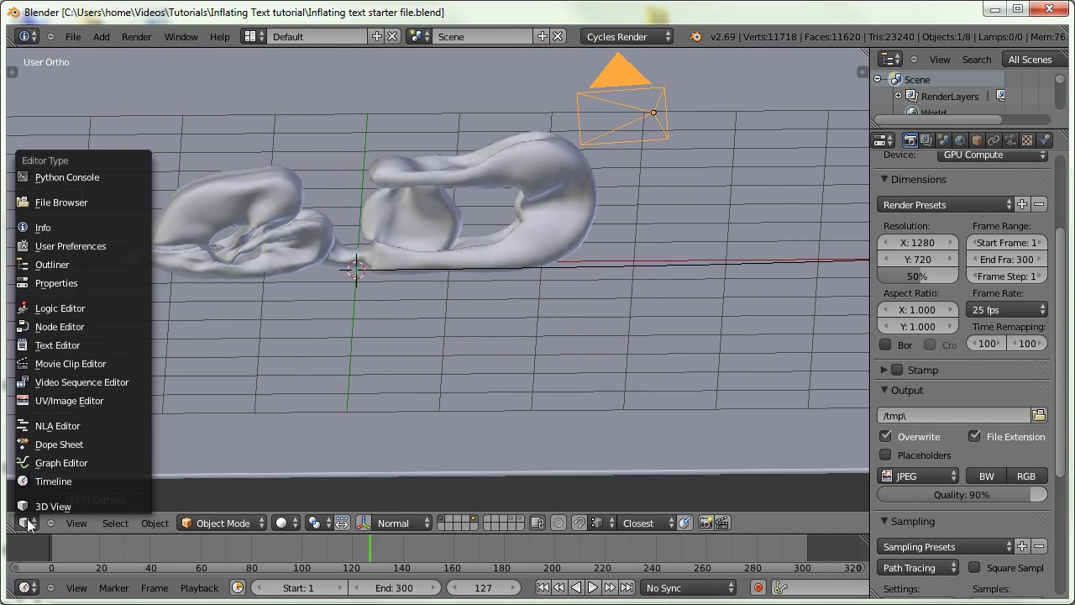
pyautogui.click(55, 330)
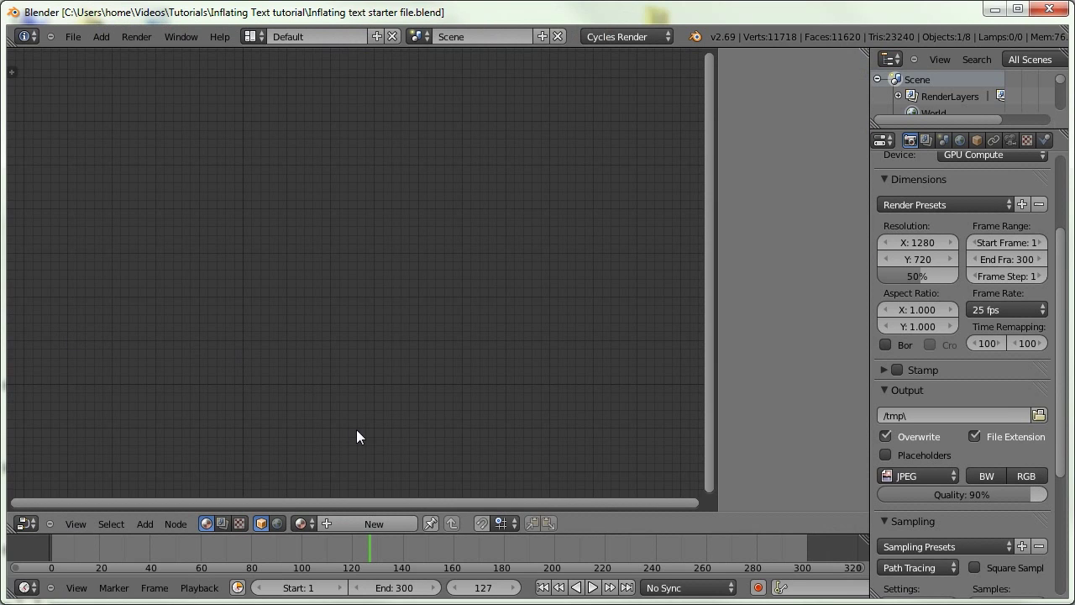
pyautogui.click(221, 523)
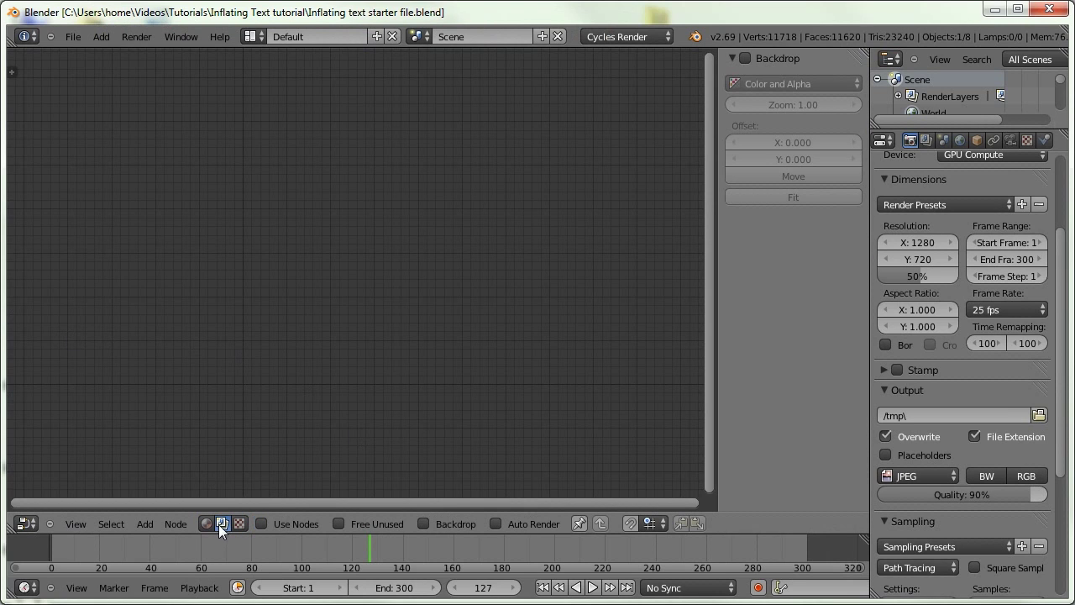
pyautogui.click(260, 523)
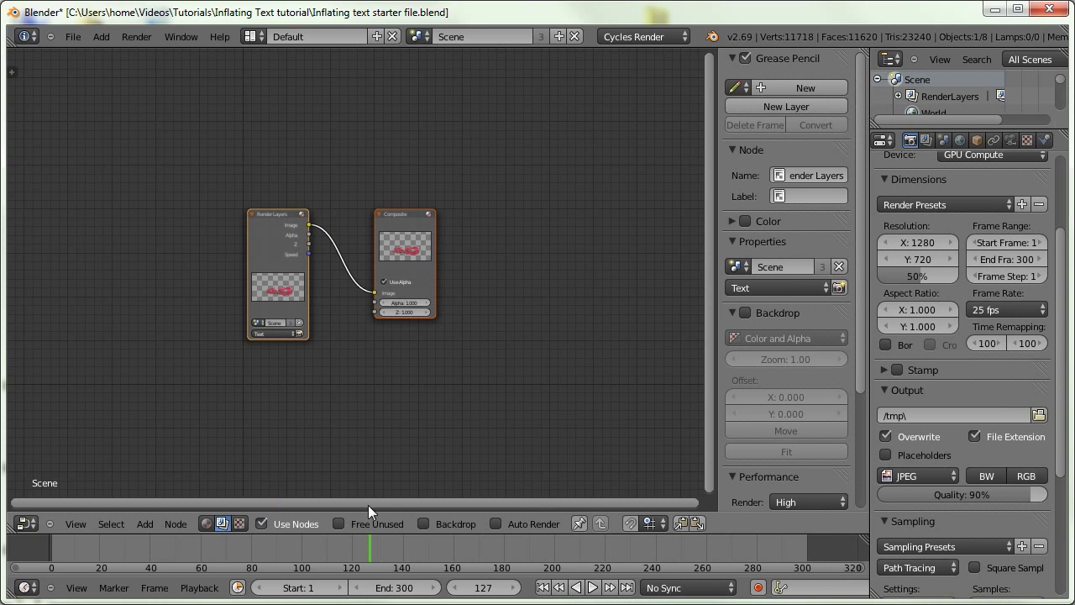
pyautogui.click(423, 523)
pyautogui.press('n')
# Space the Composite node away from Render Layers, and add a Viewer node for the rendered image below Composite.
pyautogui.moveTo(424, 237); pyautogui.dragTo(591, 225)
pyautogui.keyDown('ctrl'); pyautogui.moveTo(516, 249); pyautogui.dragTo(374, 279, button='middle'); pyautogui.keyUp('ctrl')
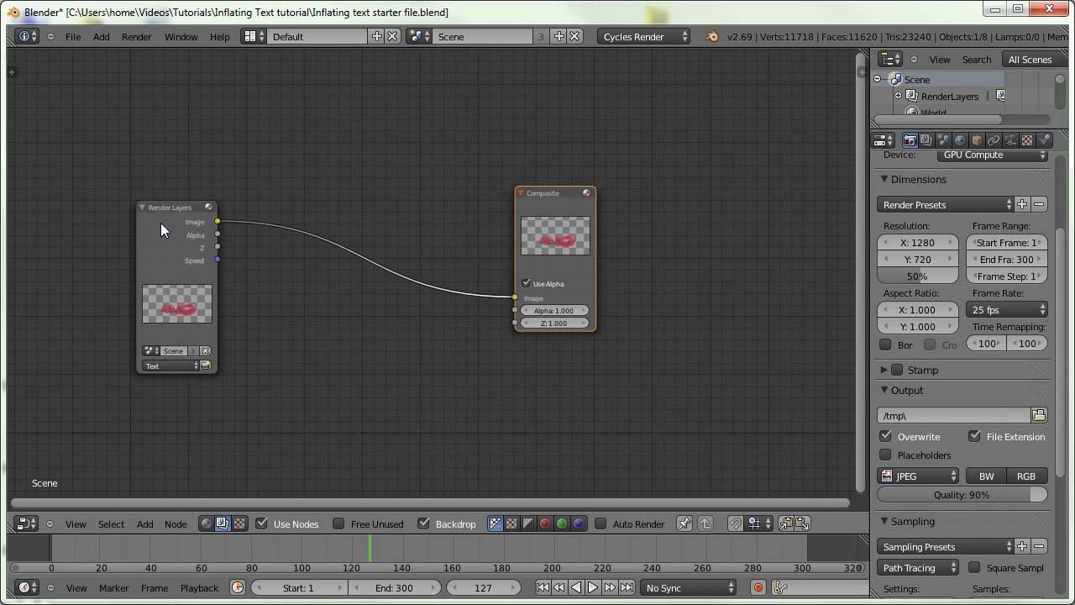
pyautogui.keyDown('ctrl'); pyautogui.keyDown('shift'); pyautogui.click(163, 224); pyautogui.keyUp('shift'); pyautogui.keyUp('ctrl')
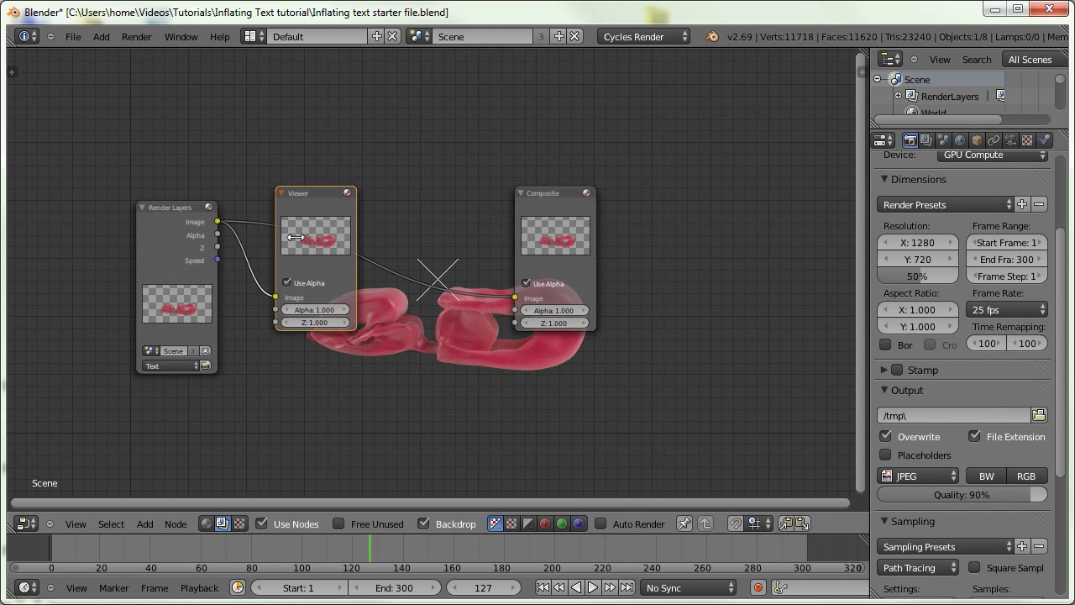
pyautogui.moveTo(344, 240); pyautogui.dragTo(589, 393)
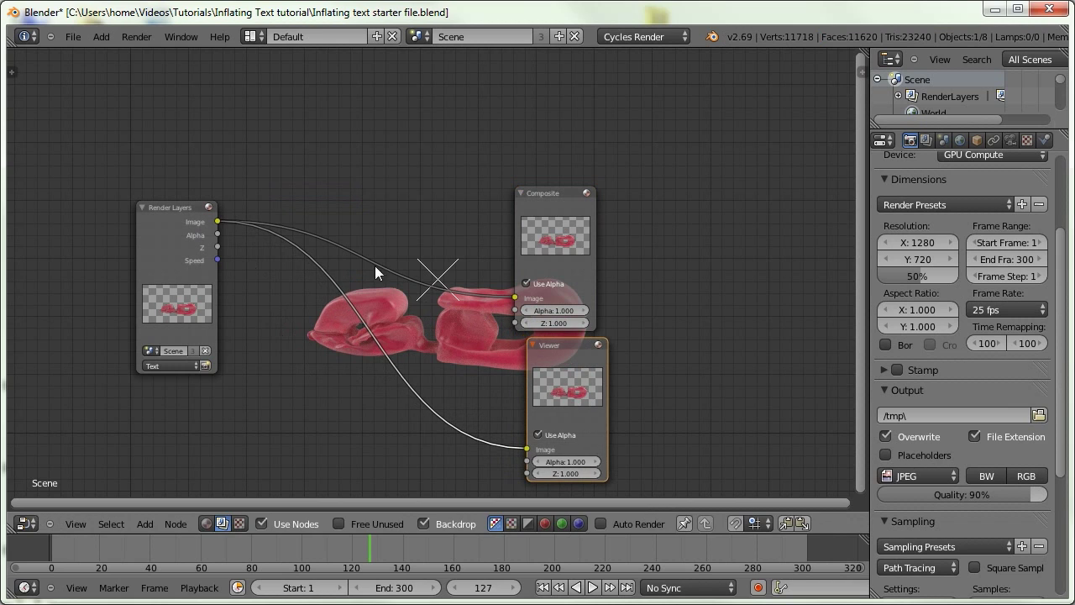
# Join the Composite and Viewer links in one reroute point and space it and both output nodes farther from Render Layers.
pyautogui.moveTo(413, 214)
pyautogui.keyDown('ctrl'); pyautogui.mouseDown(button='right')
pyautogui.moveTo(423, 240)
pyautogui.moveTo(412, 348)
pyautogui.moveTo(379, 412)
pyautogui.mouseUp(button='right'); pyautogui.keyUp('ctrl')
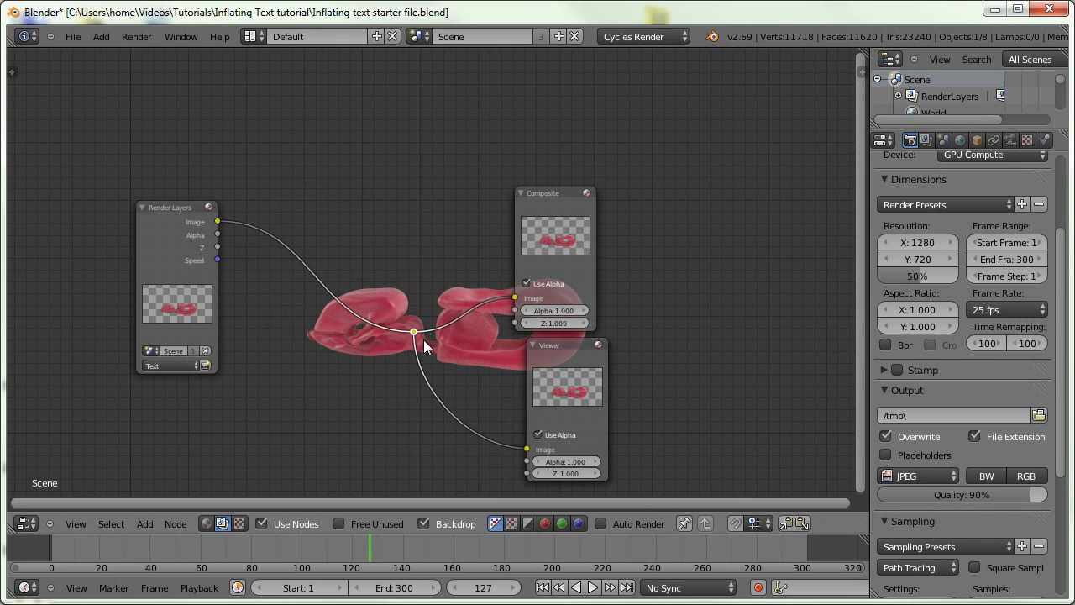
pyautogui.moveTo(420, 340); pyautogui.dragTo(482, 356)
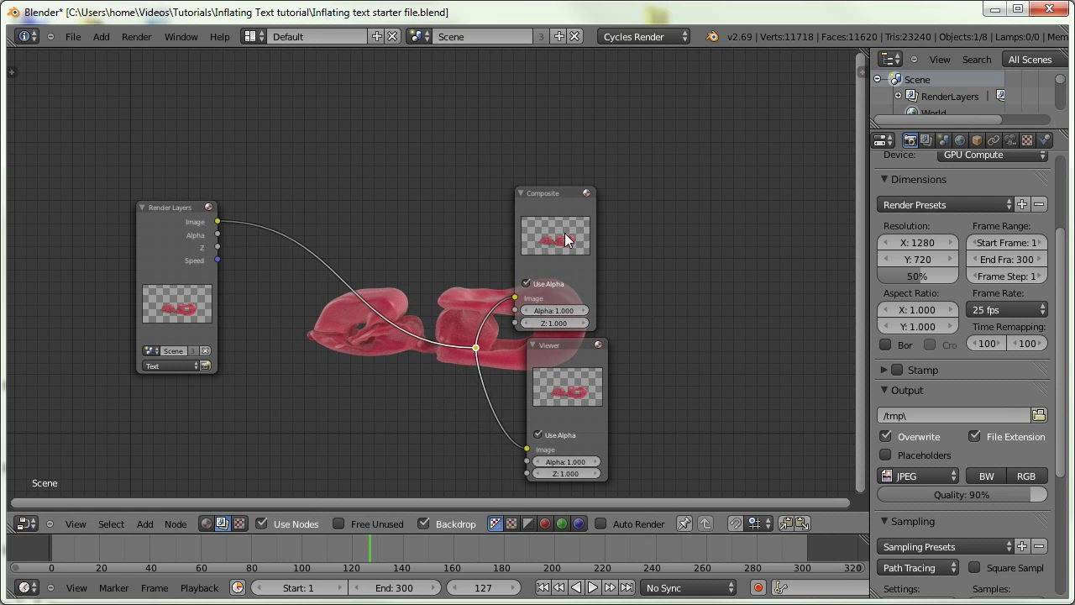
pyautogui.moveTo(564, 233); pyautogui.dragTo(740, 196)
pyautogui.moveTo(570, 375); pyautogui.dragTo(725, 344)
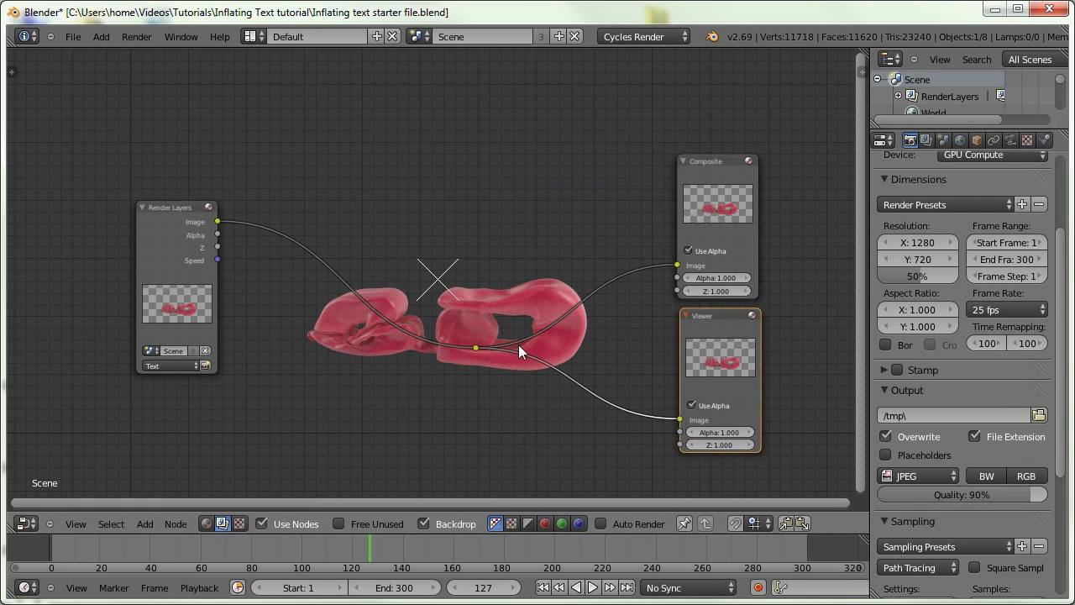
pyautogui.moveTo(476, 347); pyautogui.dragTo(628, 318)
# Duplicate the Render Layers node below the original and set the copy to the Background layer.
pyautogui.moveTo(168, 408); pyautogui.dragTo(164, 341, button='middle')
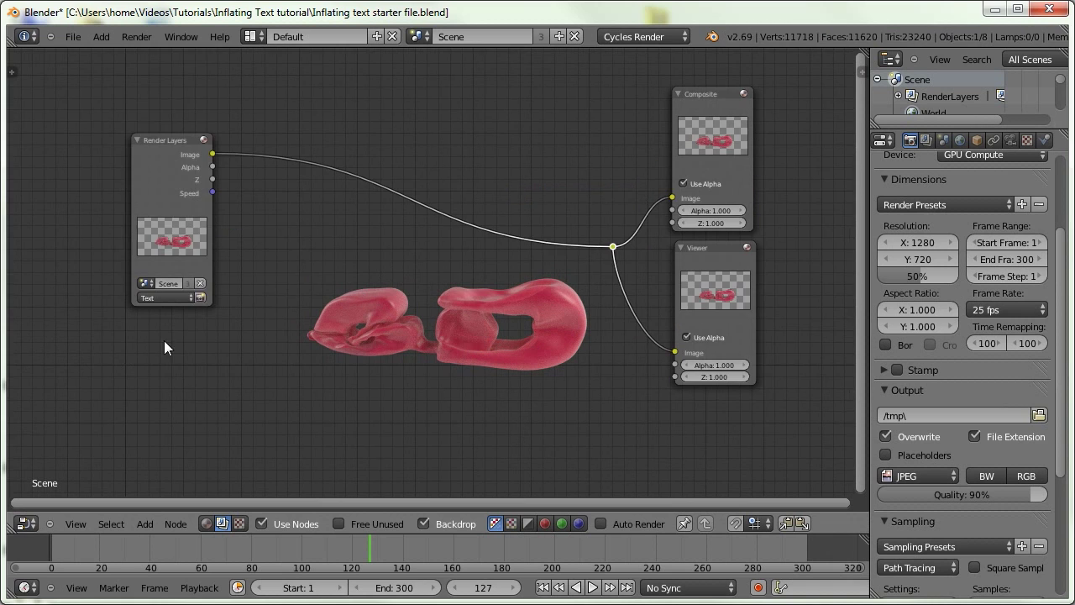
pyautogui.click(164, 178)
pyautogui.hotkey('shift', 'd')
pyautogui.click(153, 348)
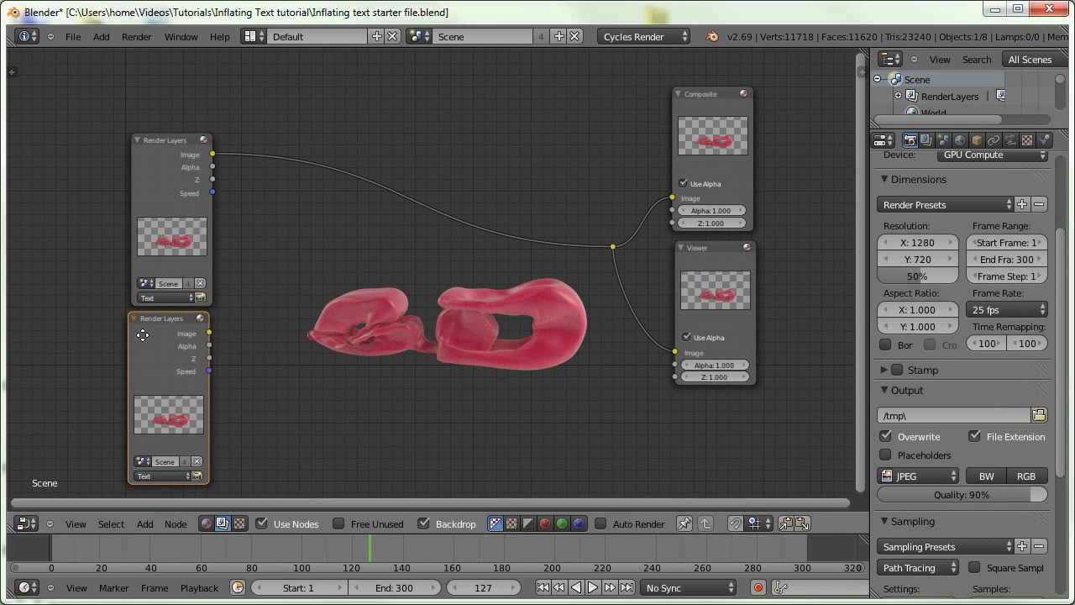
pyautogui.moveTo(152, 479); pyautogui.dragTo(146, 394, button='middle')
pyautogui.click(146, 395)
pyautogui.click(147, 366)
pyautogui.moveTo(186, 282); pyautogui.dragTo(160, 325, button='middle')
# Insert an Alpha Over node between the Text render layer and the reroute point, and connect the Background layer's image to it.
pyautogui.hotkey('shift', 'a')
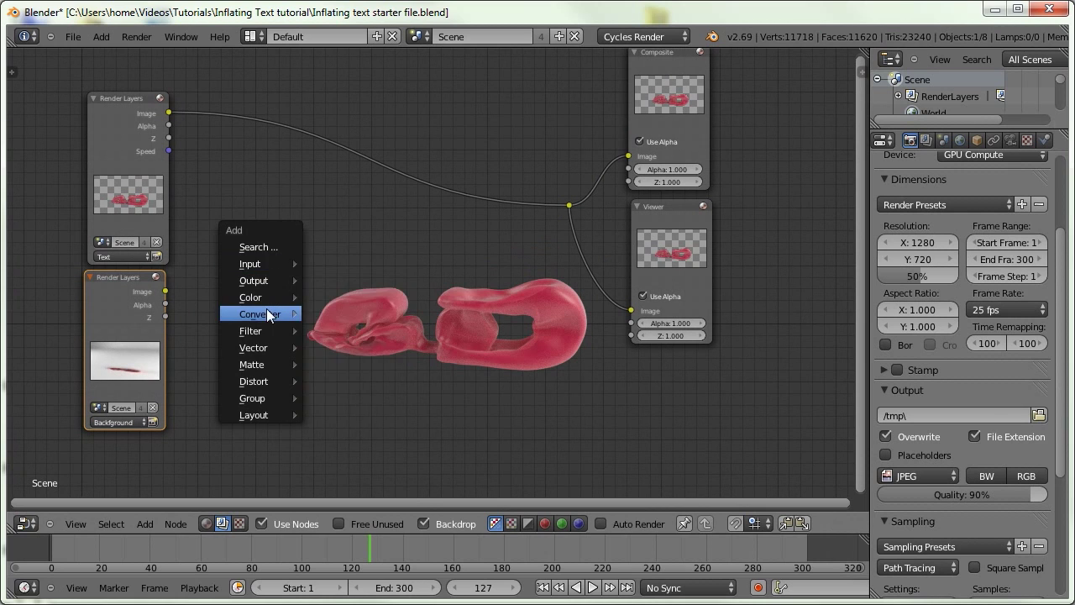
pyautogui.moveTo(263, 294)
pyautogui.click(329, 315)
pyautogui.click(376, 194)
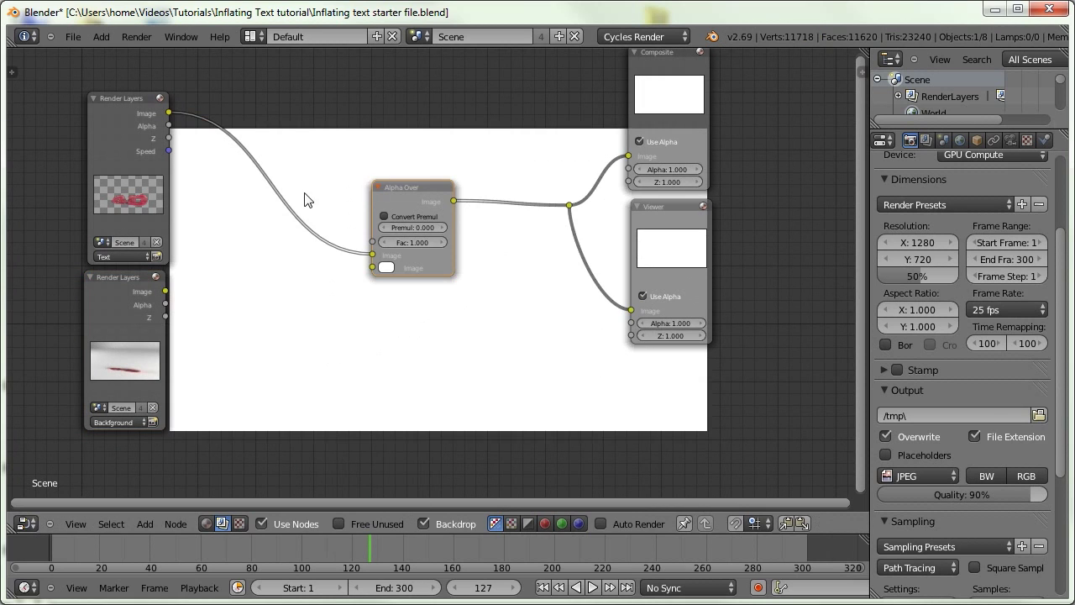
pyautogui.moveTo(165, 292); pyautogui.dragTo(371, 267)
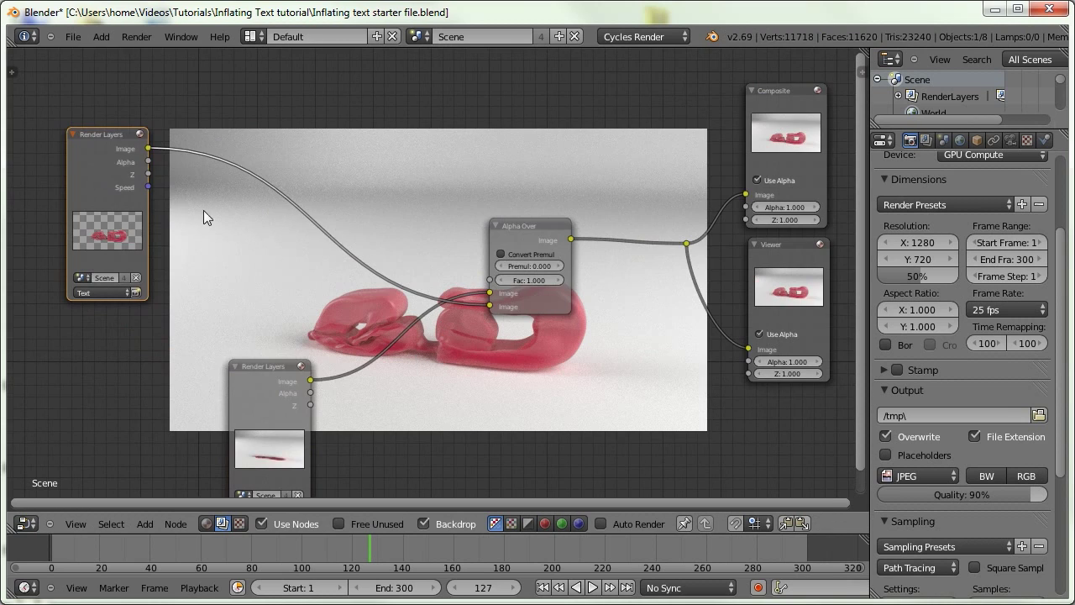
# Insert a Vector Blur node on the link between the Text render layer and Alpha Over.
pyautogui.hotkey('shift', 'a')
pyautogui.moveTo(187, 209)
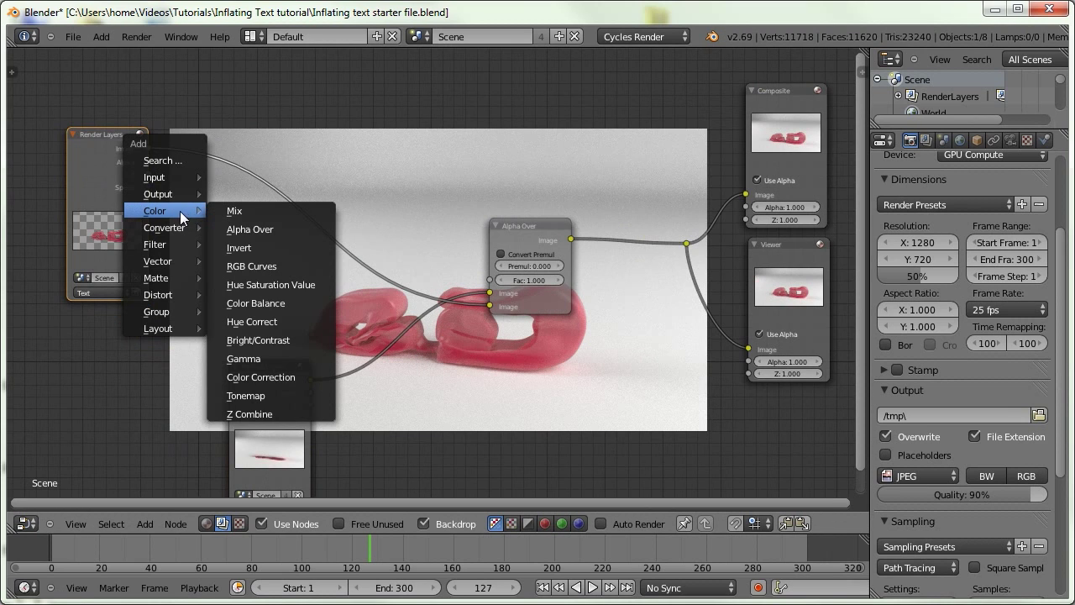
pyautogui.moveTo(165, 244)
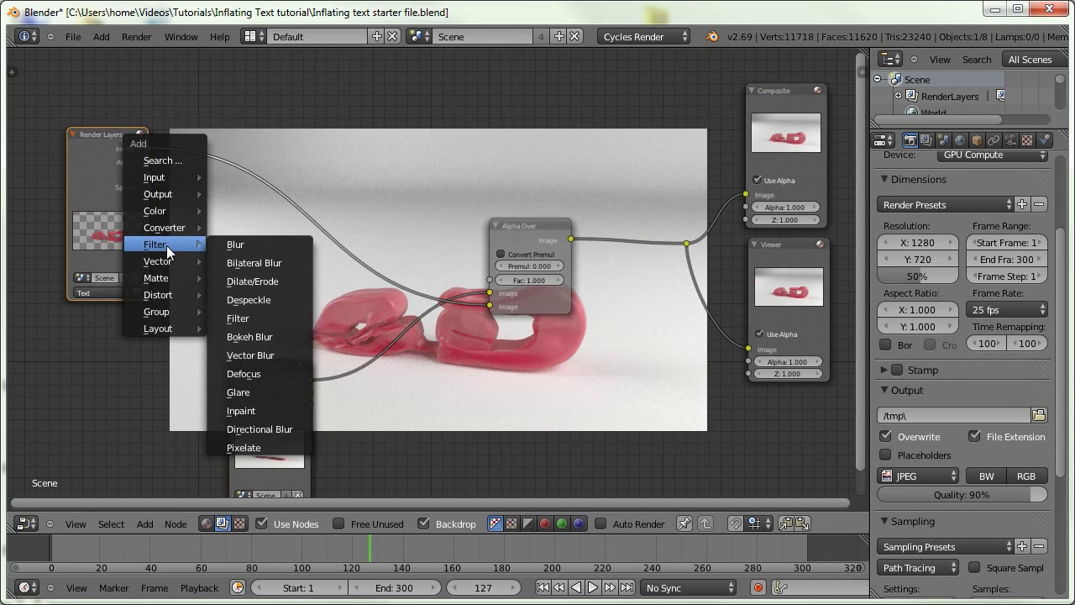
pyautogui.click(243, 356)
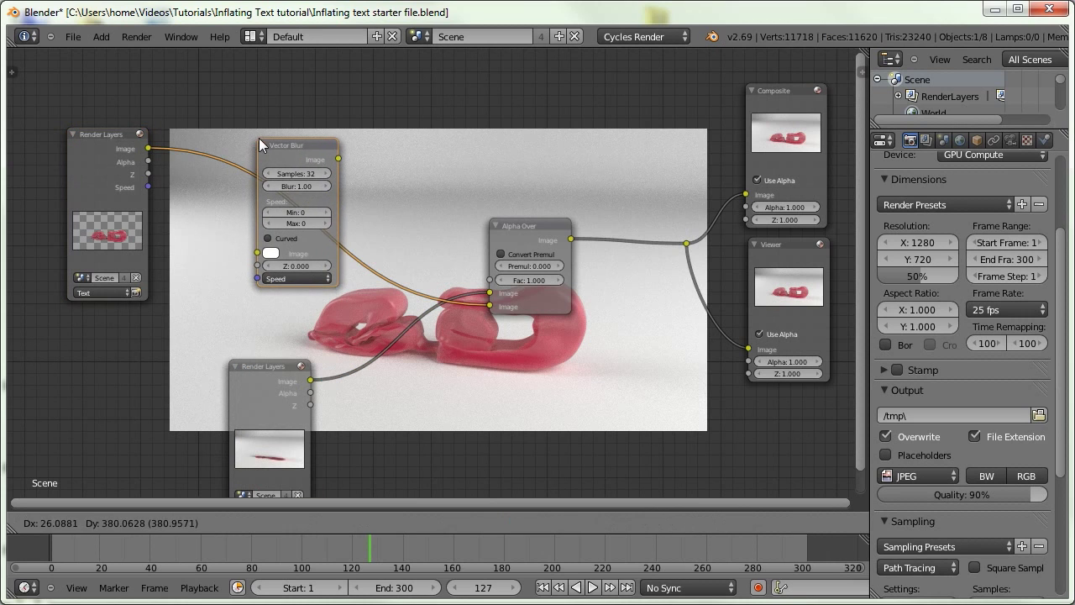
pyautogui.click(255, 134)
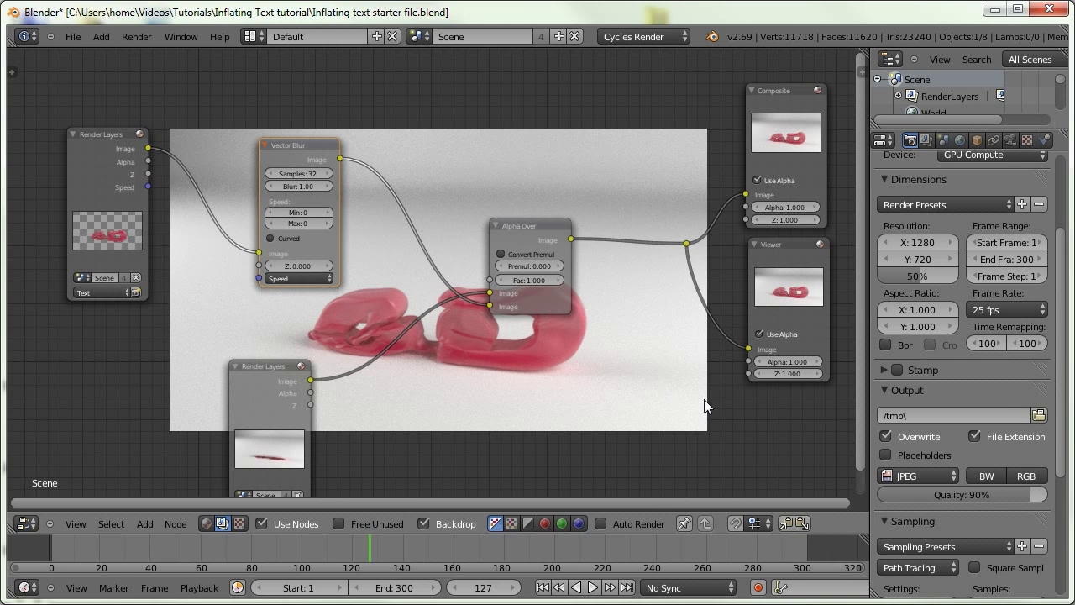
# Connect the Text render layer's Z and Speed outputs to the matching Vector Blur inputs.
pyautogui.moveTo(499, 318); pyautogui.dragTo(495, 323, button='middle')
pyautogui.moveTo(441, 344); pyautogui.dragTo(459, 331, button='middle')
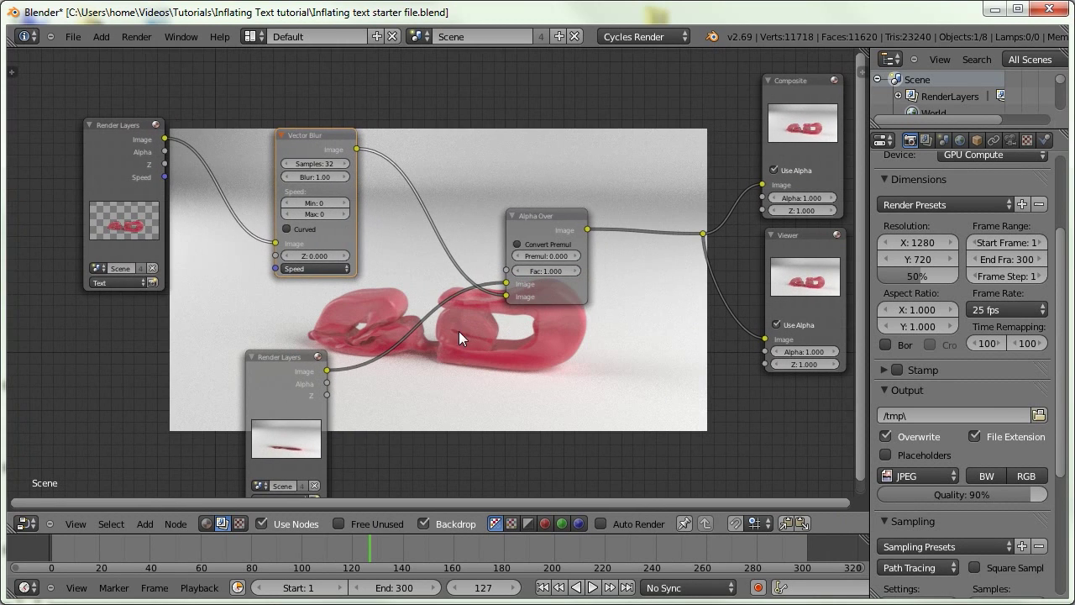
pyautogui.moveTo(296, 142); pyautogui.dragTo(260, 137, button='middle')
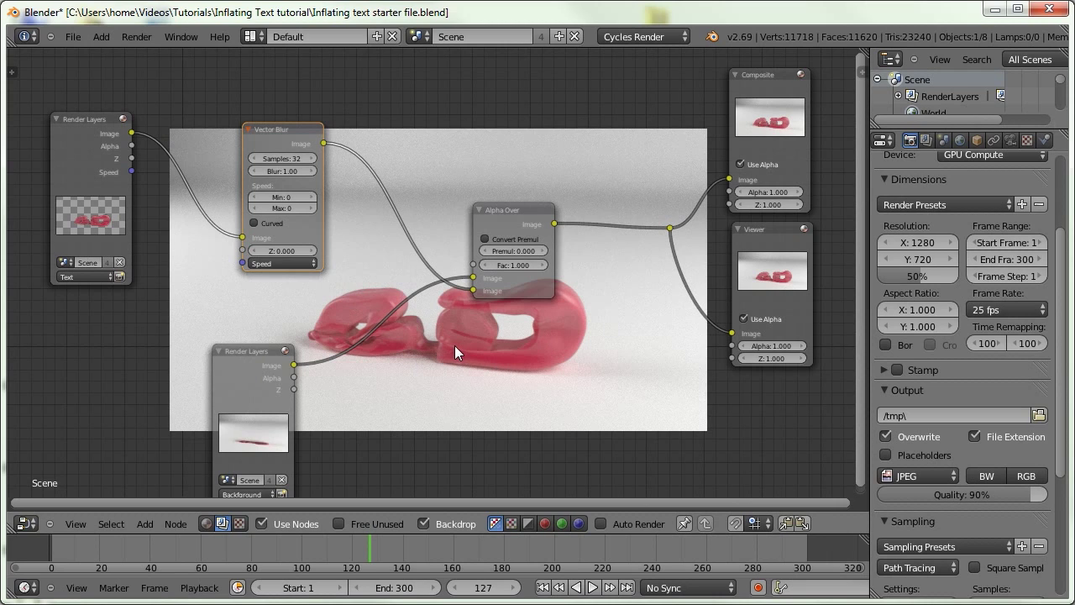
pyautogui.moveTo(132, 158); pyautogui.dragTo(243, 250)
pyautogui.moveTo(159, 197); pyautogui.dragTo(260, 263)
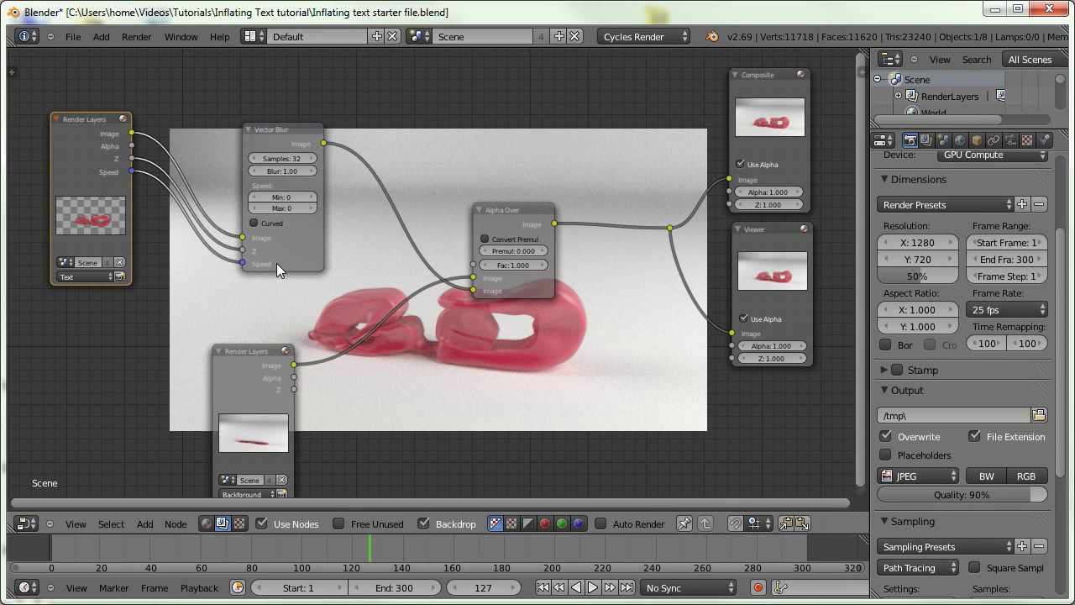
pyautogui.moveTo(472, 267); pyautogui.dragTo(428, 260, button='middle')
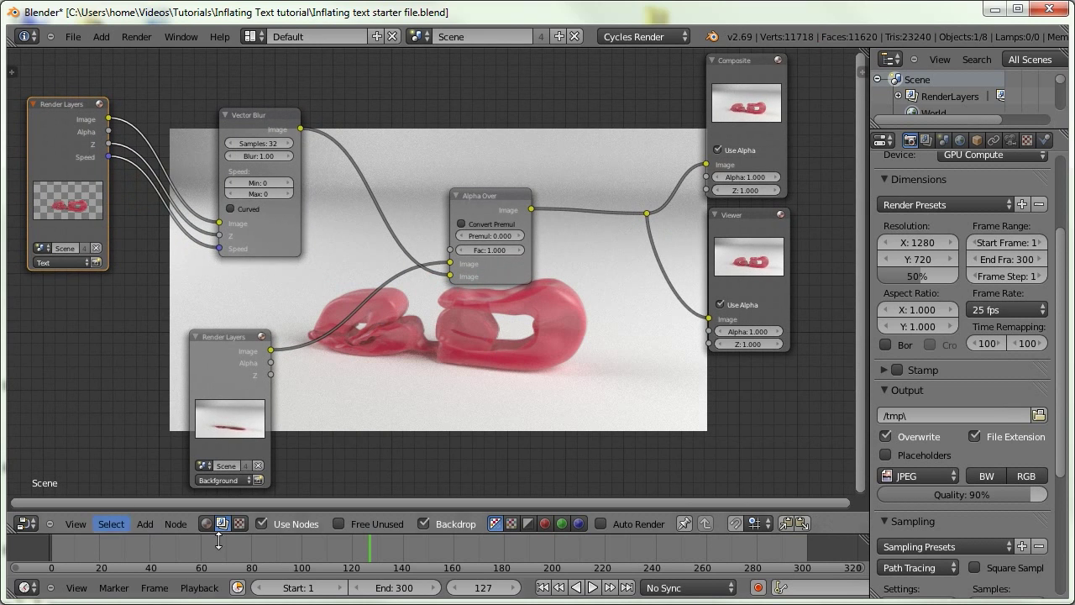
# Switch the Node Editor to the 3D view and go to frame 262 in camera view.
pyautogui.click(26, 523)
pyautogui.click(50, 507)
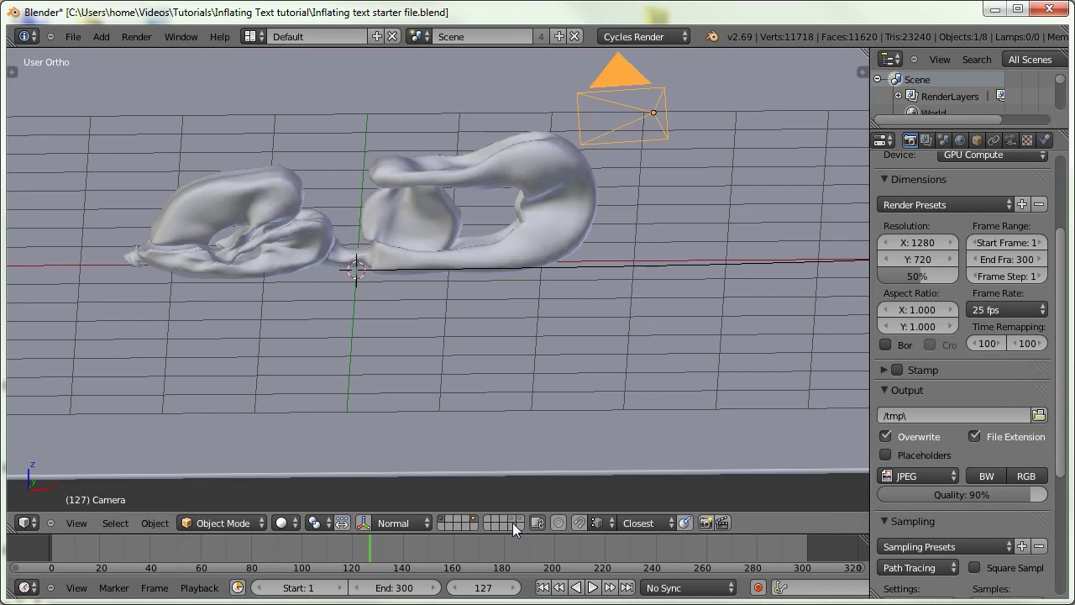
pyautogui.moveTo(390, 541); pyautogui.dragTo(661, 546)
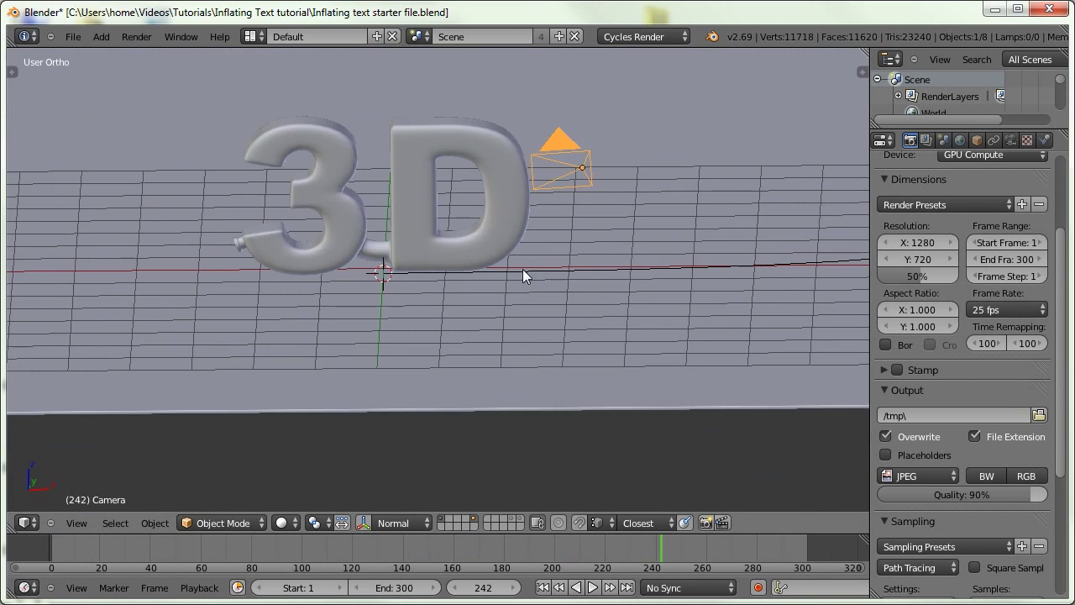
pyautogui.press('KP_0')
pyautogui.press('Right')
pyautogui.press('Right')
pyautogui.press('Right')
pyautogui.press('Right')
pyautogui.press('Right')
pyautogui.press('Right')
pyautogui.press('Right')
pyautogui.press('Right')
pyautogui.press('Right')
pyautogui.press('Right')
pyautogui.press('Right')
pyautogui.press('Right')
pyautogui.press('Right')
pyautogui.press('Right')
pyautogui.press('Right')
pyautogui.press('Right')
pyautogui.press('Right')
pyautogui.press('Right')
pyautogui.press('Right')
pyautogui.press('Right')
pyautogui.press('Right')
pyautogui.press('Right')
pyautogui.press('Right')
pyautogui.press('Right')
pyautogui.press('Right')
pyautogui.press('Right')
pyautogui.press('Right')
pyautogui.press('Right')
pyautogui.press('Right')
pyautogui.press('Right')
pyautogui.press('Right')
pyautogui.press('Right')
pyautogui.press('Right')
pyautogui.press('Right')
pyautogui.press('Right')
pyautogui.press('Right')
pyautogui.press('Right')
pyautogui.press('Right')
pyautogui.press('Right')
pyautogui.press('Left')
pyautogui.press('Left')
pyautogui.press('Right')
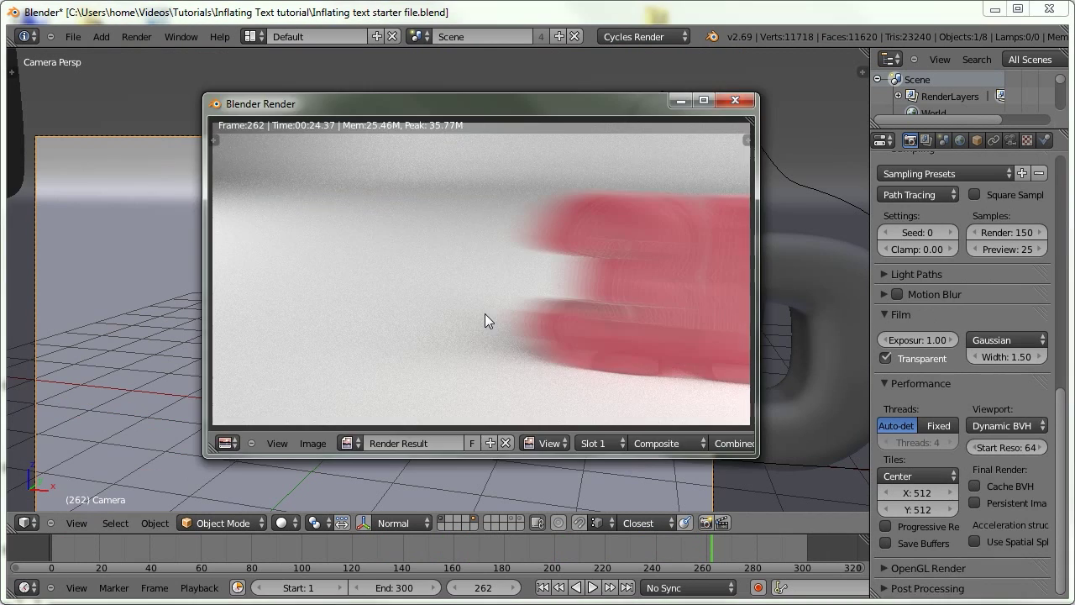
# Close the render window and switch the 3D view back to the Node Editor.
pyautogui.press('Escape')
pyautogui.click(25, 523)
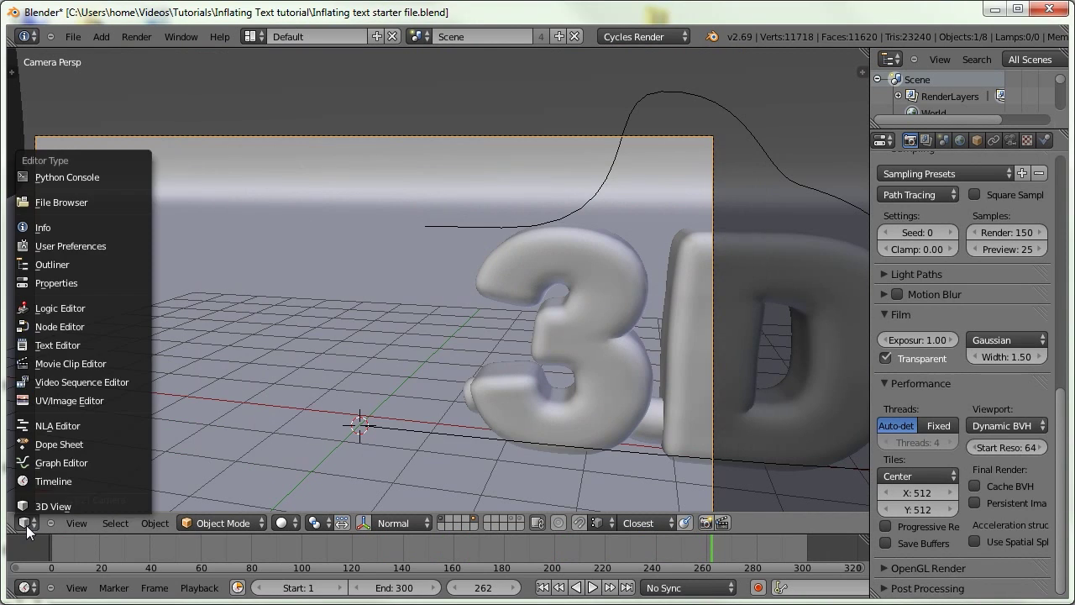
pyautogui.click(77, 326)
pyautogui.moveTo(463, 322); pyautogui.dragTo(431, 311, button='middle')
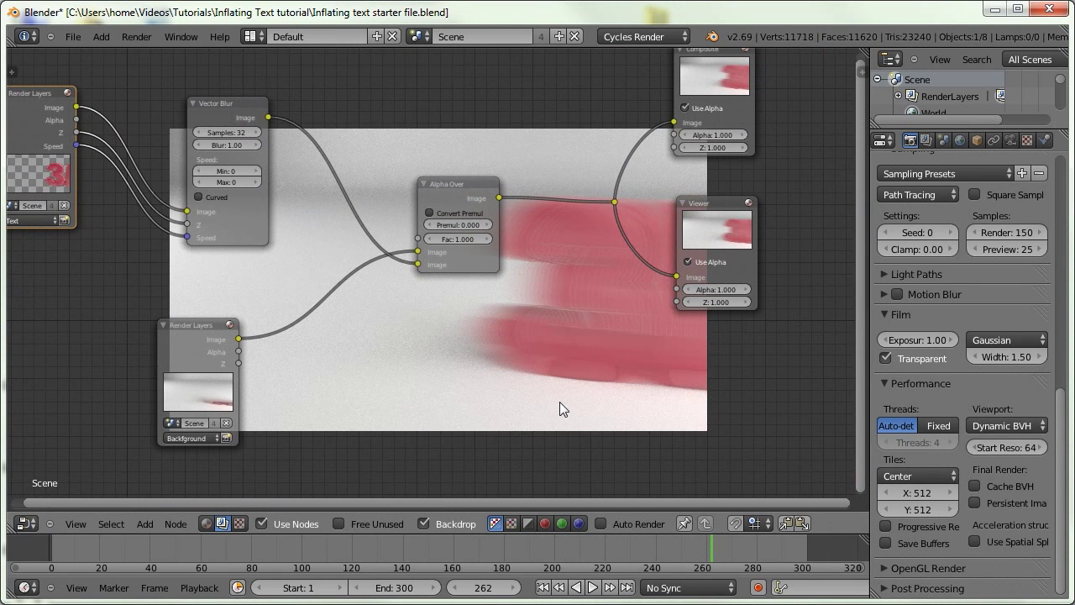
pyautogui.scroll(2, 320, 216)
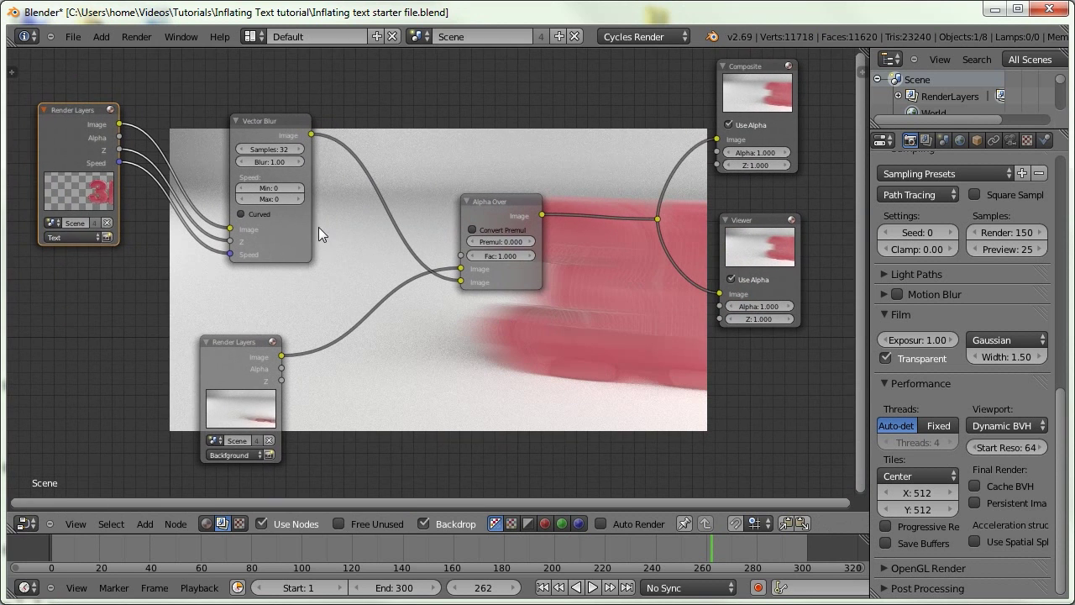
# Enable Curved on the Vector Blur node and set its samples to 64 and blur to 0.75.
pyautogui.click(201, 203)
pyautogui.moveTo(204, 206); pyautogui.dragTo(178, 206, button='middle')
pyautogui.moveTo(157, 97); pyautogui.dragTo(189, 116)
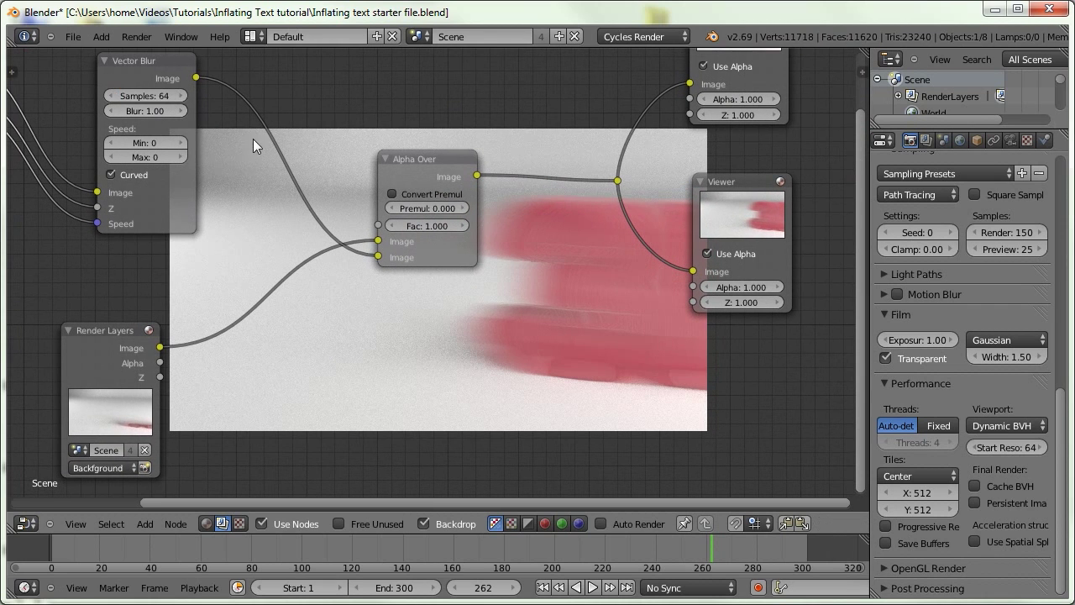
pyautogui.click(141, 115)
pyautogui.write('0.75')
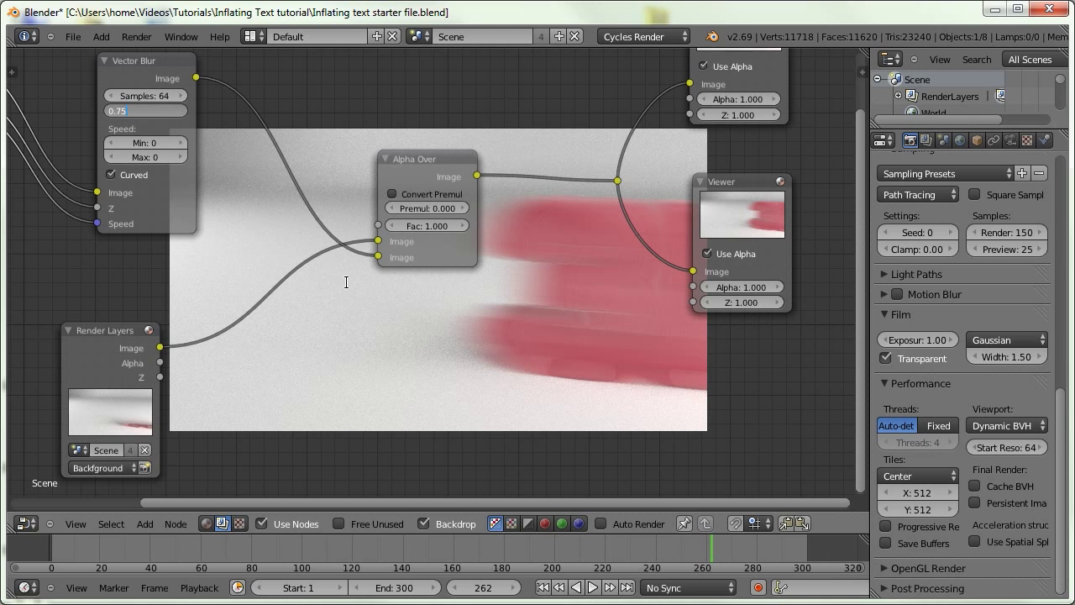
pyautogui.press('Return')
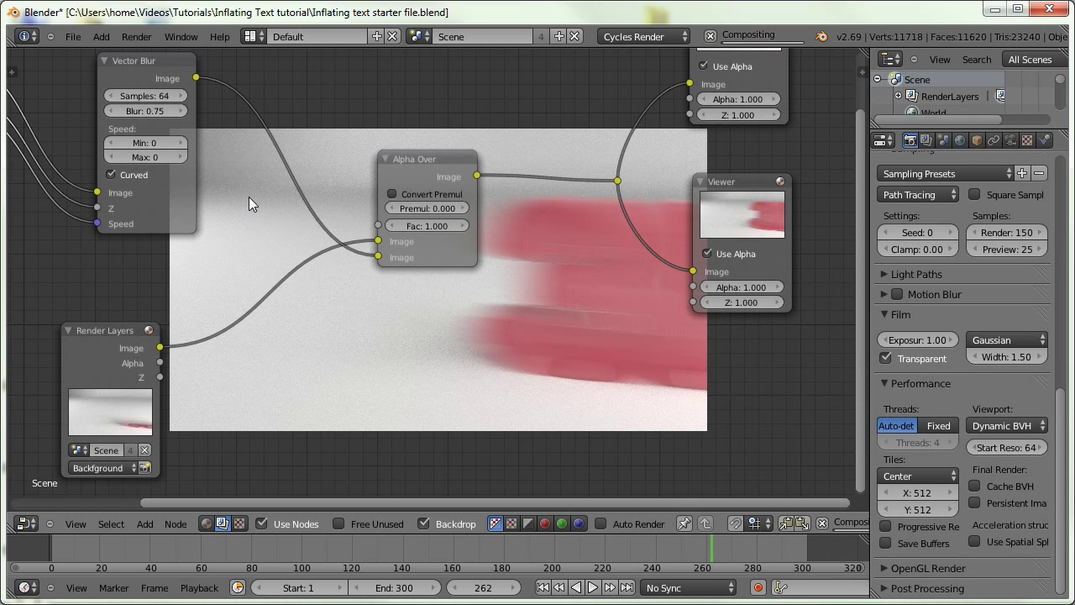
pyautogui.moveTo(429, 306); pyautogui.dragTo(473, 272, button='middle')
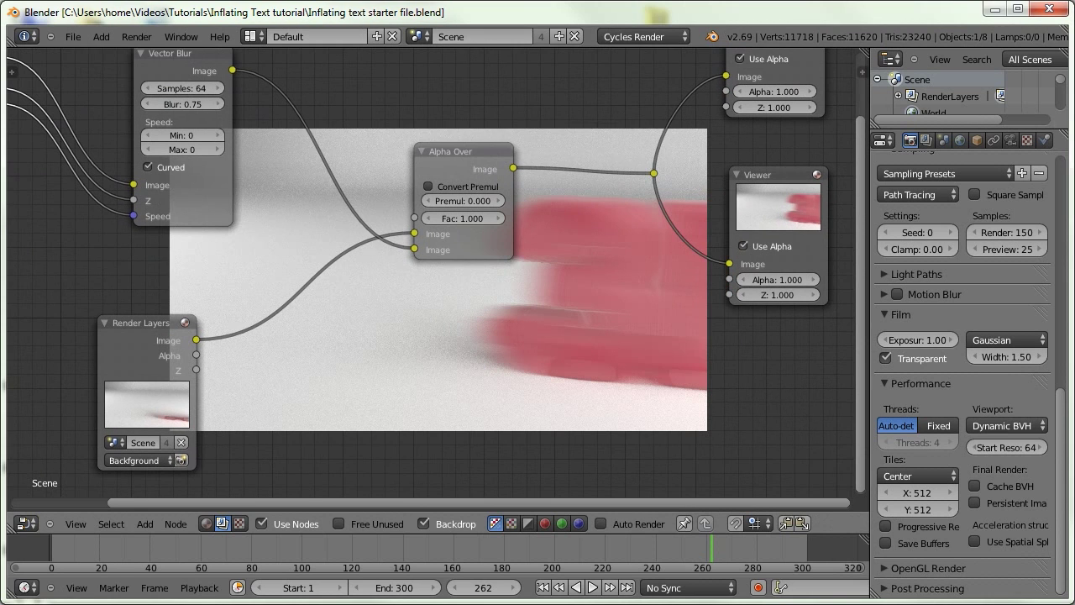
# Switch the Node Editor to the 3D view and show only the first layer with the text.
pyautogui.click(28, 523)
pyautogui.click(43, 507)
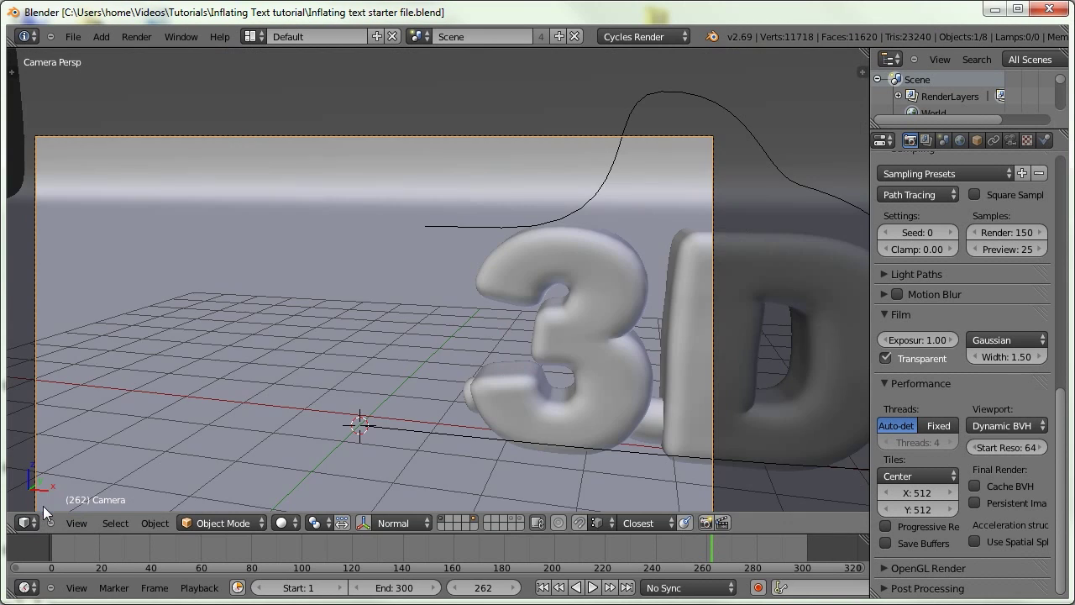
pyautogui.moveTo(450, 362); pyautogui.dragTo(441, 294, button='middle')
pyautogui.scroll(2, 460, 379)
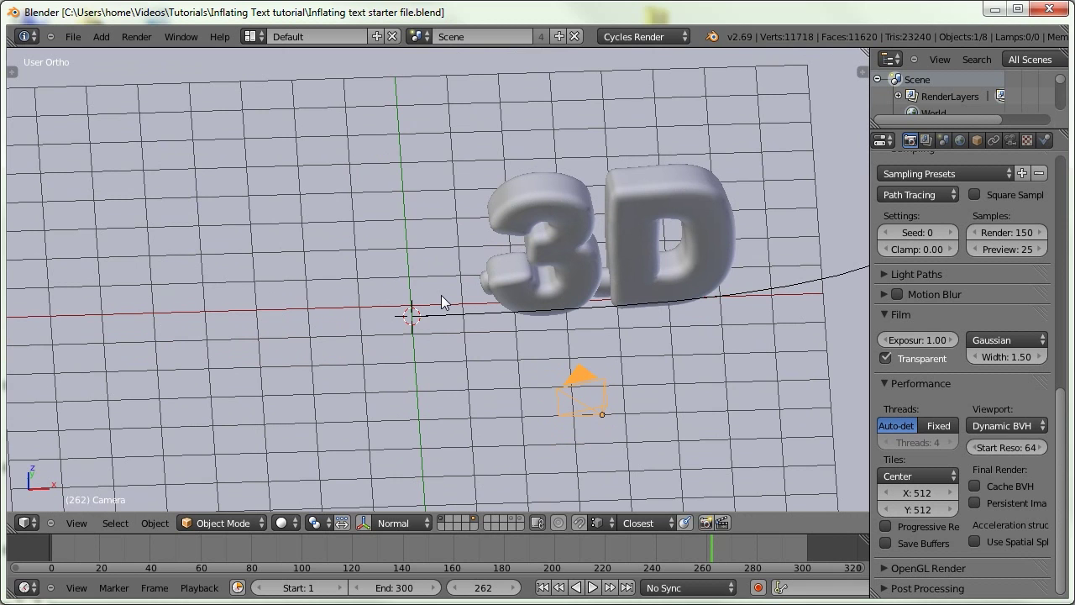
pyautogui.moveTo(426, 324); pyautogui.dragTo(428, 345, button='middle')
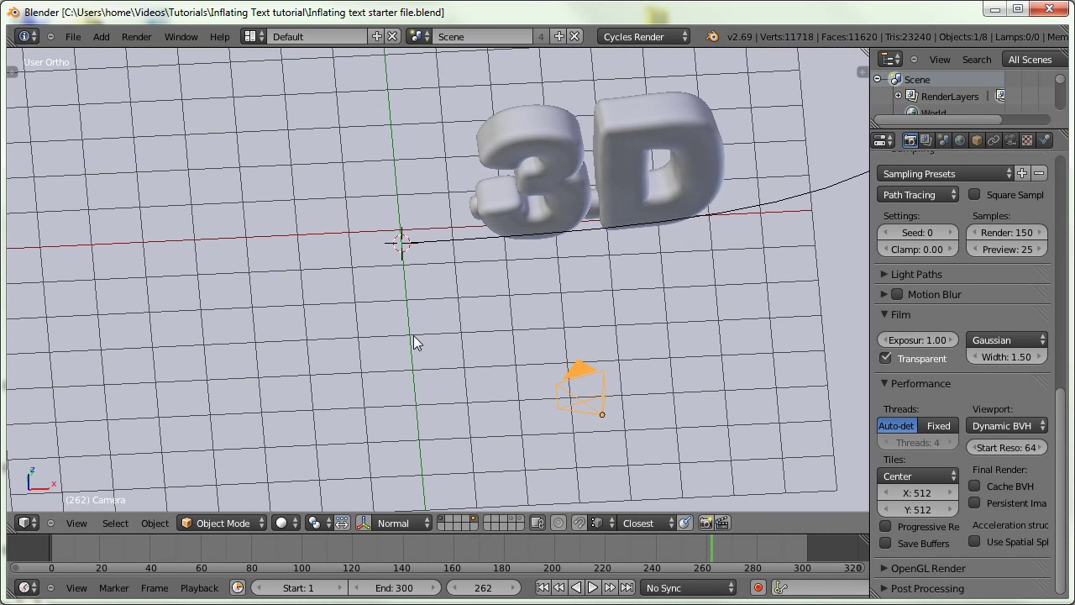
pyautogui.press('1')
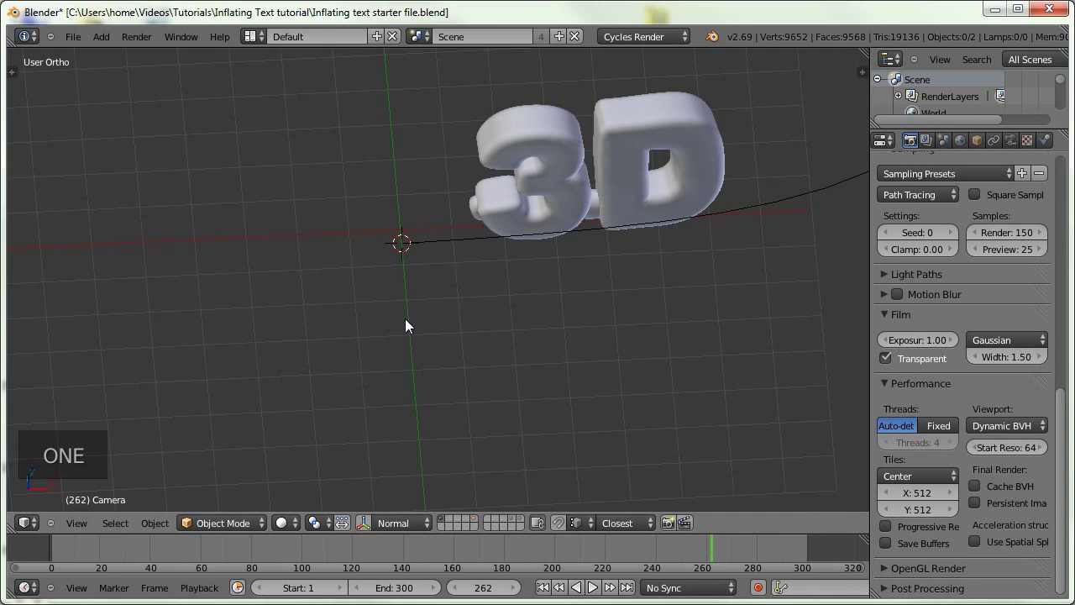
# View the text from the top and step back to frame 258.
pyautogui.press('KP_7')
pyautogui.press('Left')
pyautogui.press('Left')
pyautogui.press('Left')
pyautogui.press('Left')
pyautogui.press('Left')
pyautogui.press('Left')
pyautogui.press('Left')
pyautogui.scroll(1, 551, 316)
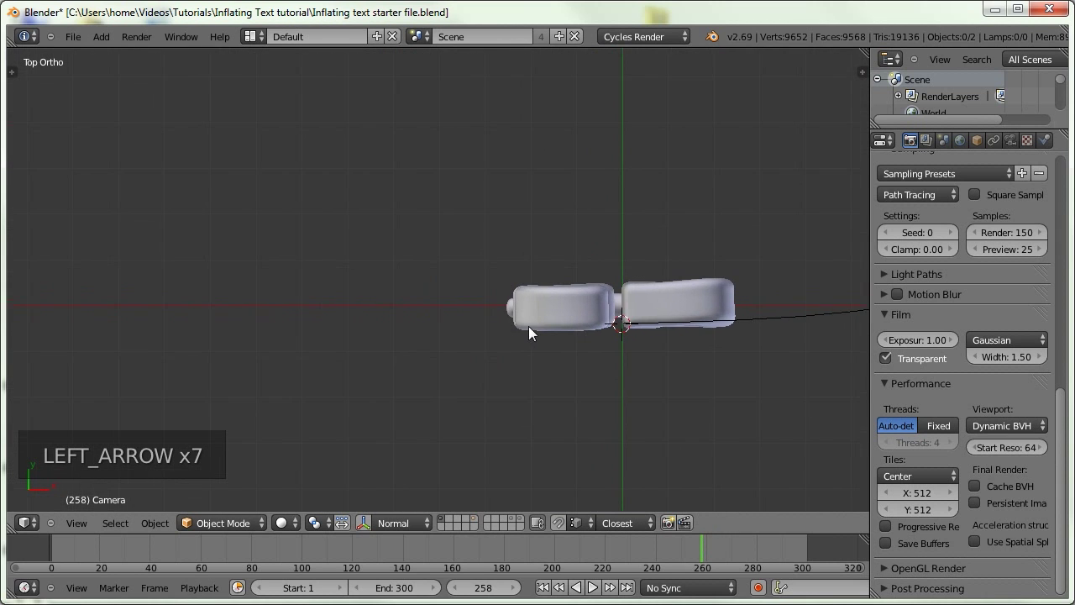
# Place the 3D cursor some distance from the valve end of the 3 and add a Bezier curve there.
pyautogui.keyDown('ctrl'); pyautogui.scroll(-3, 528, 326); pyautogui.keyUp('ctrl')
pyautogui.click(340, 305)
pyautogui.hotkey('shift', 'a')
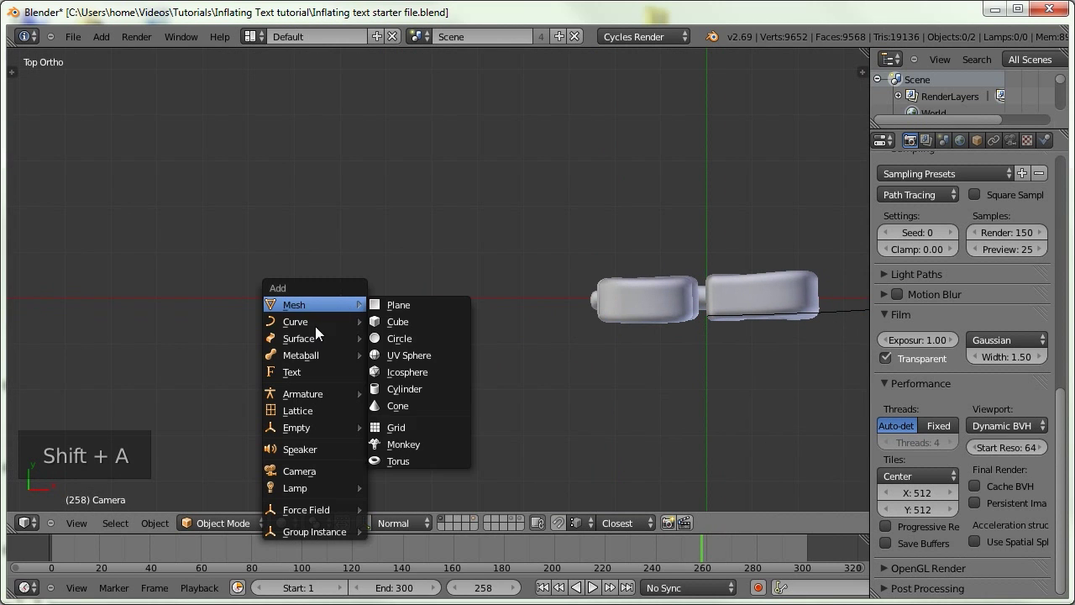
pyautogui.moveTo(307, 321)
pyautogui.click(387, 320)
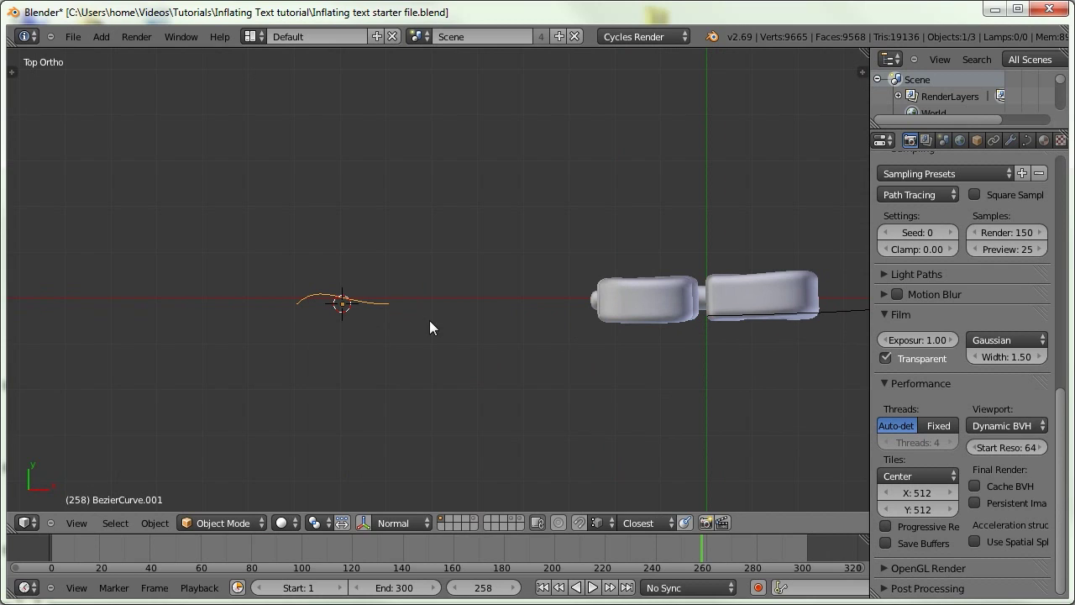
# Edit the new curve in top view, moving its end point to the valve of the 3 and adjusting its start point and handle.
pyautogui.press('Tab')
pyautogui.press('g')
pyautogui.click(605, 304)
pyautogui.rightClick(315, 294)
pyautogui.press('g')
pyautogui.click(300, 344)
pyautogui.rightClick(317, 322)
pyautogui.press('g')
pyautogui.click(378, 288)
# Raise the curve's end point along the global Z axis to the height of the valve on the 3.
pyautogui.moveTo(379, 288); pyautogui.dragTo(520, 252, button='middle')
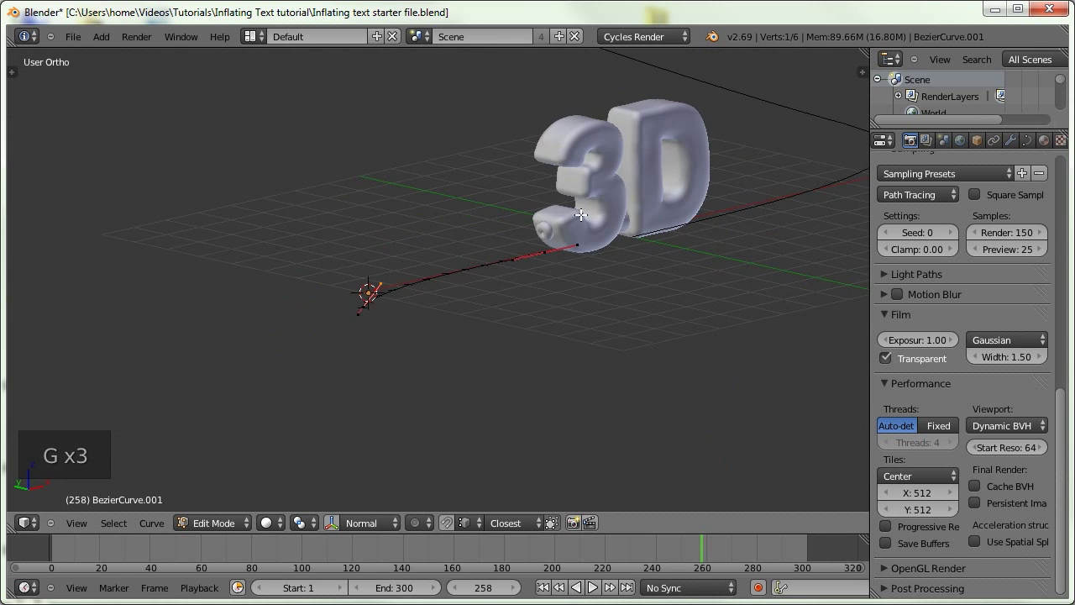
pyautogui.scroll(6, 496, 257)
pyautogui.press('g')
pyautogui.press('z')
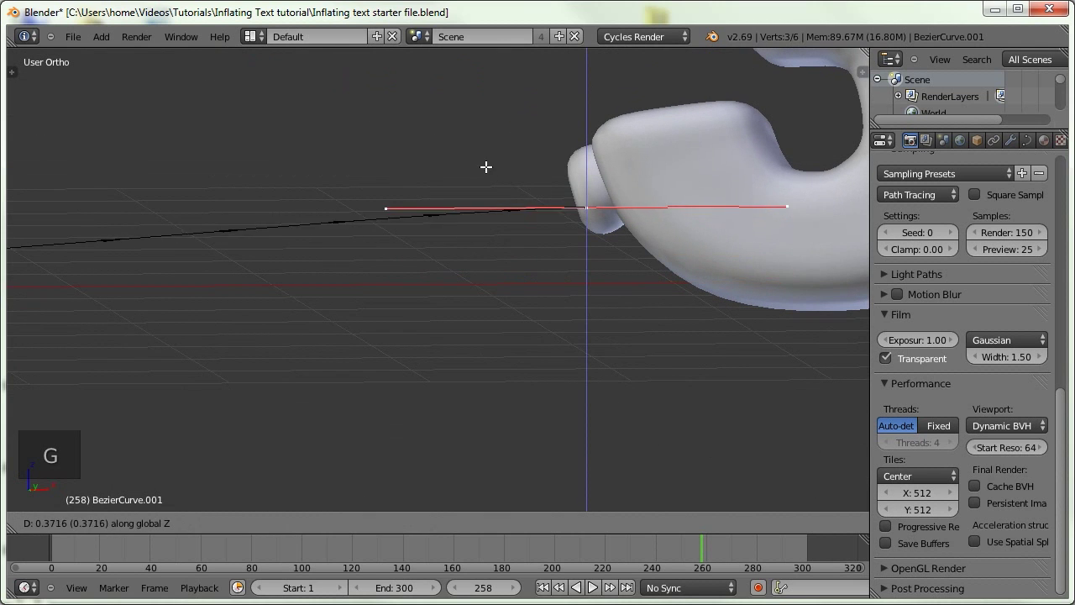
pyautogui.click(476, 163)
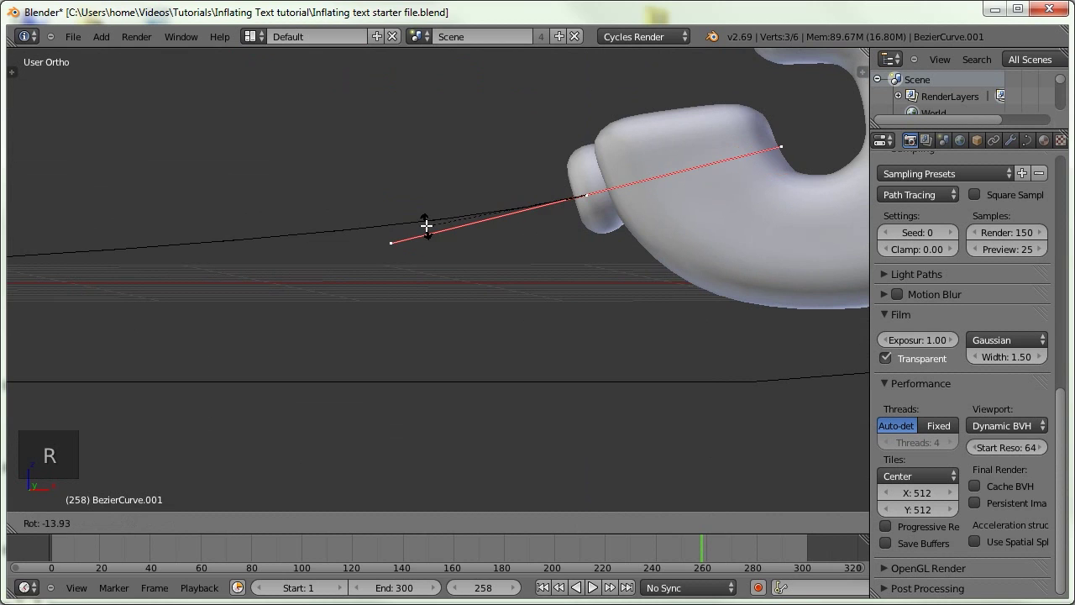
# Rotate the end point's handles about -14° to line up with the valve, and shift the point into the valve opening.
pyautogui.click(428, 226)
pyautogui.press('f')
pyautogui.moveTo(466, 205); pyautogui.dragTo(546, 235, button='middle')
pyautogui.press('g')
pyautogui.middleClick(702, 234)
pyautogui.click(697, 230)
pyautogui.scroll(3, 641, 223)
pyautogui.press('Tab')
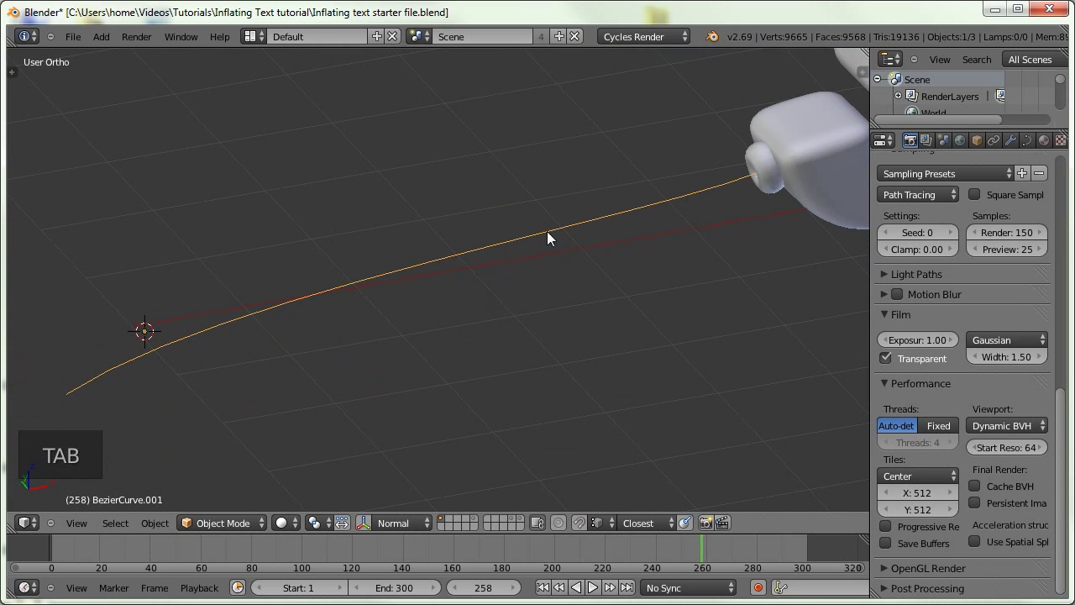
# Turn the curve into a tube with a bevel depth of 0.061 and set its fill to Full.
pyautogui.click(1027, 139)
pyautogui.scroll(-2, 955, 400)
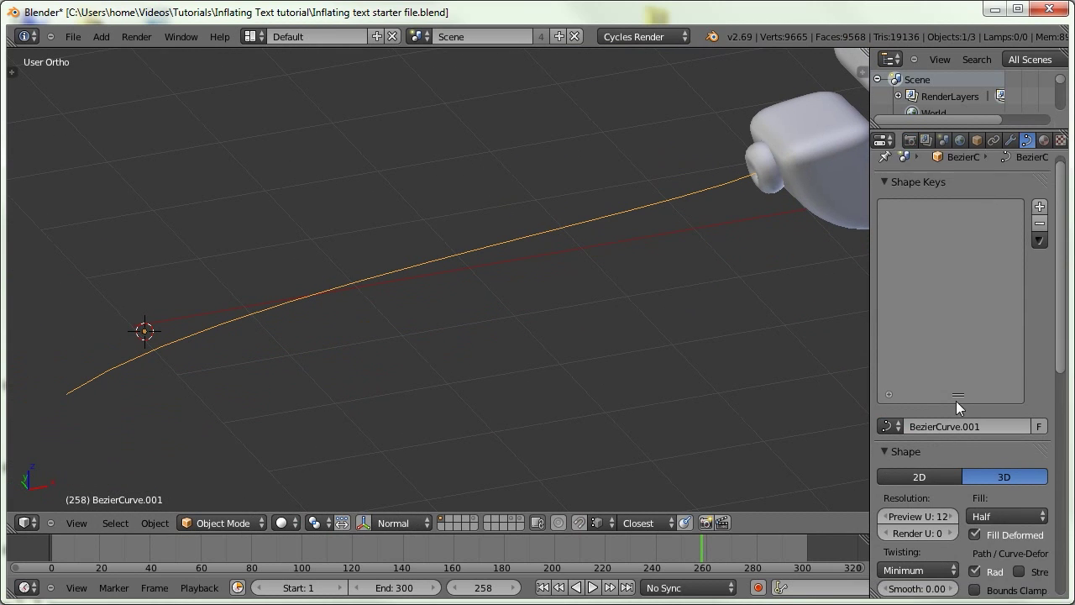
pyautogui.click(887, 193)
pyautogui.scroll(-5, 919, 247)
pyautogui.scroll(2, 965, 310)
pyautogui.moveTo(997, 371); pyautogui.dragTo(1035, 388)
pyautogui.moveTo(605, 353); pyautogui.dragTo(646, 353, button='middle')
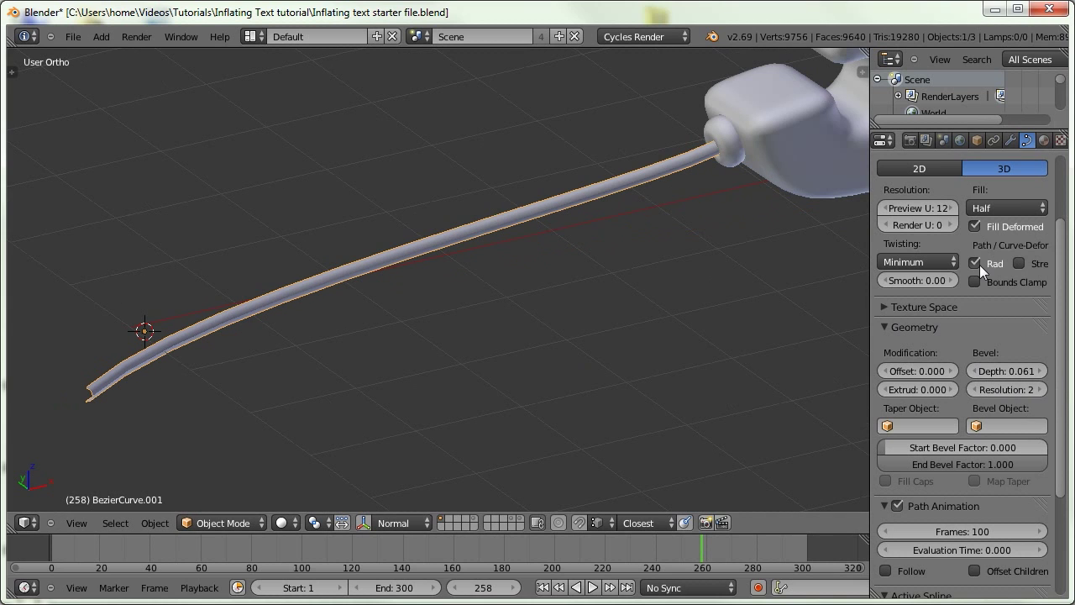
pyautogui.click(990, 205)
pyautogui.click(989, 193)
# Hook the tube's end point at the valve to a new object and select the resulting empty in Object Mode.
pyautogui.moveTo(351, 422); pyautogui.dragTo(460, 273, button='middle')
pyautogui.press('Tab')
pyautogui.scroll(-2, 488, 295)
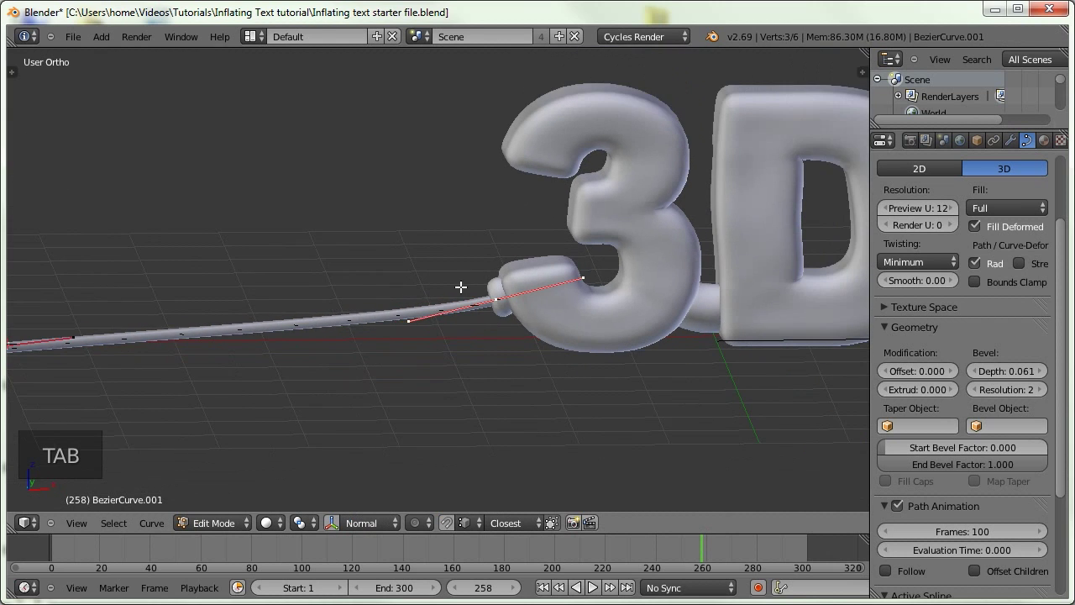
pyautogui.press('KP_1')
pyautogui.scroll(5, 461, 291)
pyautogui.scroll(2, 353, 328)
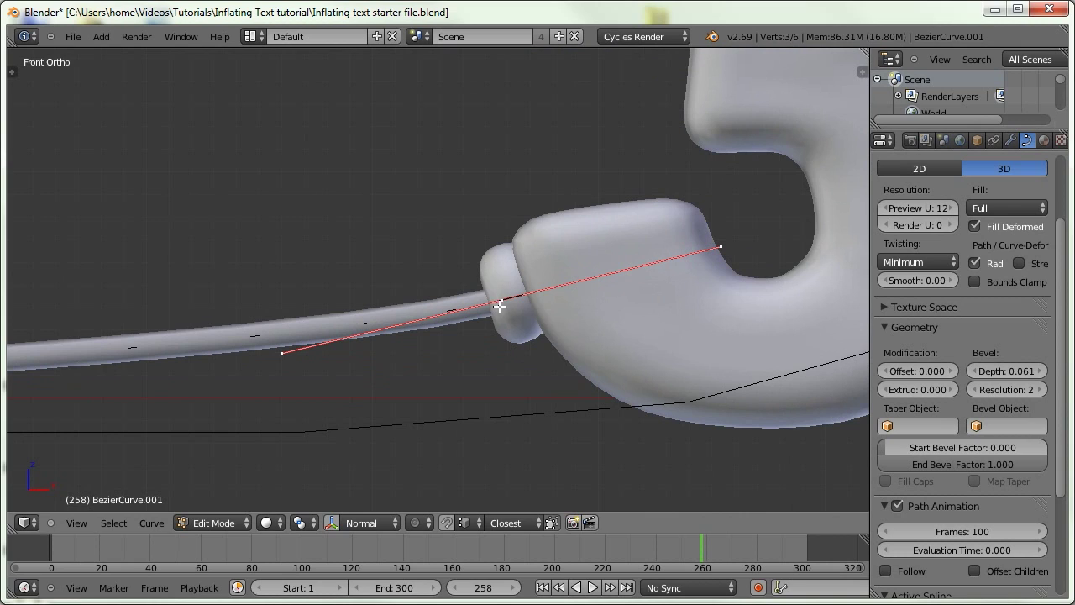
pyautogui.hotkey('ctrl', 'h')
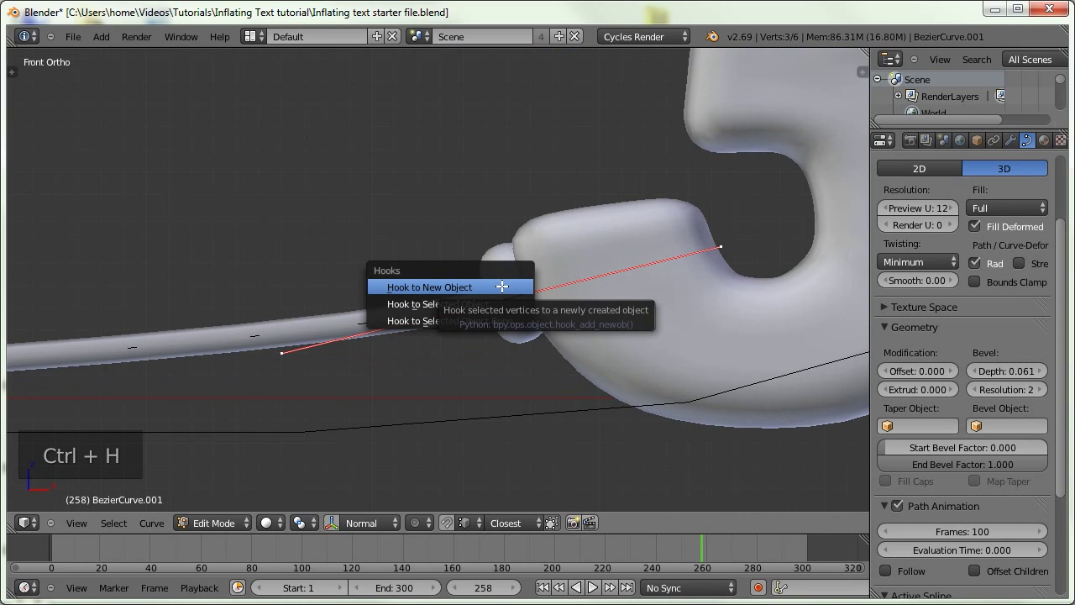
pyautogui.press('Down')
pyautogui.press('Up')
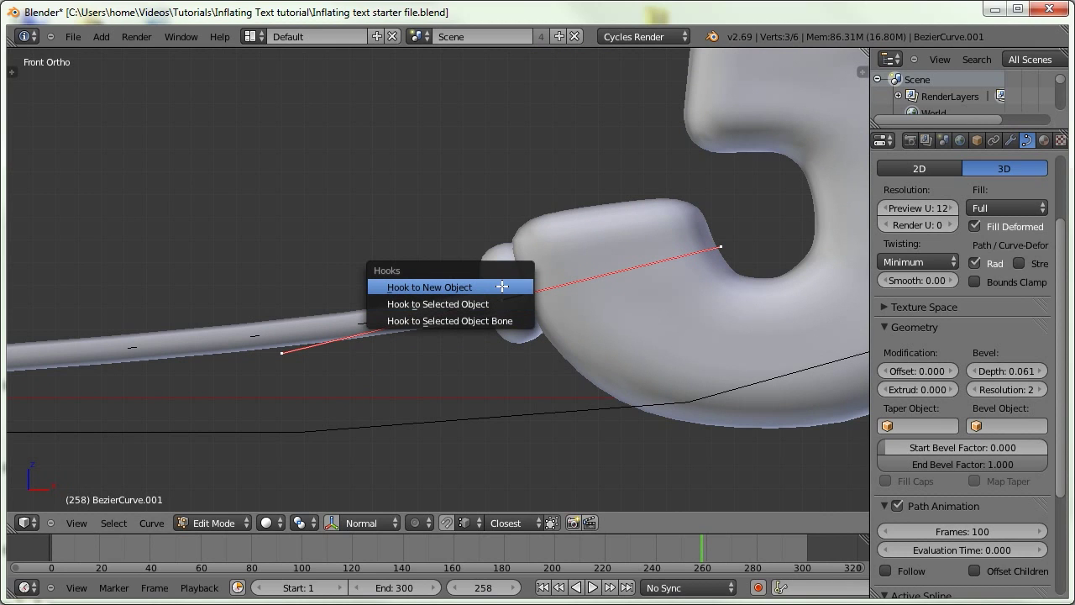
pyautogui.press('Return')
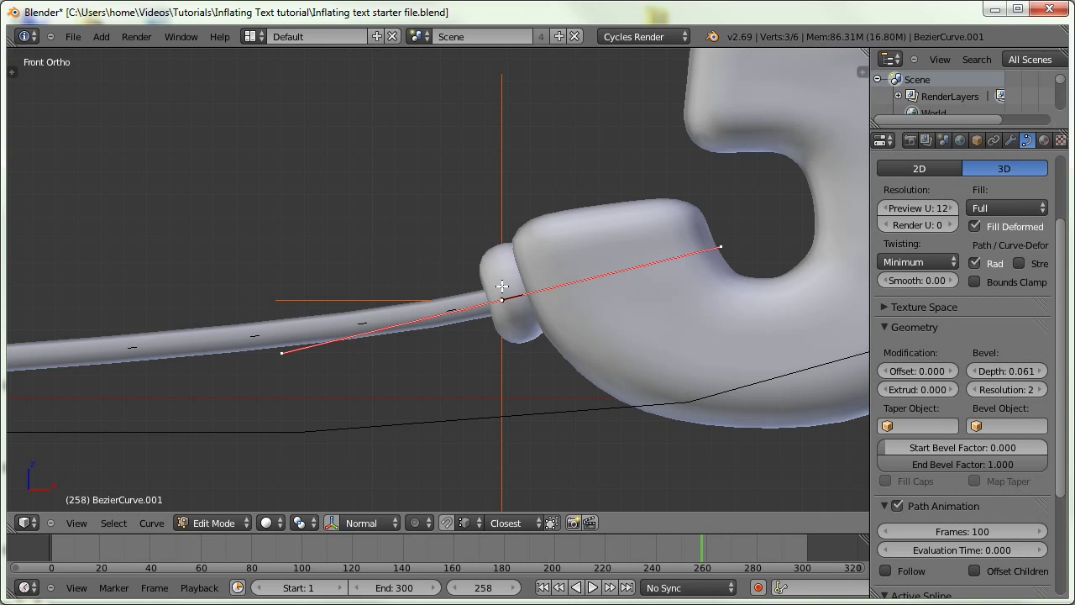
pyautogui.press('Tab')
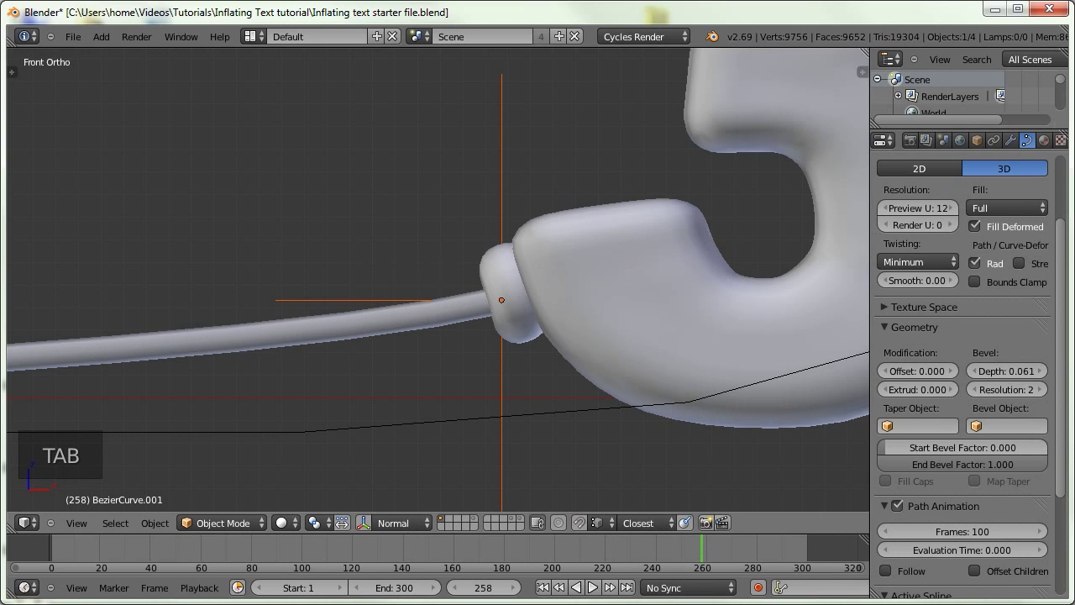
pyautogui.rightClick(502, 164)
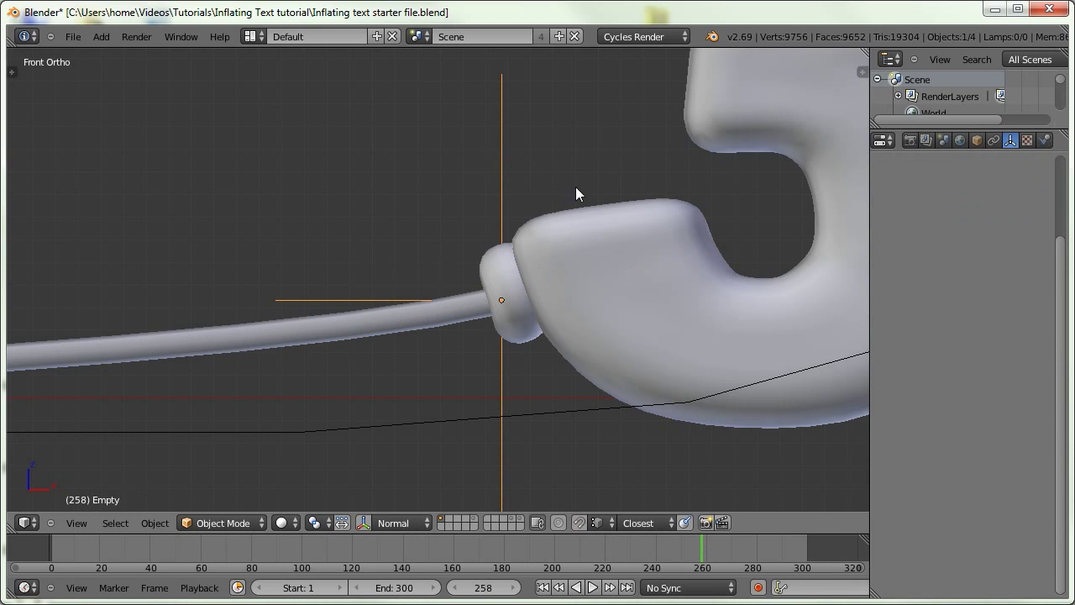
# Try moving the empty to test how the tube's end follows it.
pyautogui.press('g')
pyautogui.press('Escape')
pyautogui.press('g')
pyautogui.rightClick(555, 277)
pyautogui.moveTo(447, 280); pyautogui.dragTo(504, 293, button='middle')
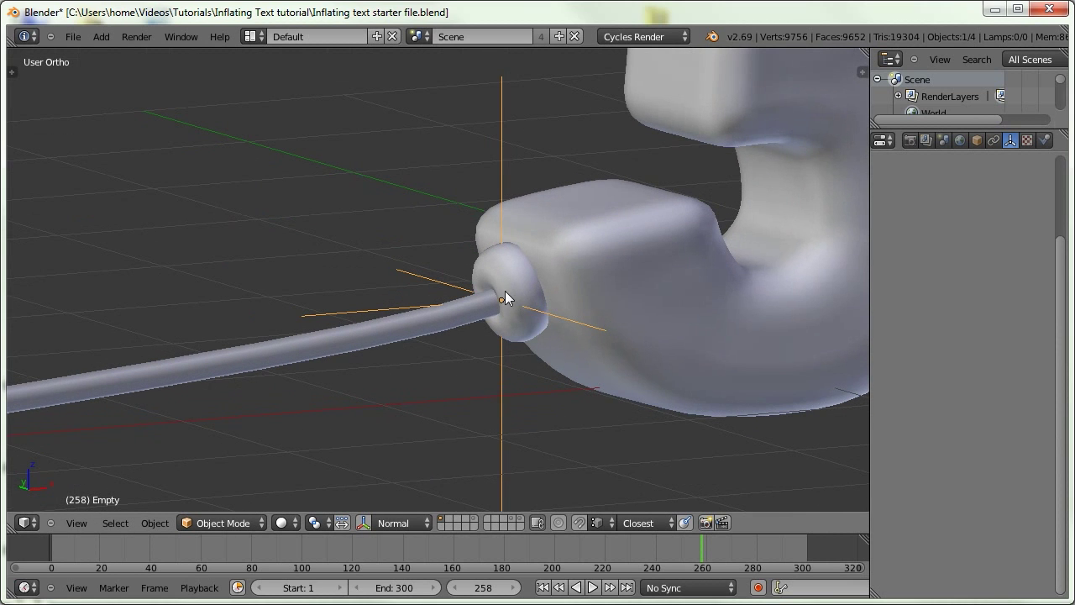
pyautogui.moveTo(616, 203); pyautogui.dragTo(480, 249, button='middle')
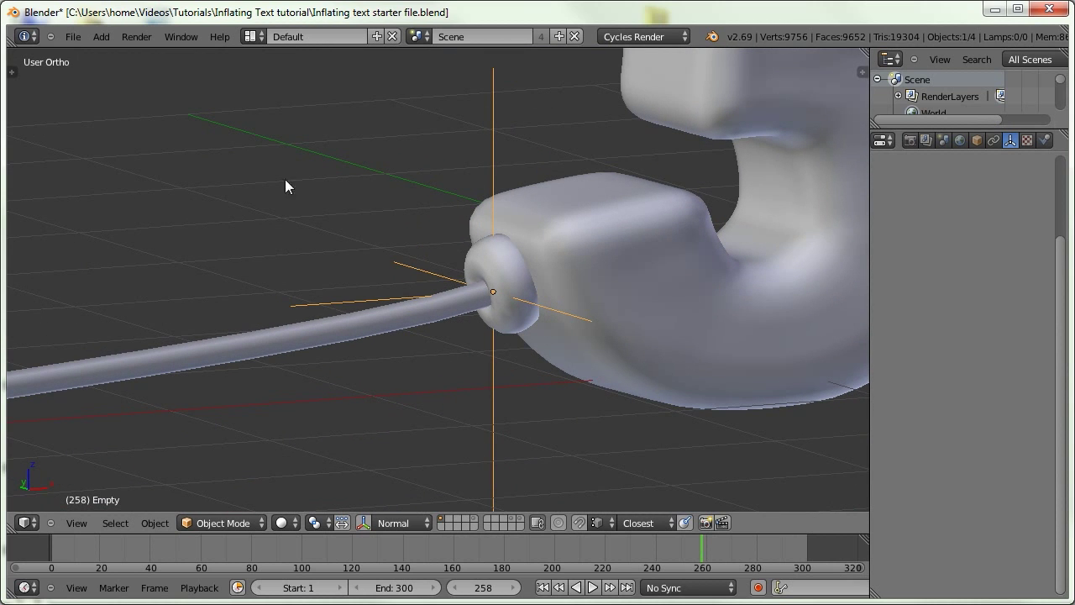
# Add the 3 to the selection, edit its mesh and activate its Over Inflated shape key.
pyautogui.keyDown('shift'); pyautogui.rightClick(620, 275); pyautogui.keyUp('shift')
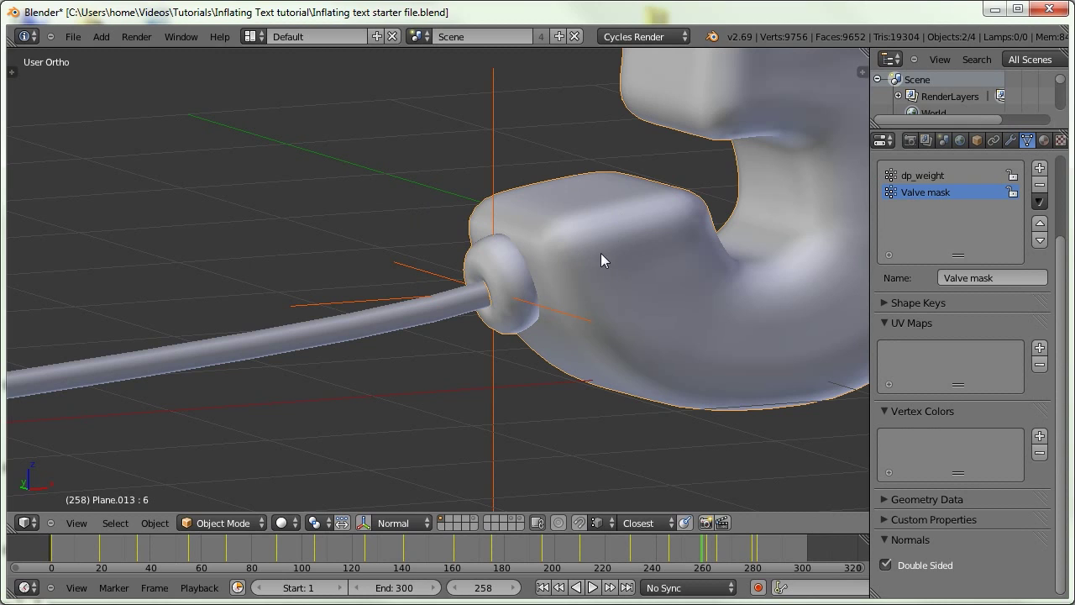
pyautogui.press('Tab')
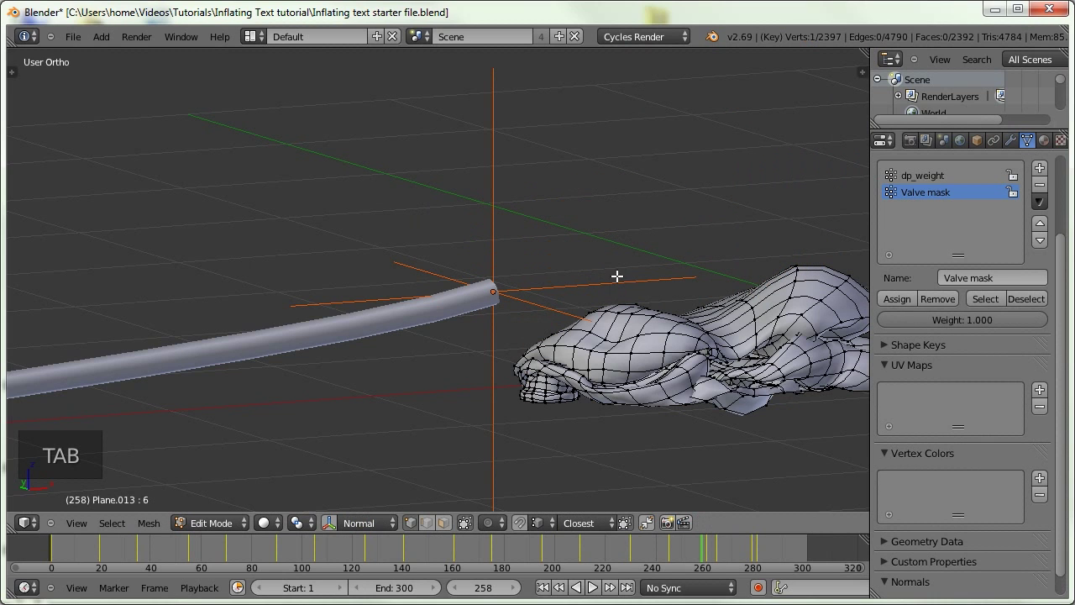
pyautogui.scroll(5, 958, 336)
pyautogui.click(905, 428)
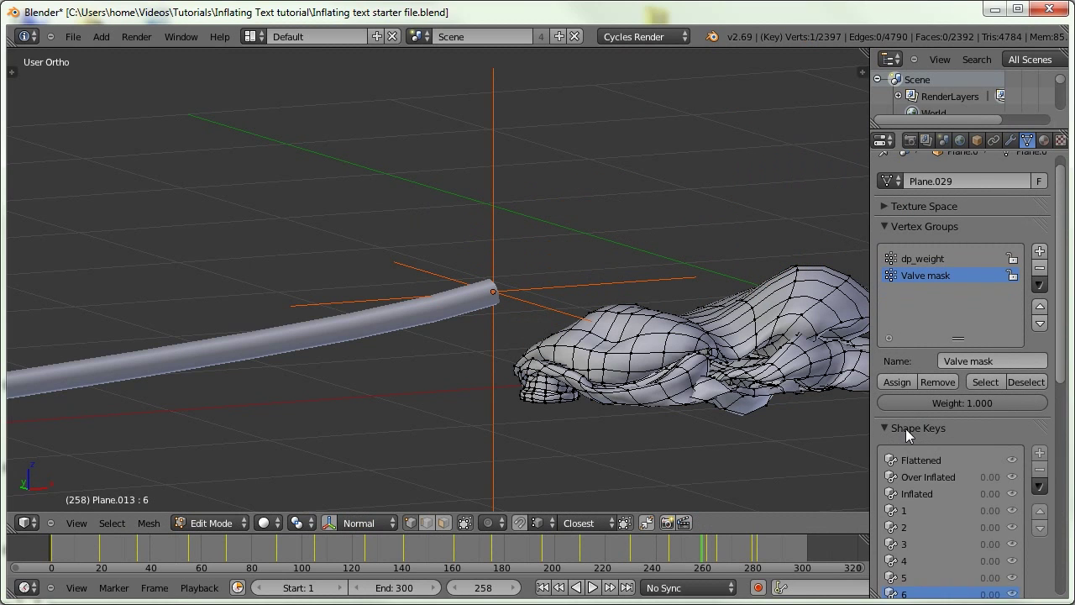
pyautogui.scroll(-3, 905, 429)
pyautogui.click(915, 400)
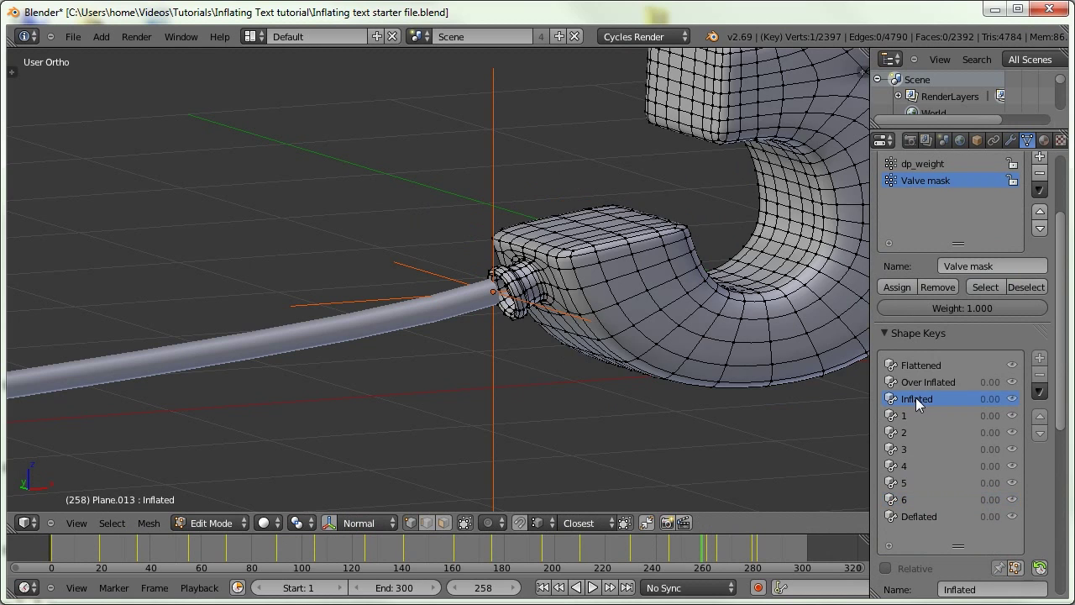
pyautogui.click(917, 382)
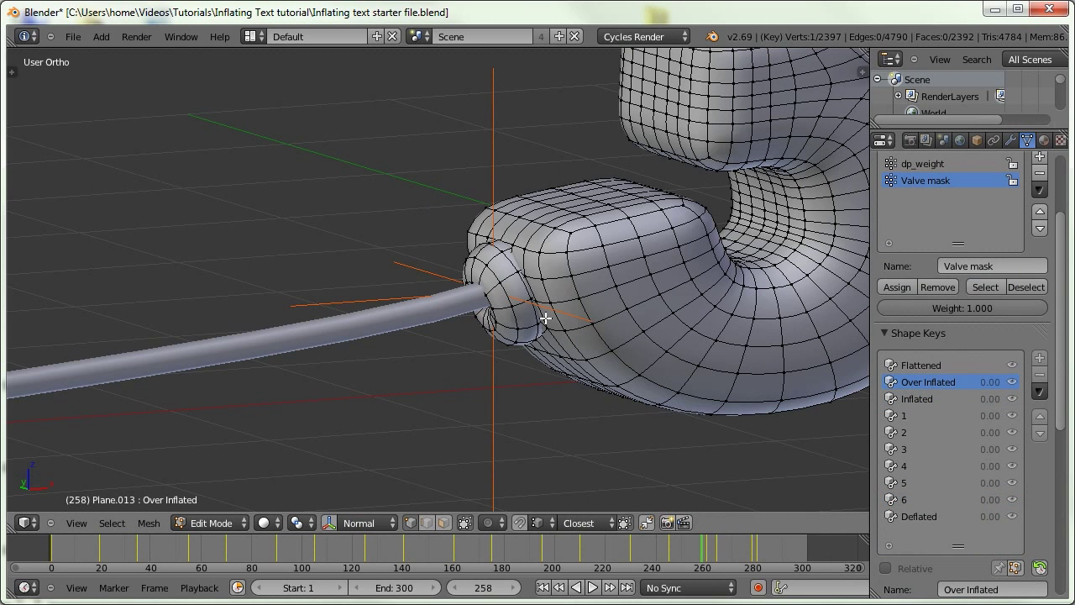
# Select three spaced vertices around the inner ring at the centre of the valve.
pyautogui.scroll(3, 546, 317)
pyautogui.moveTo(547, 317); pyautogui.dragTo(583, 291, button='middle')
pyautogui.scroll(4, 584, 291)
pyautogui.moveTo(492, 310); pyautogui.dragTo(465, 266, button='middle')
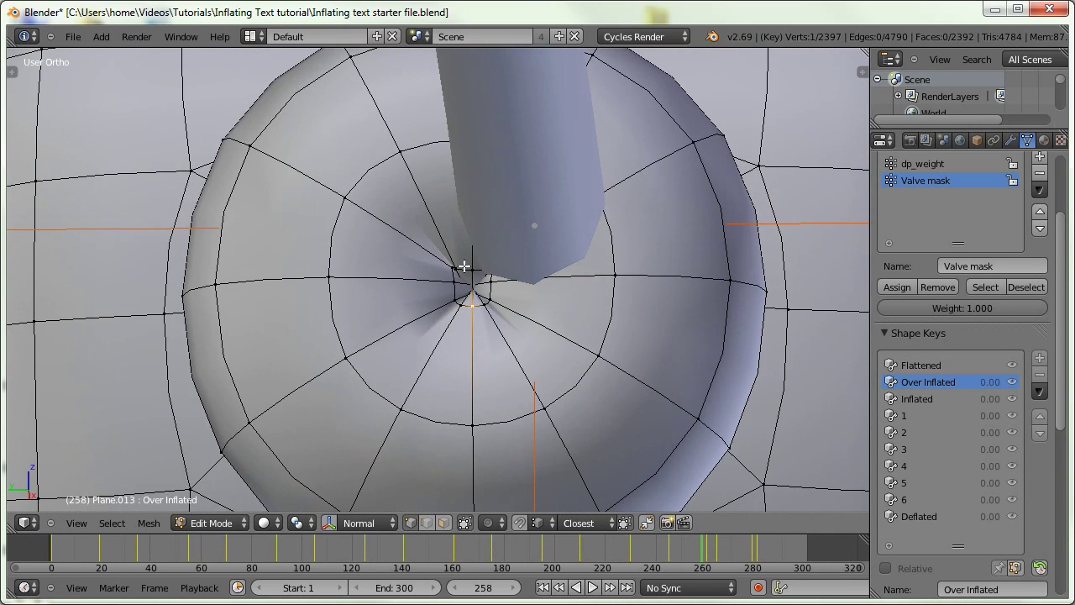
pyautogui.scroll(3, 492, 336)
pyautogui.scroll(2, 391, 334)
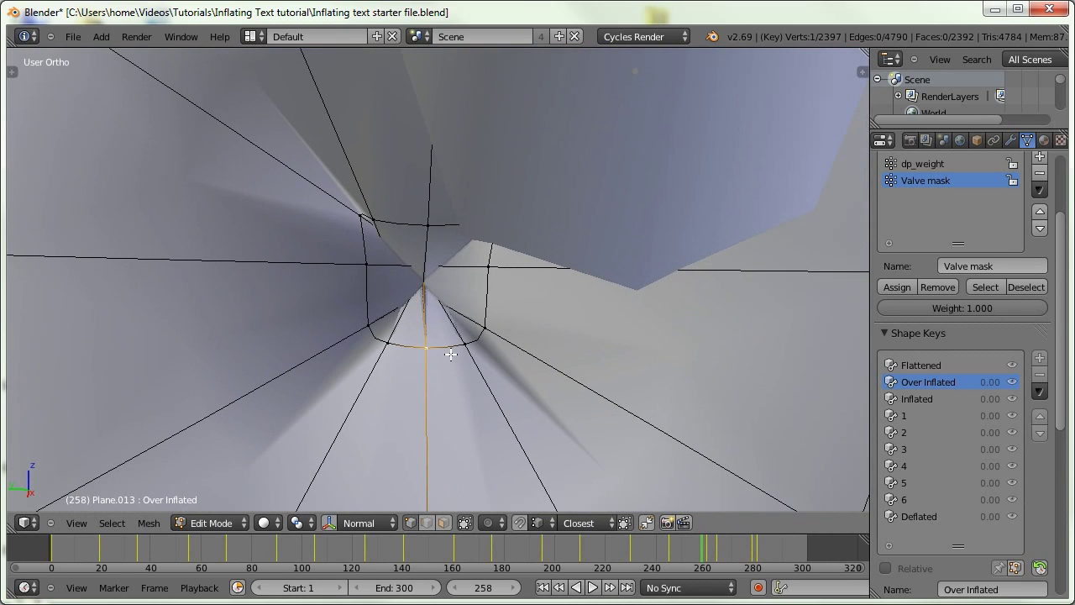
pyautogui.keyDown('shift'); pyautogui.rightClick(360, 220); pyautogui.keyUp('shift')
pyautogui.moveTo(360, 221); pyautogui.dragTo(431, 233, button='middle')
pyautogui.press('z')
pyautogui.keyDown('shift'); pyautogui.rightClick(496, 229); pyautogui.keyUp('shift')
pyautogui.moveTo(516, 248)
pyautogui.mouseDown(button='middle')
pyautogui.moveTo(412, 324)
pyautogui.moveTo(362, 339)
pyautogui.moveTo(429, 288)
pyautogui.moveTo(449, 257)
pyautogui.moveTo(422, 271)
pyautogui.moveTo(431, 288)
pyautogui.mouseUp(button='middle')
pyautogui.press('z')
pyautogui.press('z')
pyautogui.moveTo(288, 242)
pyautogui.mouseDown(button='middle')
pyautogui.moveTo(408, 367)
pyautogui.moveTo(359, 272)
pyautogui.moveTo(392, 293)
pyautogui.moveTo(365, 305)
pyautogui.moveTo(396, 290)
pyautogui.mouseUp(button='middle')
pyautogui.press('z')
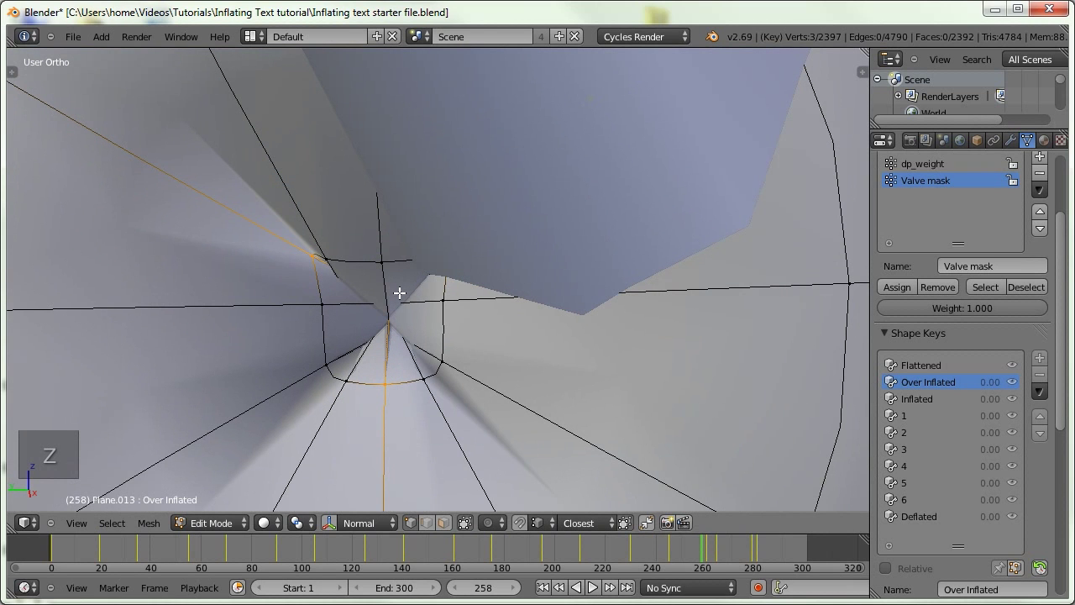
# Vertex-parent the empty to the three selected valve vertices and return to Object Mode.
pyautogui.hotkey('ctrl', 'p')
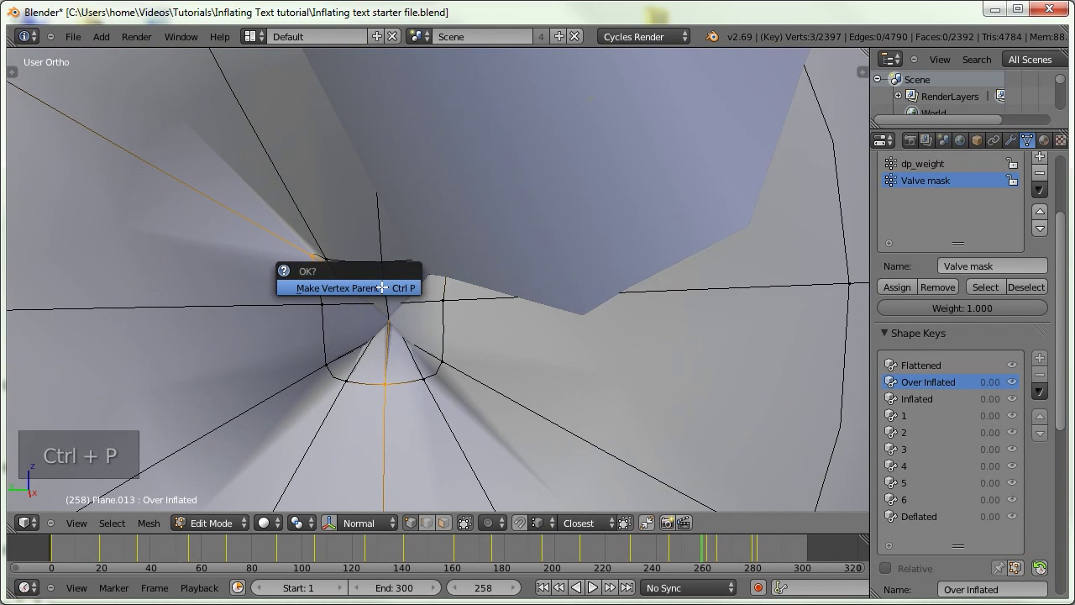
pyautogui.click(382, 288)
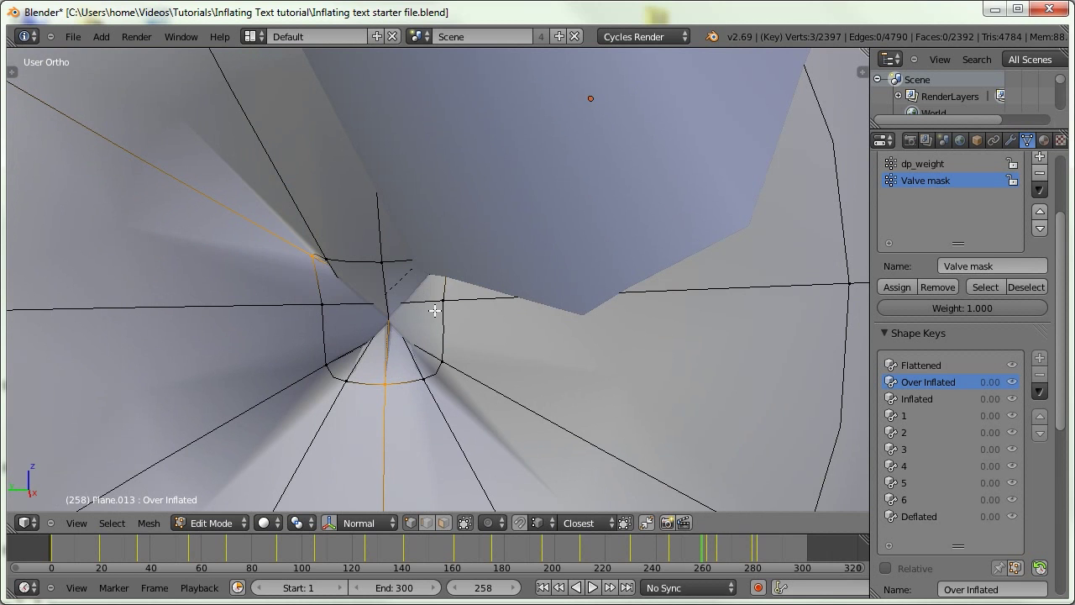
pyautogui.press('Tab')
pyautogui.scroll(-8, 449, 302)
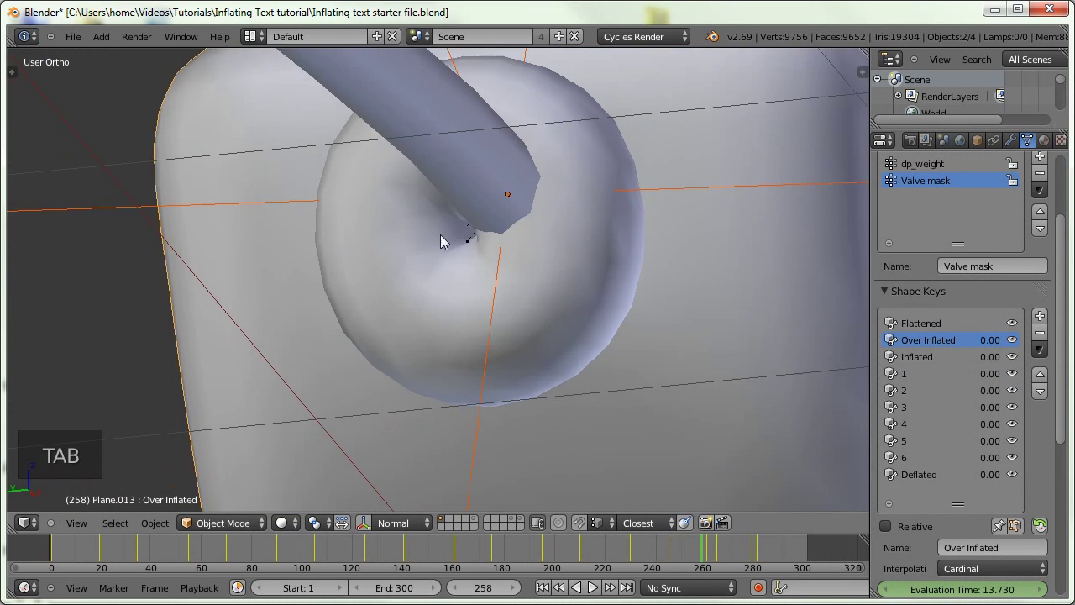
pyautogui.moveTo(431, 269)
pyautogui.mouseDown(button='middle')
pyautogui.moveTo(467, 281)
pyautogui.moveTo(424, 284)
pyautogui.mouseUp(button='middle')
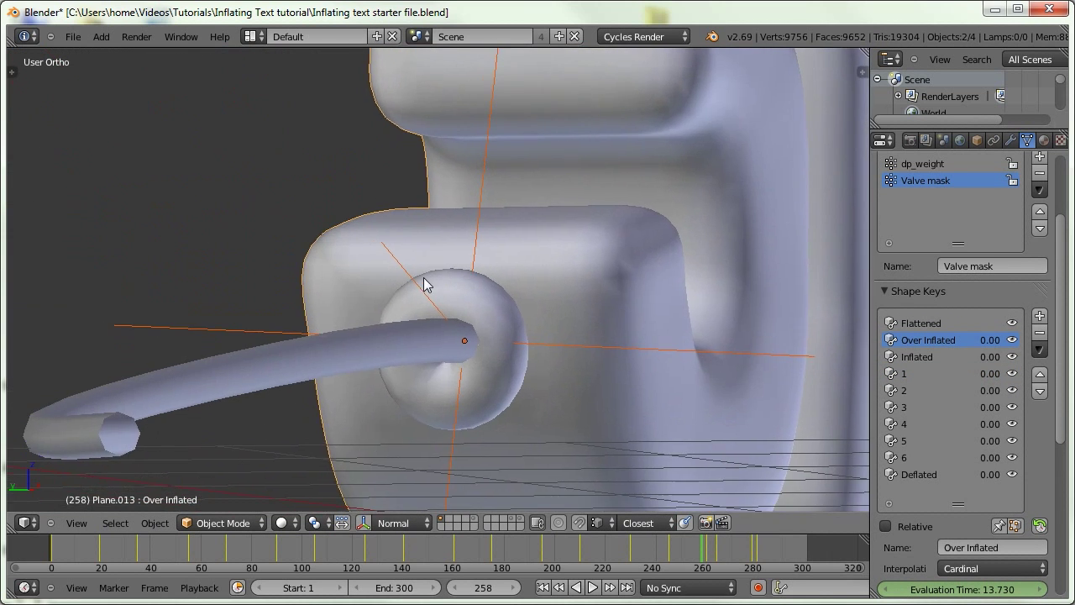
# Select only the empty and move it so the tube's end sits closer to the centre of the valve.
pyautogui.rightClick(233, 336)
pyautogui.moveTo(261, 328); pyautogui.dragTo(343, 237, button='middle')
pyautogui.scroll(3, 403, 287)
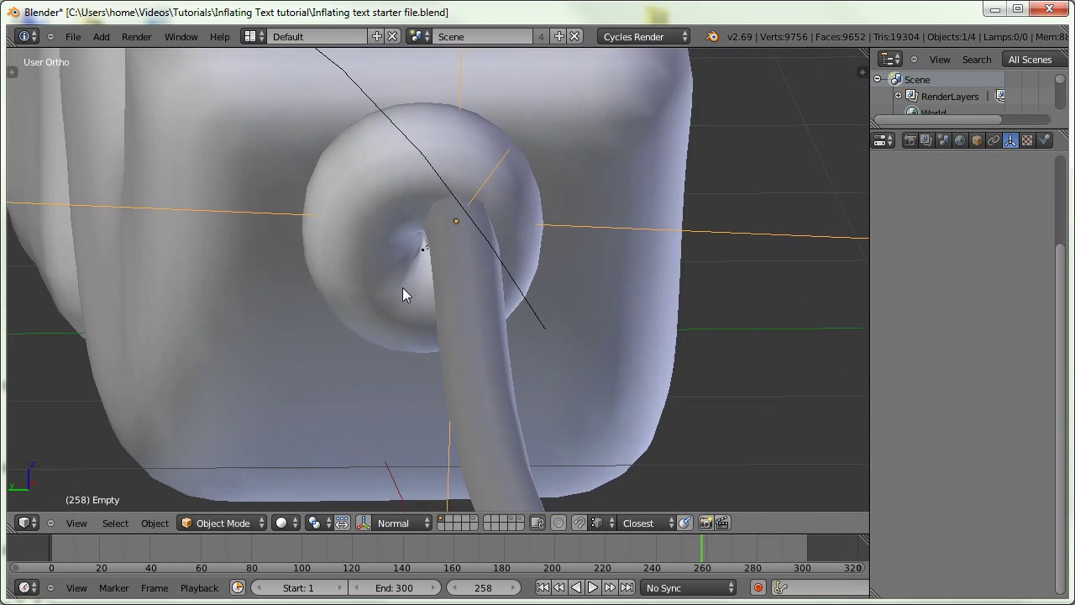
pyautogui.moveTo(402, 287); pyautogui.dragTo(398, 276, button='middle')
pyautogui.press('g')
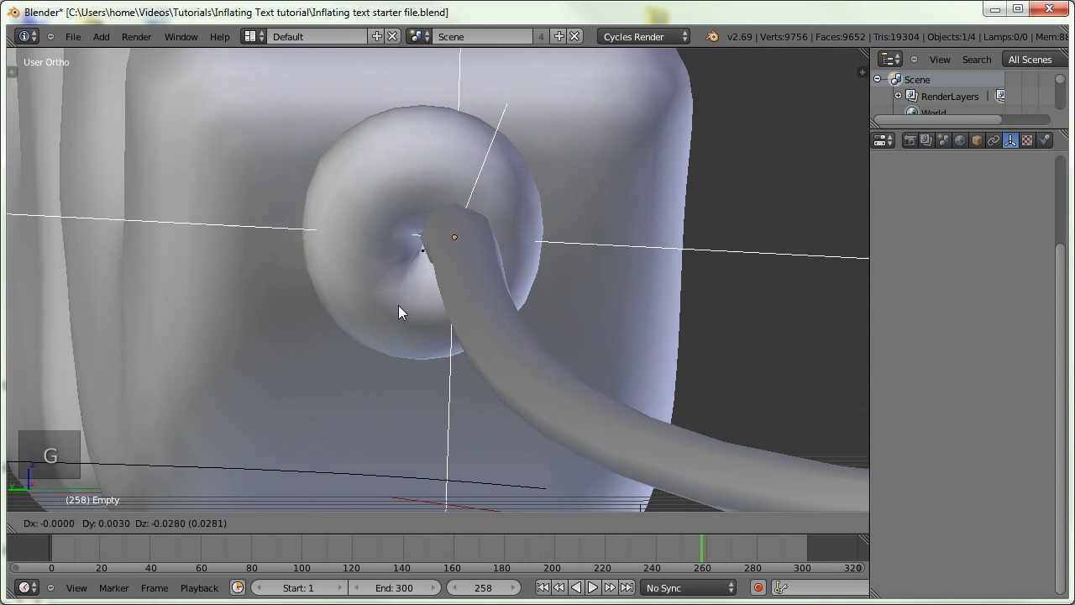
pyautogui.click(379, 312)
pyautogui.moveTo(380, 311); pyautogui.dragTo(306, 323, button='middle')
pyautogui.scroll(-8, 336, 335)
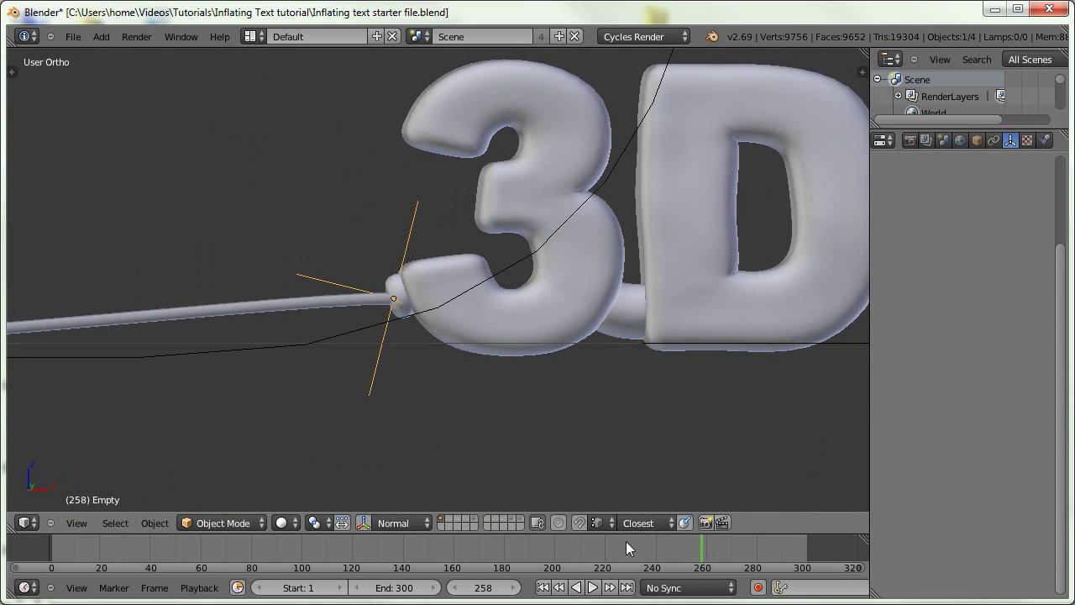
# Edit the tube curve with the animation at frame 176, select both of its control points and subdivide it.
pyautogui.moveTo(701, 545); pyautogui.dragTo(493, 508)
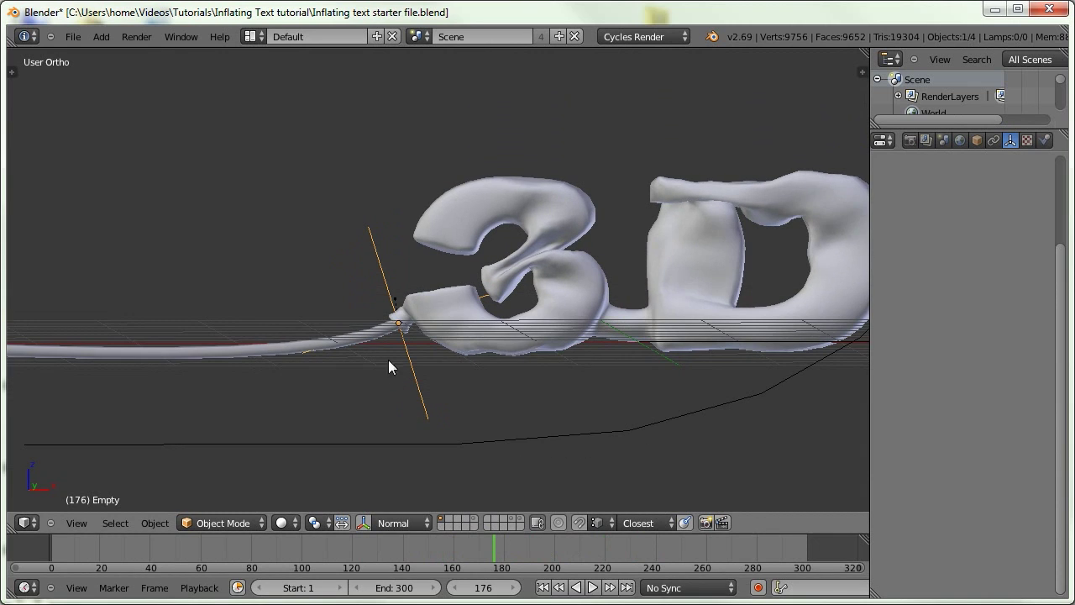
pyautogui.moveTo(450, 415); pyautogui.dragTo(353, 318, button='middle')
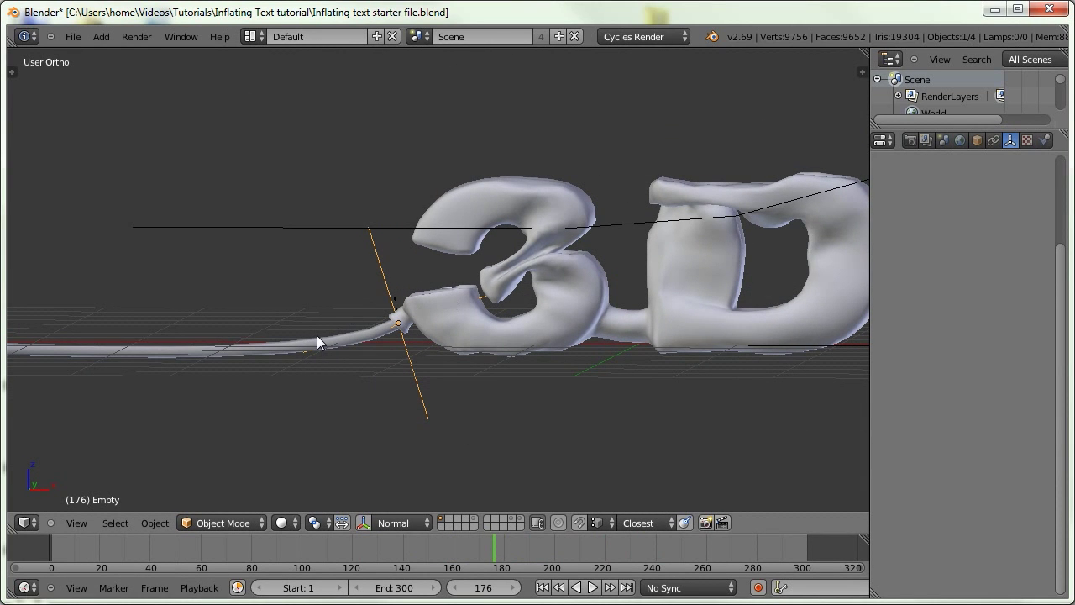
pyautogui.rightClick(240, 345)
pyautogui.press('KP_1')
pyautogui.press('Tab')
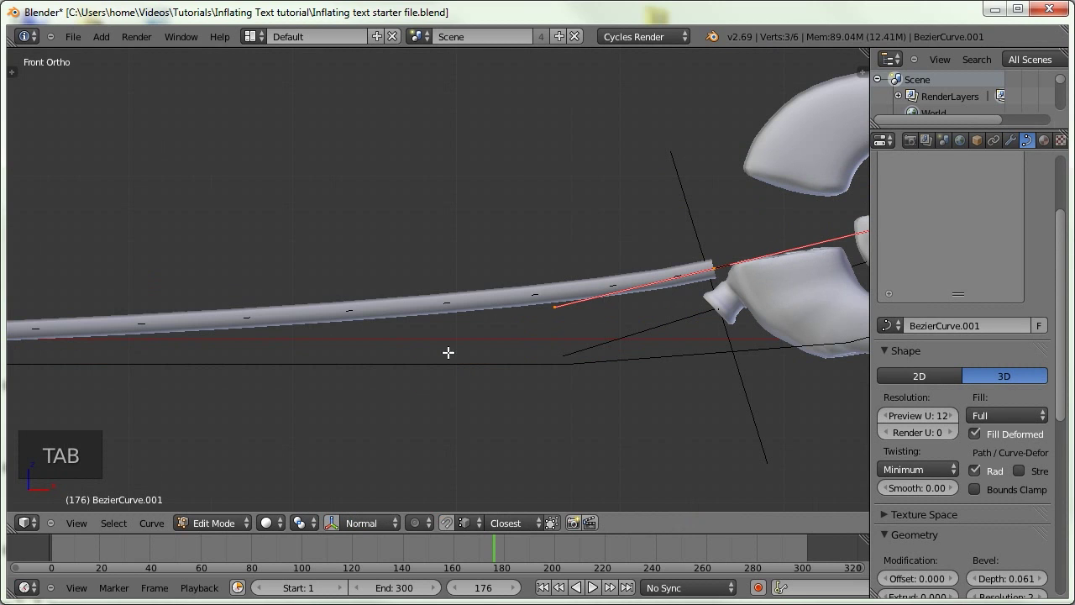
pyautogui.keyDown('ctrl'); pyautogui.moveTo(333, 372); pyautogui.dragTo(552, 330, button='middle'); pyautogui.keyUp('ctrl')
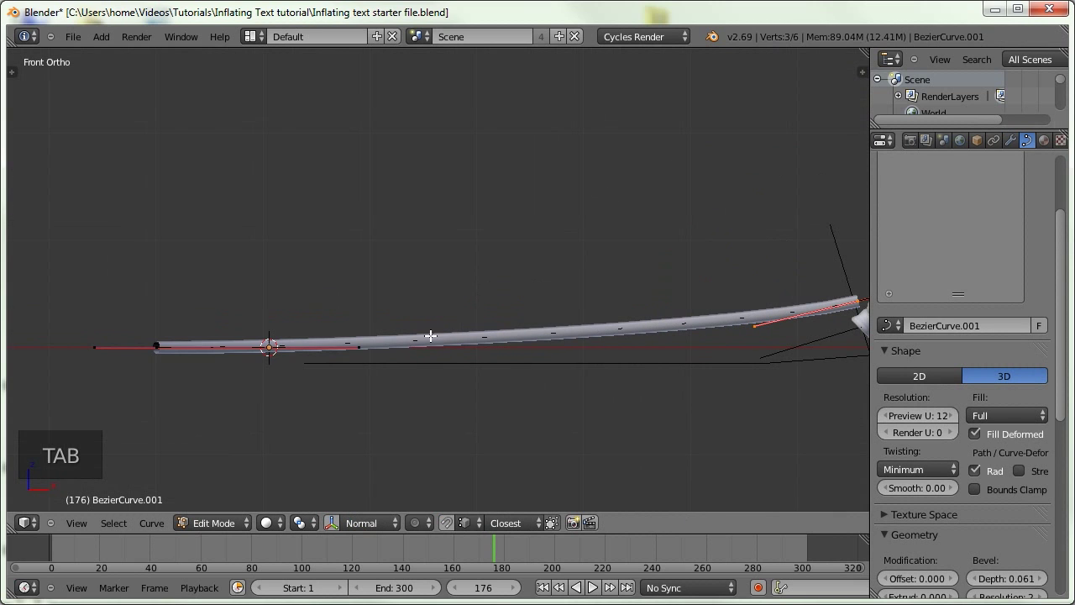
pyautogui.keyDown('shift'); pyautogui.rightClick(203, 356); pyautogui.keyUp('shift')
pyautogui.keyDown('ctrl'); pyautogui.scroll(-5, 252, 348); pyautogui.keyUp('ctrl')
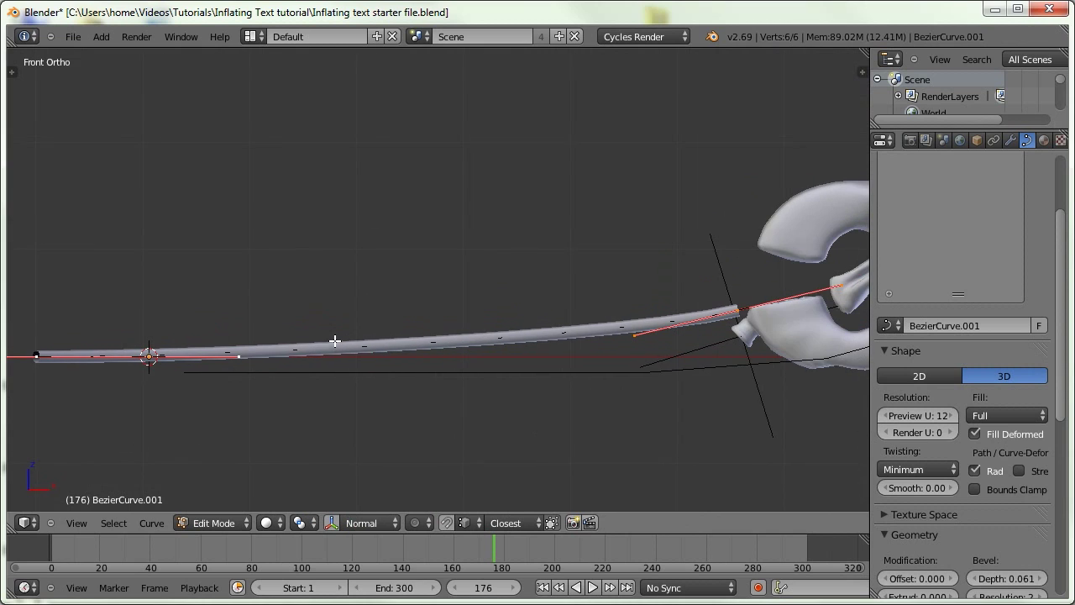
pyautogui.press('w')
pyautogui.click(403, 325)
# Move the tube's new middle control point about 0.79 toward the valve and 0.21 down, and return to Object Mode.
pyautogui.rightClick(430, 353)
pyautogui.press('g')
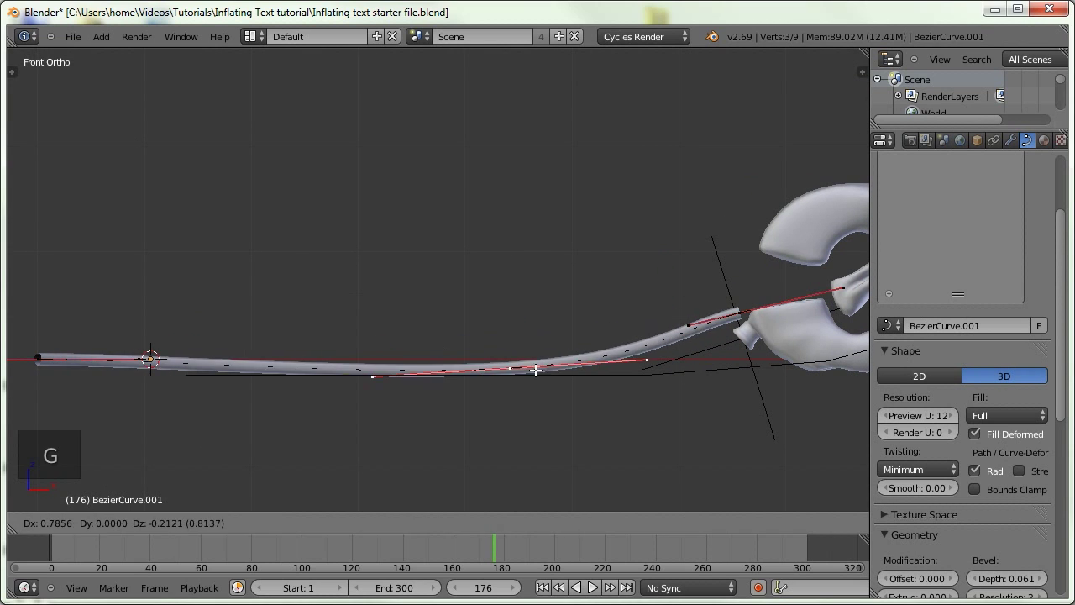
pyautogui.click(533, 367)
pyautogui.press('Tab')
# Try rotating the empty at the valve around frames 144 and 137 to straighten the tube's kinked end.
pyautogui.moveTo(294, 544); pyautogui.dragTo(413, 548)
pyautogui.keyDown('shift'); pyautogui.moveTo(647, 386); pyautogui.dragTo(488, 347, button='middle'); pyautogui.keyUp('shift')
pyautogui.scroll(2, 504, 363)
pyautogui.rightClick(598, 378)
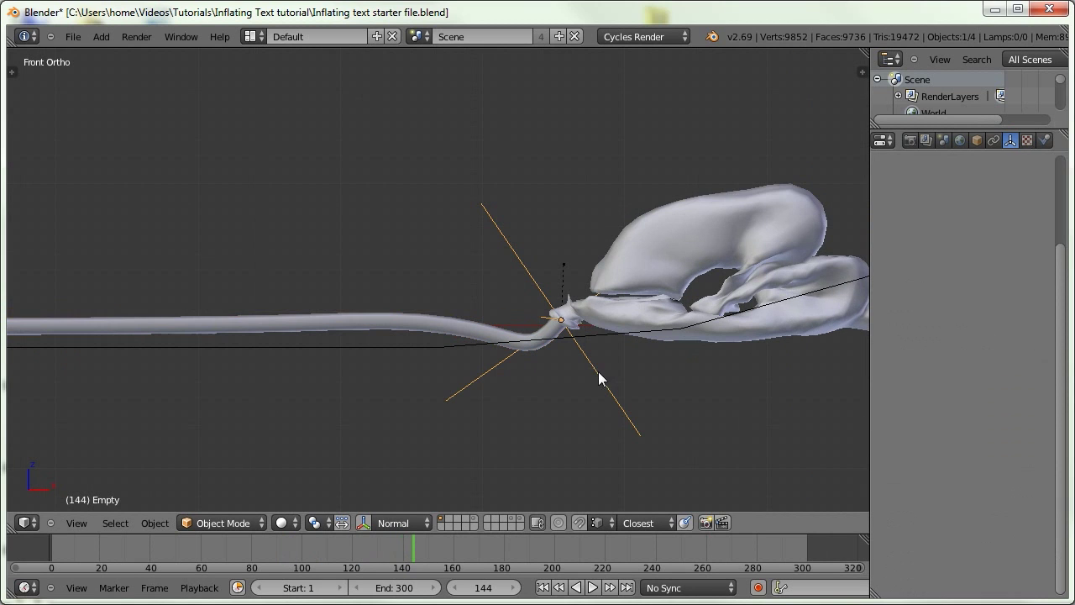
pyautogui.press('r')
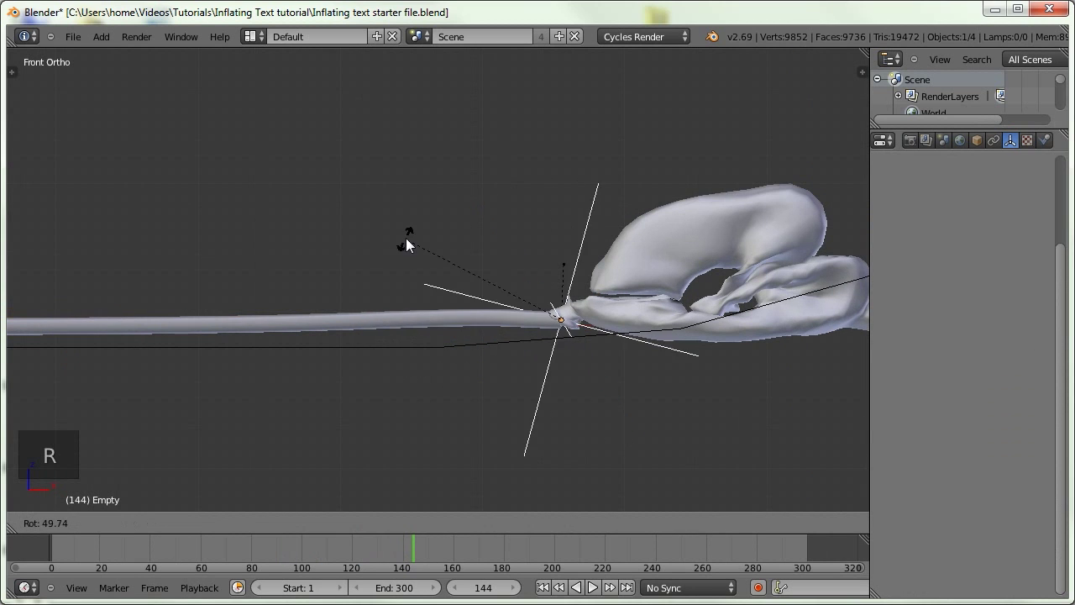
pyautogui.click(420, 324)
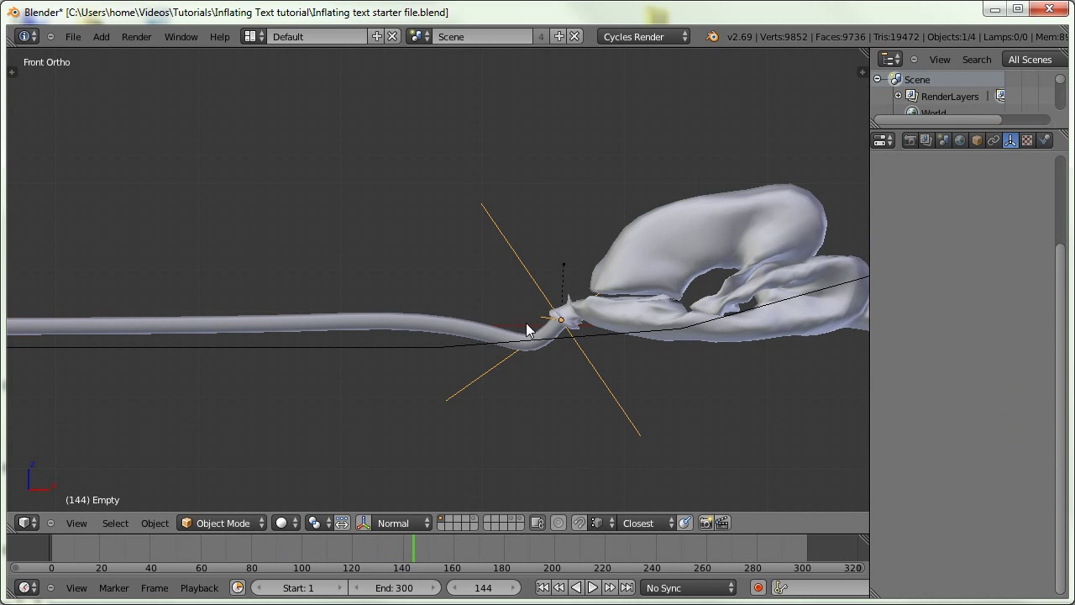
pyautogui.moveTo(415, 548)
pyautogui.mouseDown()
pyautogui.moveTo(451, 550)
pyautogui.moveTo(395, 545)
pyautogui.mouseUp()
pyautogui.press('r')
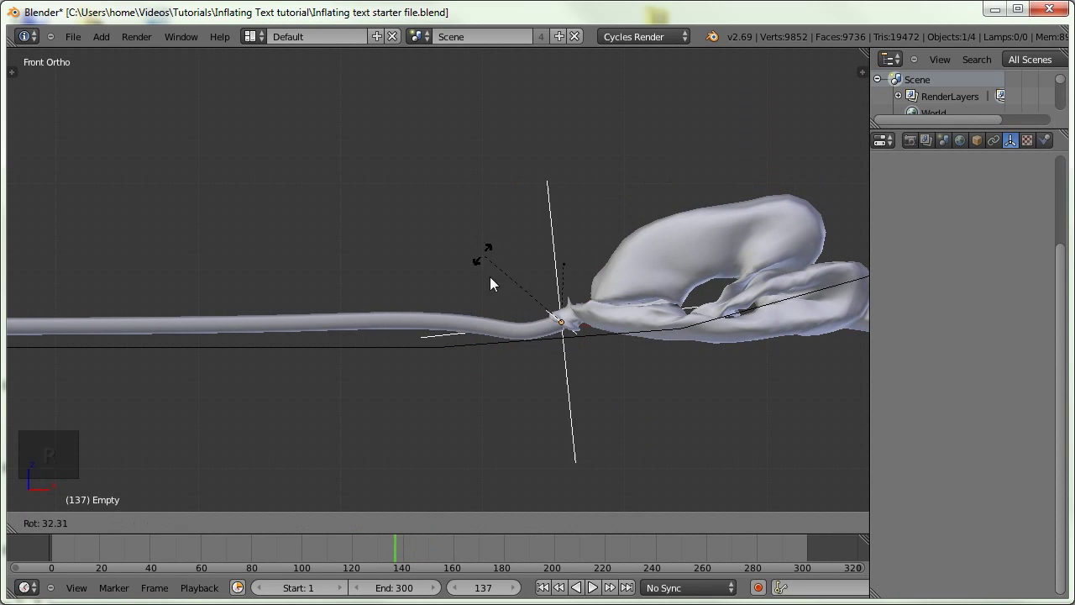
pyautogui.click(466, 336)
# Examine the tube's attachment to the 3 frame by frame between frame 252 and the launch around frame 260.
pyautogui.moveTo(397, 551); pyautogui.dragTo(687, 501)
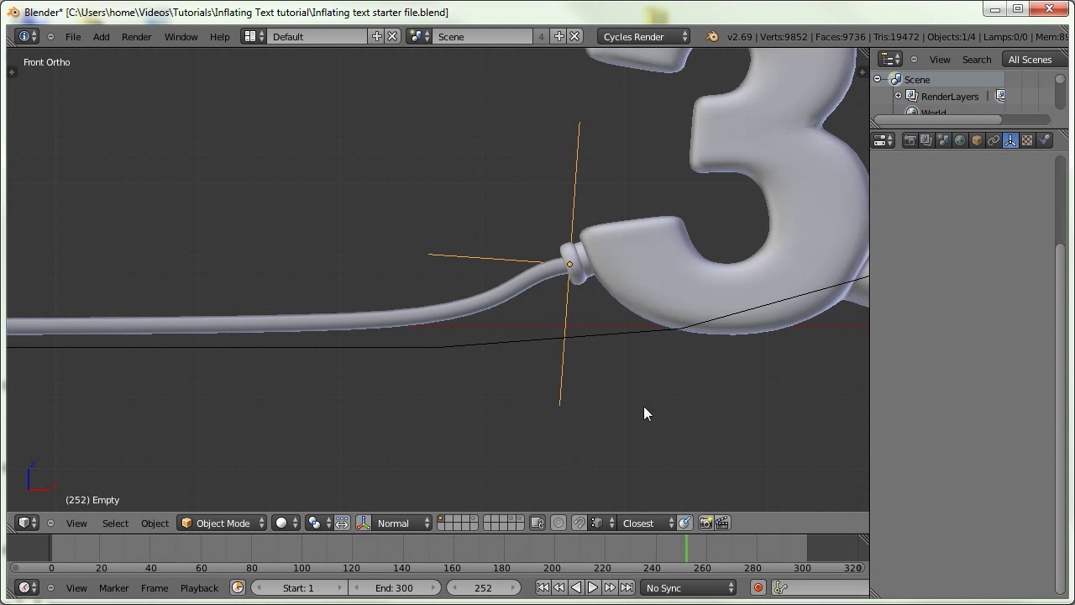
pyautogui.scroll(-3, 600, 312)
pyautogui.moveTo(504, 286); pyautogui.dragTo(560, 441, button='middle')
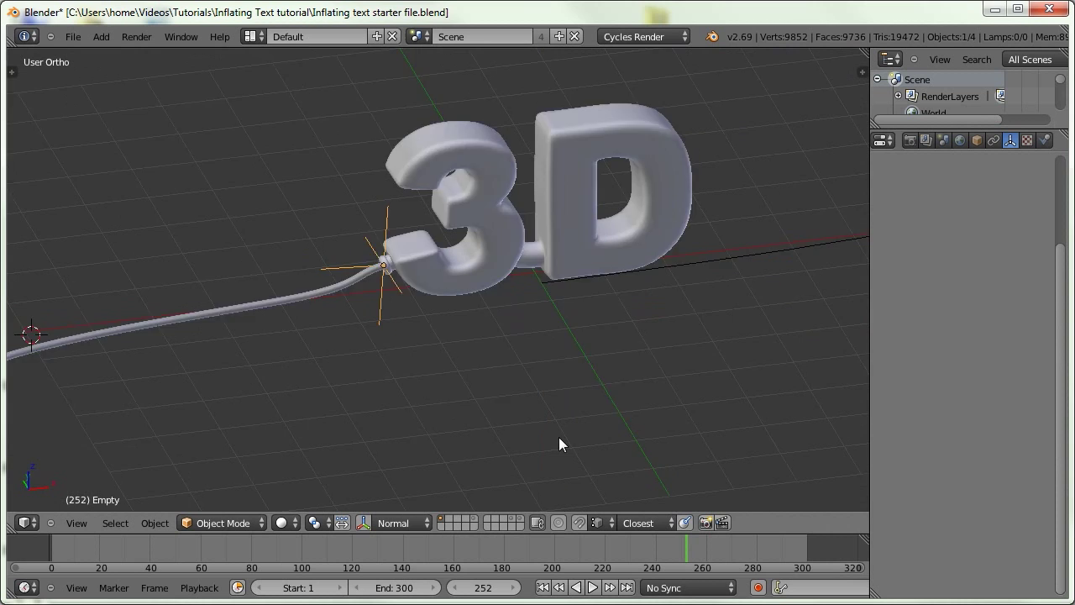
pyautogui.press('Right')
pyautogui.press('Right')
pyautogui.press('Right')
pyautogui.press('Right')
pyautogui.press('Right')
pyautogui.press('Right')
pyautogui.press('Right')
pyautogui.press('Right')
pyautogui.press('Right')
pyautogui.press('Right')
pyautogui.press('Right')
pyautogui.press('Right')
pyautogui.press('Right')
pyautogui.press('Right')
pyautogui.press('Right')
pyautogui.press('Right')
pyautogui.press('Right')
pyautogui.press('Right')
pyautogui.press('Right')
pyautogui.press('Right')
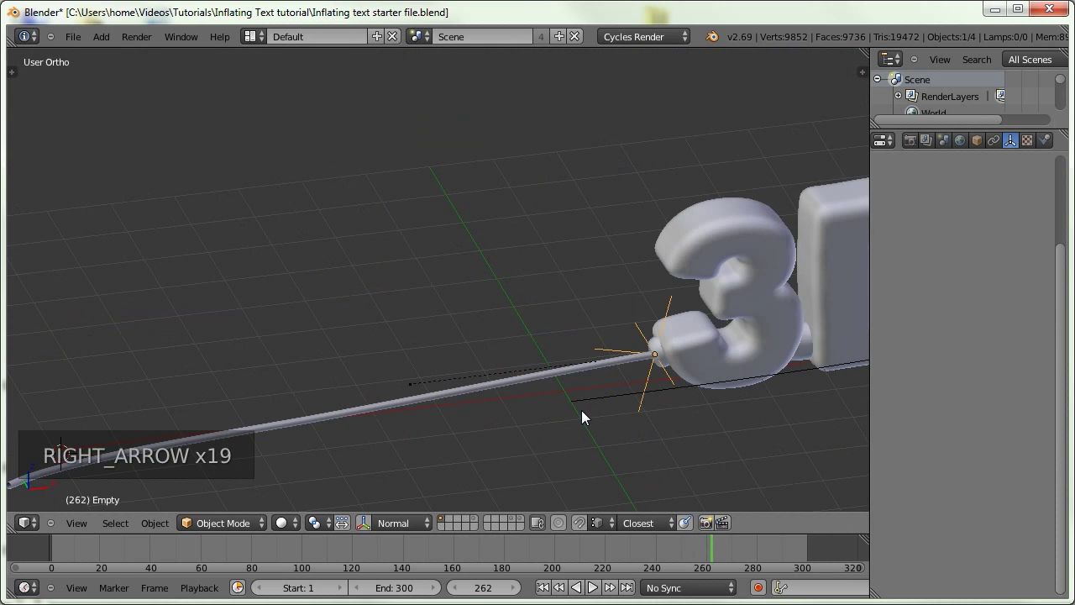
pyautogui.press('Left')
pyautogui.press('Left')
pyautogui.press('Left')
pyautogui.press('Left')
pyautogui.press('Left')
pyautogui.moveTo(590, 410); pyautogui.dragTo(557, 367, button='middle')
pyautogui.press('Left')
pyautogui.press('Right')
pyautogui.press('Right')
pyautogui.press('Right')
pyautogui.press('Left')
pyautogui.press('Left')
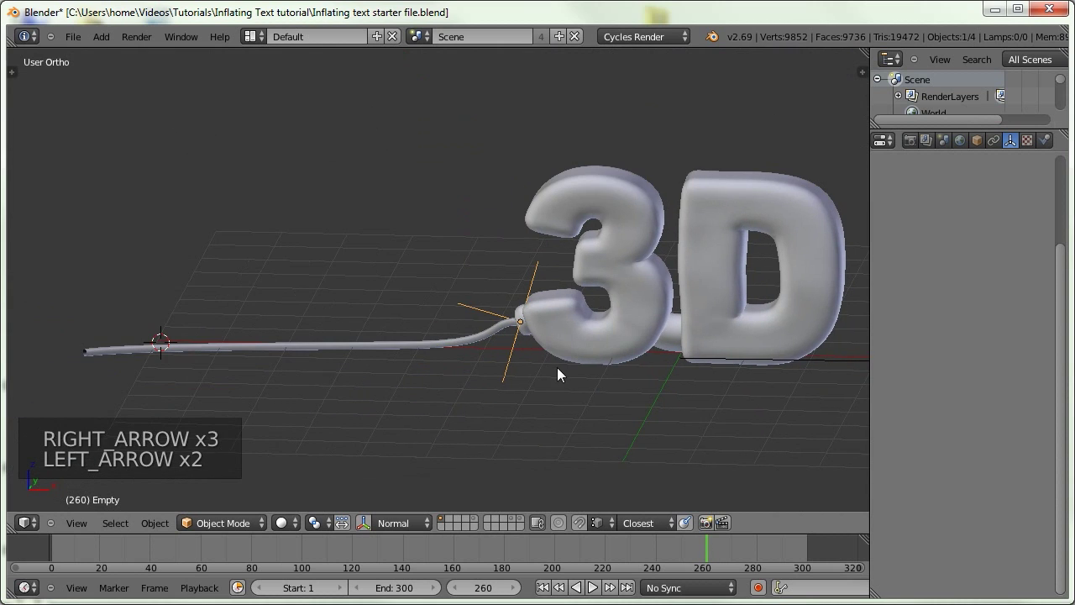
pyautogui.press('Right')
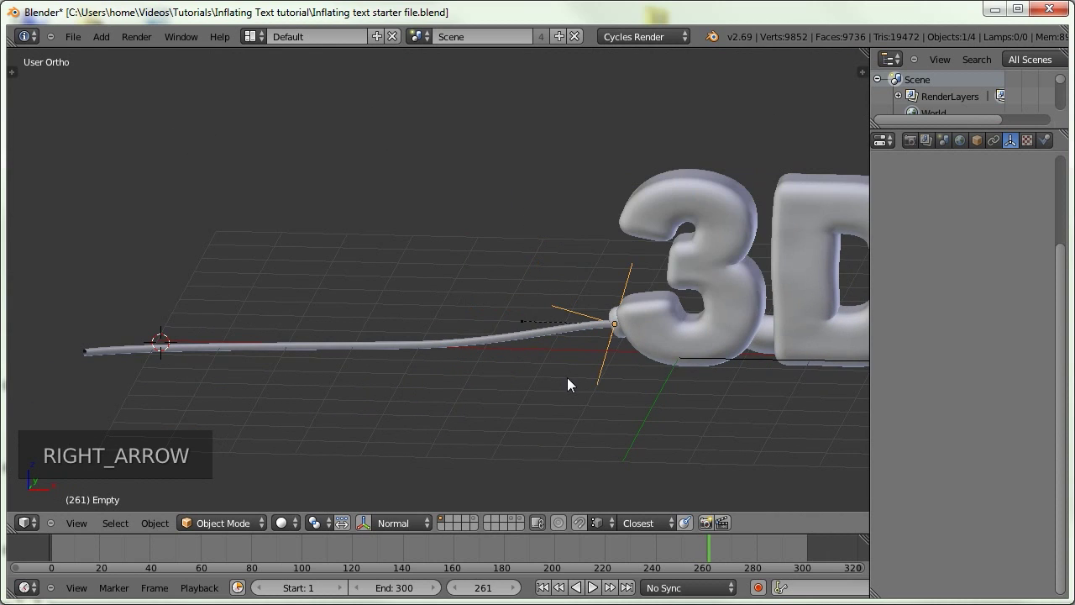
pyautogui.press('Left')
# Select the tube and keyframe its Hook modifier's Force at 1.000 on frame 260.
pyautogui.moveTo(560, 377); pyautogui.dragTo(533, 370, button='middle')
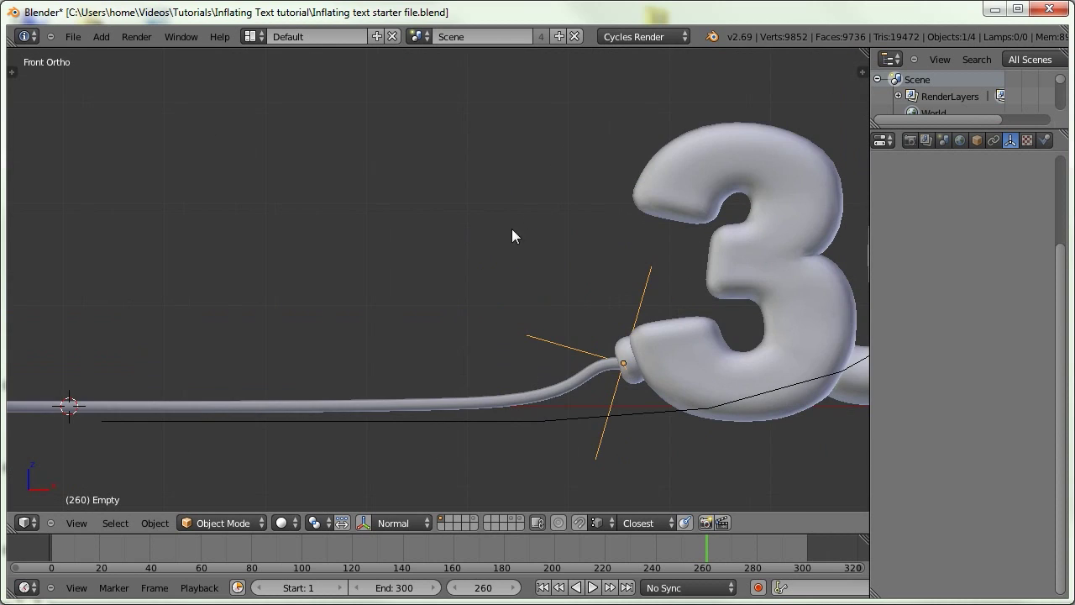
pyautogui.rightClick(562, 382)
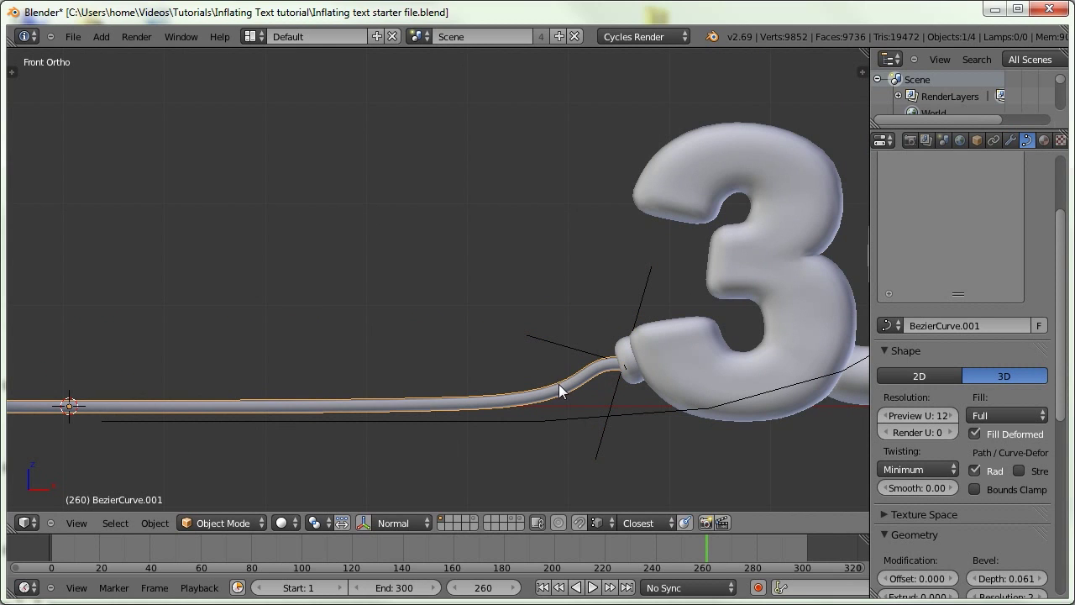
pyautogui.click(1011, 141)
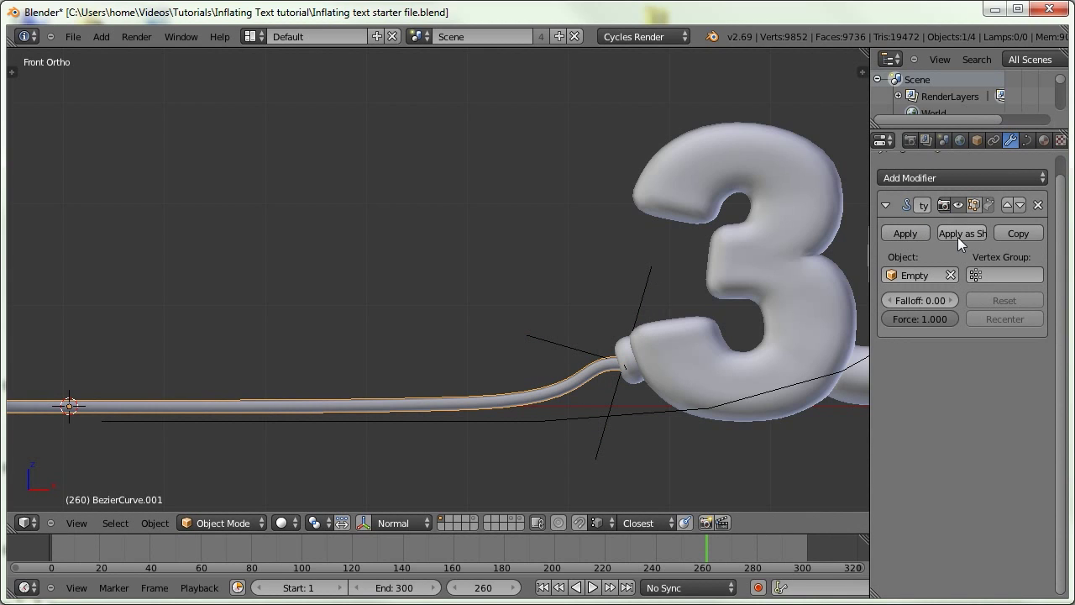
pyautogui.click(956, 205)
pyautogui.click(956, 204)
pyautogui.click(956, 205)
pyautogui.click(957, 205)
pyautogui.press('i')
# Keyframe the hook's Force at 0.000 on frame 261 and scrub through the release of the tube.
pyautogui.press('Right')
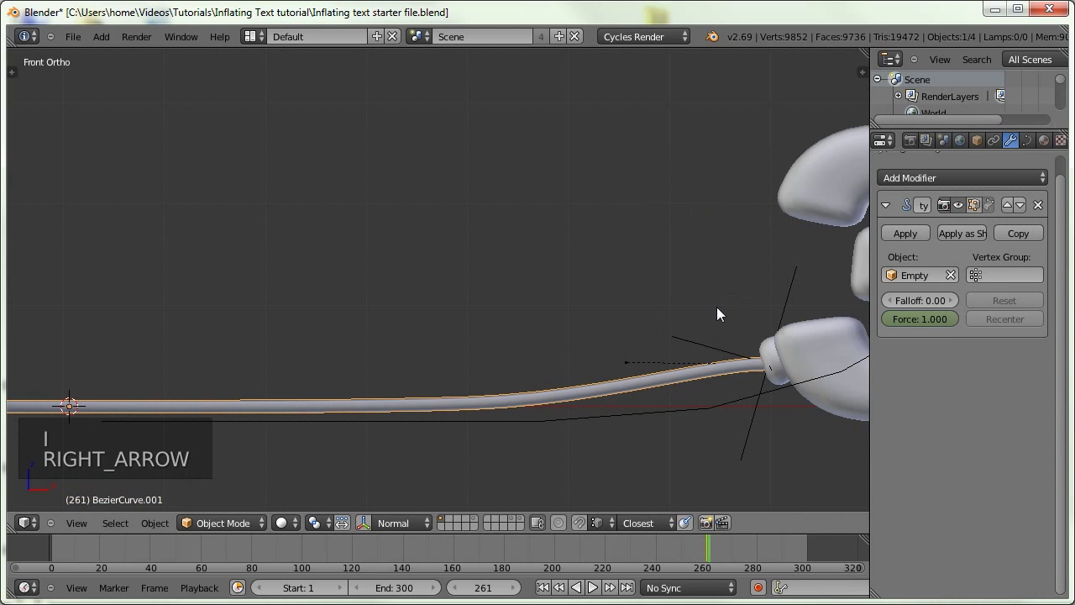
pyautogui.moveTo(938, 317); pyautogui.dragTo(849, 327)
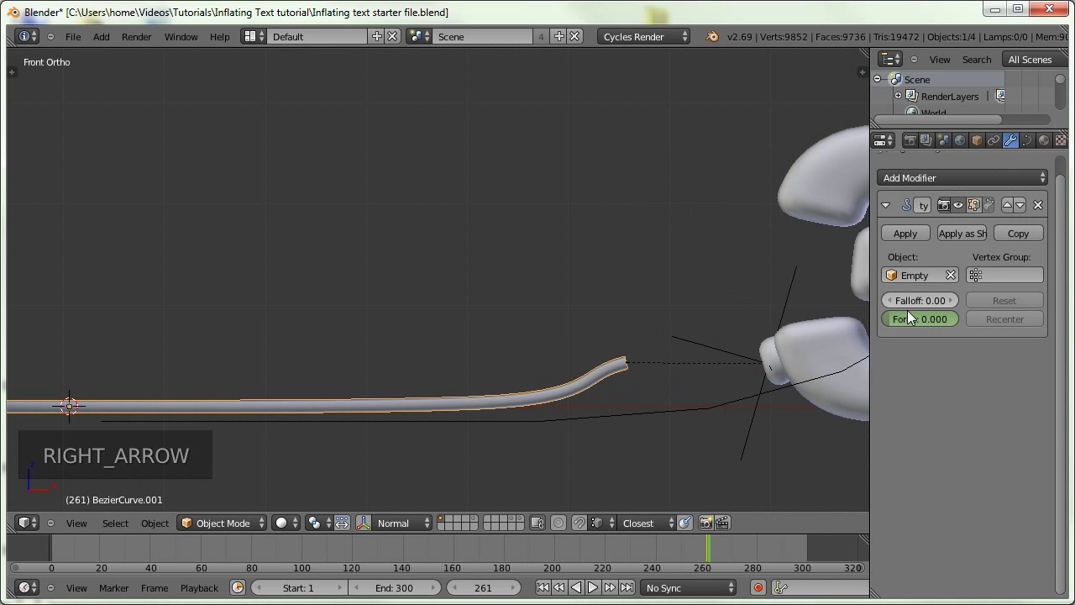
pyautogui.press('i')
pyautogui.press('Down')
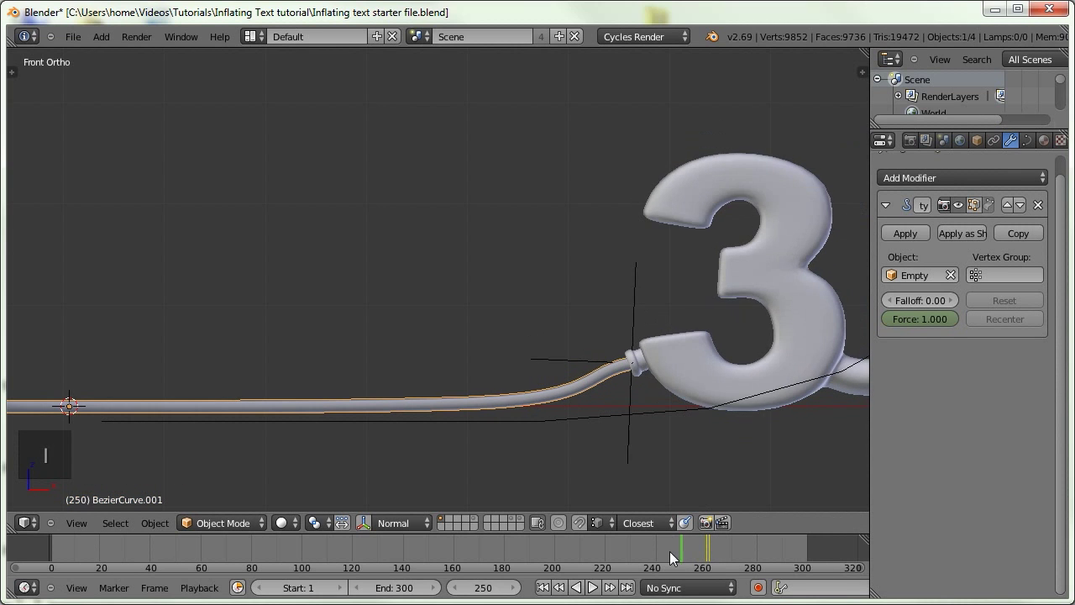
pyautogui.moveTo(577, 546); pyautogui.dragTo(706, 543)
pyautogui.press('Right')
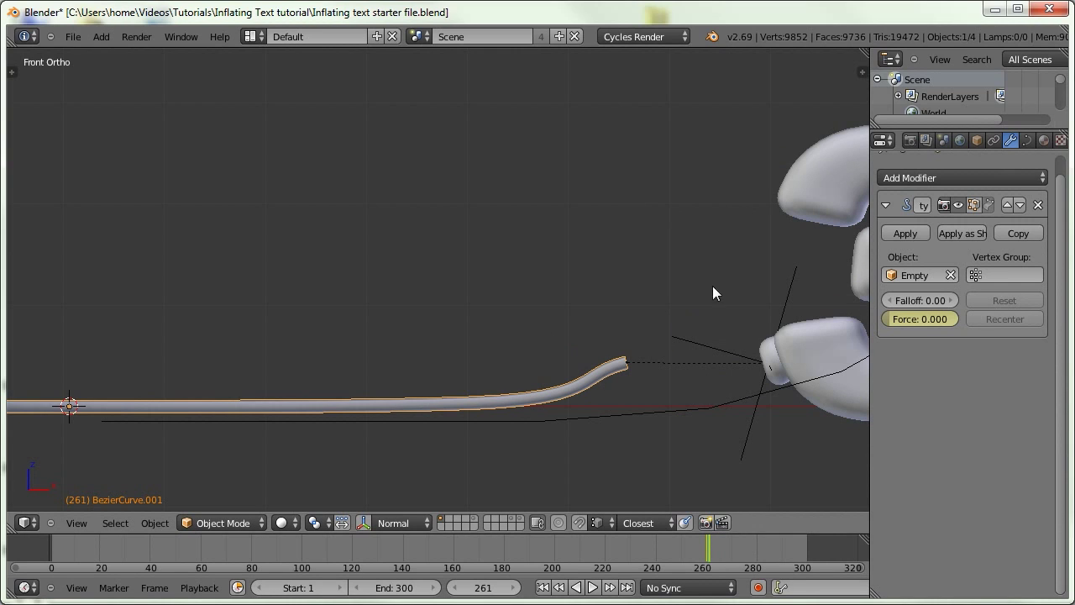
# Hook the tube's end control point near the valve to a new empty and return to Object Mode.
pyautogui.scroll(3, 636, 350)
pyautogui.press('Tab')
pyautogui.rightClick(623, 359)
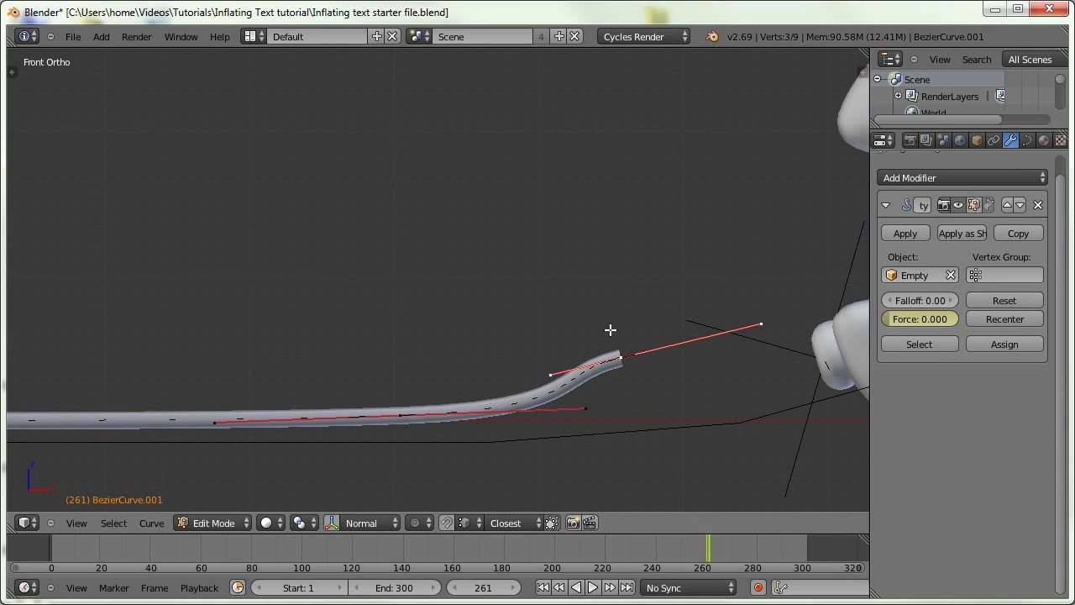
pyautogui.hotkey('ctrl', 'h')
pyautogui.click(610, 330)
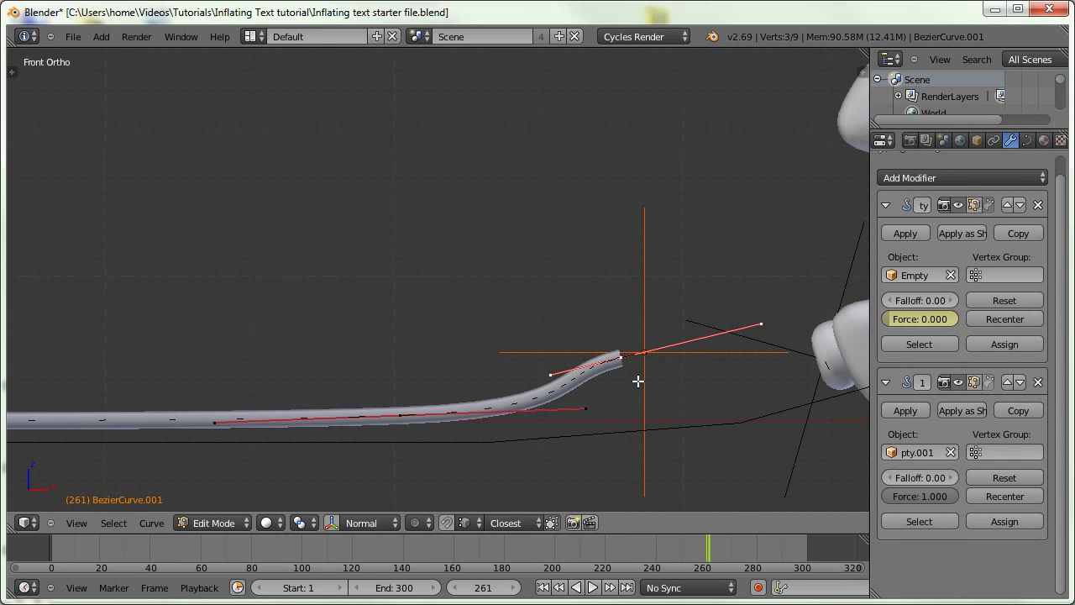
pyautogui.press('Tab')
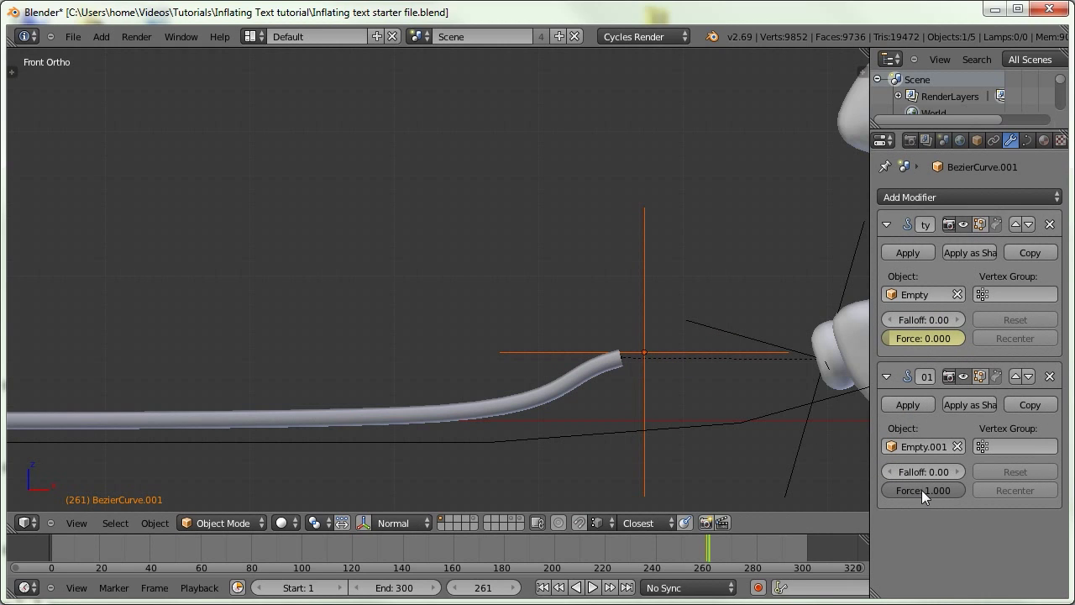
# Keyframe the second hook's Force at 1.000 on frame 261 and 0.000 on frame 260, and check the switch.
pyautogui.press('i')
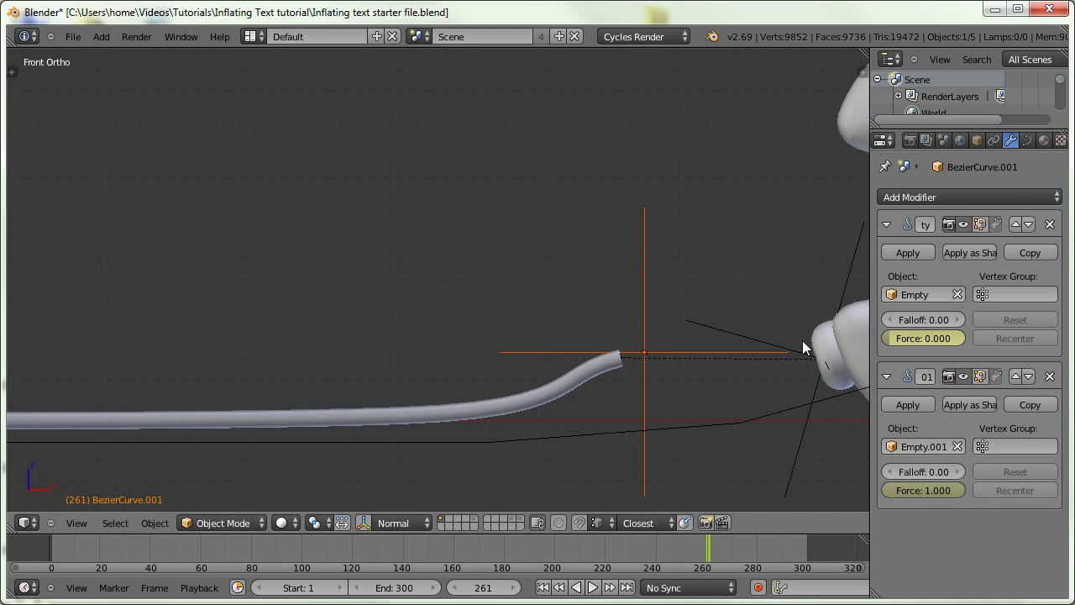
pyautogui.press('Left')
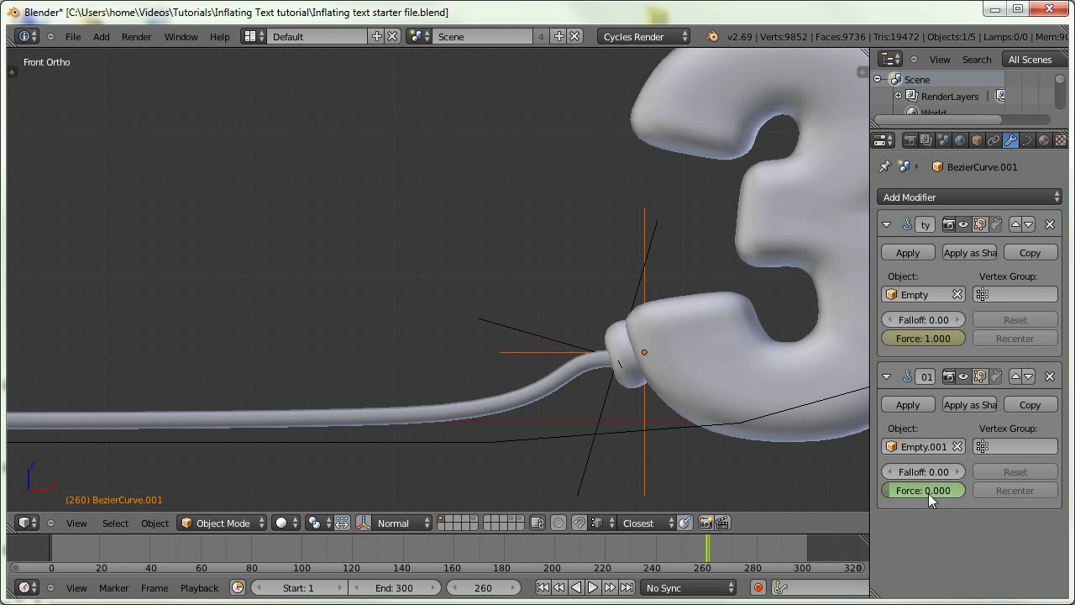
pyautogui.press('i')
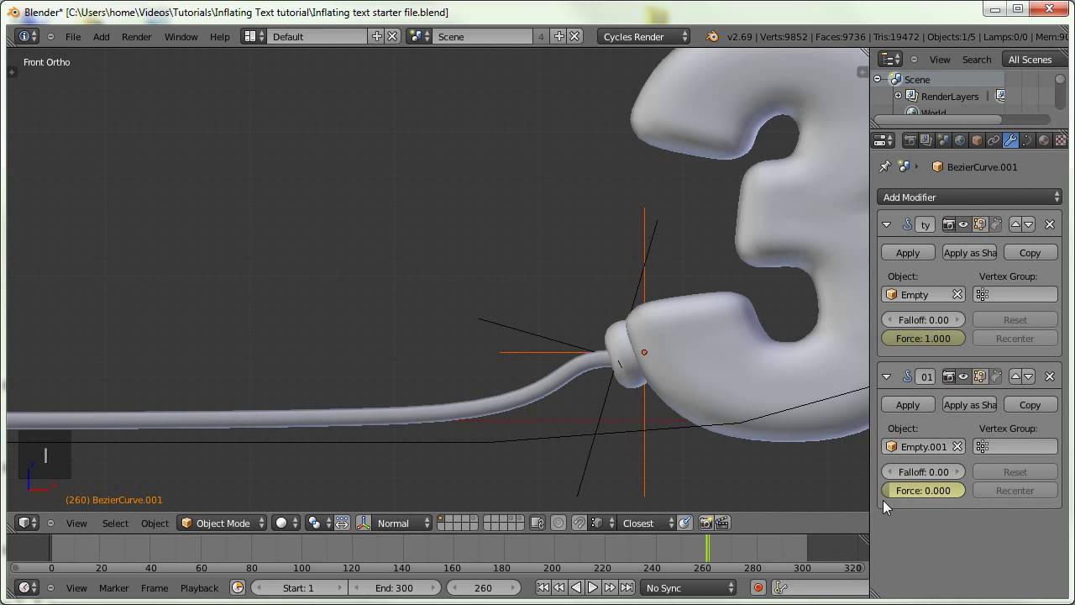
pyautogui.click(708, 549)
pyautogui.press('Left')
pyautogui.press('Right')
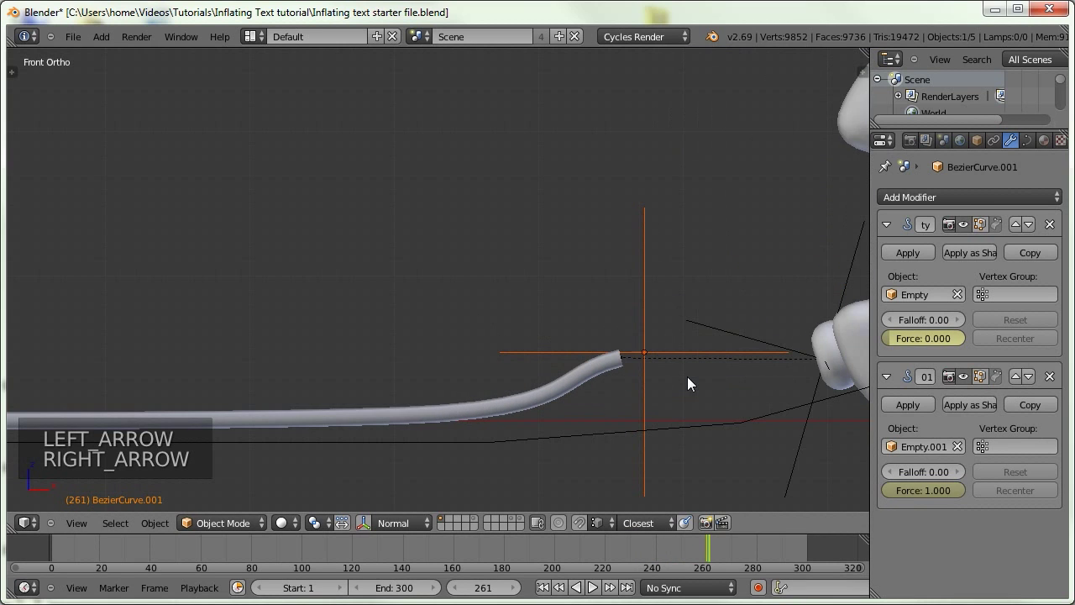
# Select the new empty at the tube's end and keyframe its location on frame 262.
pyautogui.press('Right')
pyautogui.keyDown('shift'); pyautogui.moveTo(695, 382); pyautogui.dragTo(629, 359, button='middle'); pyautogui.keyUp('shift')
pyautogui.rightClick(594, 340)
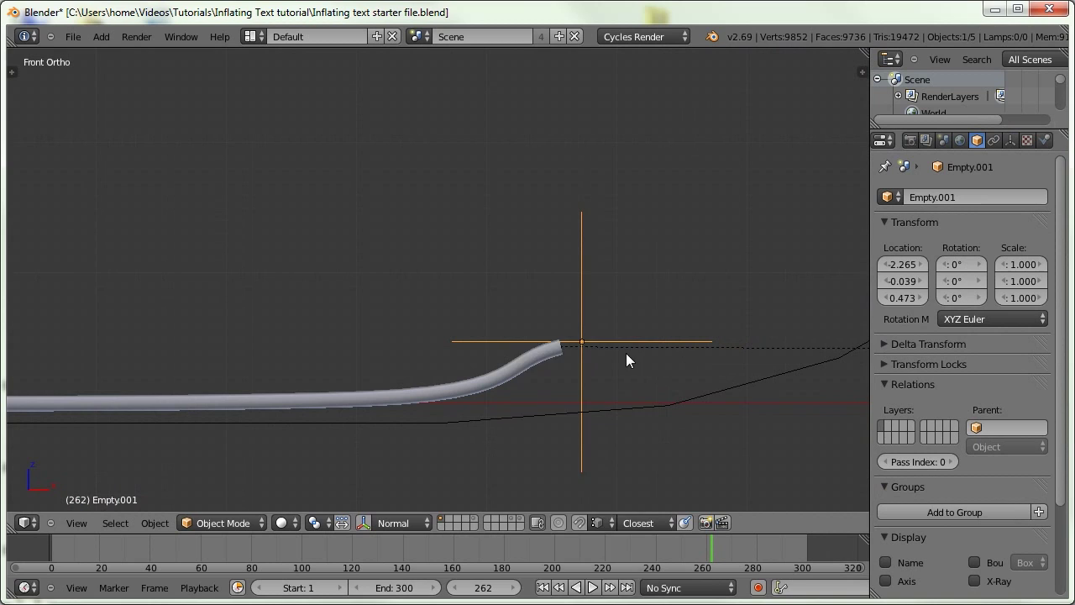
pyautogui.press('i')
pyautogui.click(592, 282)
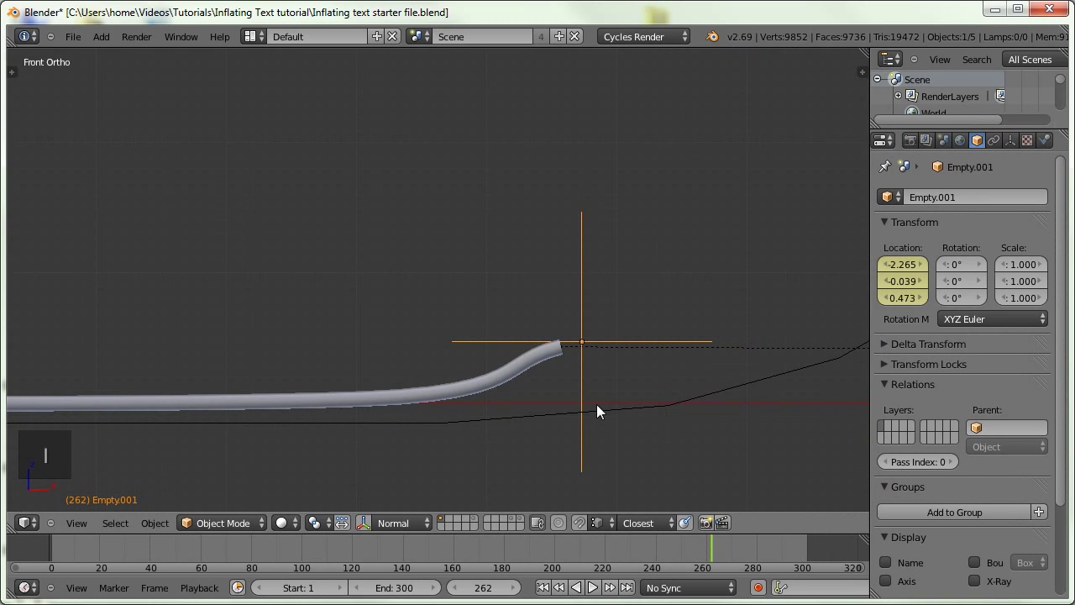
# On frame 267, lower the empty at the tube's end toward the ground to a Z location of about 0.17.
pyautogui.press('Right')
pyautogui.press('Right')
pyautogui.press('Right')
pyautogui.press('Right')
pyautogui.press('Right')
pyautogui.press('Right')
pyautogui.press('Right')
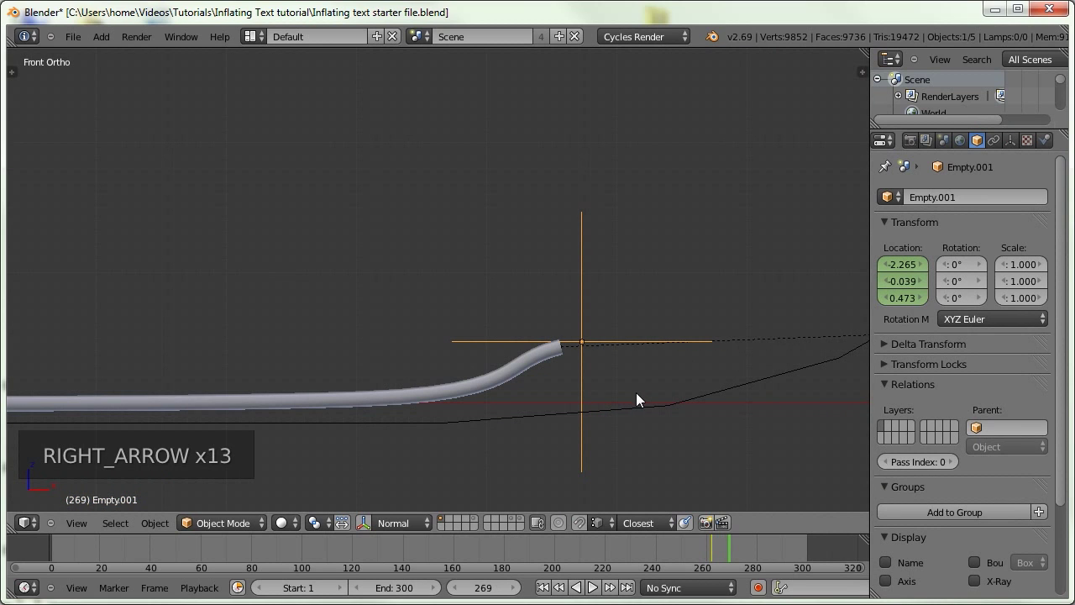
pyautogui.press('Left')
pyautogui.press('Left')
pyautogui.press('g')
pyautogui.press('g')
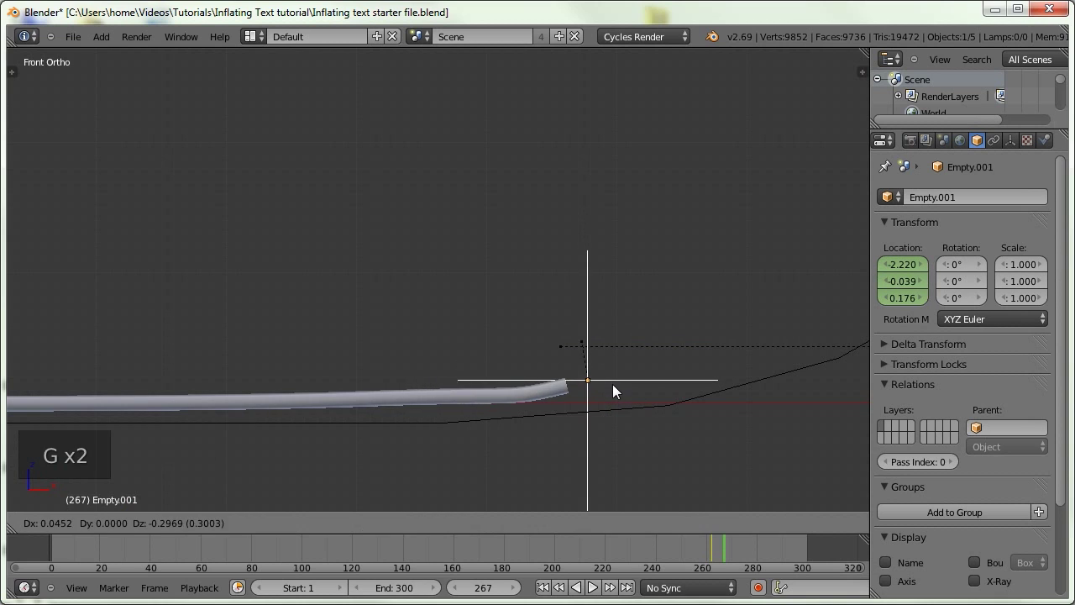
# Rotate the empty about 14.5° in the front view, lower it to about Z 0.047, and keyframe its location on frame 267.
pyautogui.press('r')
pyautogui.press('g')
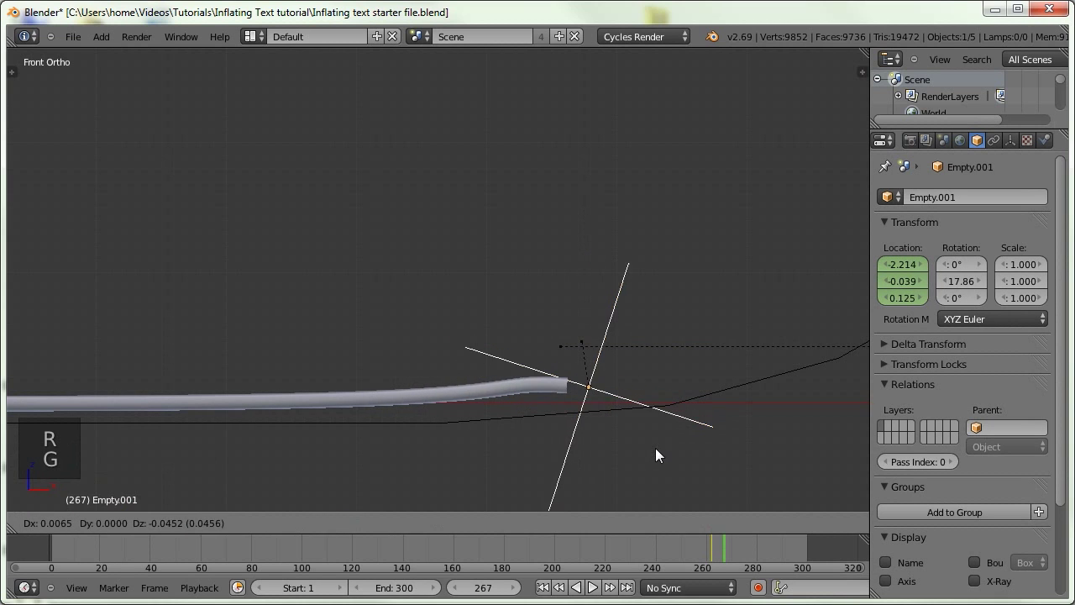
pyautogui.click(671, 453)
pyautogui.press('r')
pyautogui.click(677, 446)
pyautogui.press('g')
pyautogui.click(673, 440)
pyautogui.press('i')
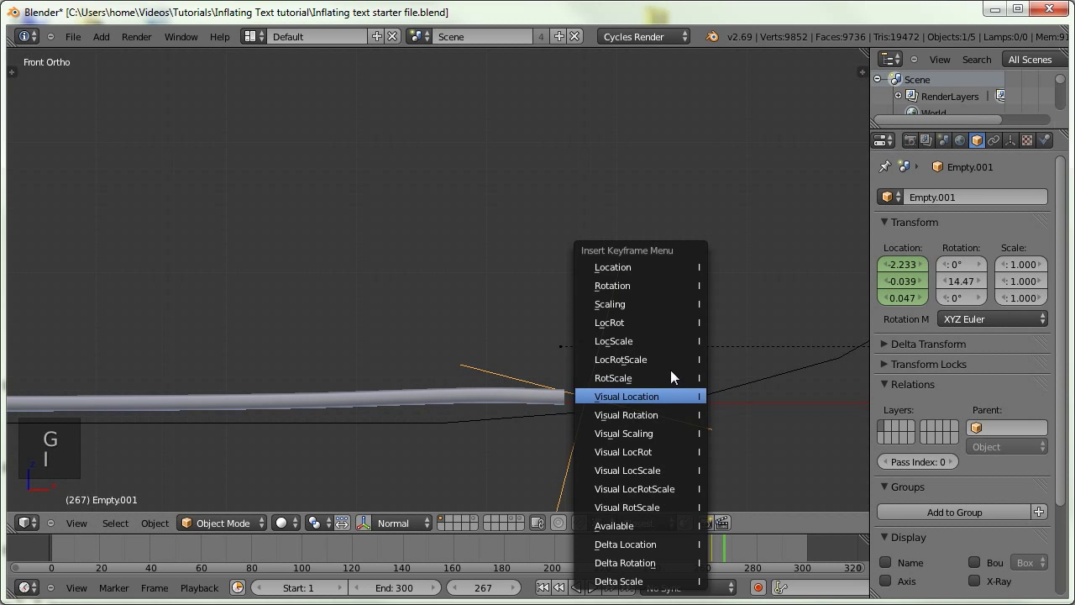
pyautogui.click(631, 267)
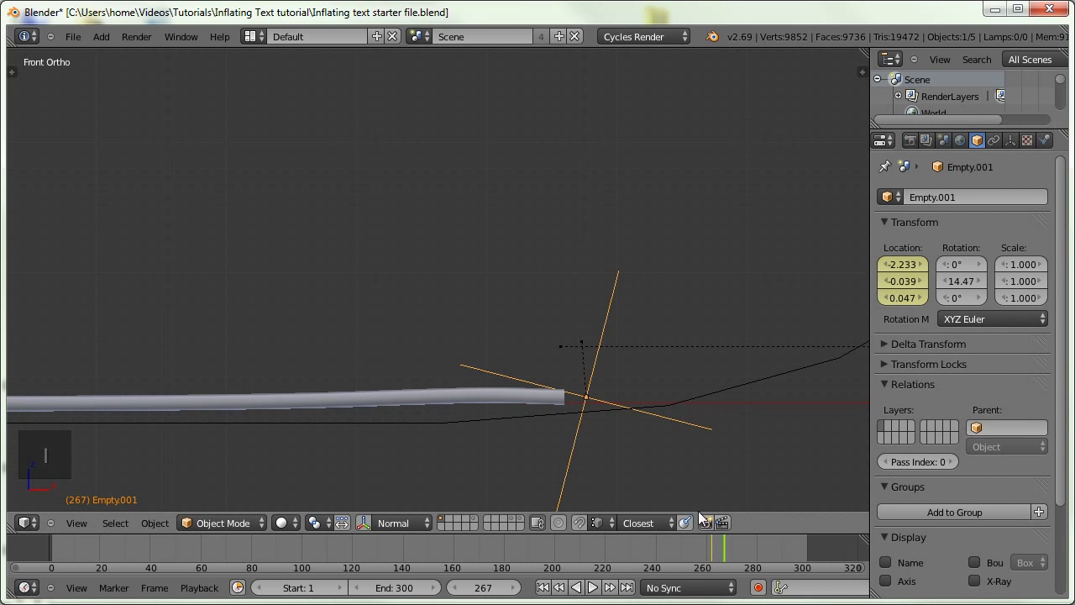
# Scrub past the tube's fall to frame 282, view the whole scene at an angle, and save the file.
pyautogui.moveTo(729, 548); pyautogui.dragTo(767, 541)
pyautogui.scroll(-3, 685, 480)
pyautogui.moveTo(686, 480); pyautogui.dragTo(632, 368, button='middle')
pyautogui.hotkey('ctrl', 'w')
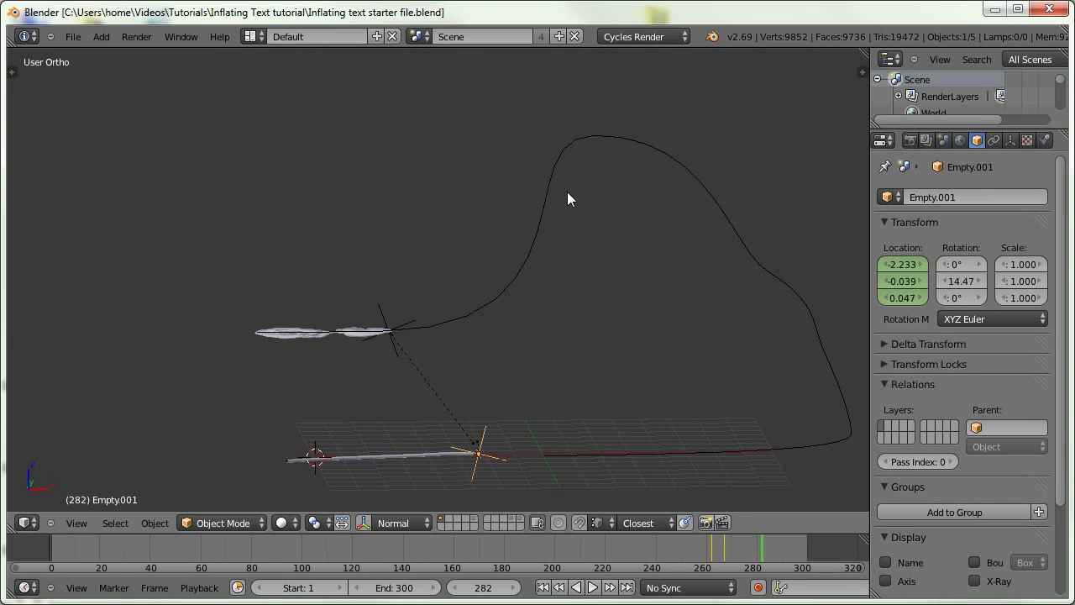
# Review the text's flight along the curve and the tube's release by scrubbing the animation from several angles.
pyautogui.moveTo(487, 337); pyautogui.dragTo(485, 339, button='middle')
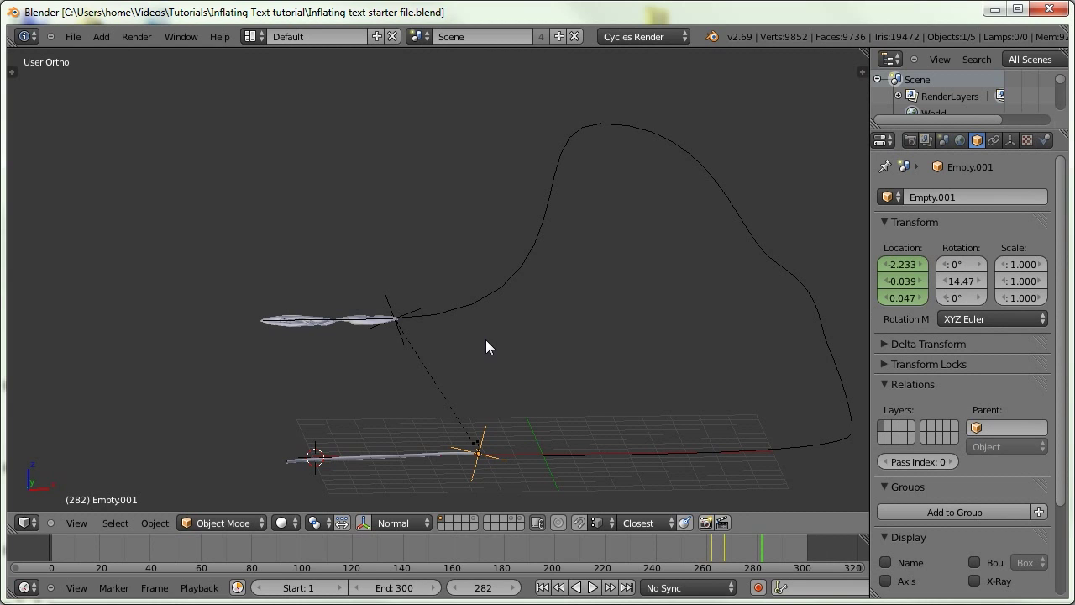
pyautogui.moveTo(485, 339); pyautogui.dragTo(513, 321, button='middle')
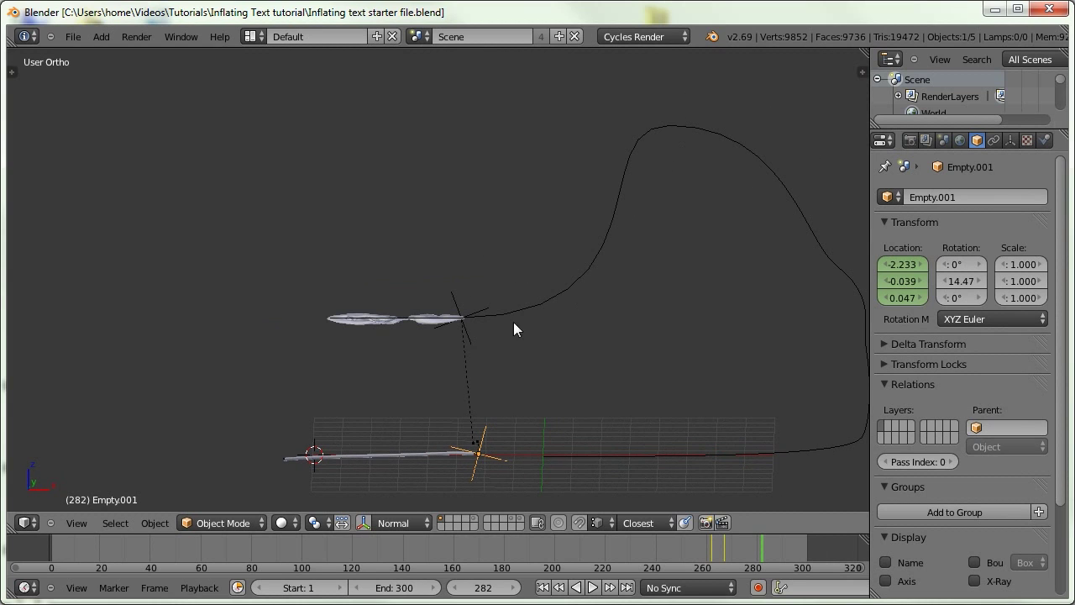
pyautogui.moveTo(539, 497); pyautogui.dragTo(512, 473, button='middle')
pyautogui.moveTo(117, 552); pyautogui.dragTo(744, 536)
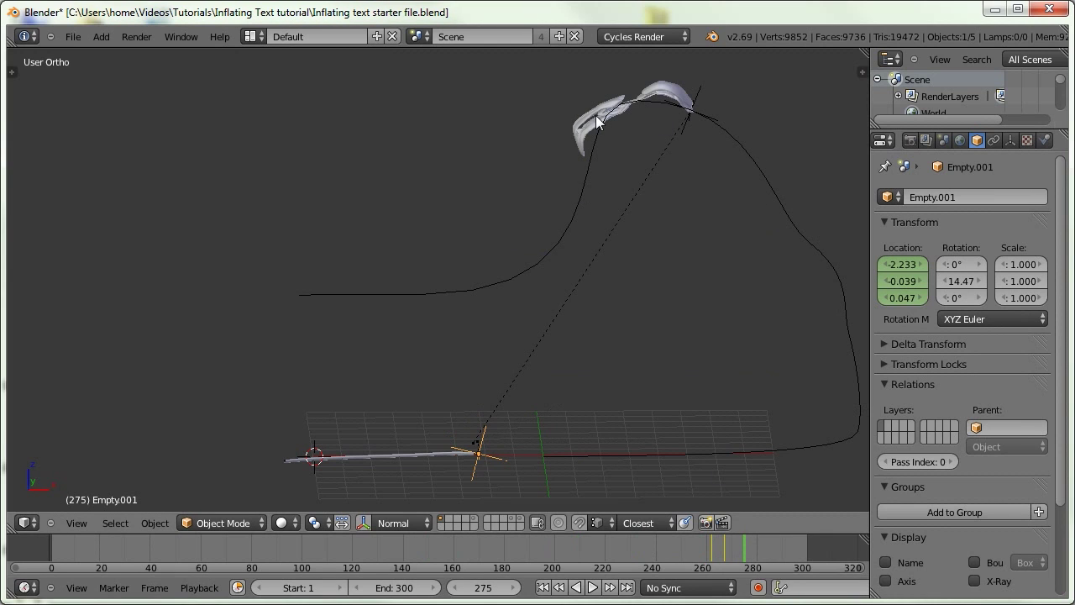
pyautogui.click(668, 546)
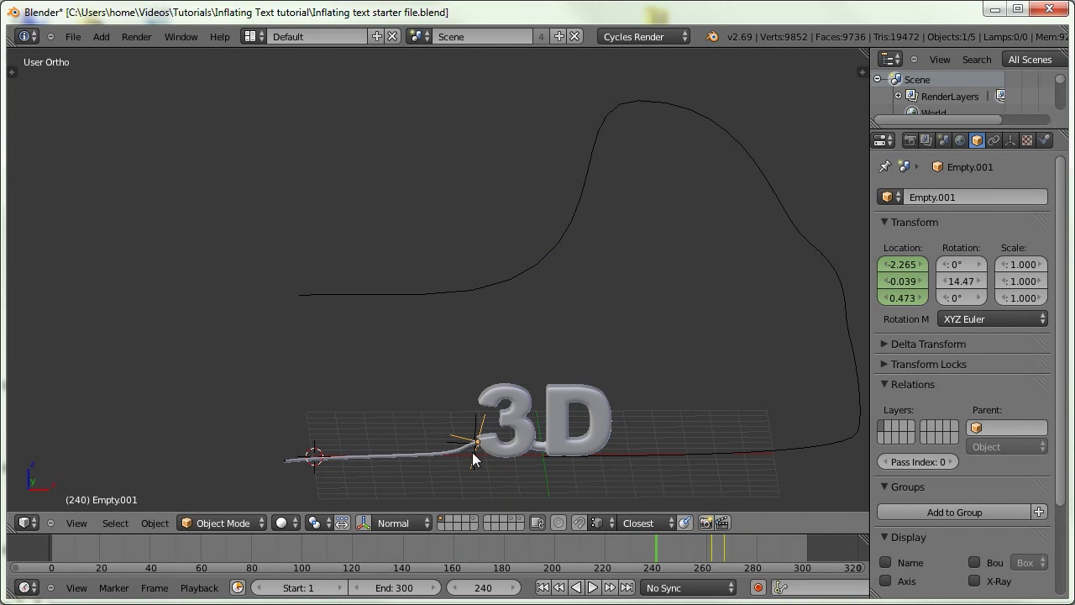
pyautogui.moveTo(682, 554); pyautogui.dragTo(748, 524)
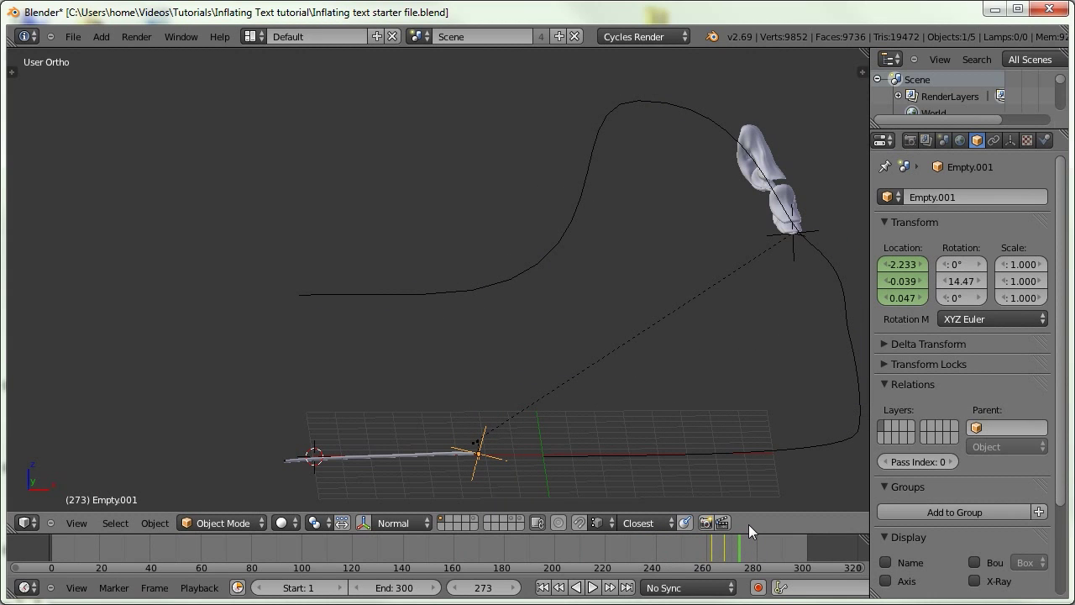